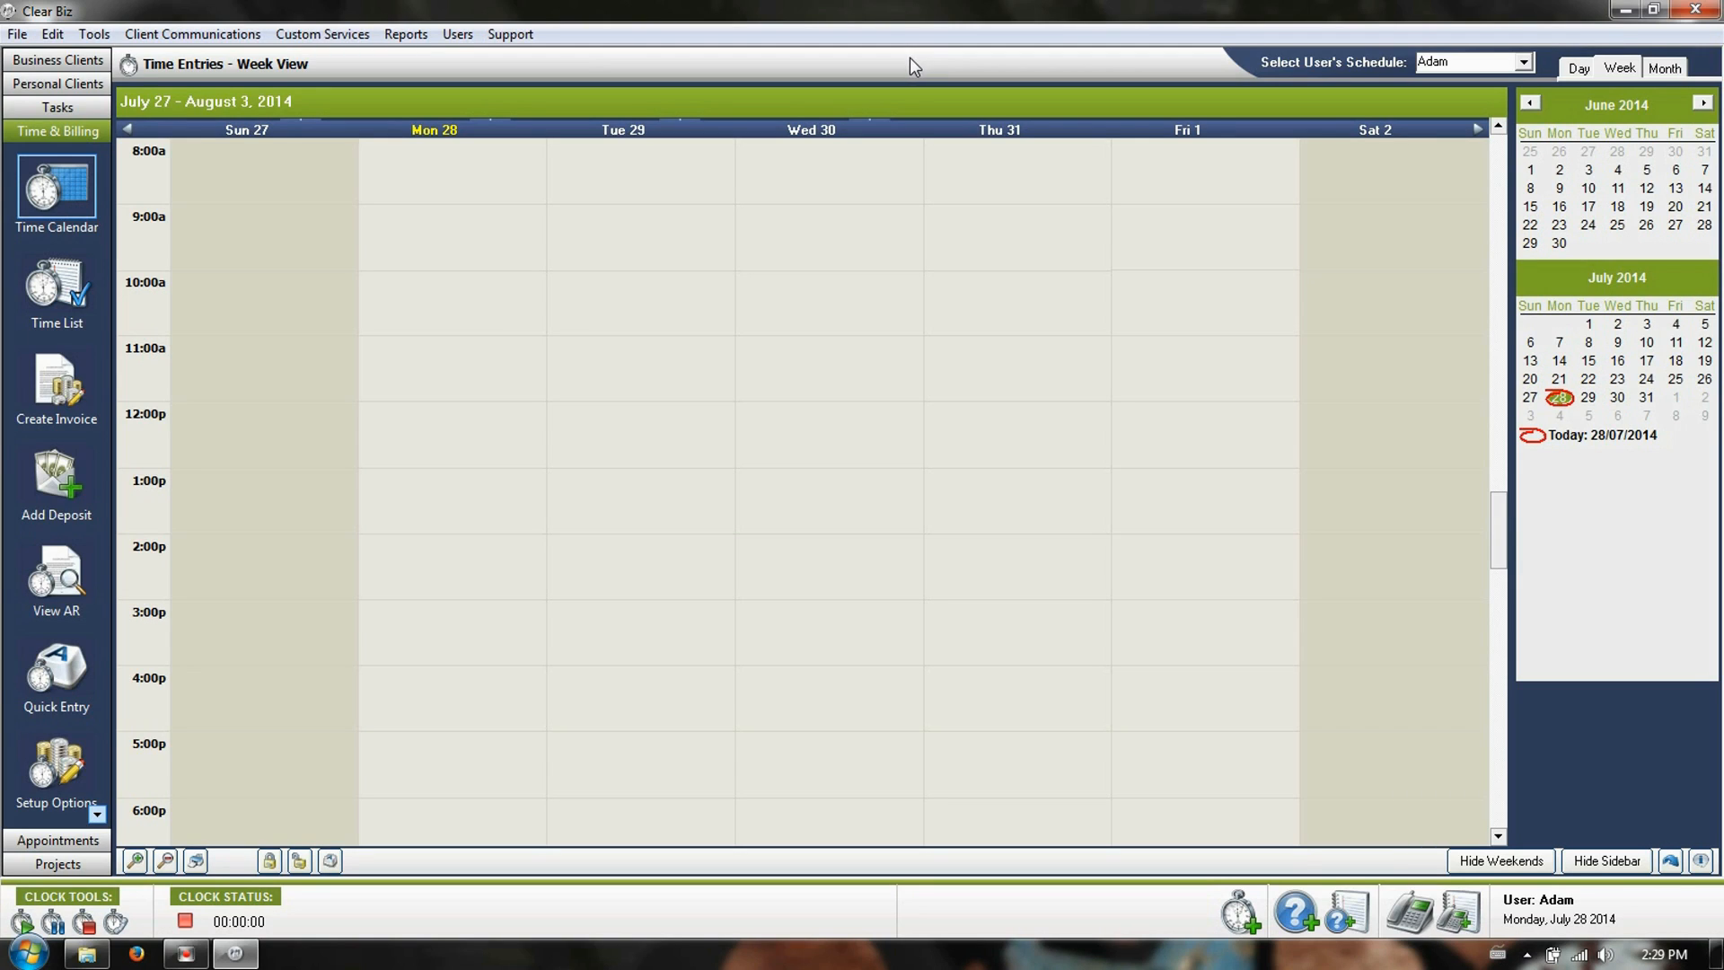
- Open the time and billing setup options and review the billing categories
click(69, 762)
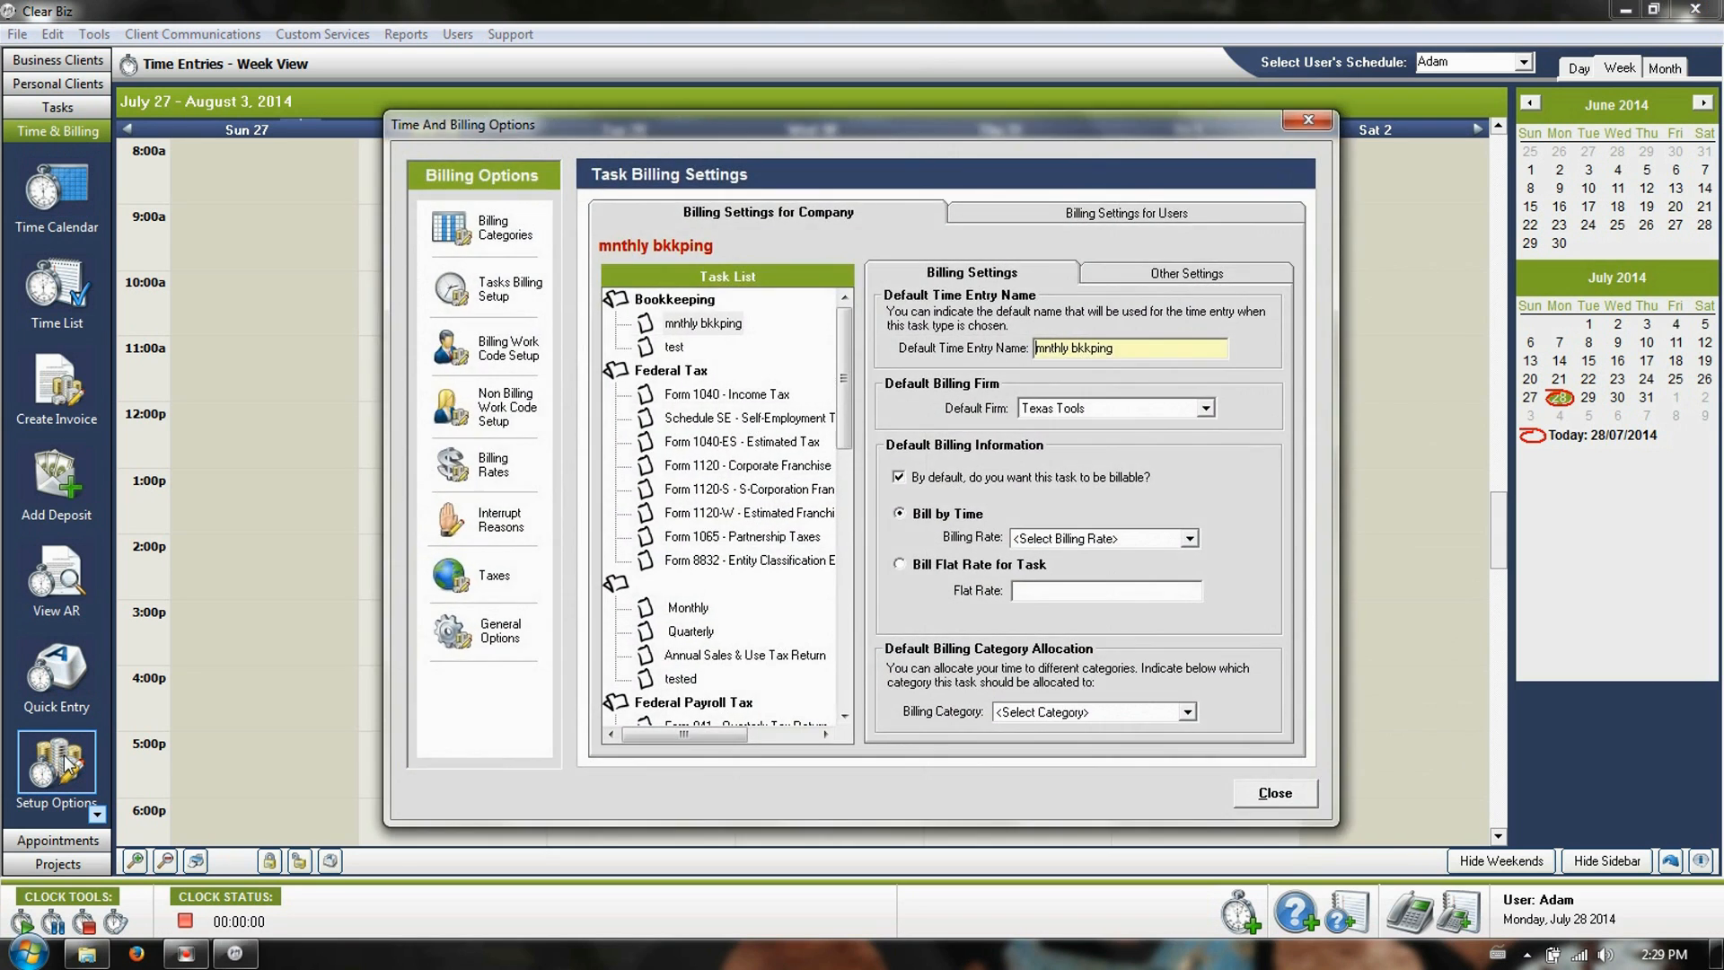
click(501, 232)
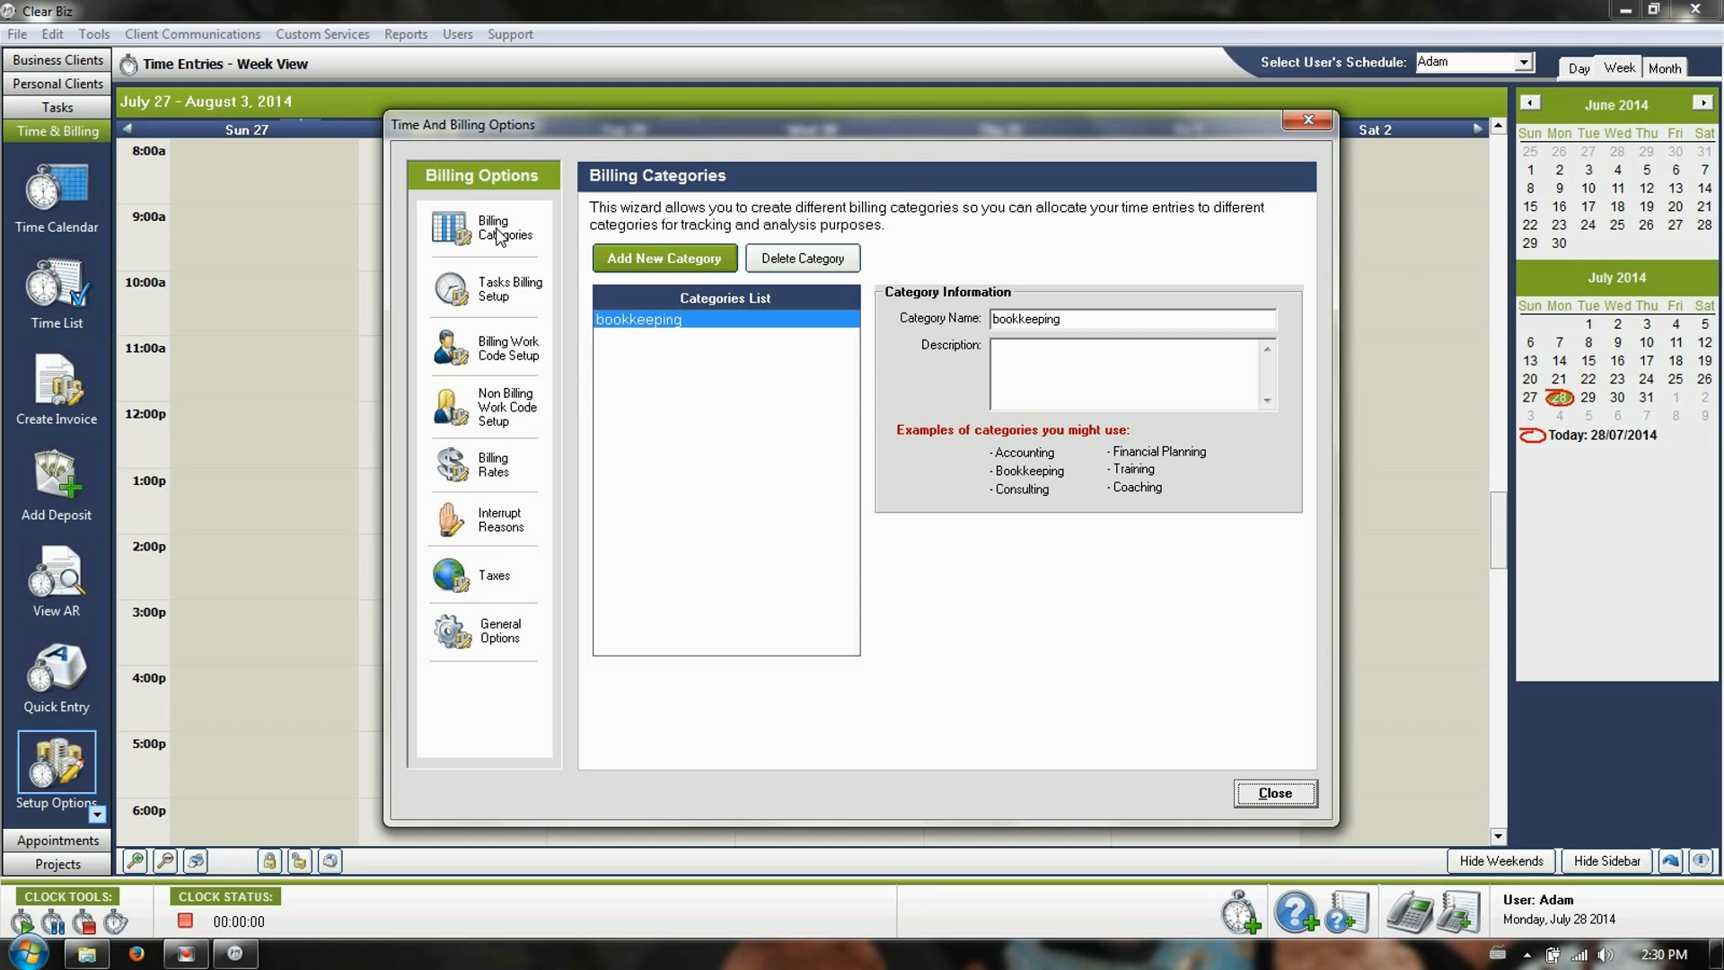
- Examine the internal and client invoice default descriptions of the mnthly bkkping task in the company's task billing settings
click(496, 282)
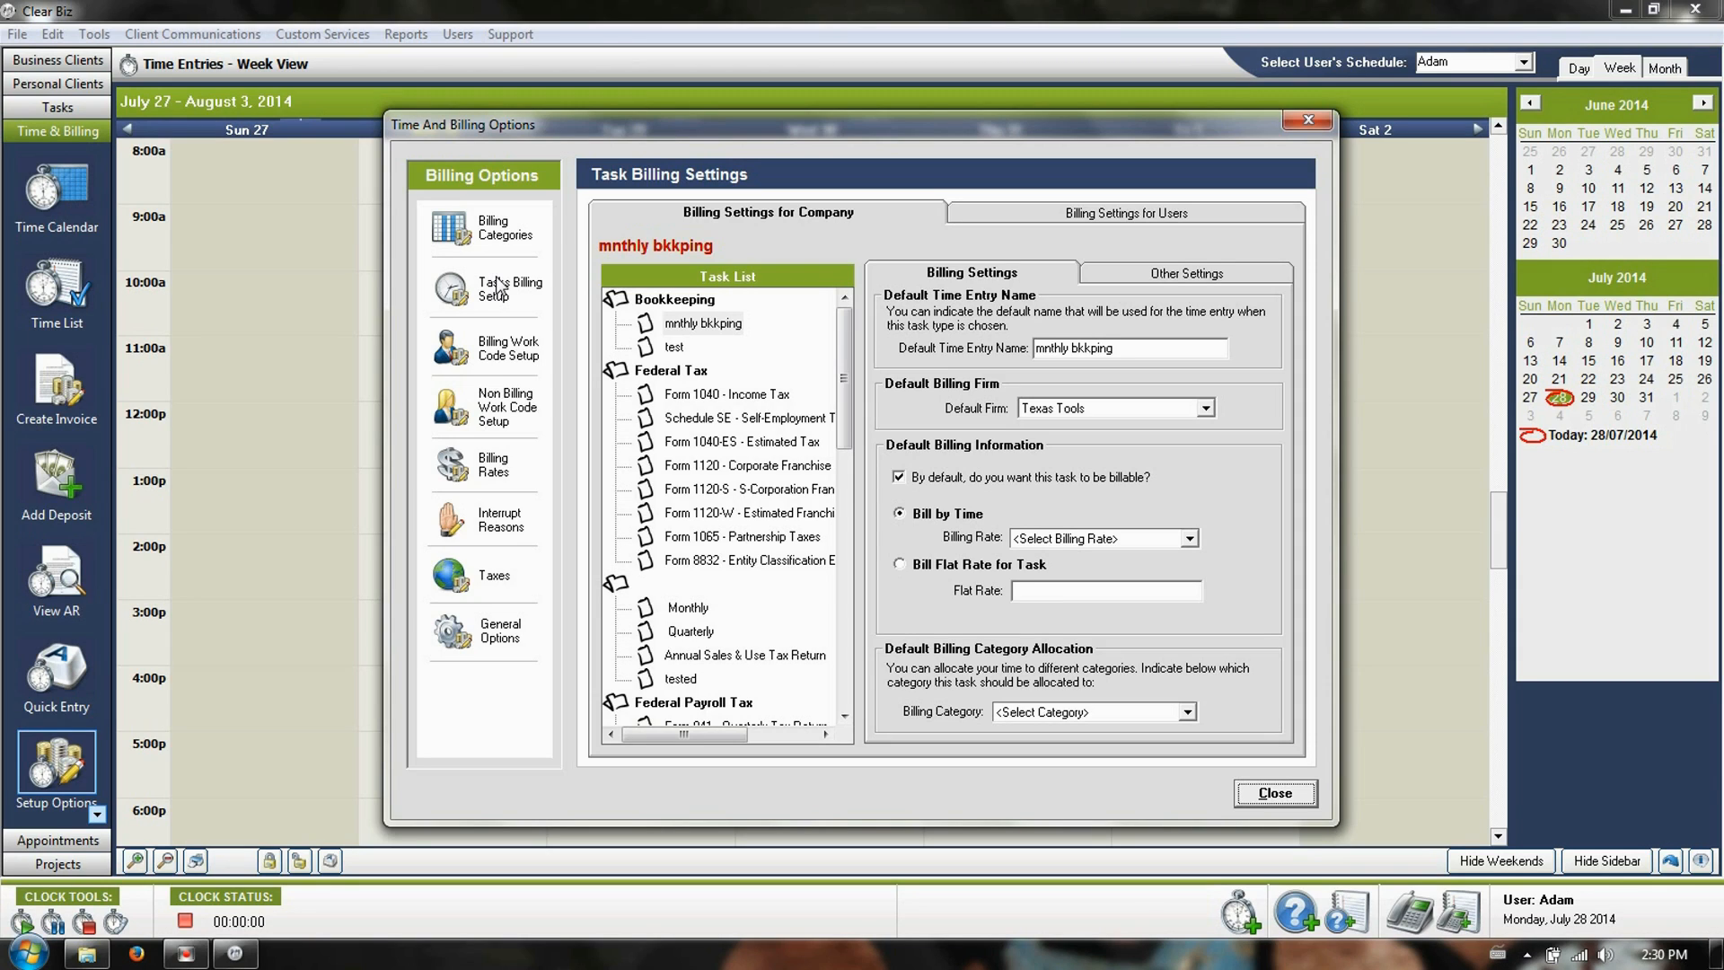
click(1202, 271)
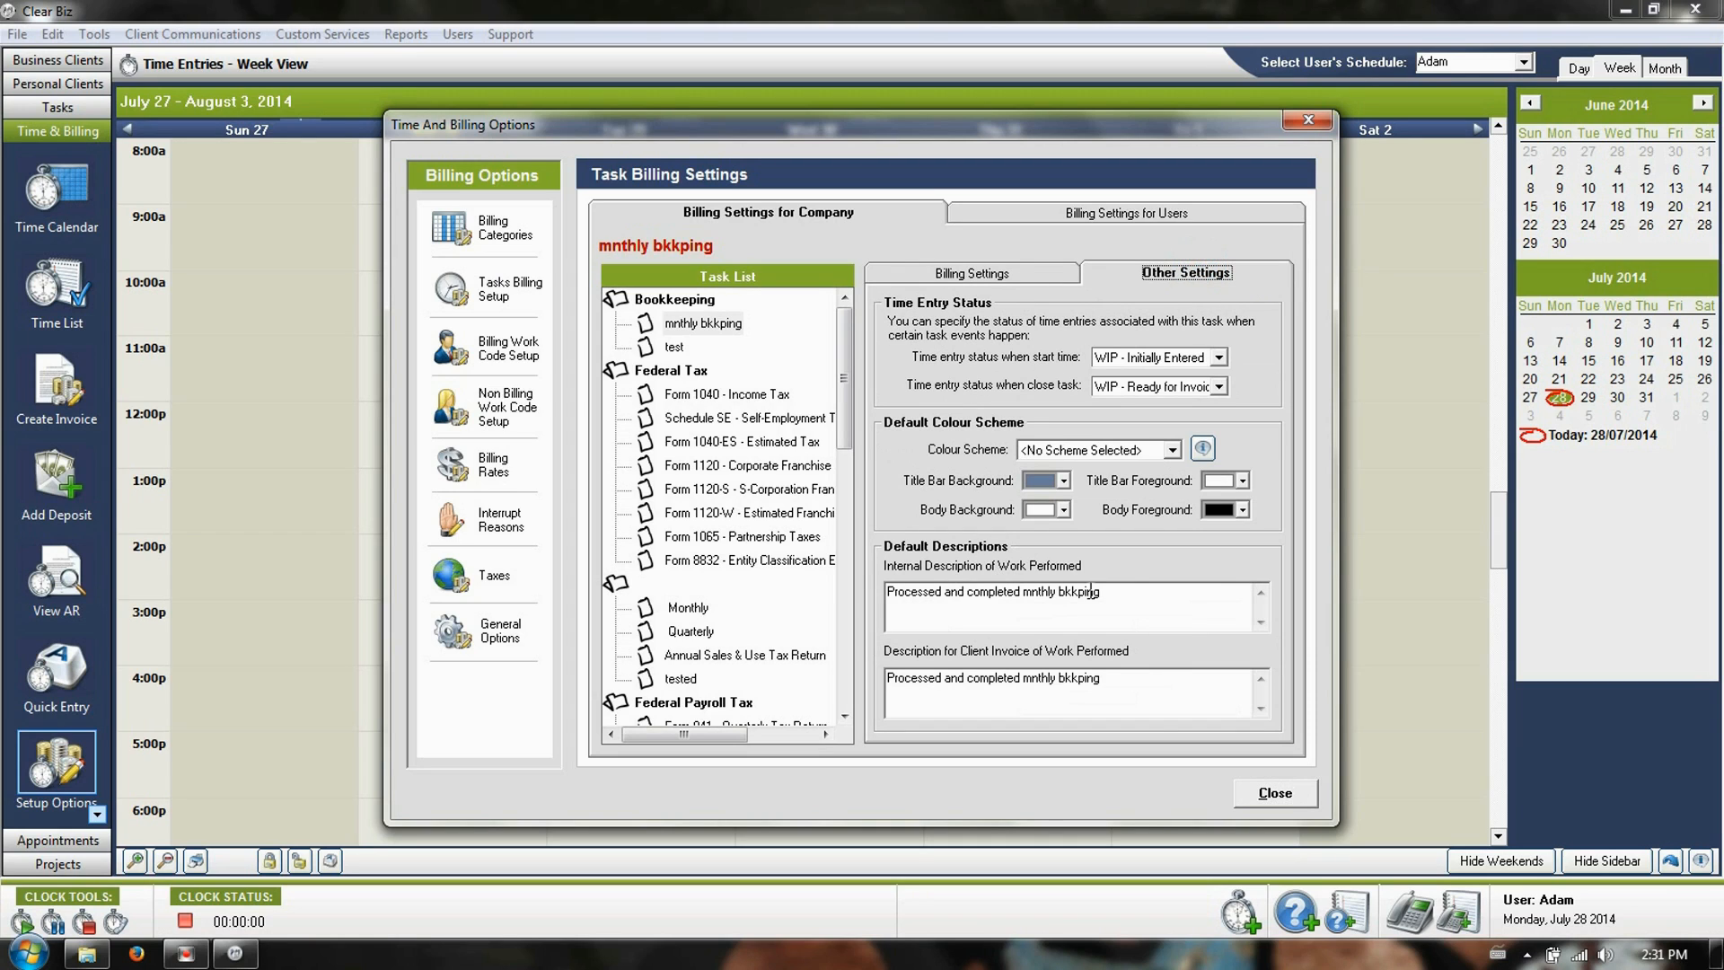
drag(1128, 601, 868, 594)
drag(1163, 692, 882, 686)
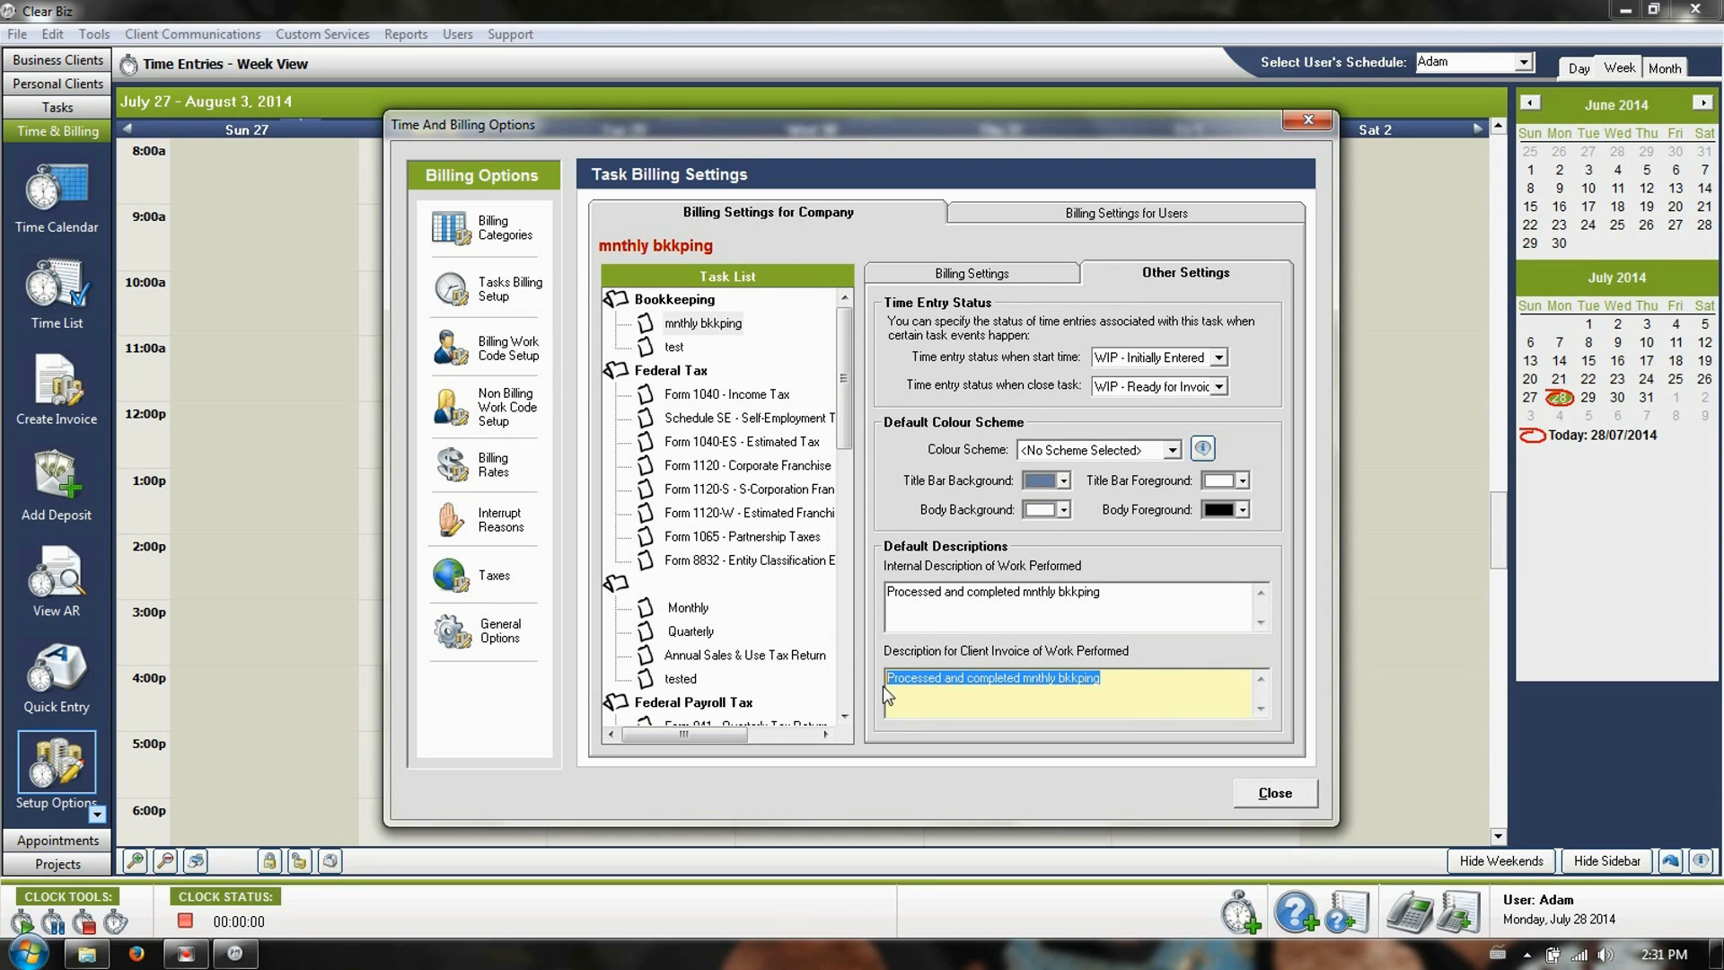
click(1141, 672)
click(1121, 599)
click(1135, 694)
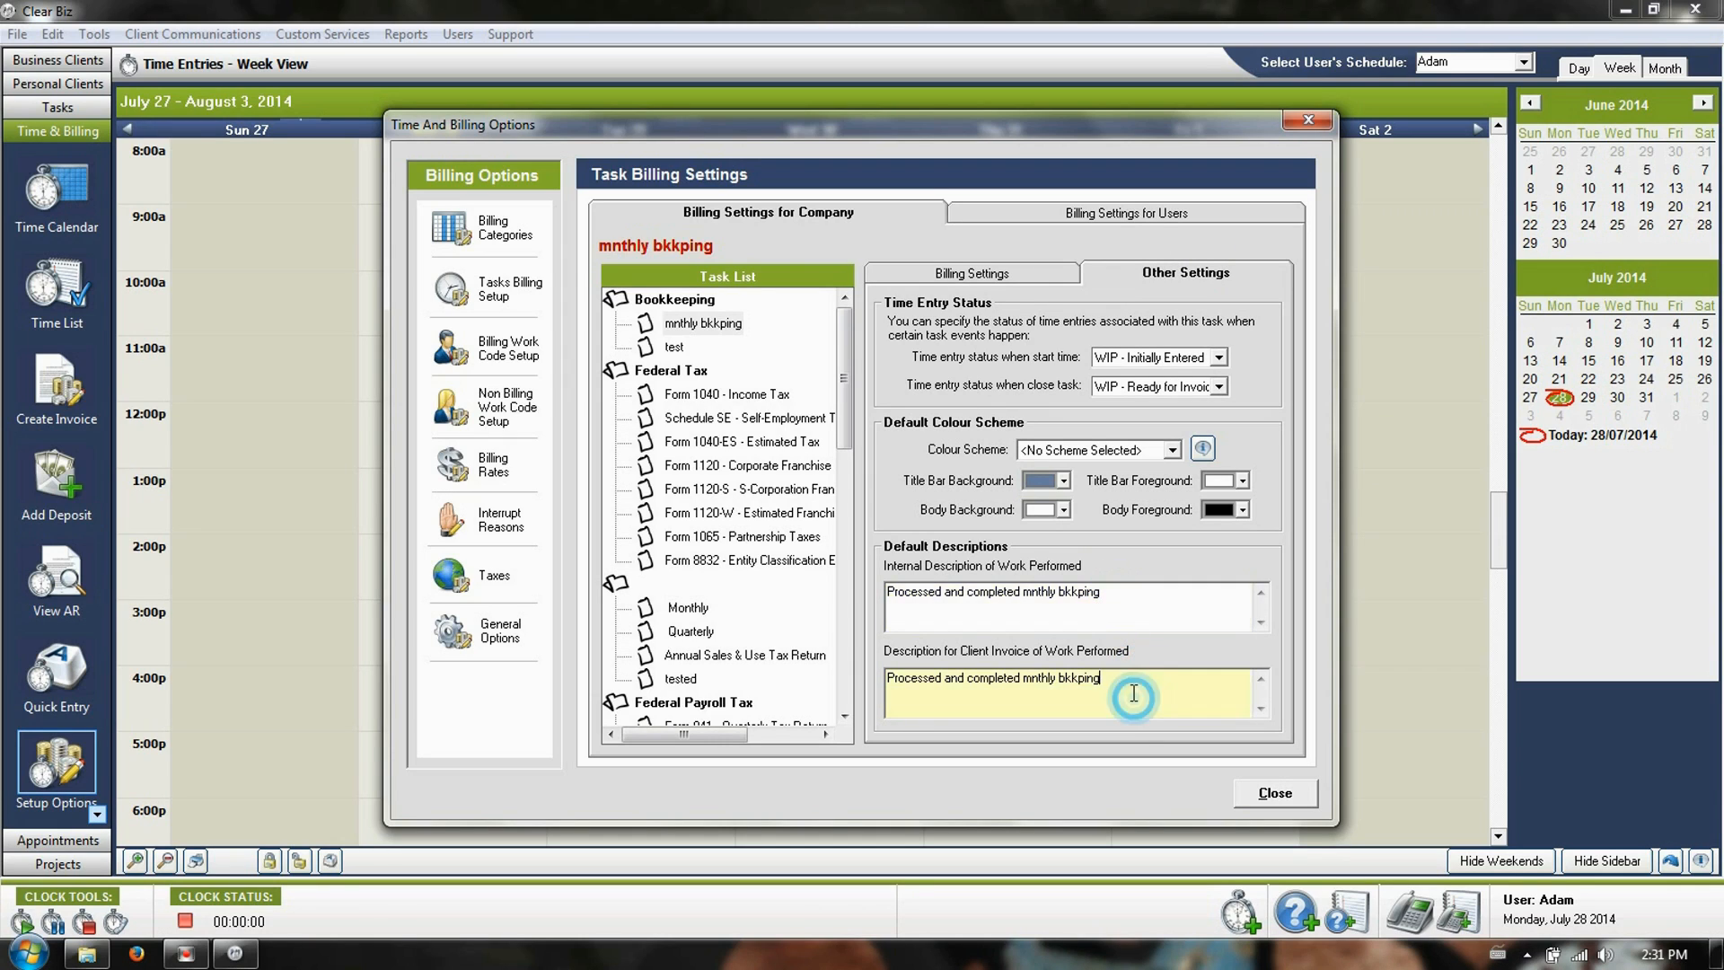
click(1123, 600)
click(1126, 693)
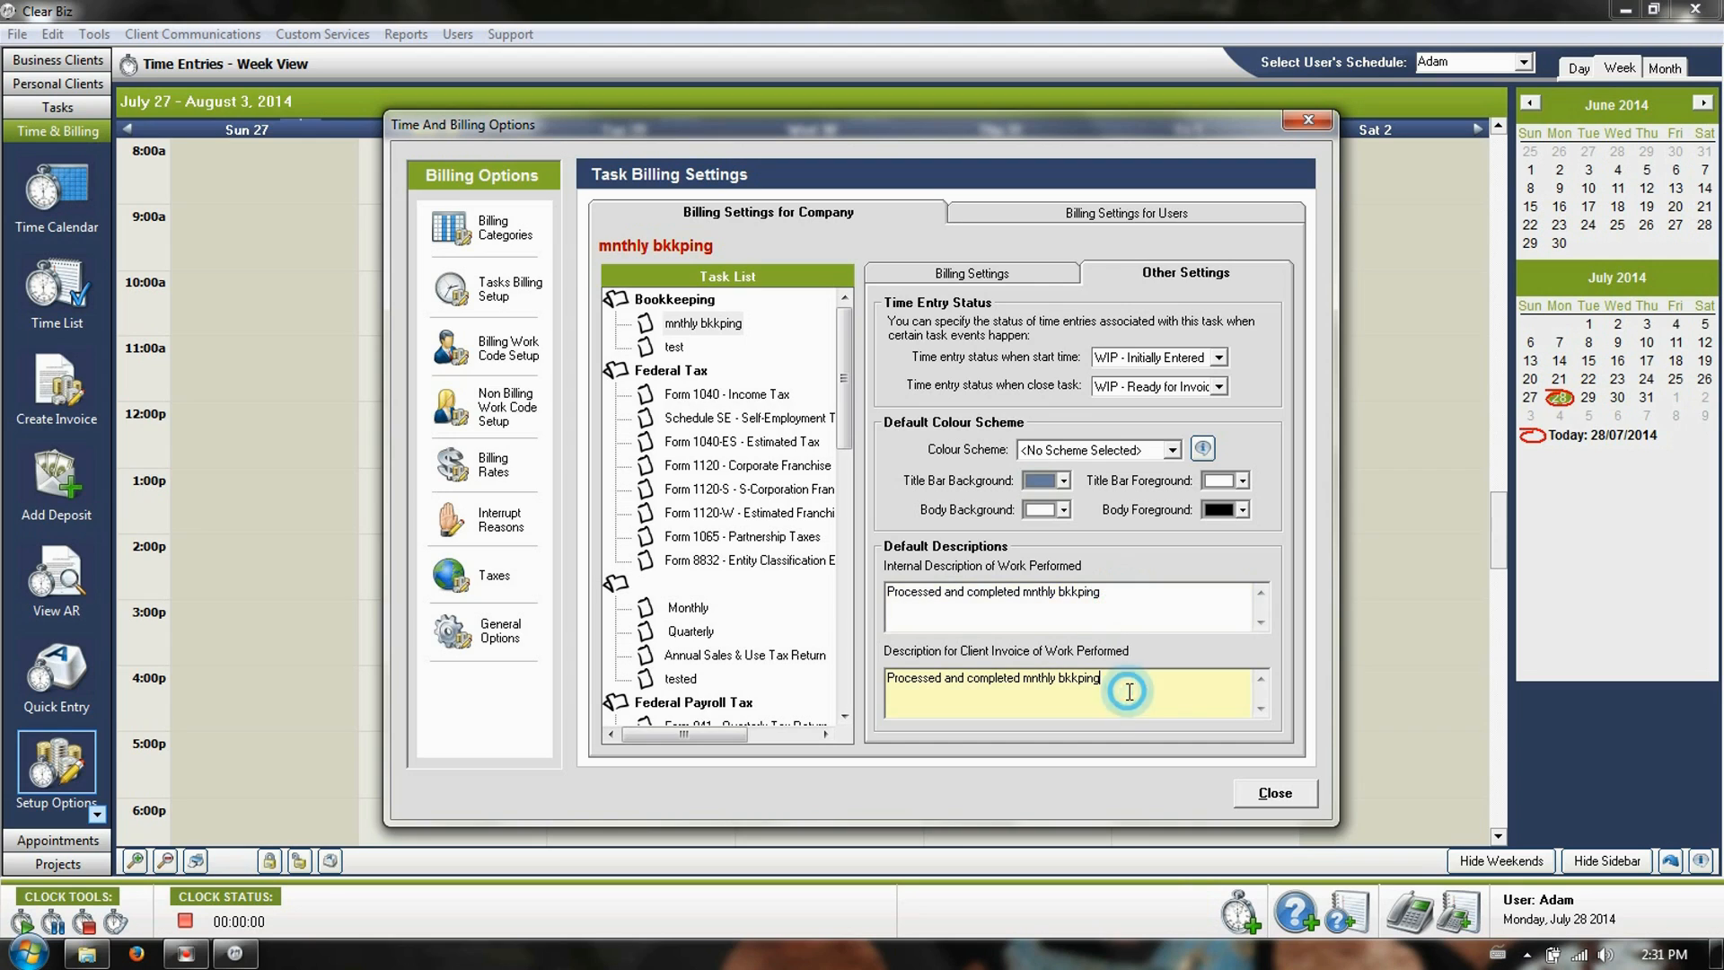
- Compare the task's main billing settings for the company with those for users, and check which users can be selected
click(935, 278)
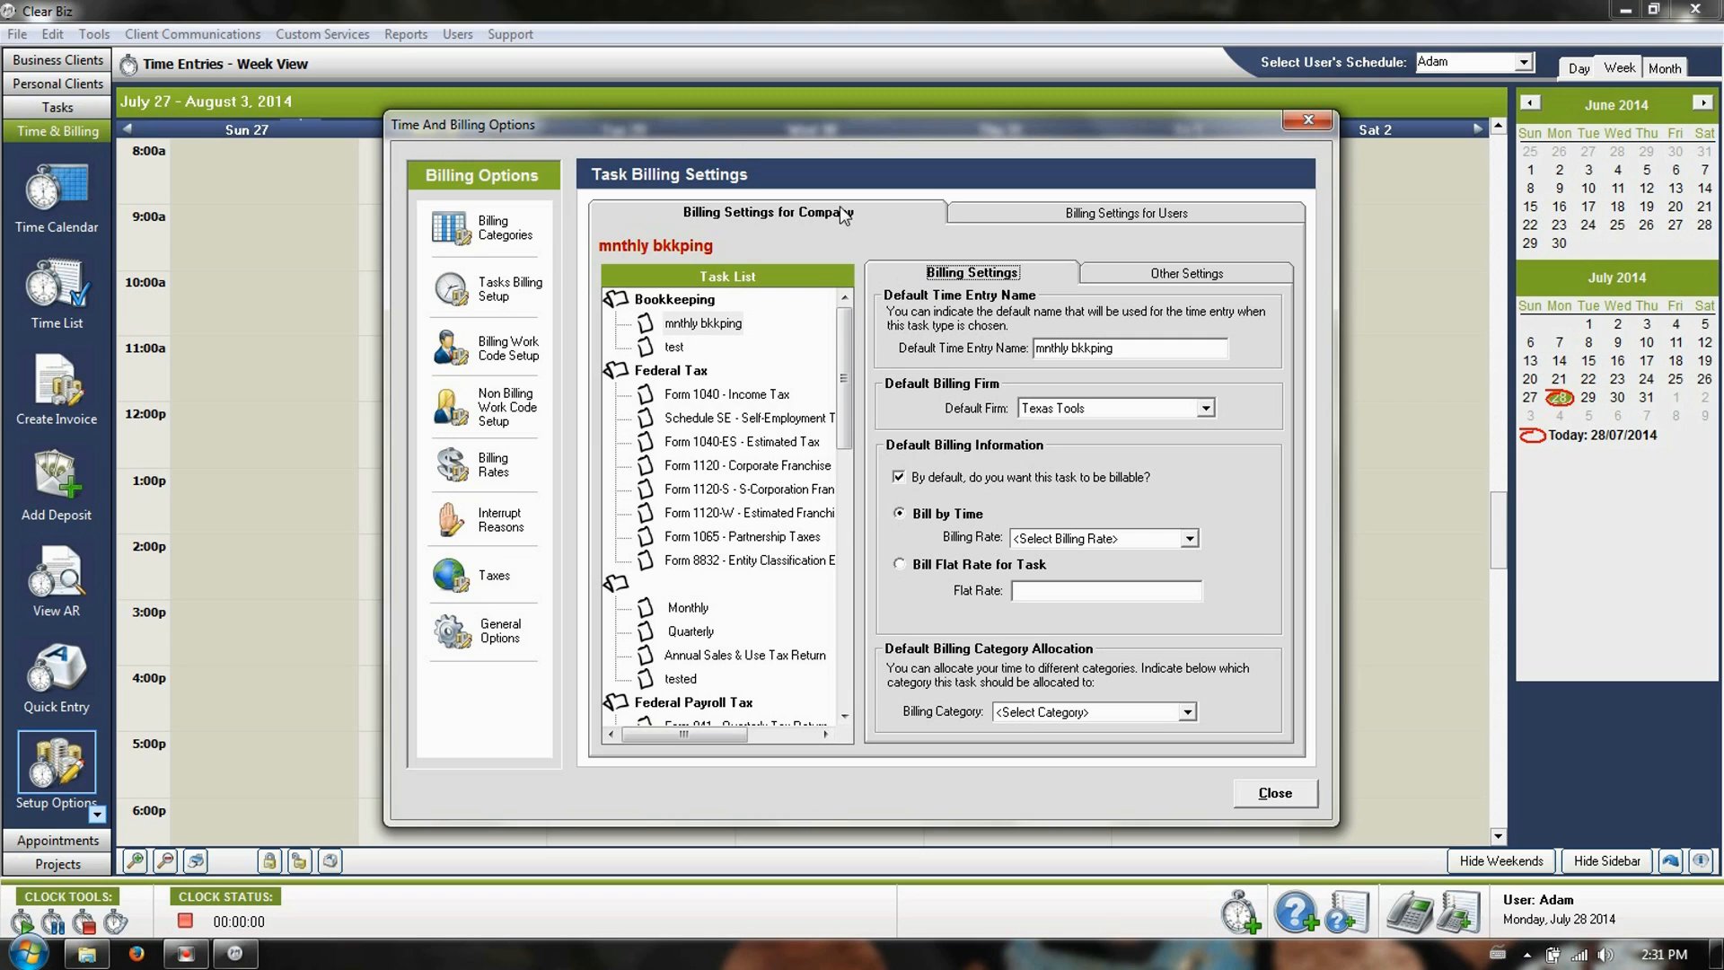
click(1071, 213)
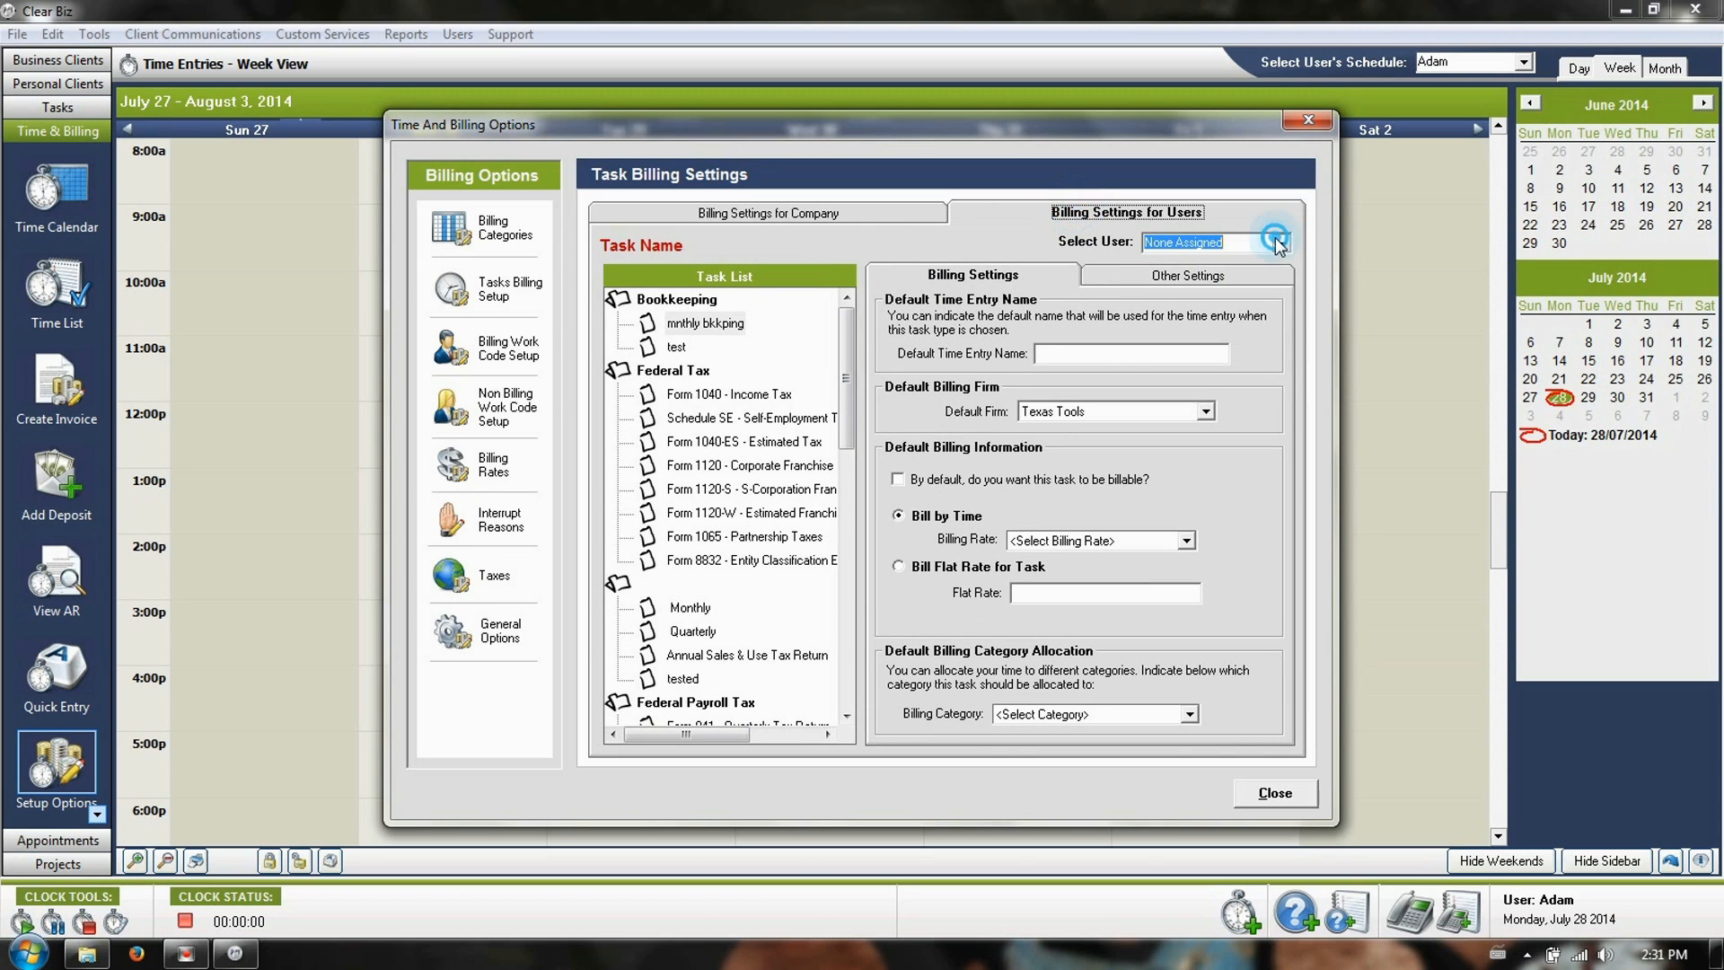
click(1279, 243)
click(1250, 198)
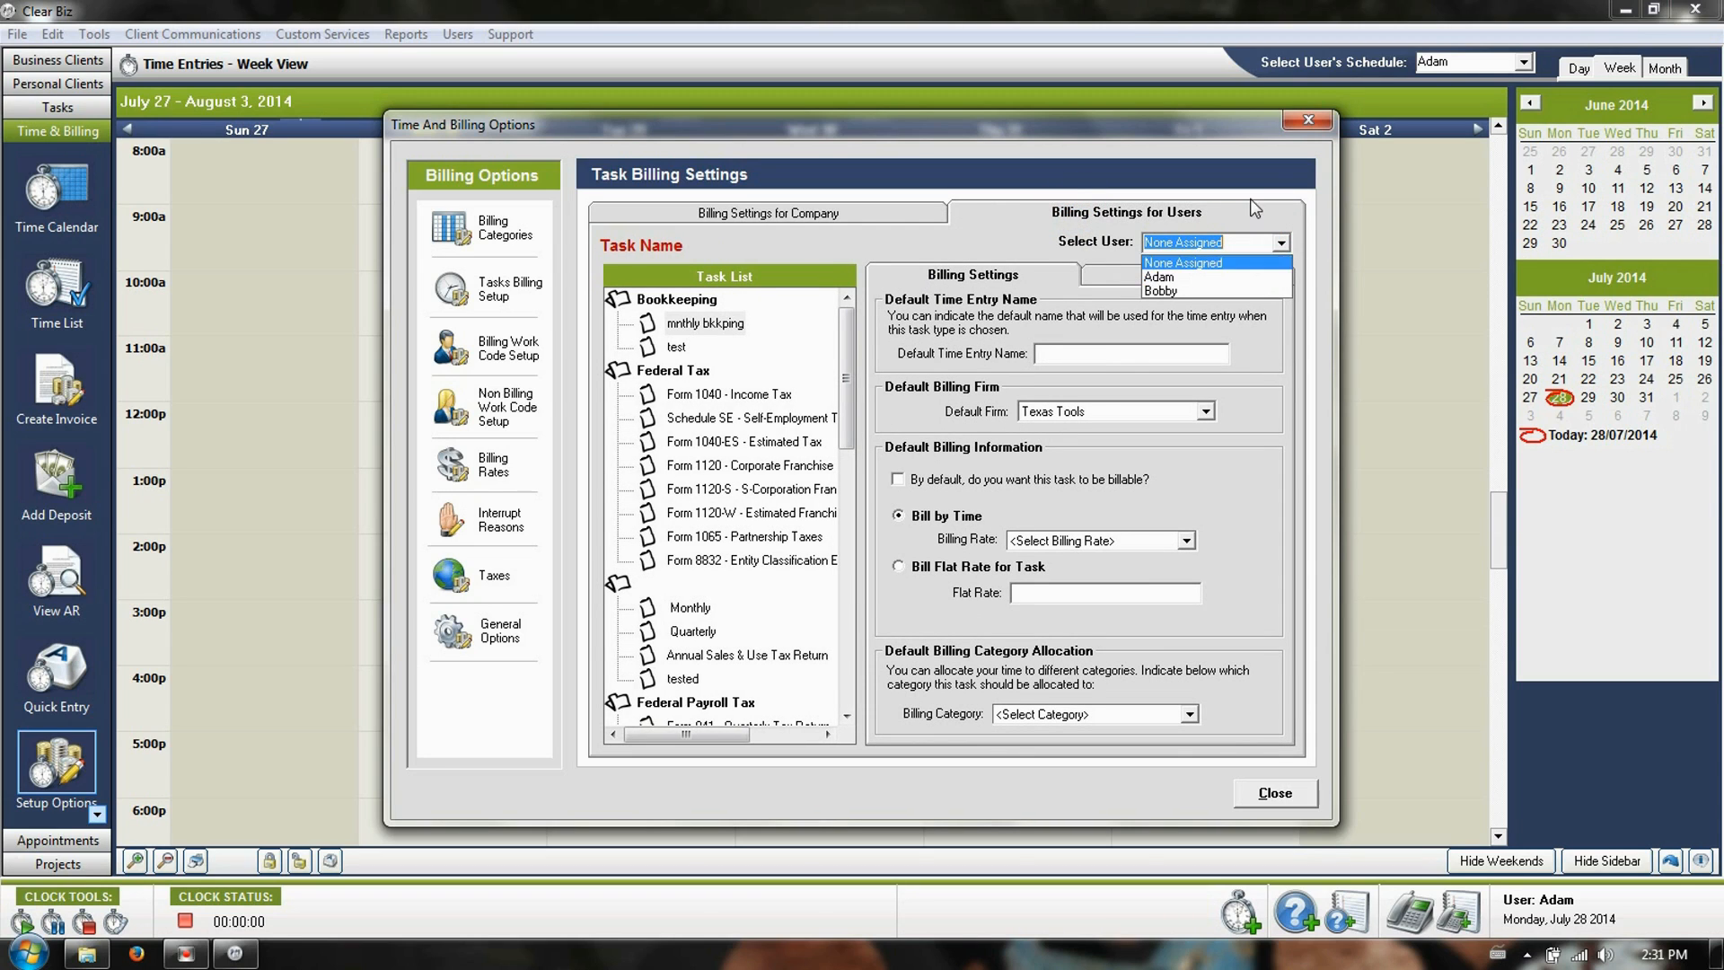
- Examine the company billing settings of the Form 1040-ES - Estimated Tax task, including its billing rate choices, billing category choices and default time entry name
click(860, 210)
click(744, 443)
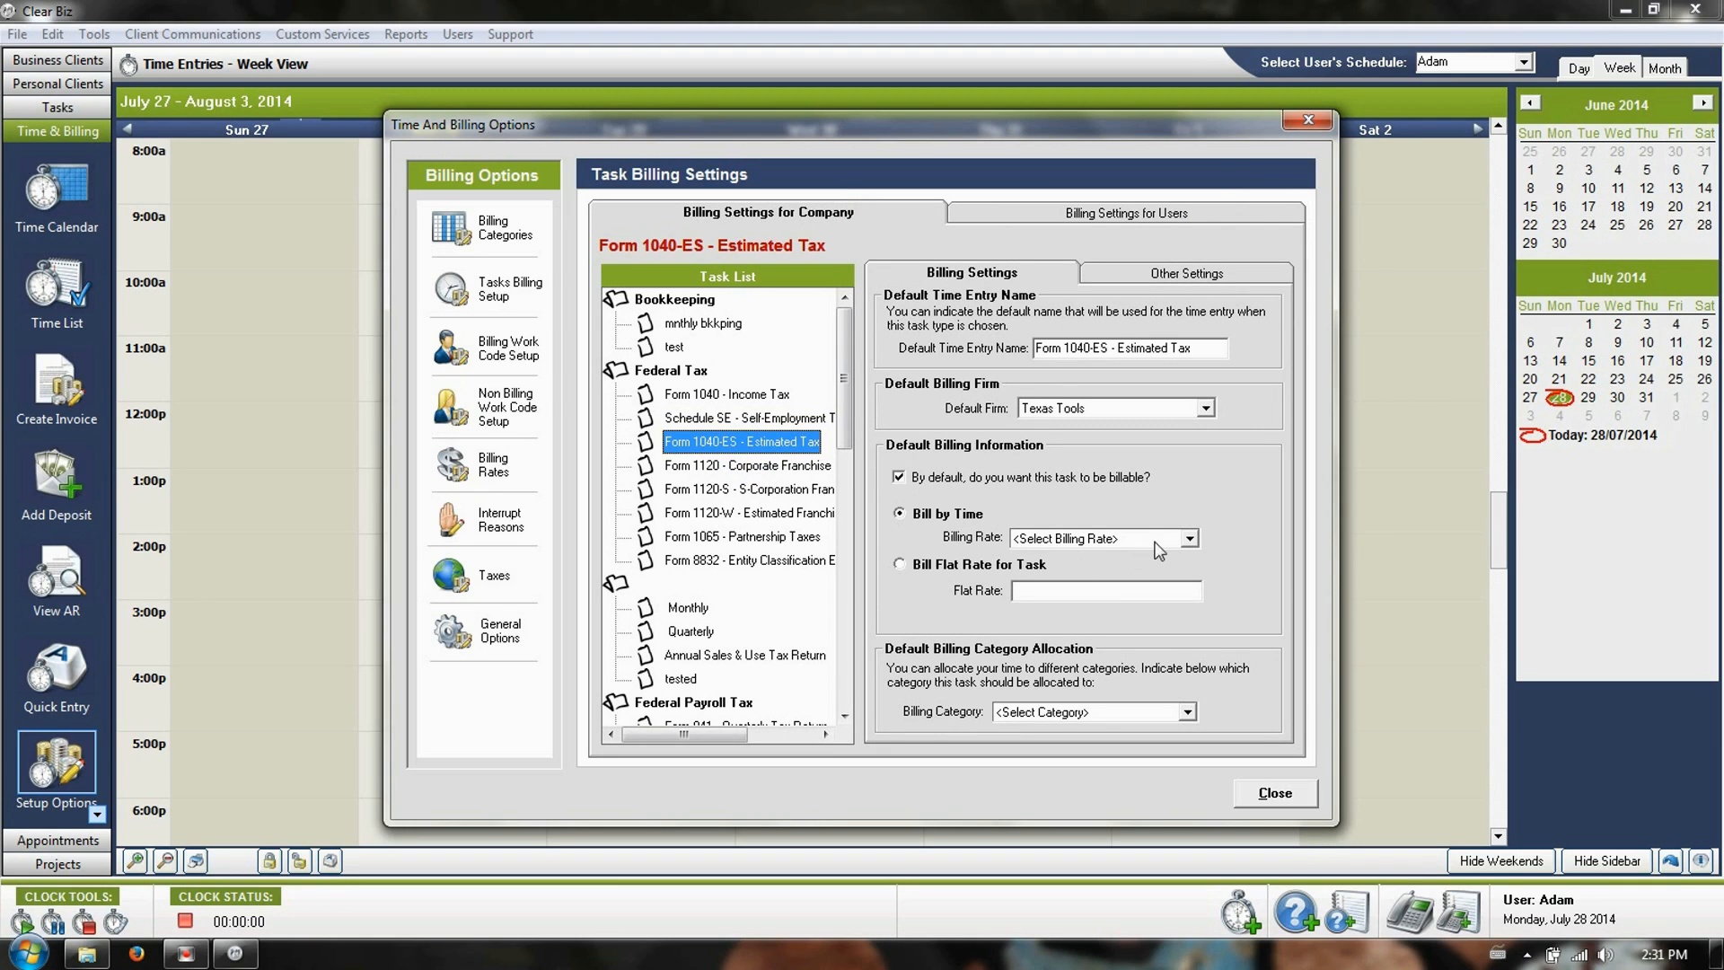
click(1190, 538)
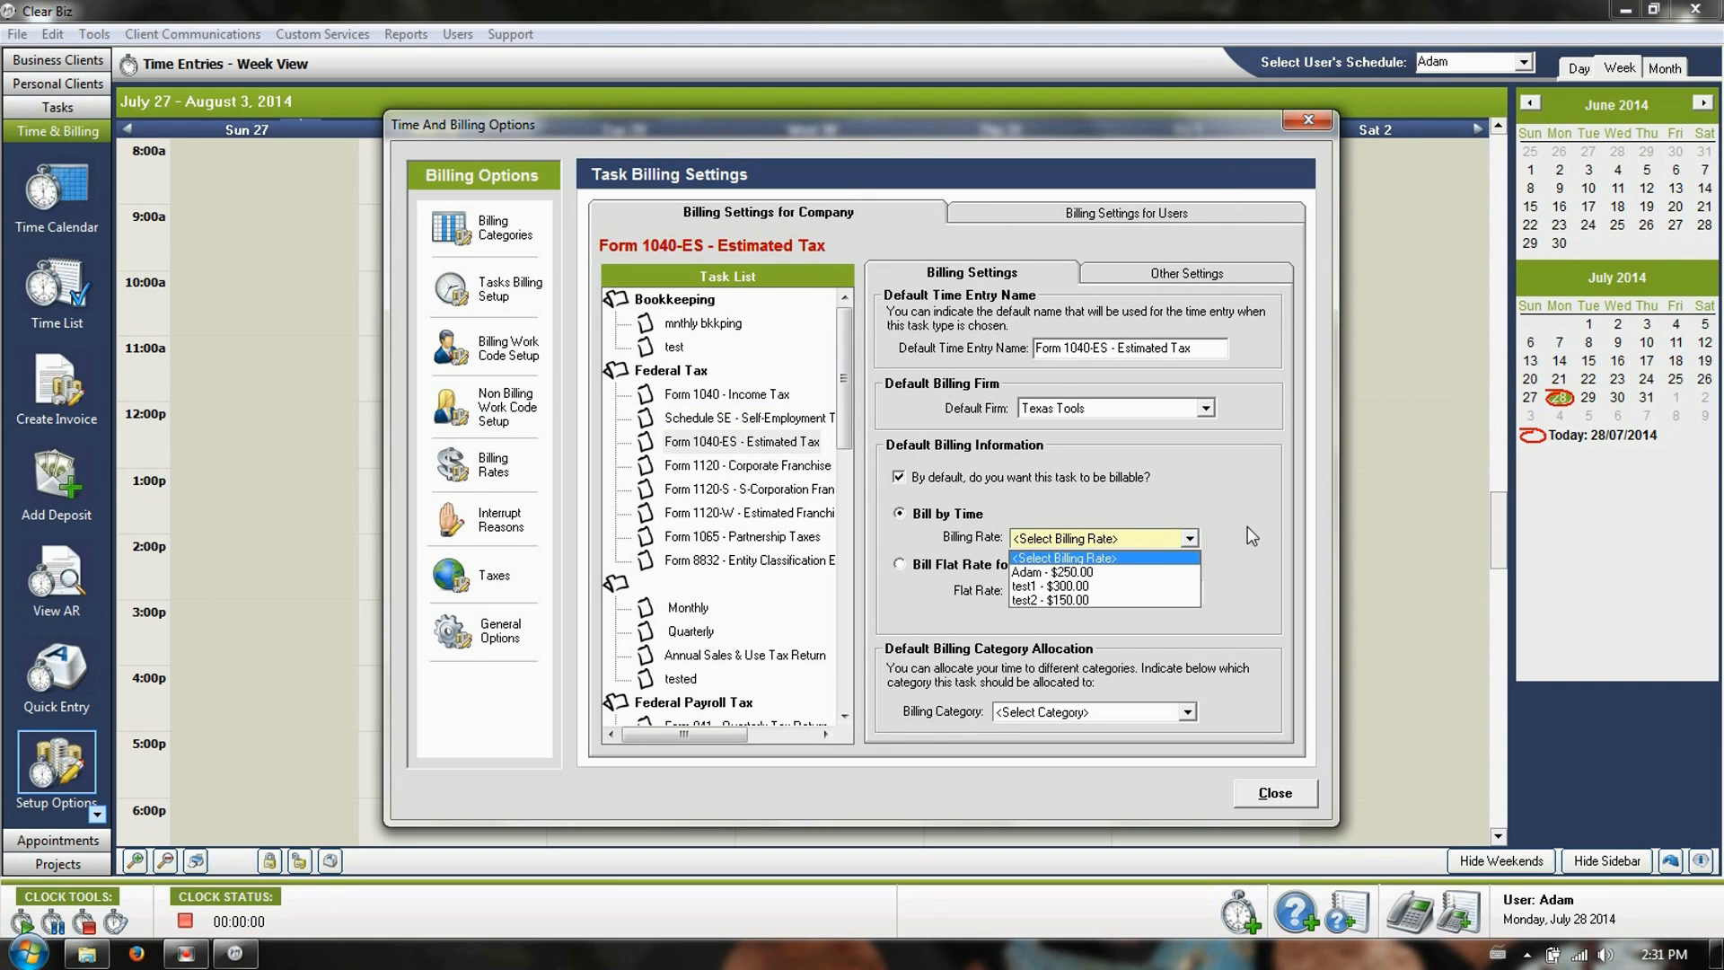
click(1274, 520)
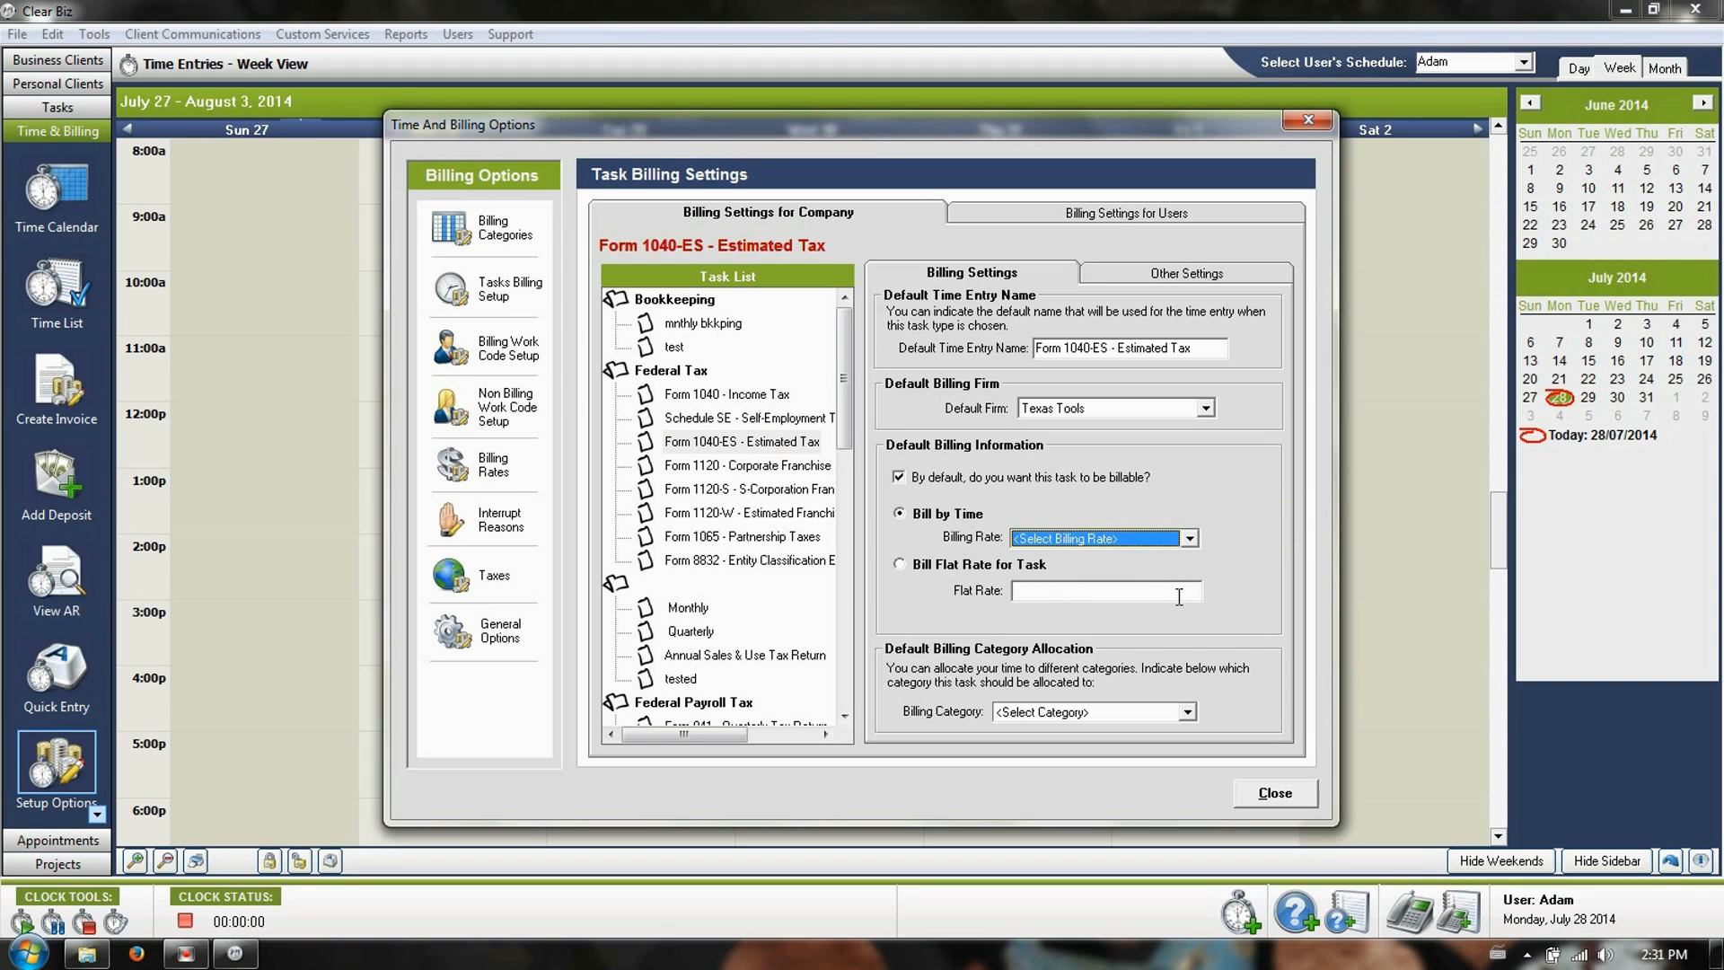
click(1187, 711)
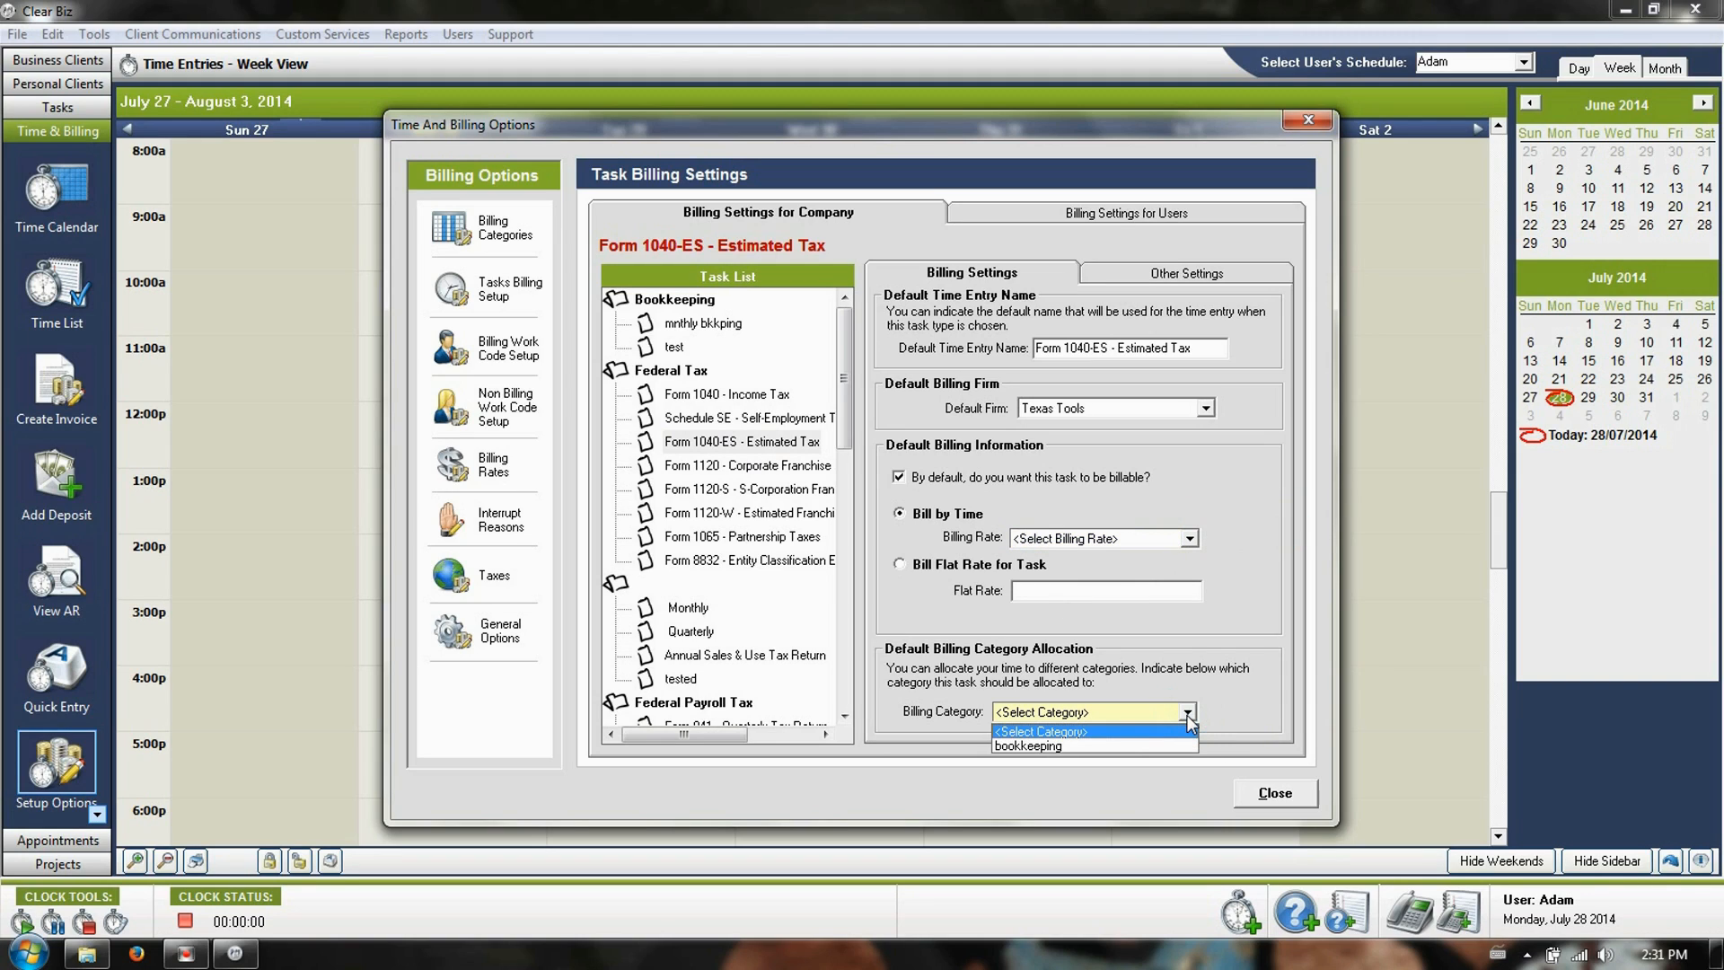
click(1226, 676)
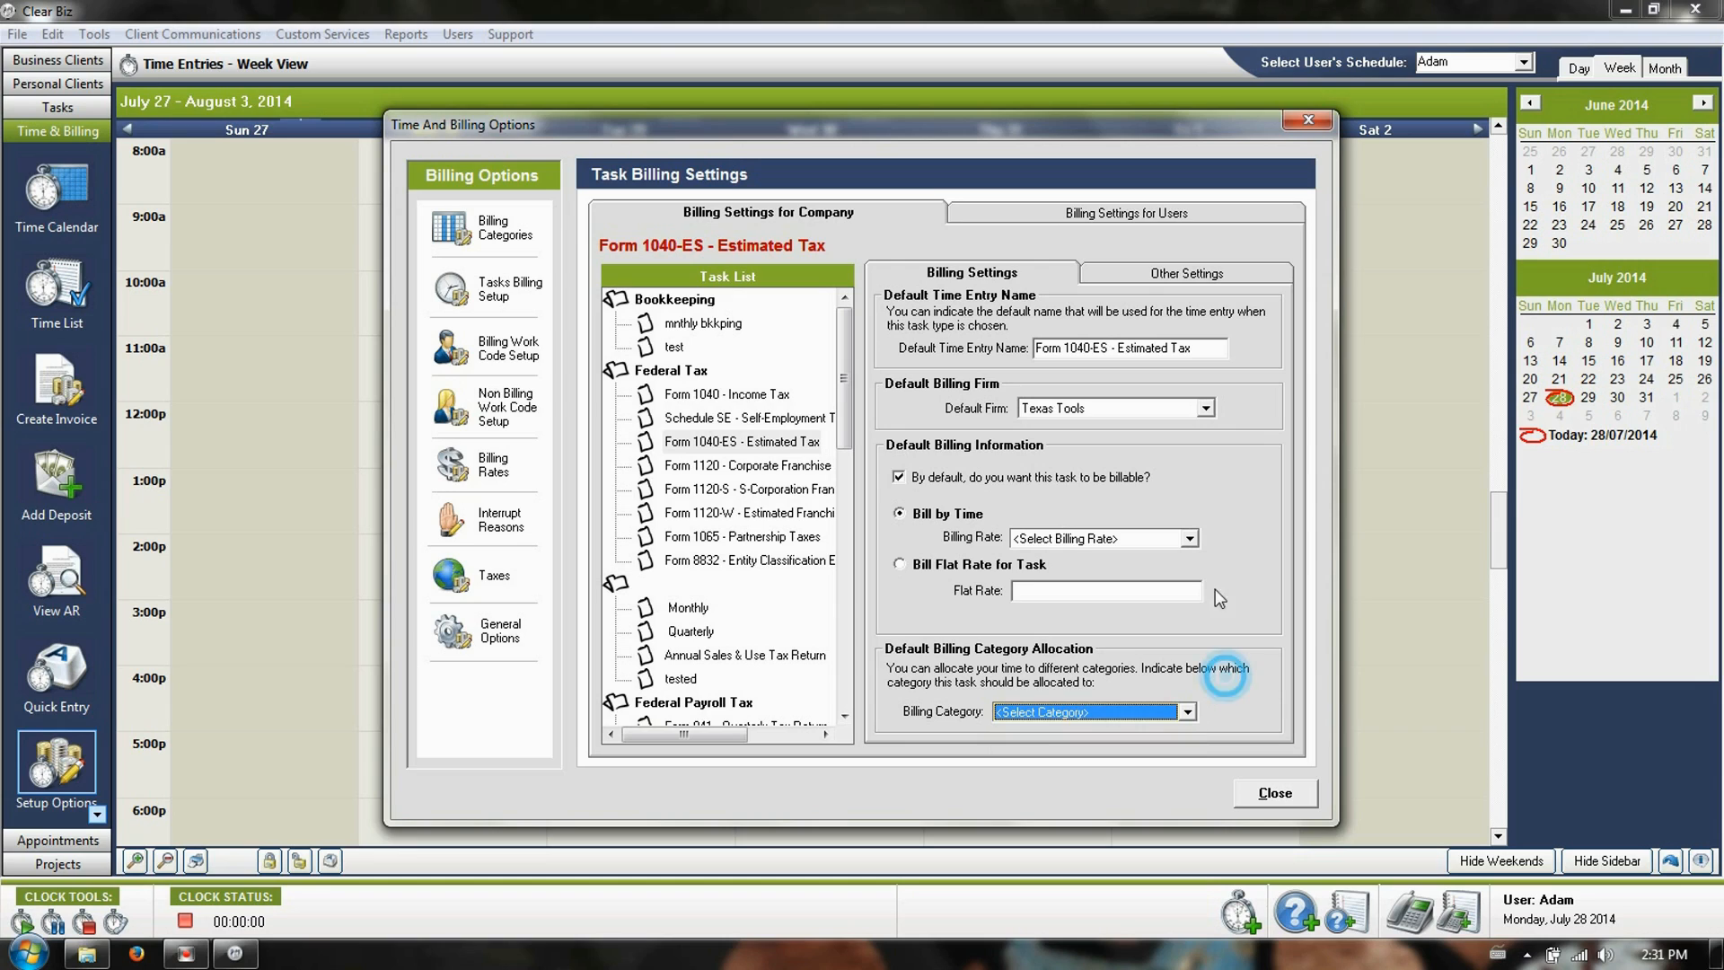
drag(1205, 349, 1035, 348)
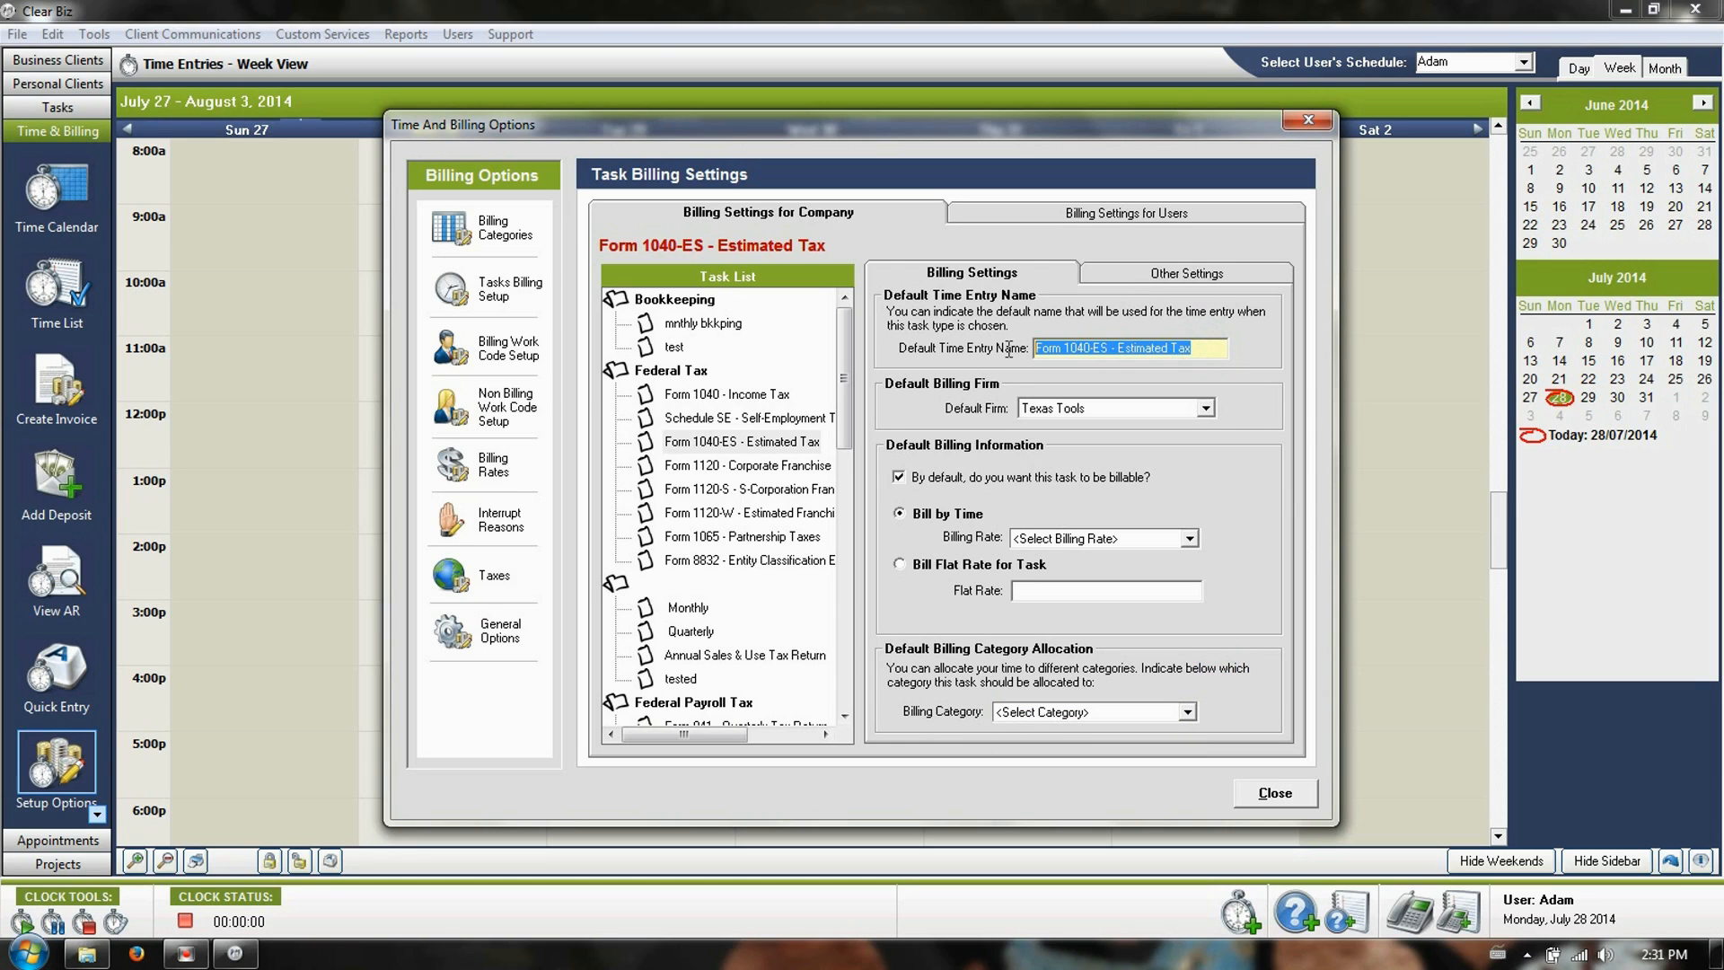
- Examine the start-time status choices and both default work descriptions in the other settings of the Form 1040-ES task
click(1159, 273)
click(1210, 360)
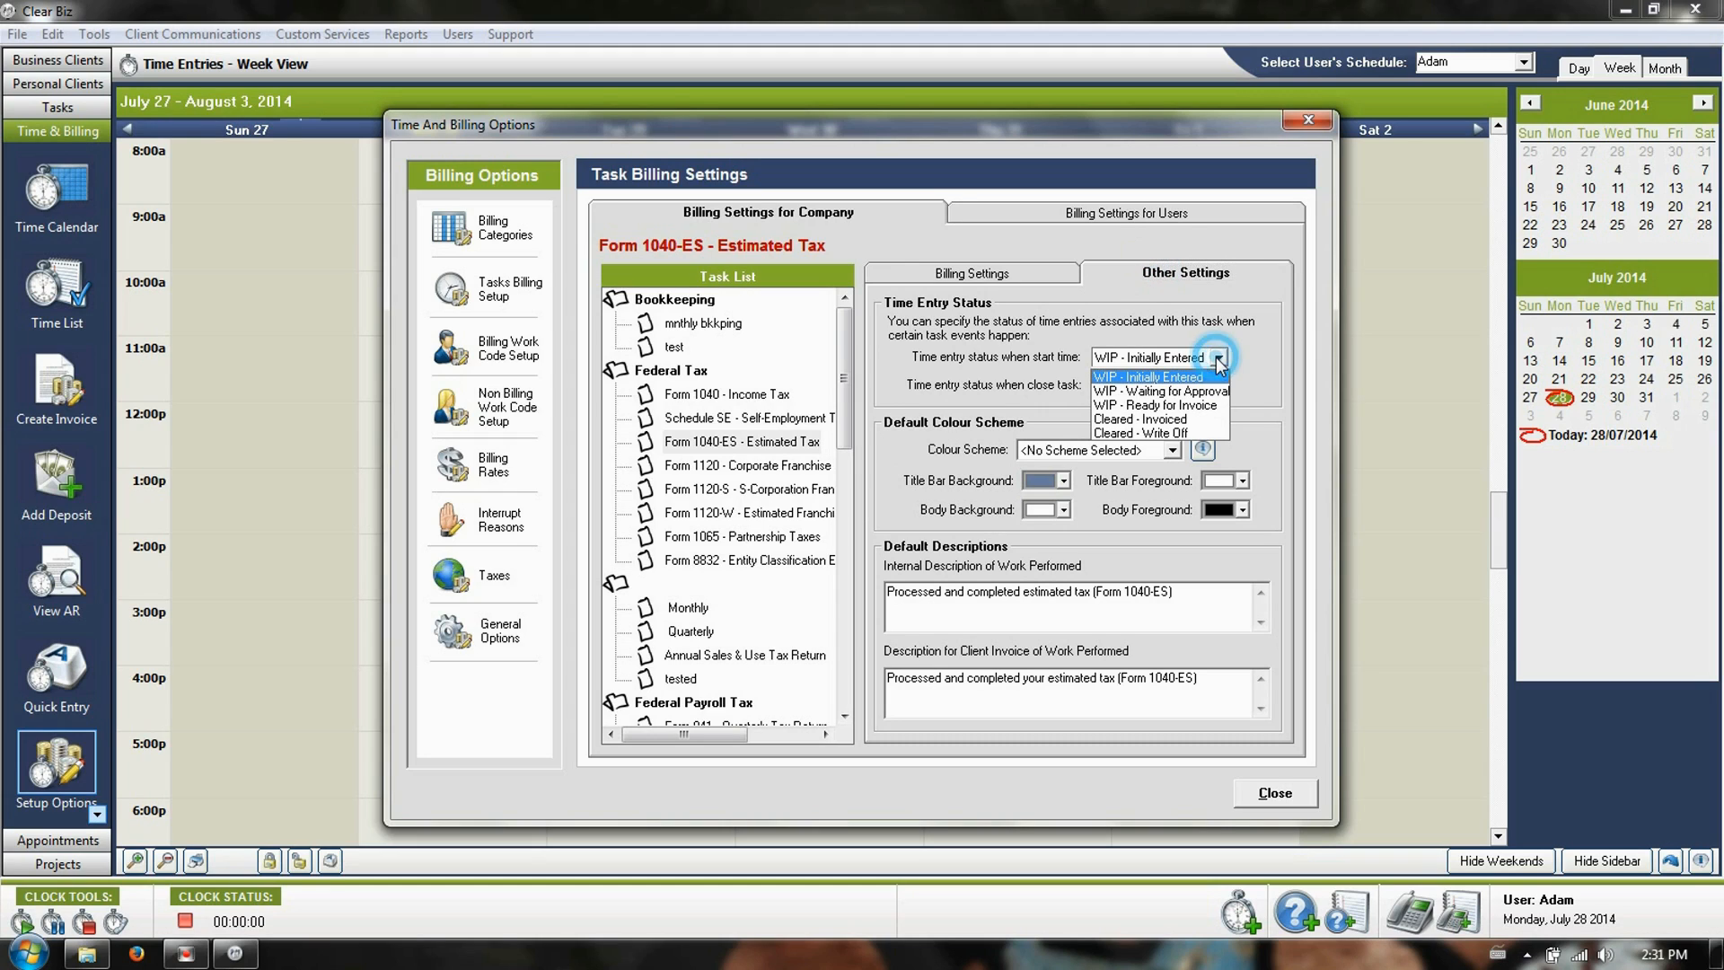
click(1277, 338)
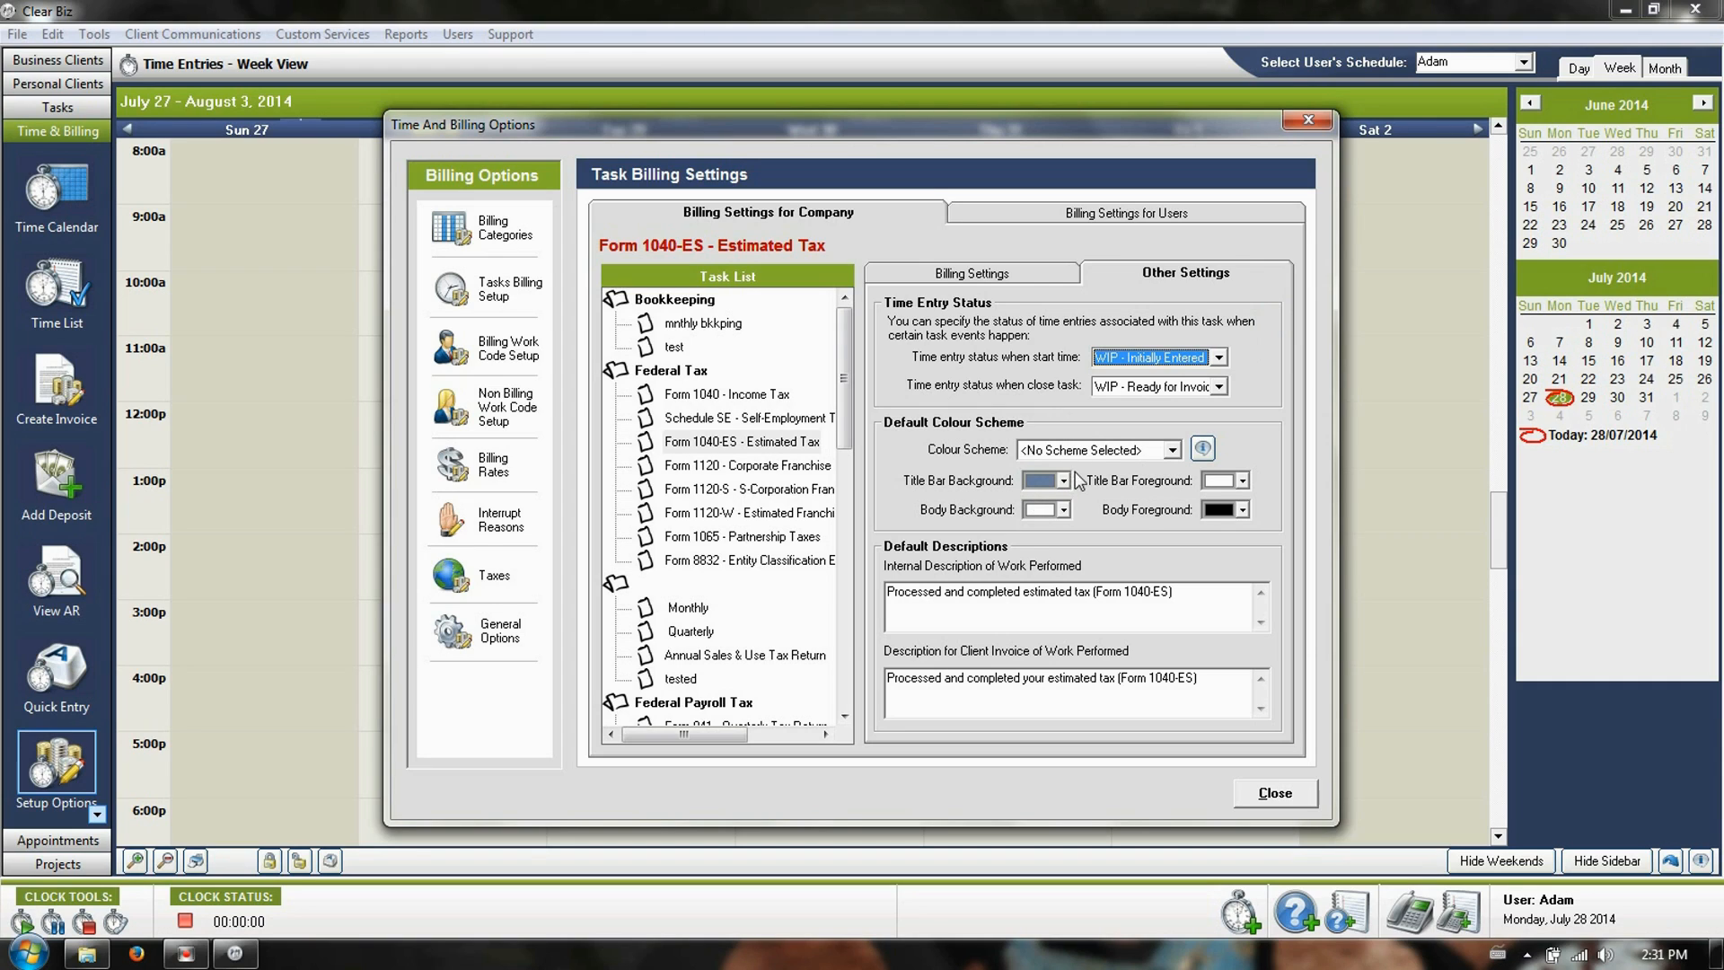
click(1197, 607)
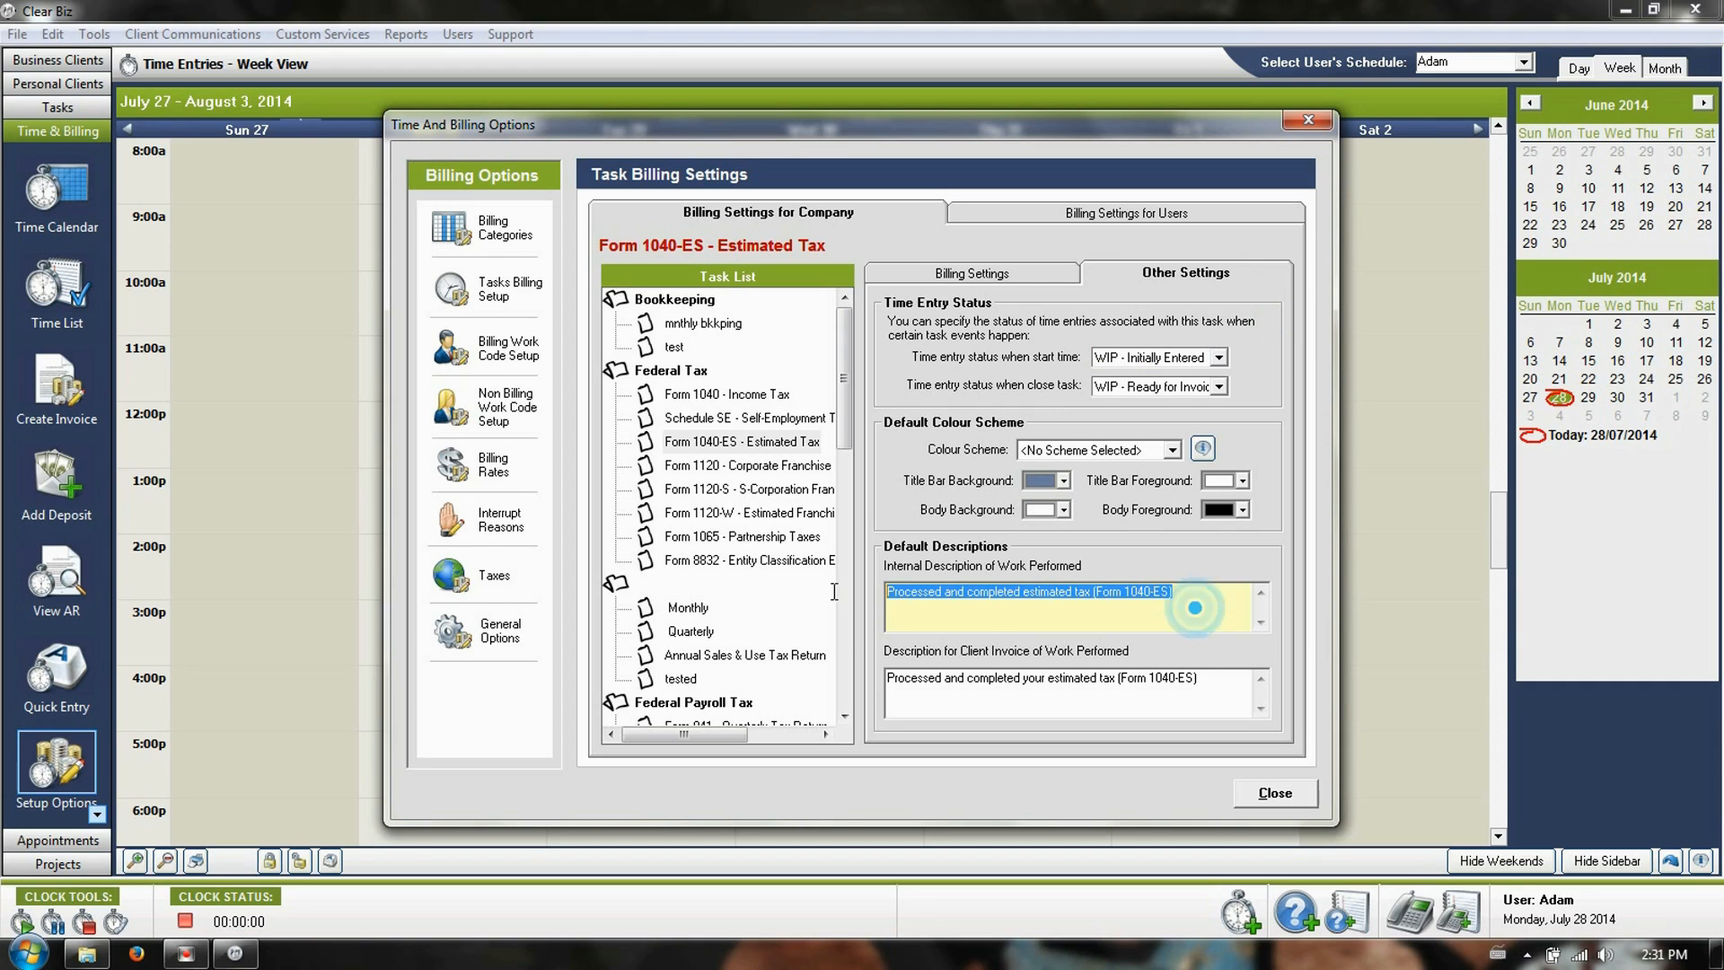
click(1210, 678)
drag(1210, 679, 889, 687)
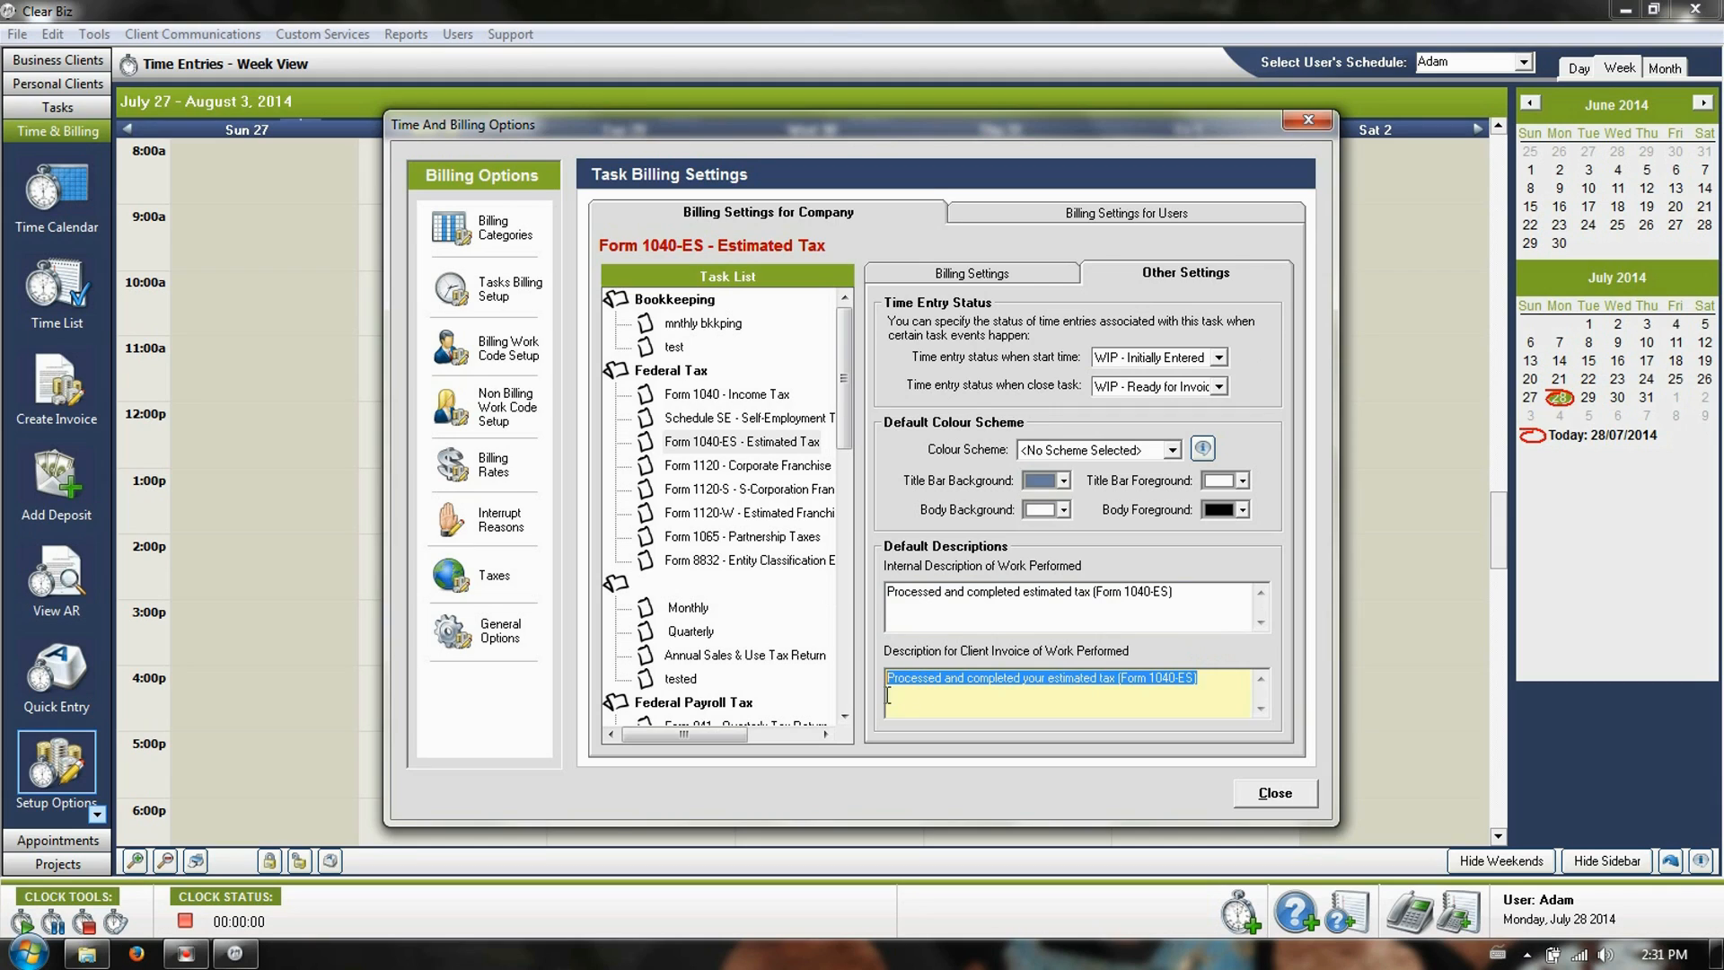
click(1216, 684)
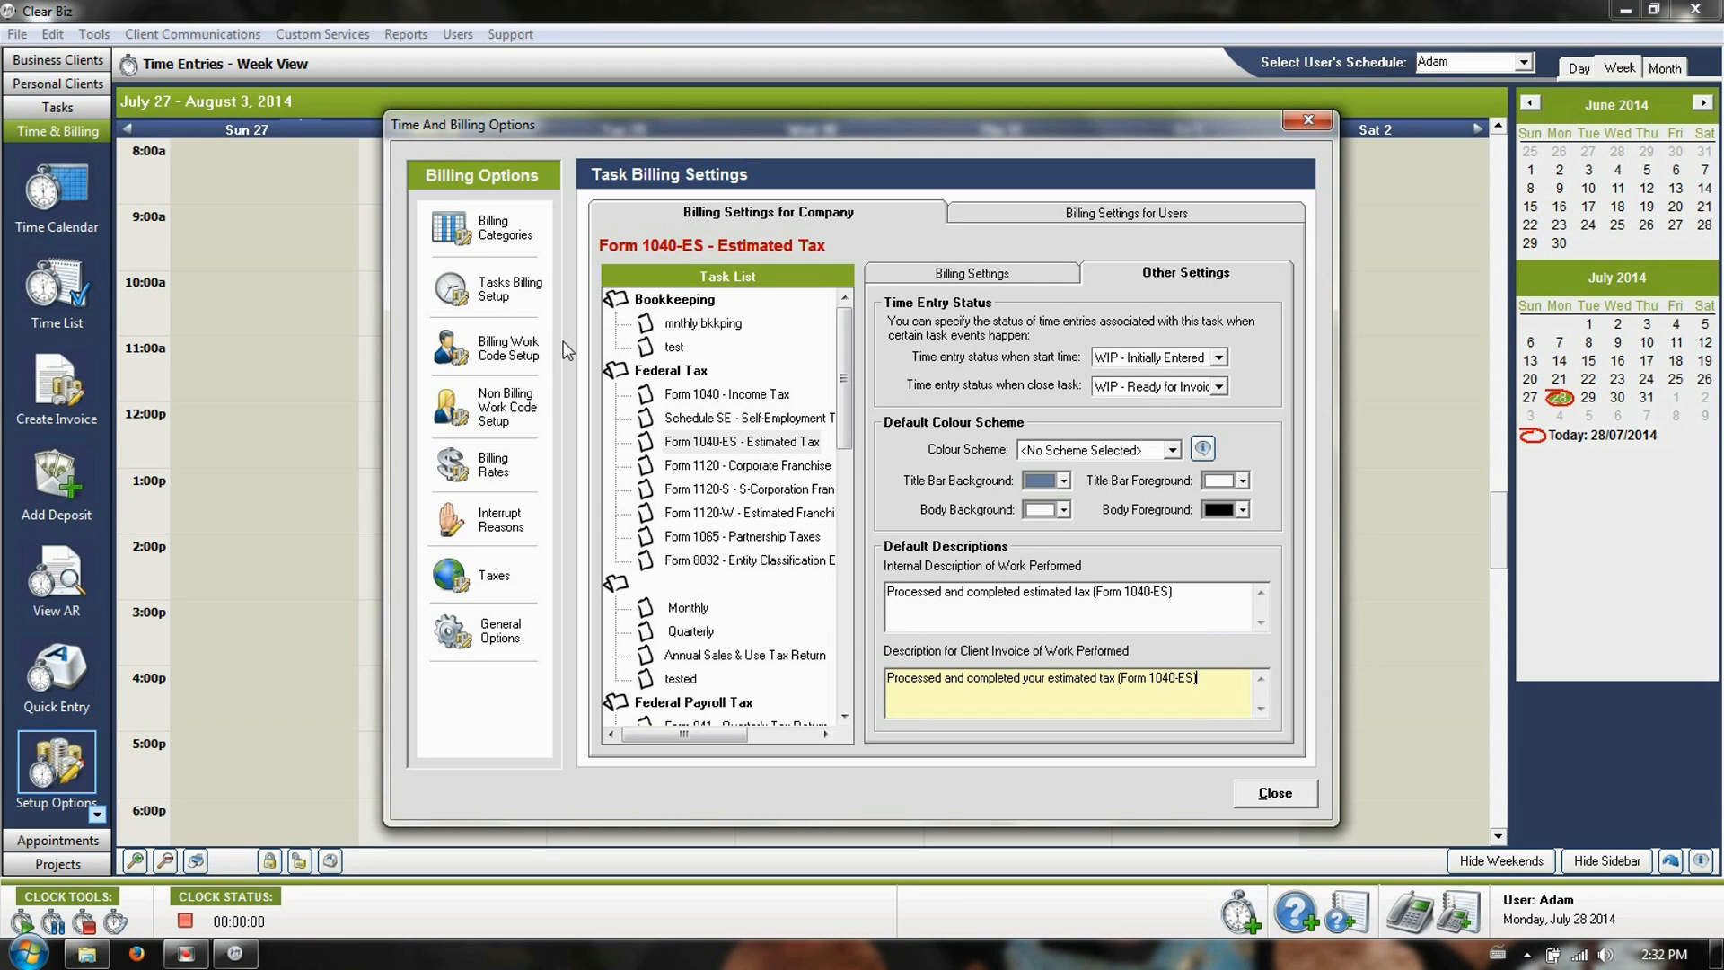
- Open the billing work code setup and review the name and description fields of work code 300
click(539, 350)
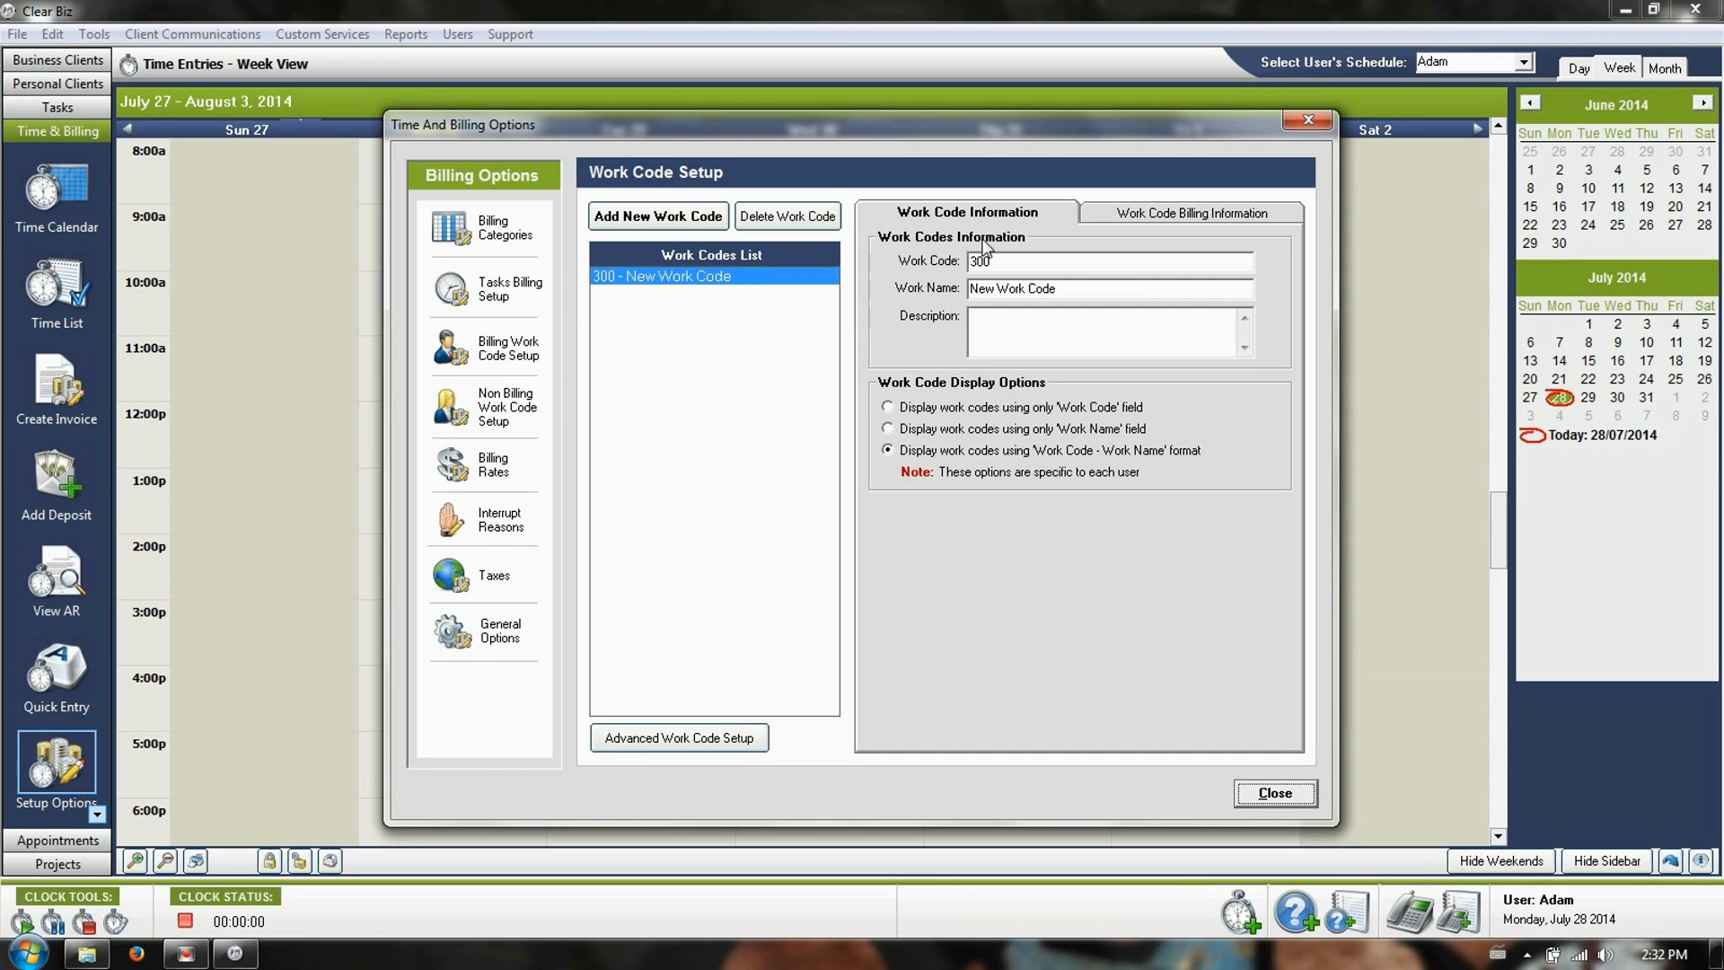
click(1093, 287)
click(1033, 323)
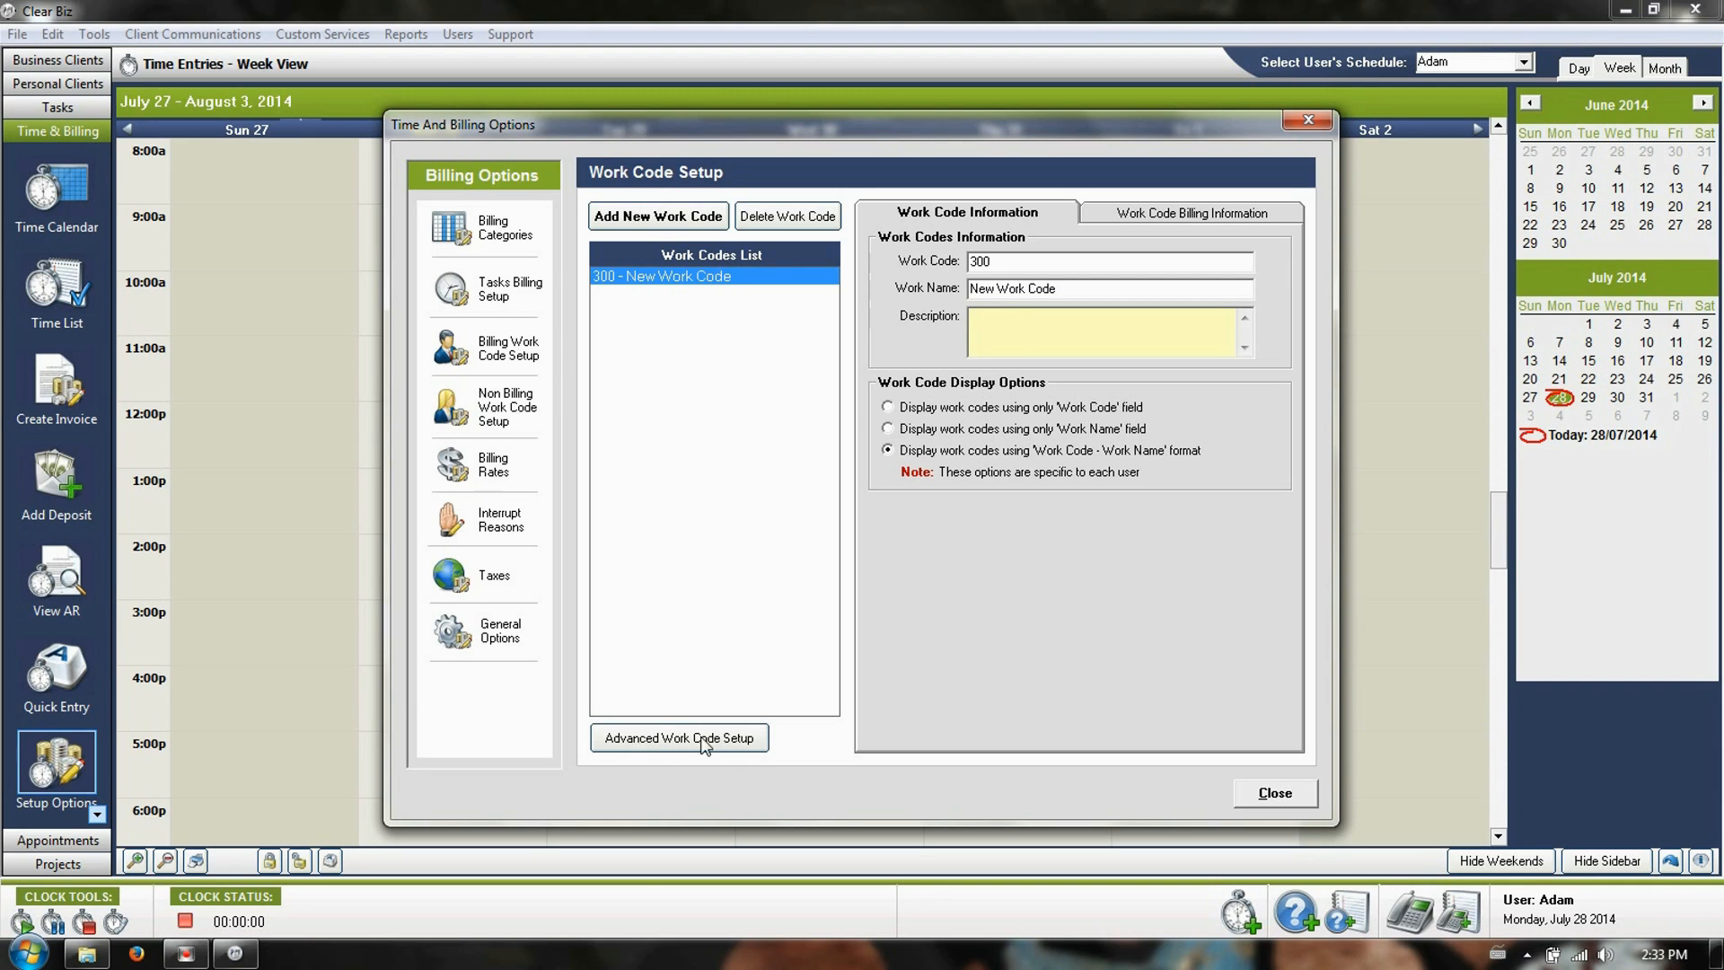
- Examine the advanced work code options for several Federal Tax tasks, including Form 1040 and Form 1120, and close them
click(734, 738)
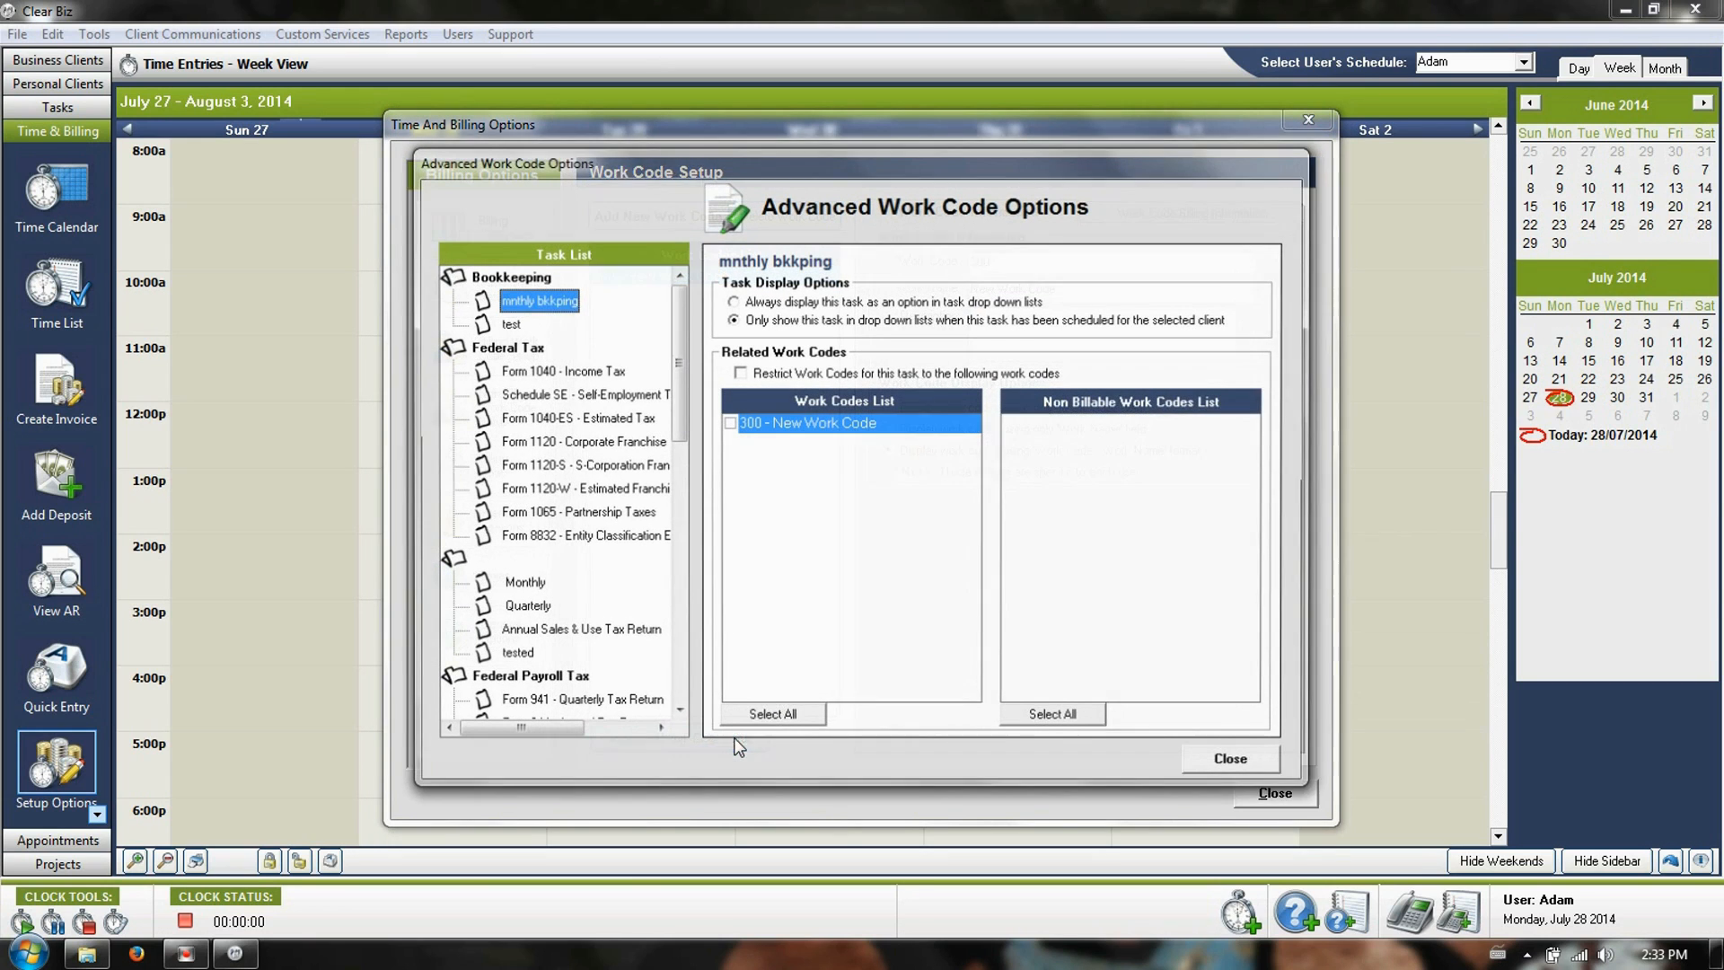
click(563, 374)
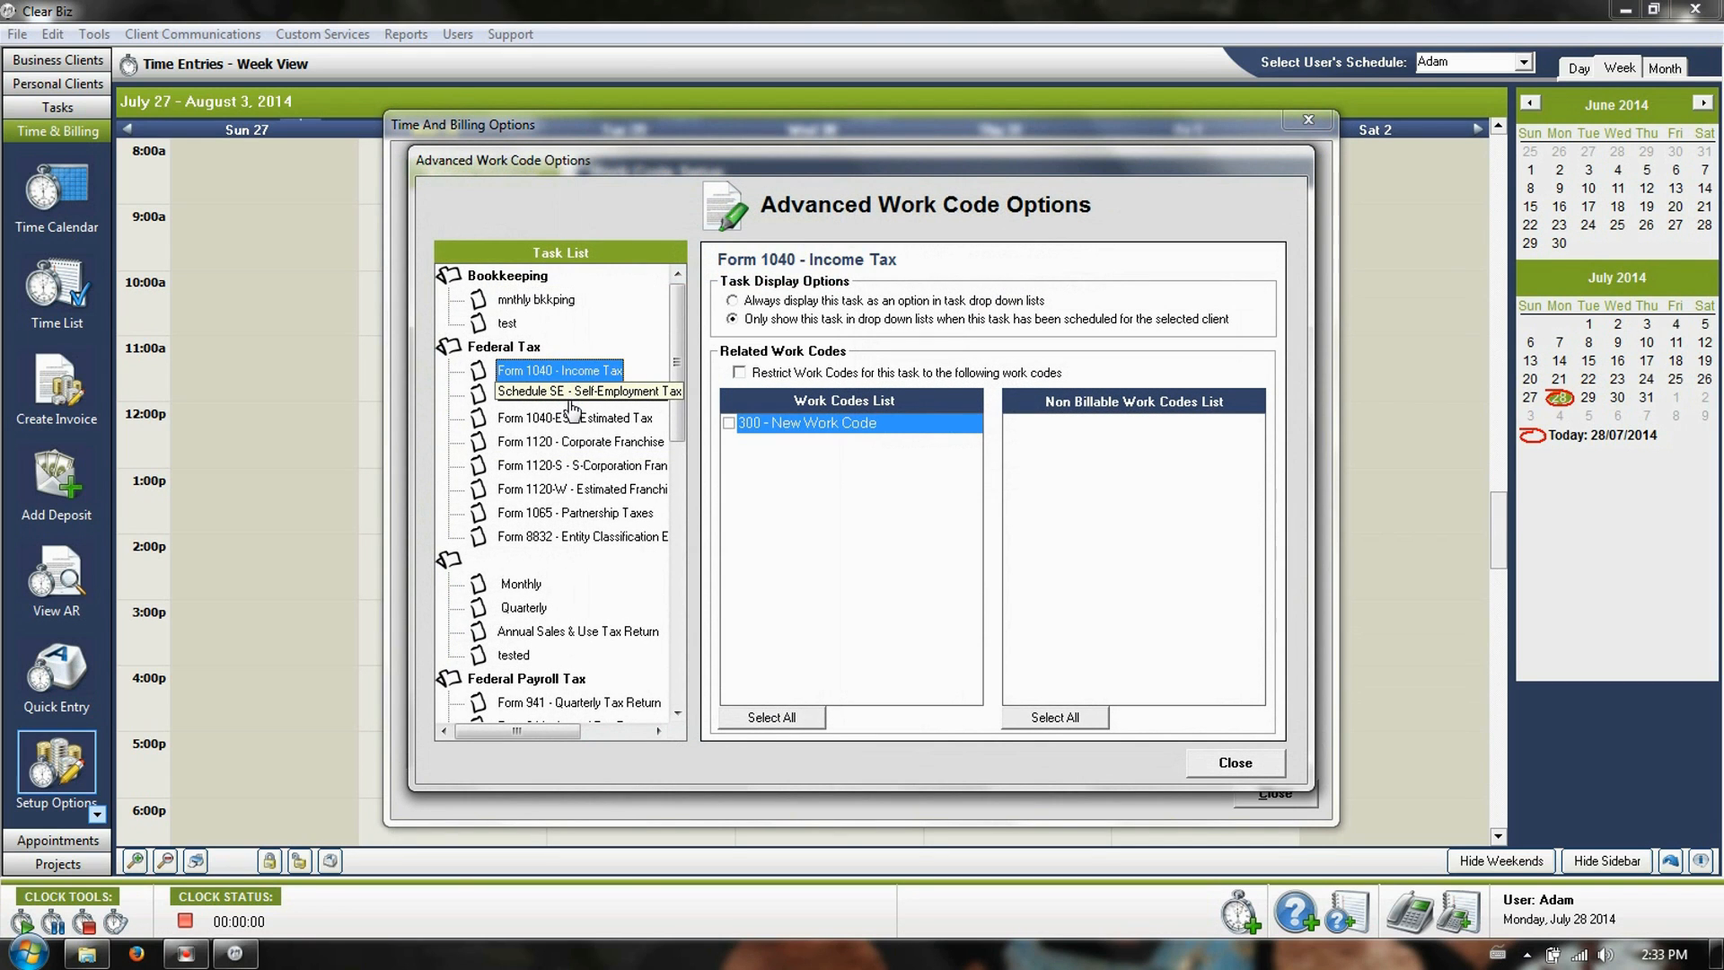
click(571, 399)
click(570, 419)
click(571, 441)
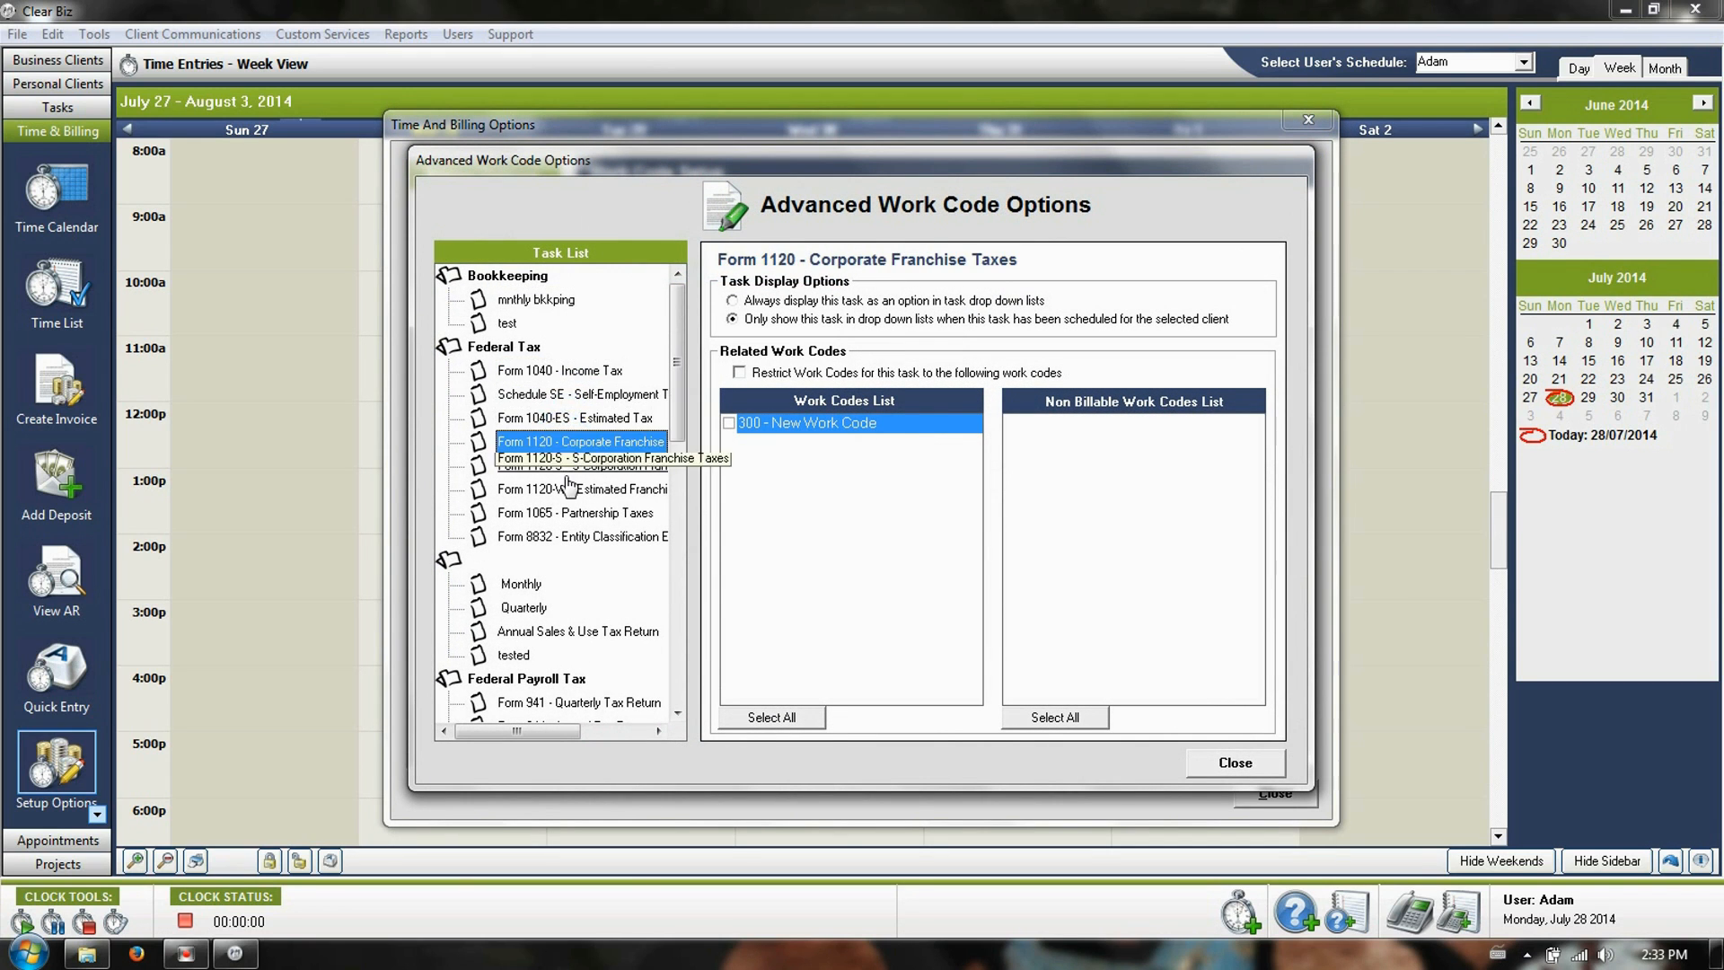
click(566, 490)
click(556, 467)
click(574, 441)
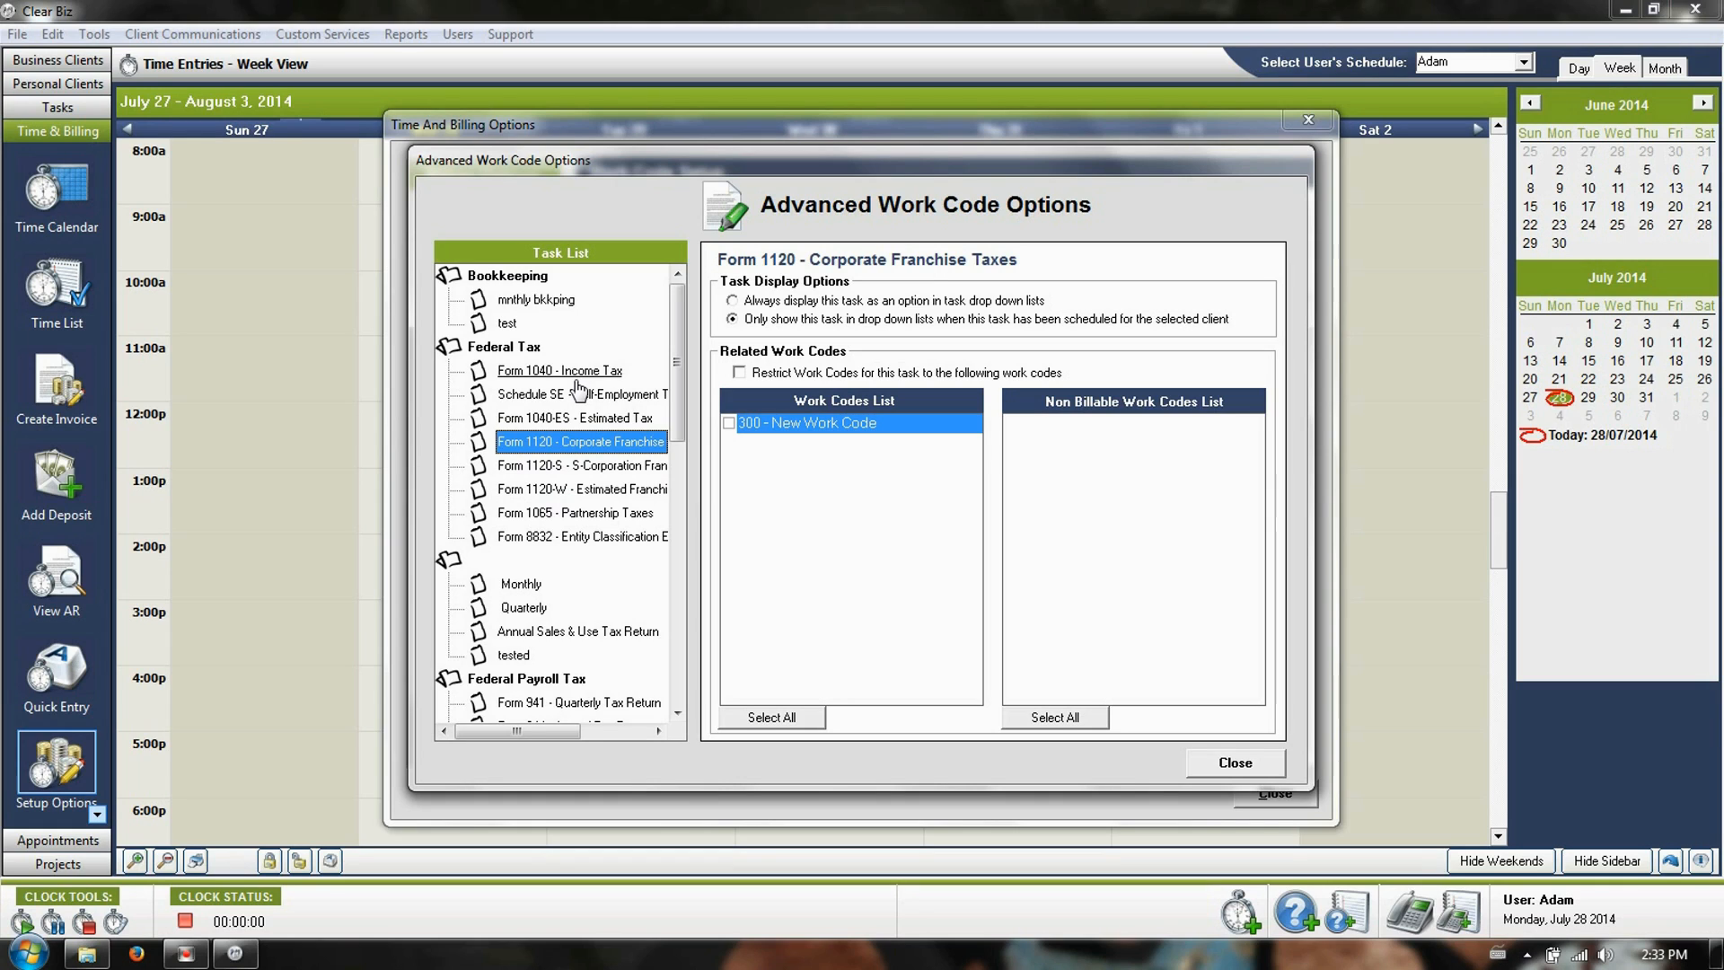
click(1202, 766)
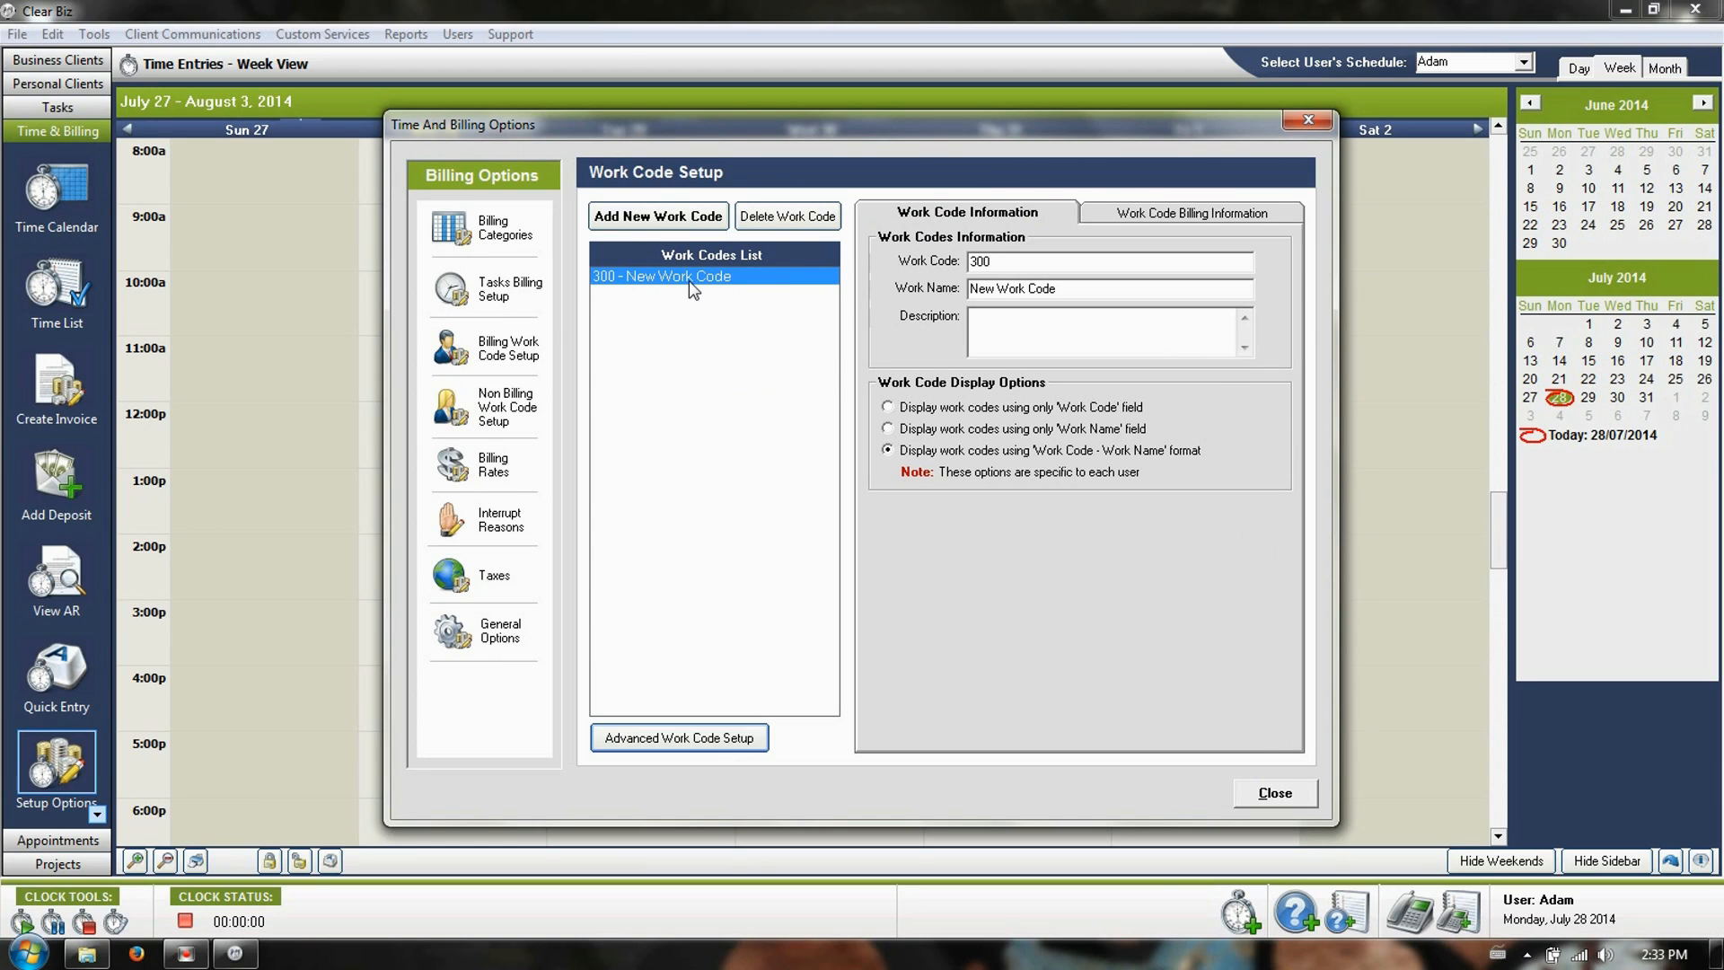
- Show the billing information of work code 300 with the Billing Options for Users scope for the logged-in user
click(1236, 213)
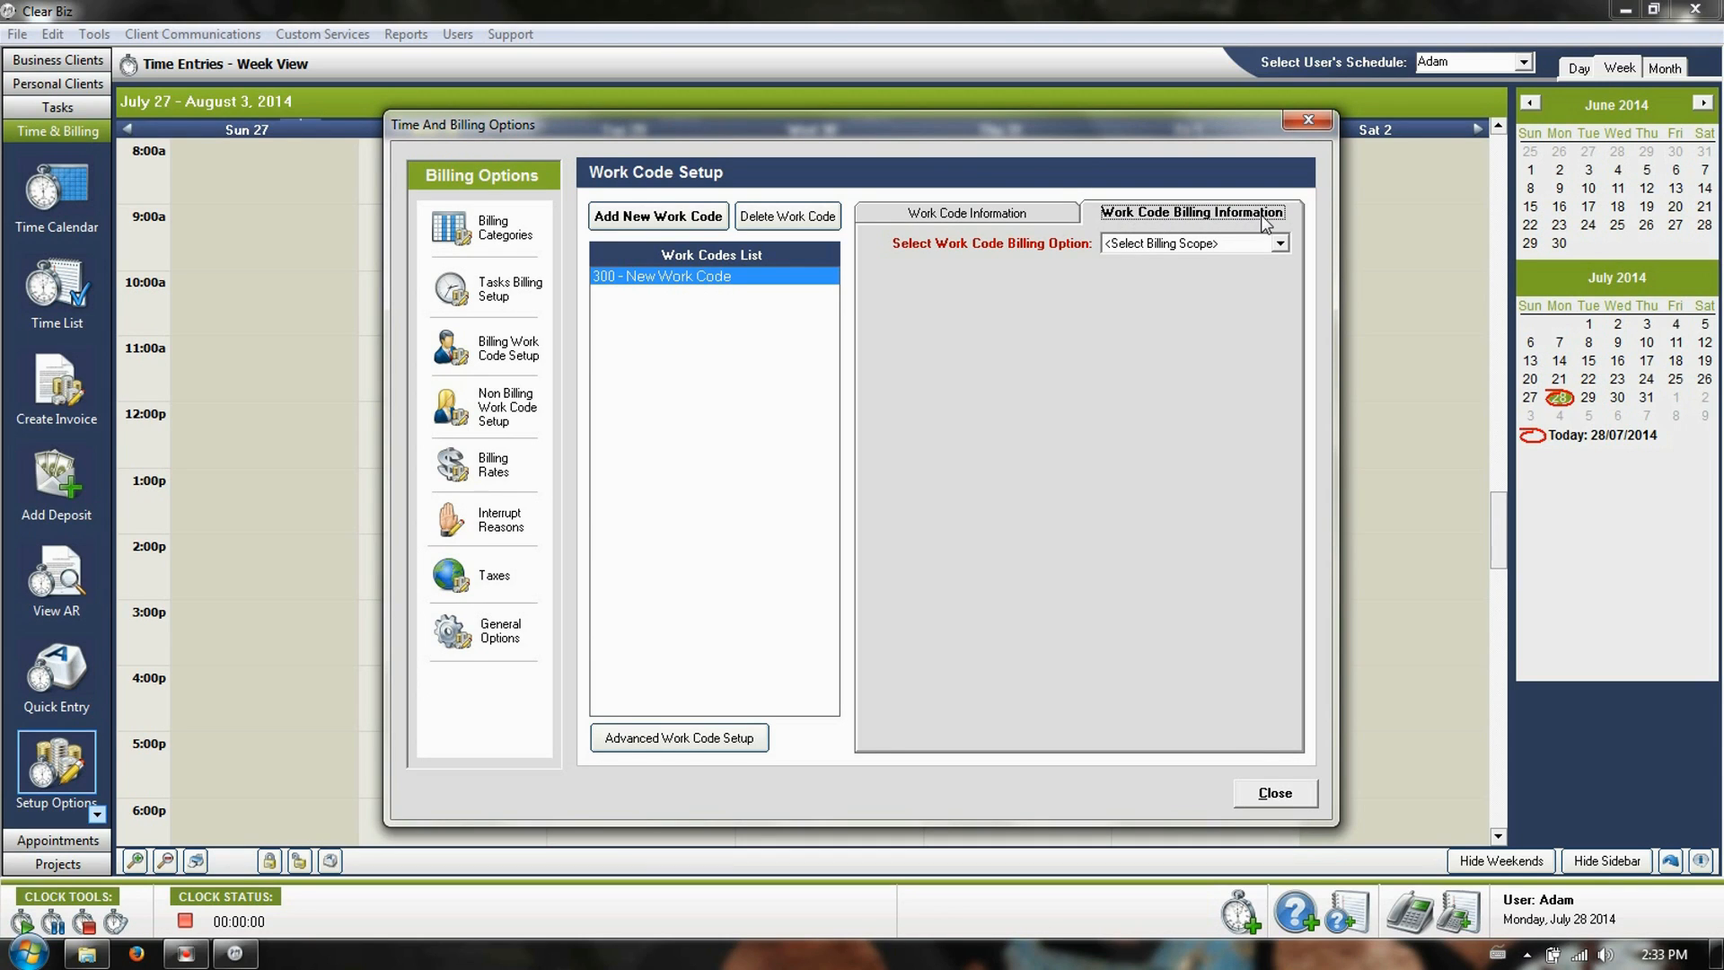
click(1279, 244)
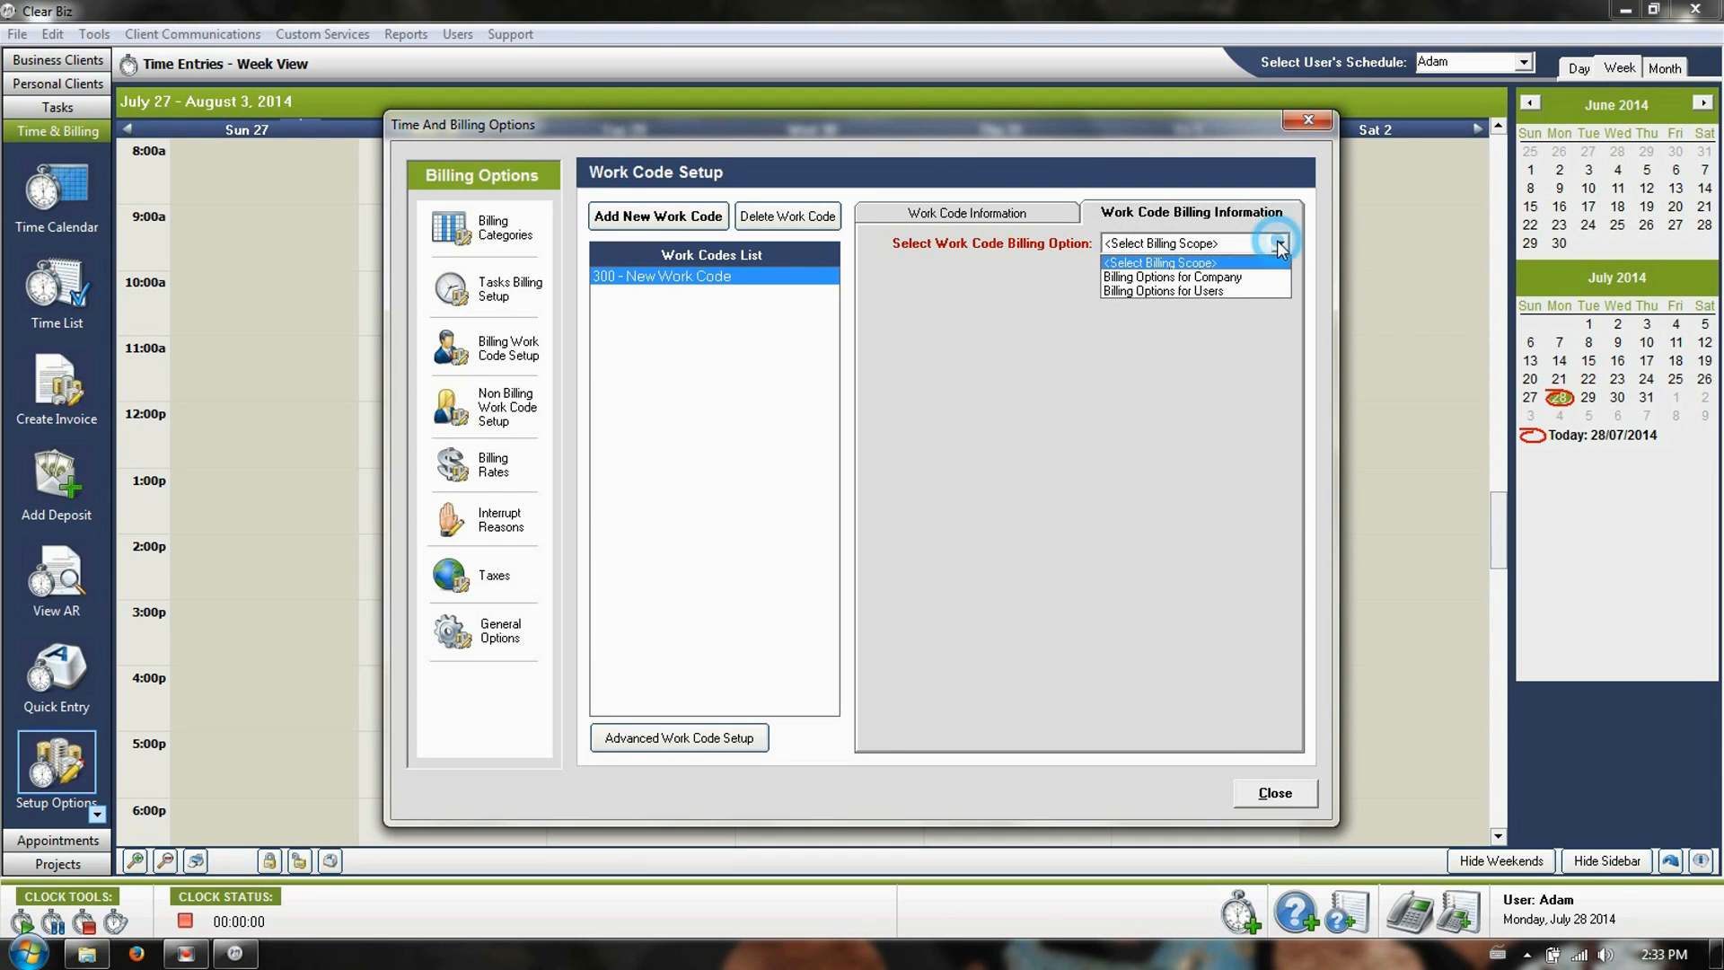
click(1253, 291)
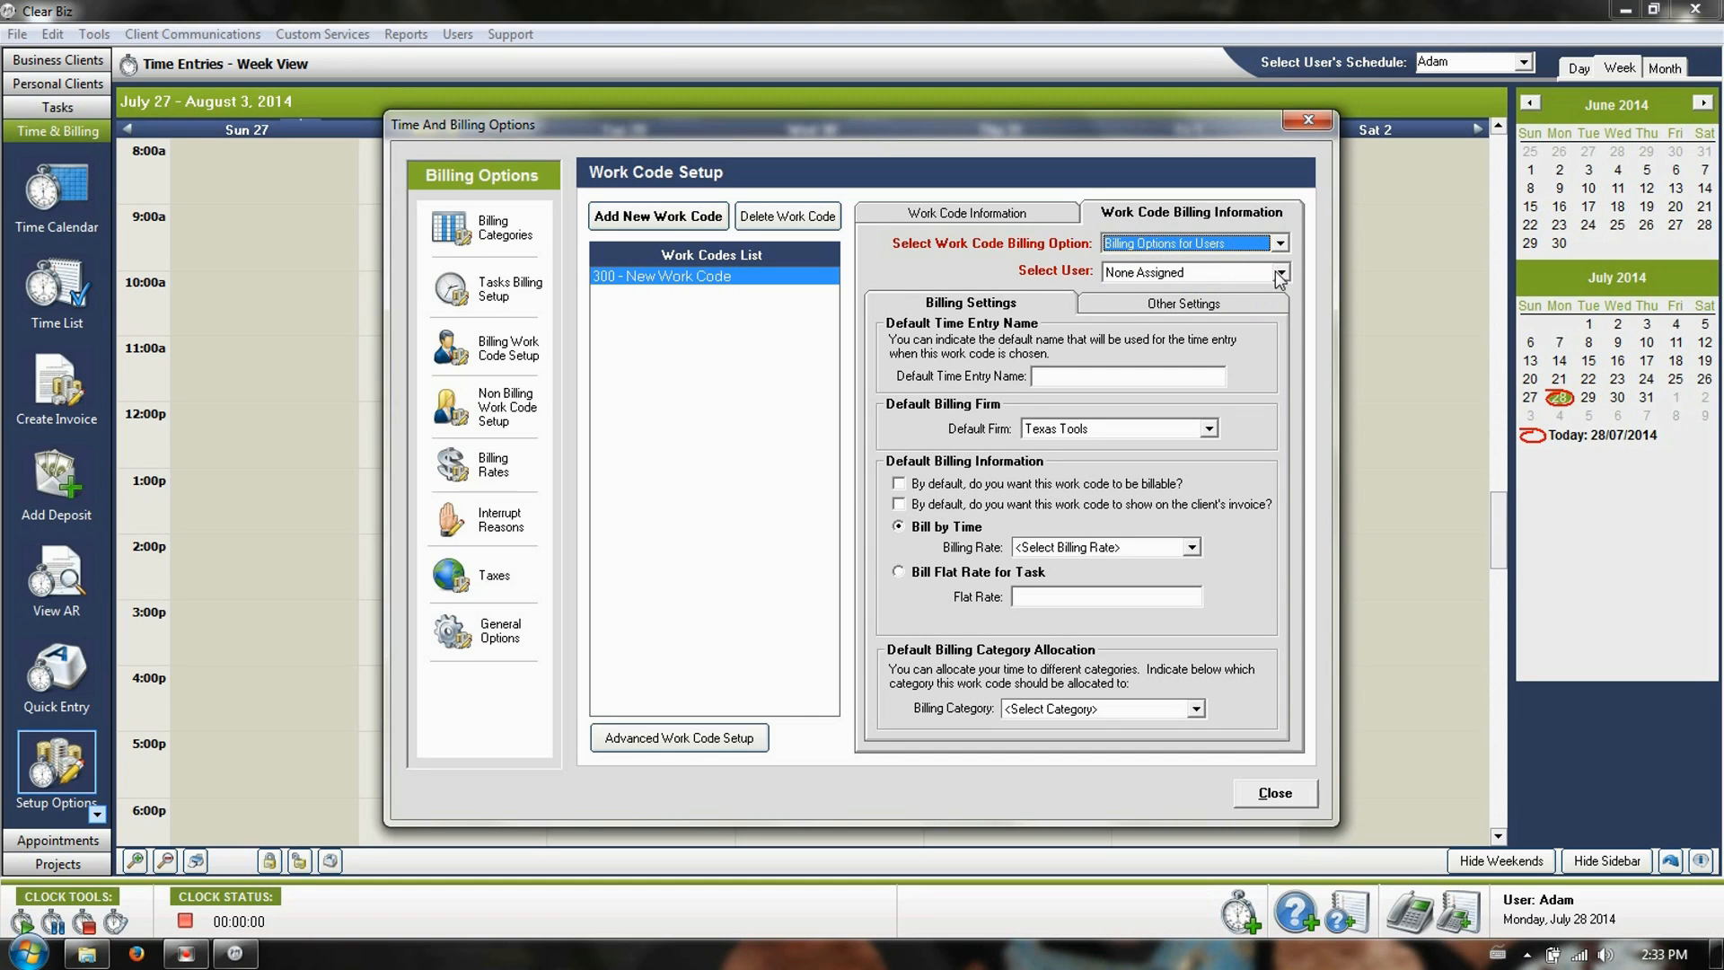
click(1281, 272)
click(1185, 305)
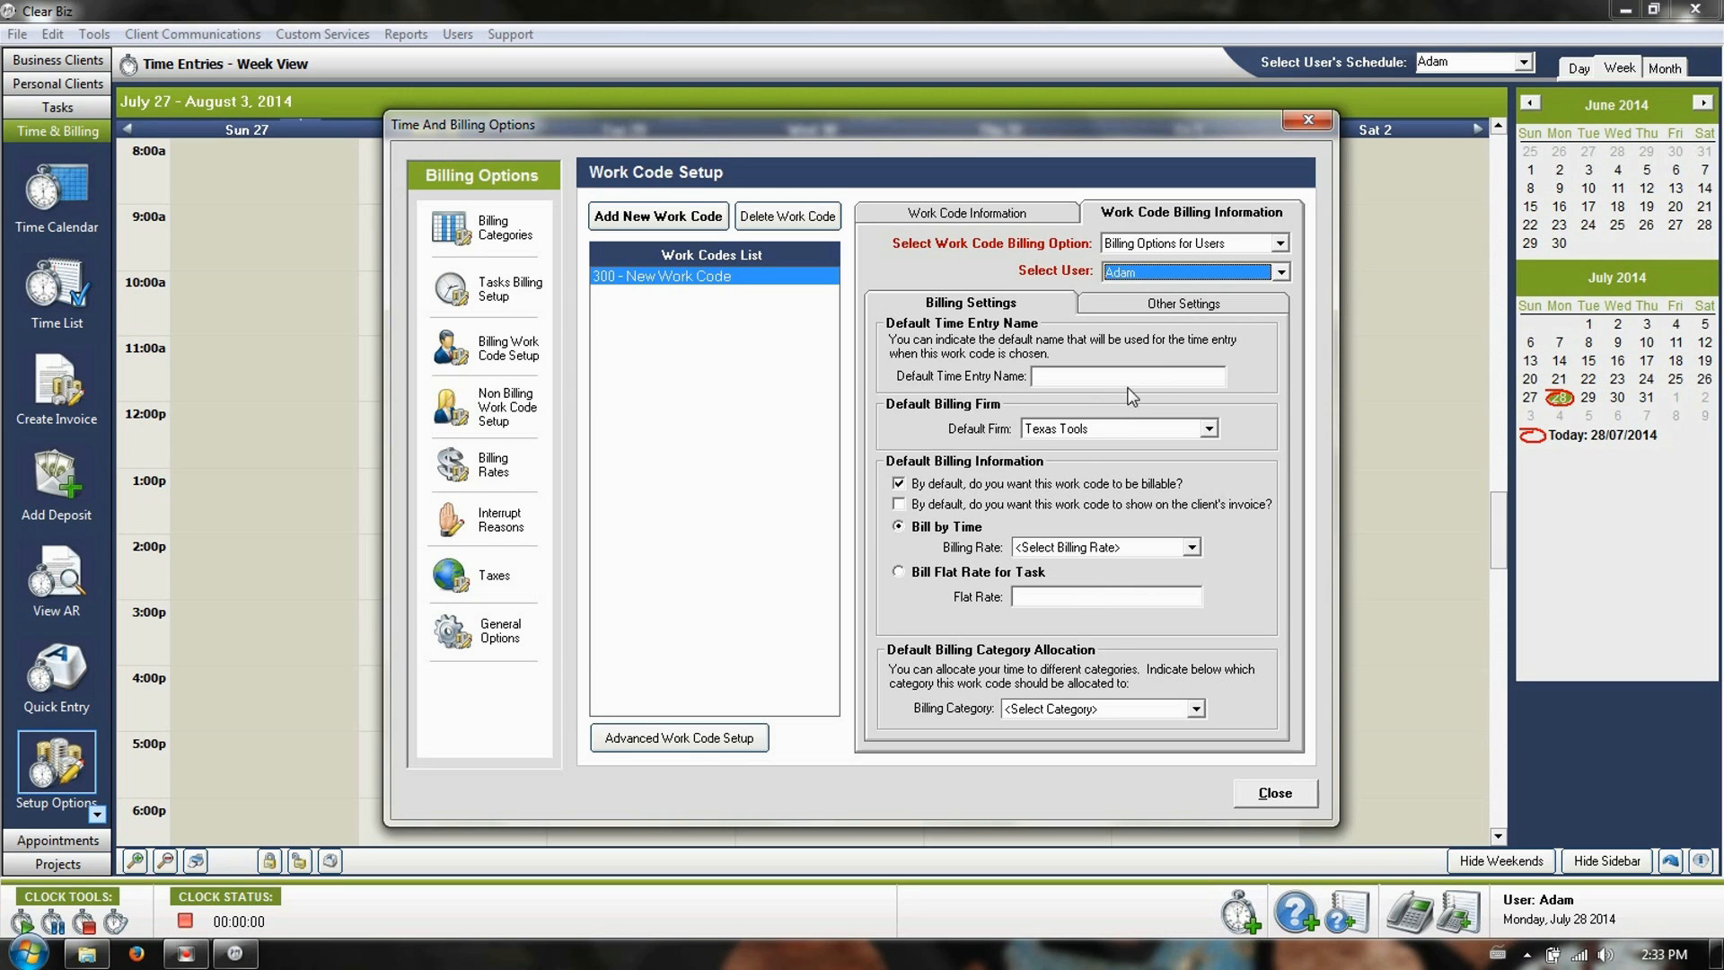
- Examine the user's default time entry name, billing rate and other settings for work code 300
click(1098, 376)
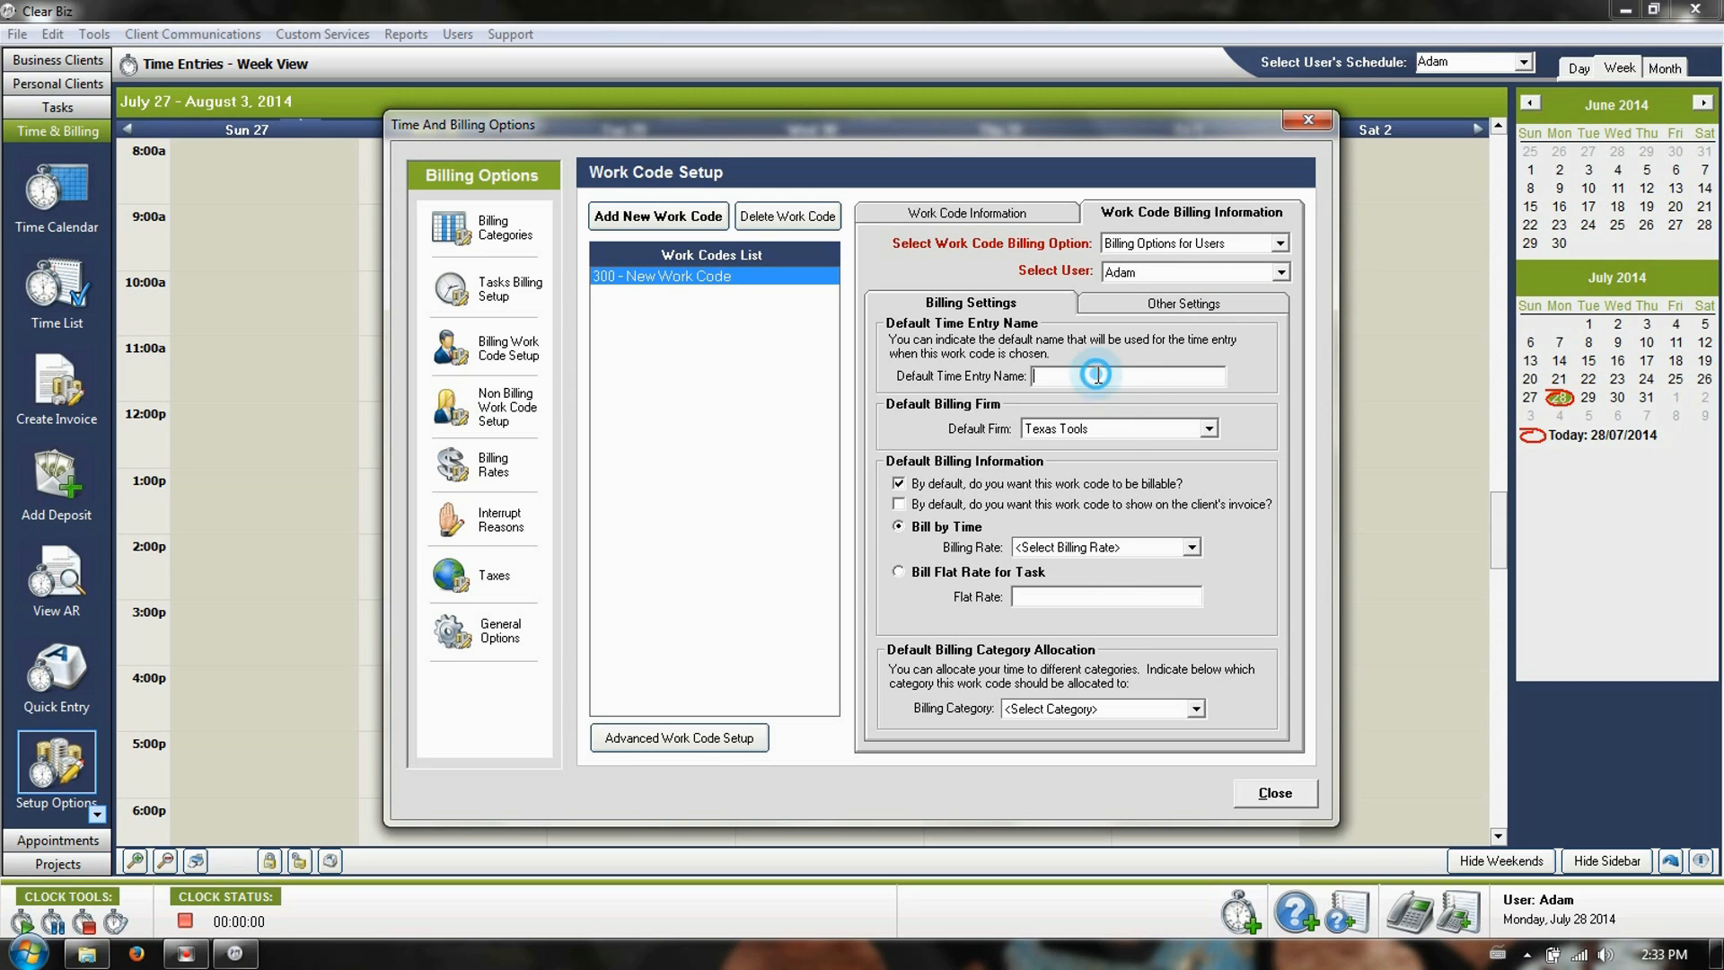
click(1152, 550)
click(1255, 550)
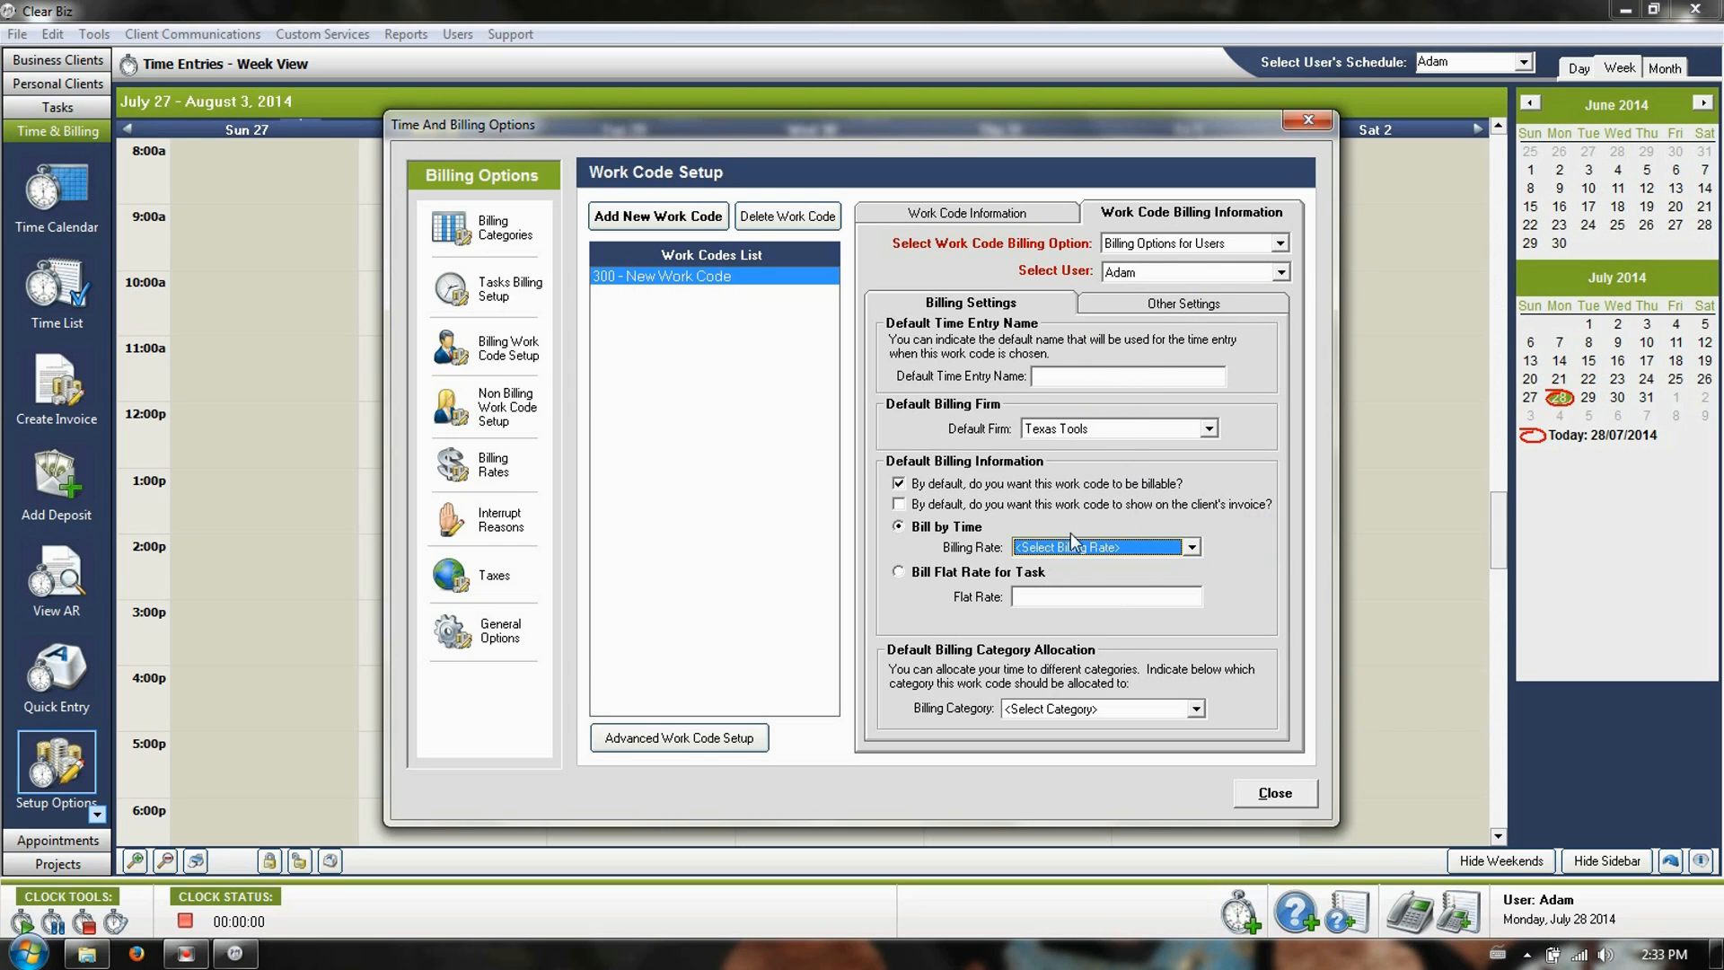
click(1134, 310)
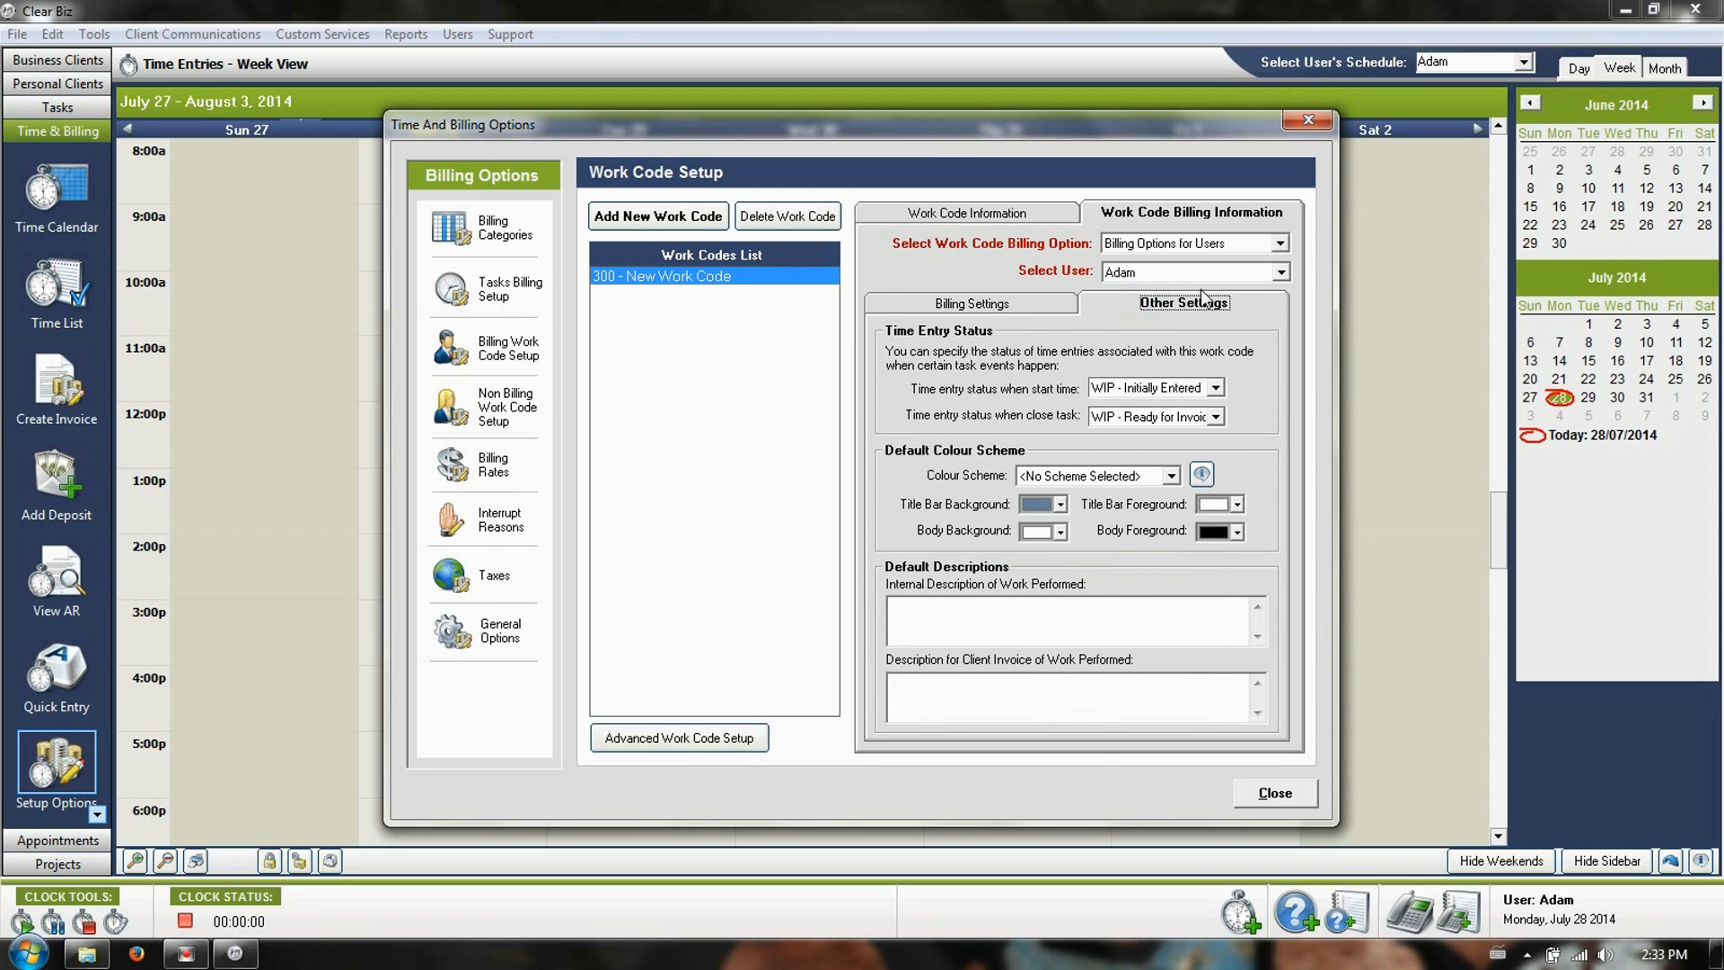
- Review the billing and other settings of work code 300 for the second user, then show the non-billing work code setup
click(1038, 306)
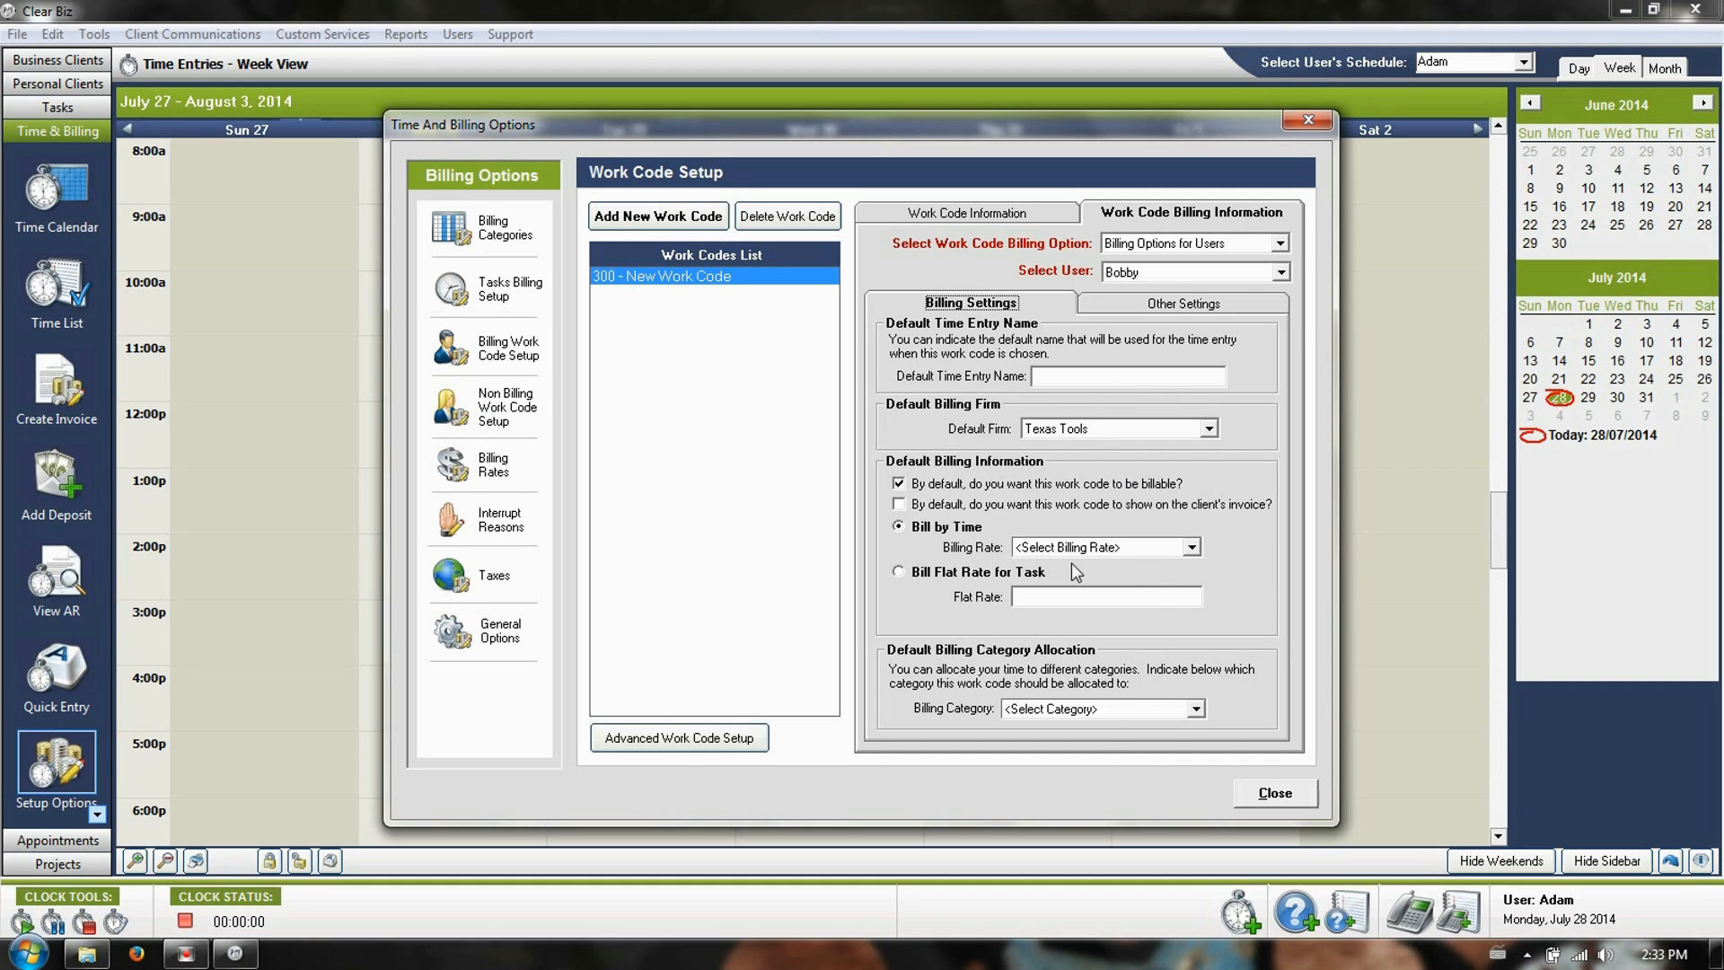
click(1118, 307)
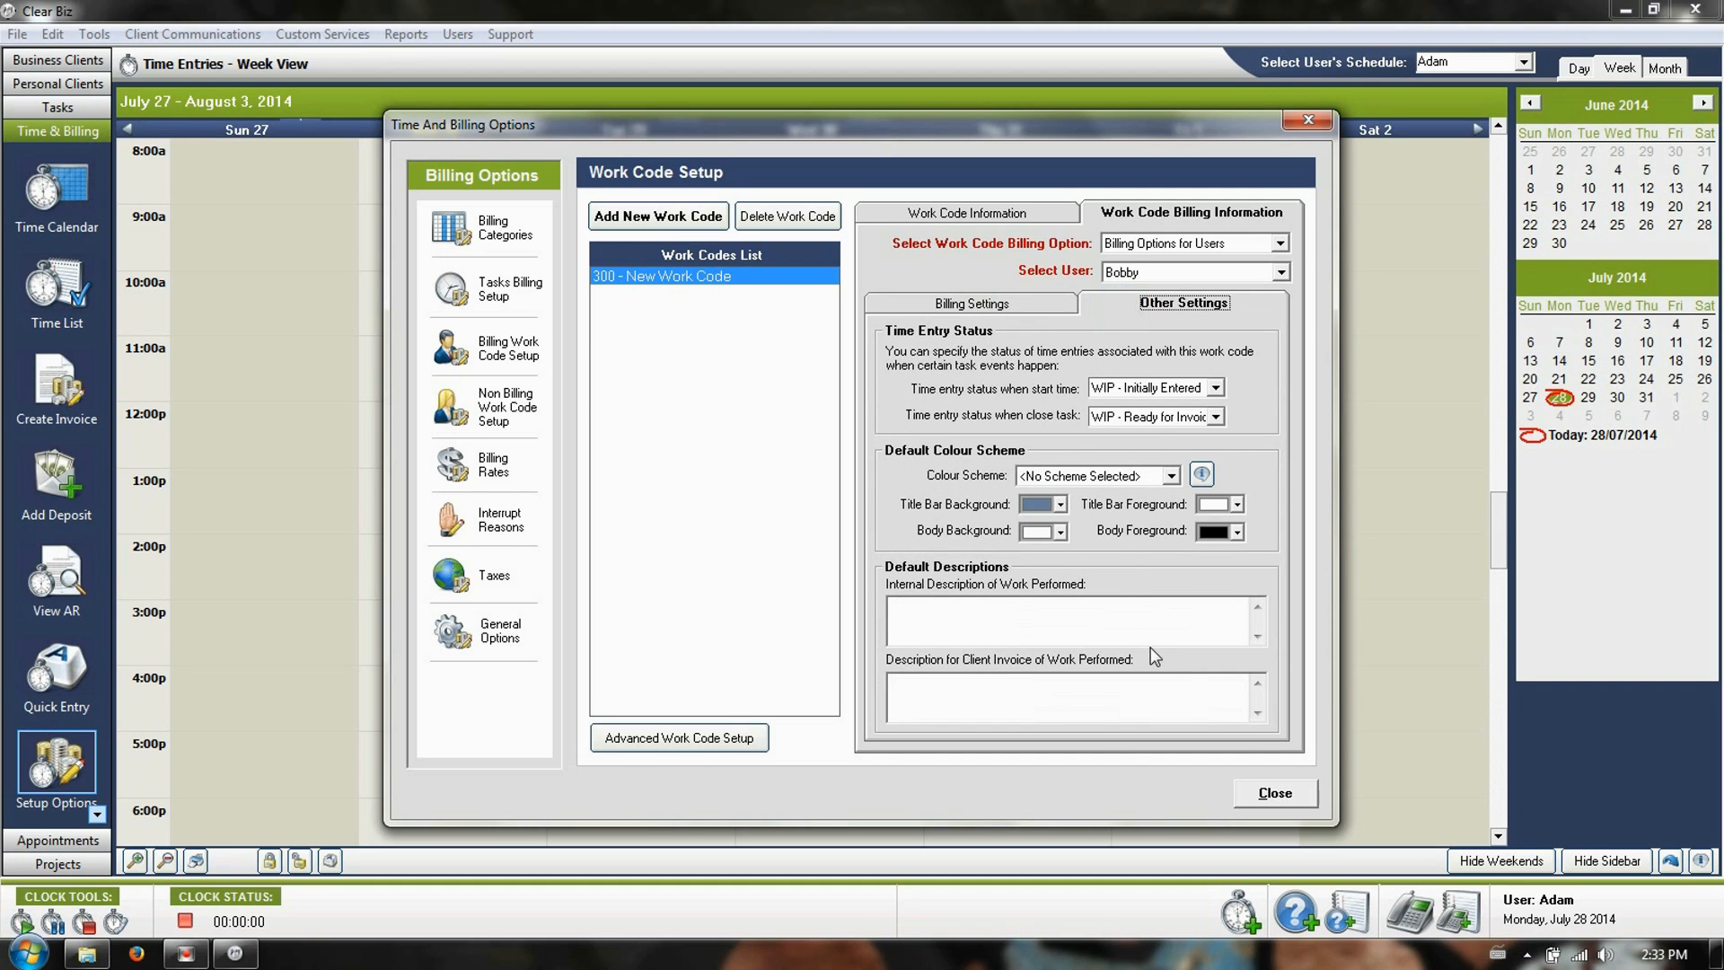
click(934, 306)
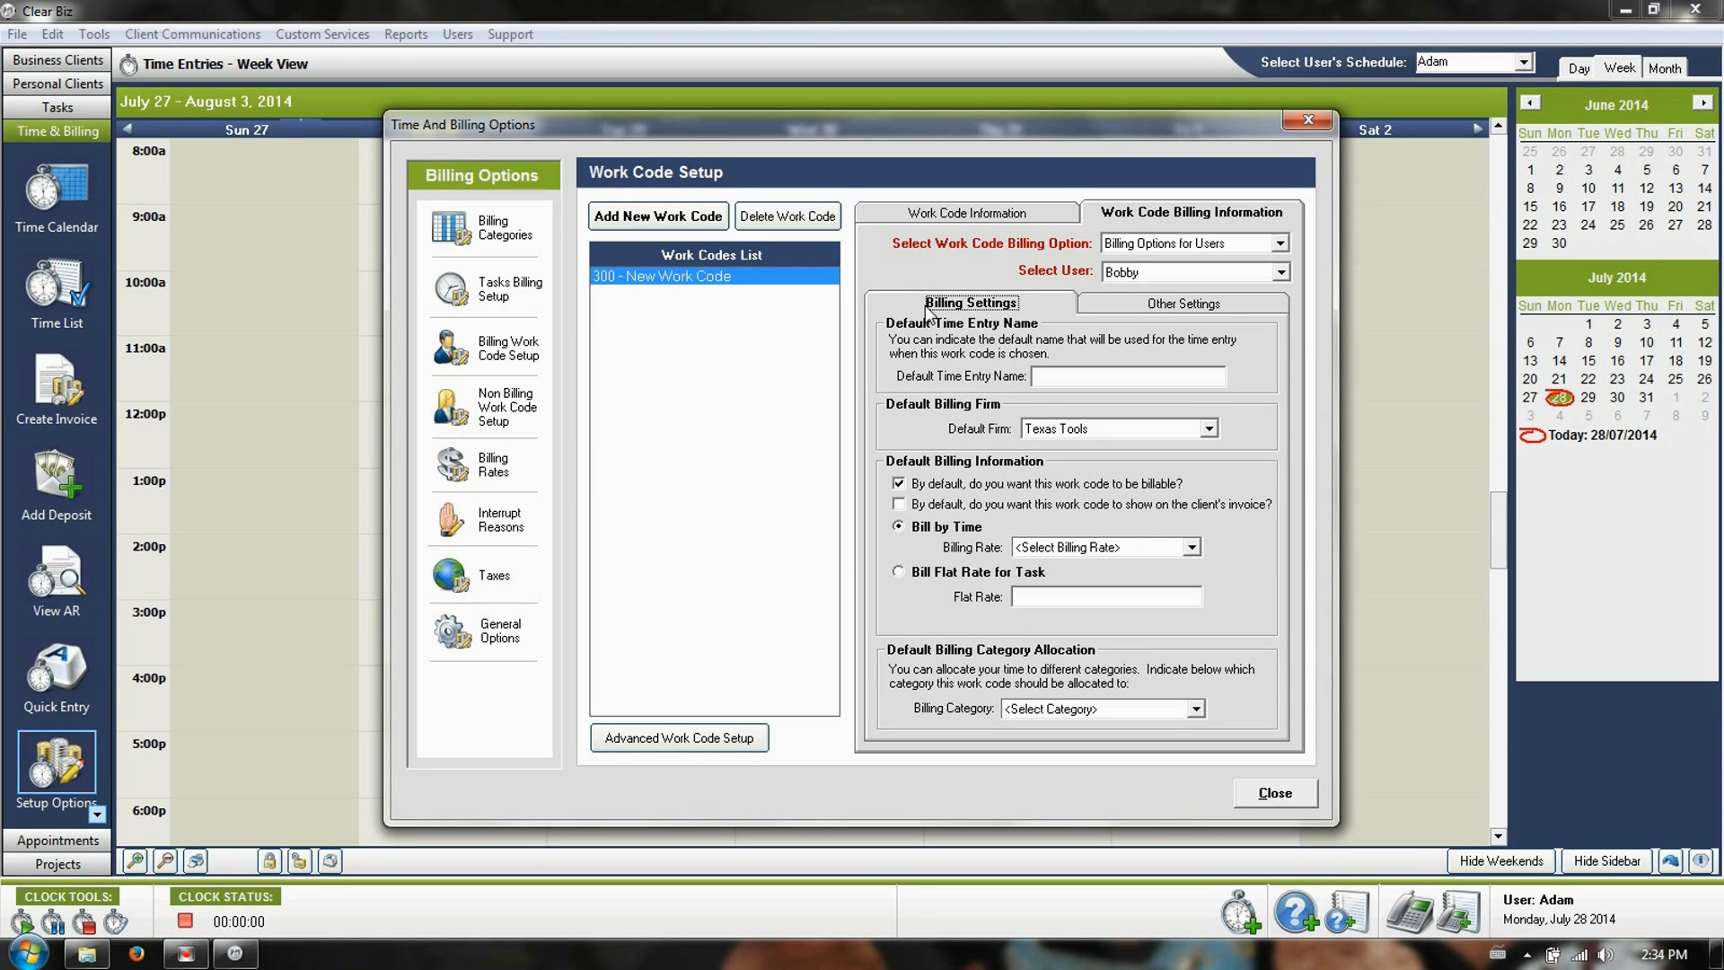
click(876, 216)
click(513, 417)
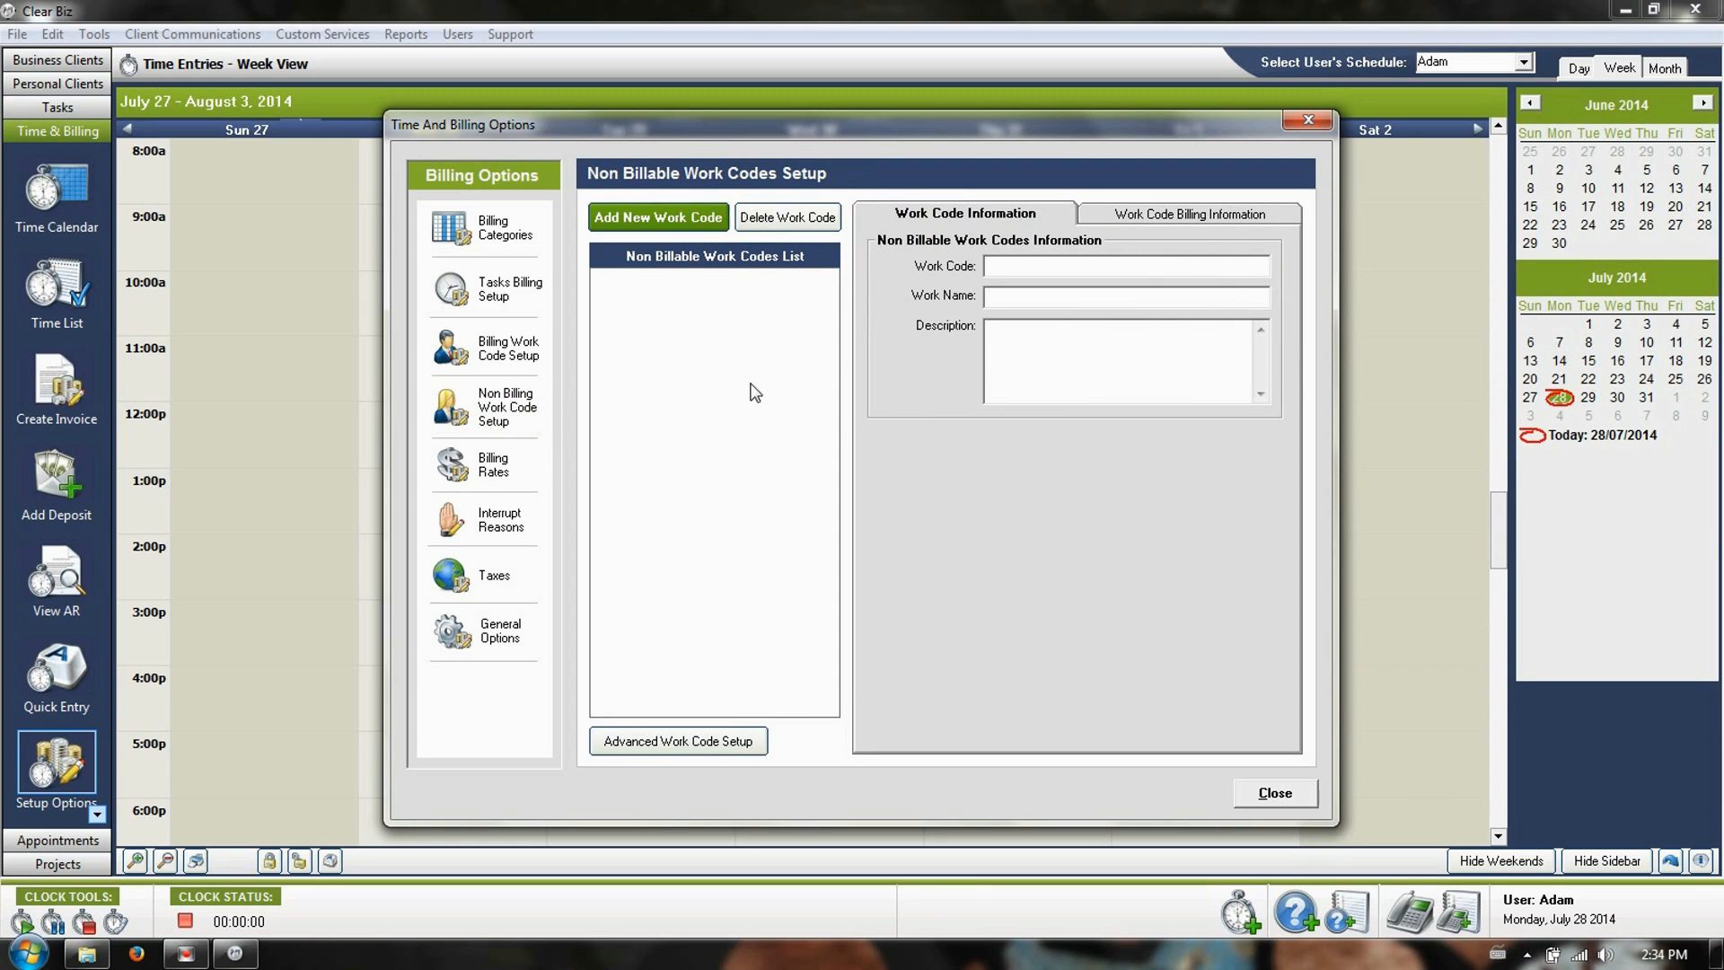
- Review the billing rates set up for each user and for the company
click(509, 480)
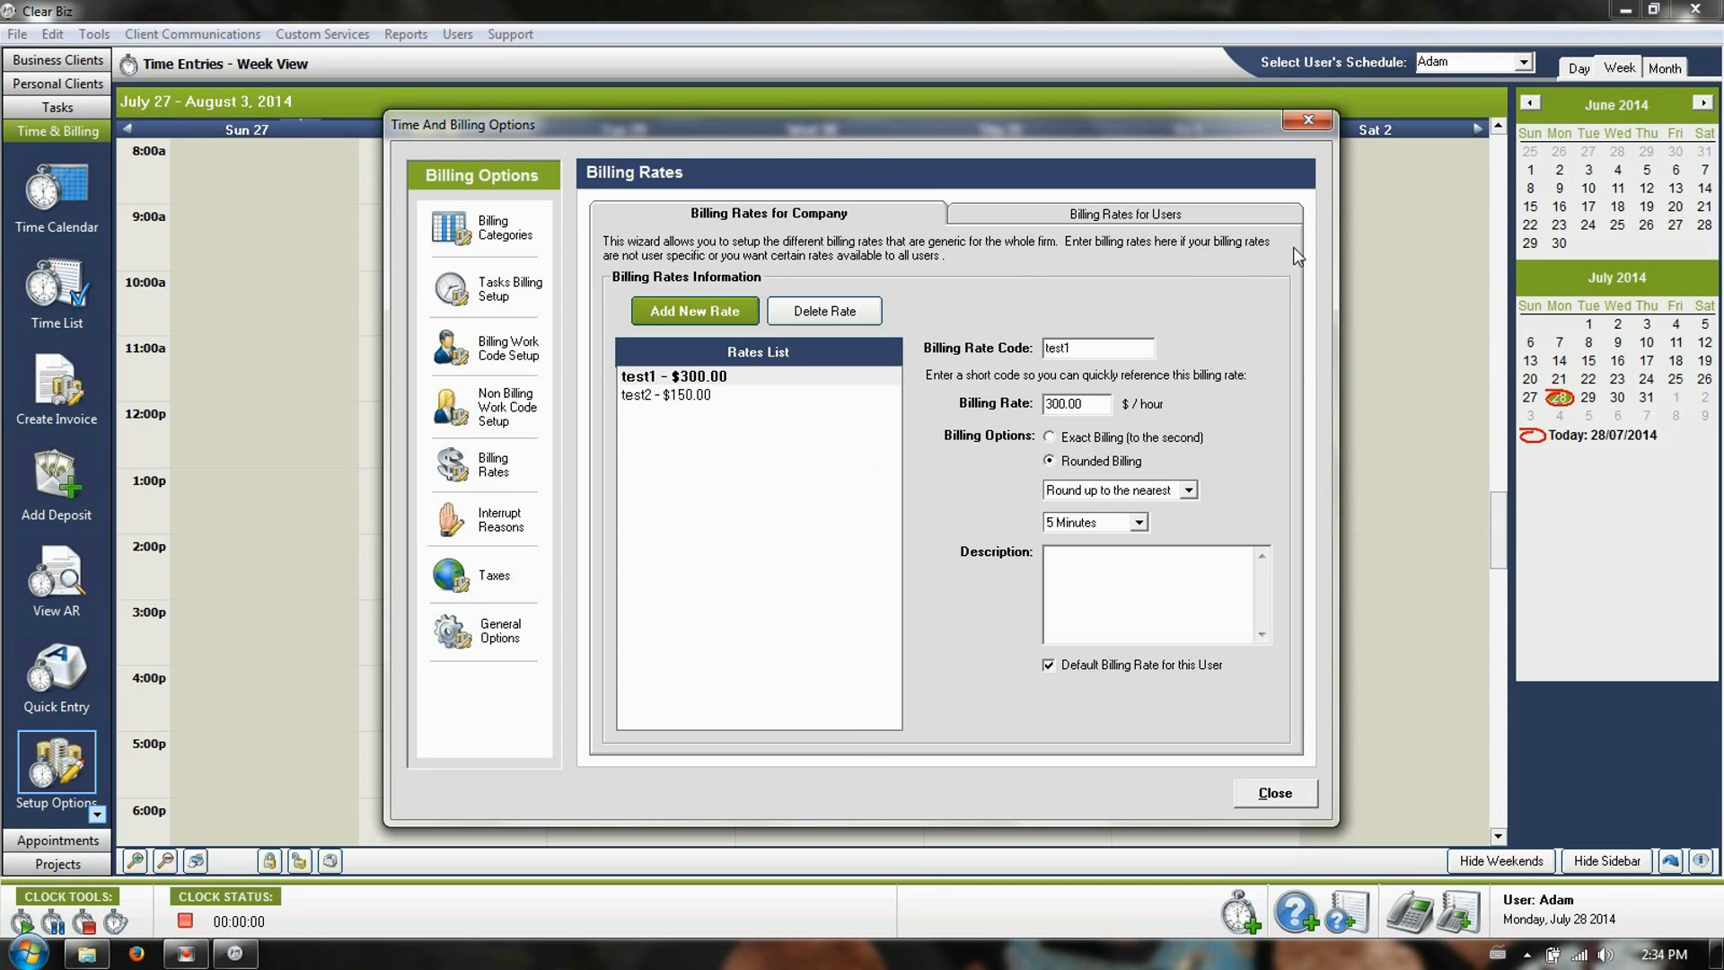
click(1206, 215)
click(1281, 266)
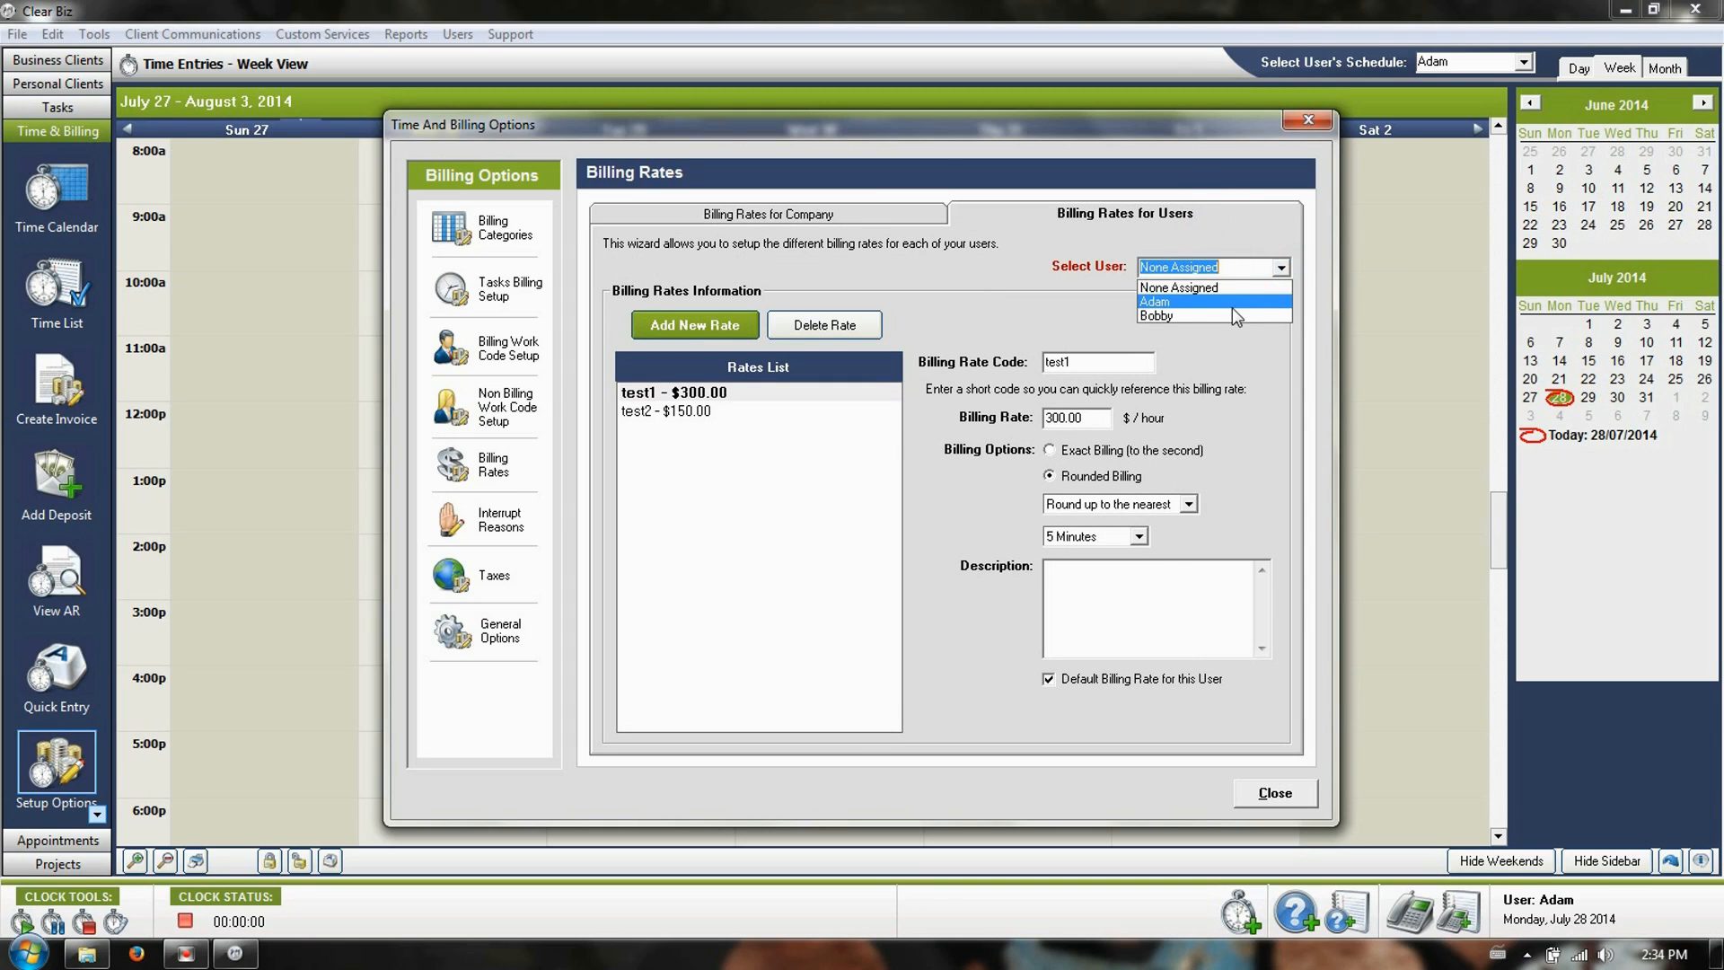
click(1228, 306)
click(1275, 268)
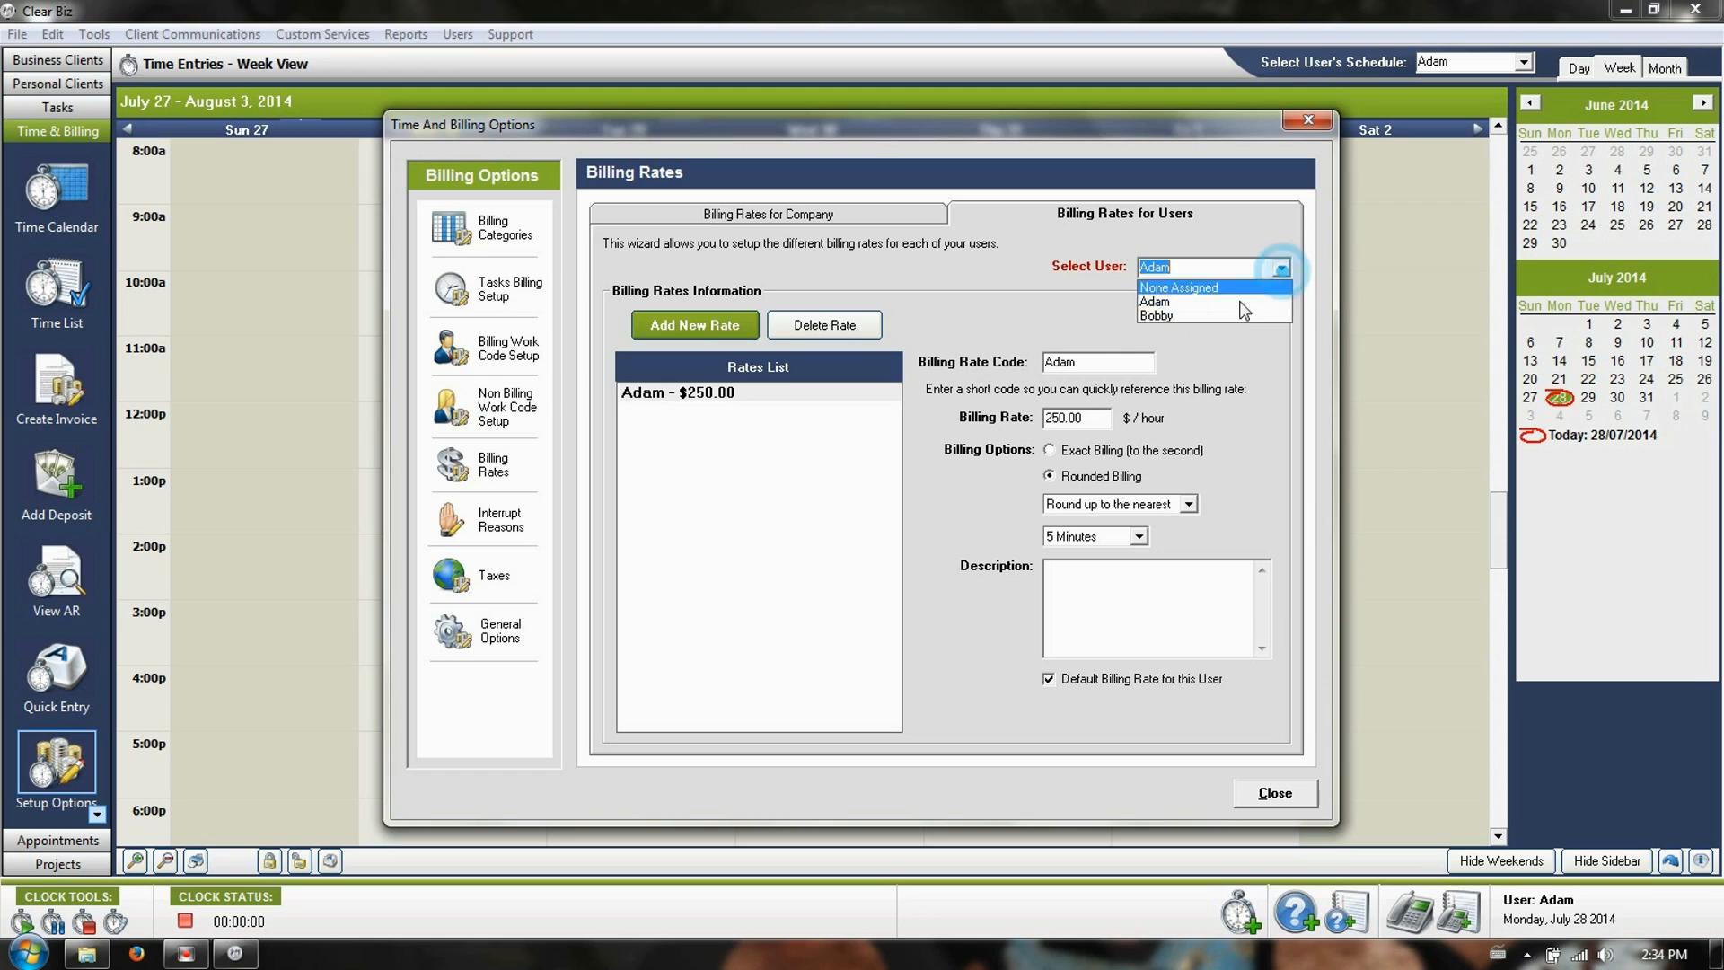
click(1218, 317)
click(1273, 268)
click(1234, 303)
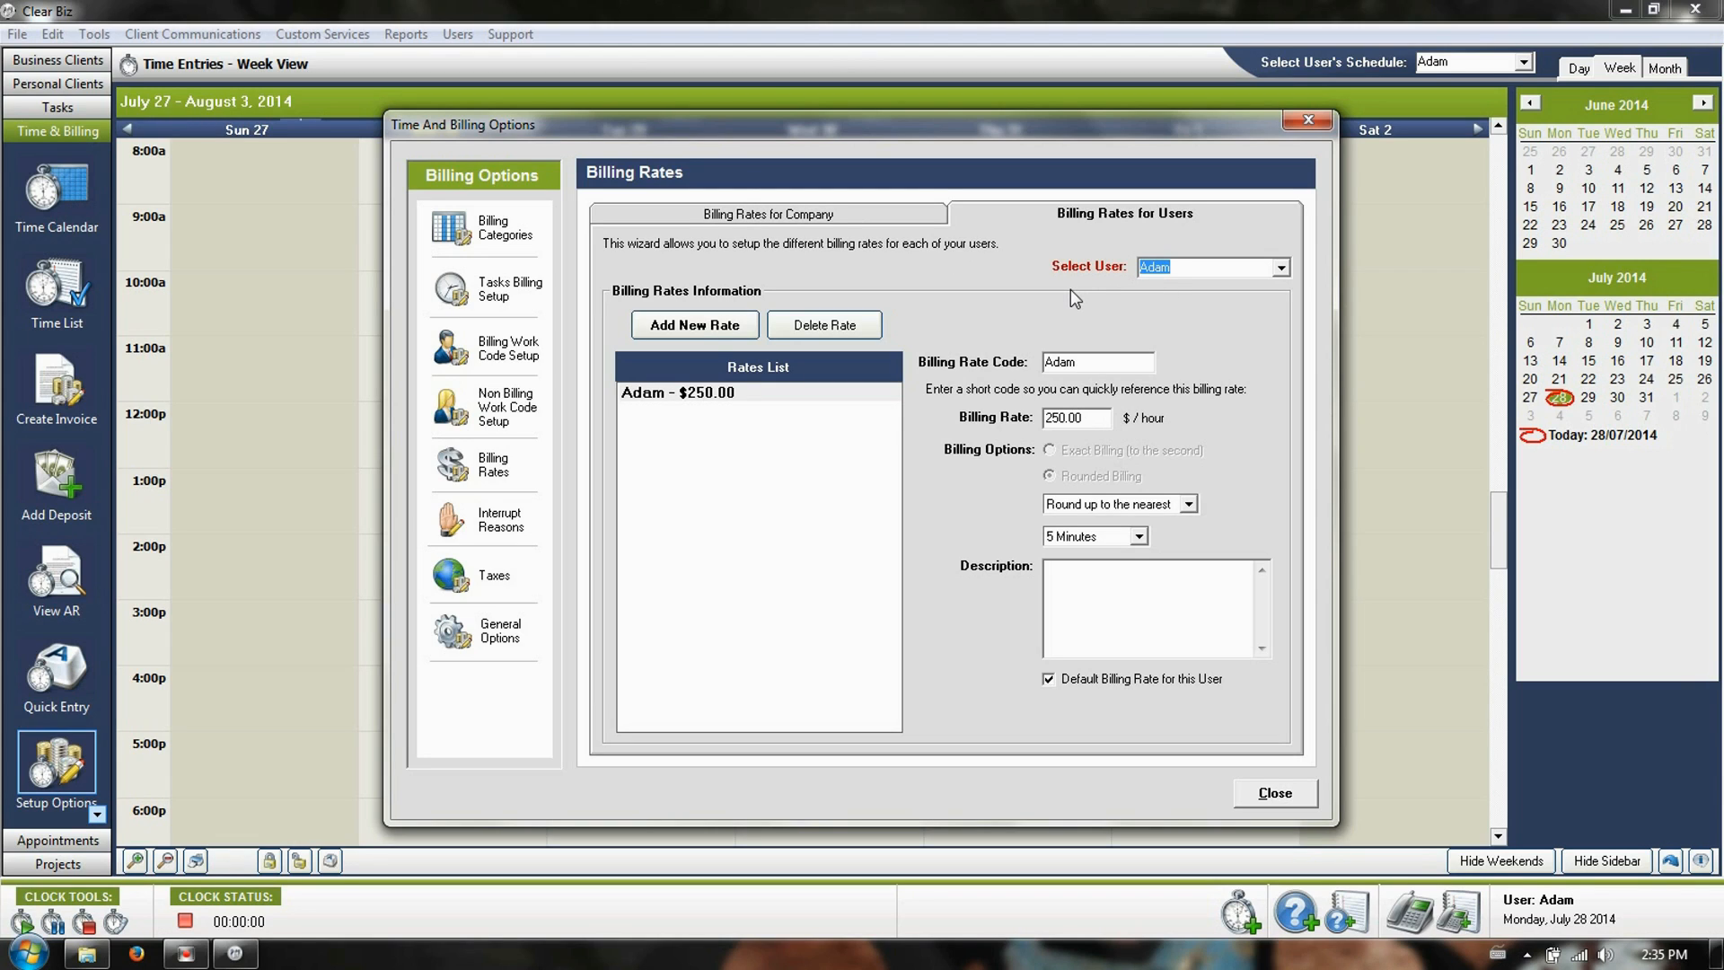
click(919, 219)
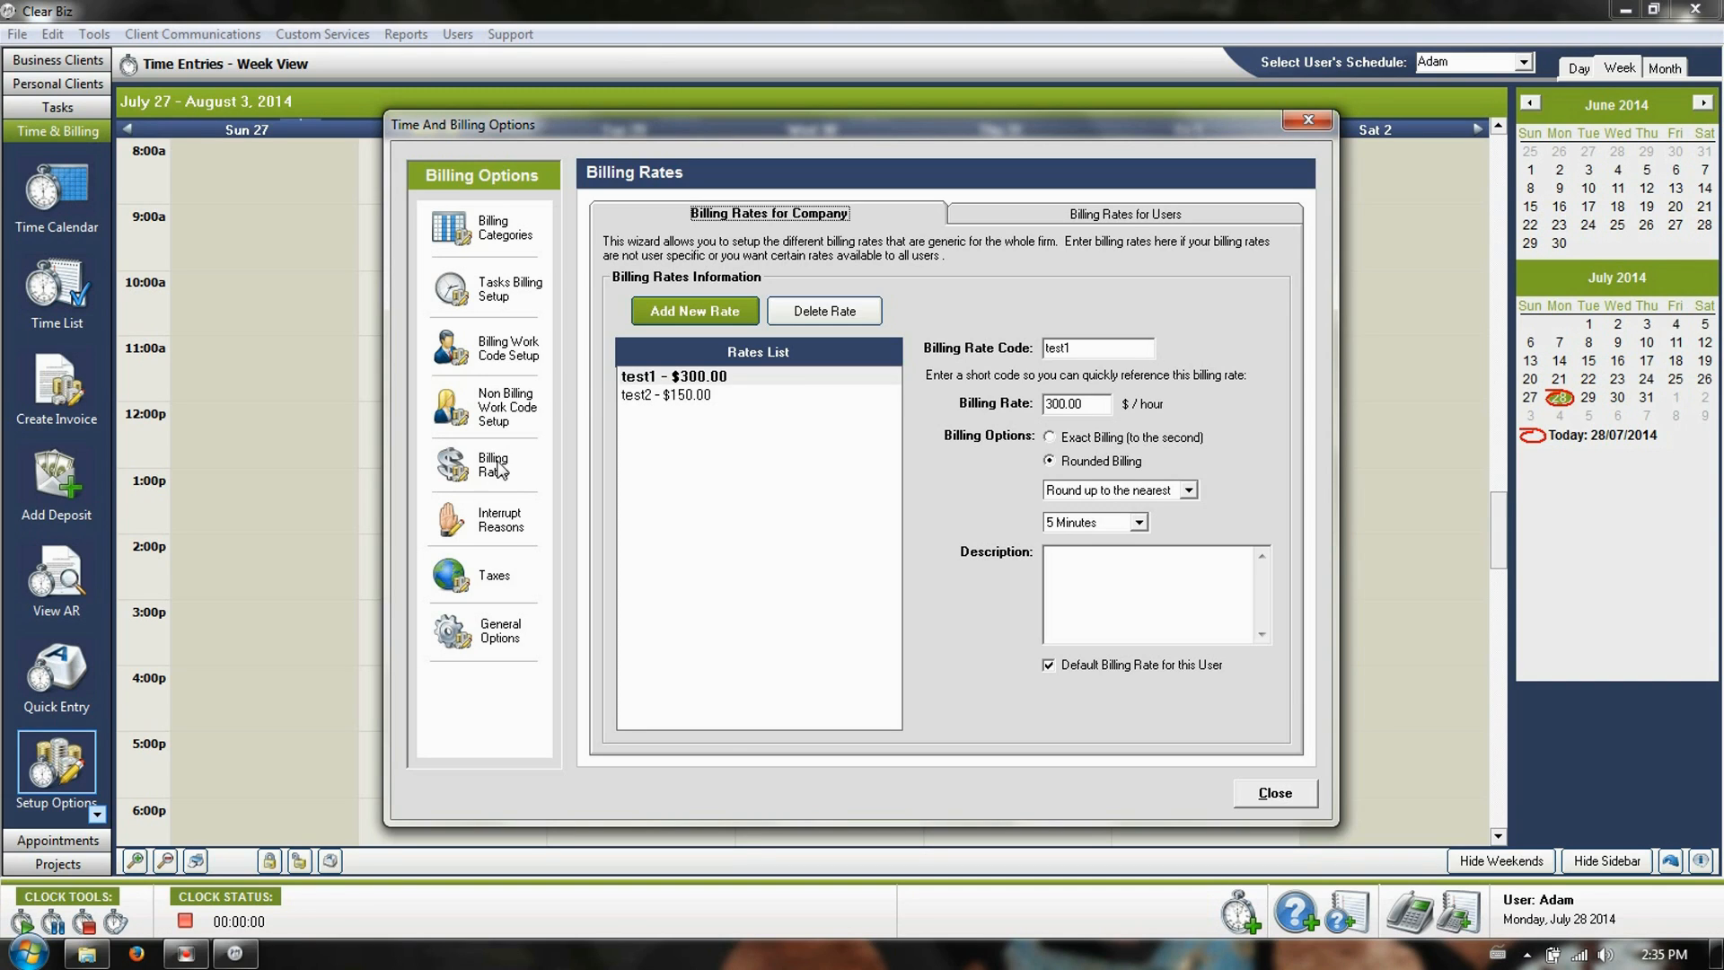
- Show the interrupt reasons setup and the description field of the Phone call interruption
click(499, 519)
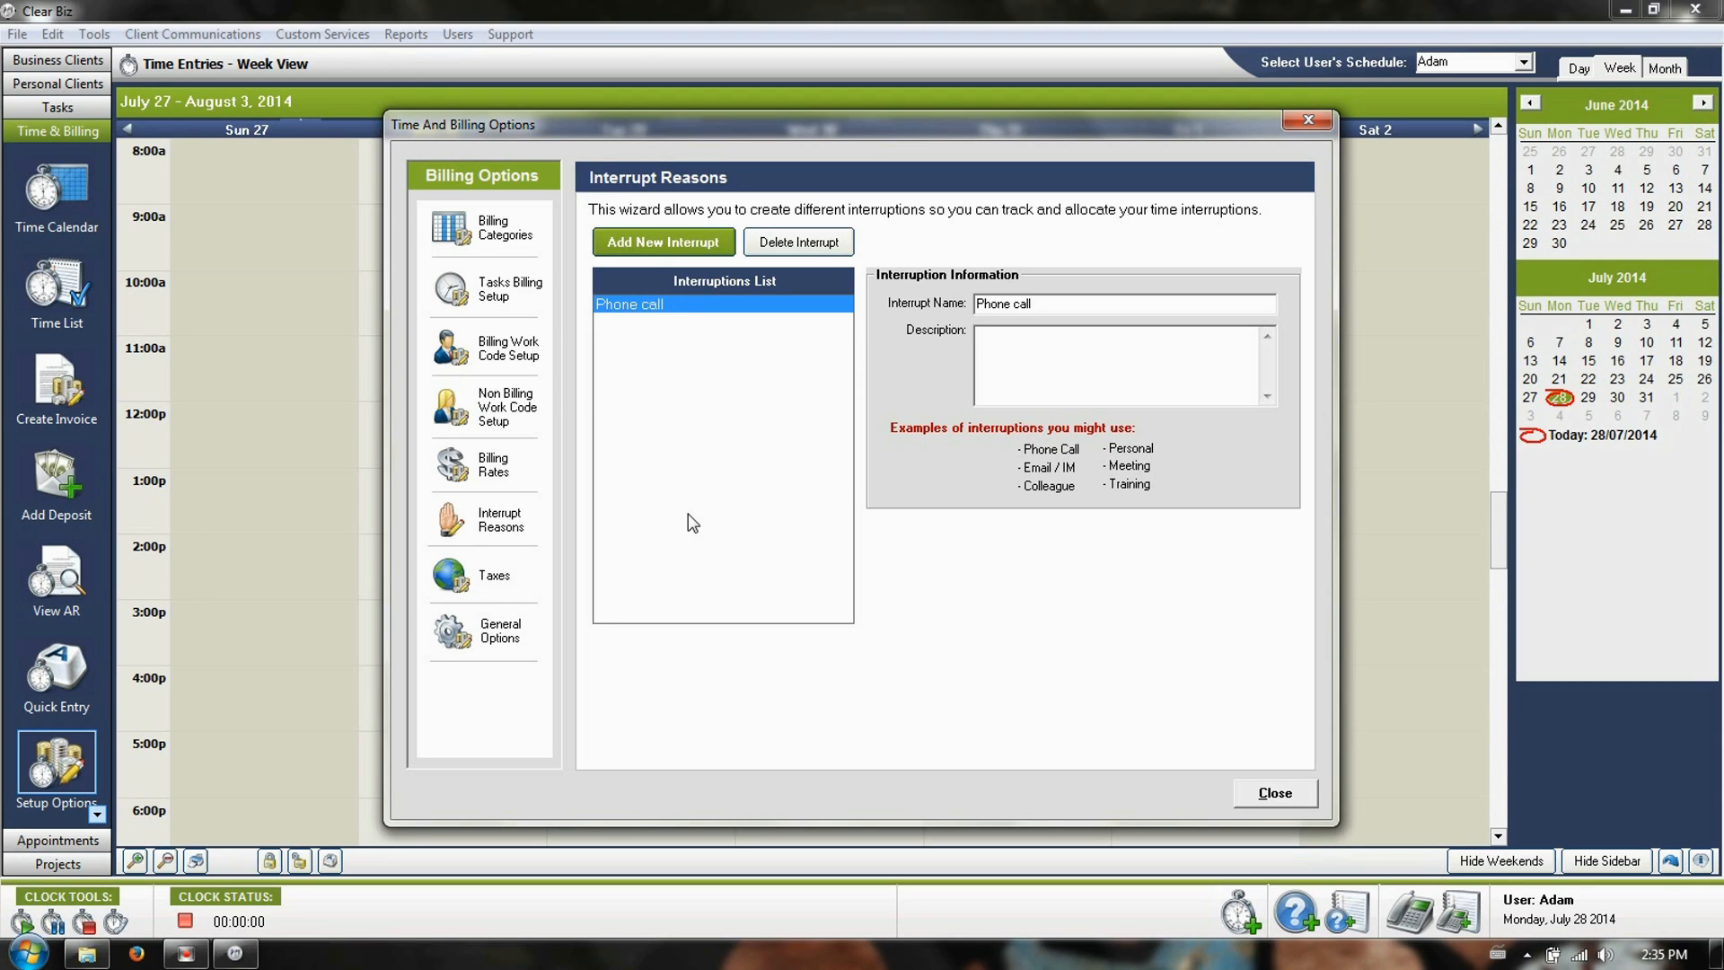
click(1228, 368)
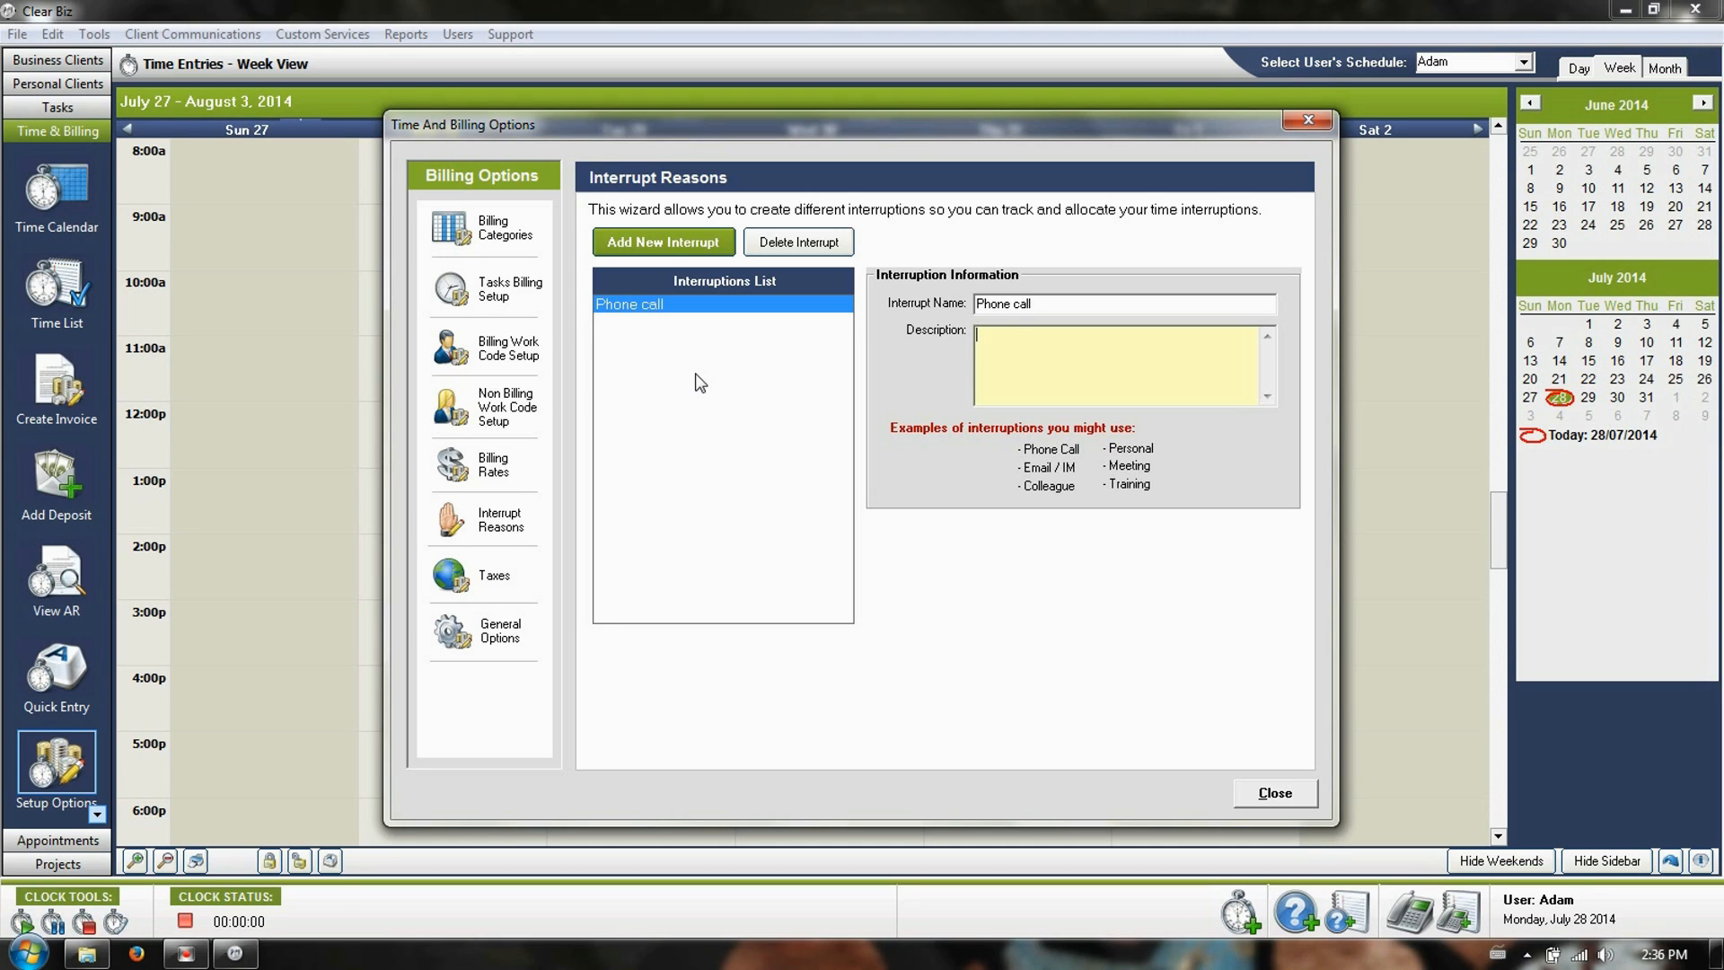
- Examine the taxes setup, including the forms for creating a tax rate and a tax group, and cancel both without saving
click(495, 582)
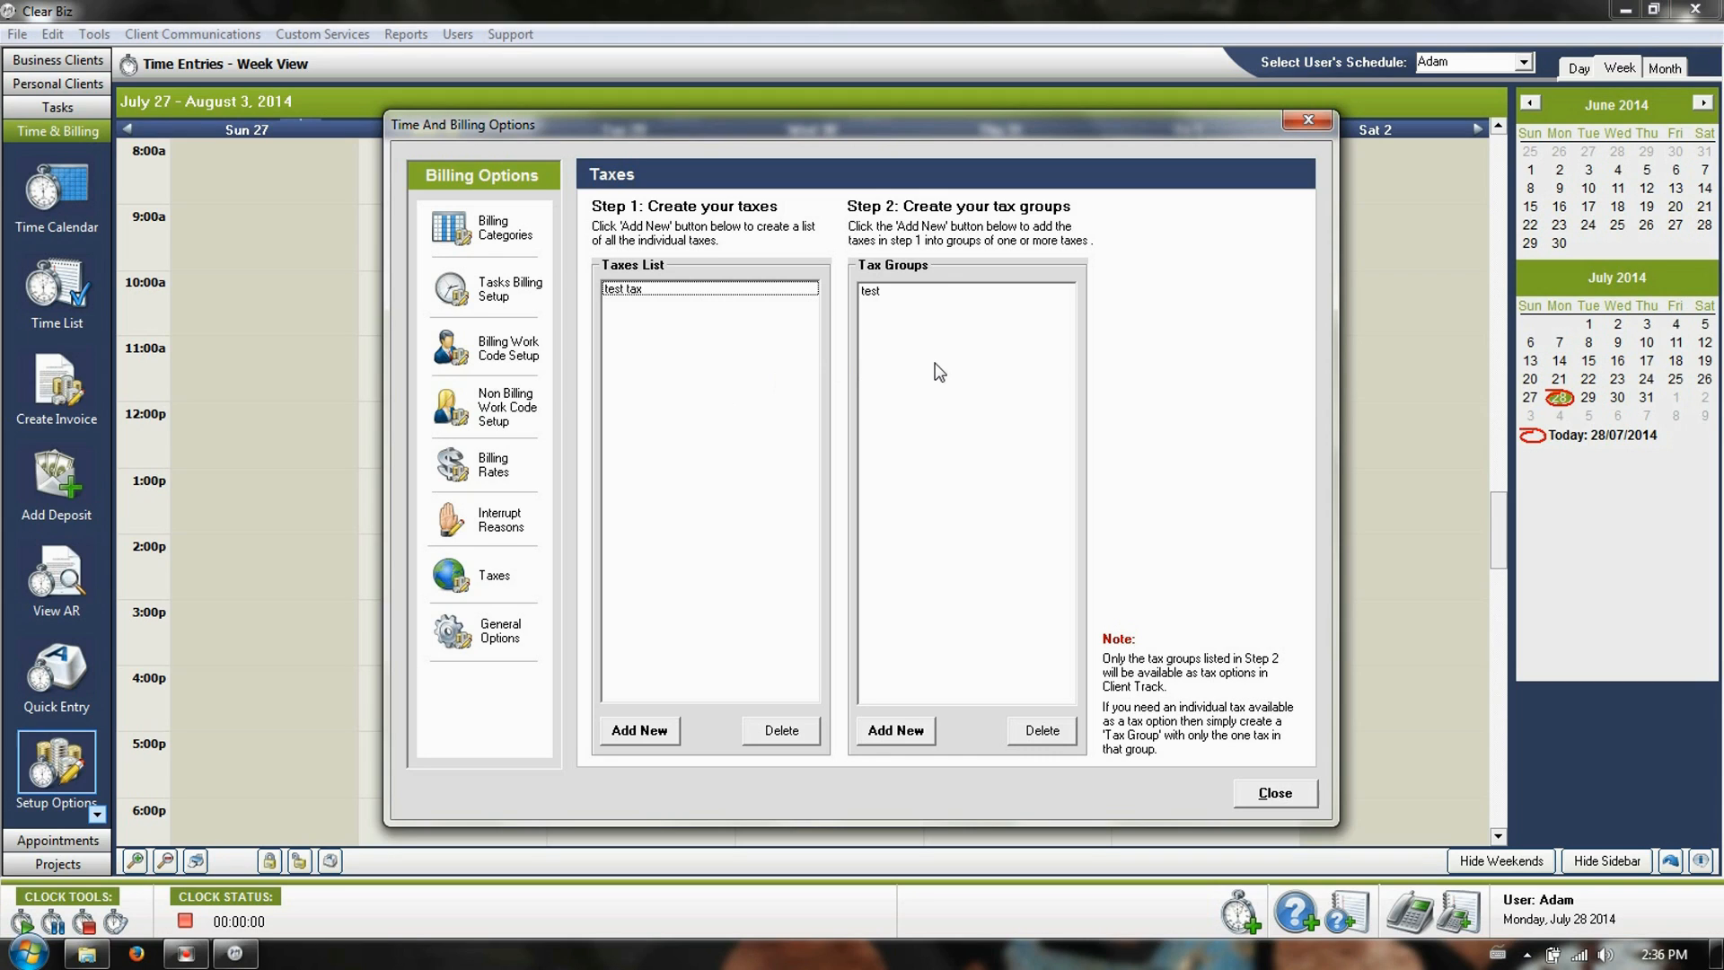
click(658, 733)
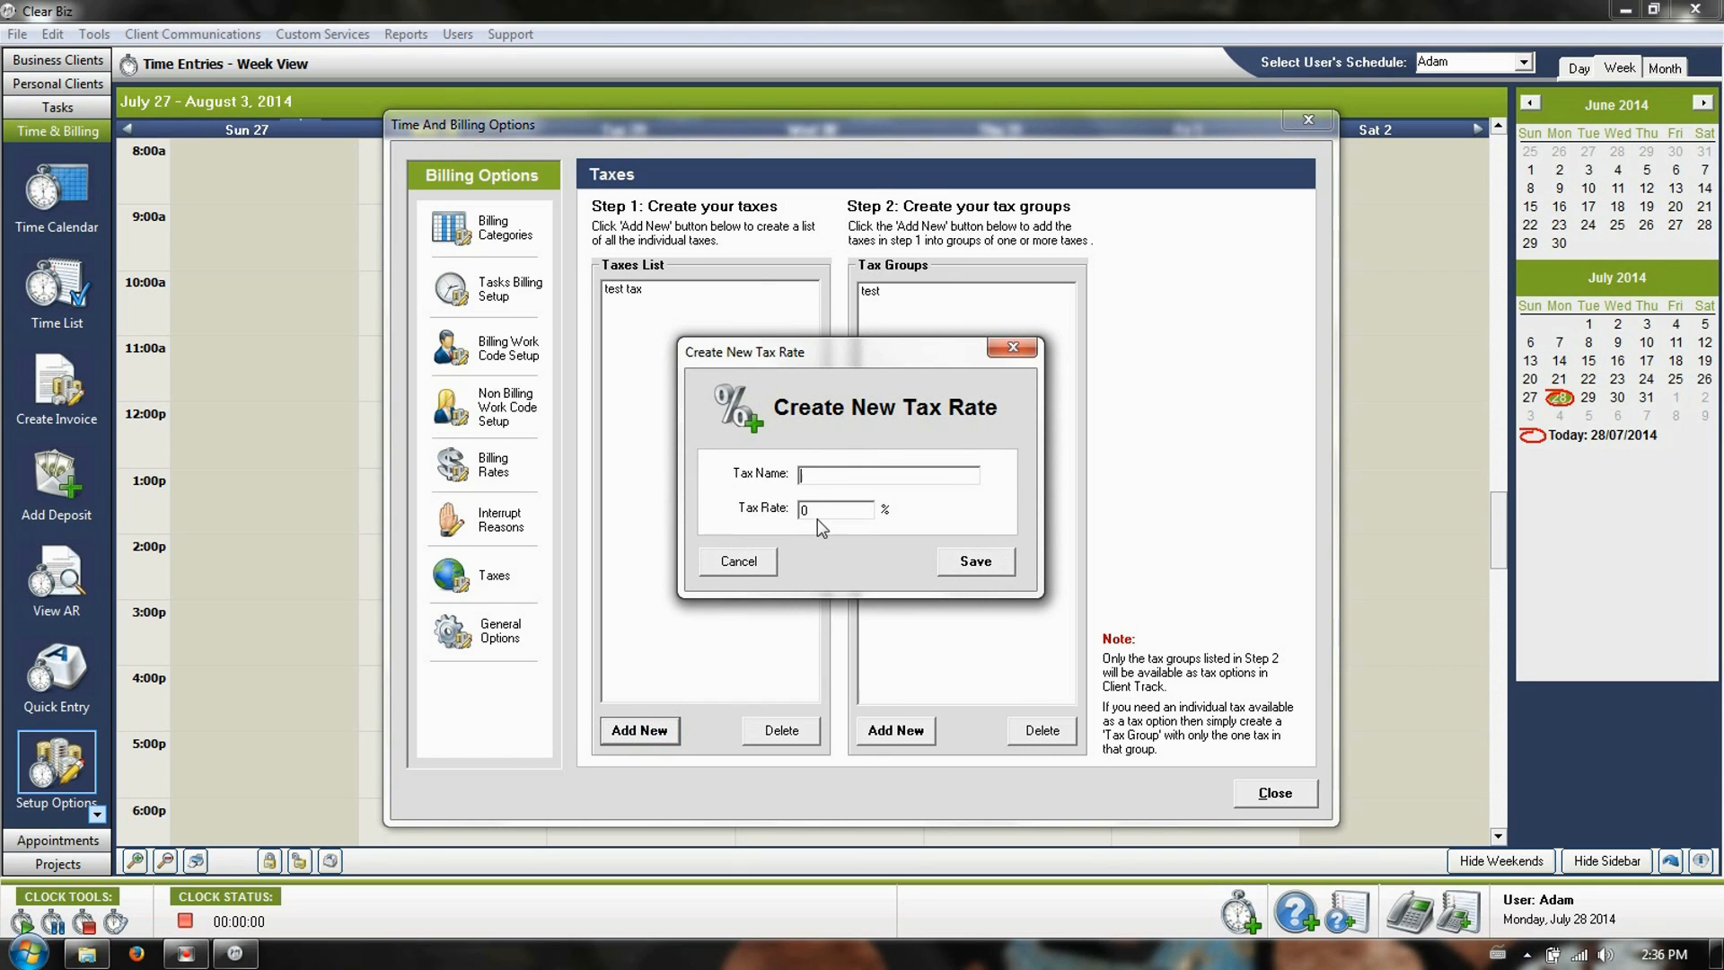
click(734, 564)
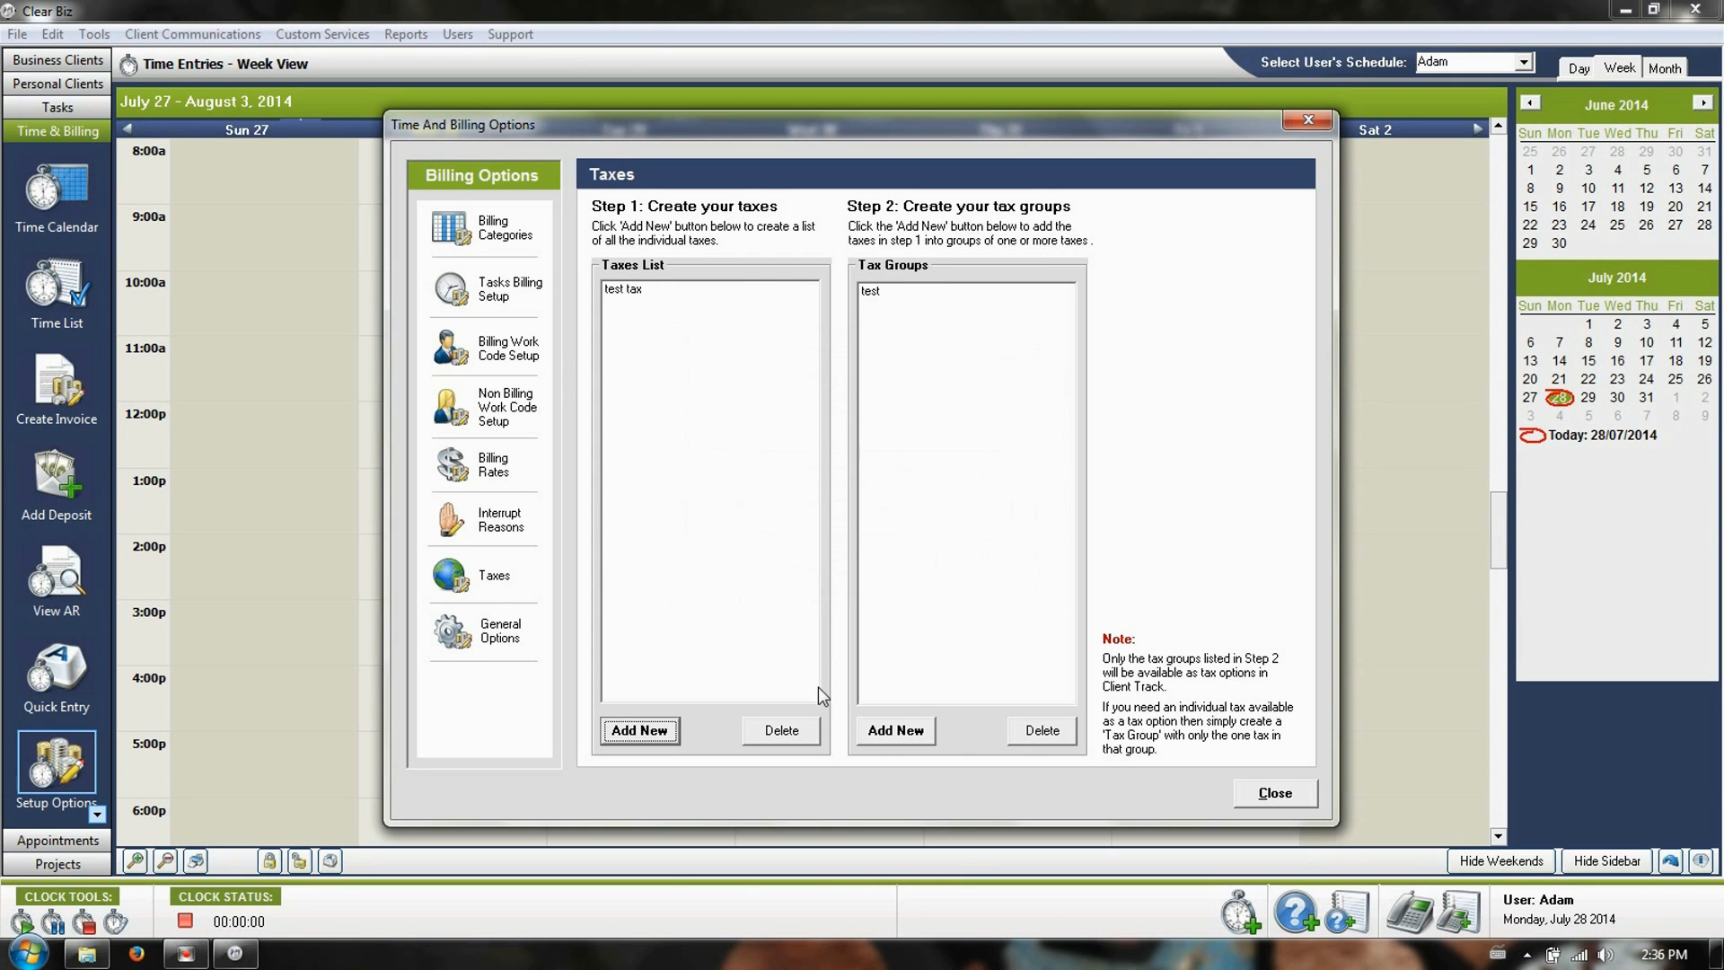
click(897, 732)
drag(921, 258, 1372, 221)
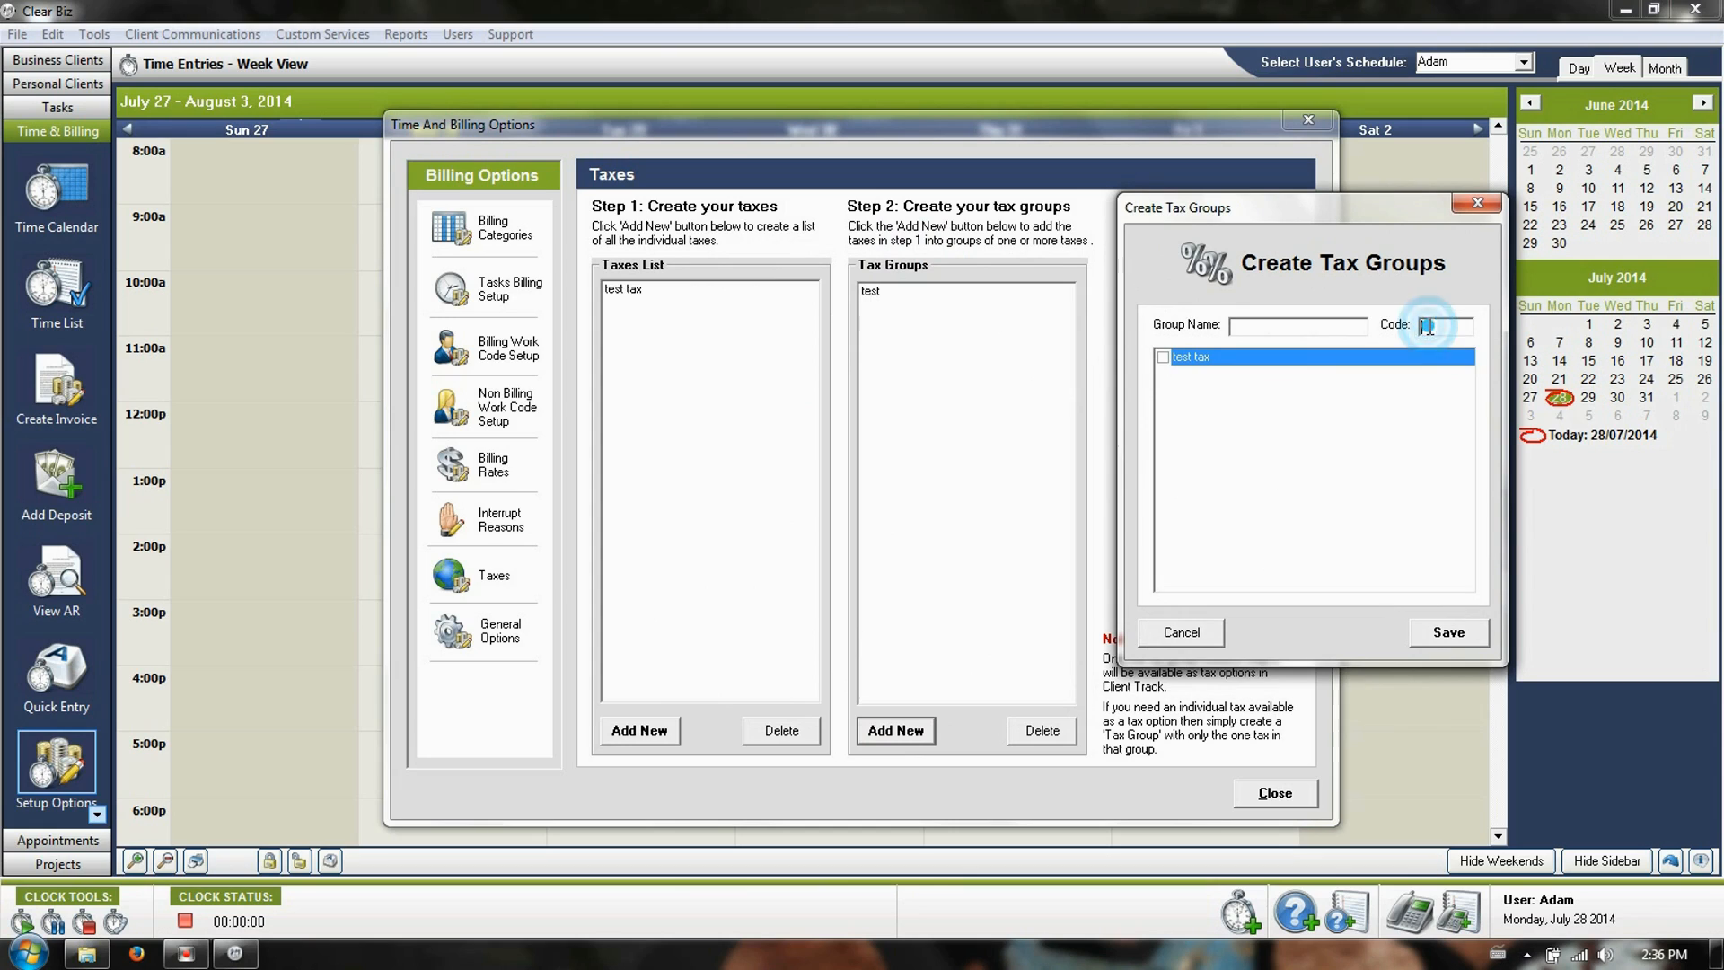
click(1163, 356)
click(1172, 636)
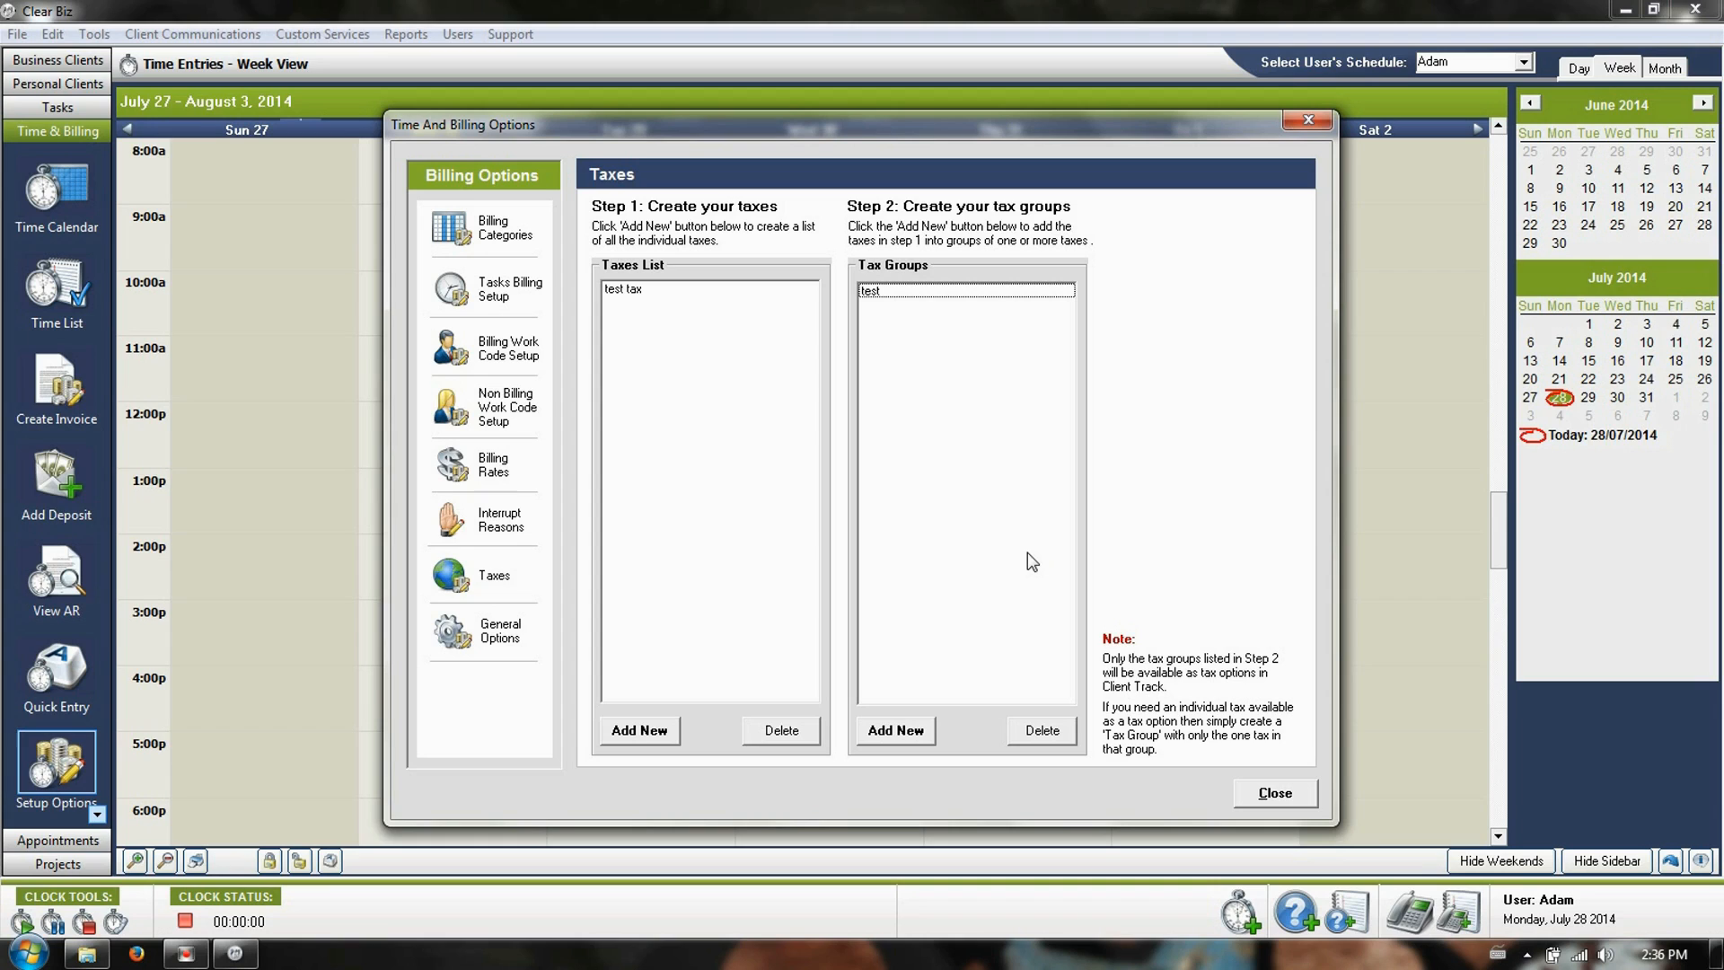
- In the general options, try the Horizontal quick entry and Simple calendar forms, restore Advanced and Vertical, and close the billing options
click(500, 633)
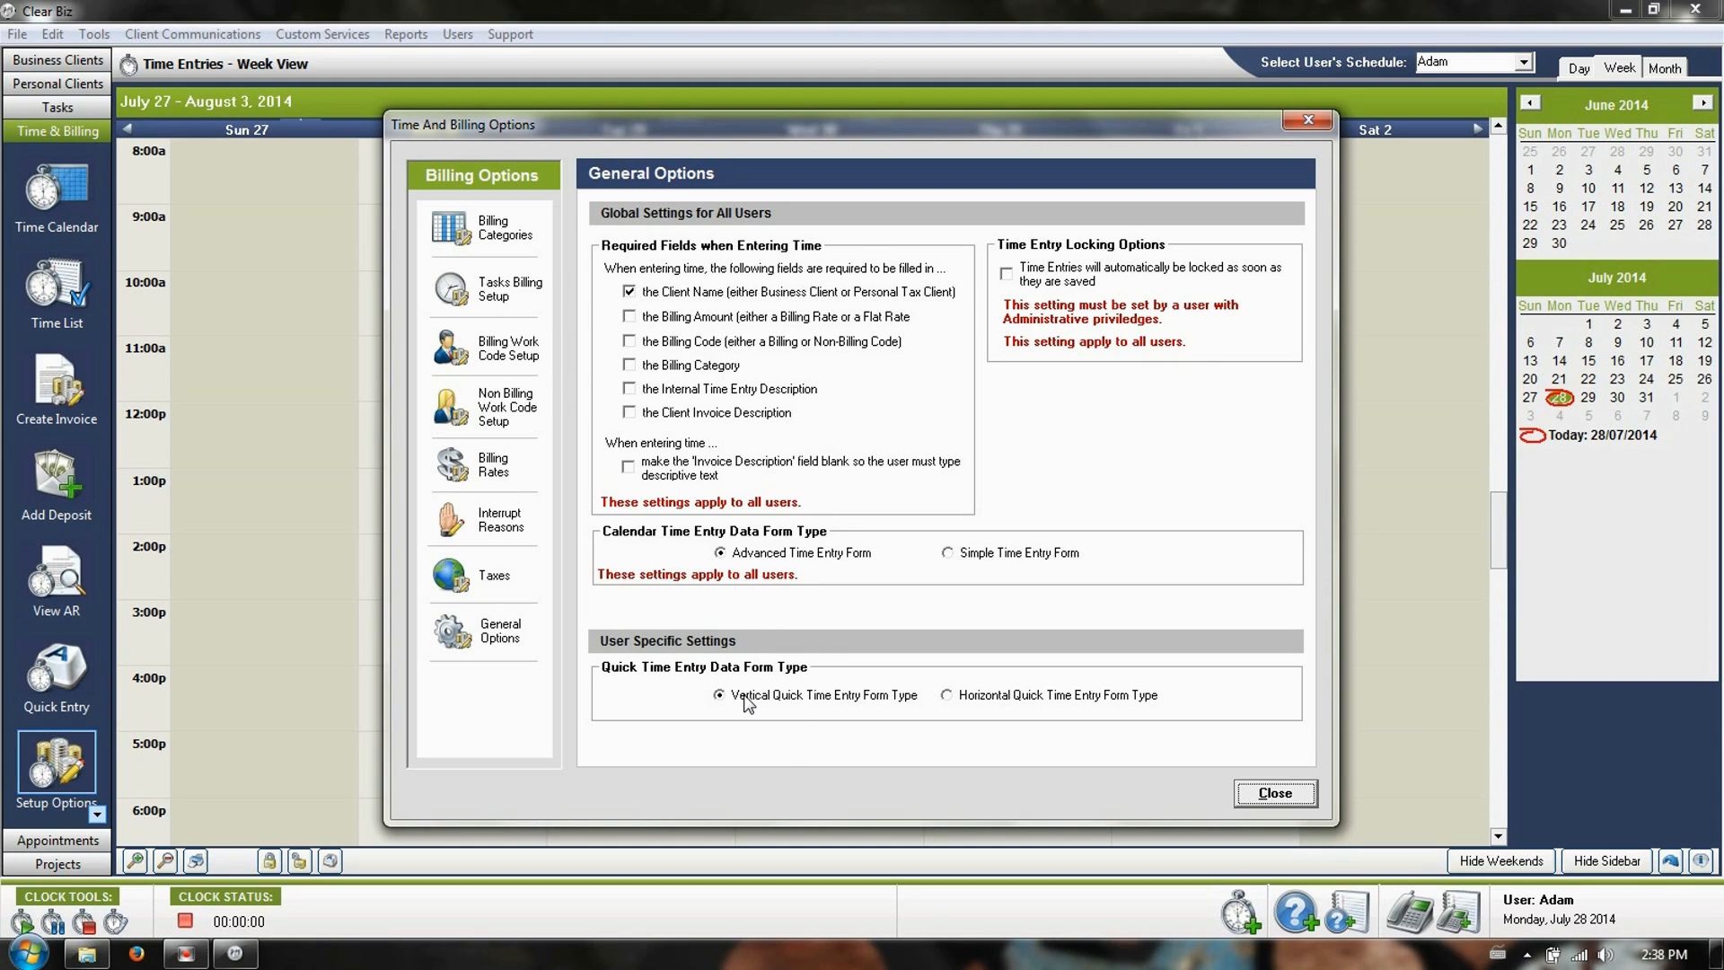
click(1087, 698)
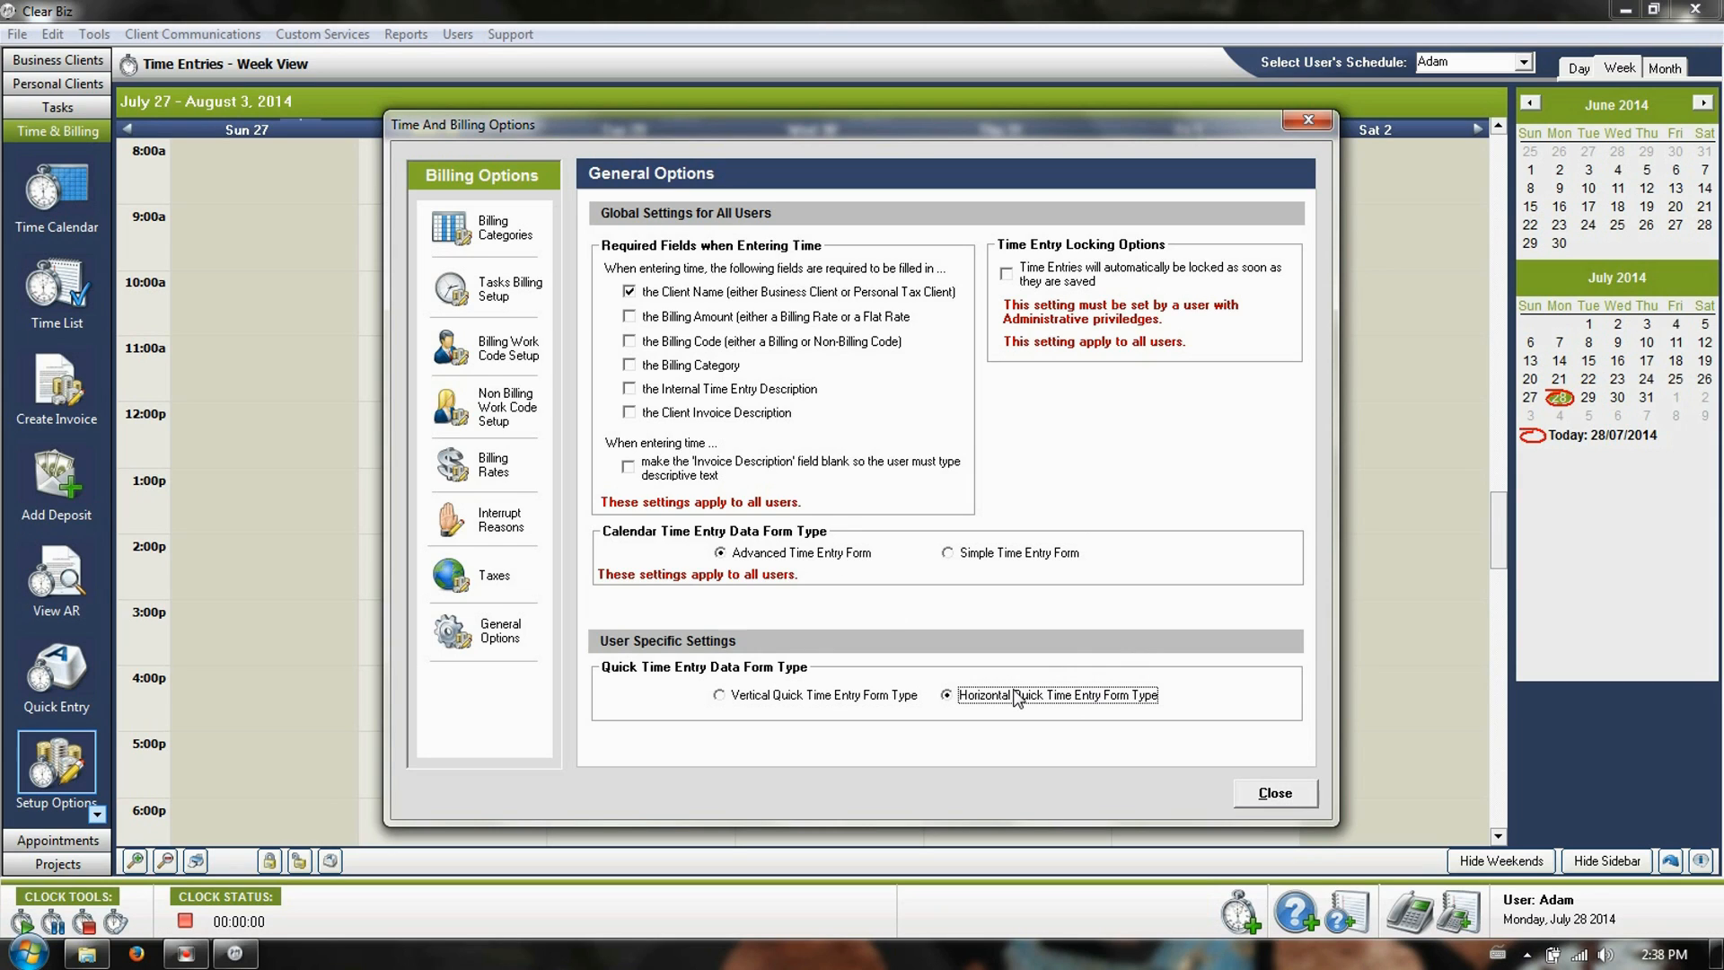
click(957, 554)
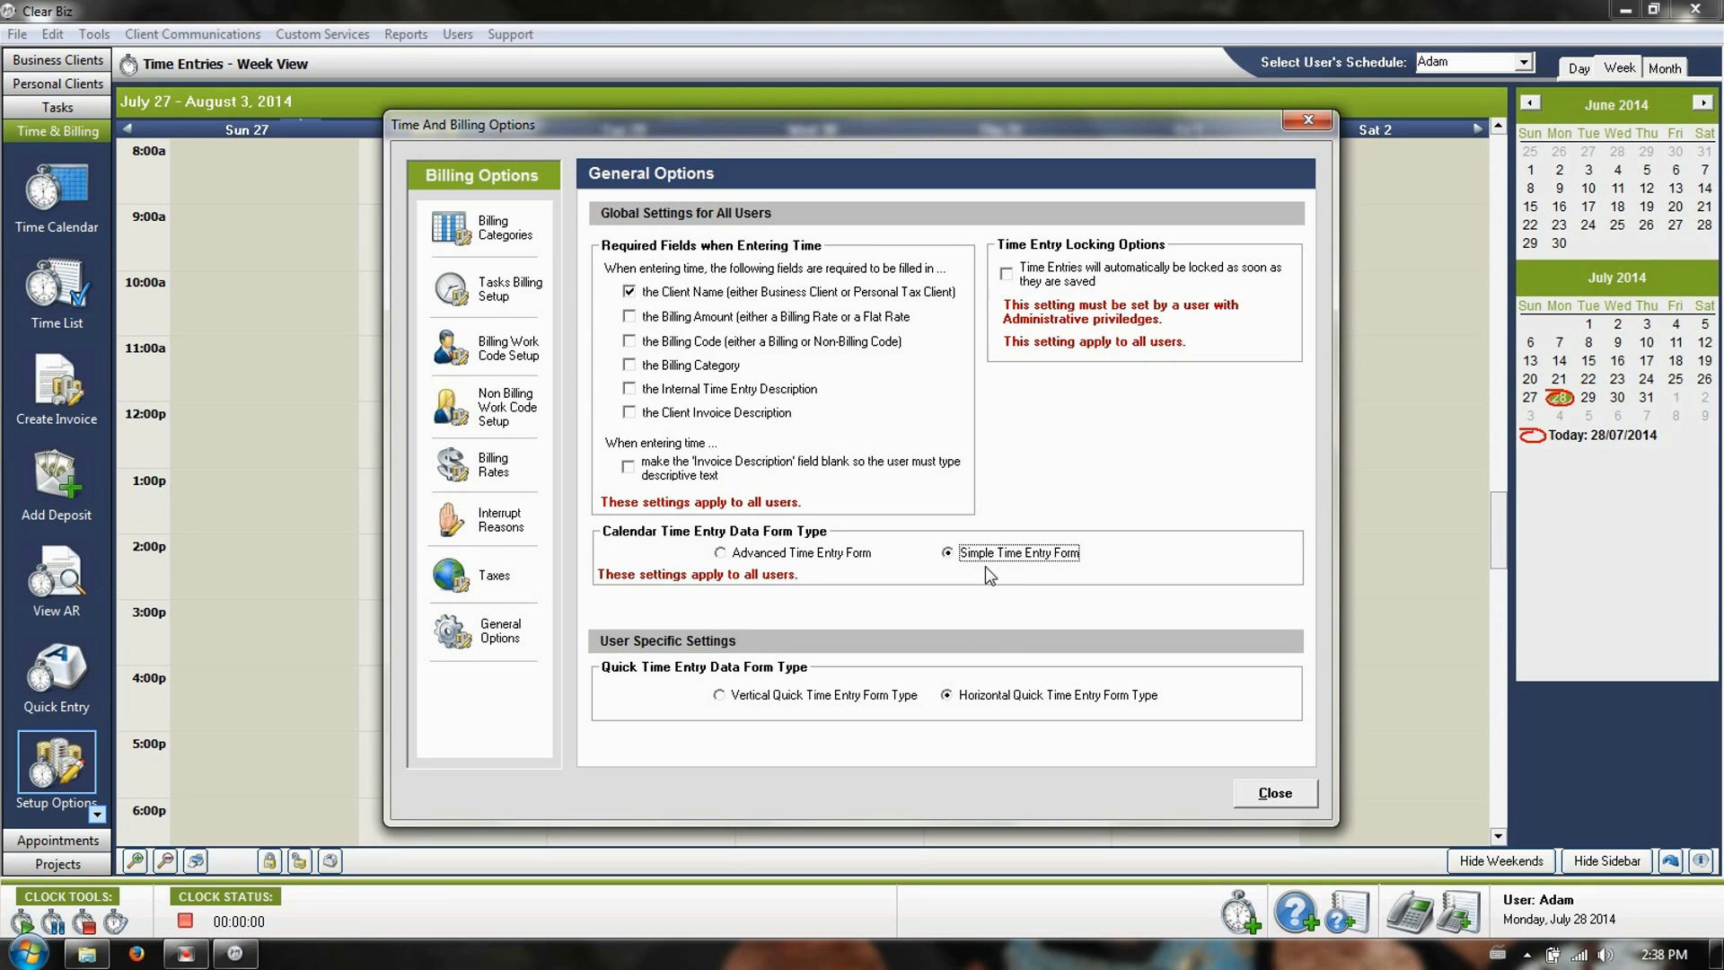
click(831, 553)
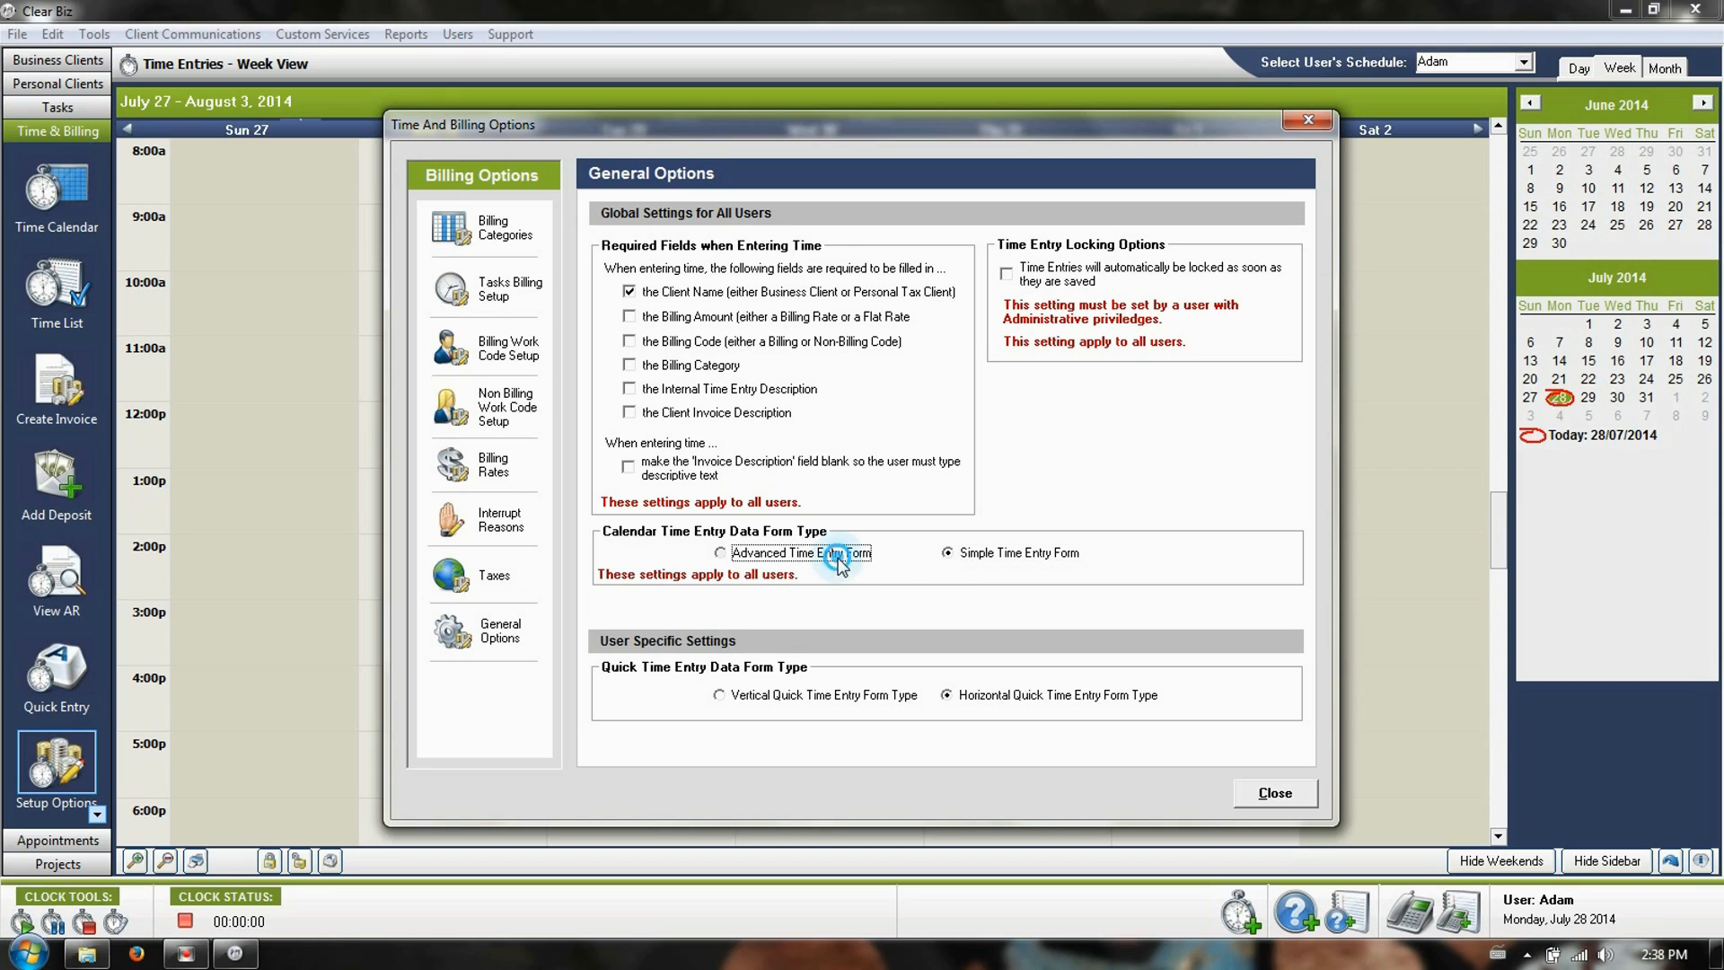
click(771, 696)
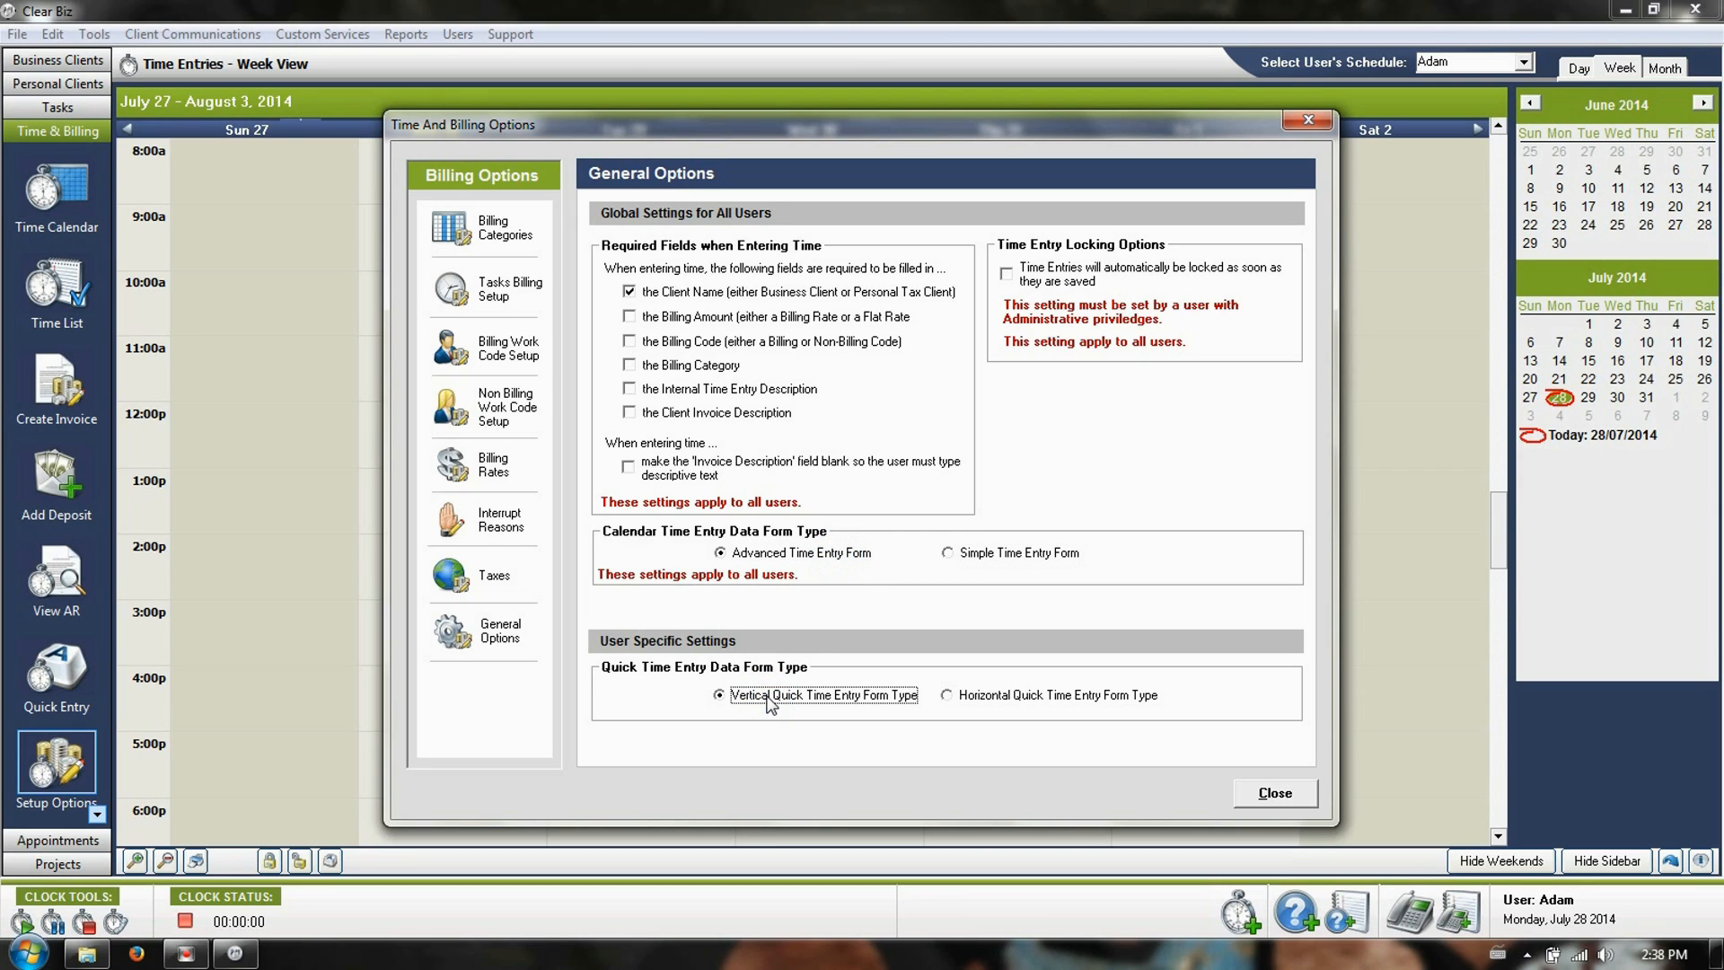
click(1277, 794)
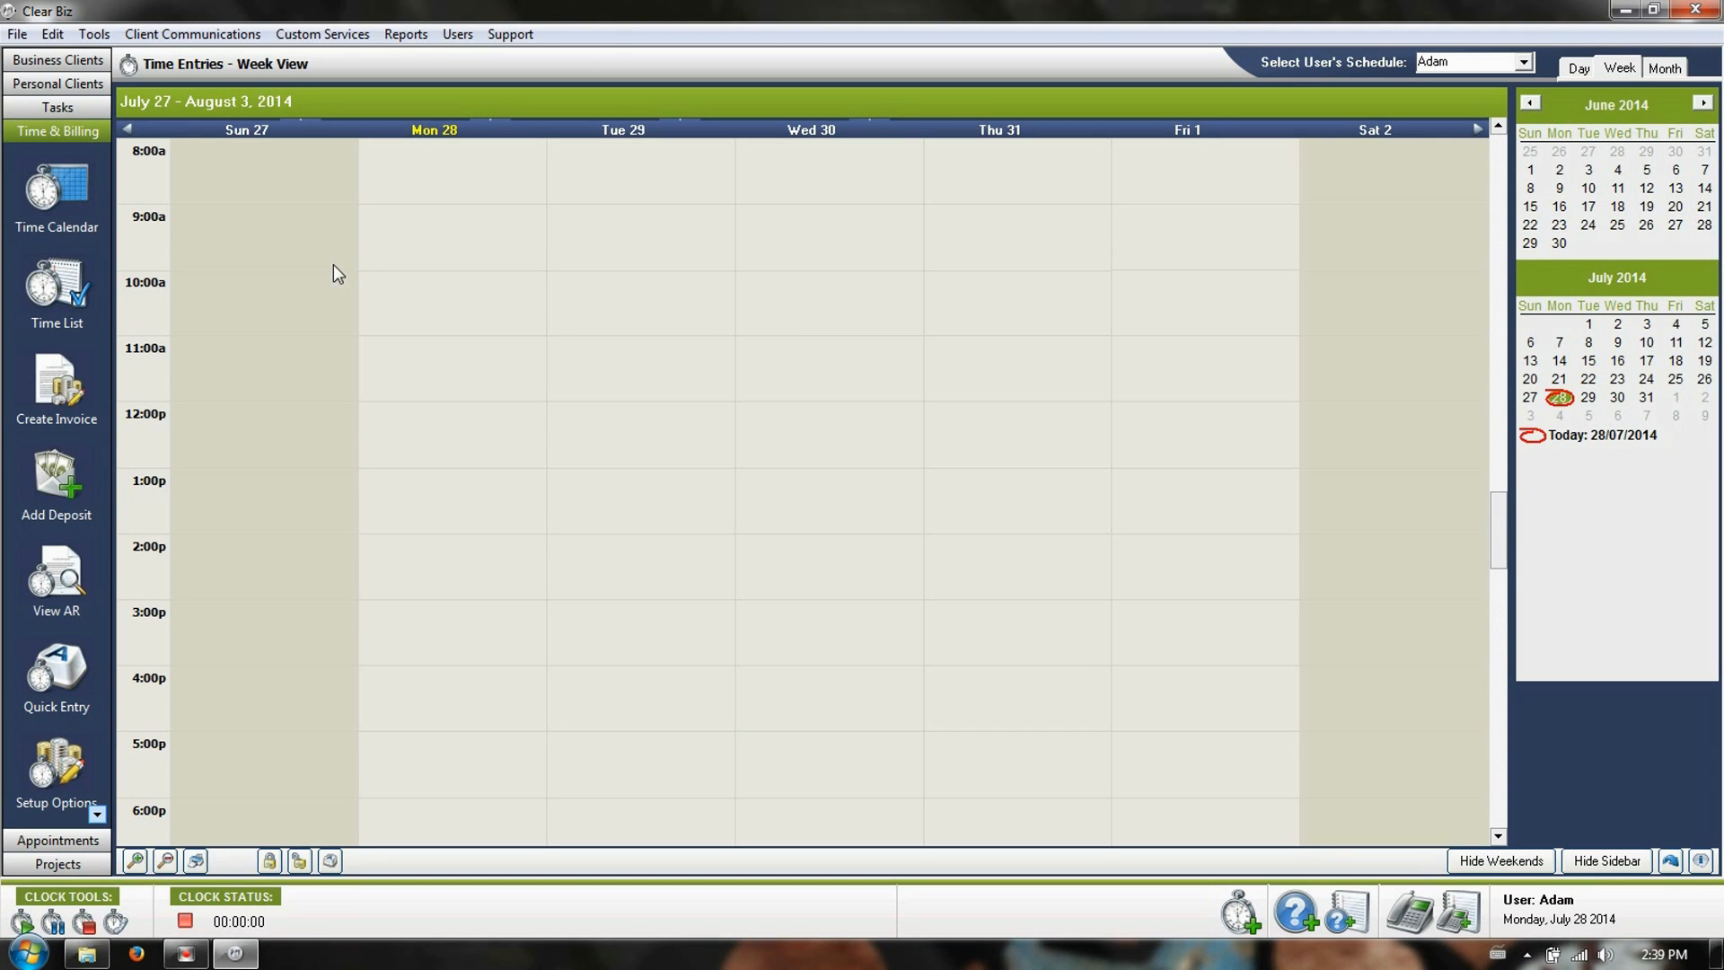
- View the task lists that offer time clocks: Sample Beauty Salon's federal tasks, the business tasks list and the personal tax returns
click(56, 60)
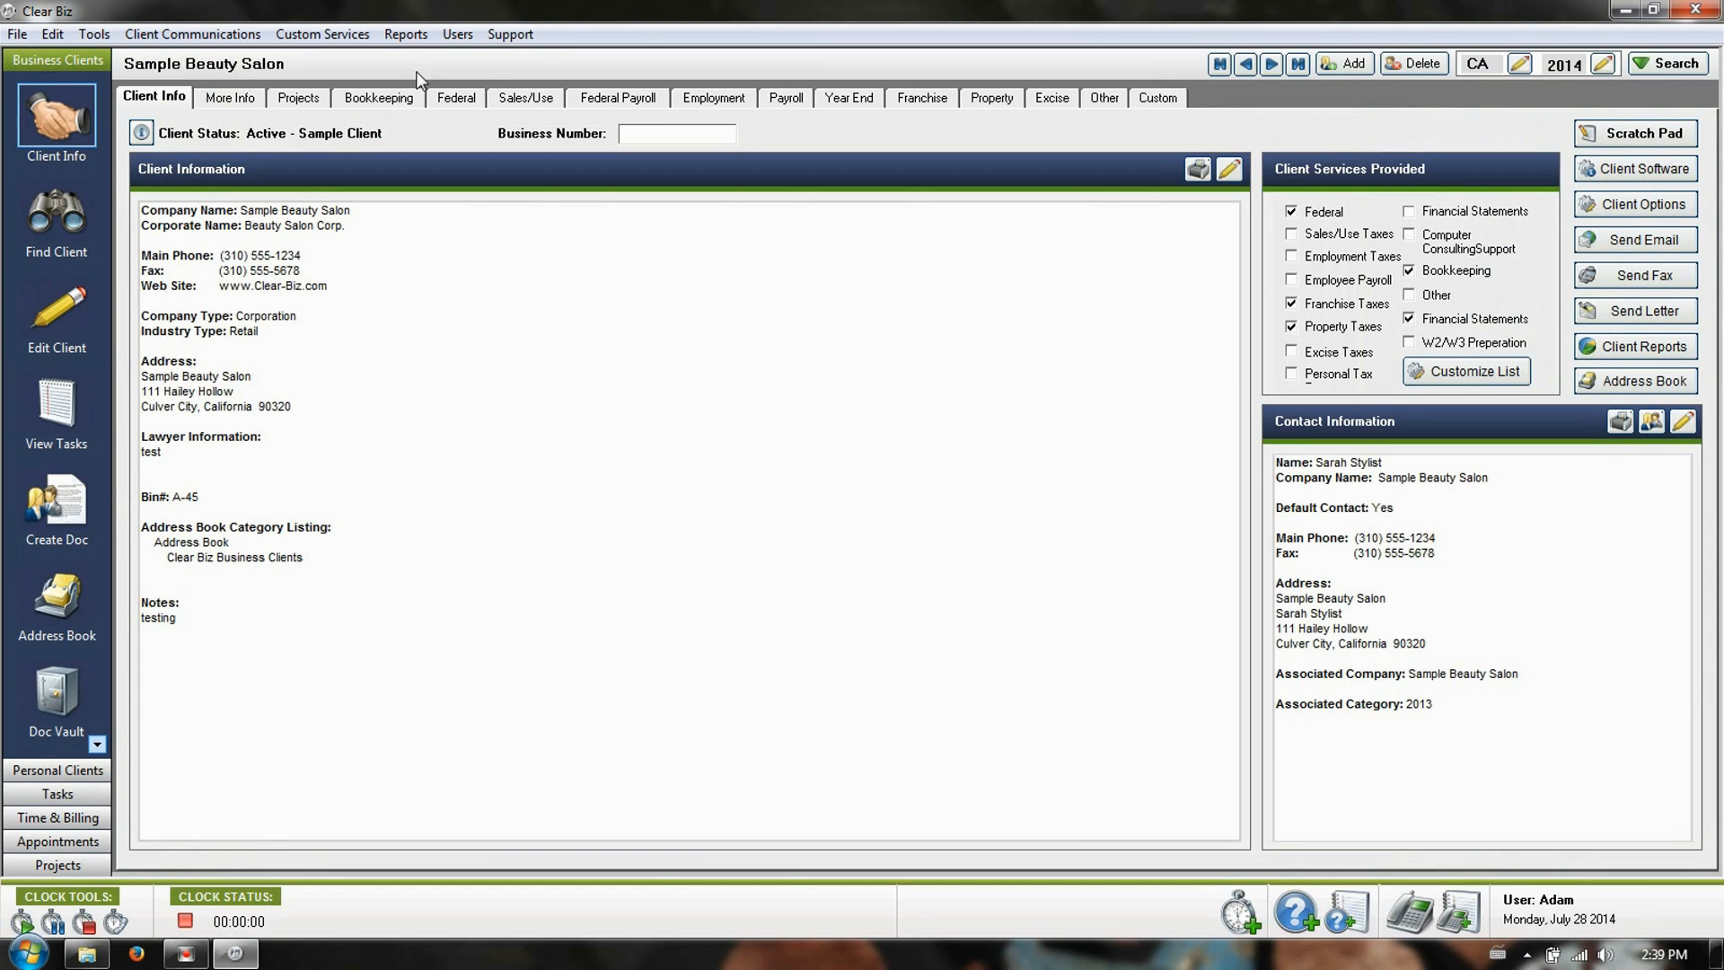
click(456, 96)
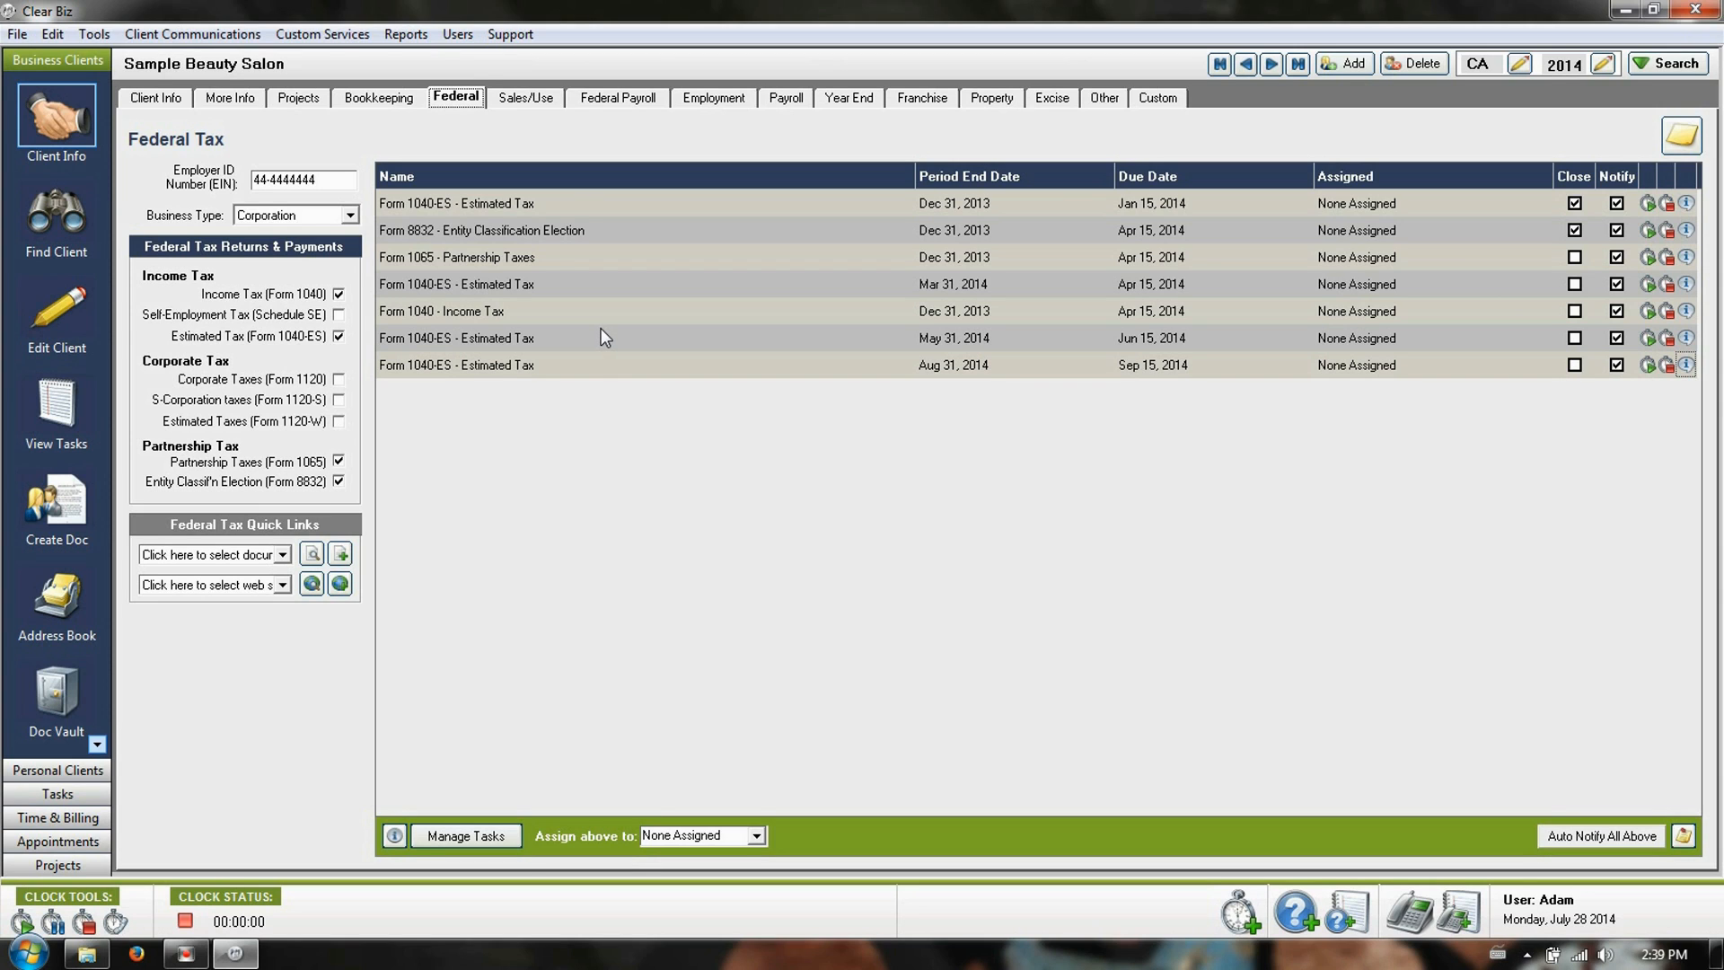
click(56, 411)
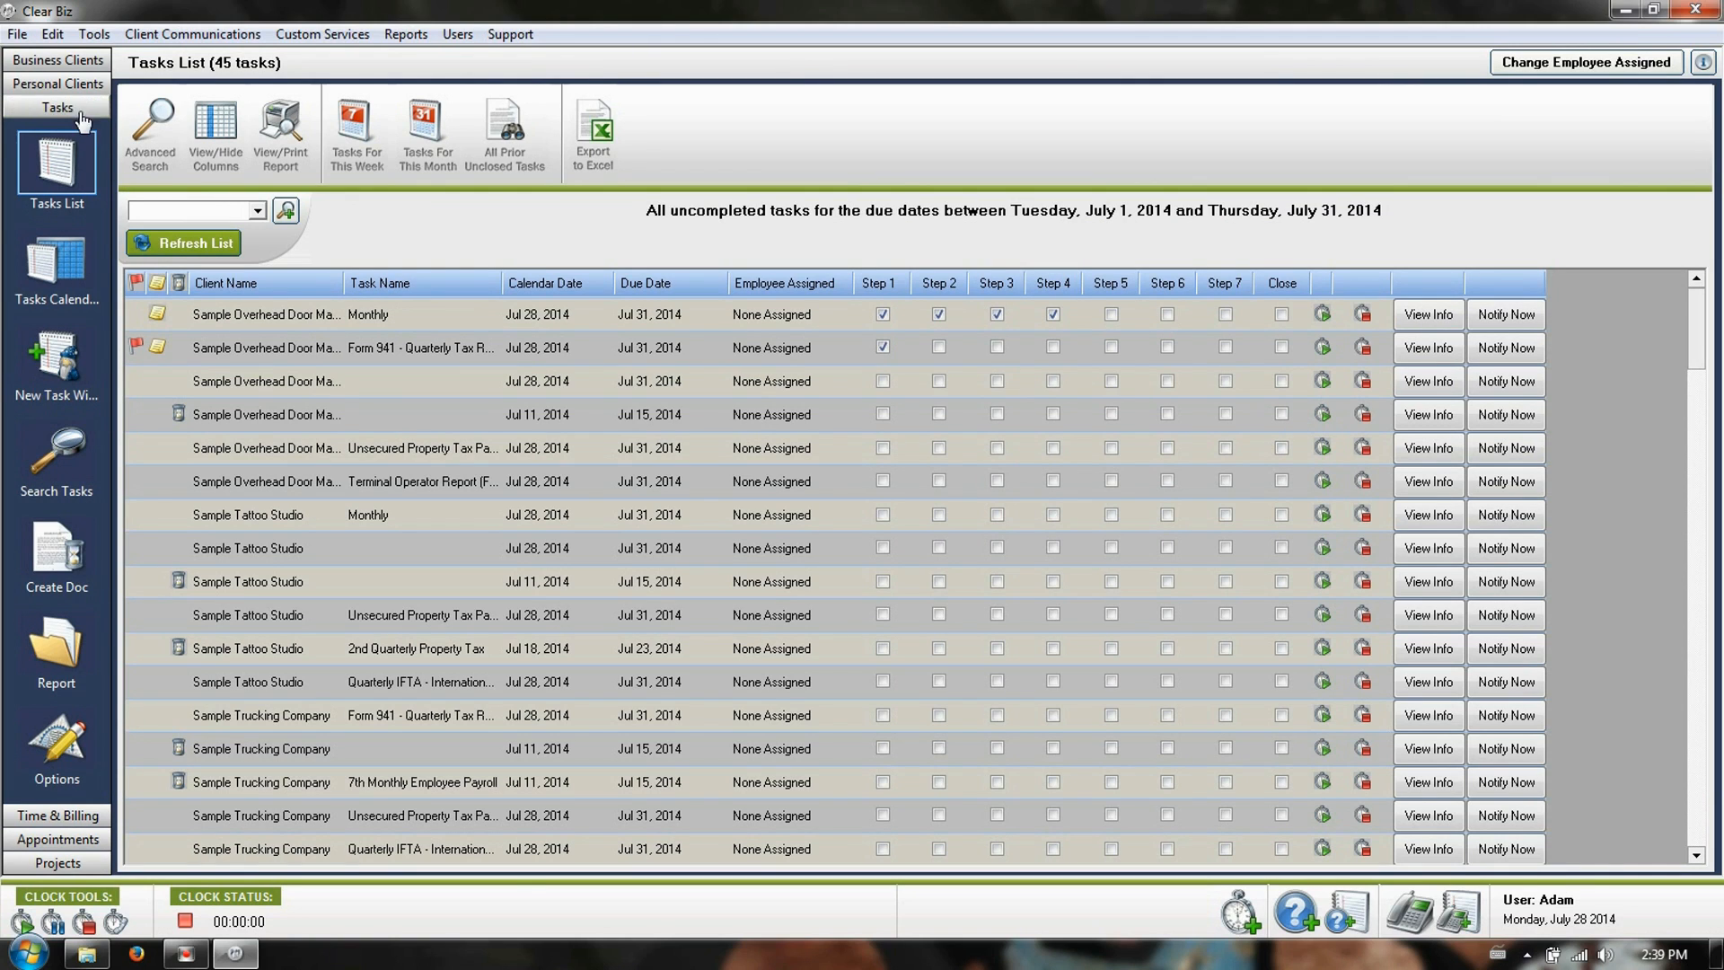
click(63, 84)
click(90, 429)
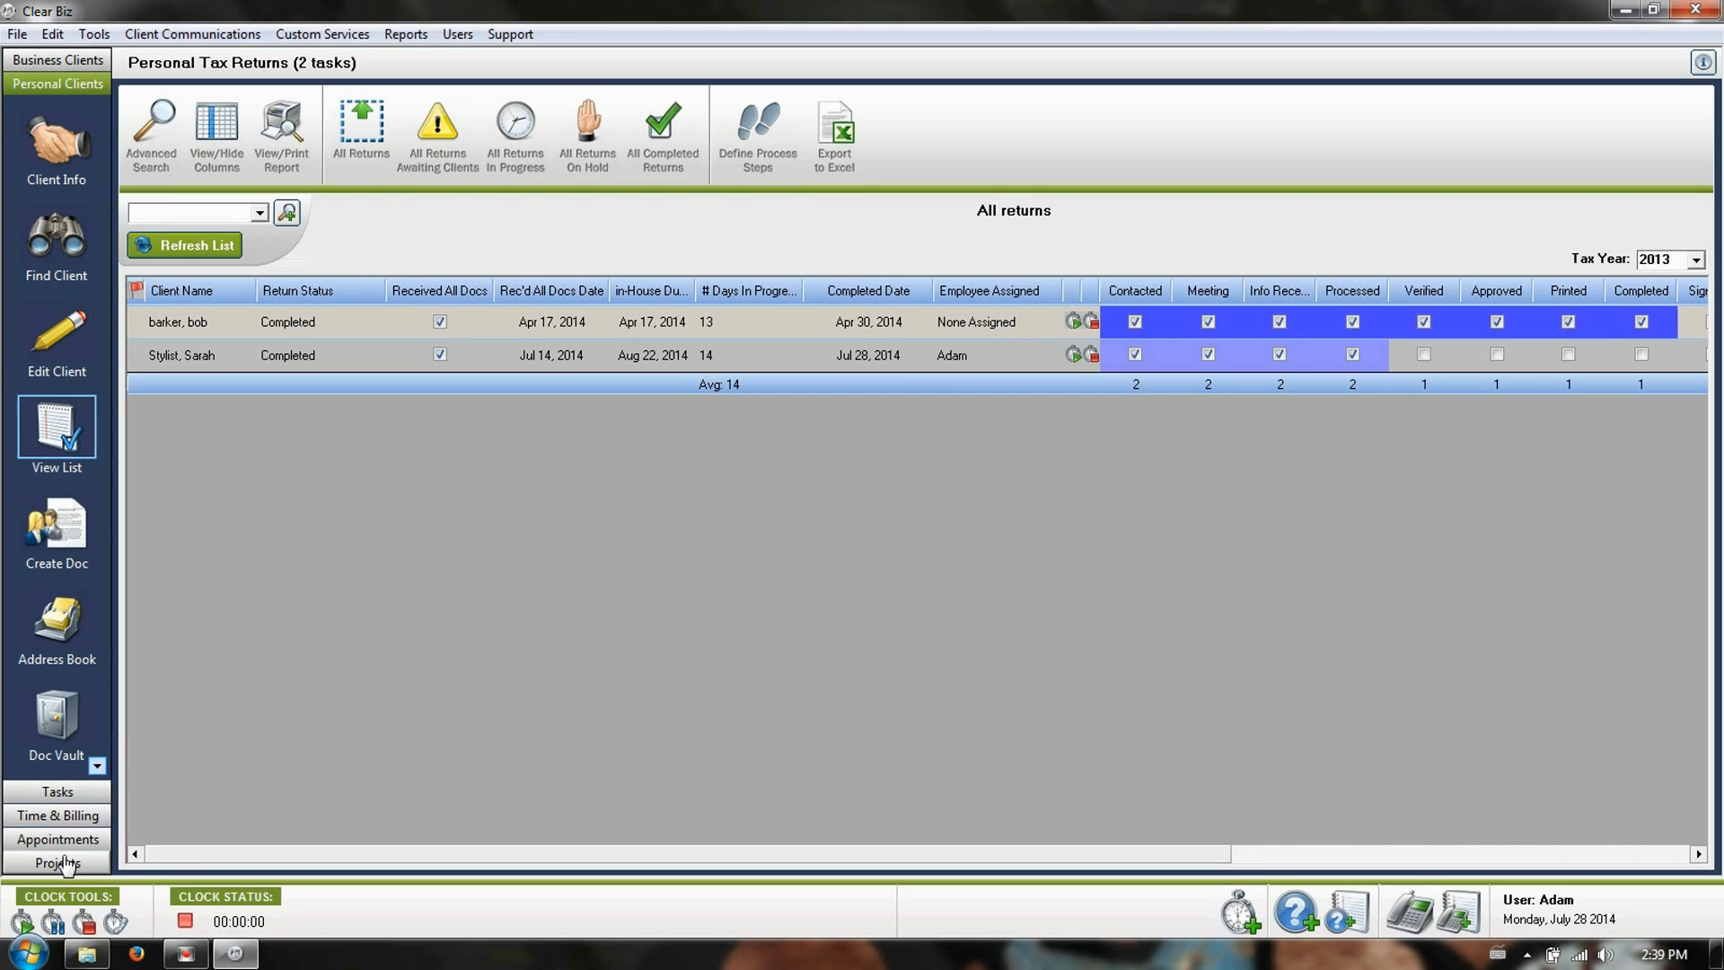
- Start a time entry at 9:00 AM on Monday, July 28 for Sample Beauty Salon with task type Form 1040-ES - Estimated Tax
click(57, 816)
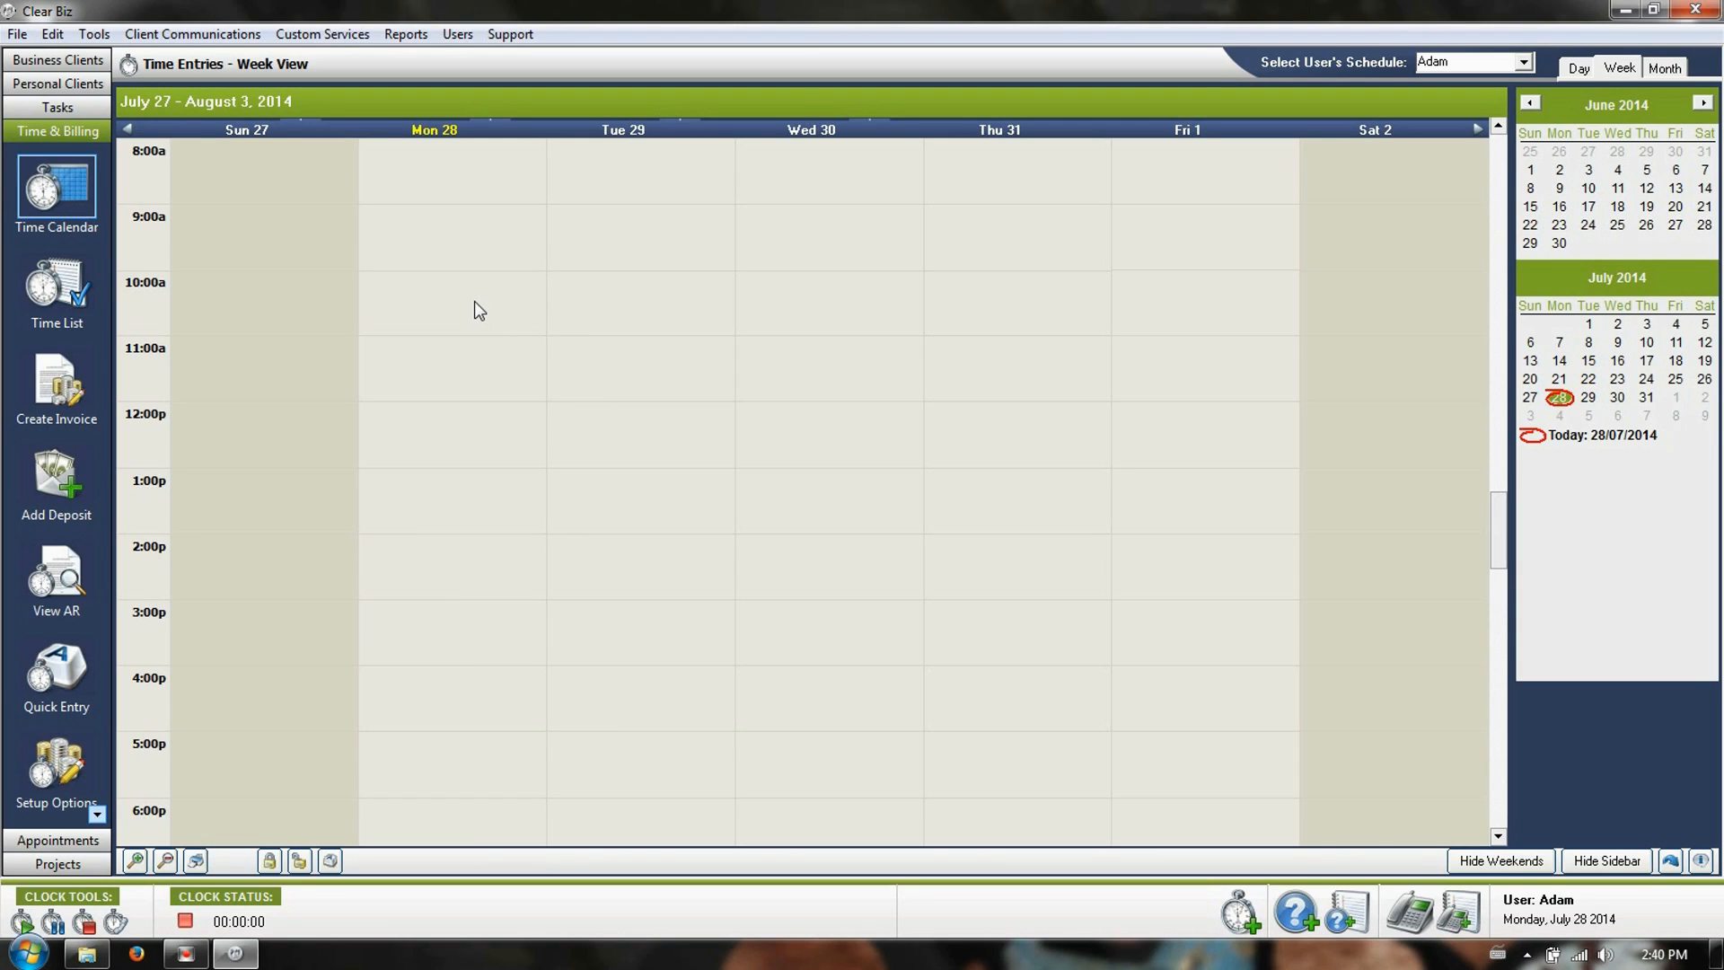
double_click(440, 226)
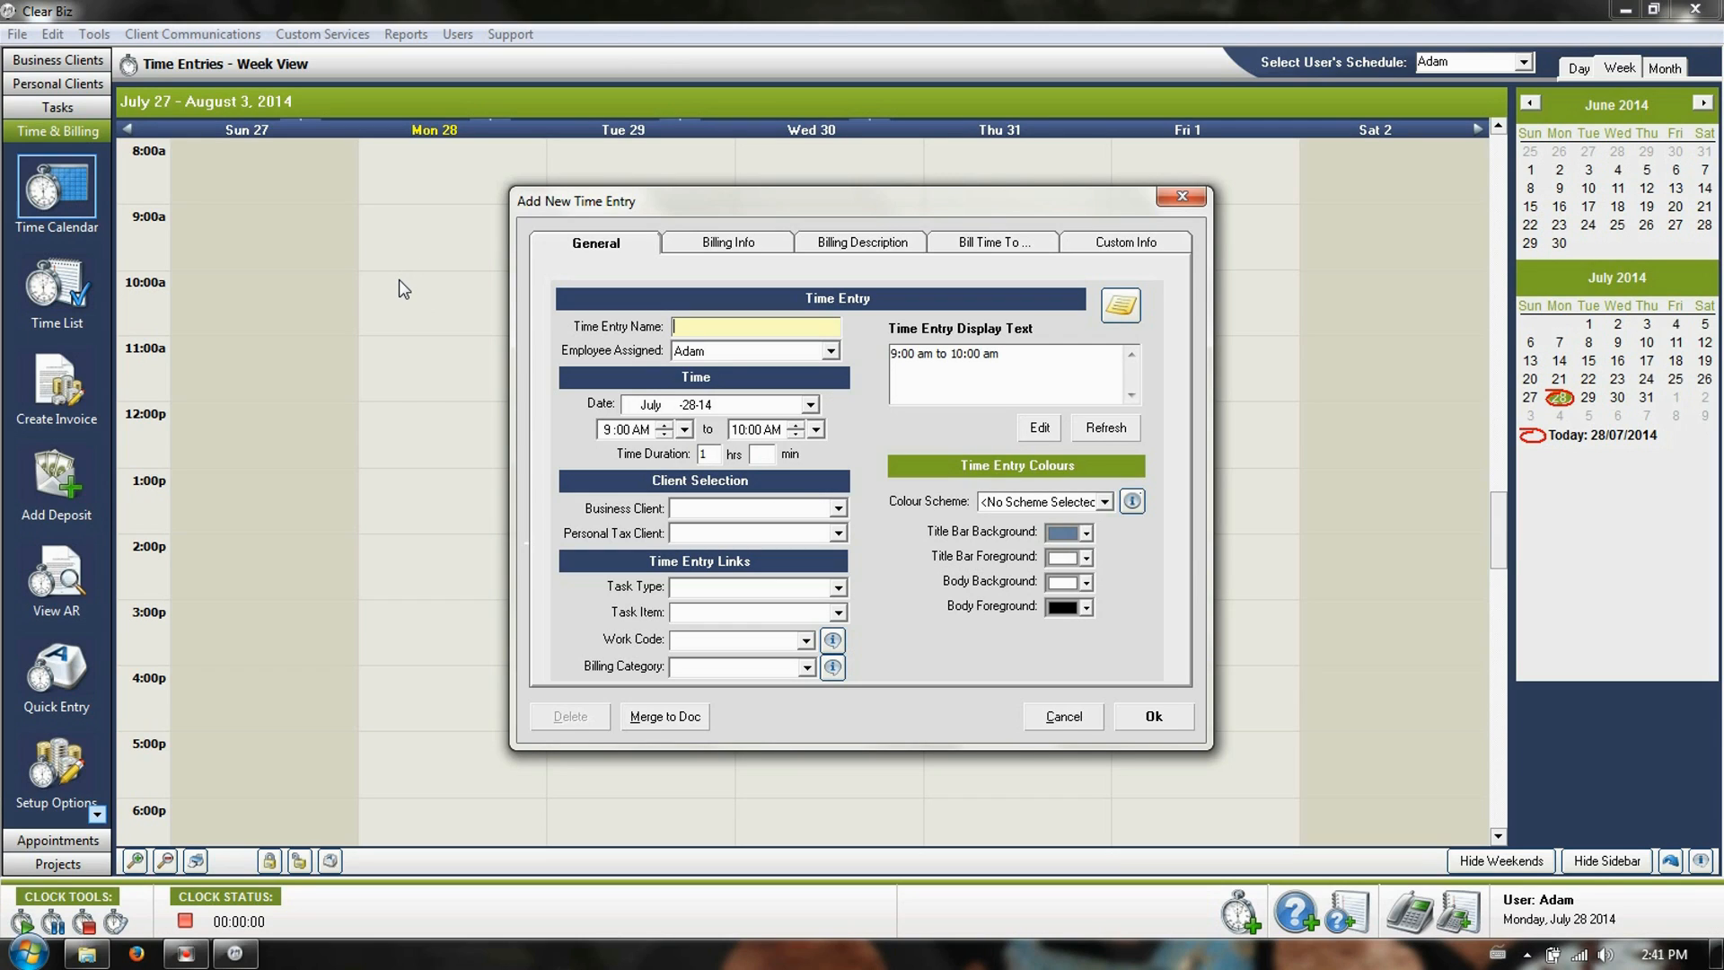
click(835, 508)
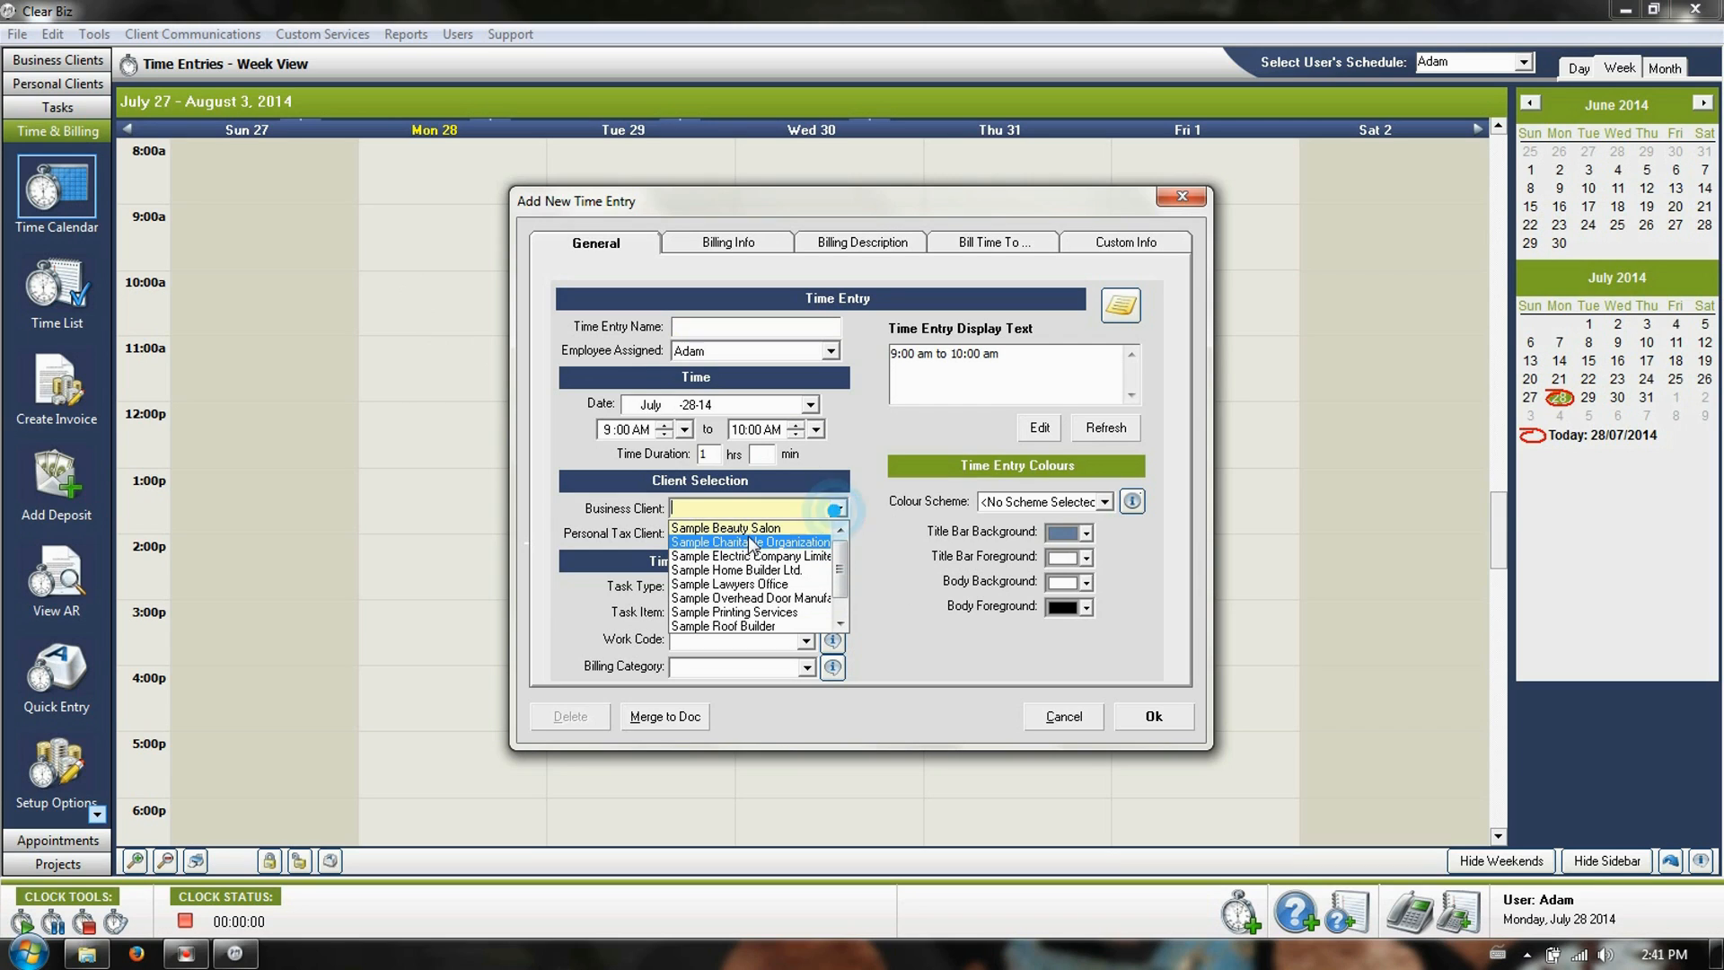
click(749, 529)
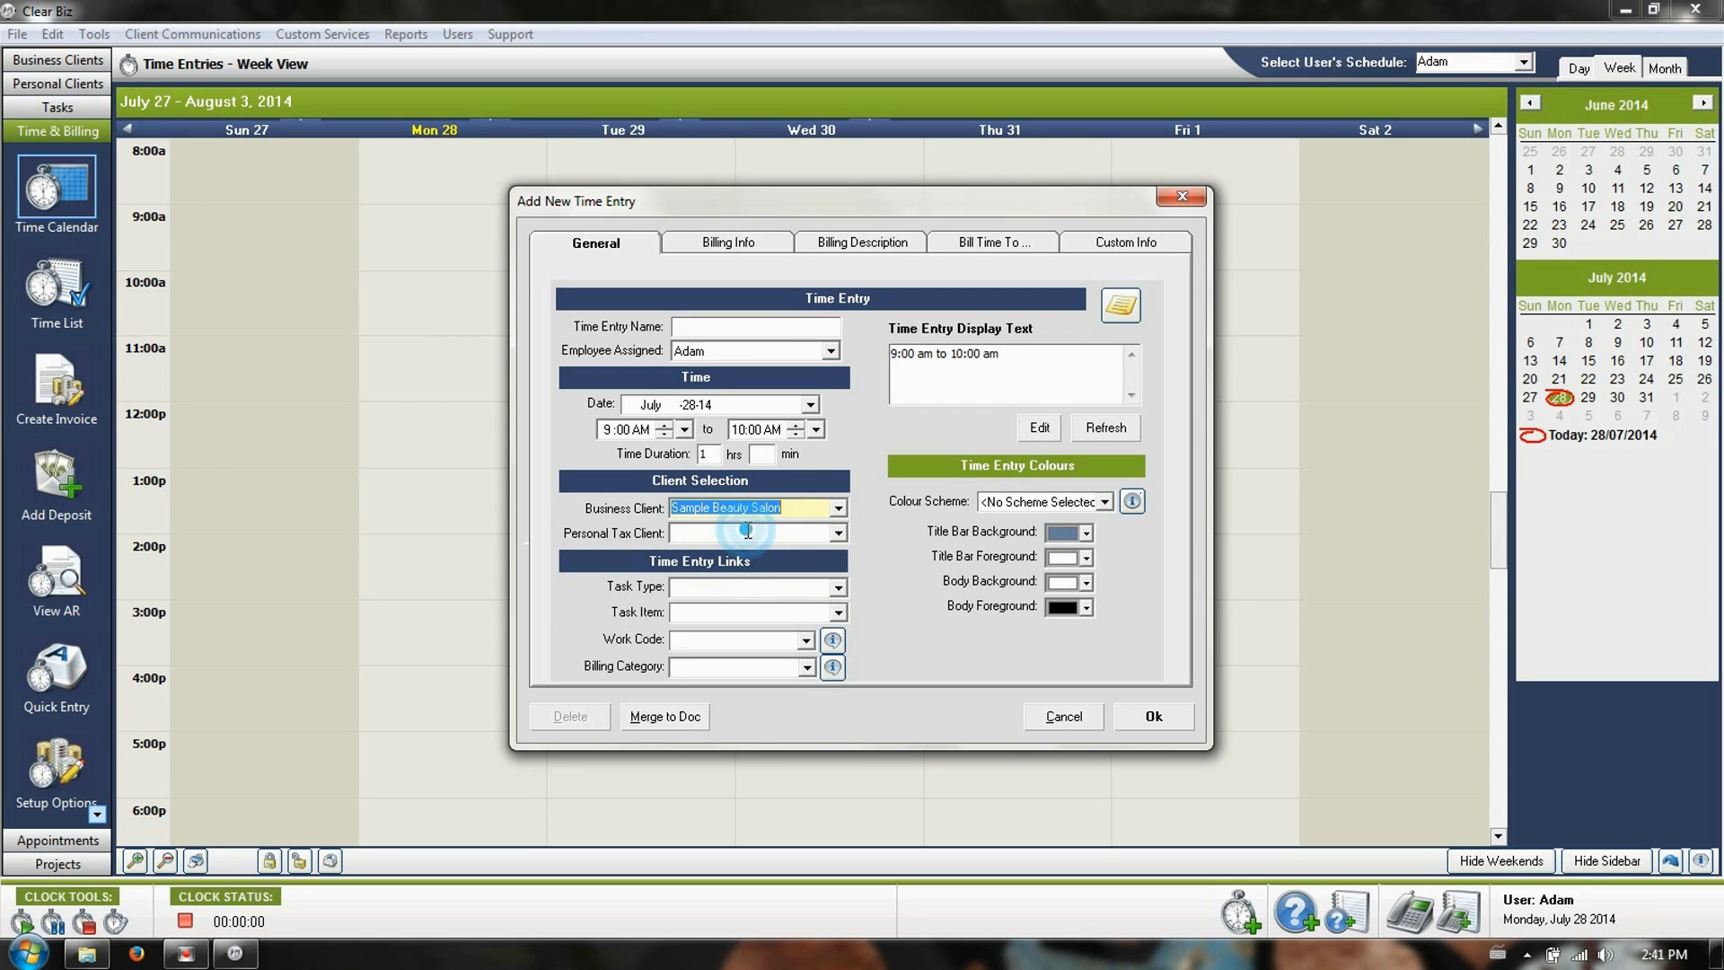
click(838, 586)
click(761, 644)
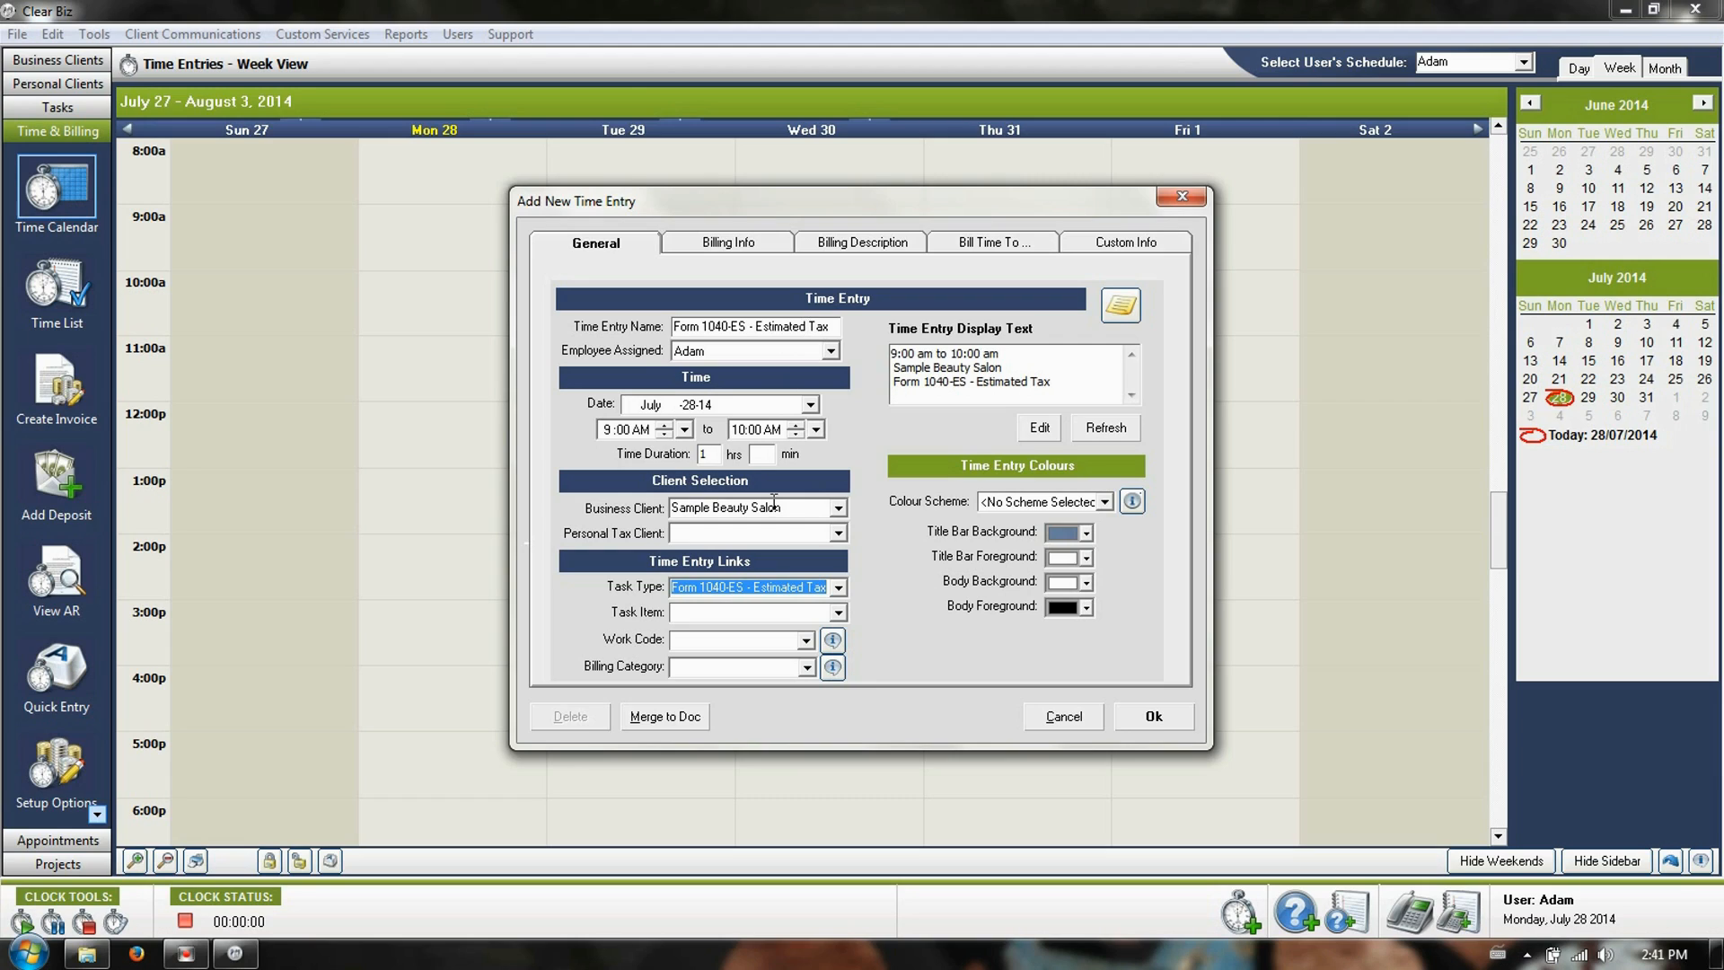
- Set the time entry's duration to 1 hour 25 minutes and its billing category to bookkeeping
click(762, 456)
text(25)
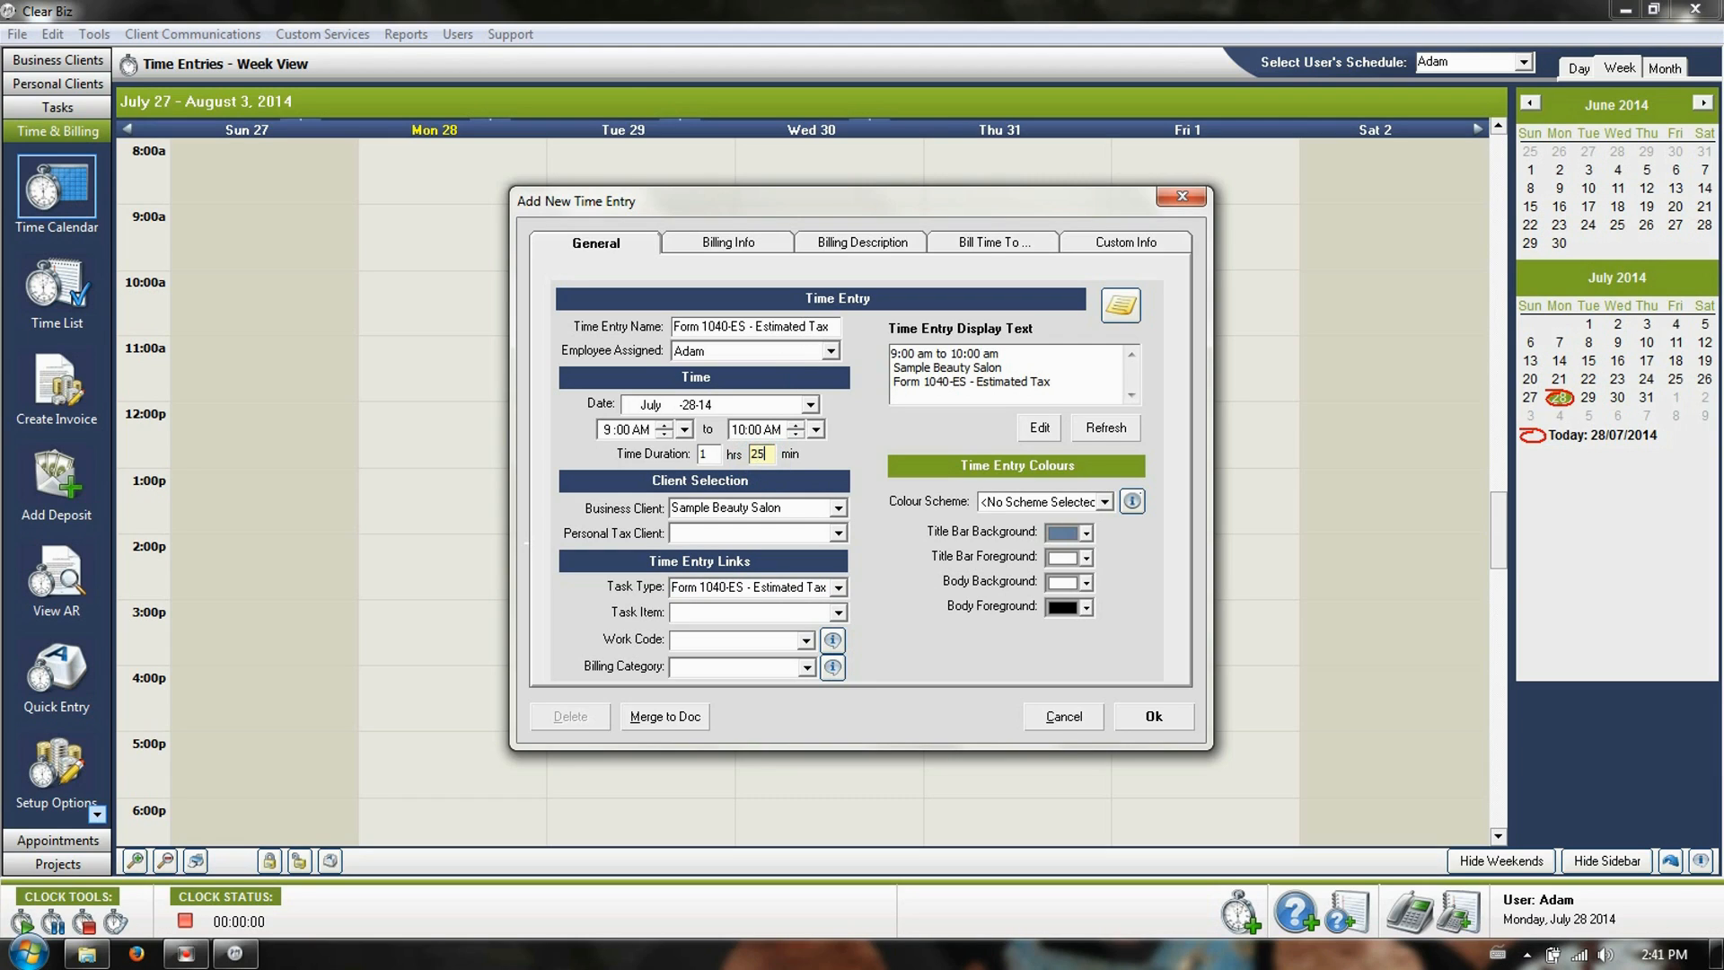
key(Tab)
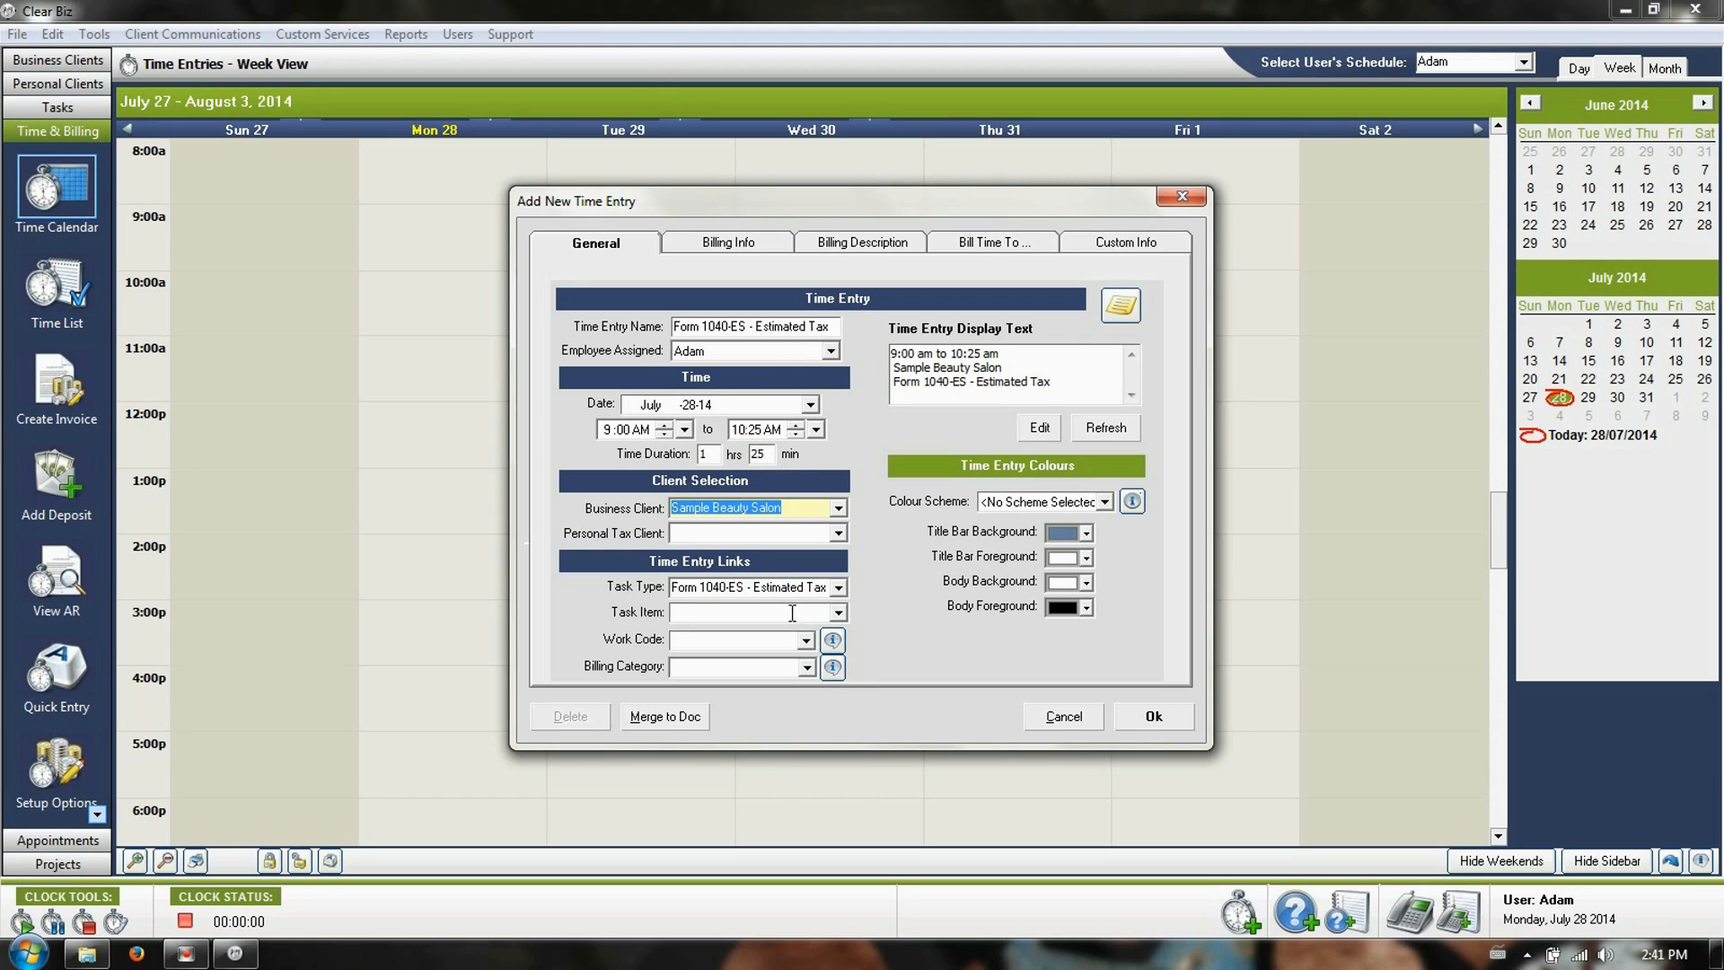
click(805, 668)
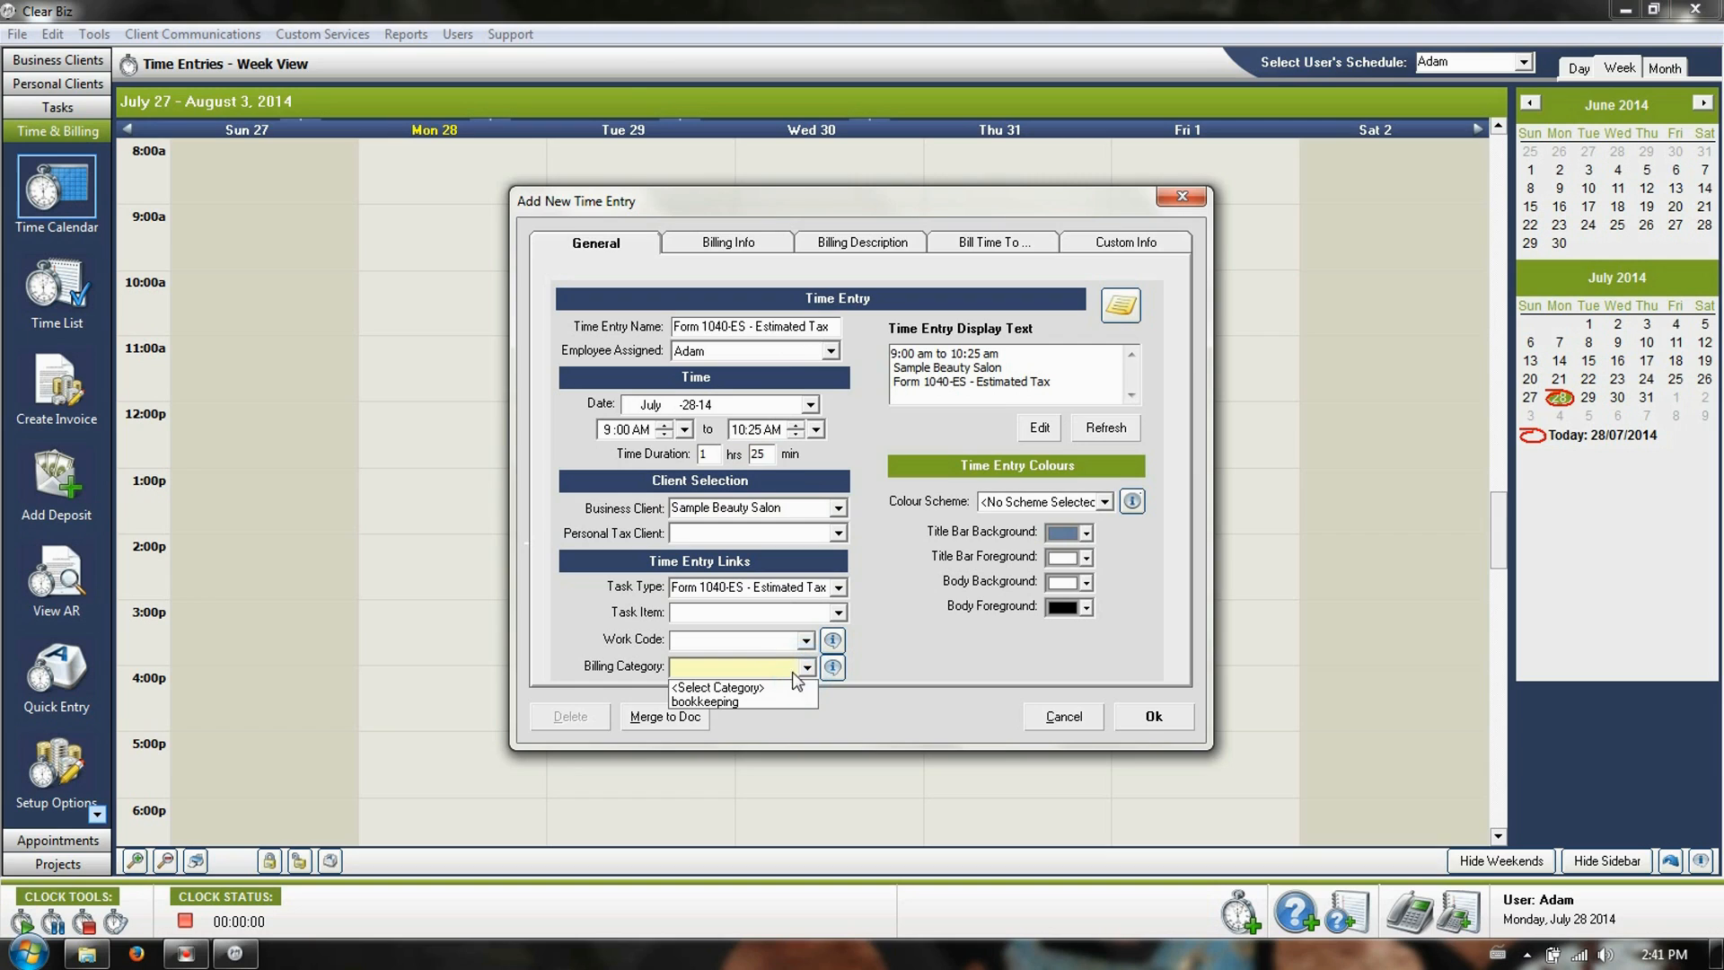
click(731, 699)
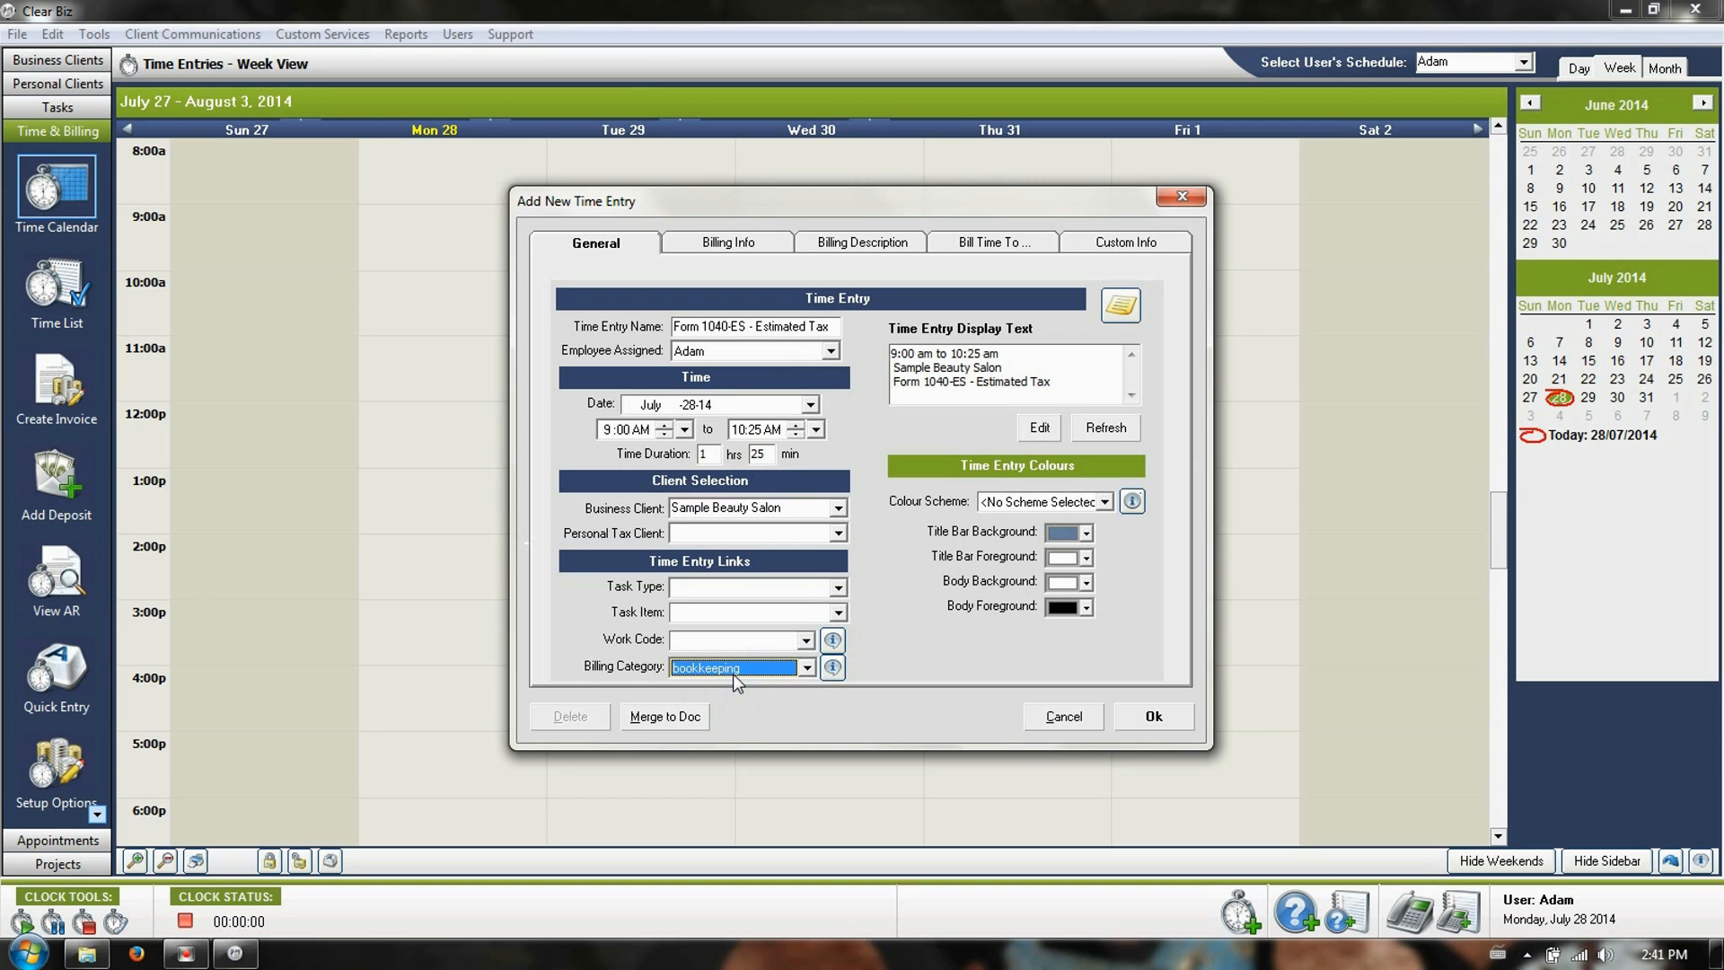
- Review the time entry's billing info, work descriptions and bill-to client, keep Sample Beauty Salon as the billed client, and save the entry
click(723, 244)
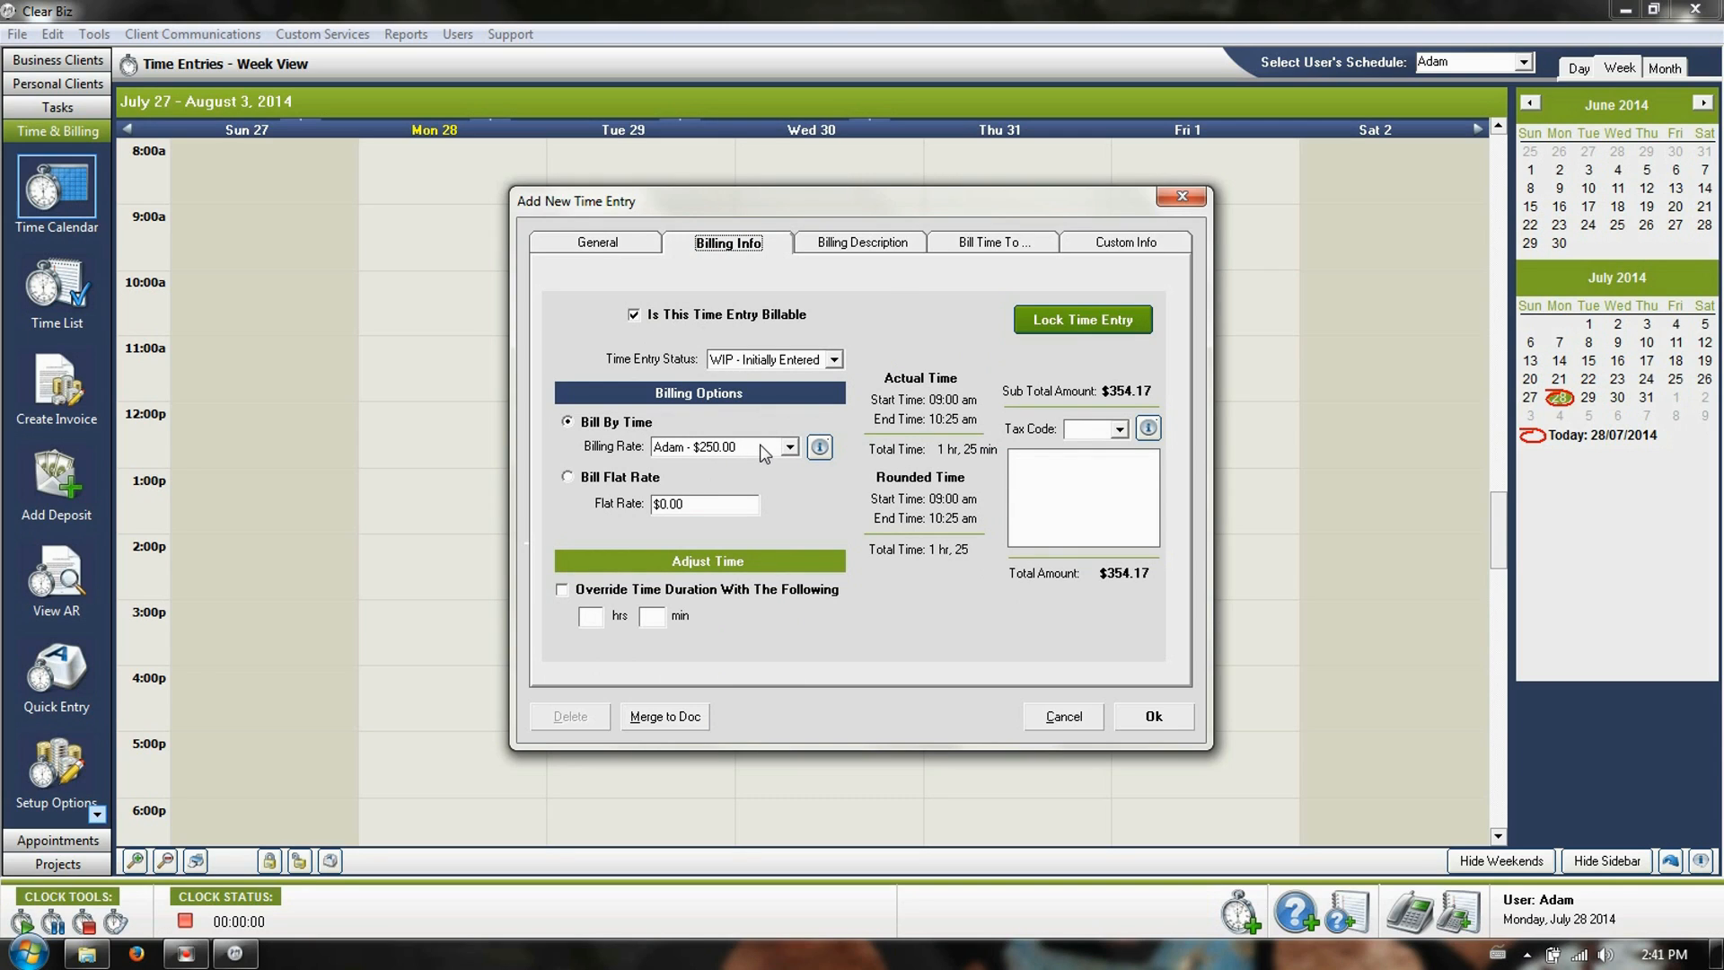
click(875, 242)
click(884, 381)
click(904, 543)
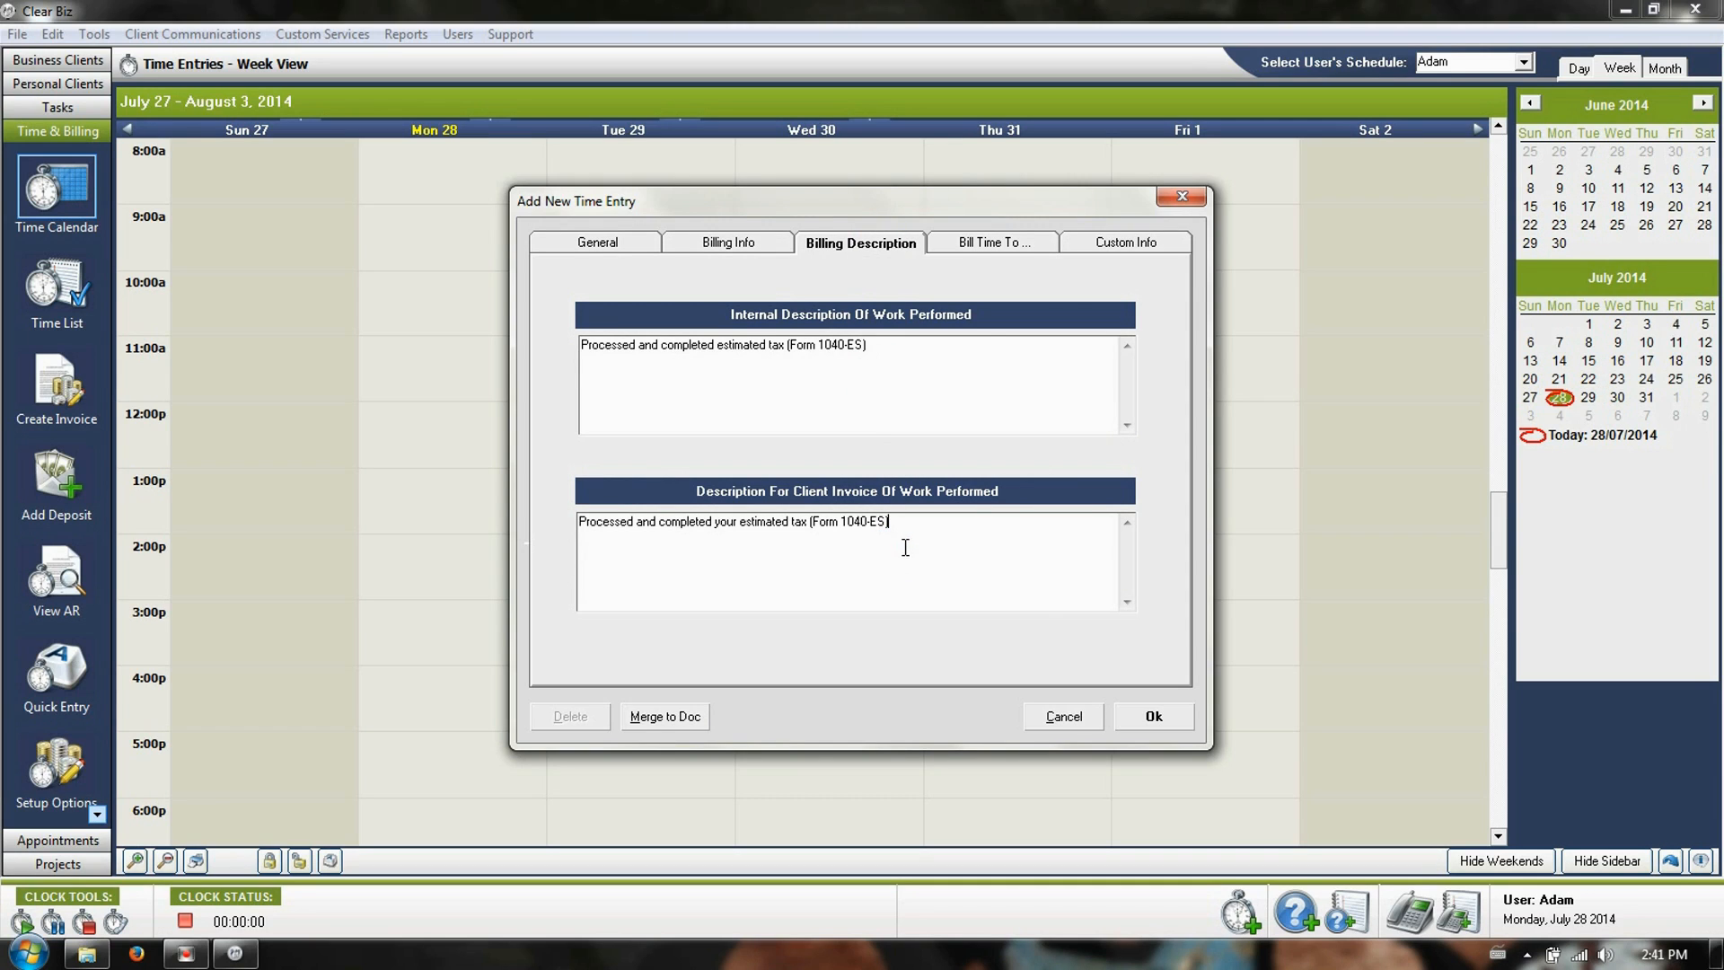
click(654, 242)
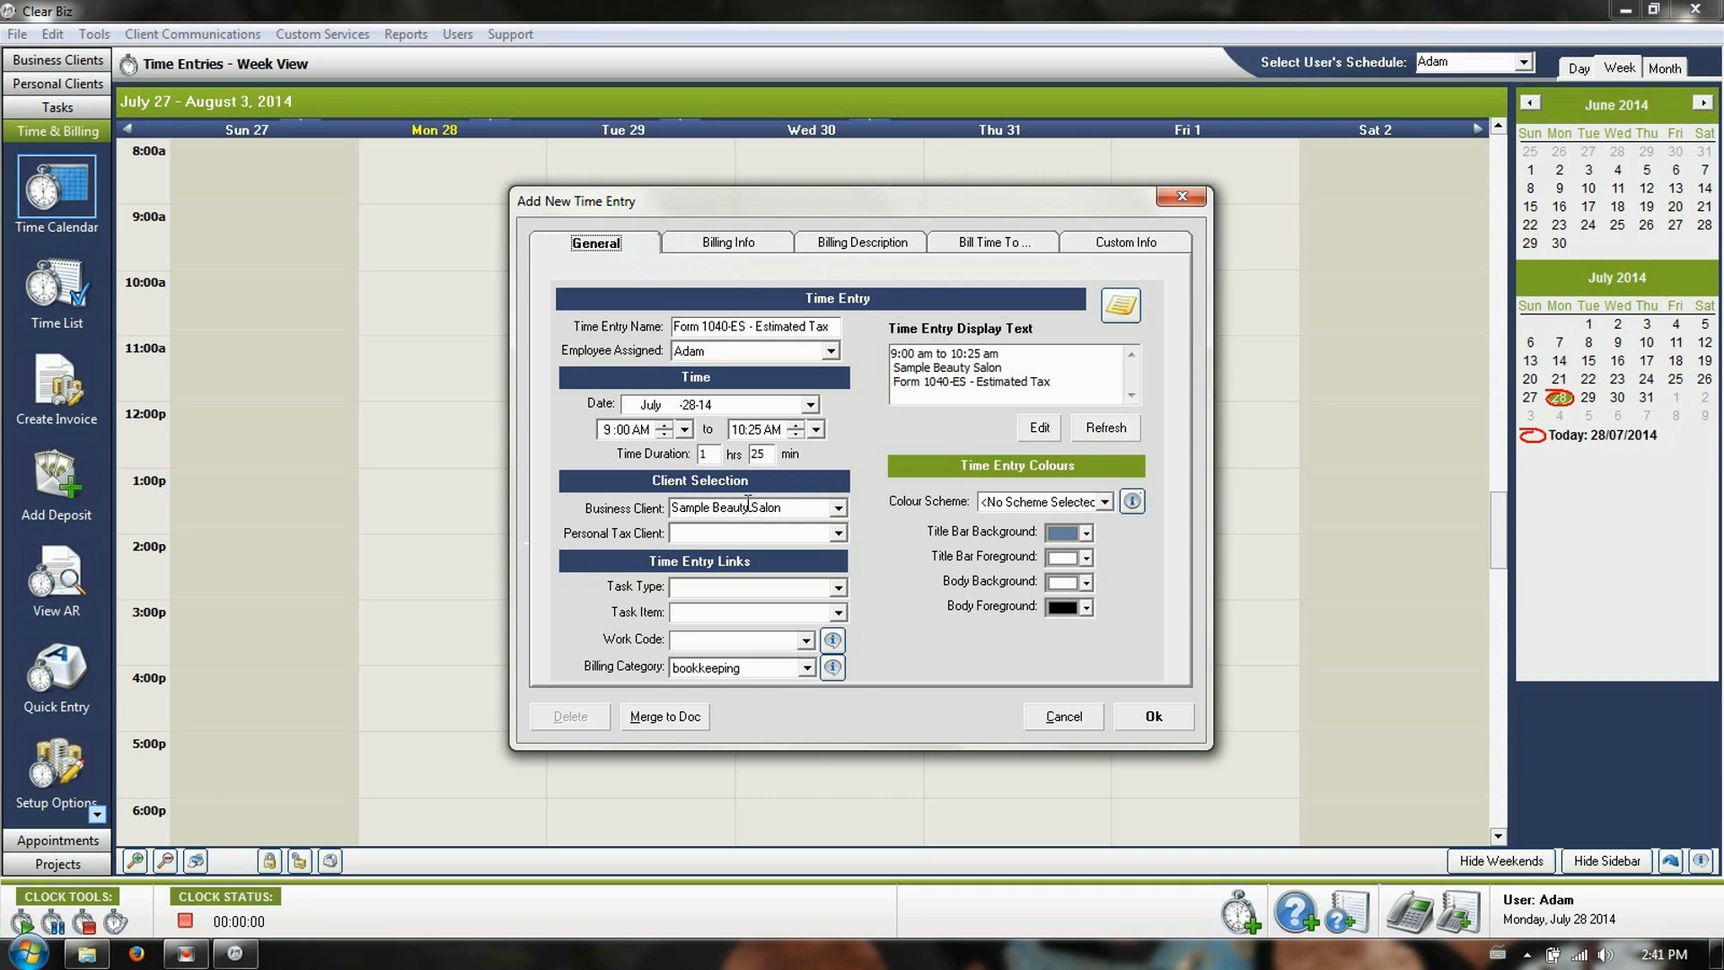
click(987, 244)
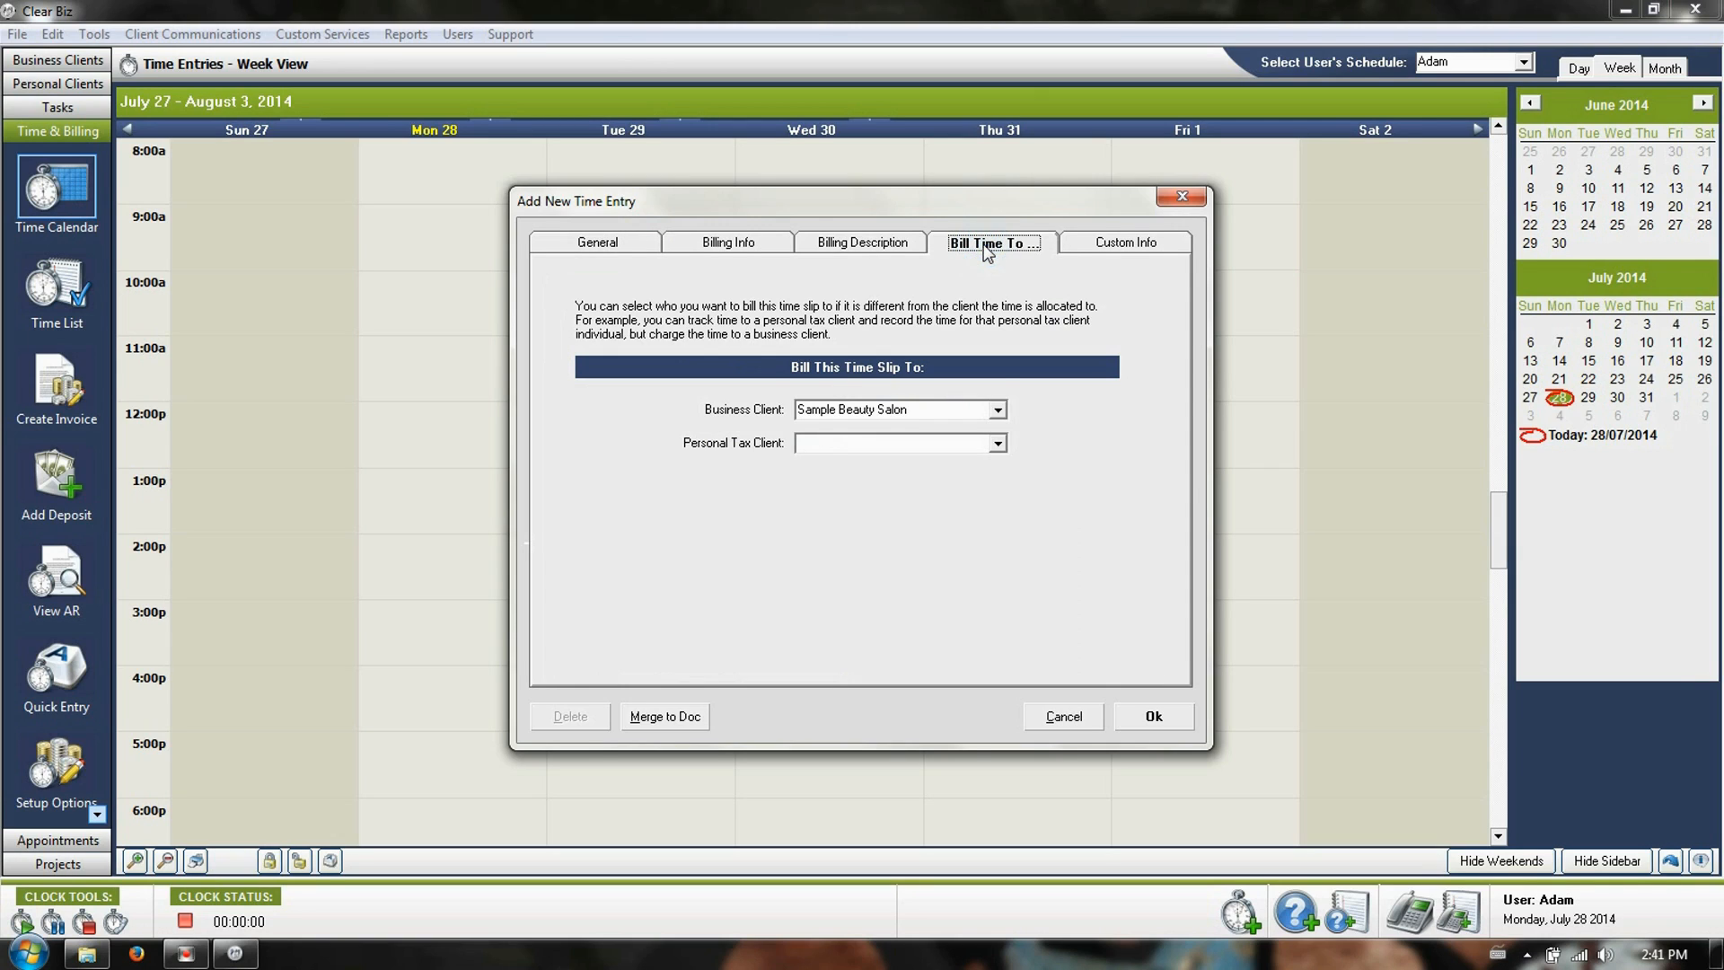
click(997, 409)
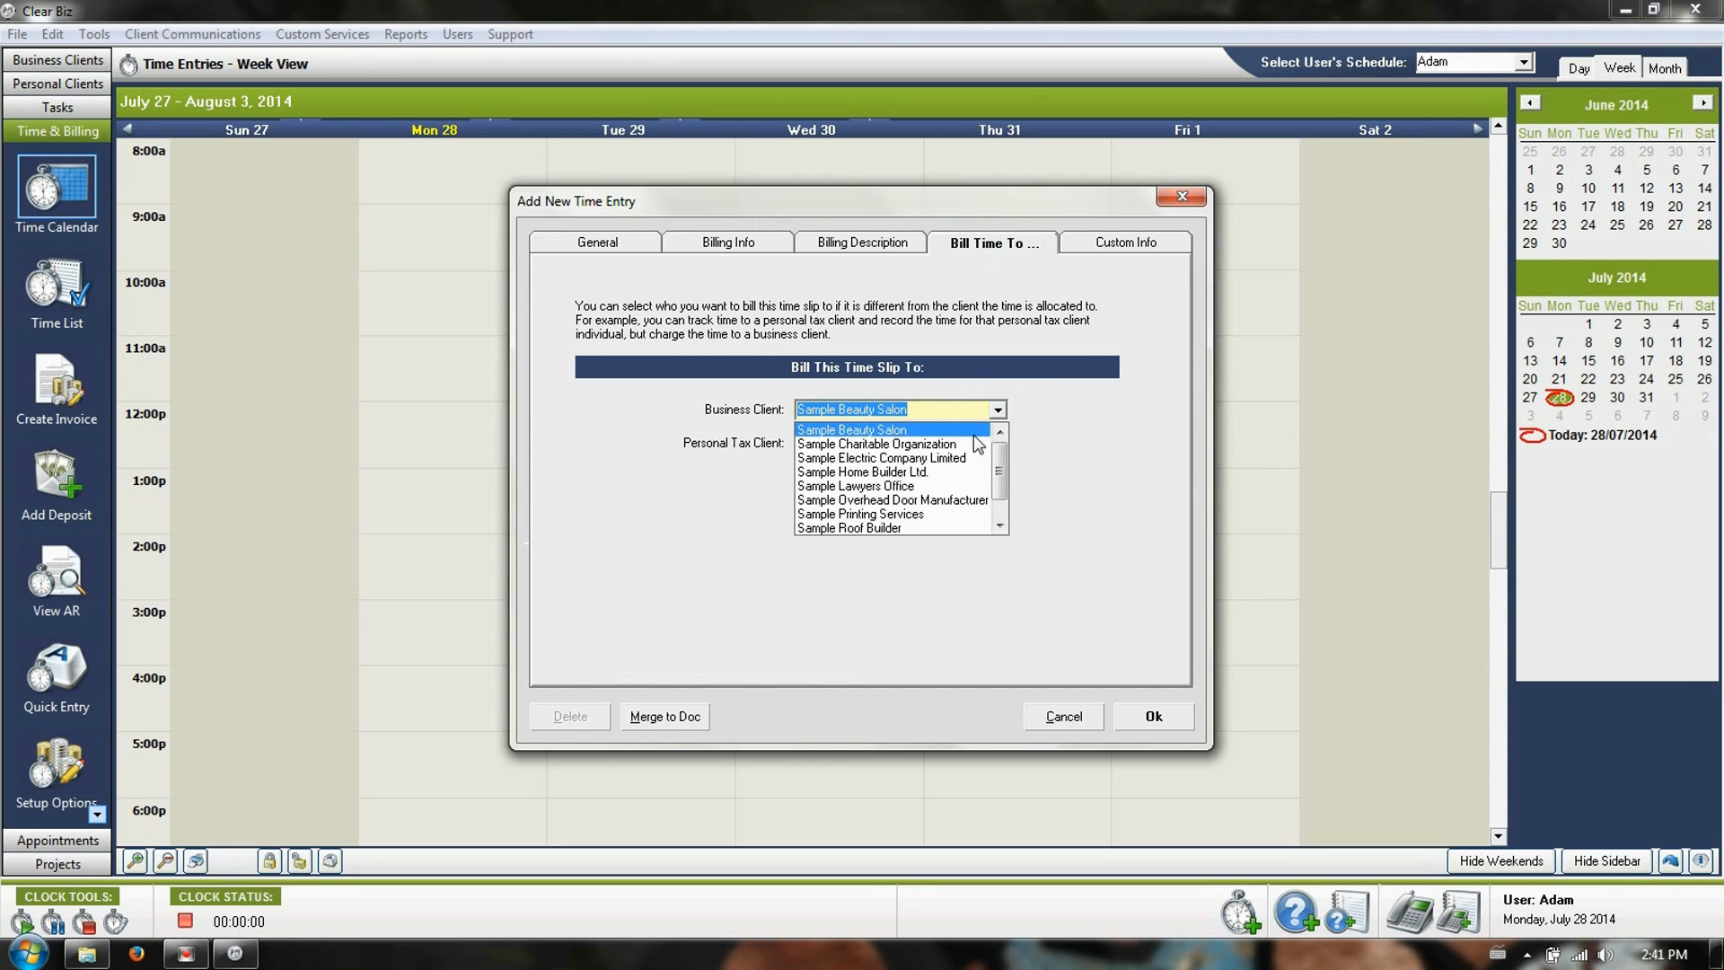
click(1118, 406)
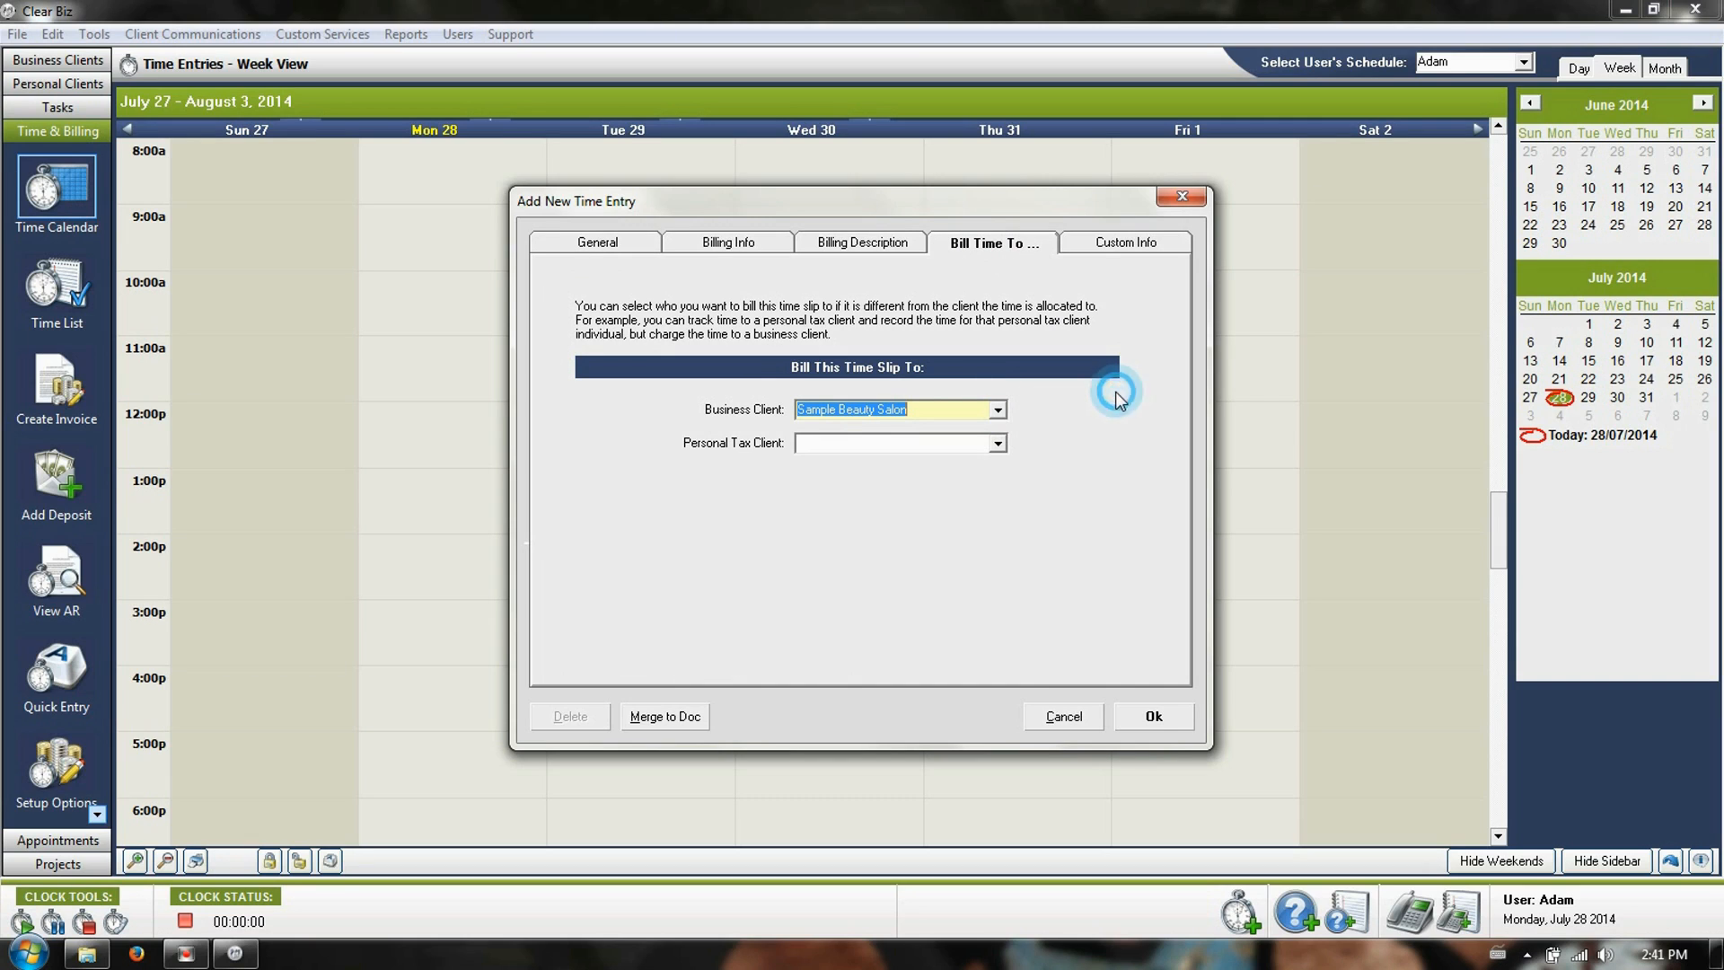
click(1152, 715)
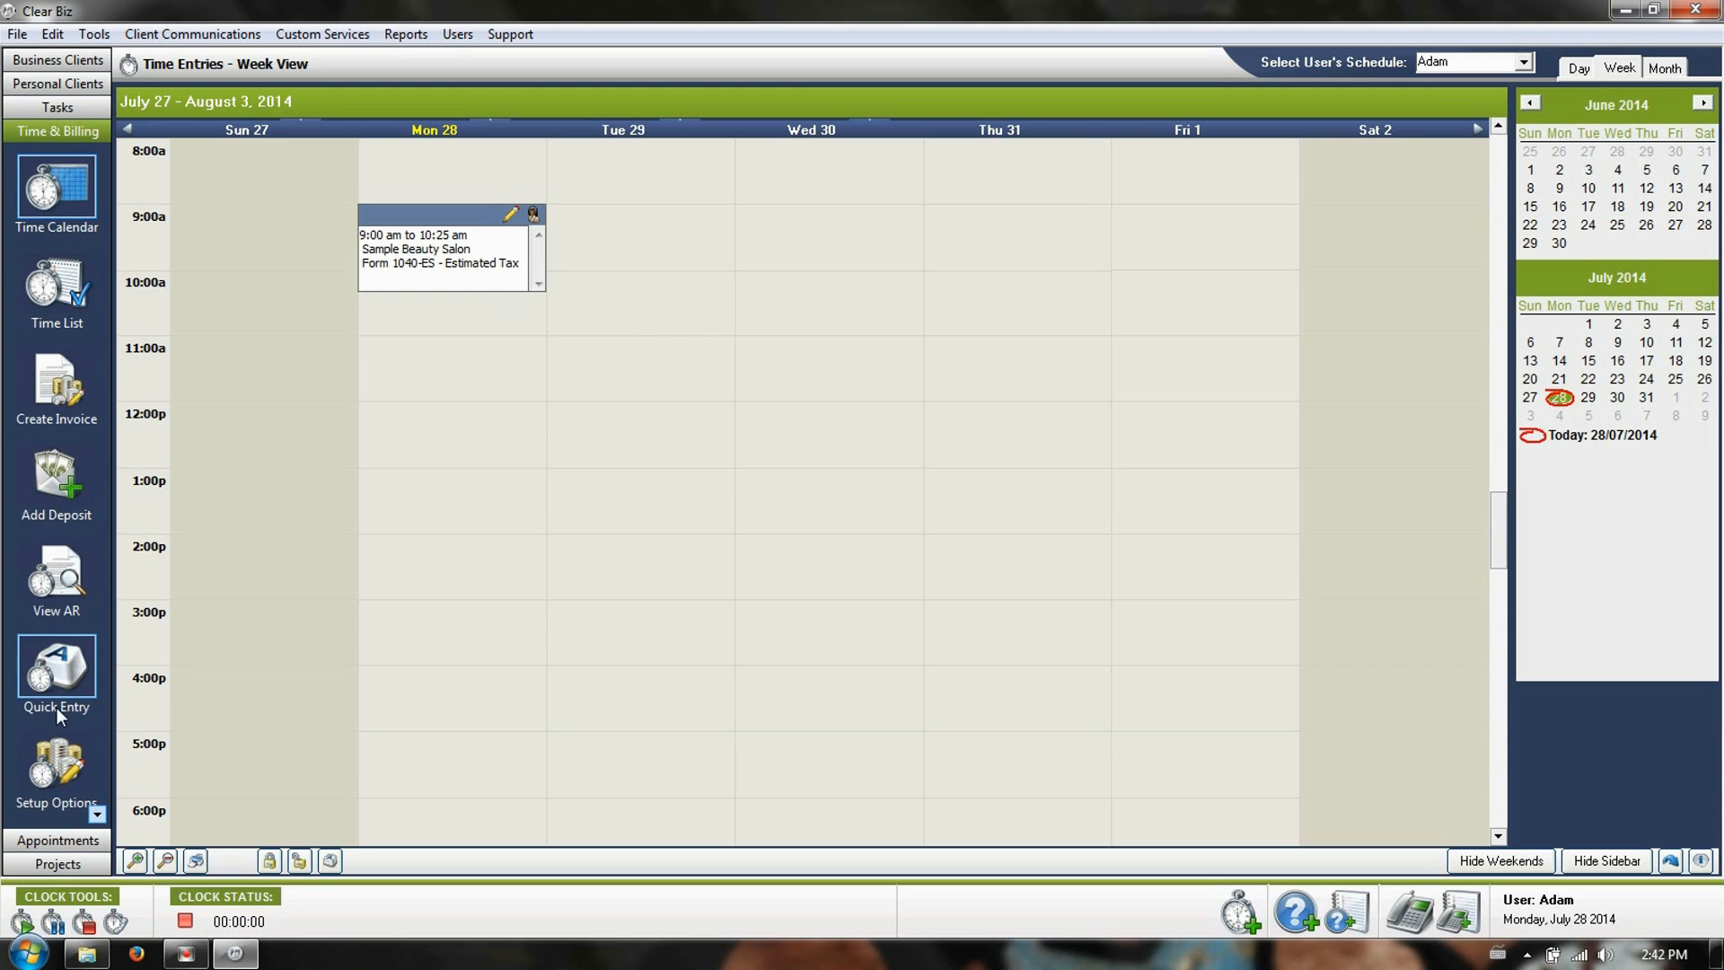
- Open a quick time slip entry and set its start time to 10:00 AM and its duration to 1 hour 45 minutes
click(64, 683)
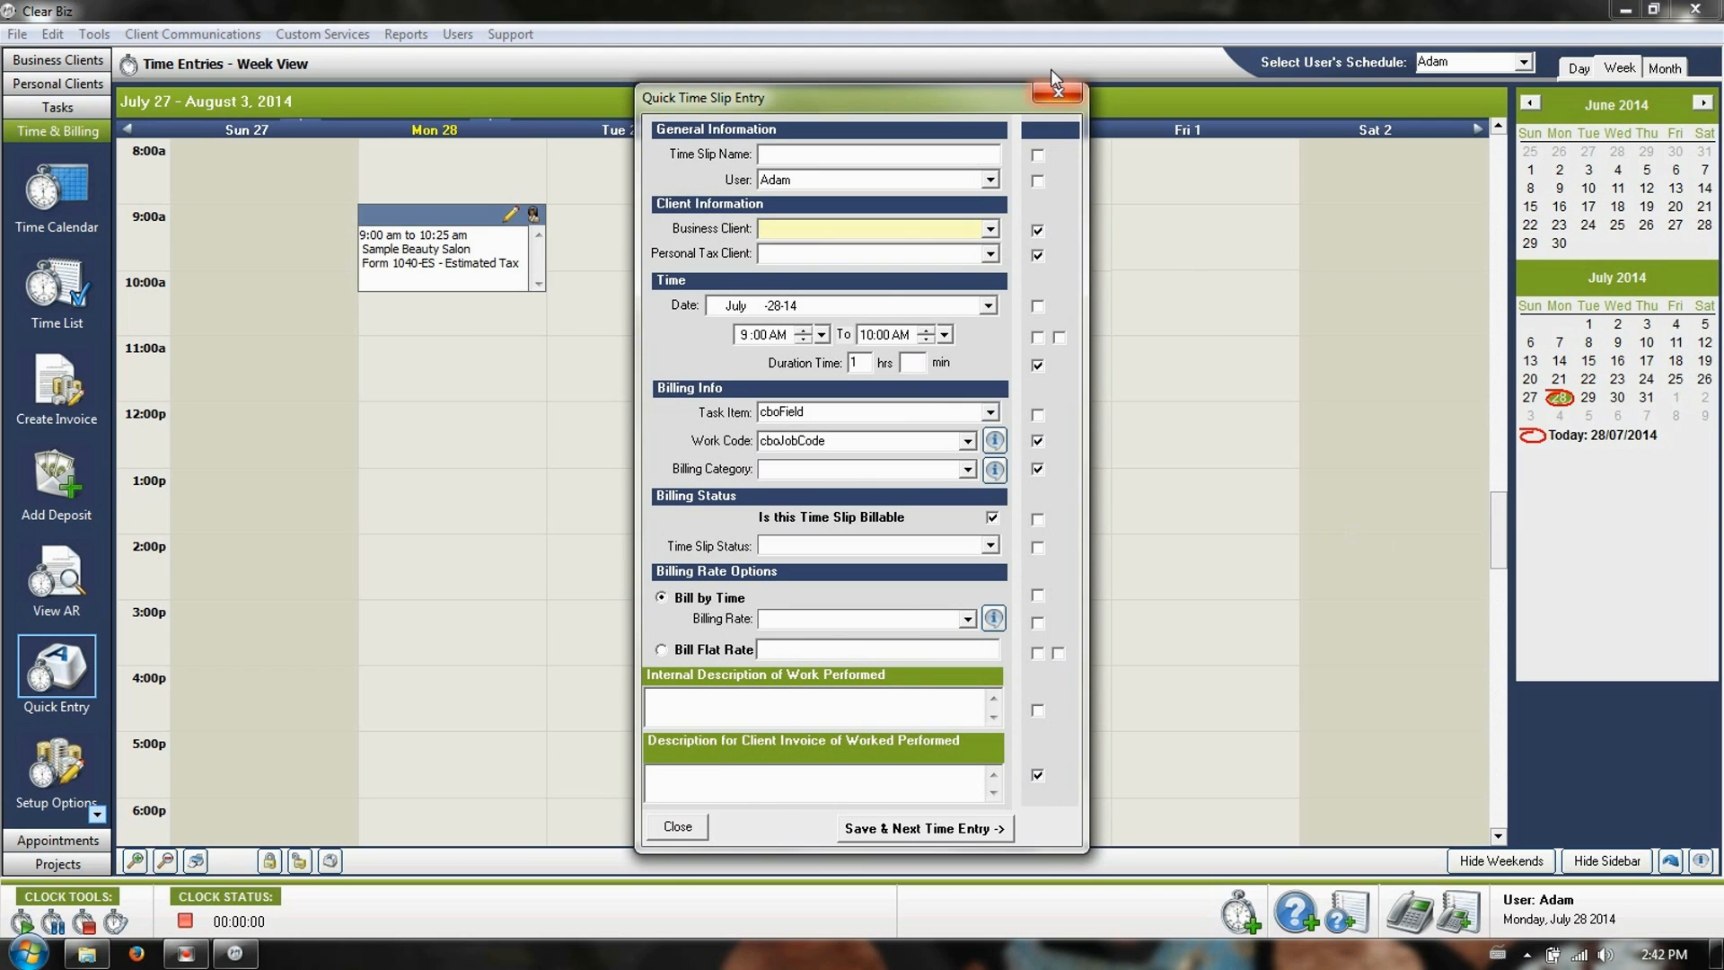
drag(909, 91, 902, 80)
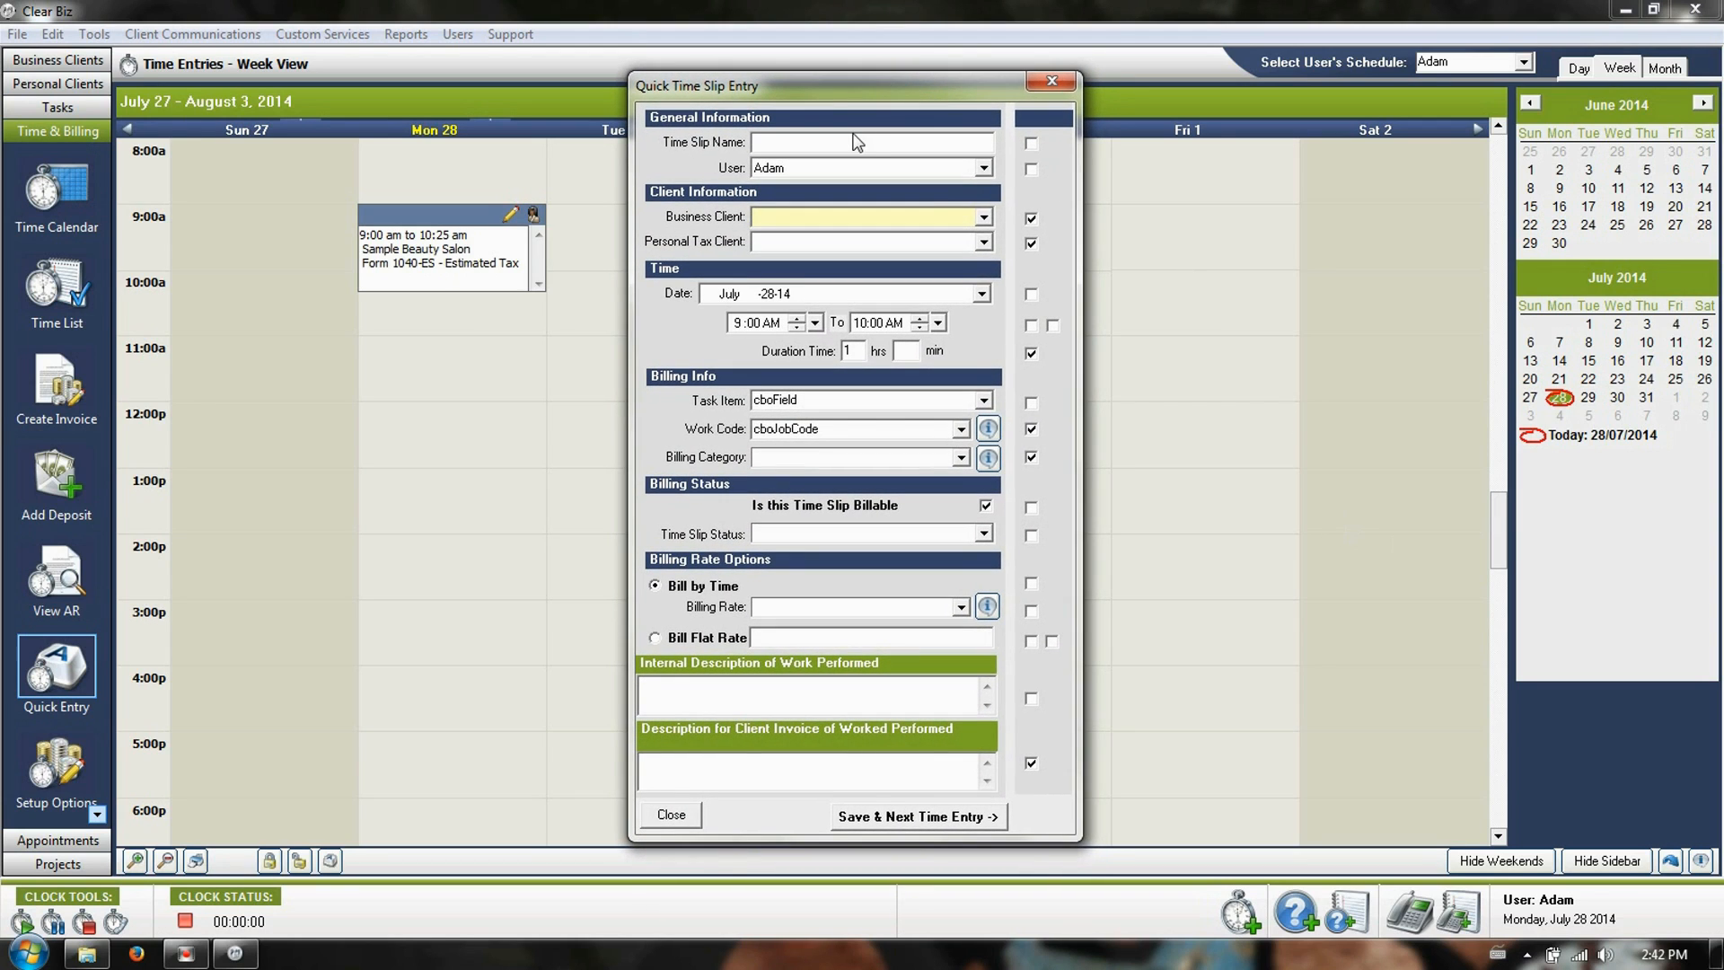
click(737, 323)
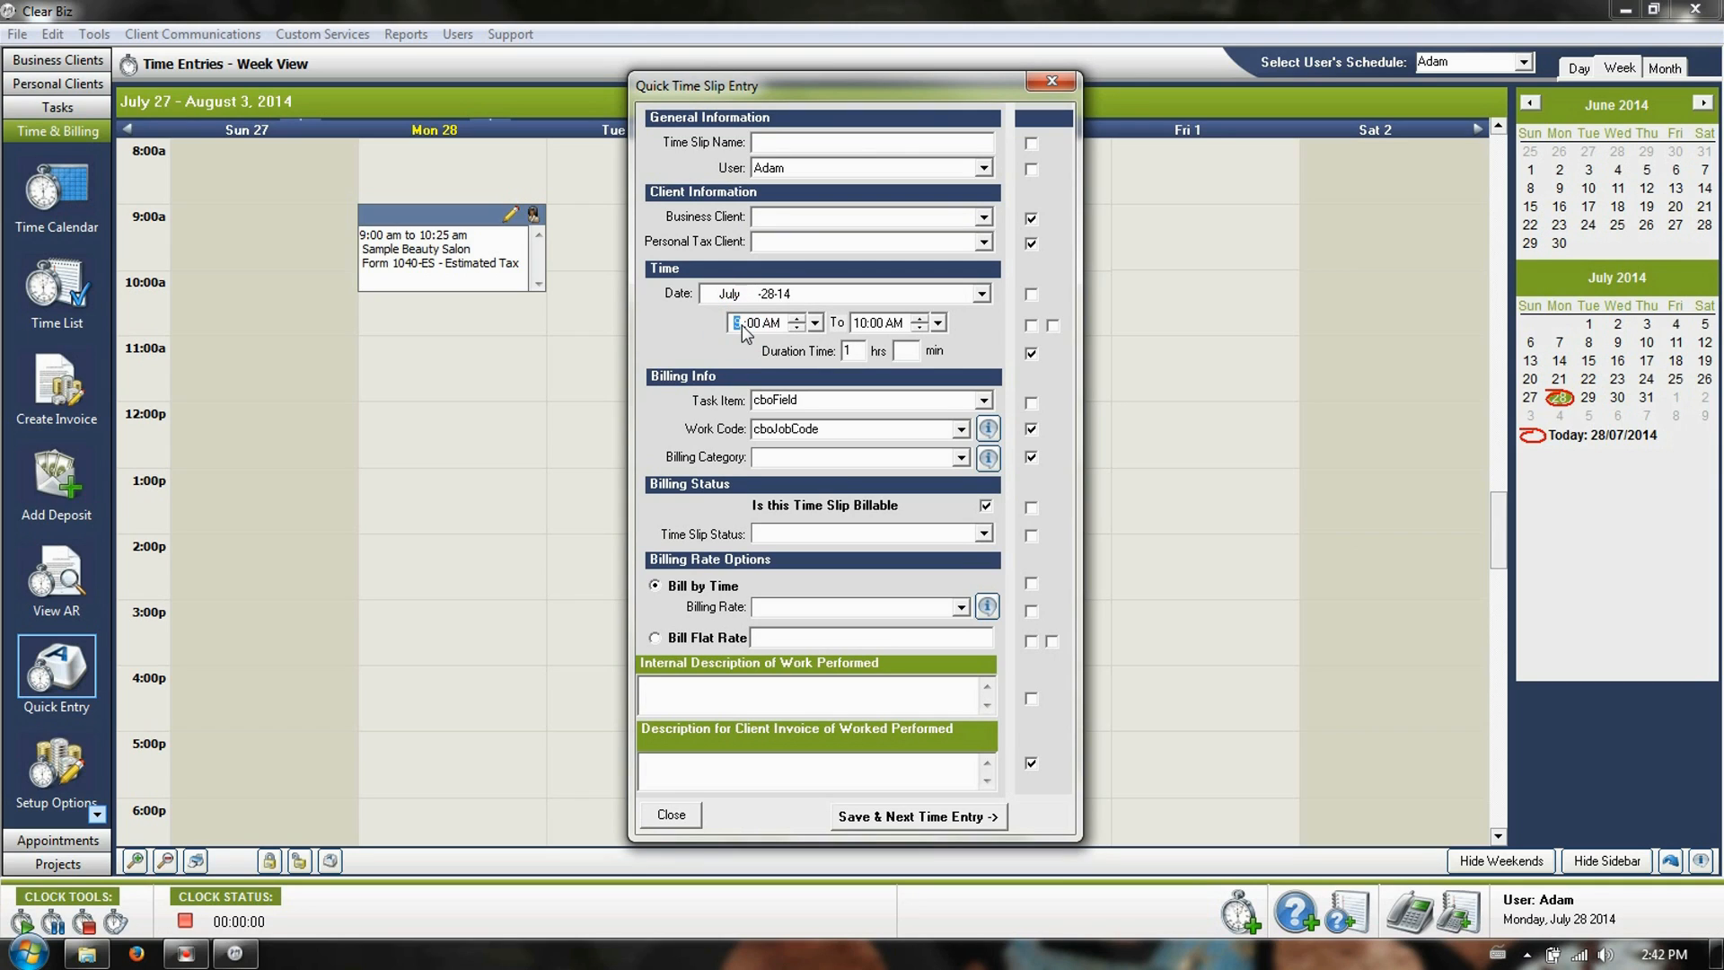
text(10)
click(908, 351)
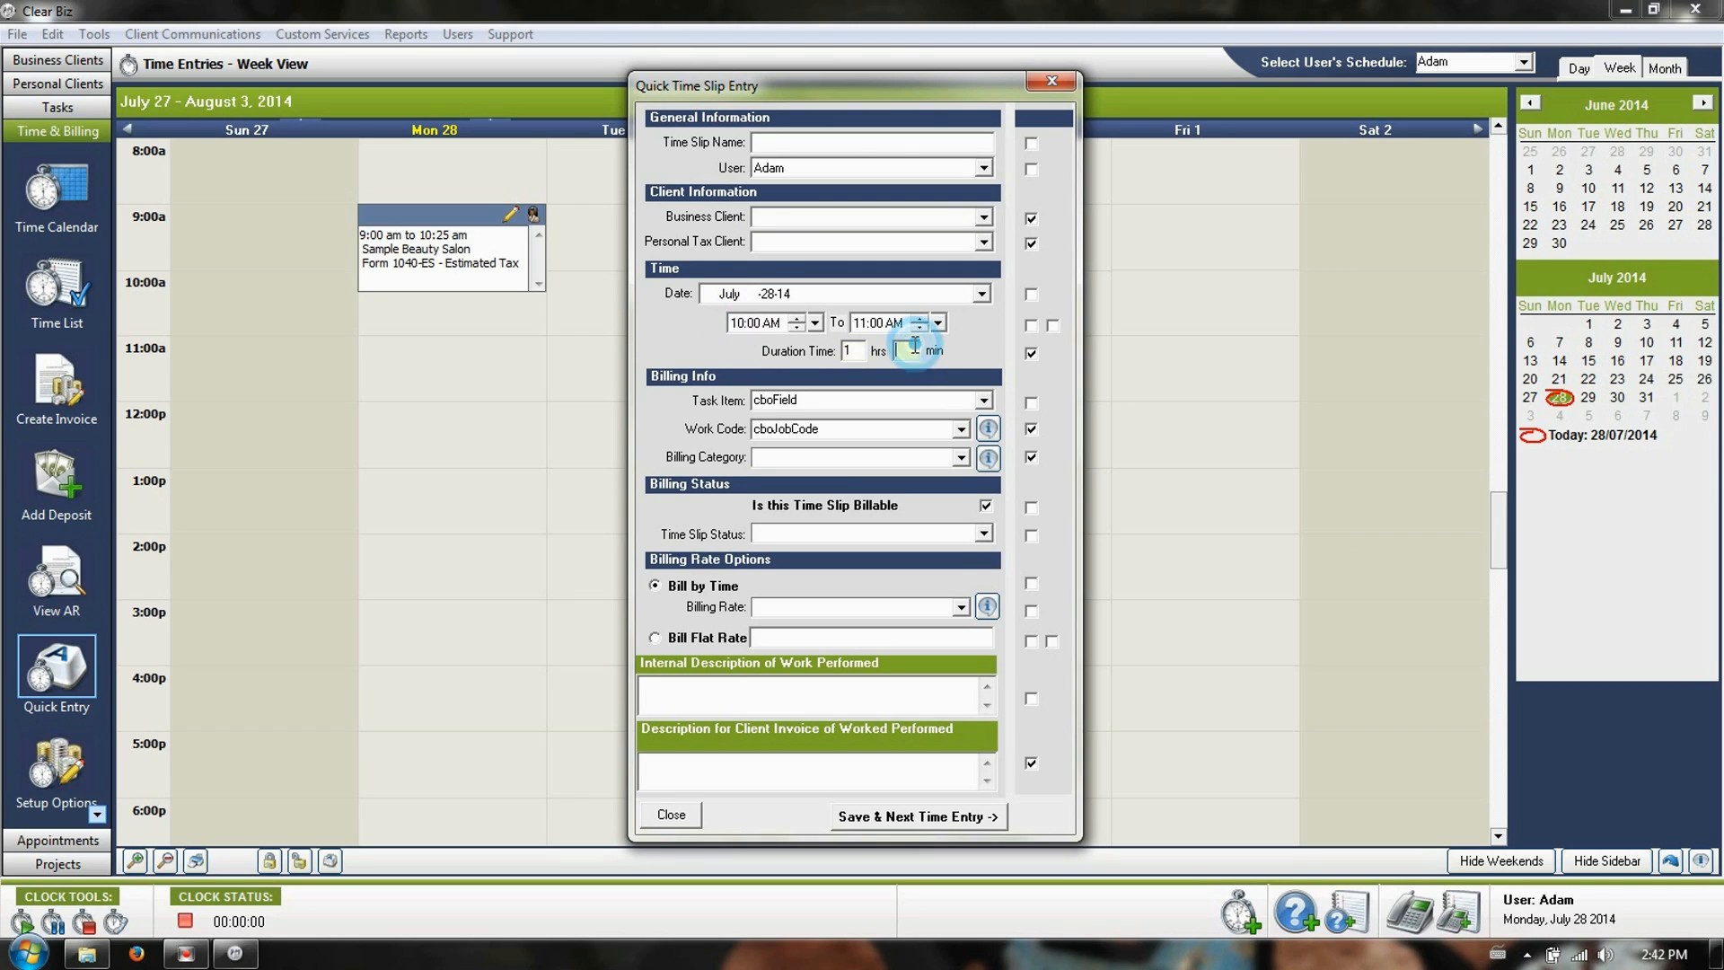
text(45)
key(Tab)
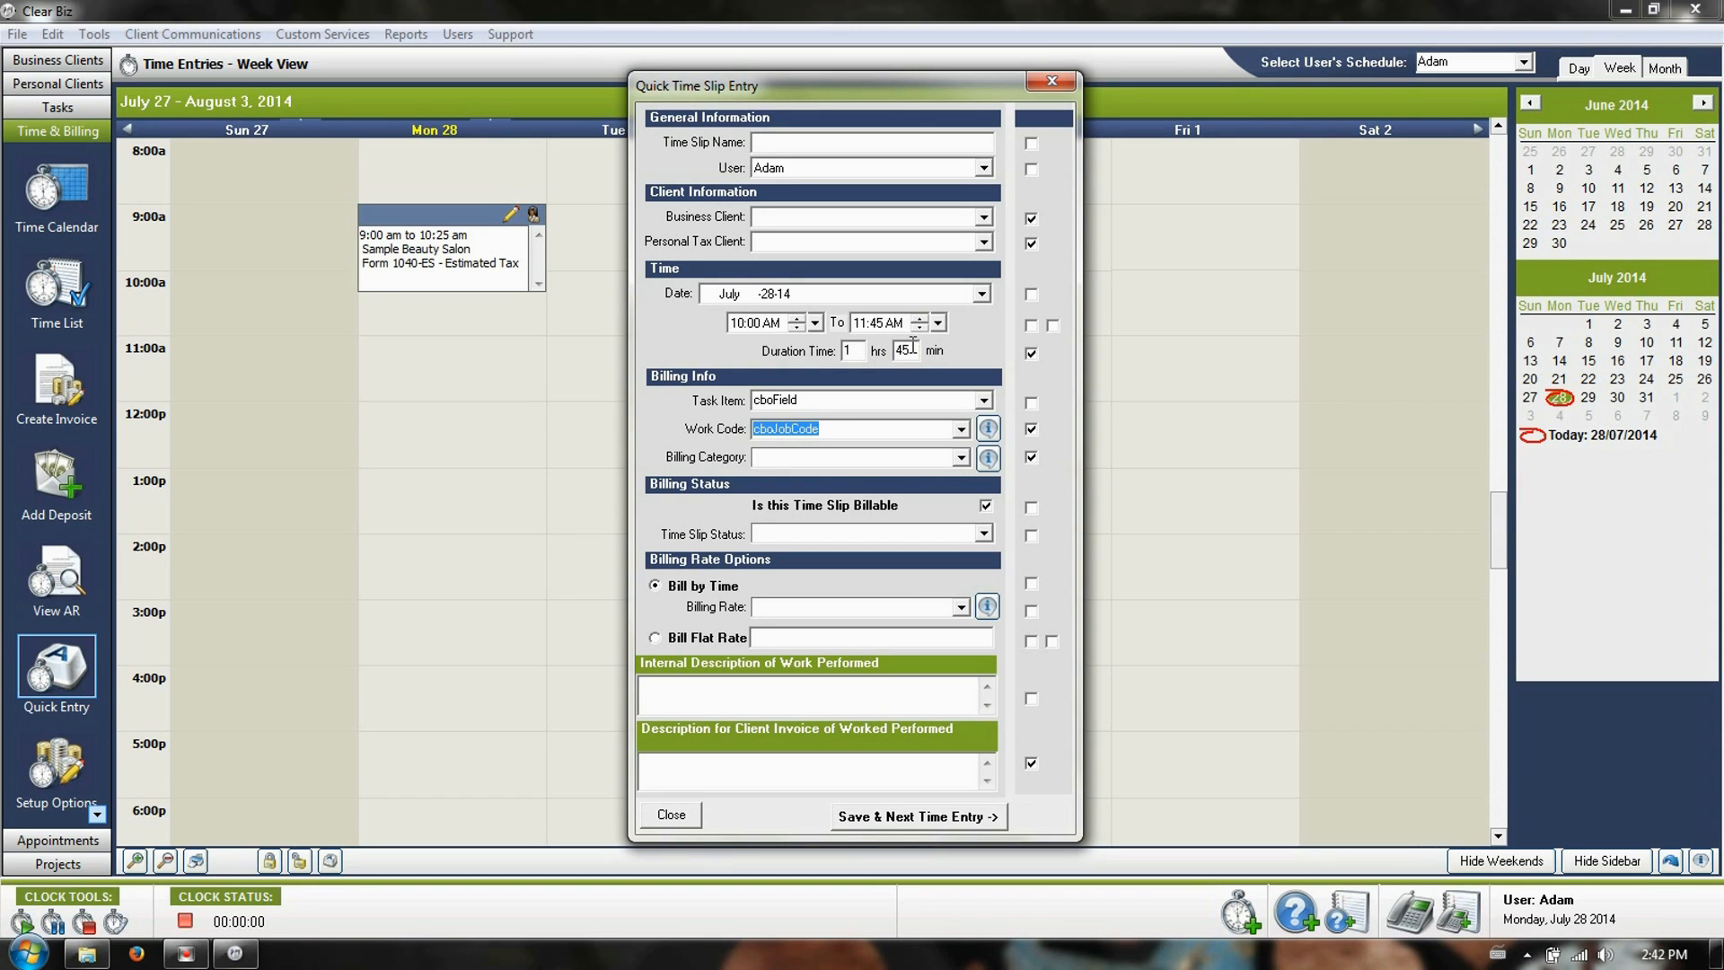
- Assign the quick time slip to business client Sample Home Builder Ltd. with the task item Employee Payroll - Monthly
click(984, 217)
click(841, 282)
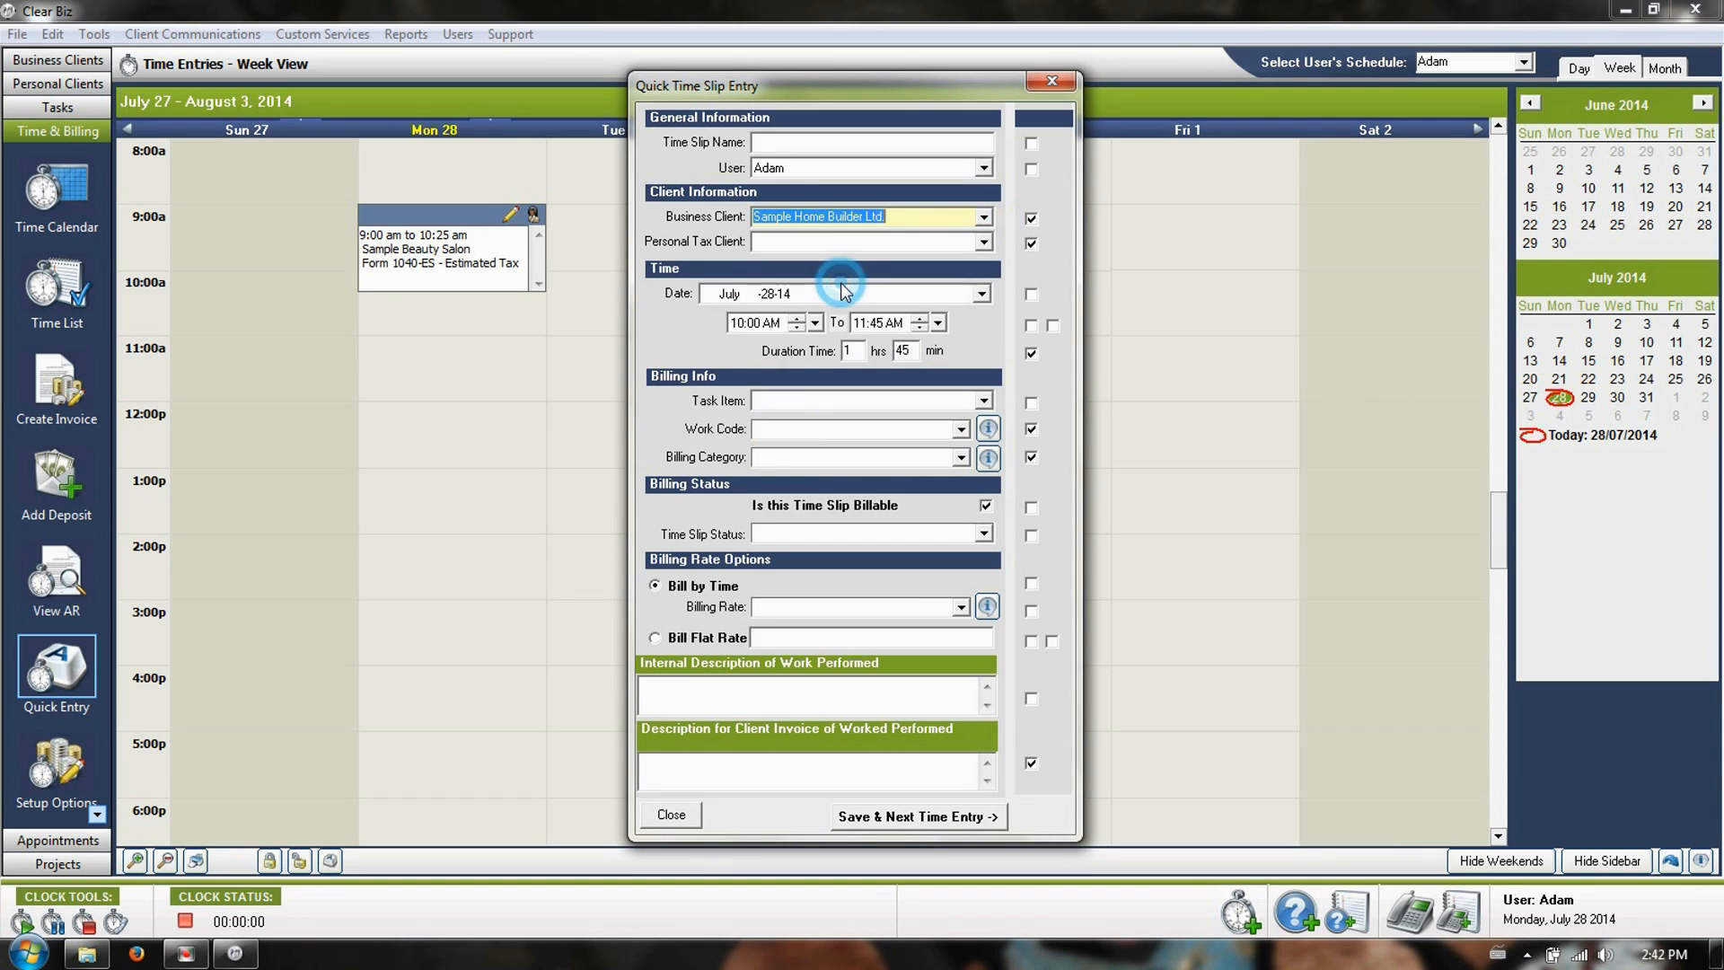
click(984, 401)
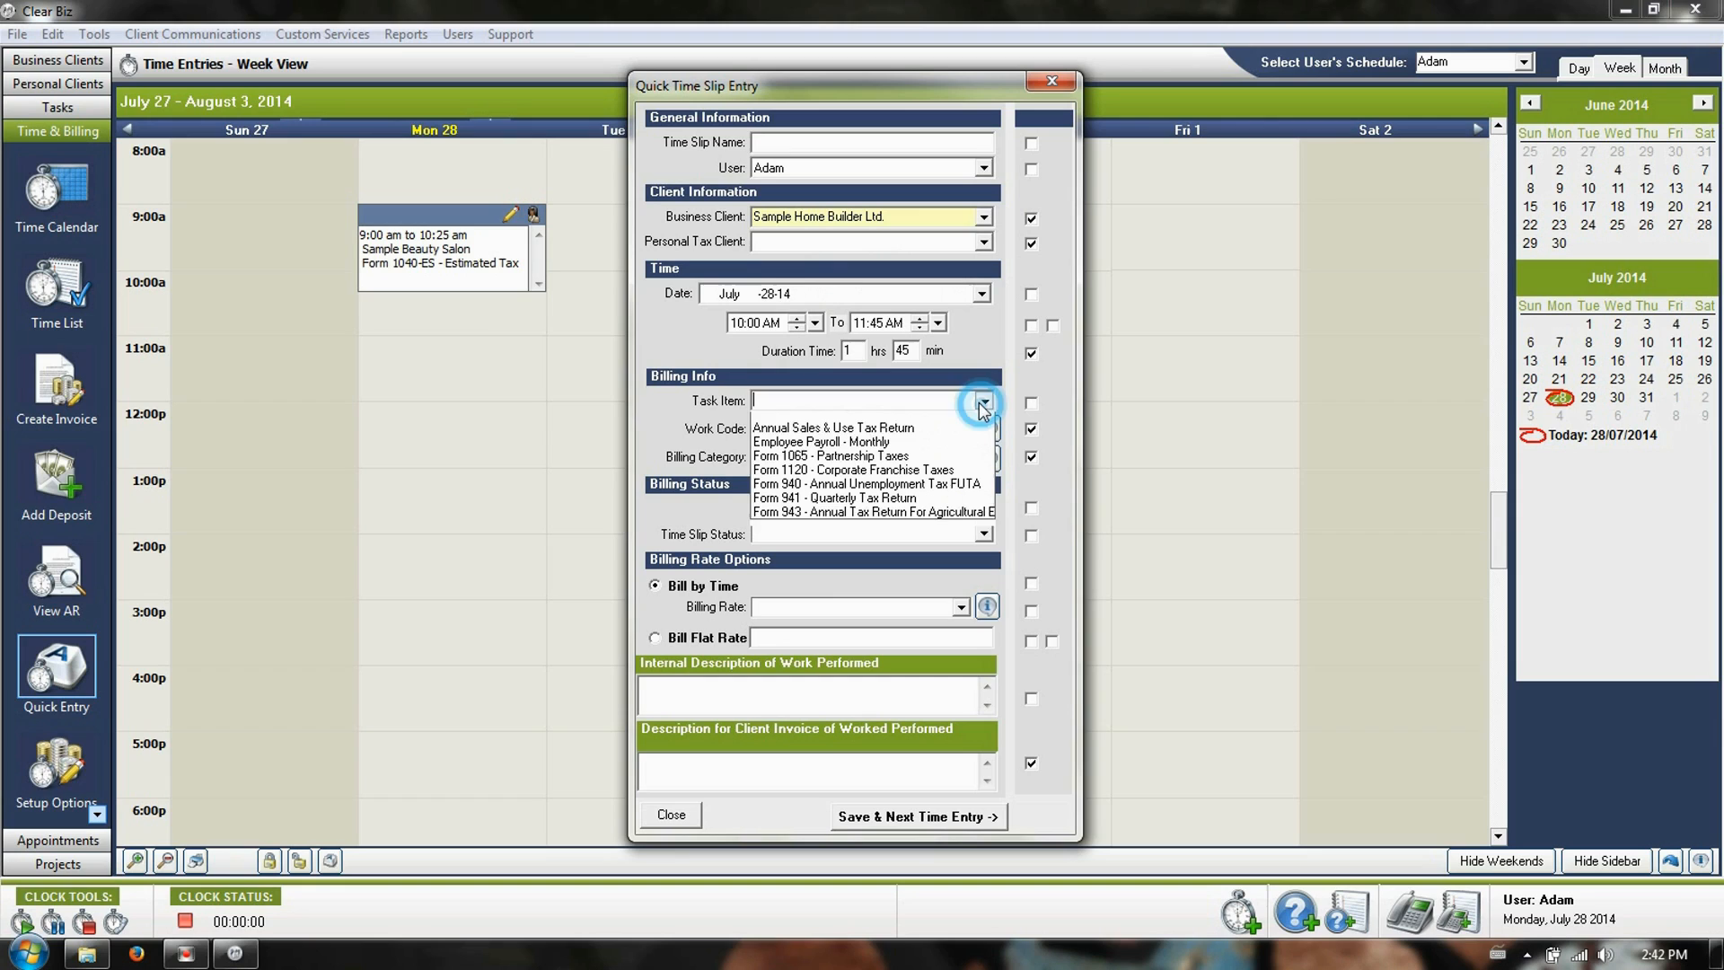
click(889, 446)
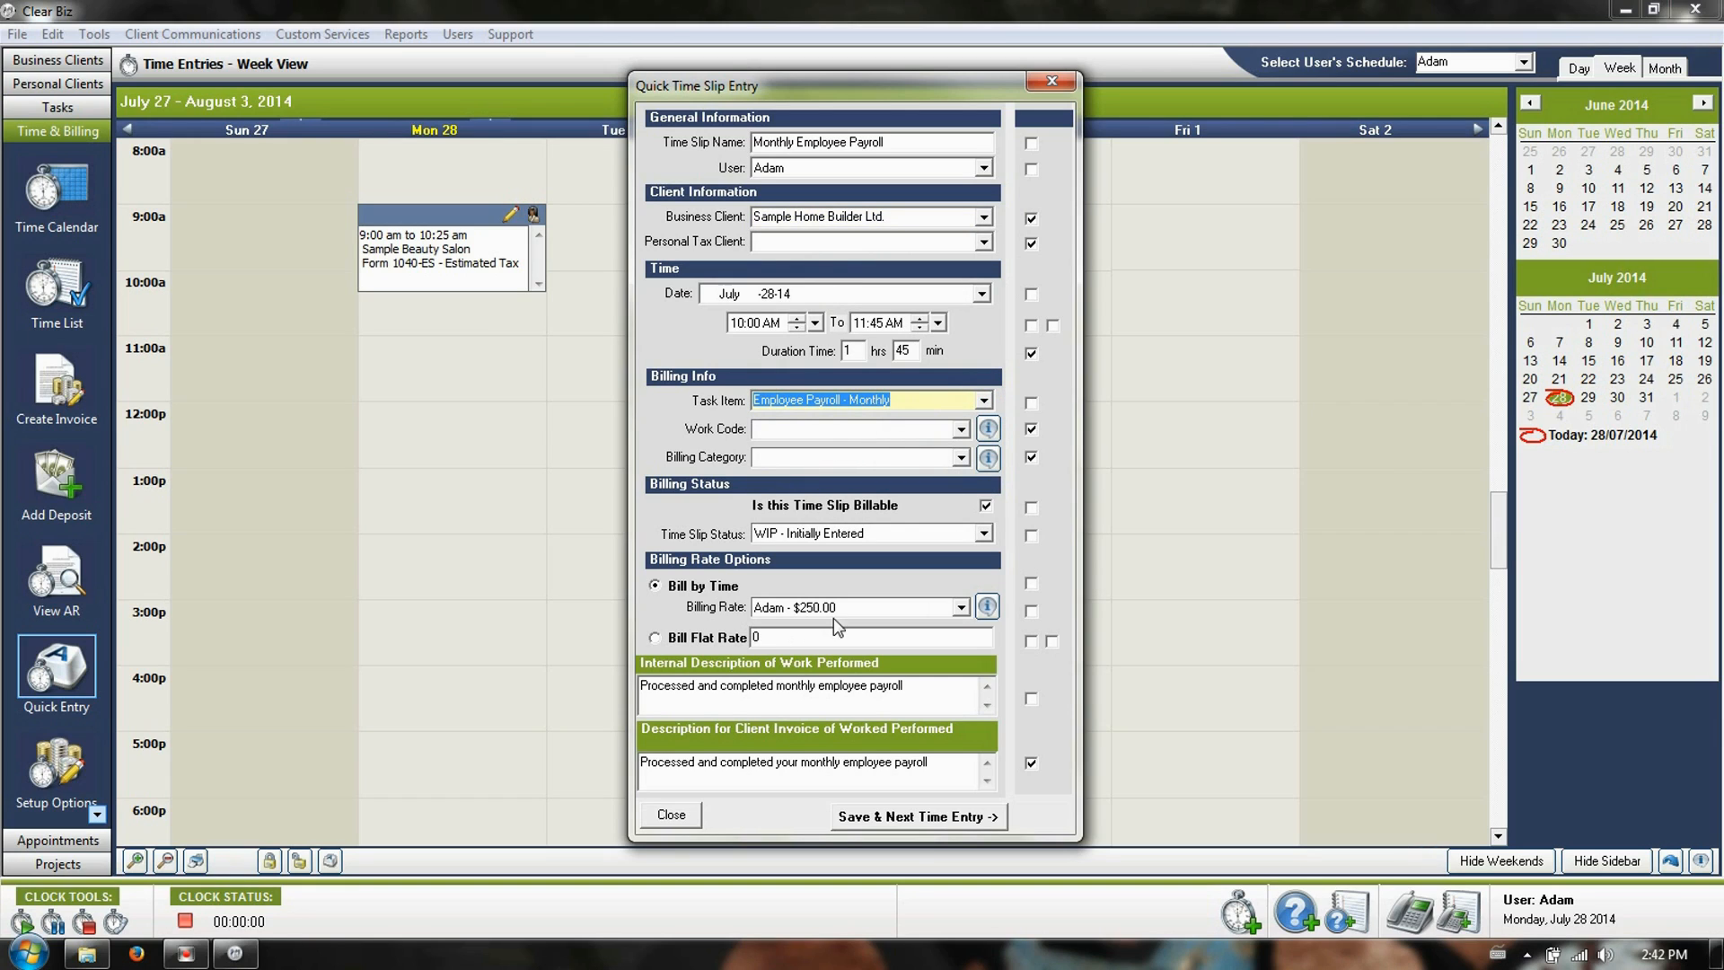
- Enable the checkboxes beside Bill Flat Rate, Internal Description and Time Slip Name, and save the slip to continue with another entry
click(1031, 641)
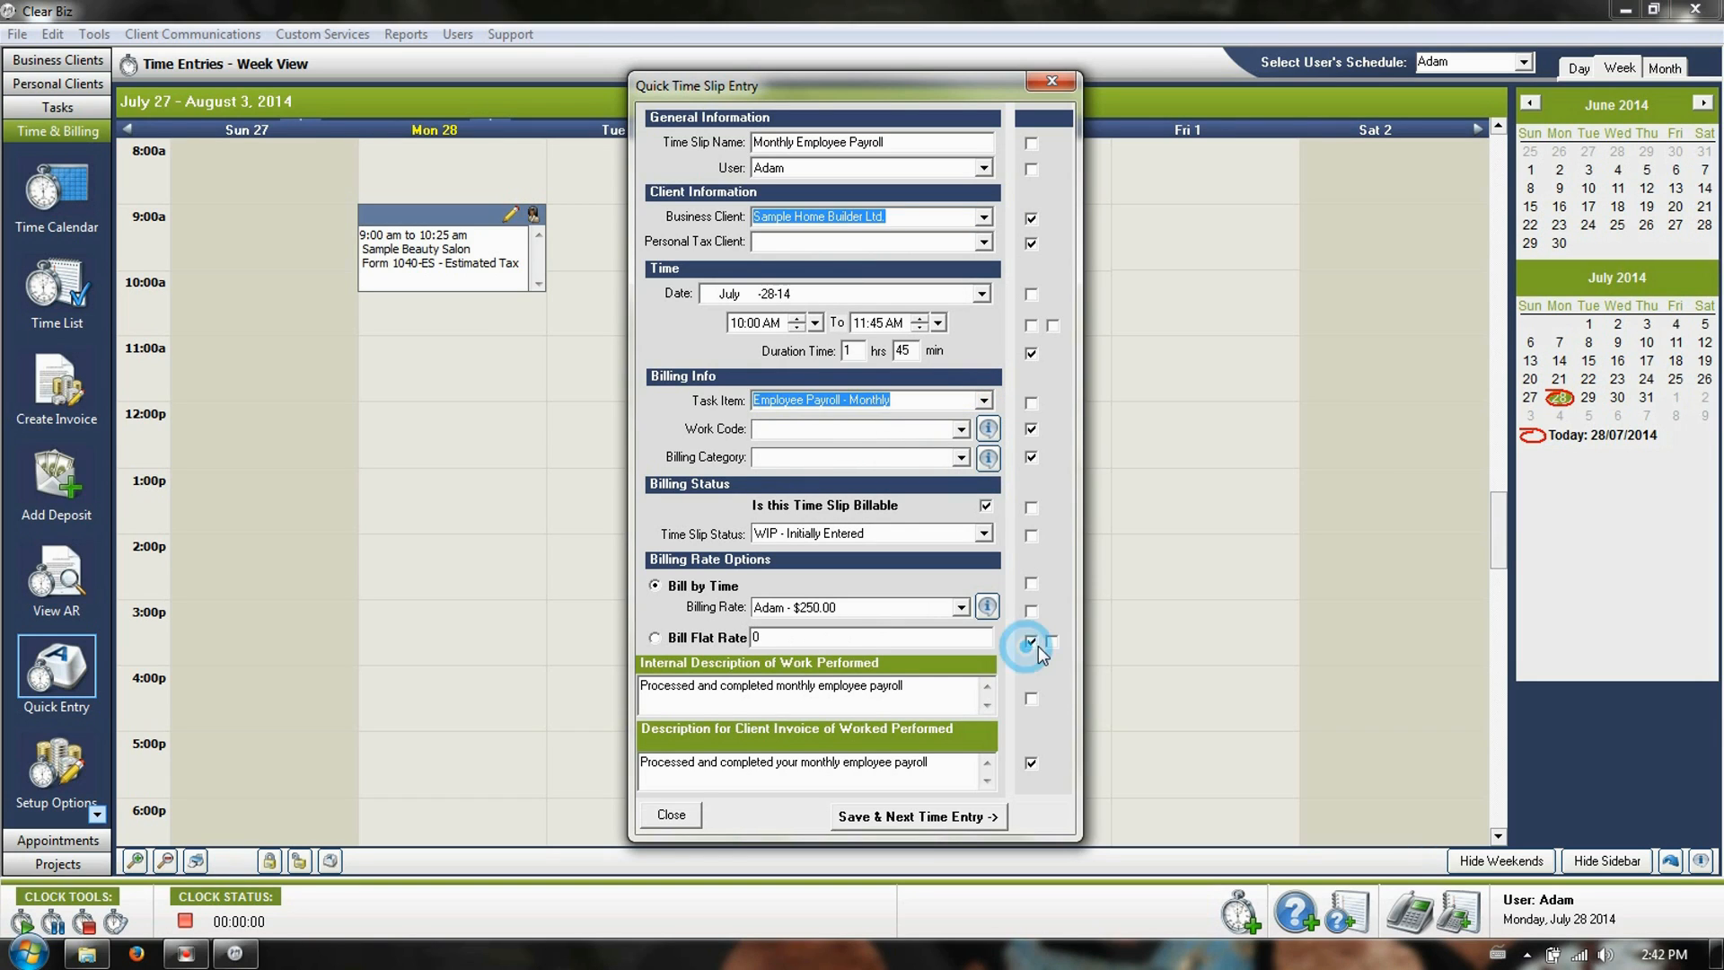
click(1032, 697)
click(1031, 143)
click(880, 817)
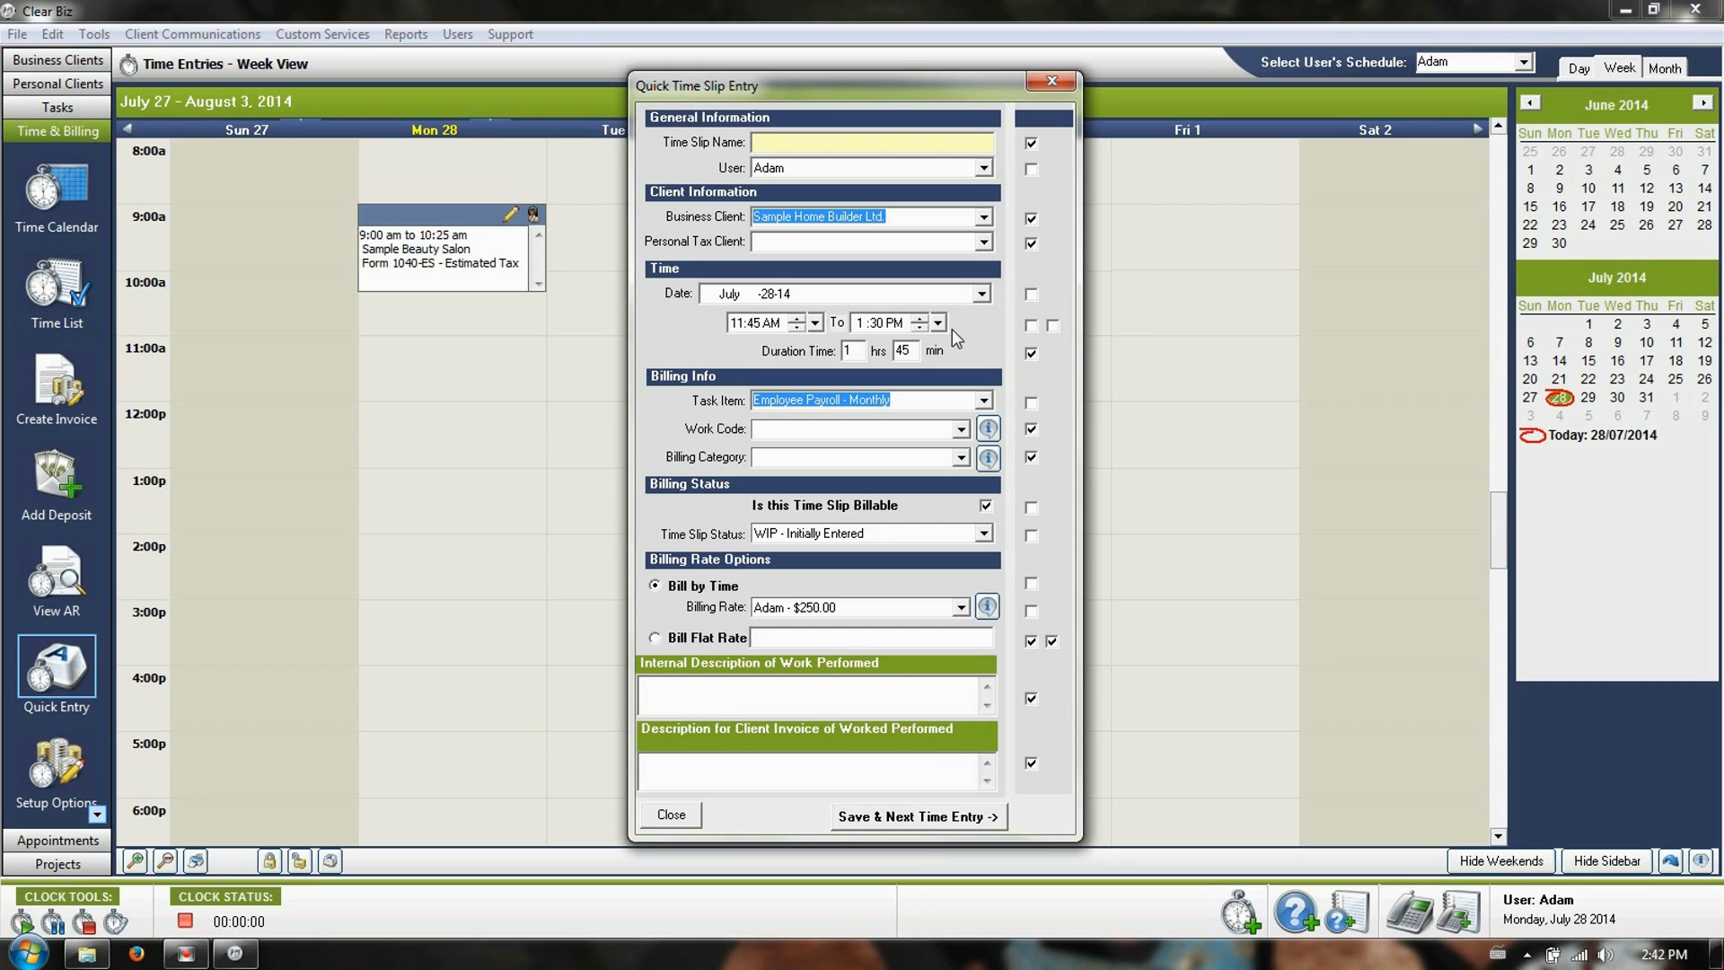
- Fill in the second time slip for Sample Overhead Door Manufacturer, named "test", with its duration reduced to 1 hour
click(984, 217)
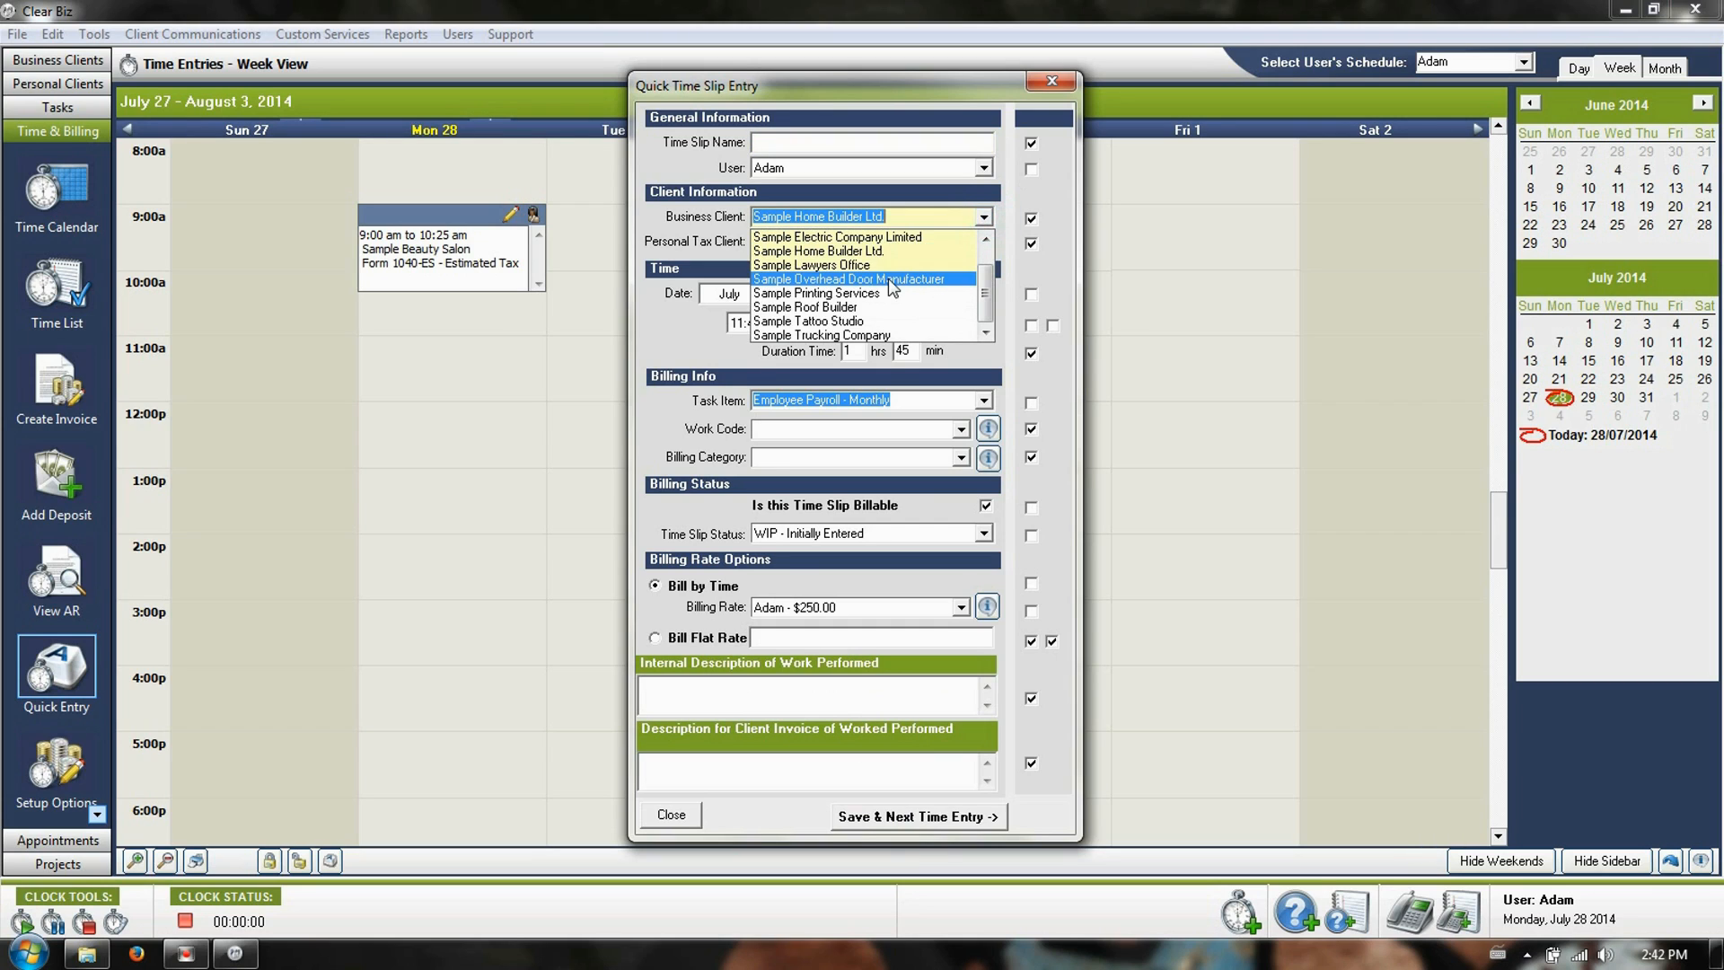
click(884, 273)
click(811, 144)
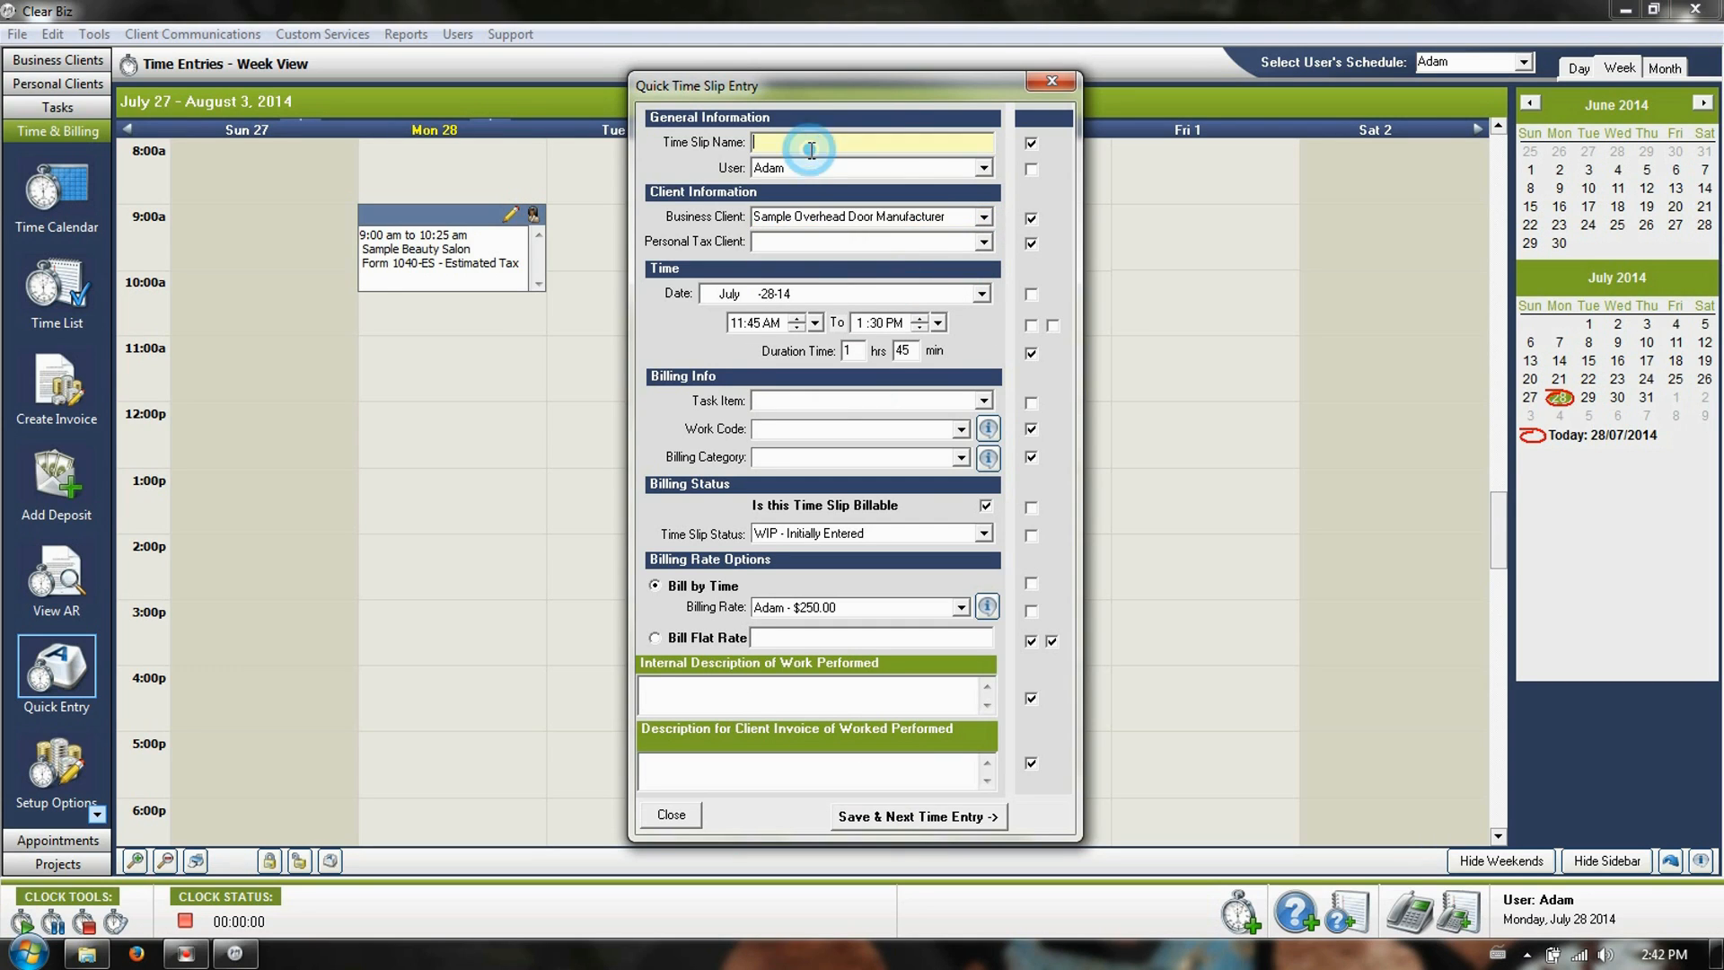
text(test)
click(916, 352)
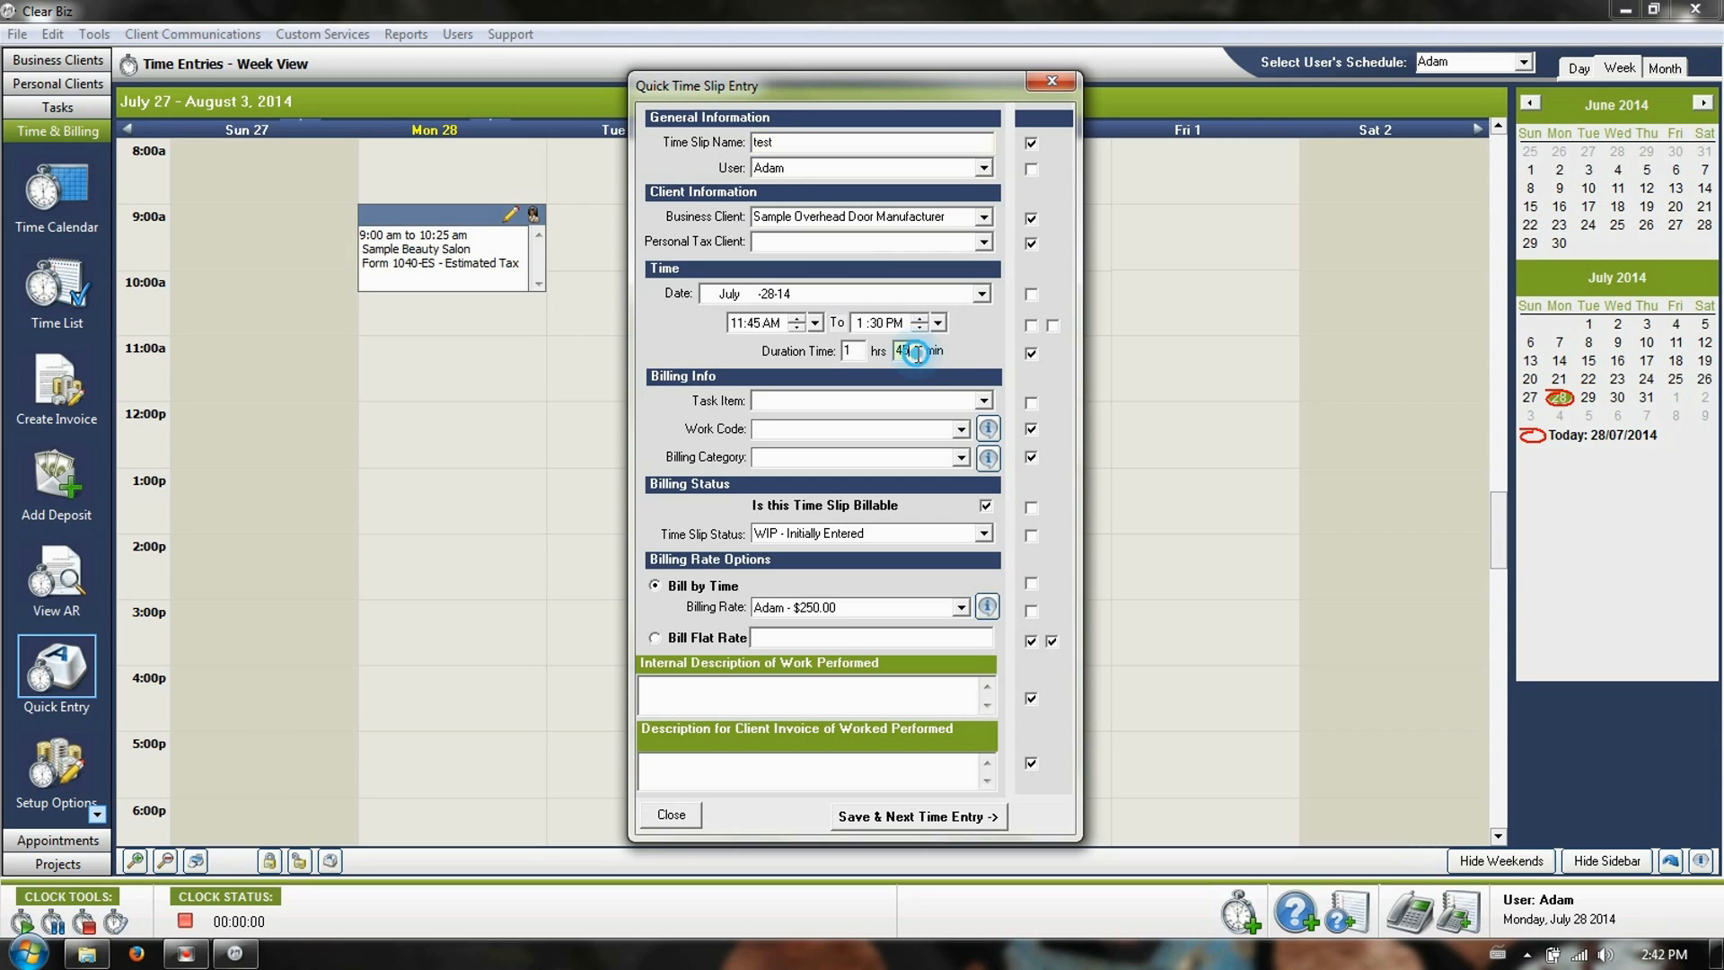
key(BackSpace)
key(BackSpace)
key(Tab)
- Set the slip's billing rate to test2 - $150.00 and its client invoice description to "testing", save it and close quick entry
click(924, 606)
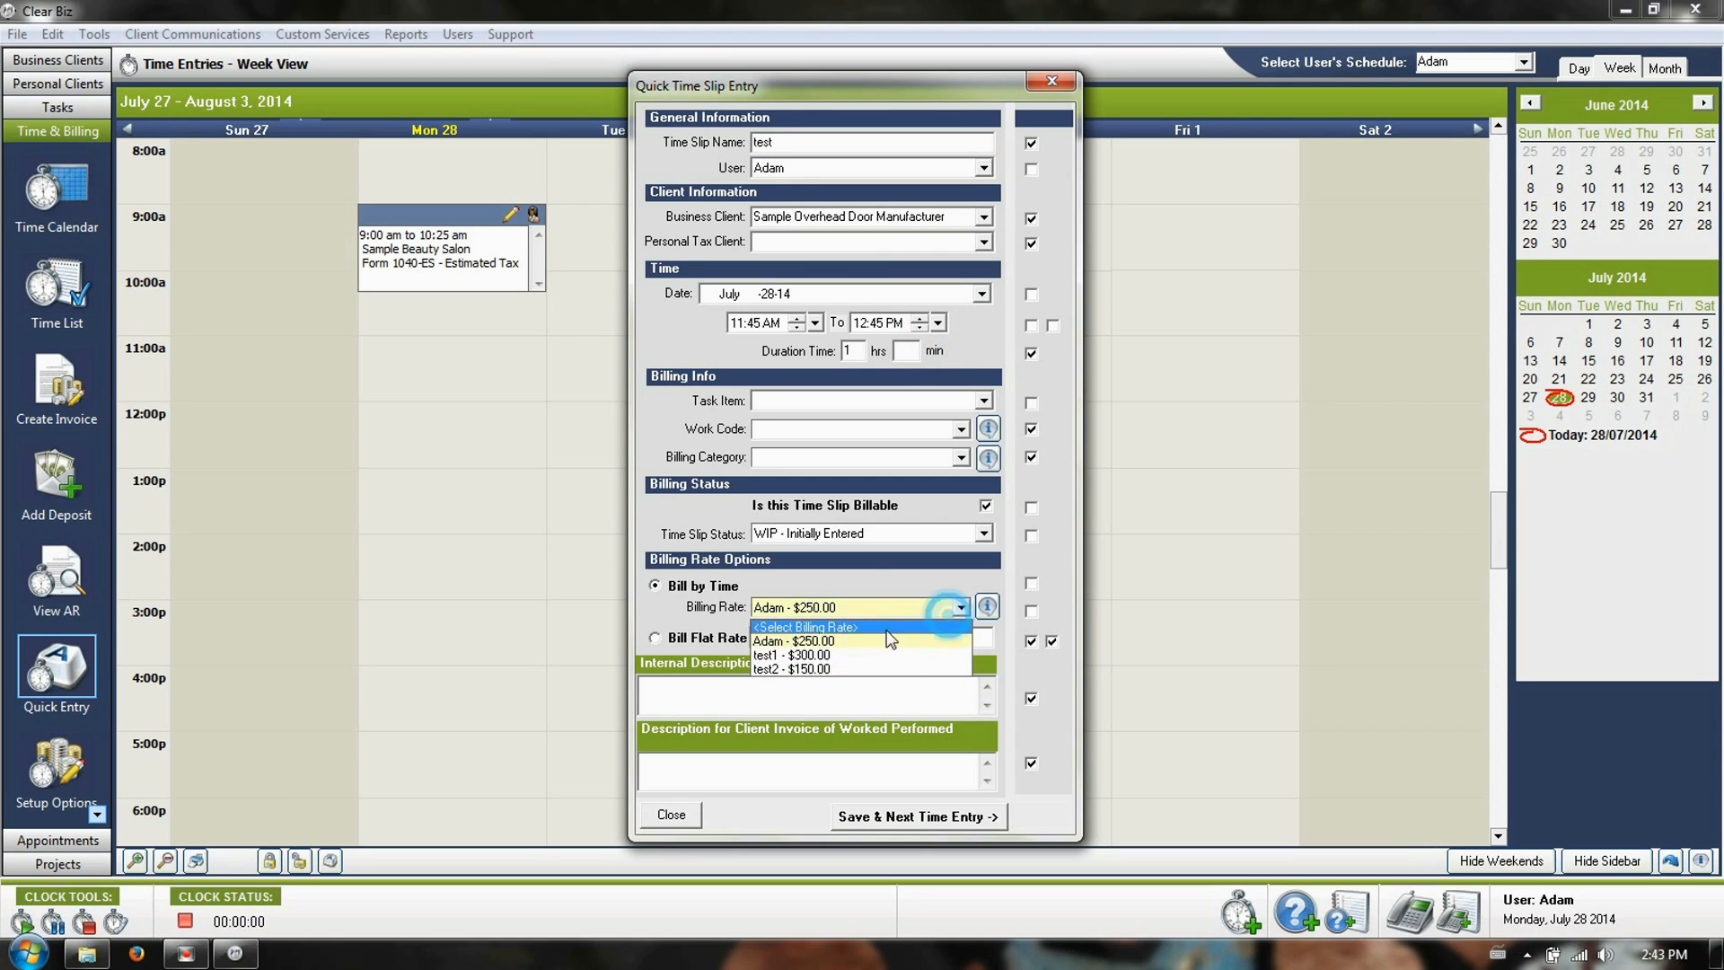
click(852, 670)
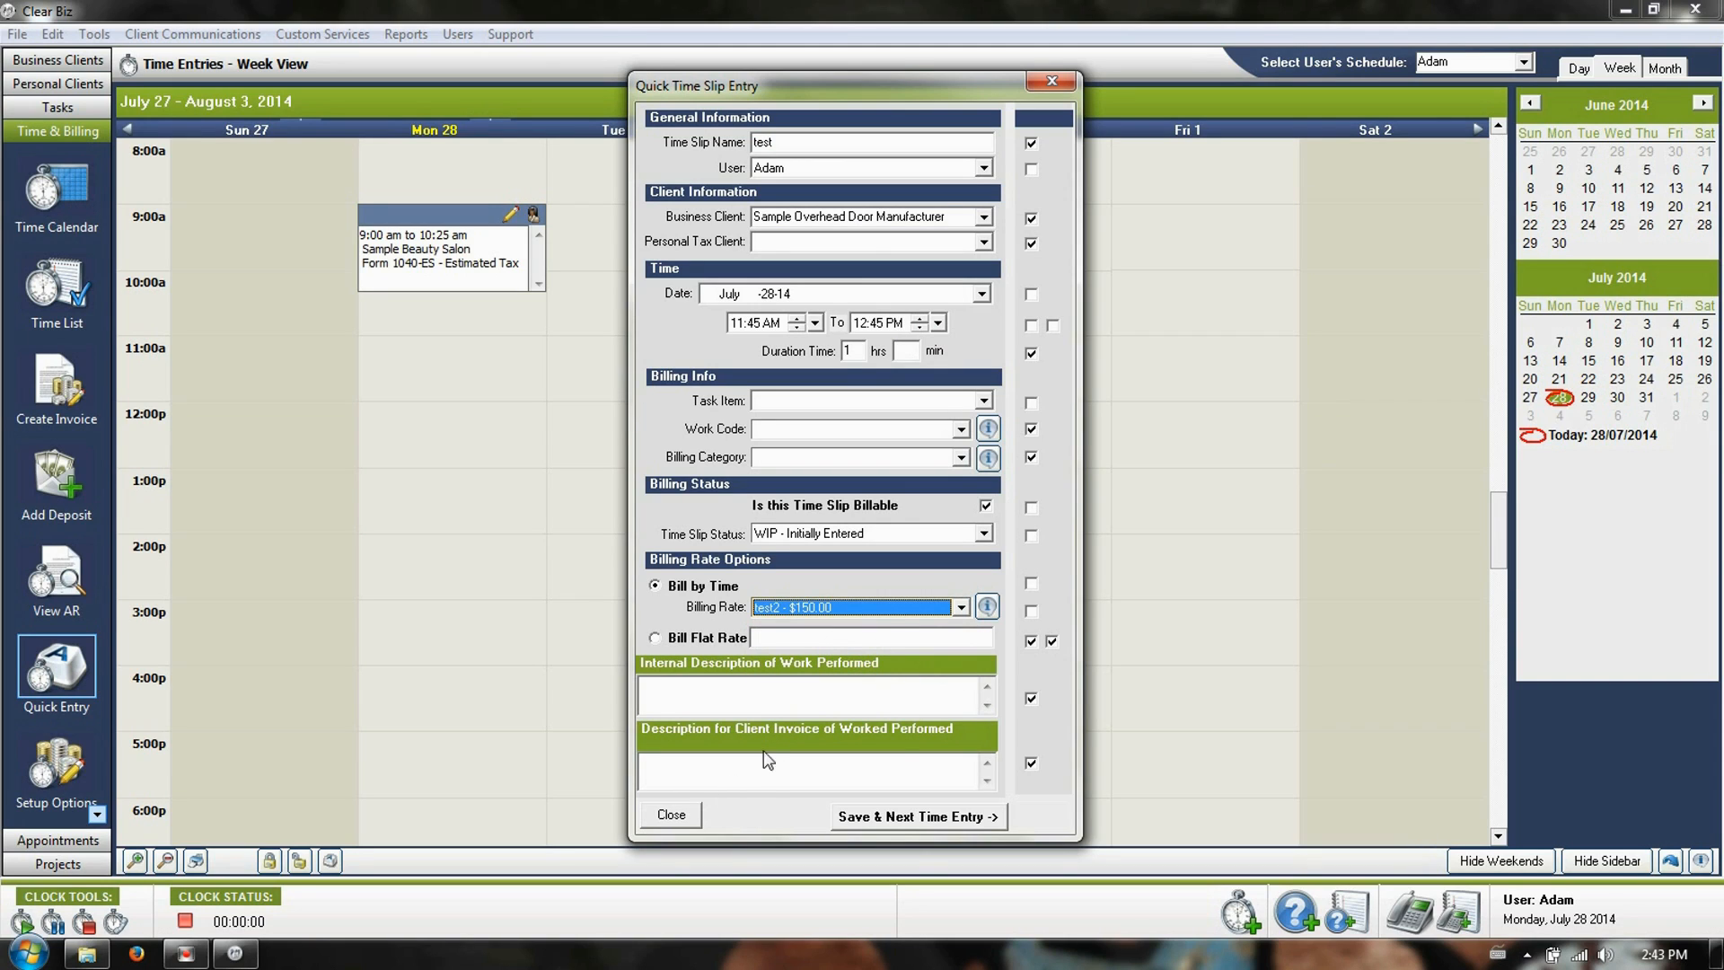
click(762, 777)
text(testing)
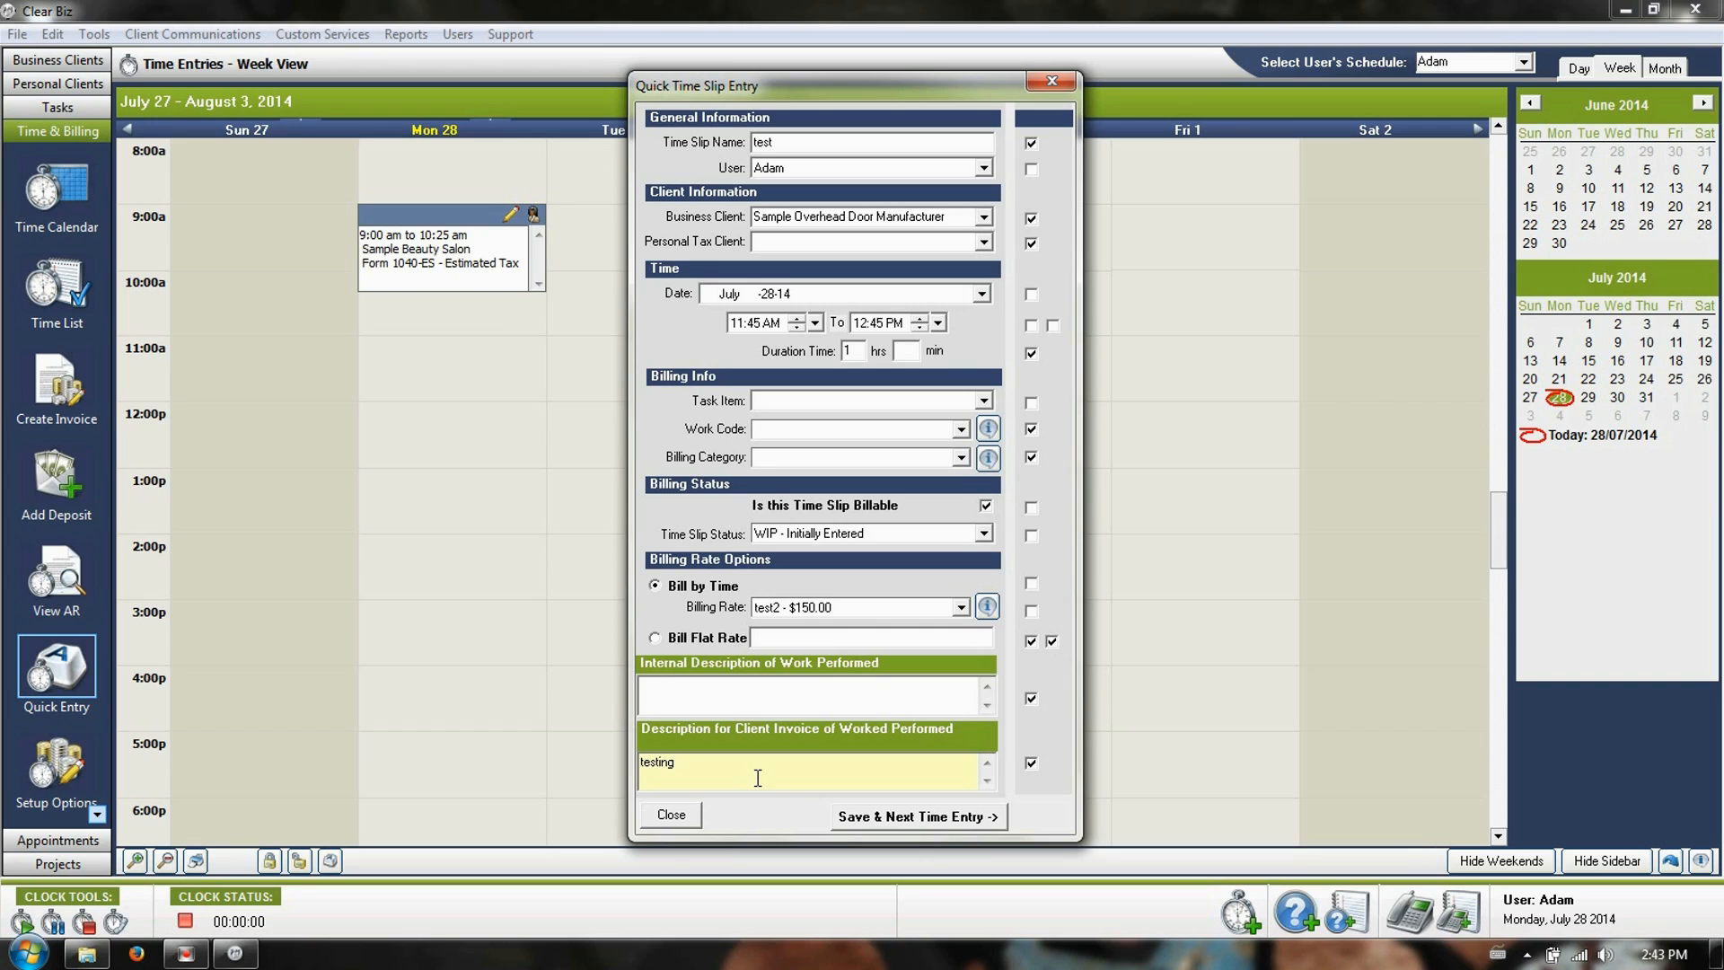
click(929, 817)
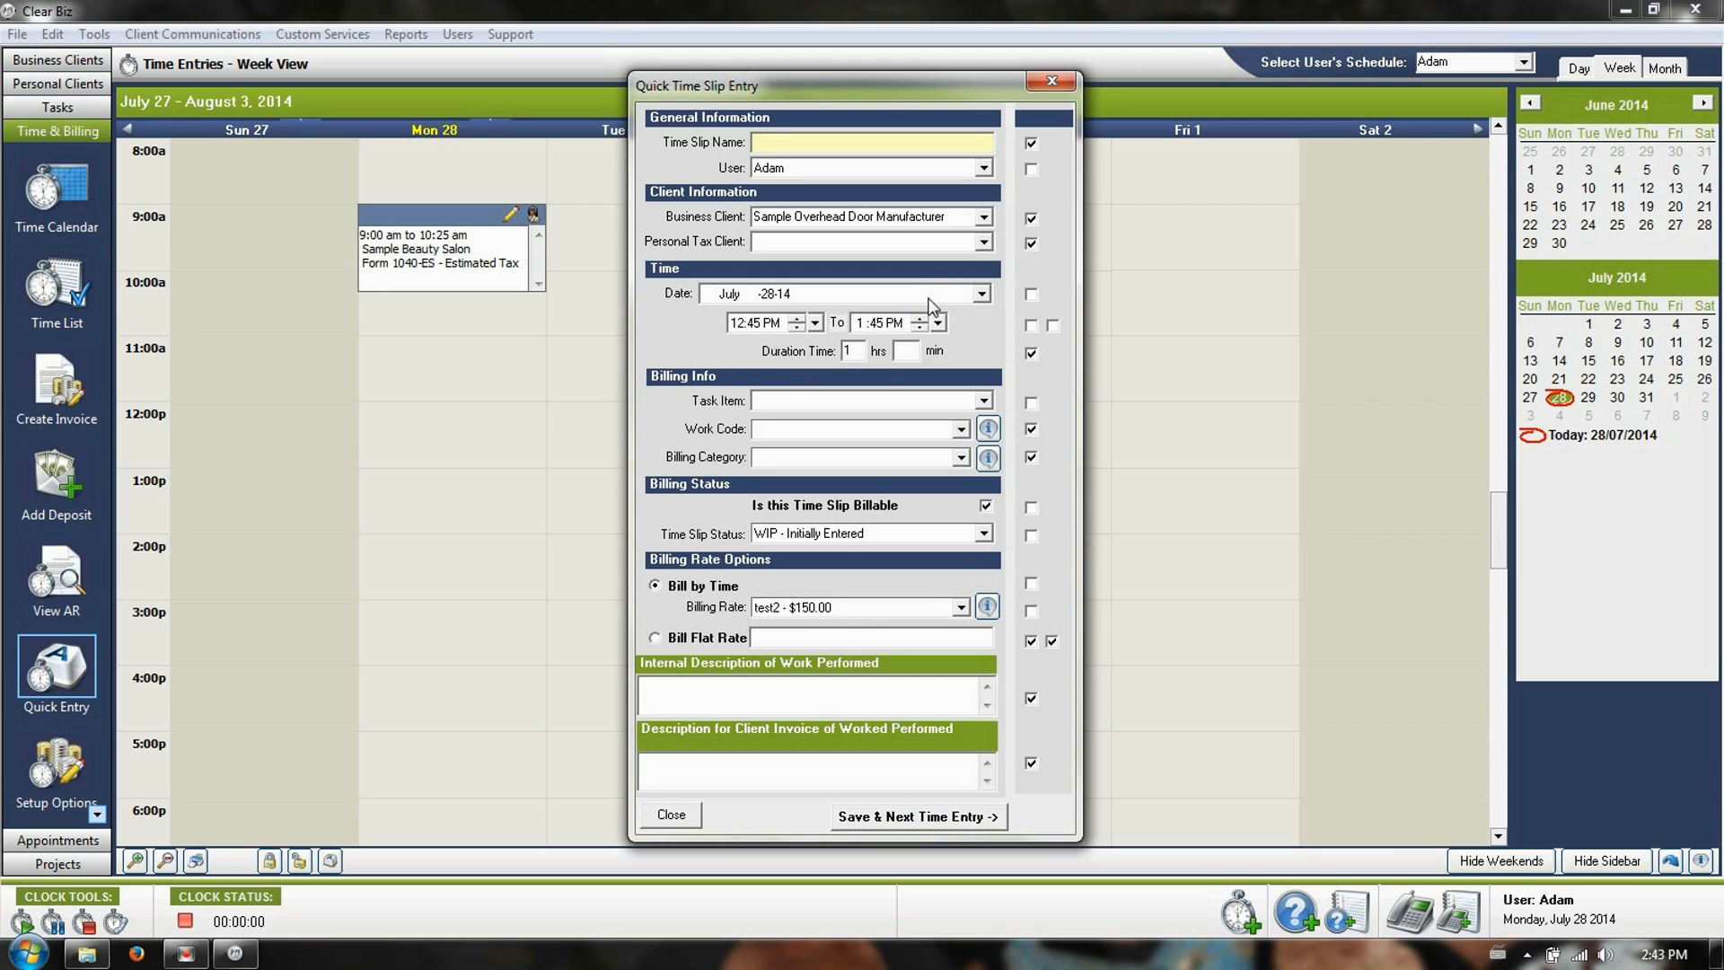
click(670, 815)
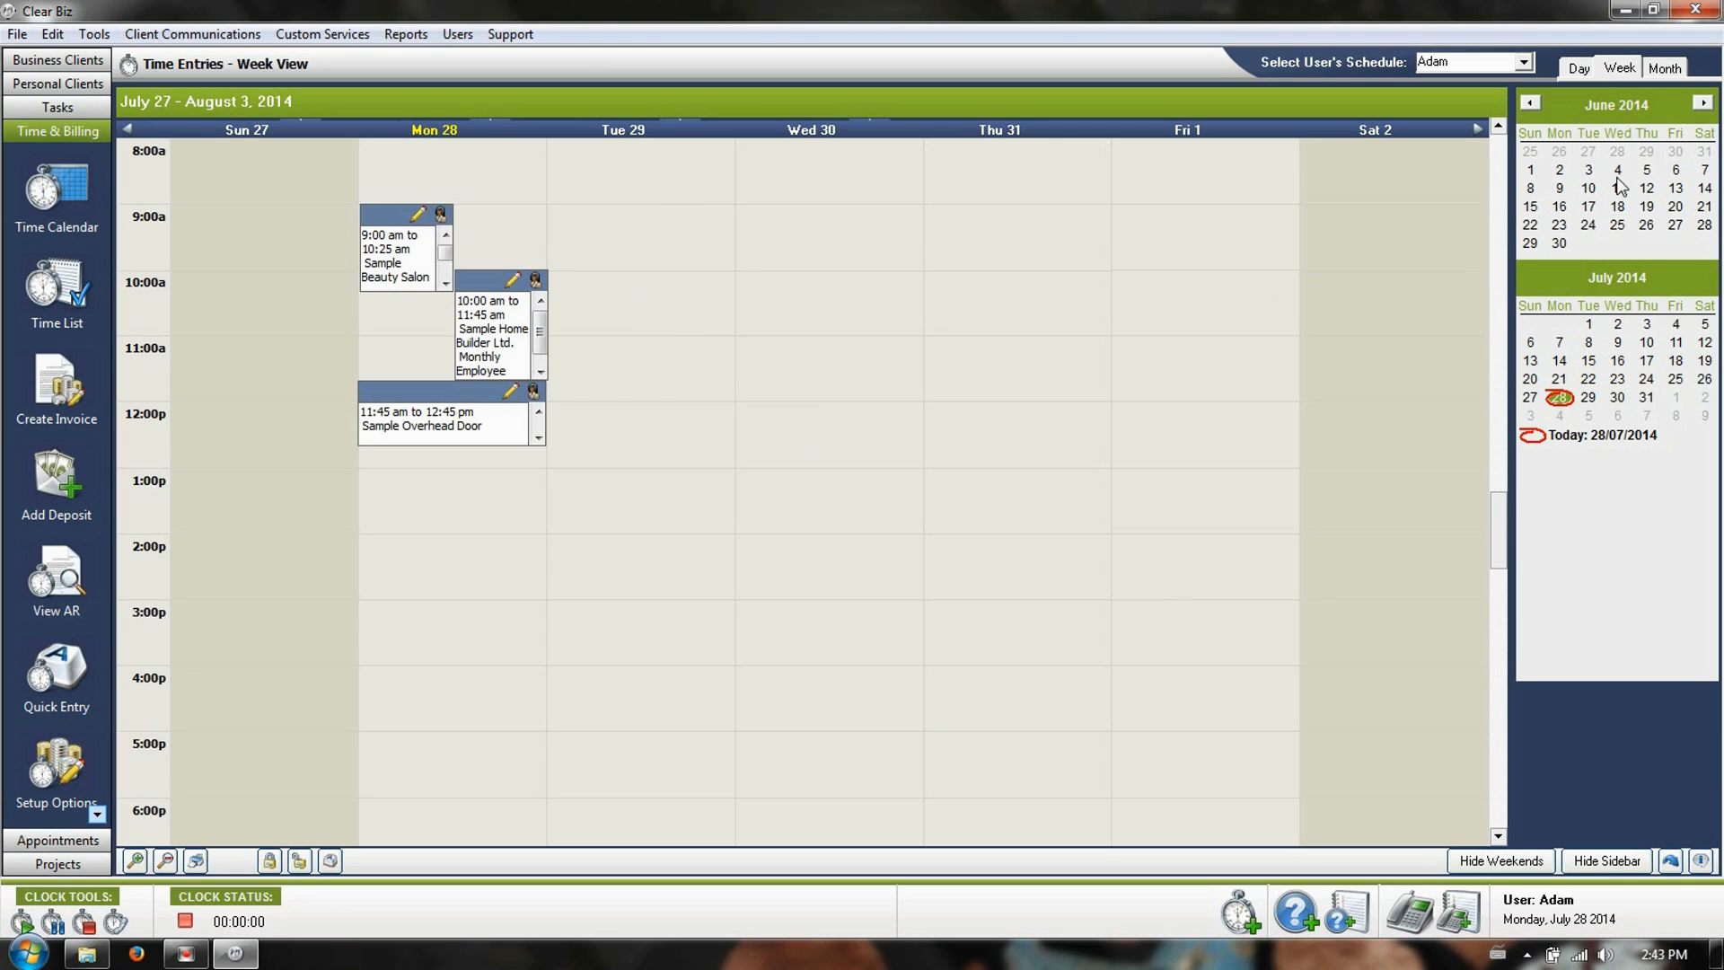
- View the time entries in the month and week calendars, and examine all columns of the time entries list
click(1657, 66)
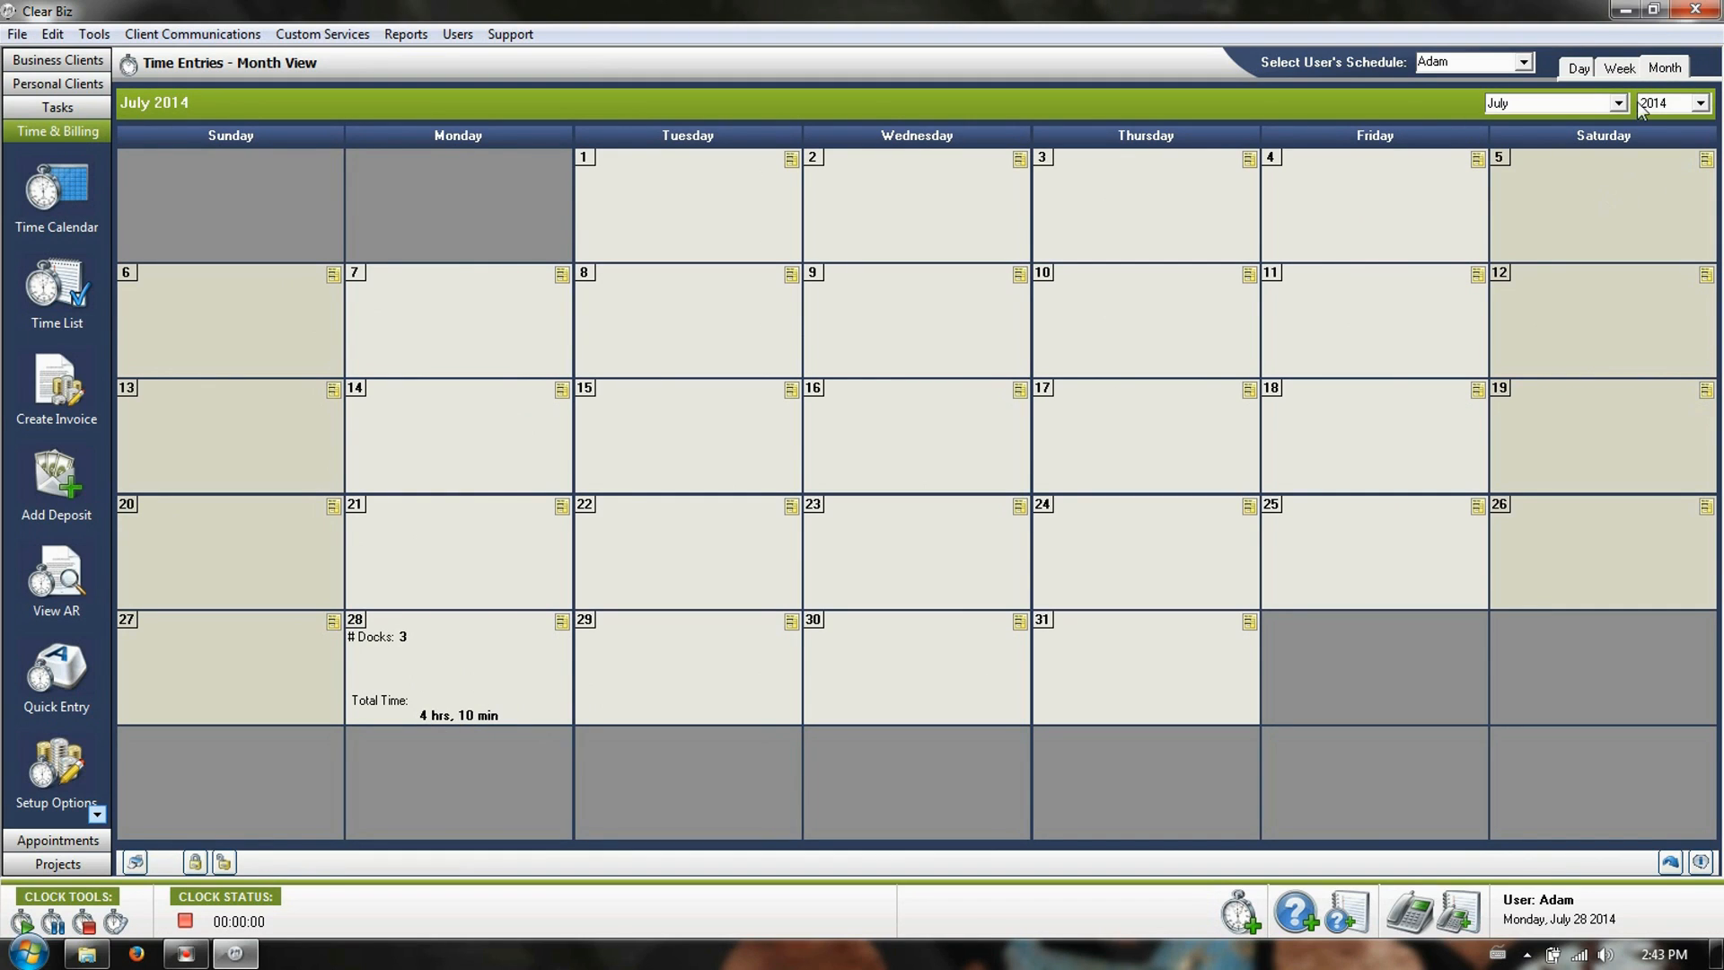
click(1606, 70)
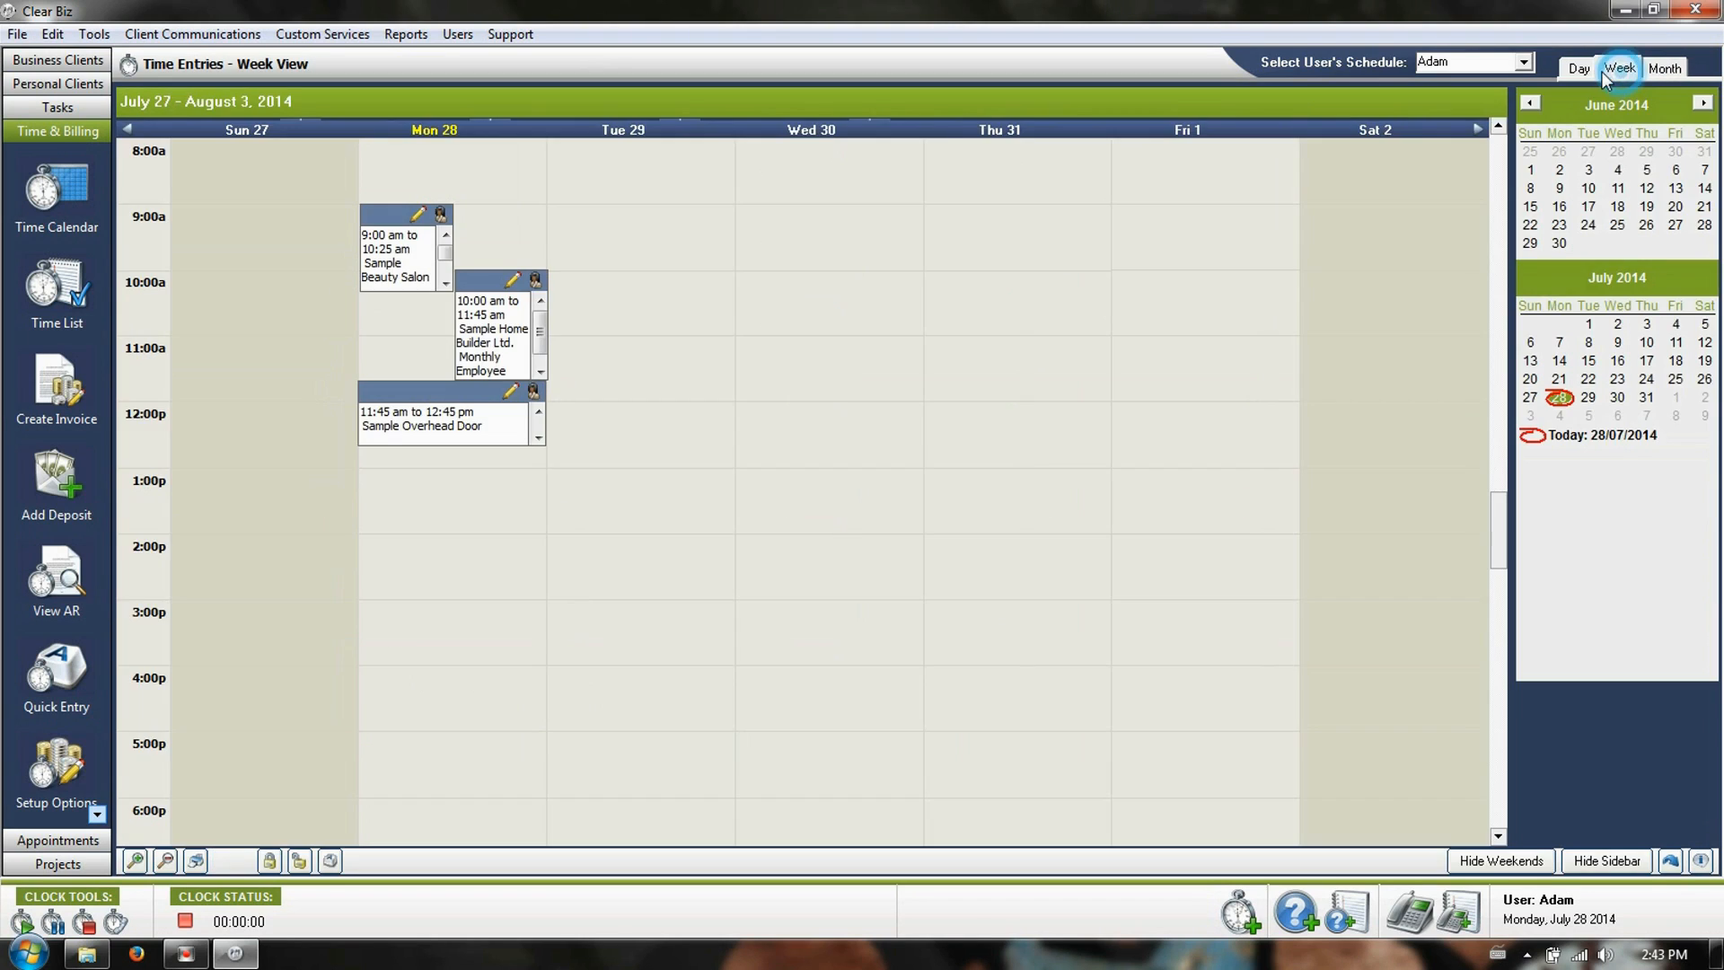
click(57, 267)
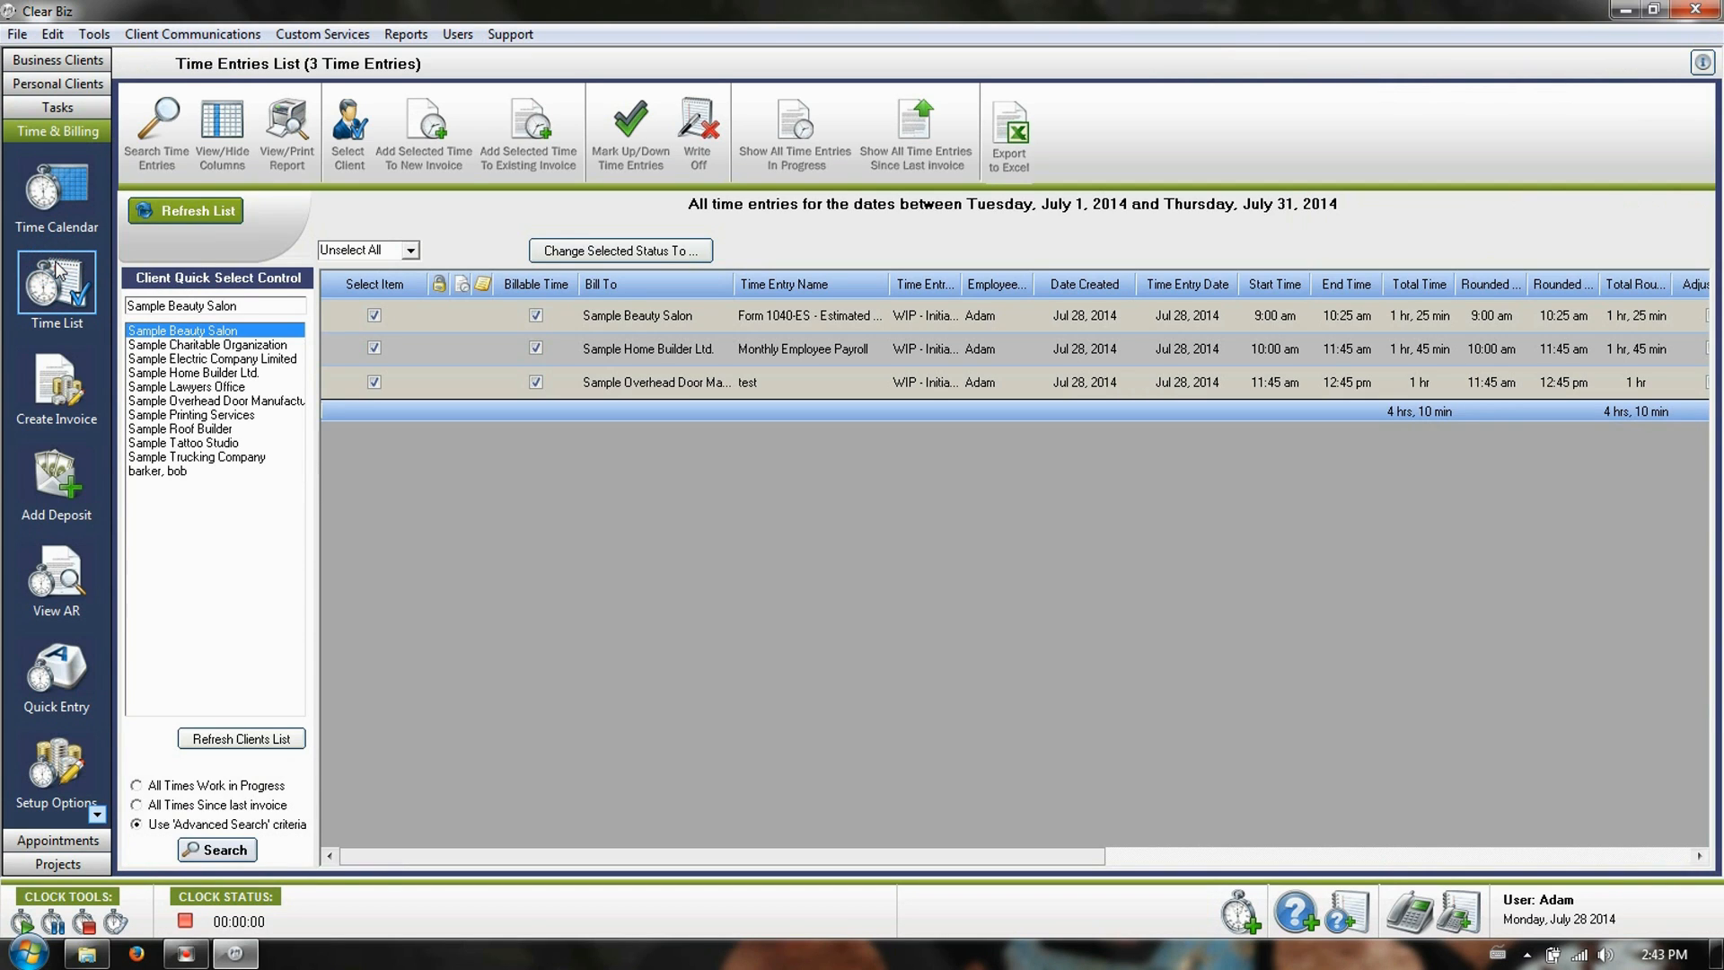
drag(517, 859, 1138, 860)
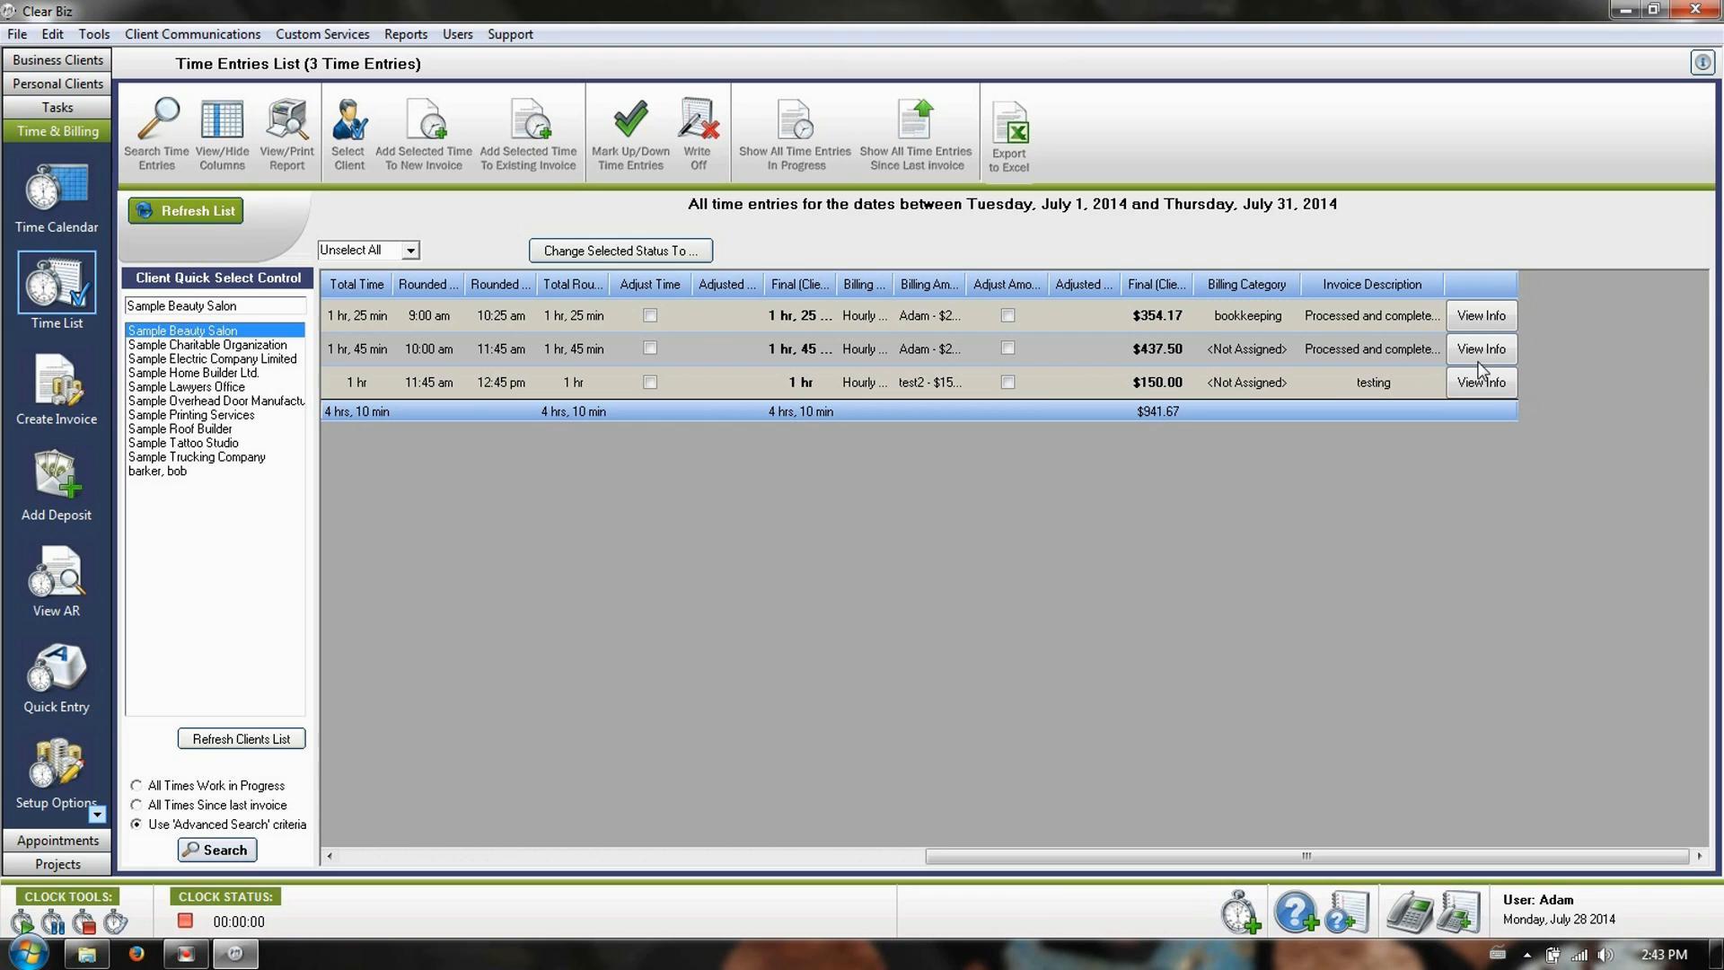
drag(975, 853, 290, 855)
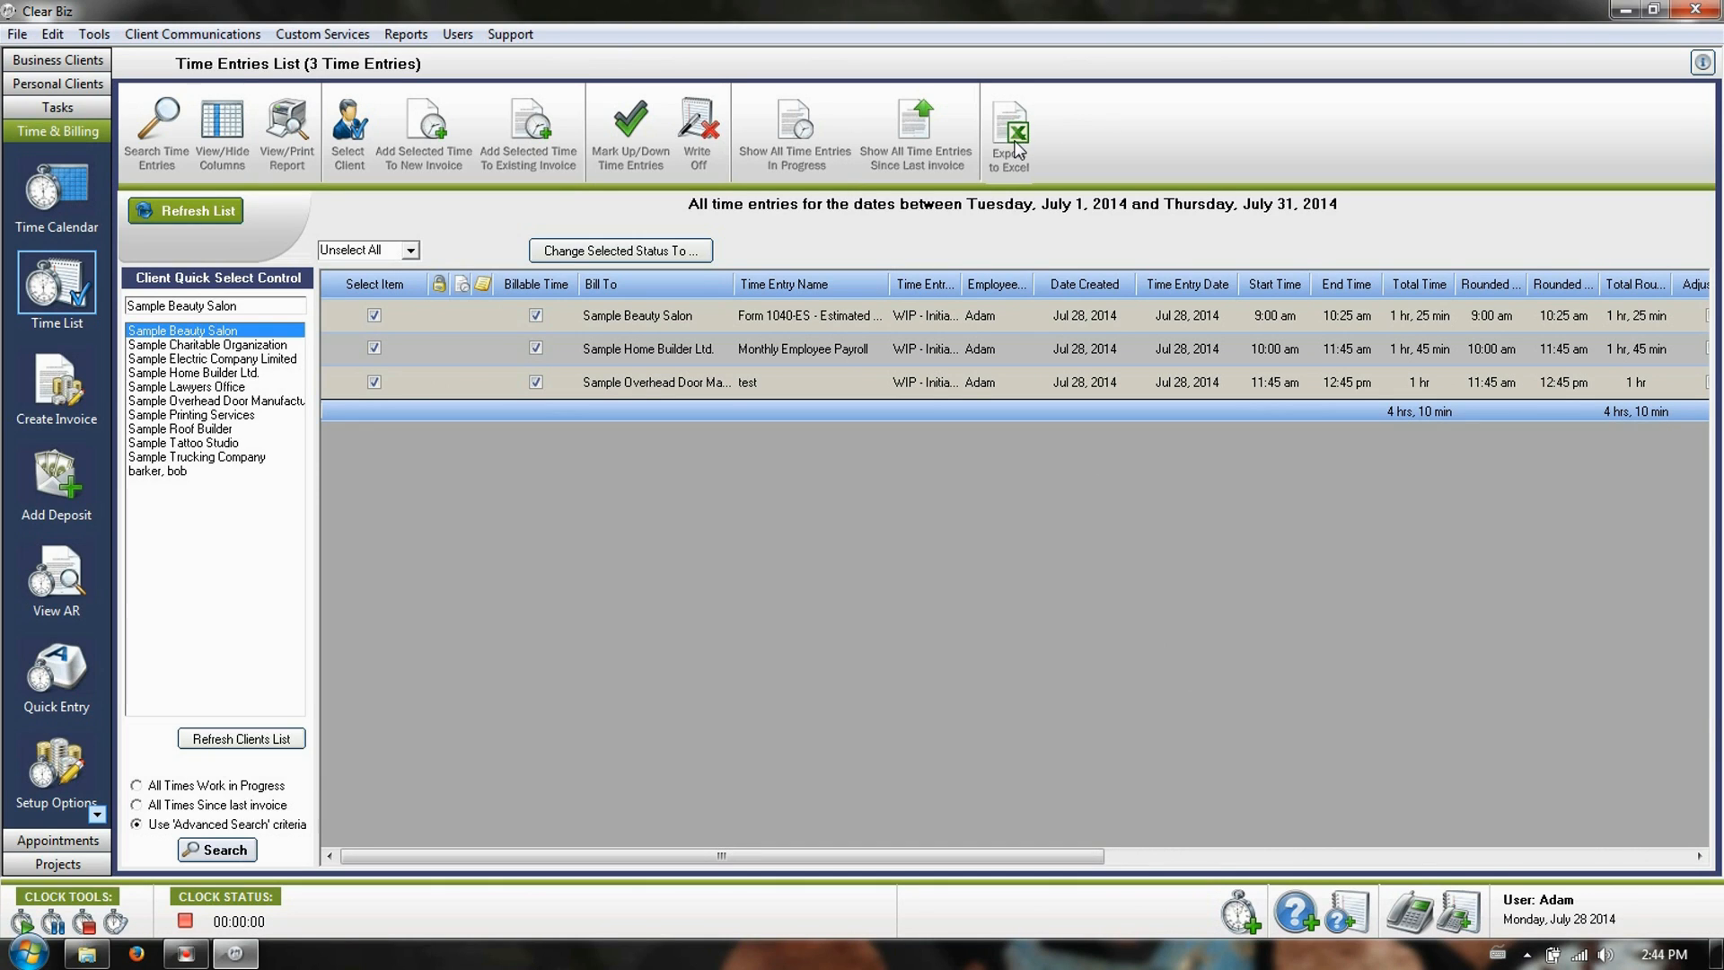
- Search time entries billed to Sample Beauty Salon with the three WIP billing statuses and no date range, and examine the resulting columns
click(166, 121)
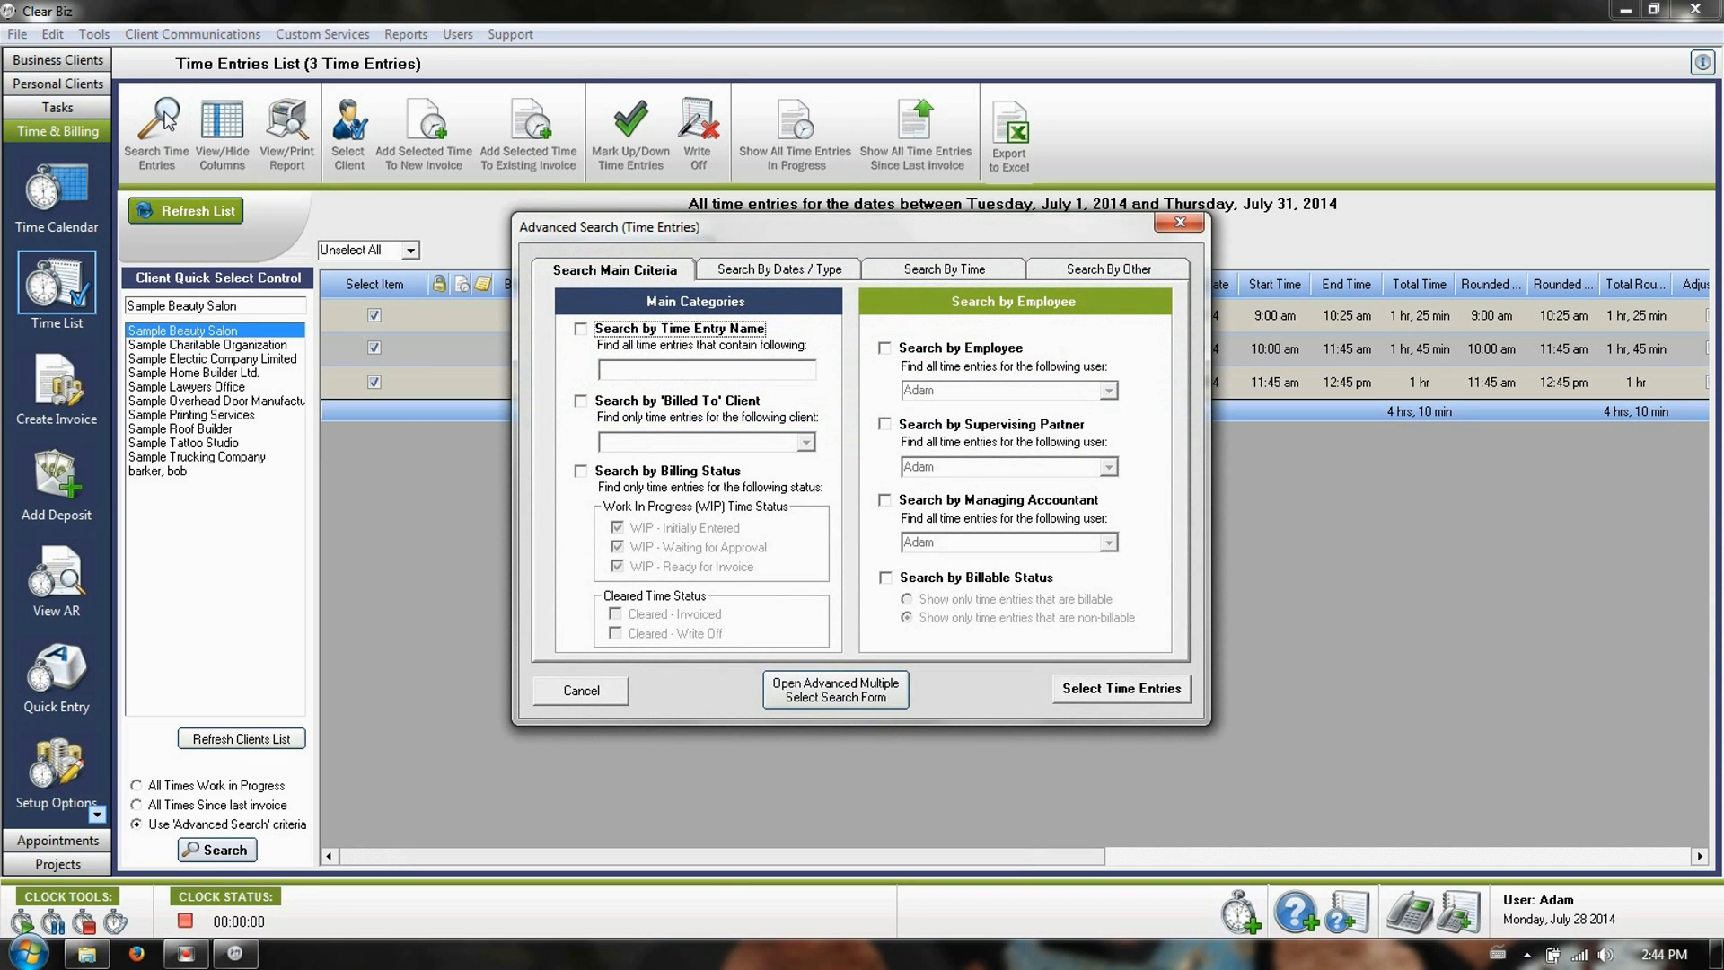
click(759, 406)
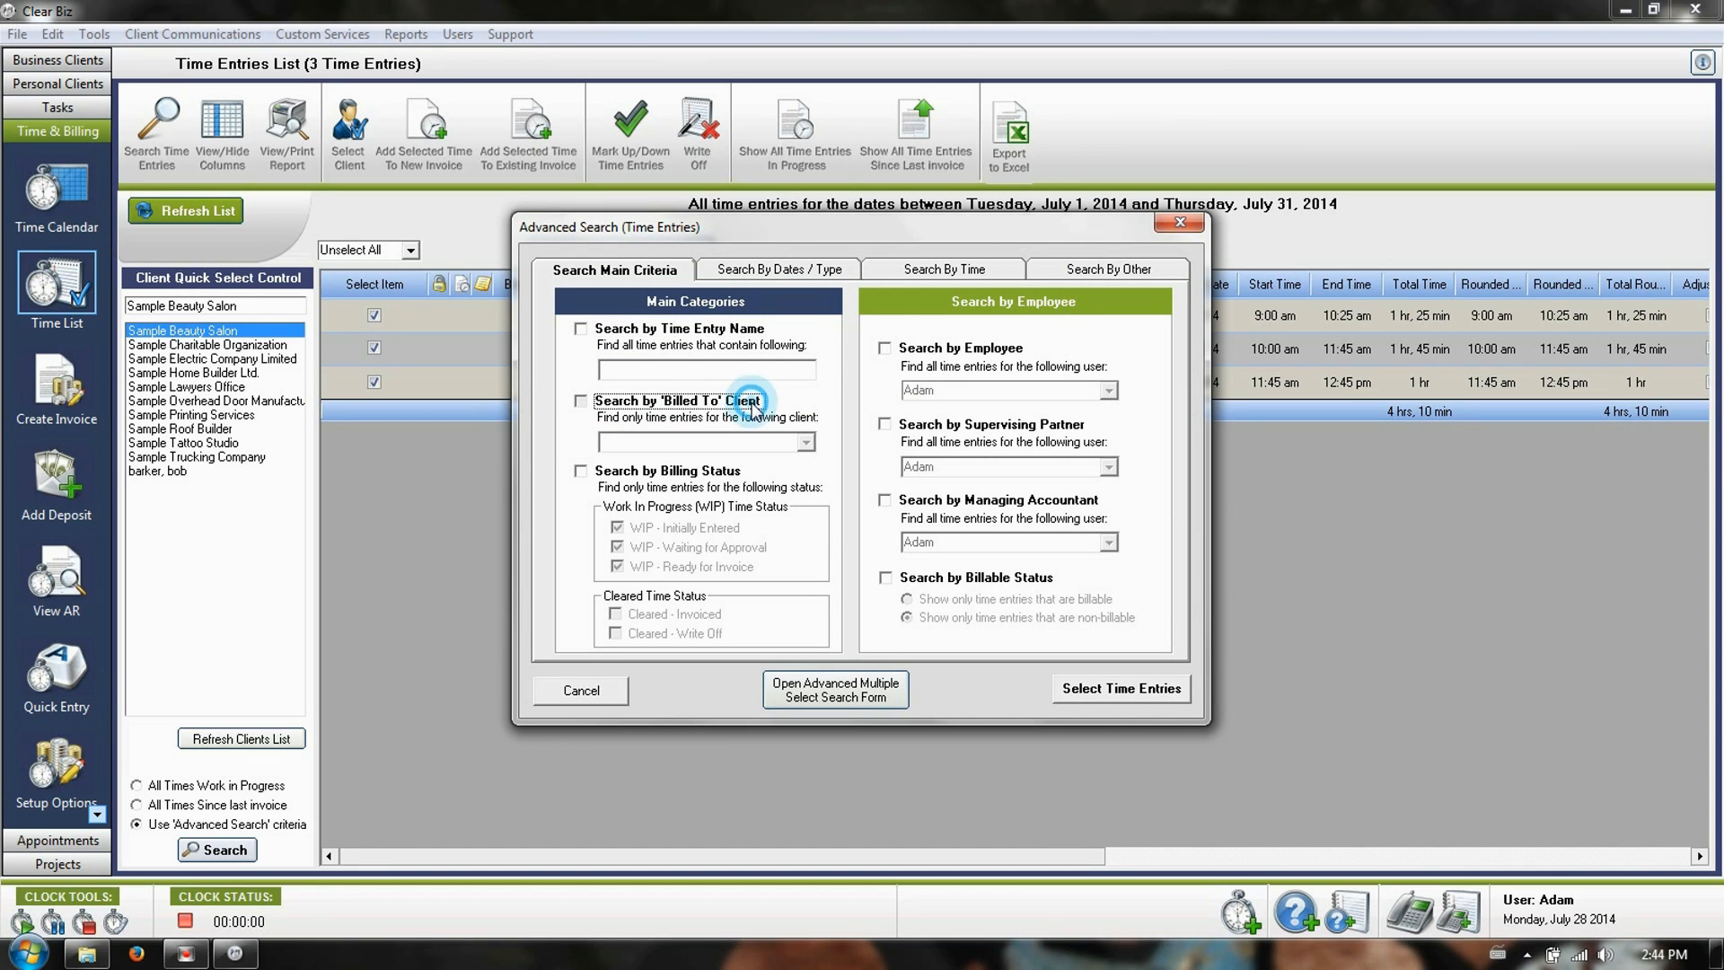
click(810, 445)
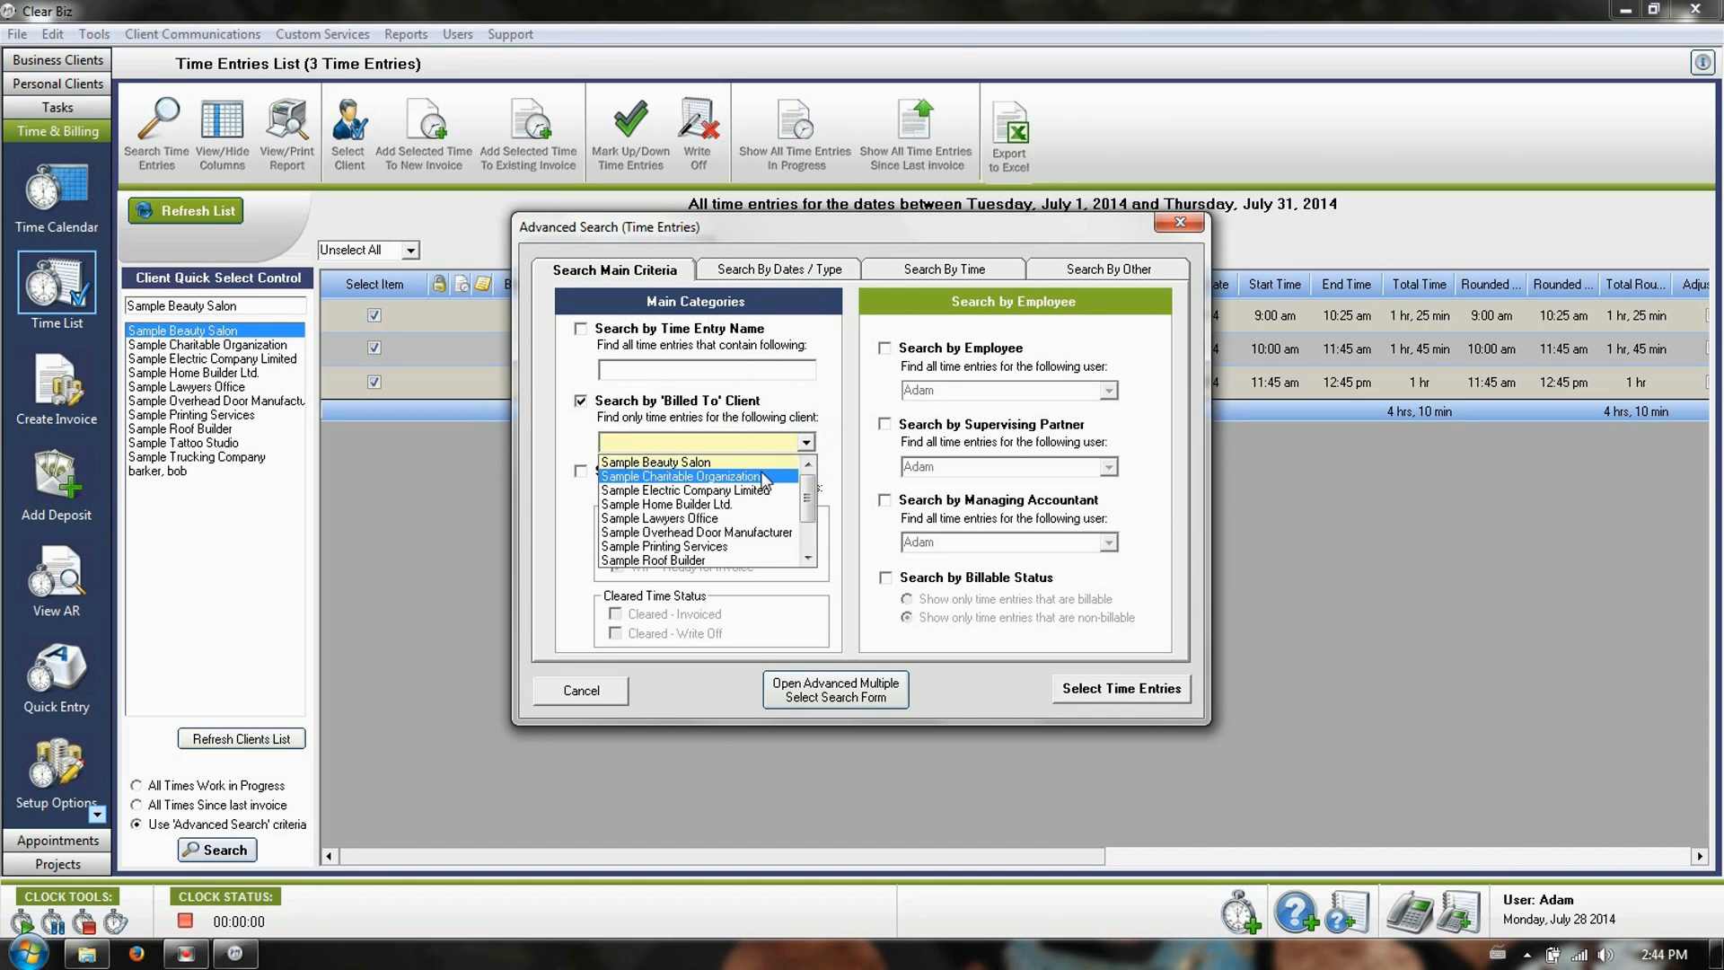
click(759, 458)
click(734, 475)
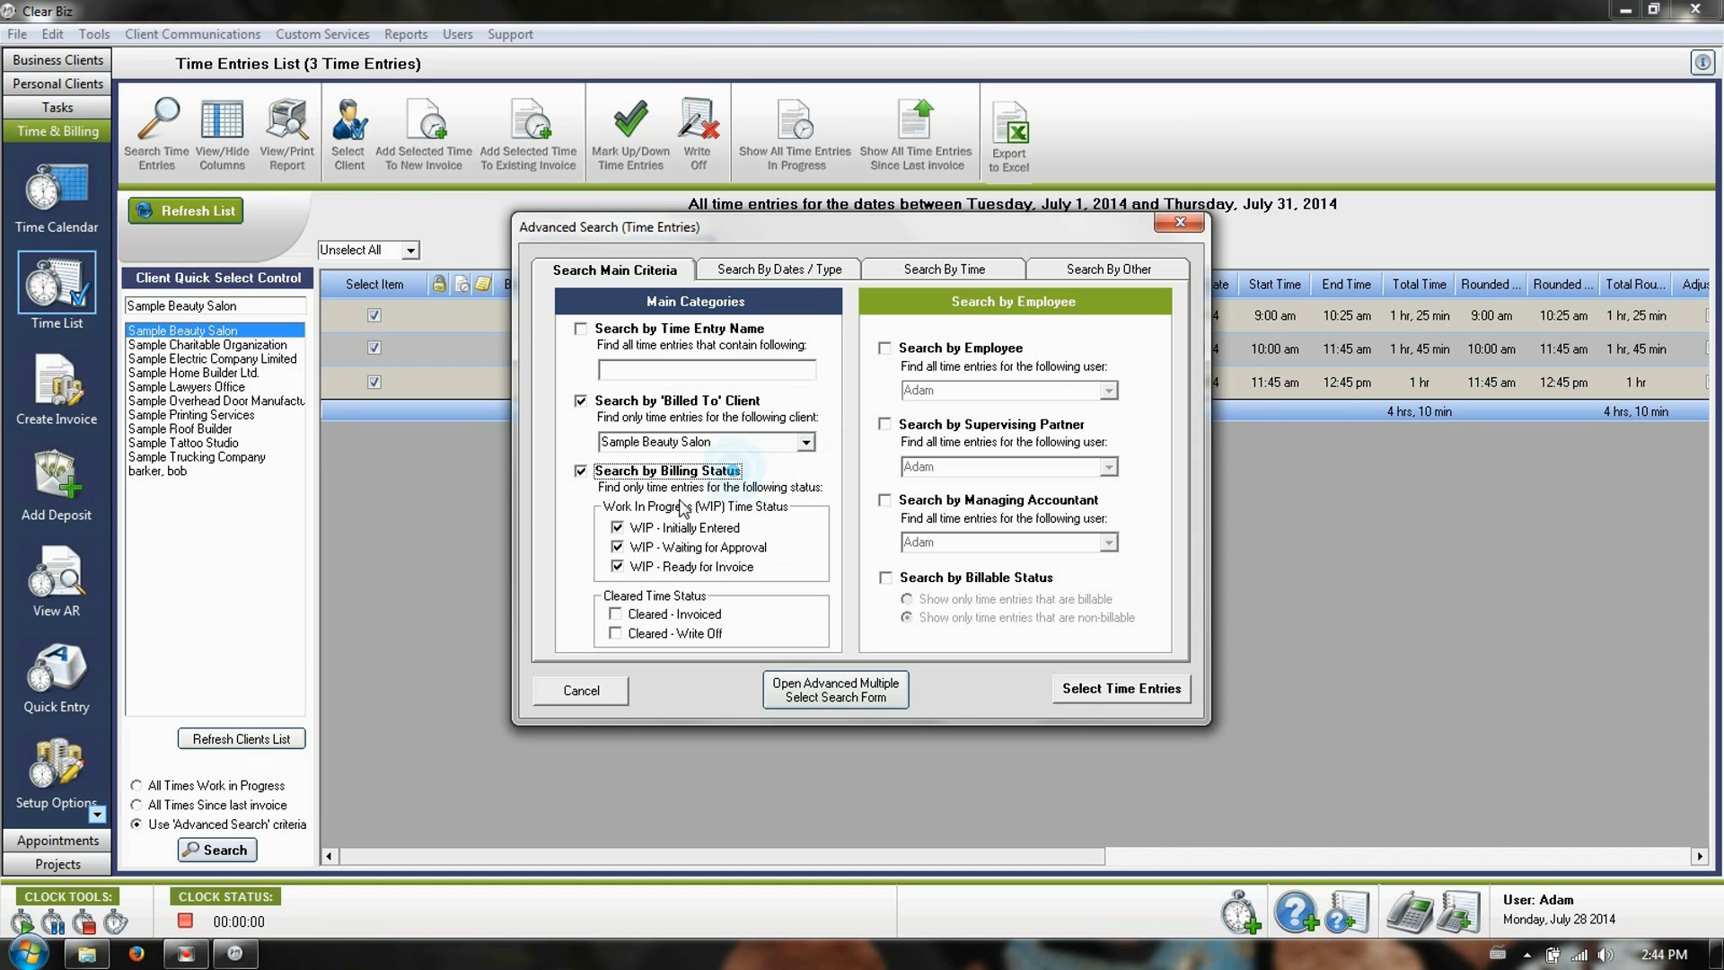
click(779, 273)
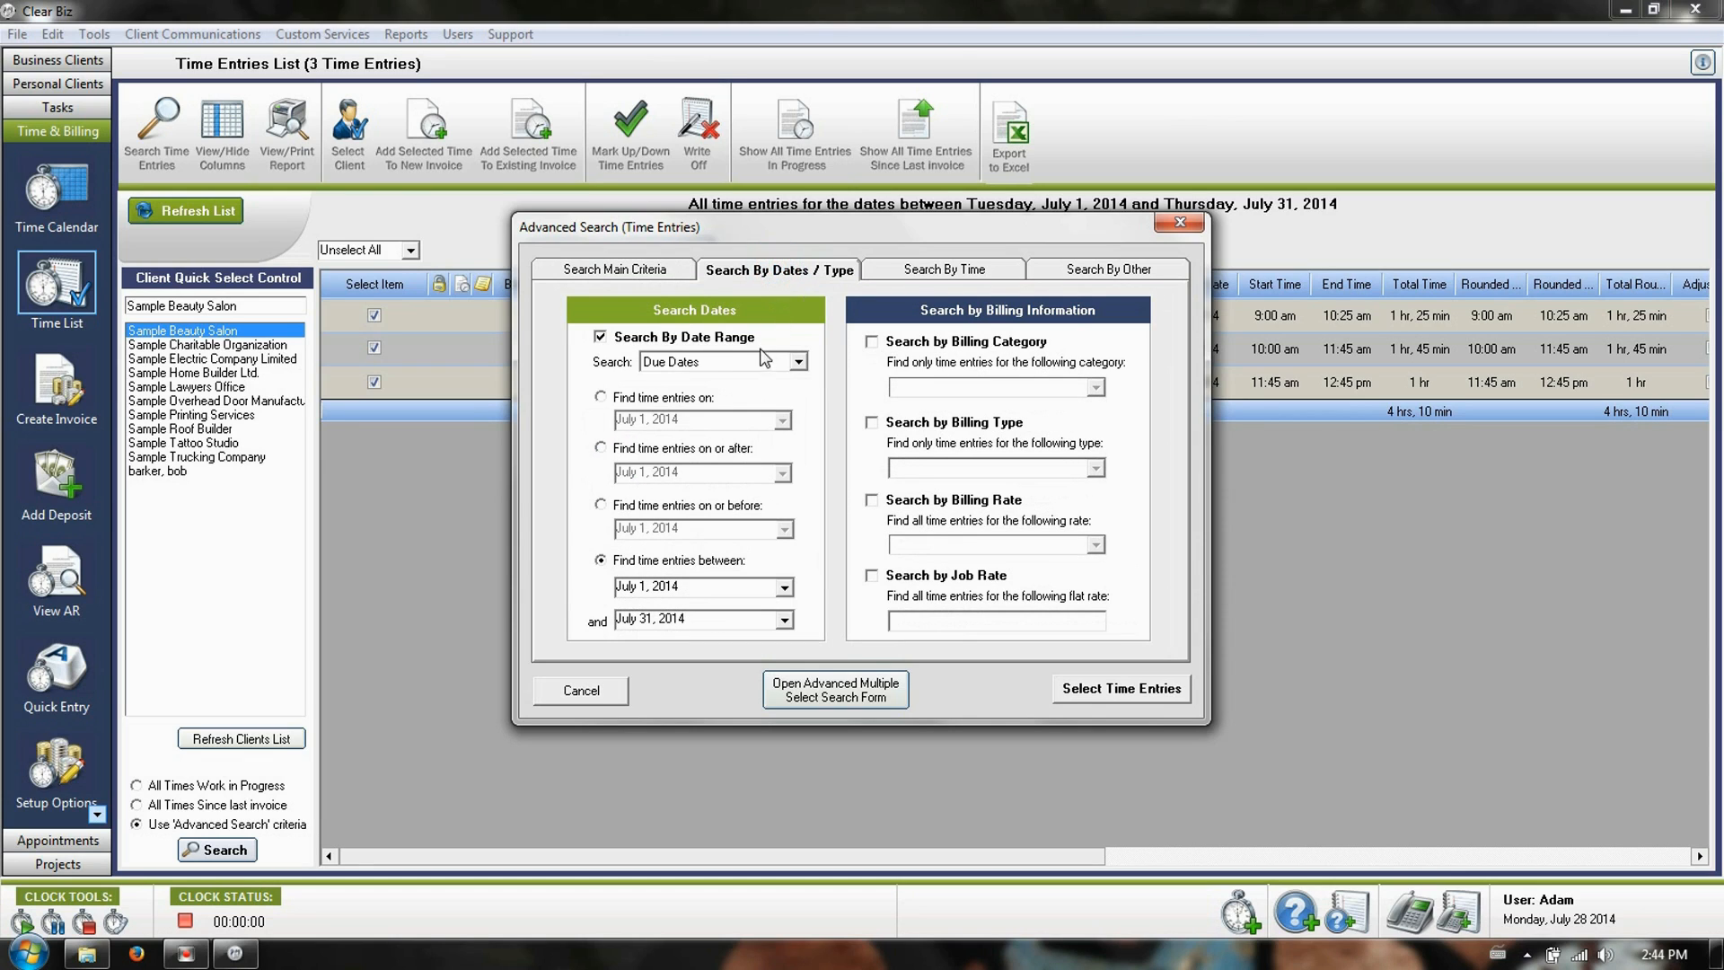
click(735, 338)
click(1124, 690)
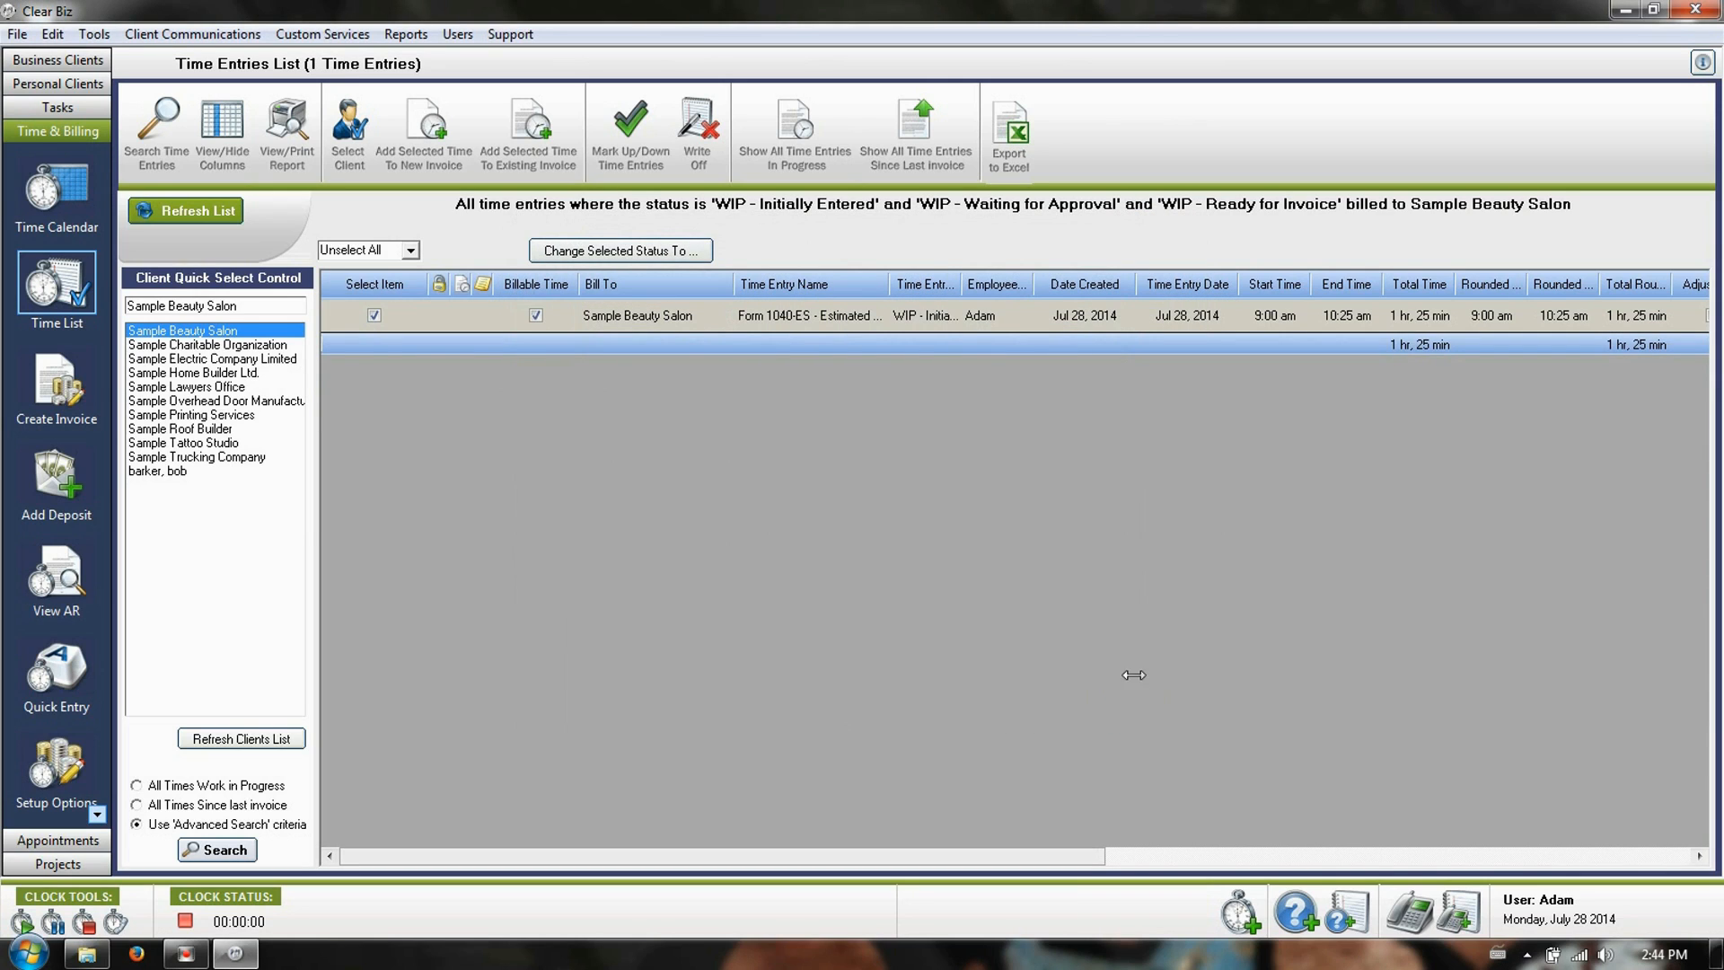
drag(611, 856, 1031, 862)
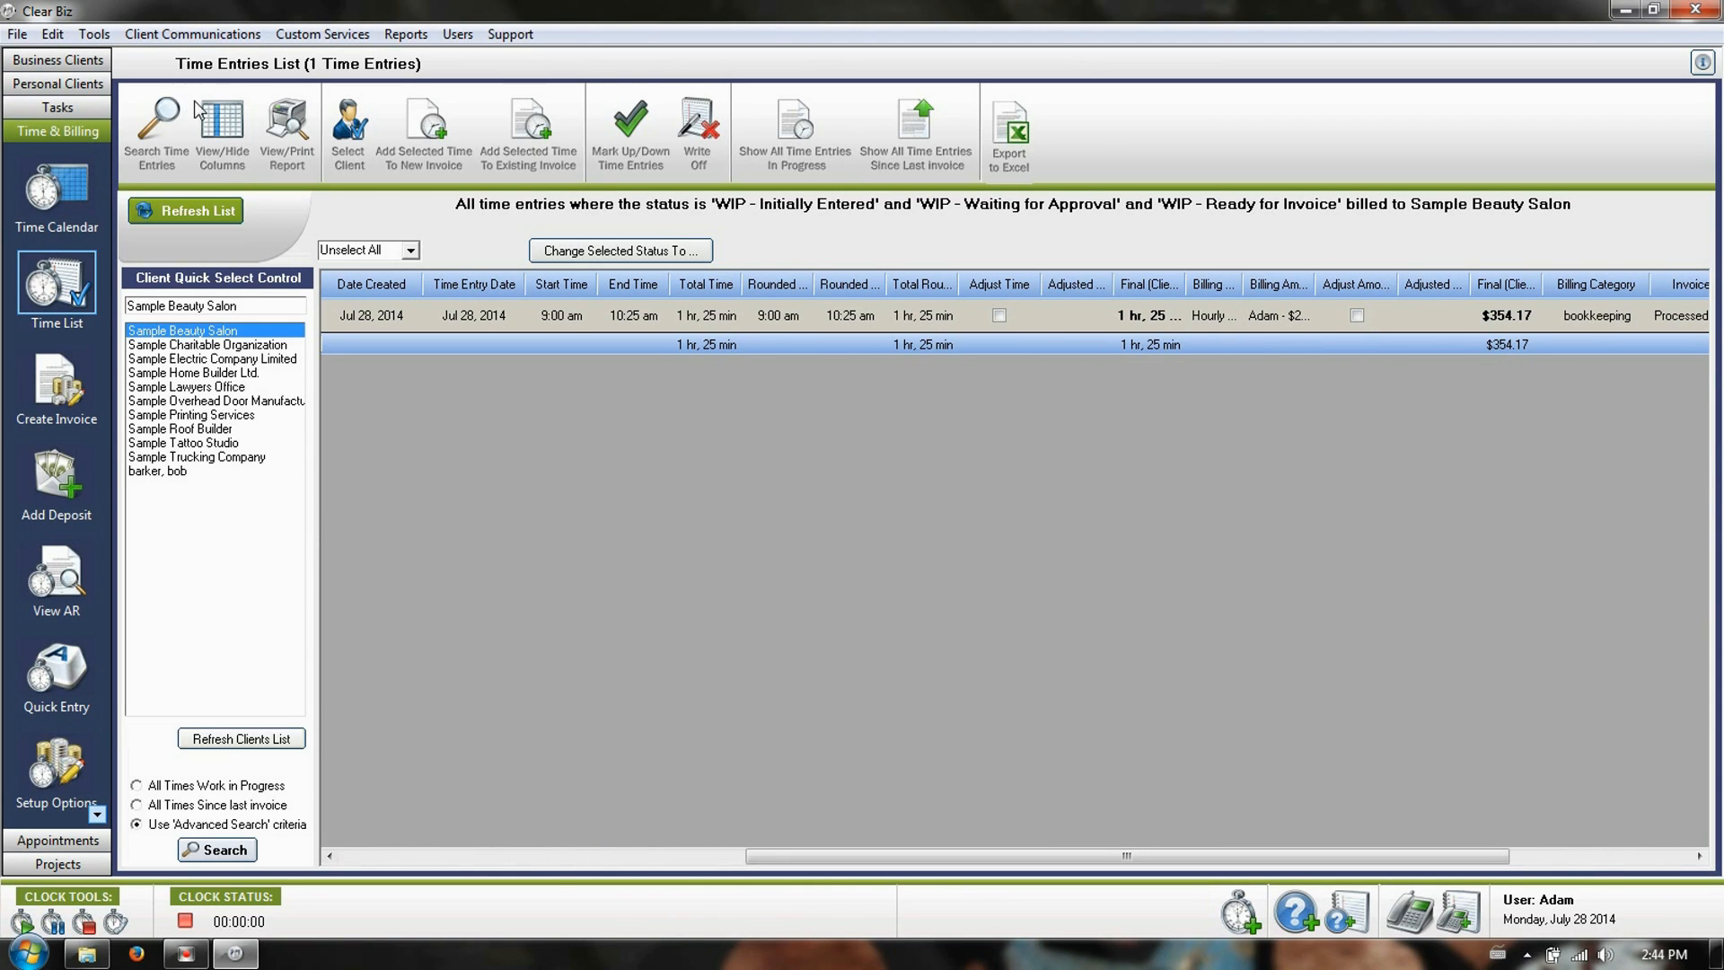
- Search time entries by the employee only, without the client and billing status criteria, examine the result columns, and reopen and cancel the search
click(160, 115)
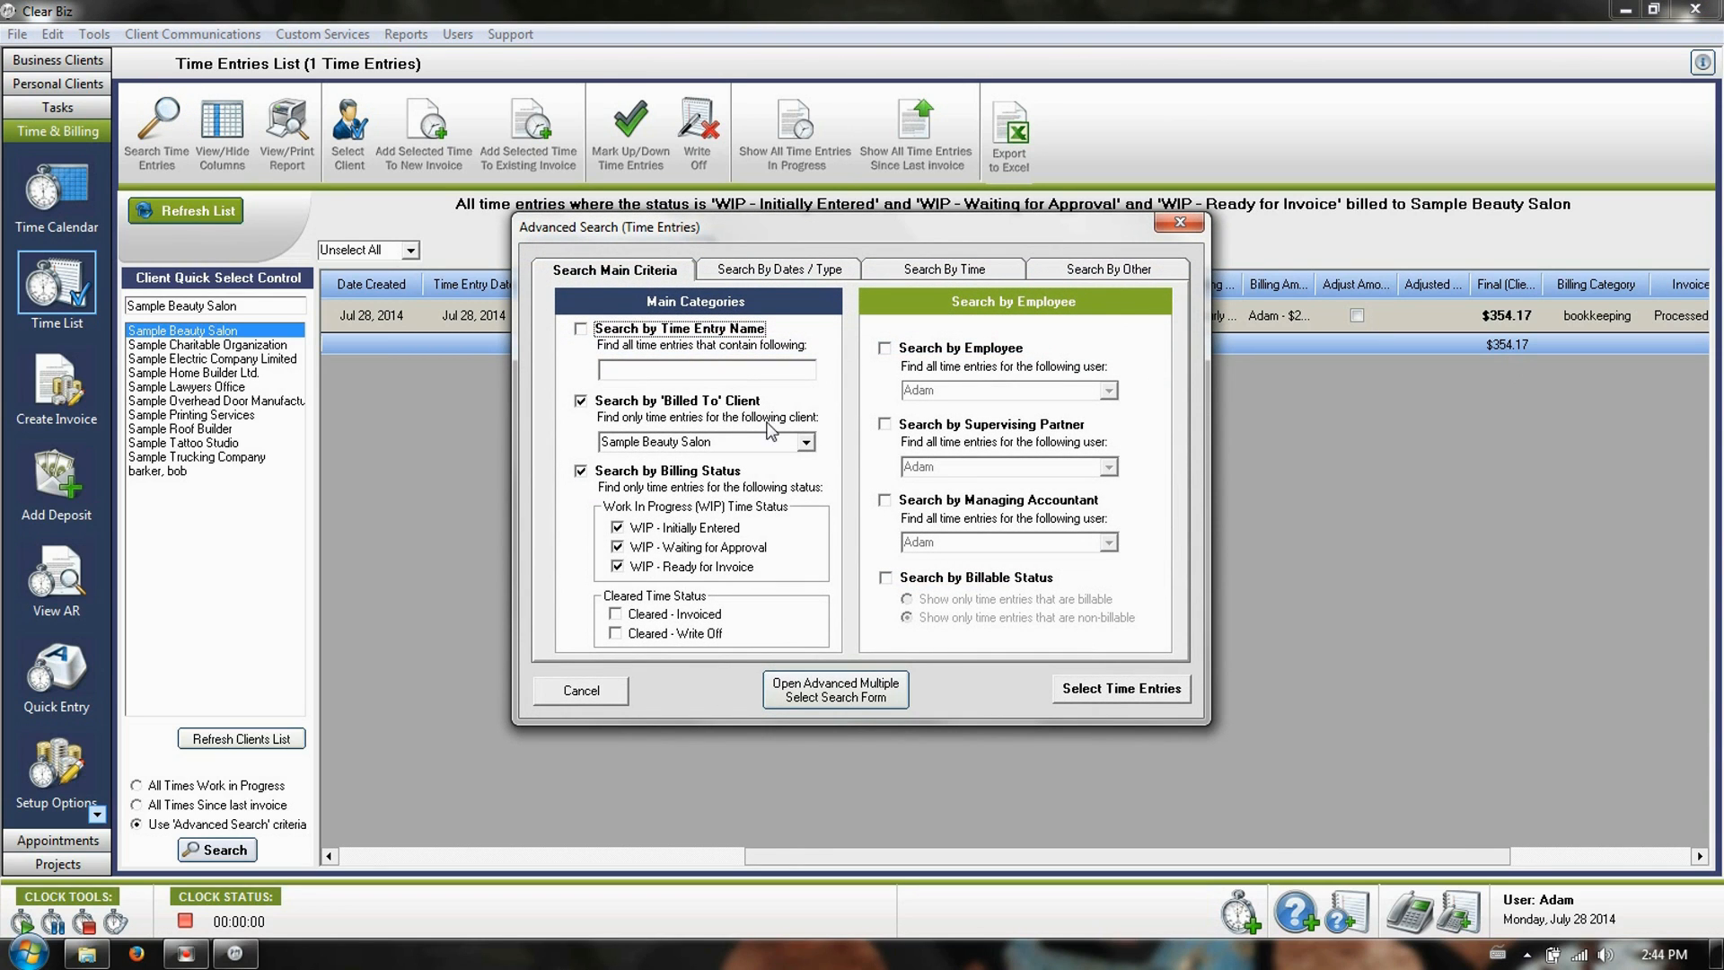
click(958, 349)
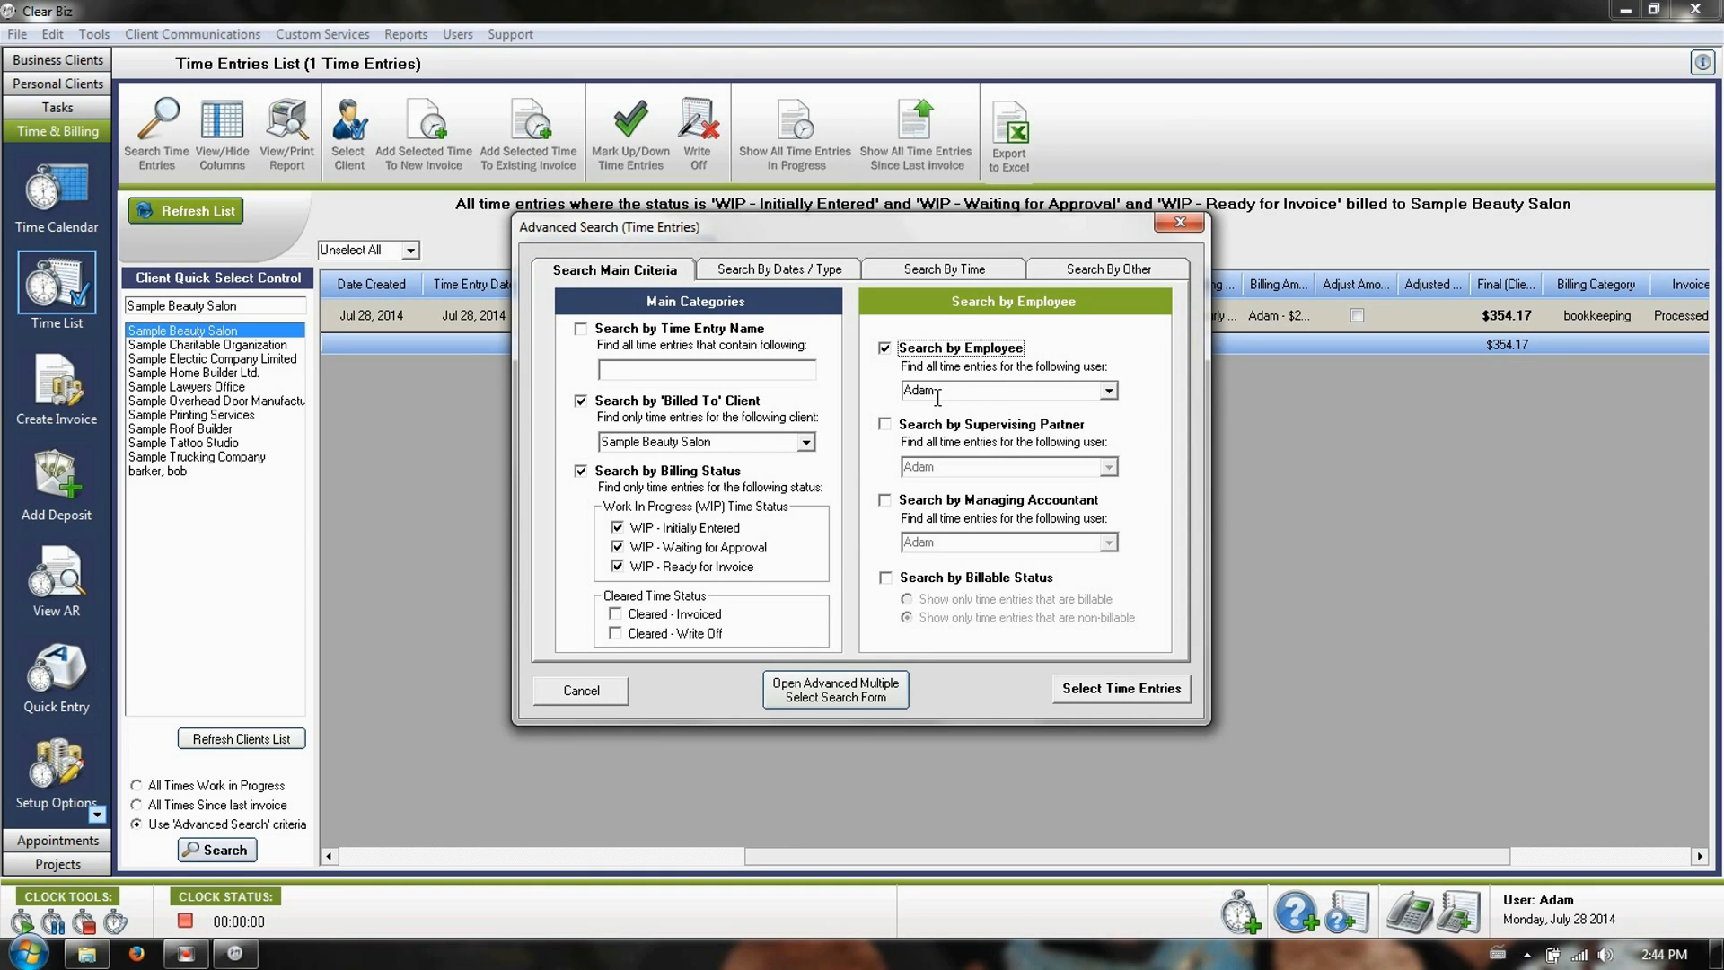
click(710, 401)
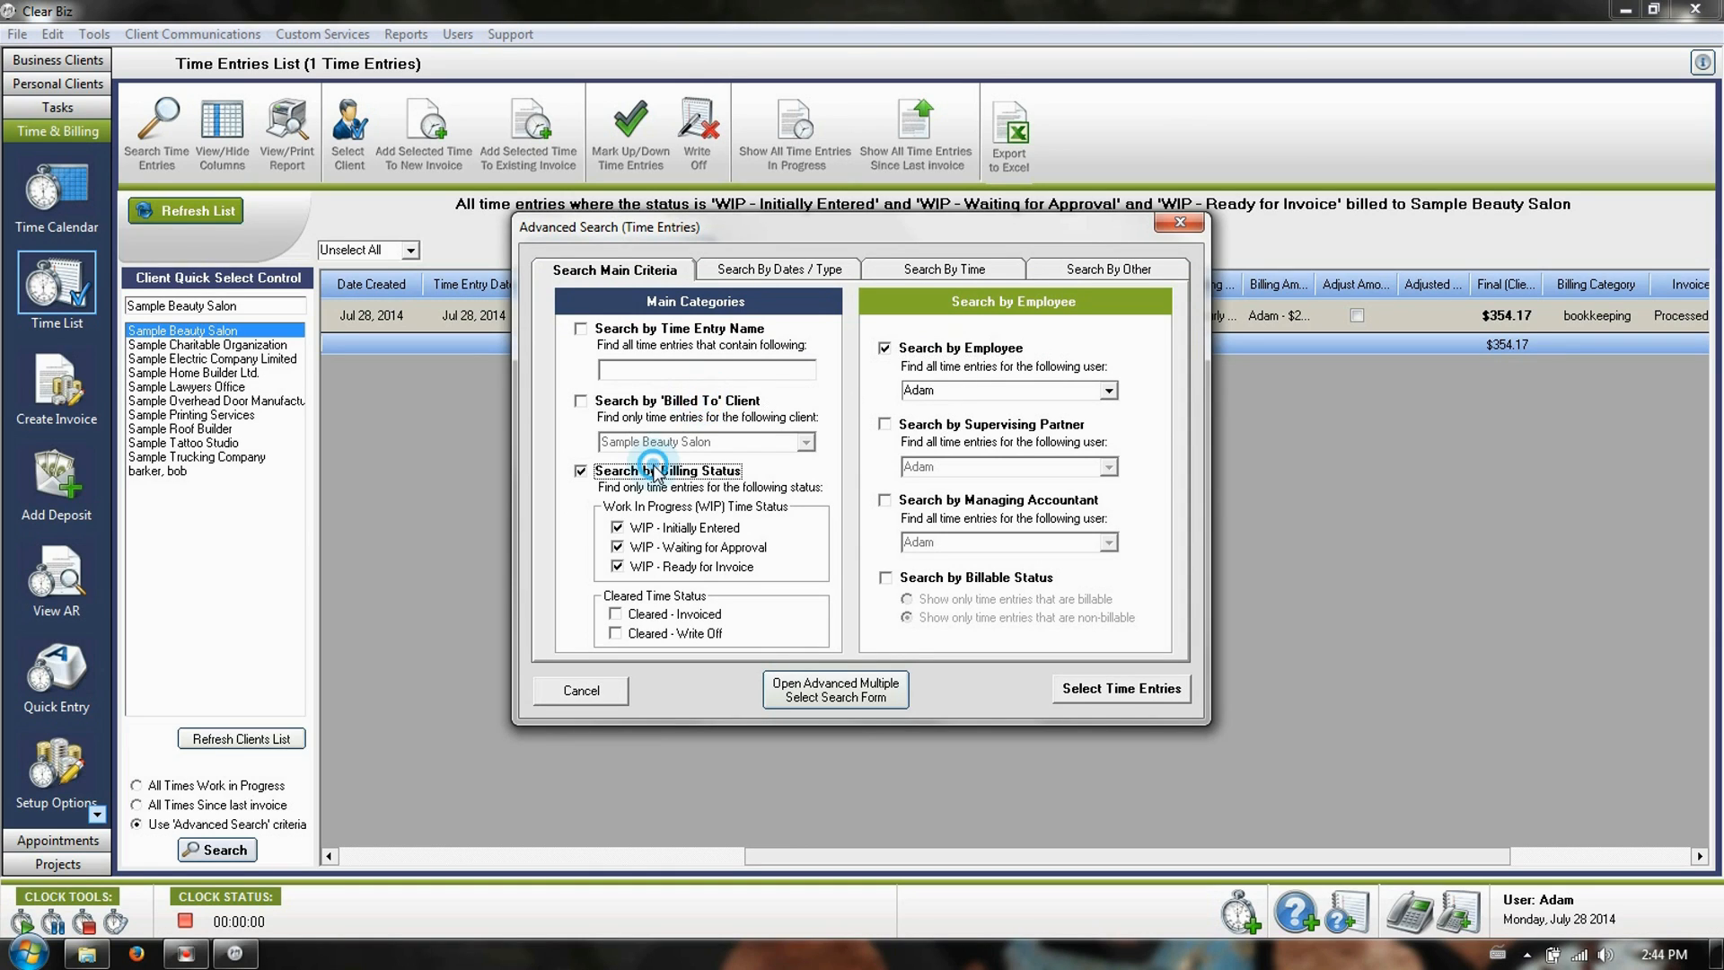
click(656, 472)
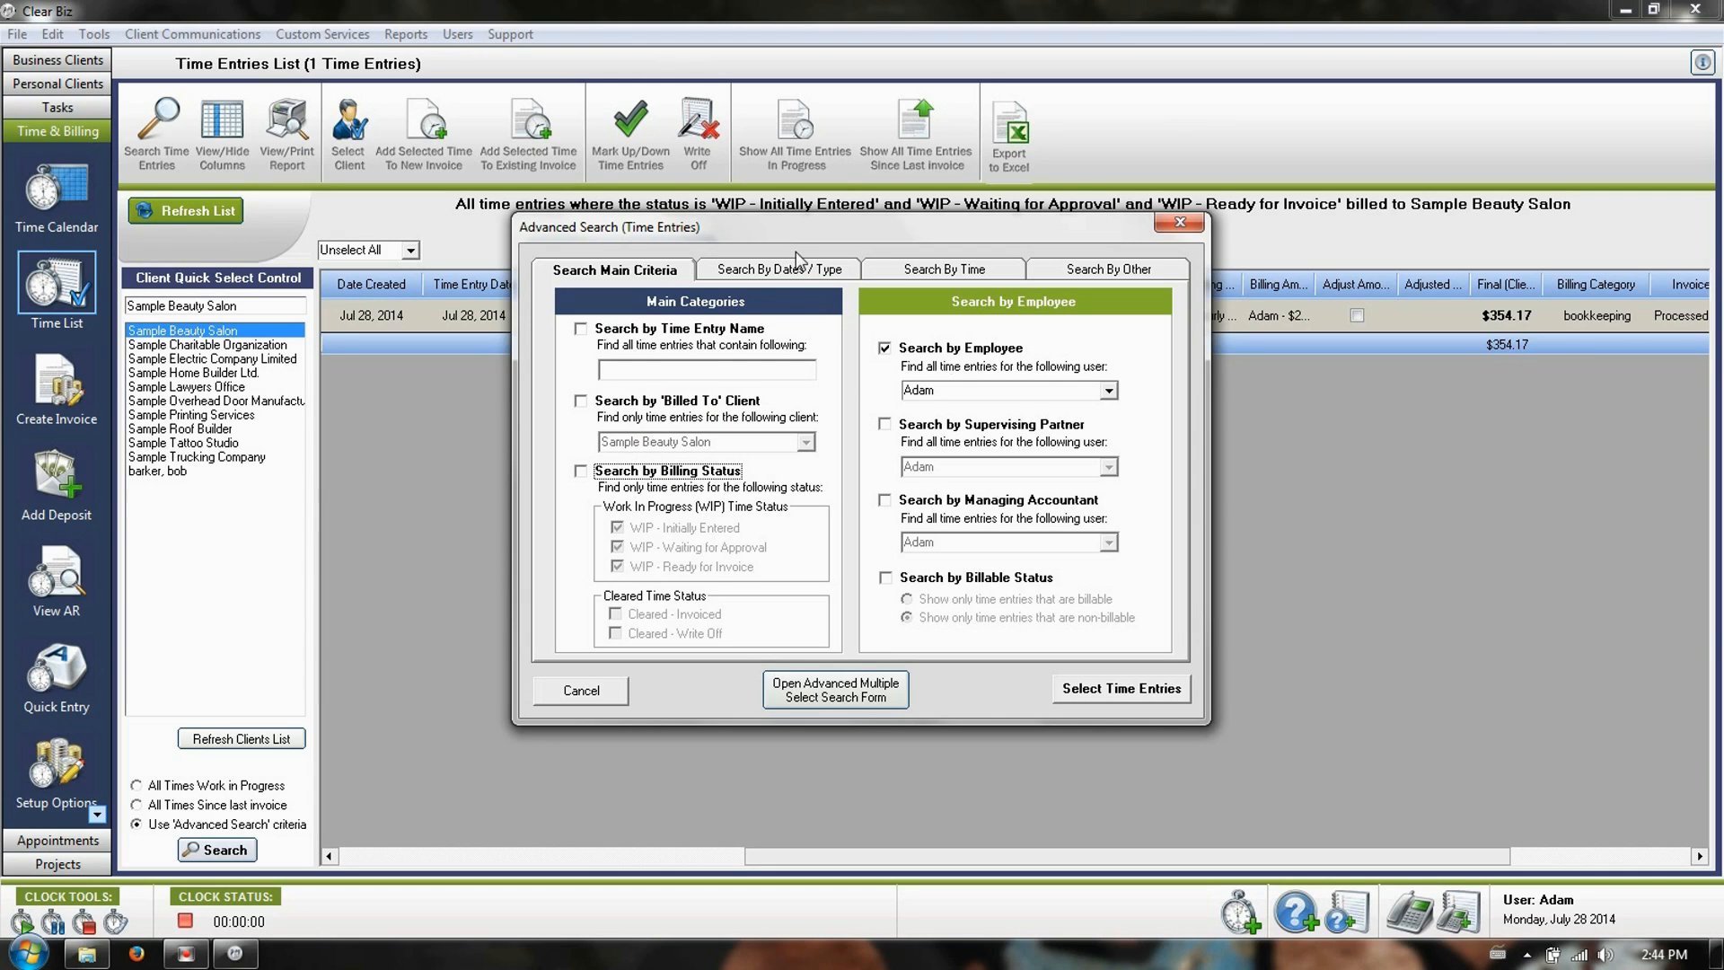
click(768, 280)
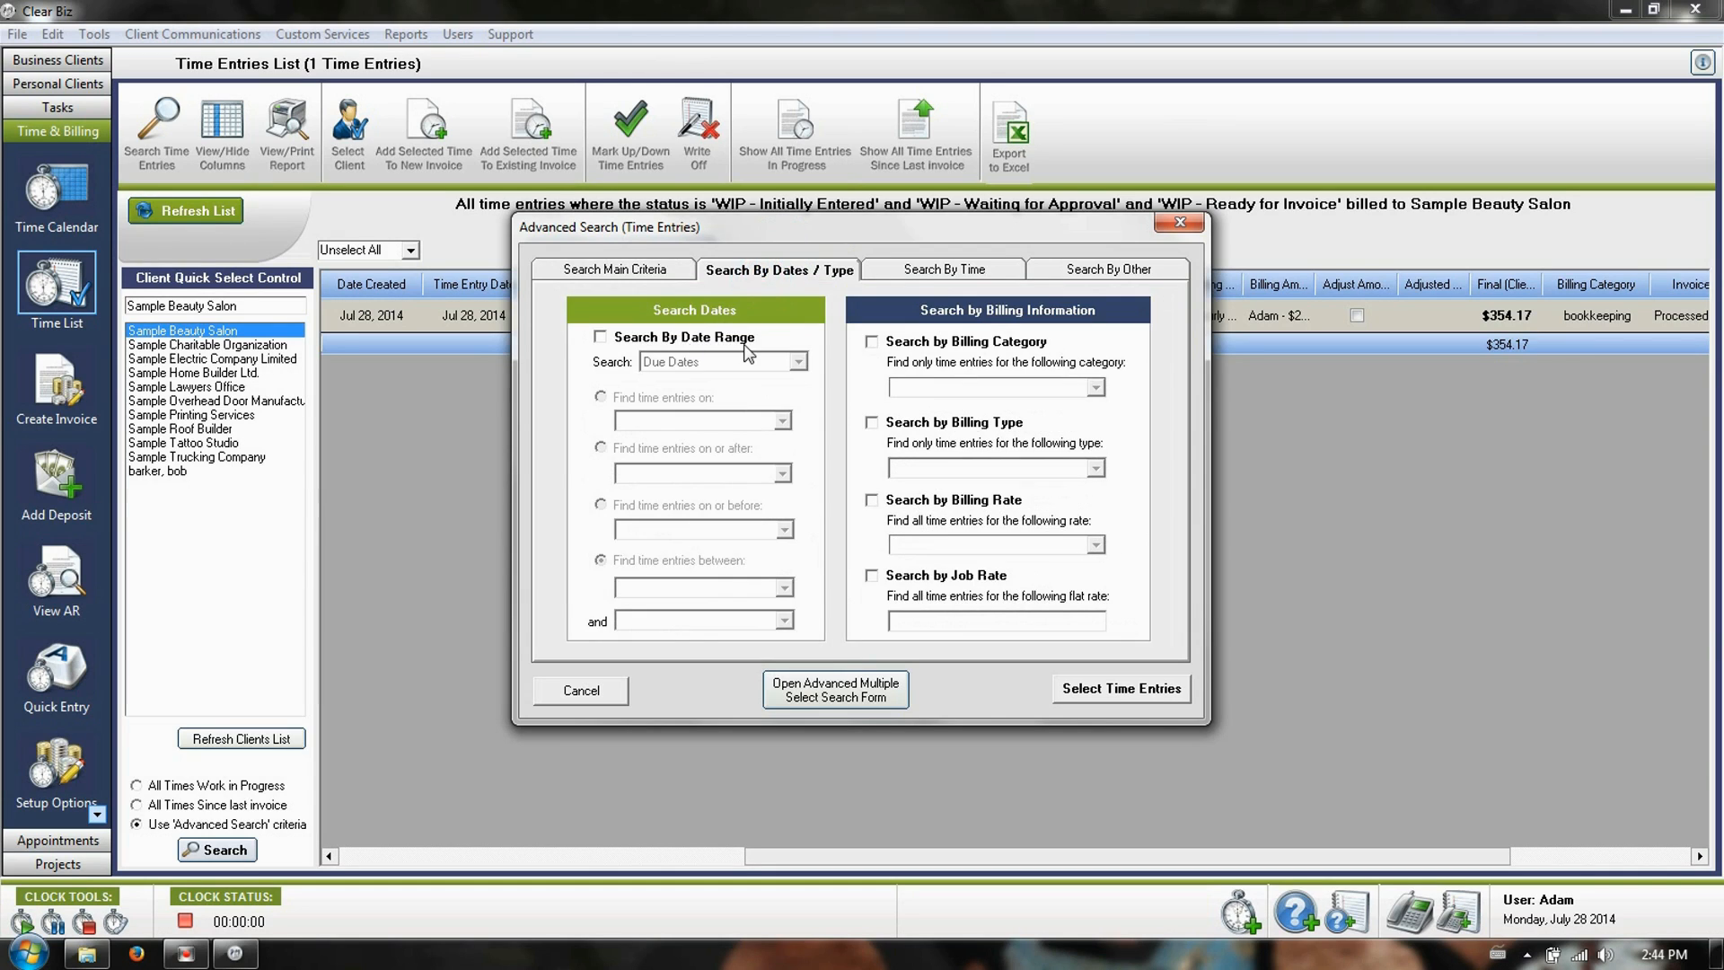
click(1186, 699)
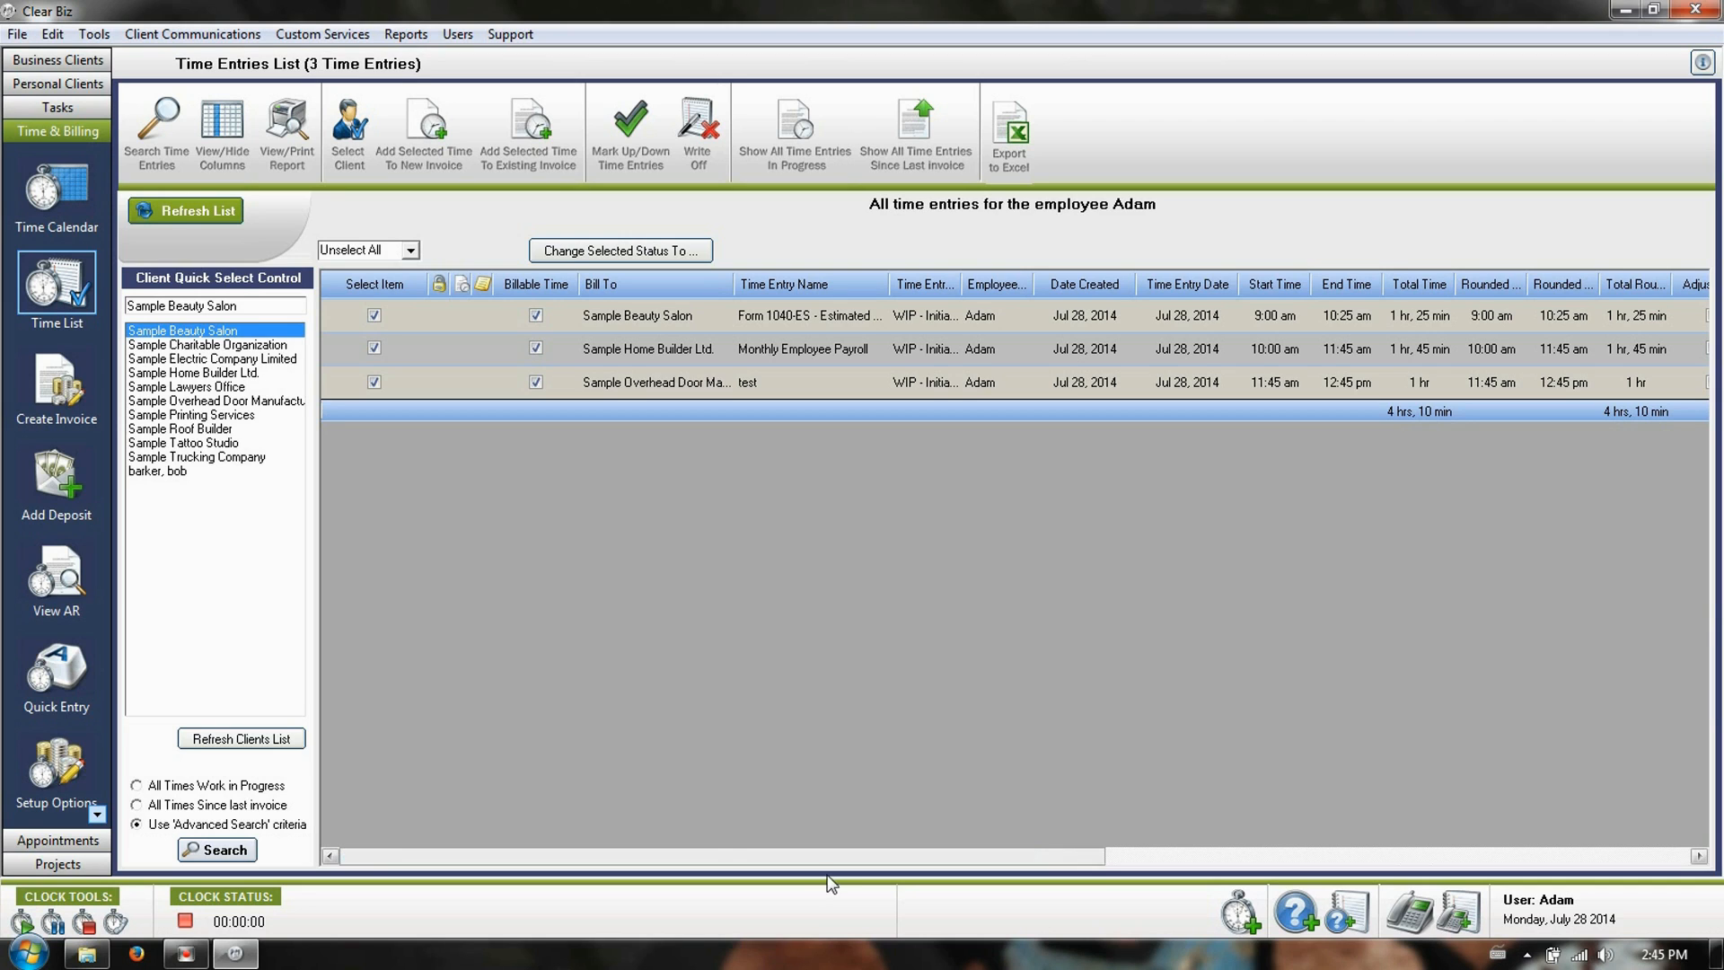
drag(814, 858, 1307, 855)
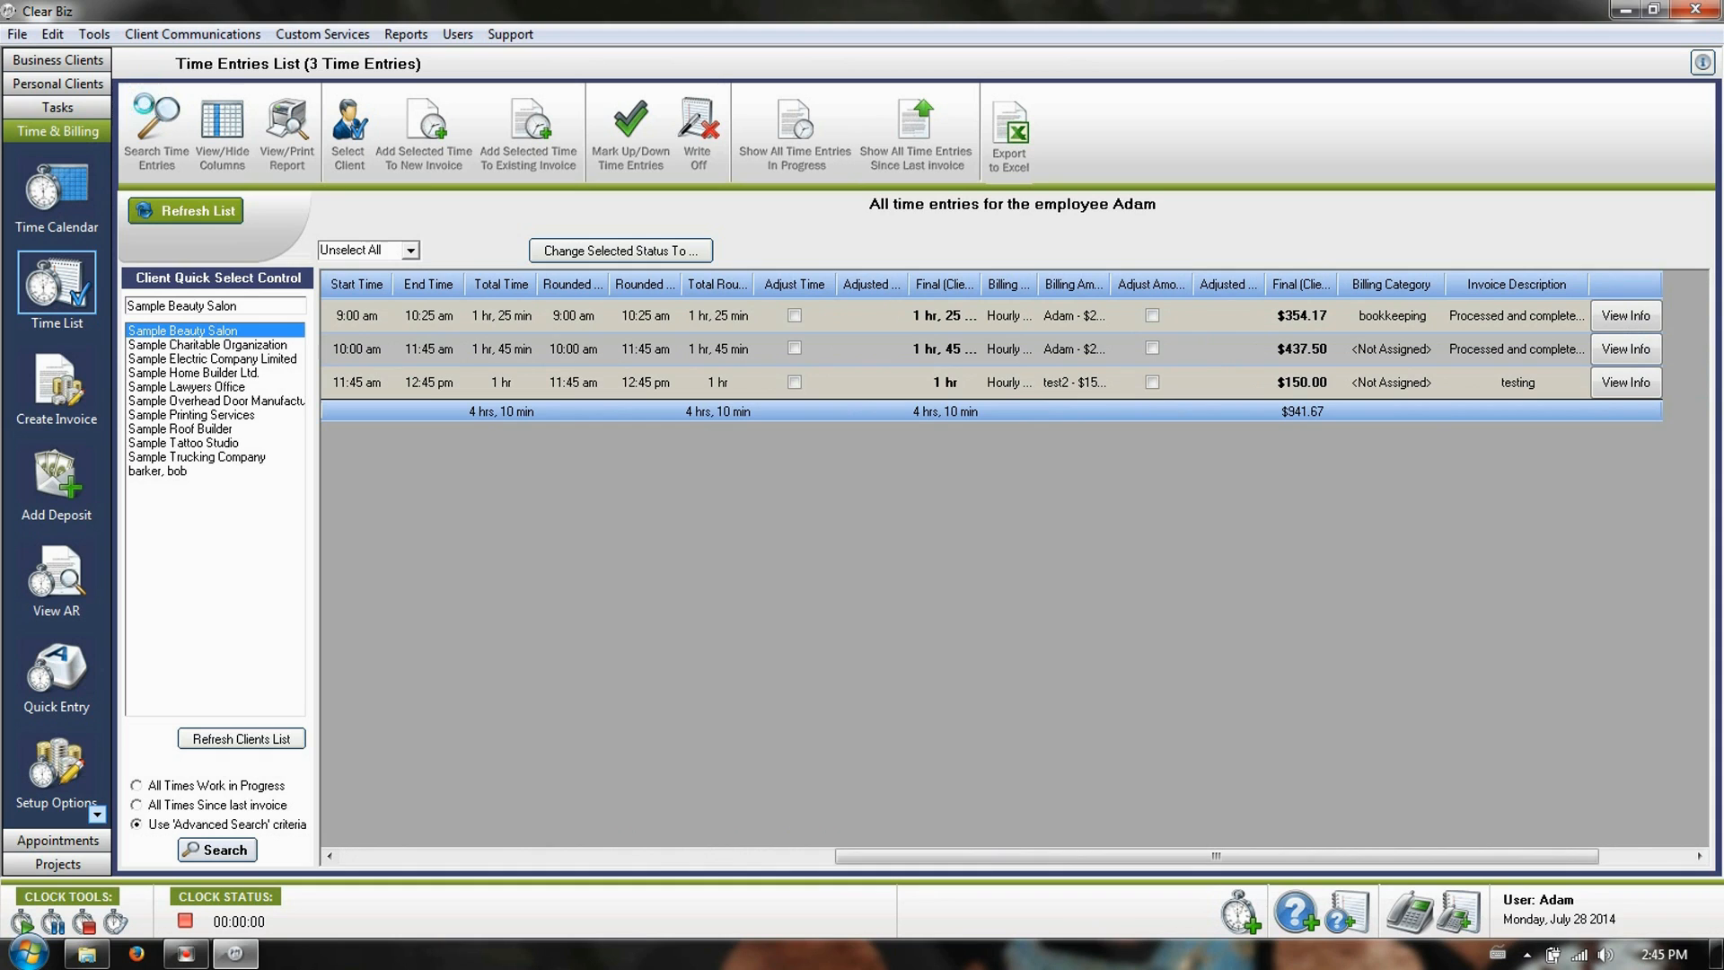
click(157, 130)
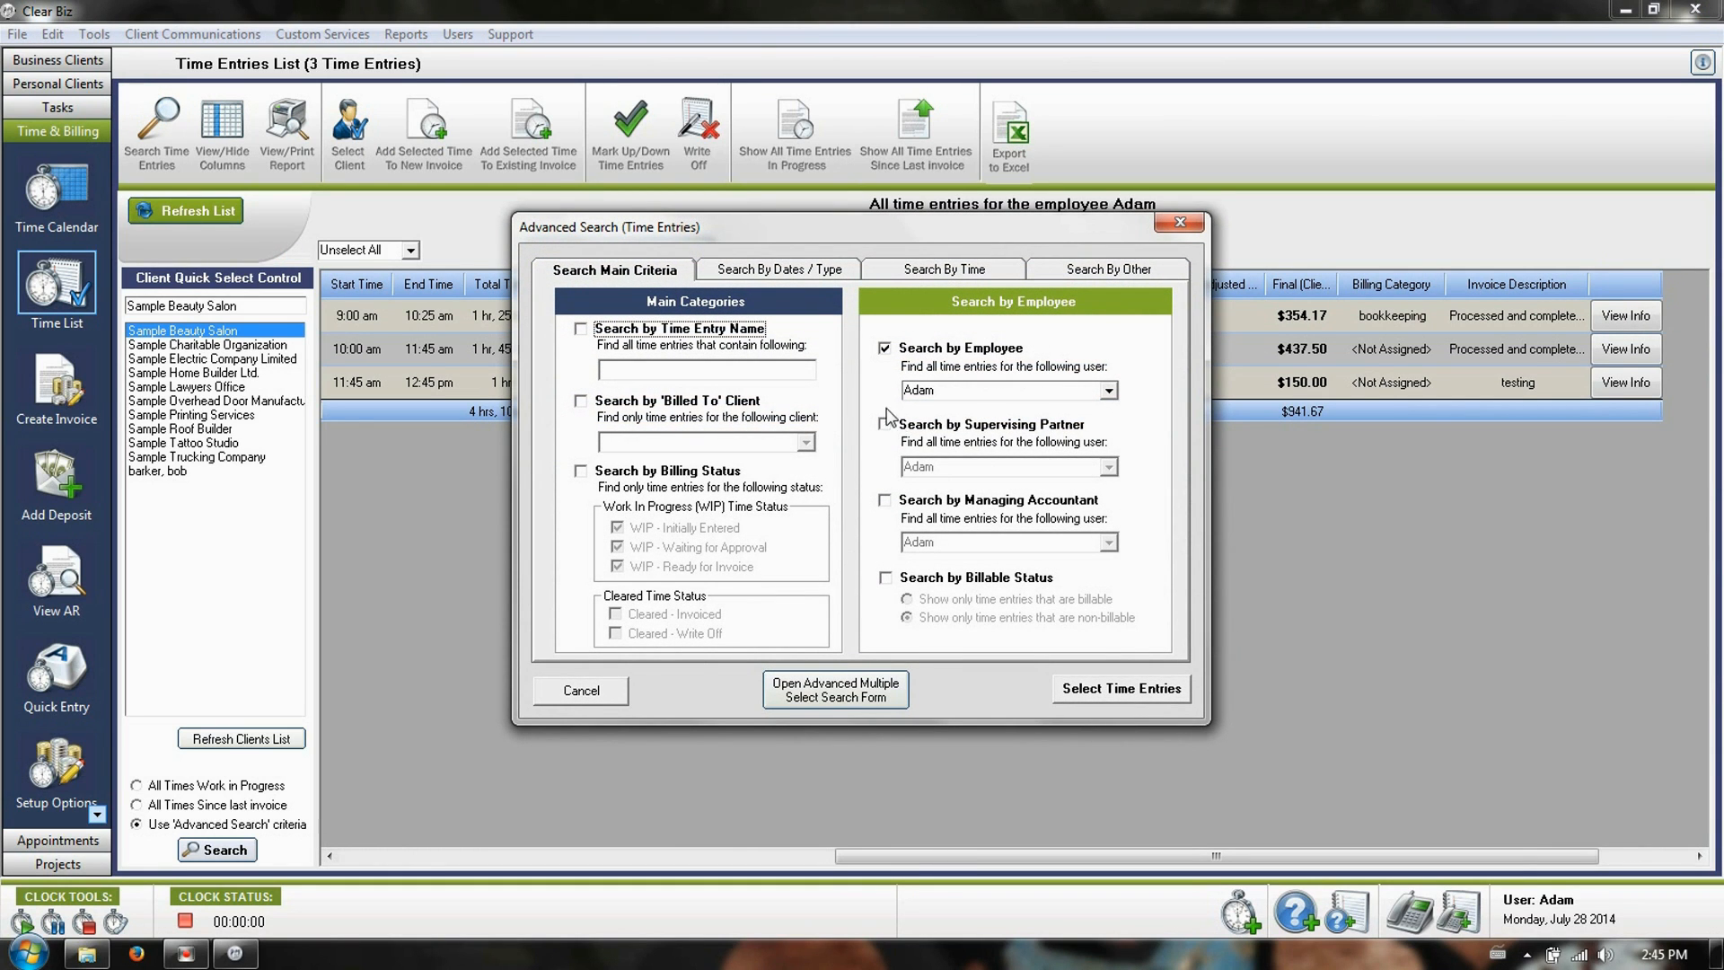
click(591, 689)
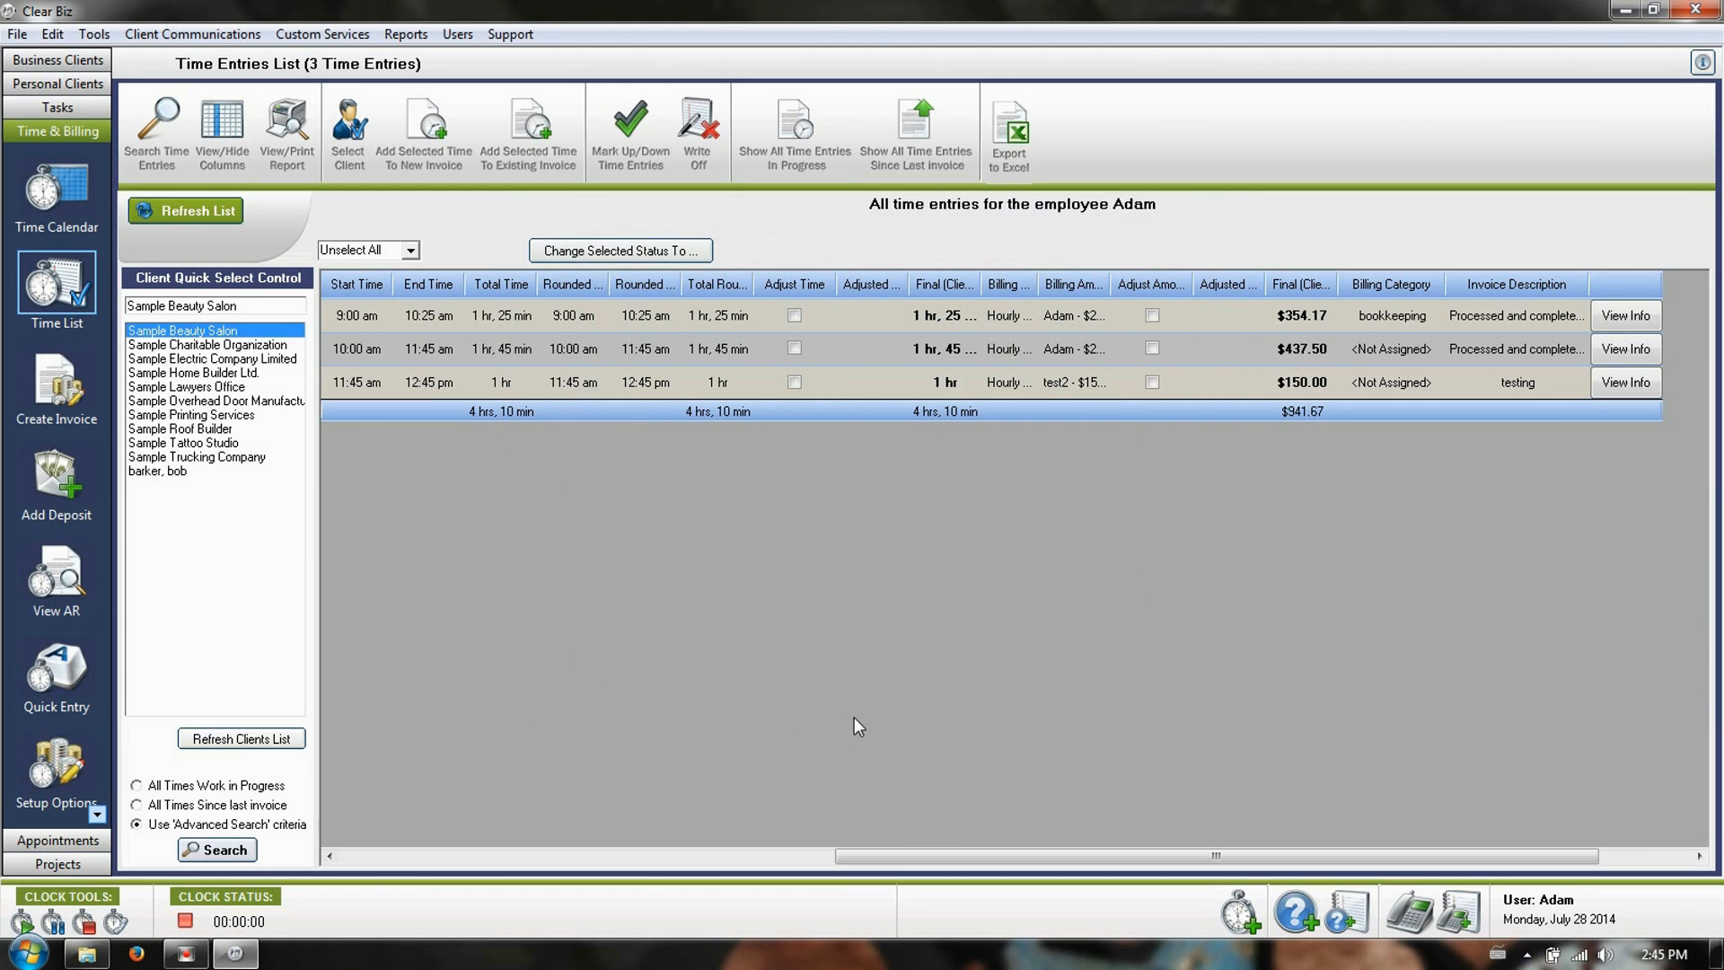
- Open the User Time Sheet (with Amount Details) report in the Report Wizard, assign it to the employee, and maximize the reports window
click(406, 34)
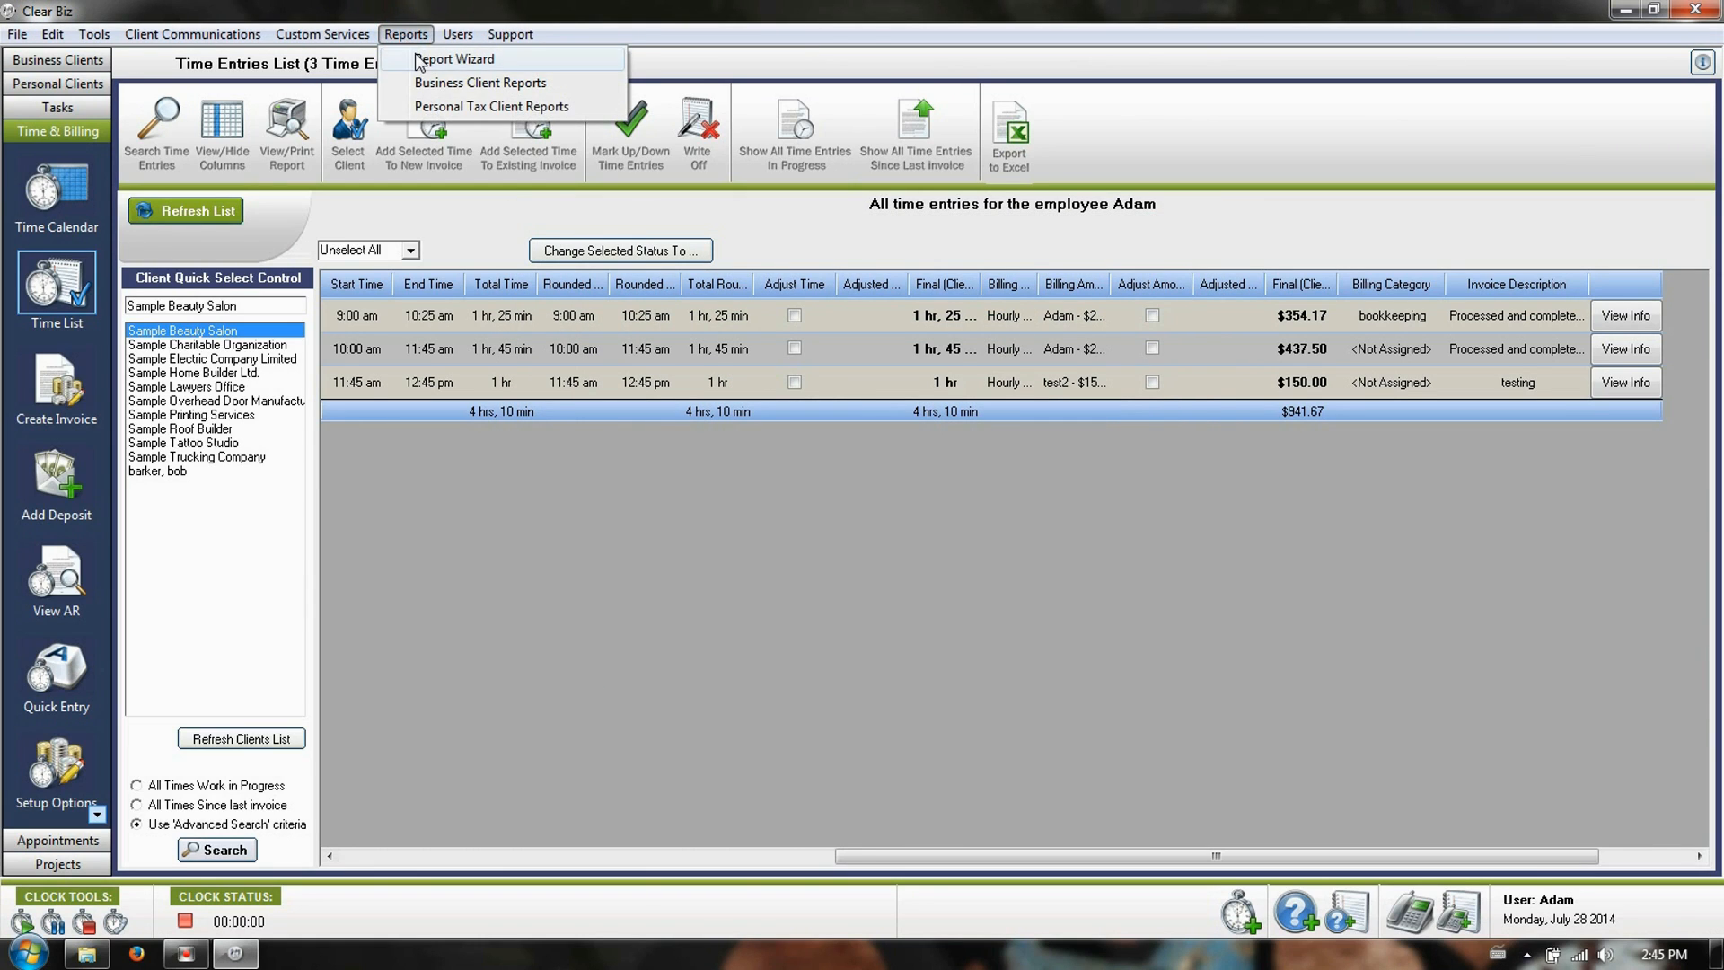
click(489, 61)
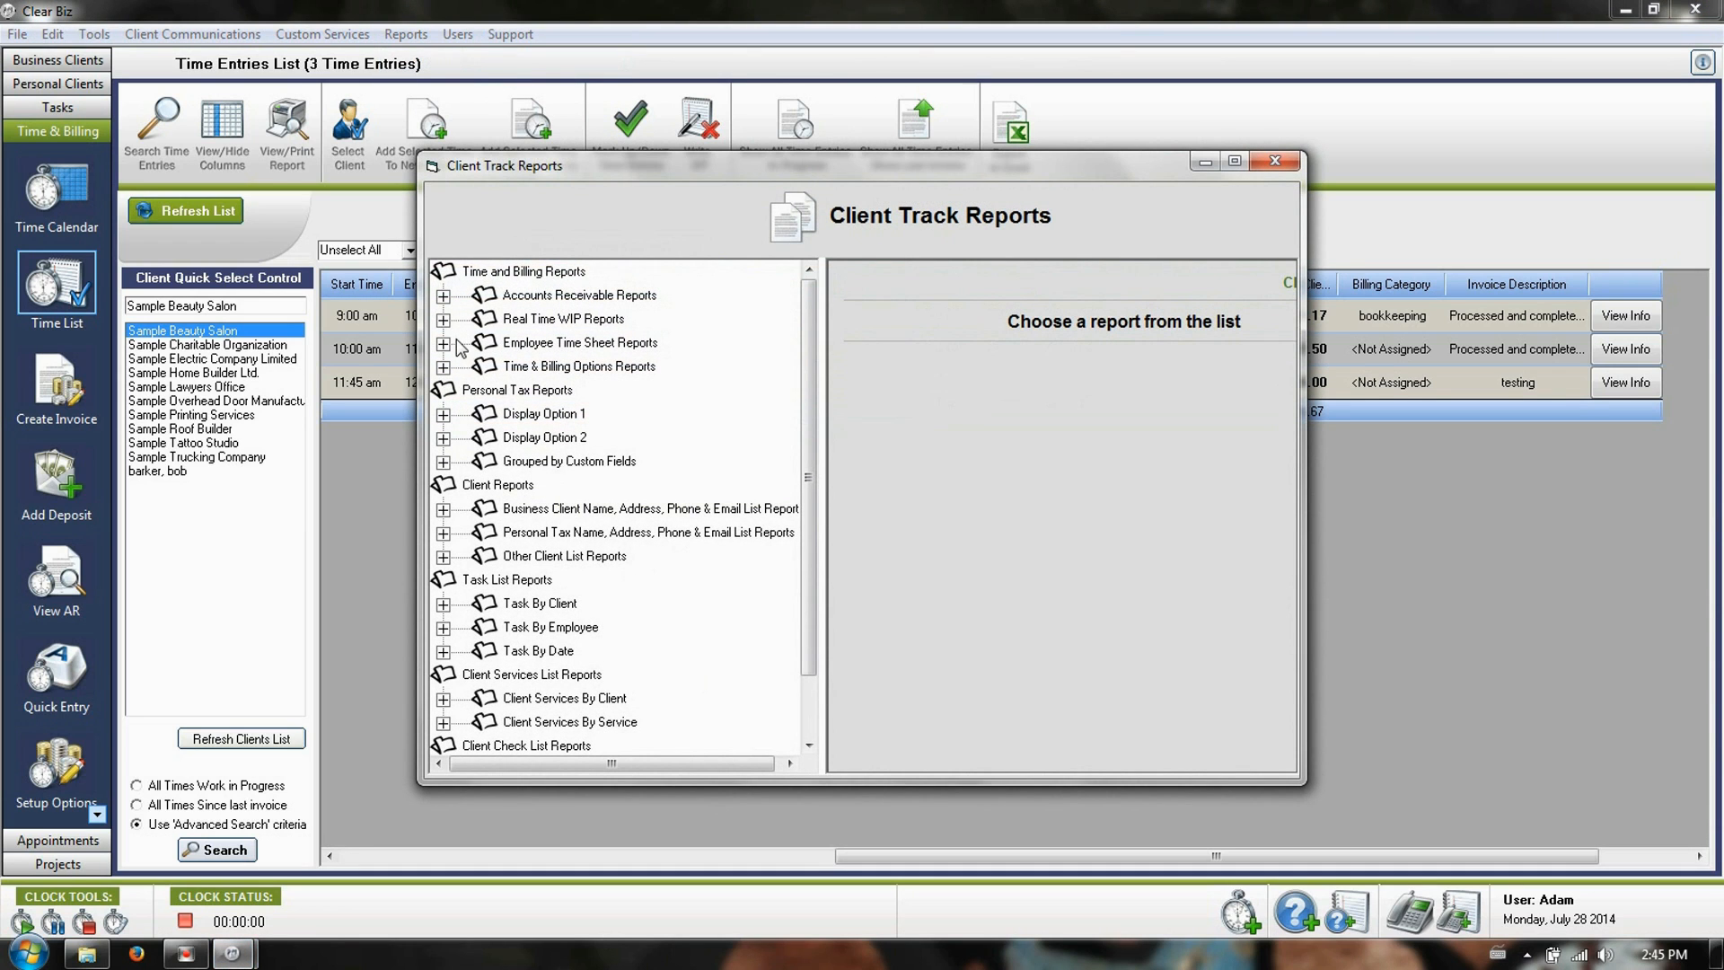
click(445, 344)
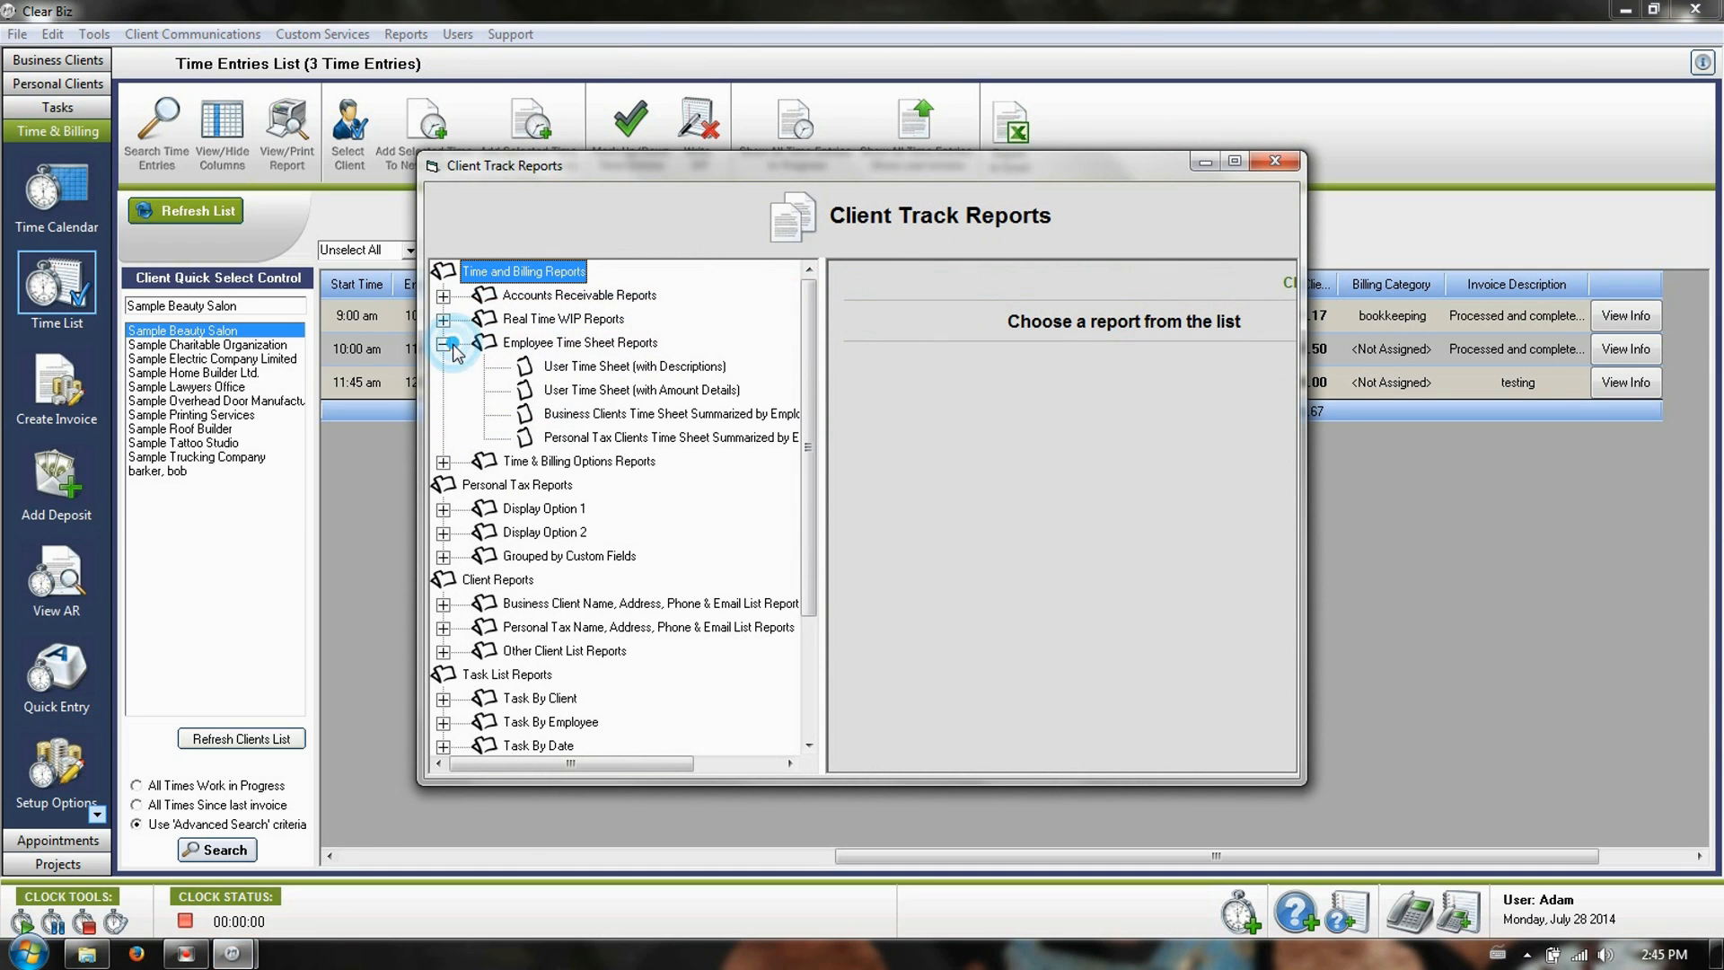
click(640, 392)
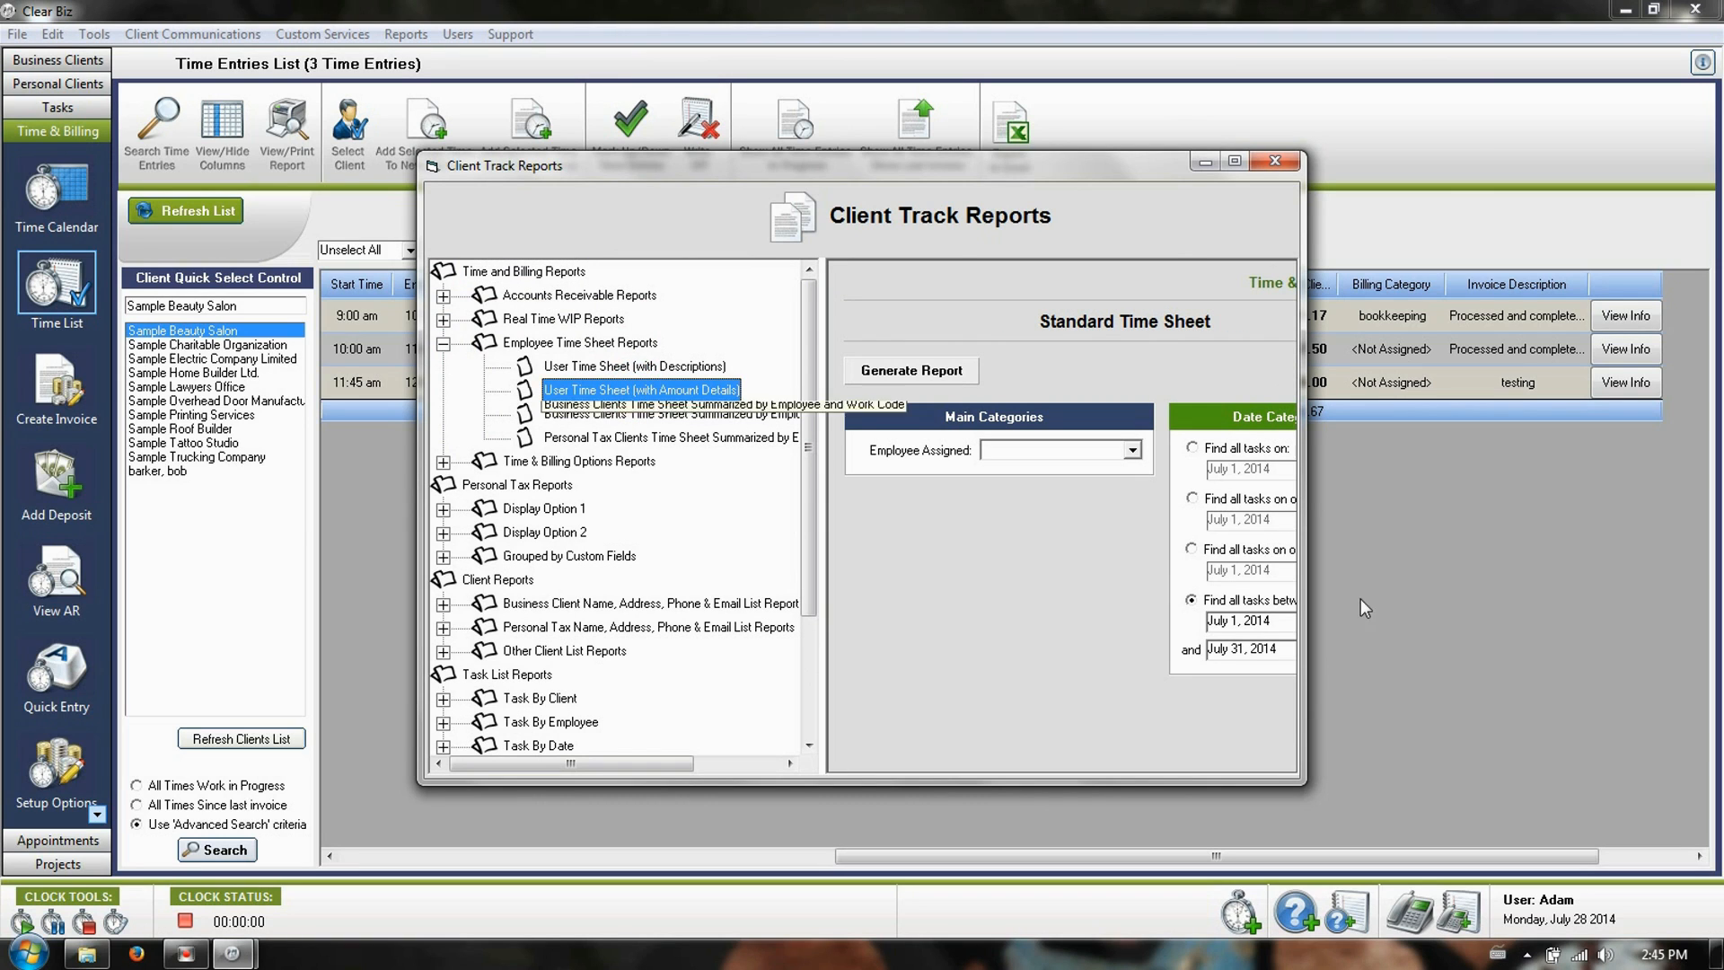
click(1132, 450)
click(1071, 483)
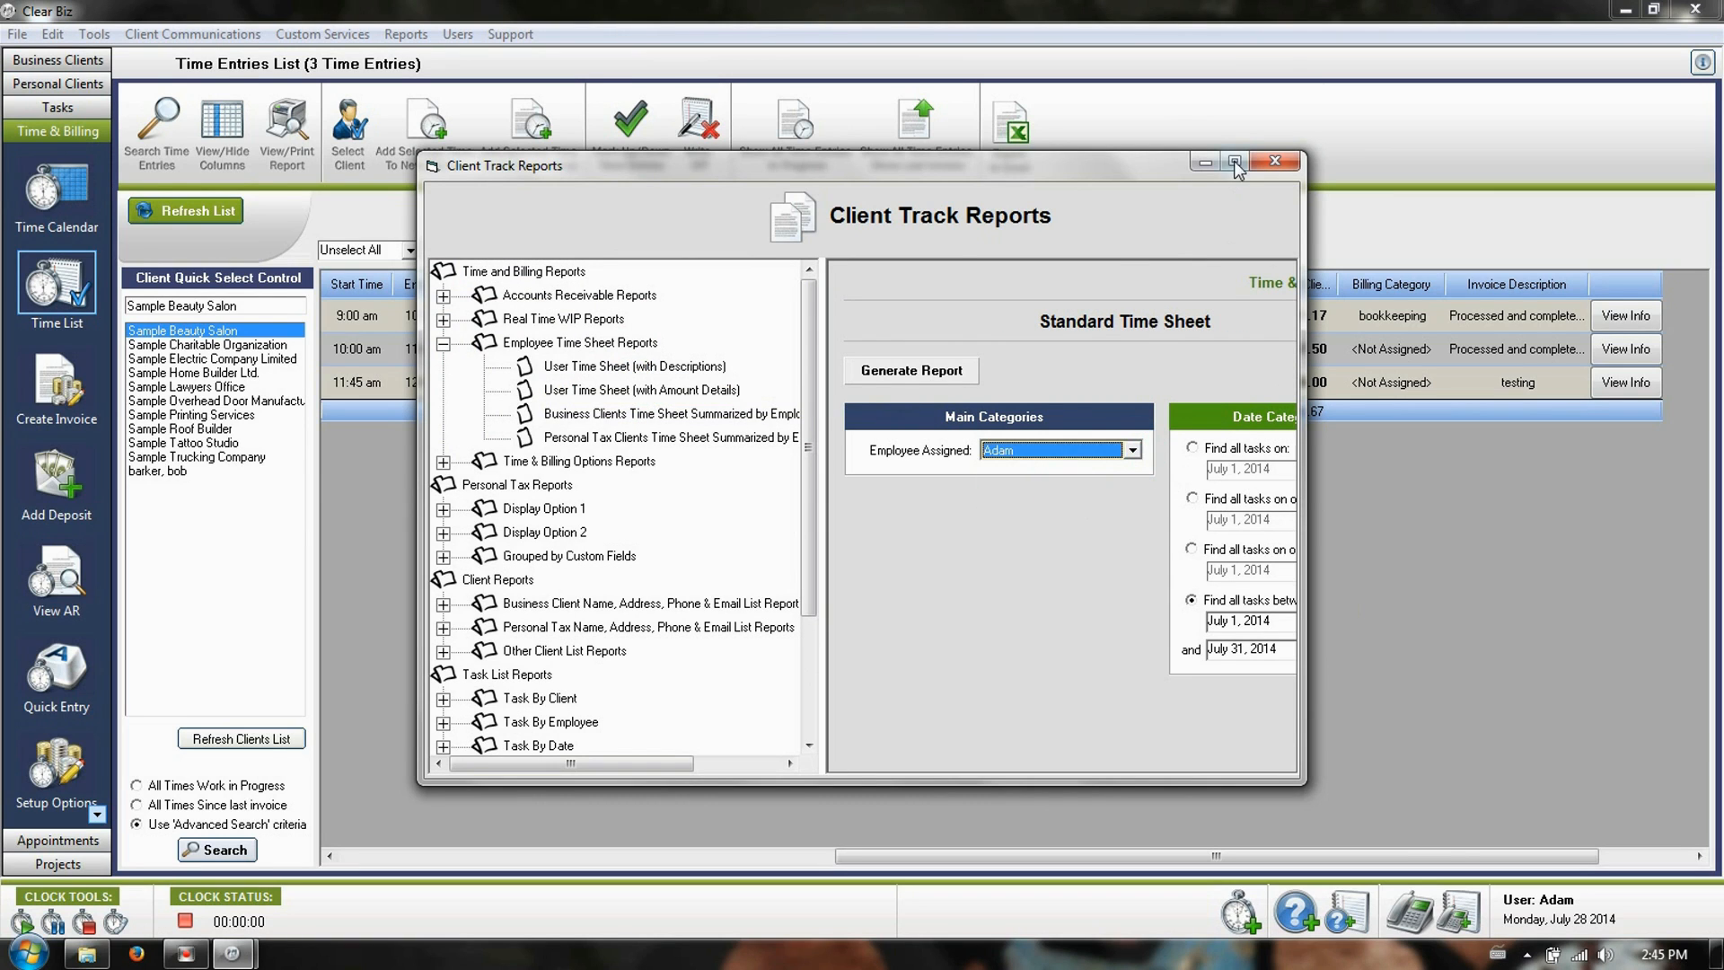
click(1235, 161)
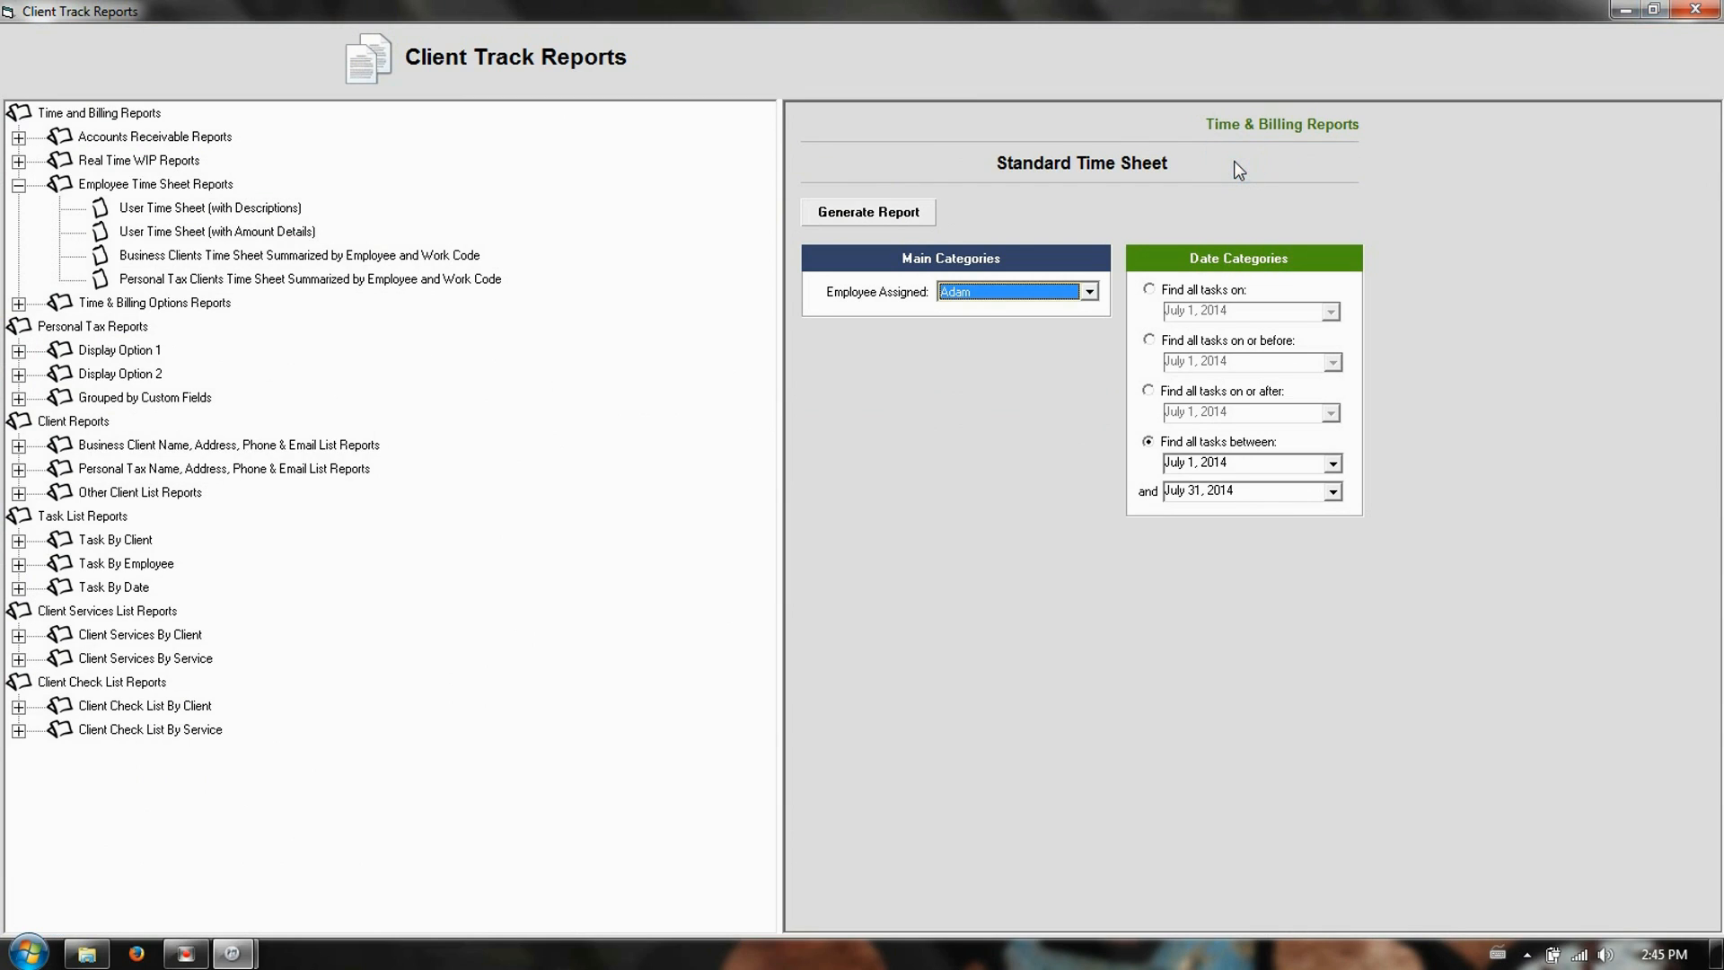
- Set the start of the time sheet's date range to April 1, 2014 and generate the report
click(1332, 463)
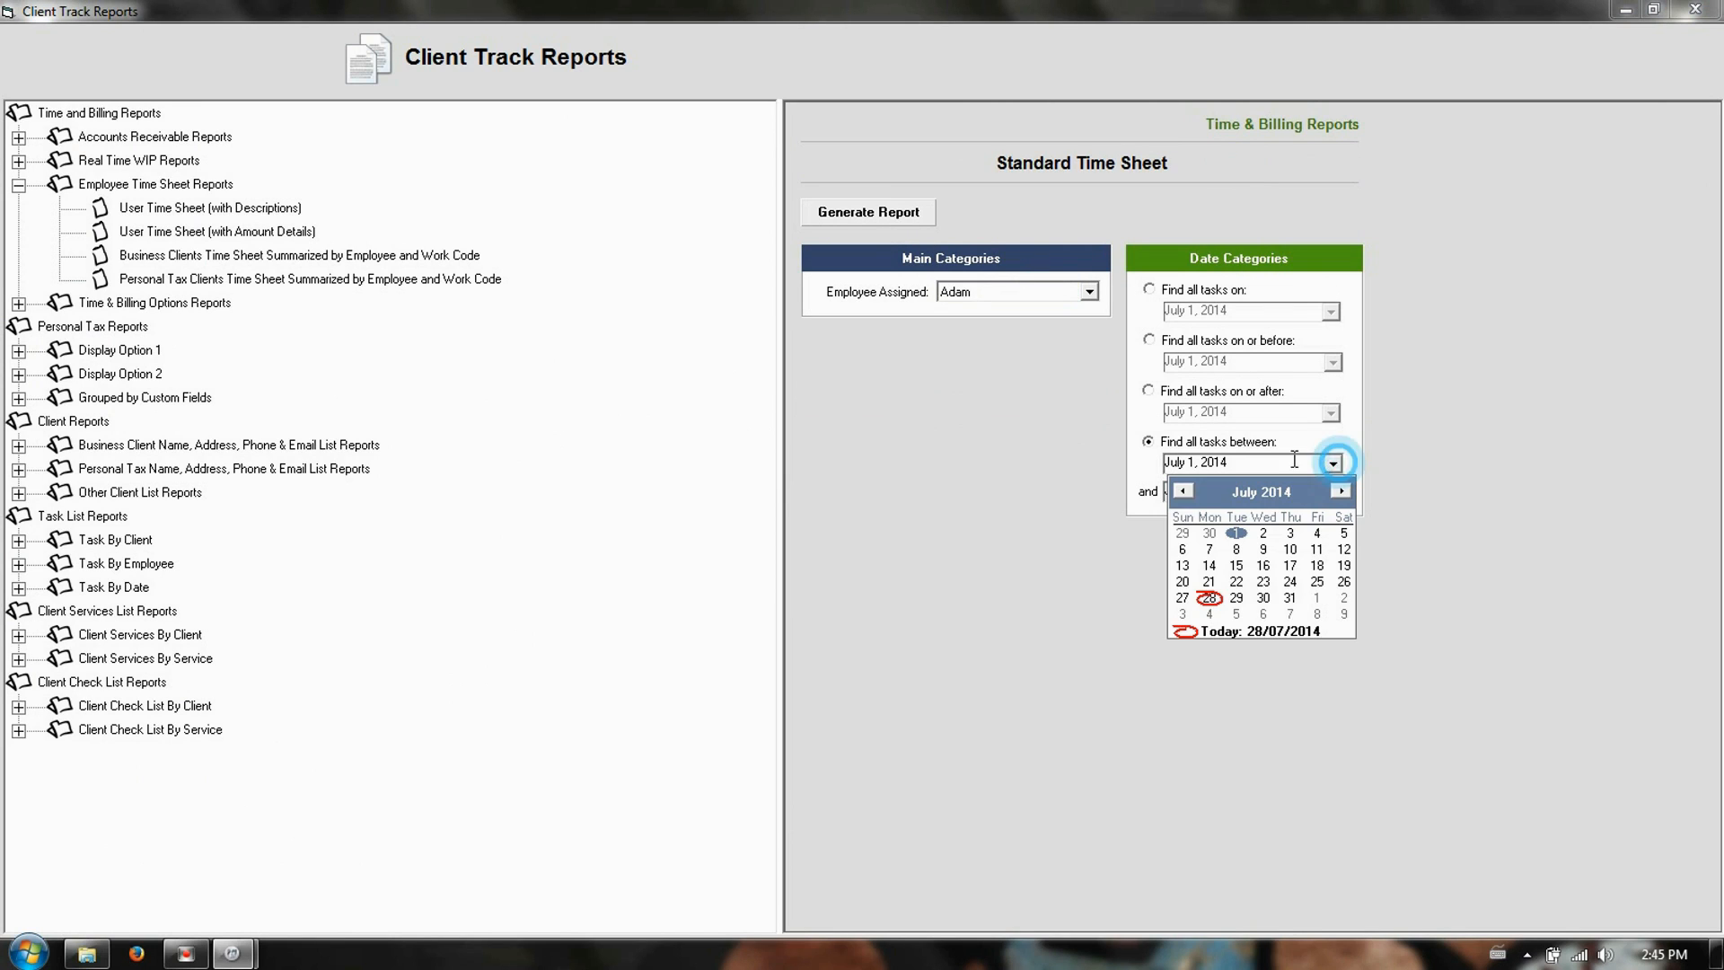
click(1186, 492)
click(1185, 493)
click(1186, 492)
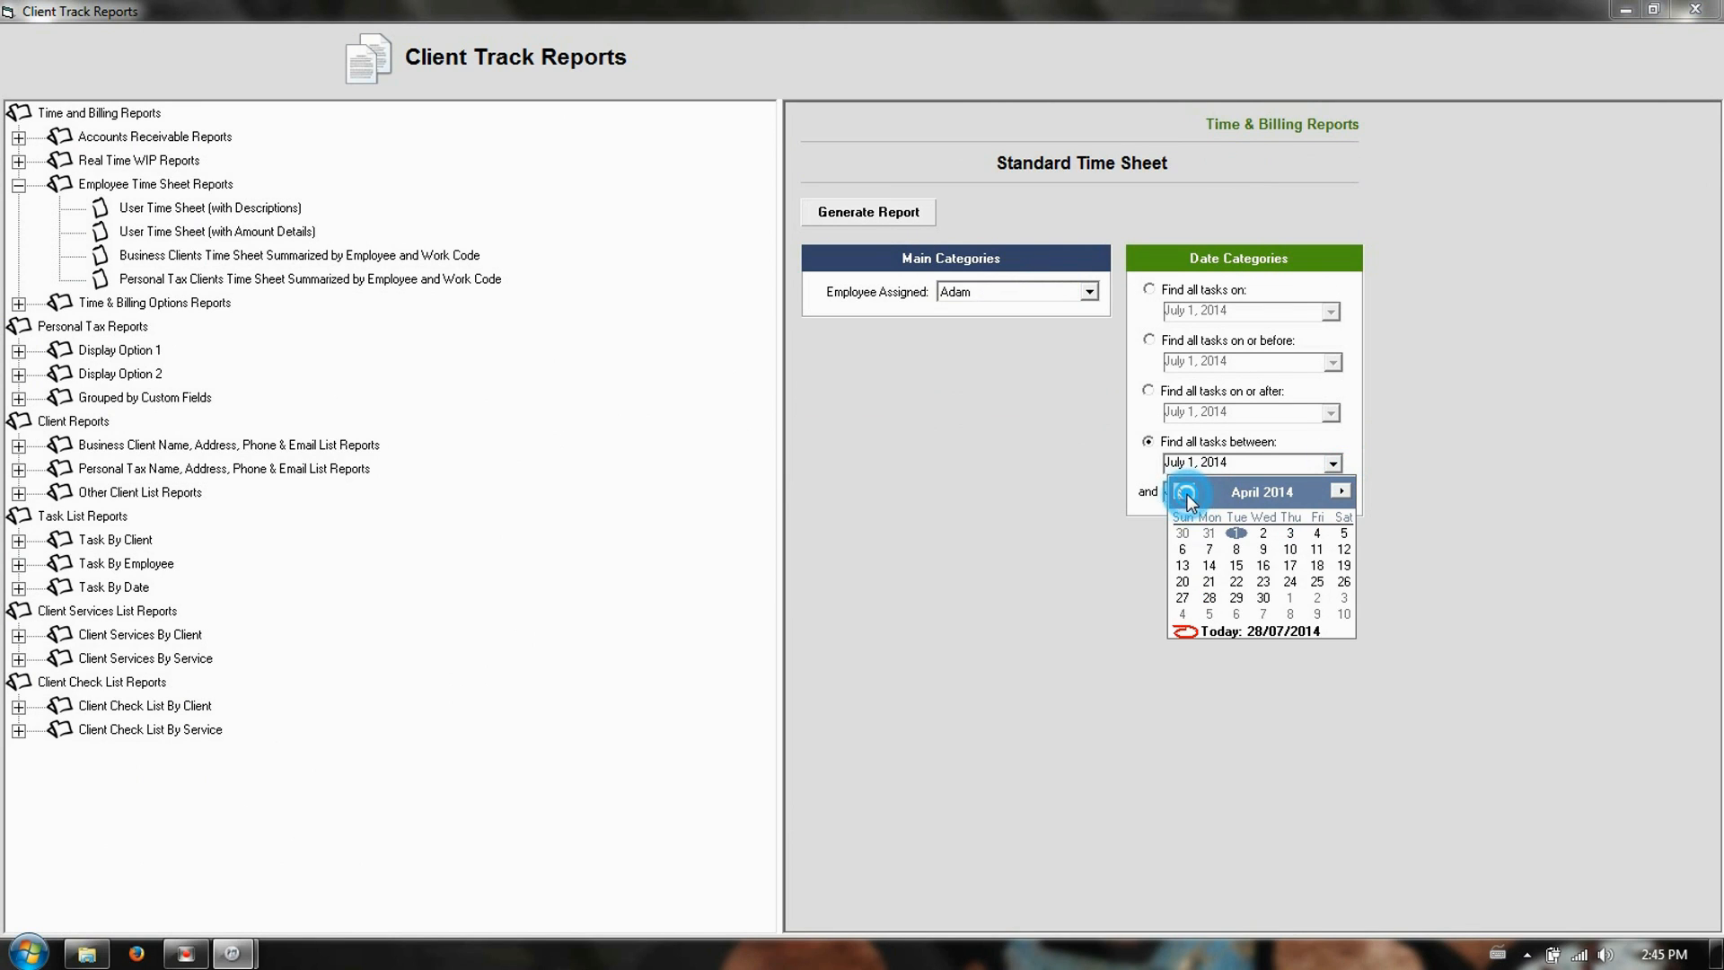
click(1236, 533)
click(893, 213)
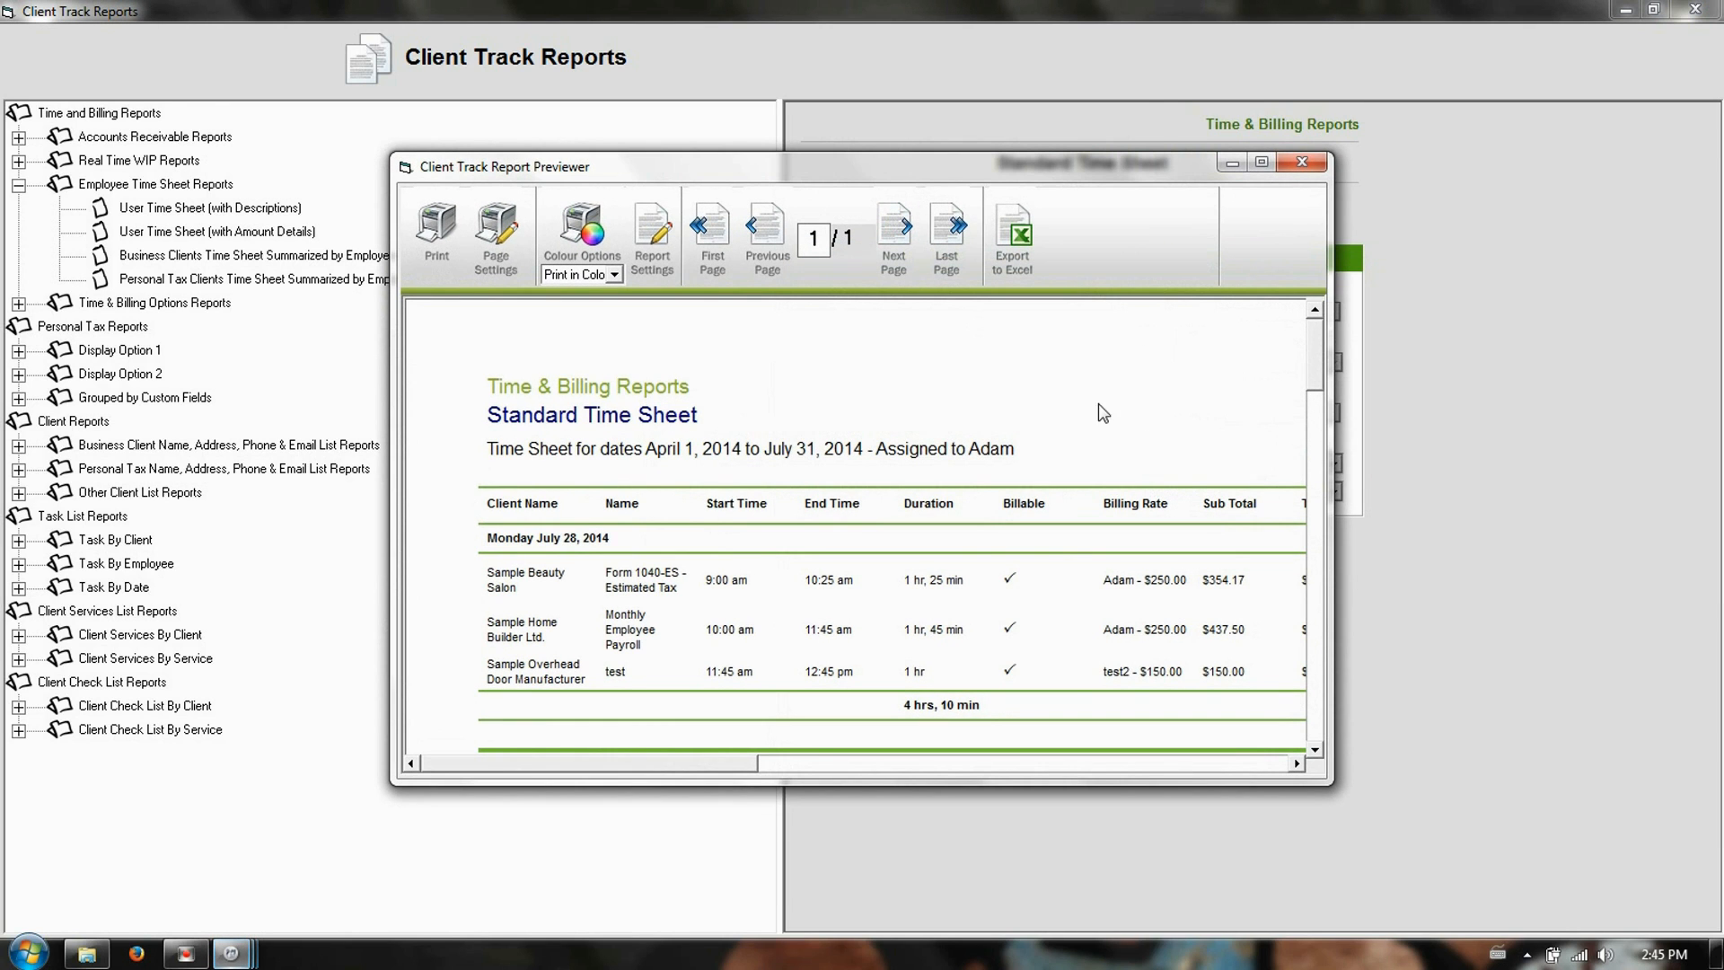
- Examine the generated time sheet at full size, and close both the report preview and the reports window
click(1294, 165)
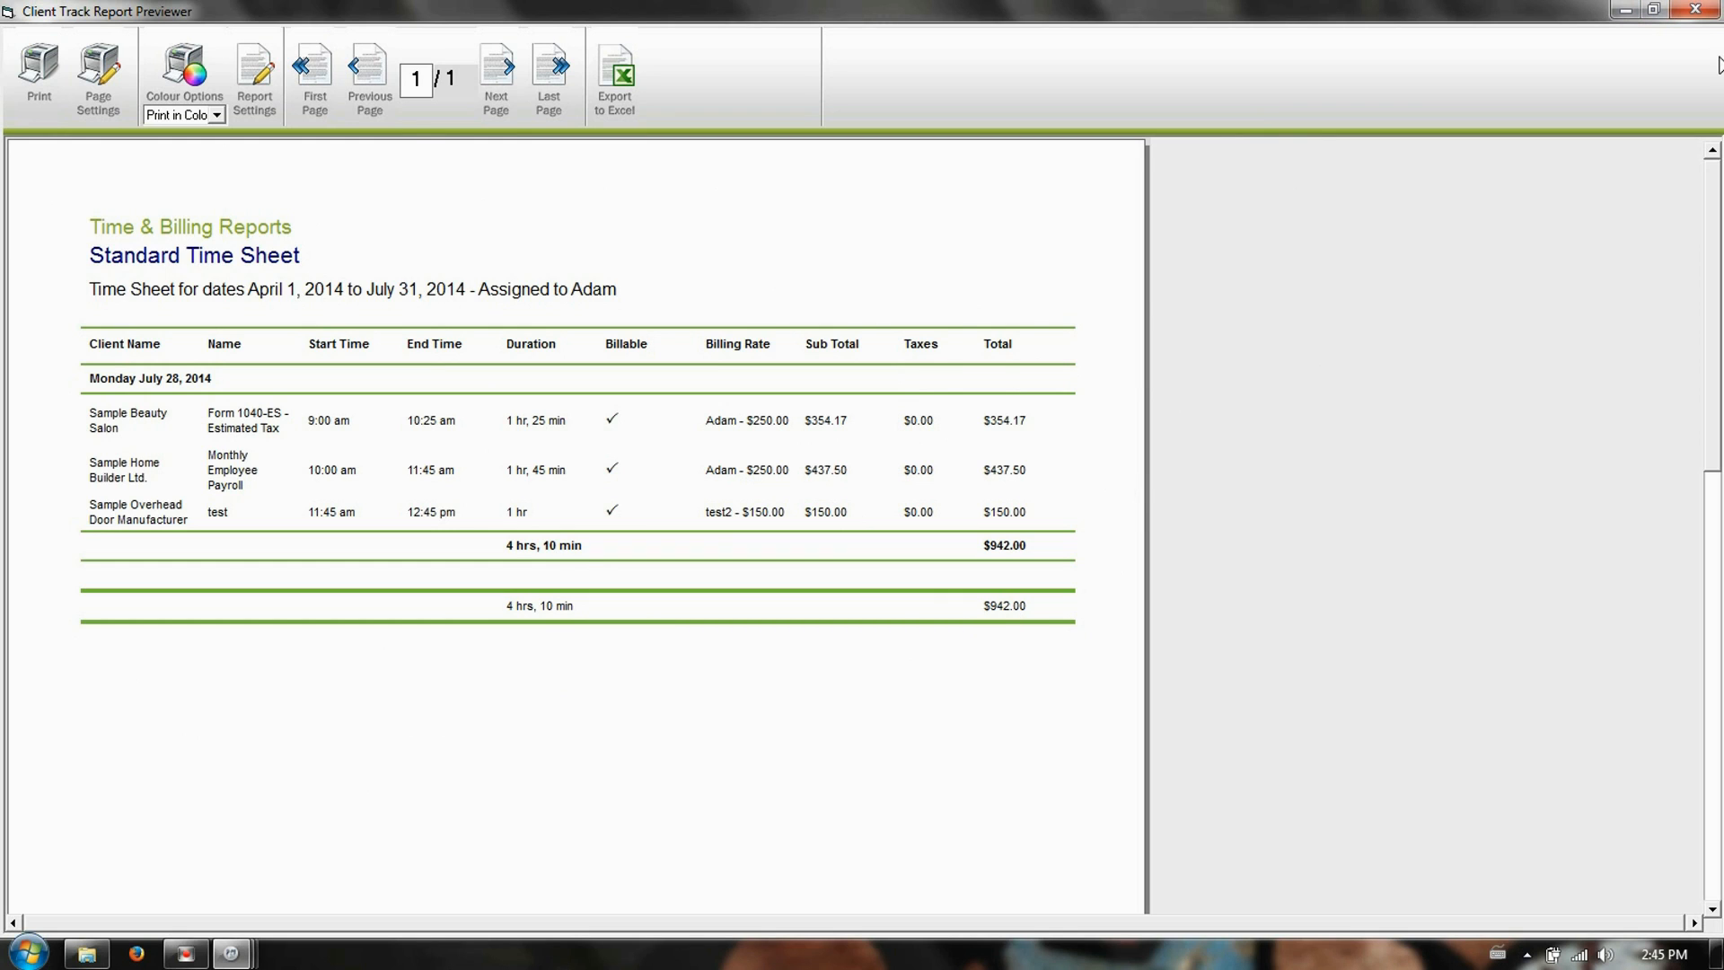
click(1695, 9)
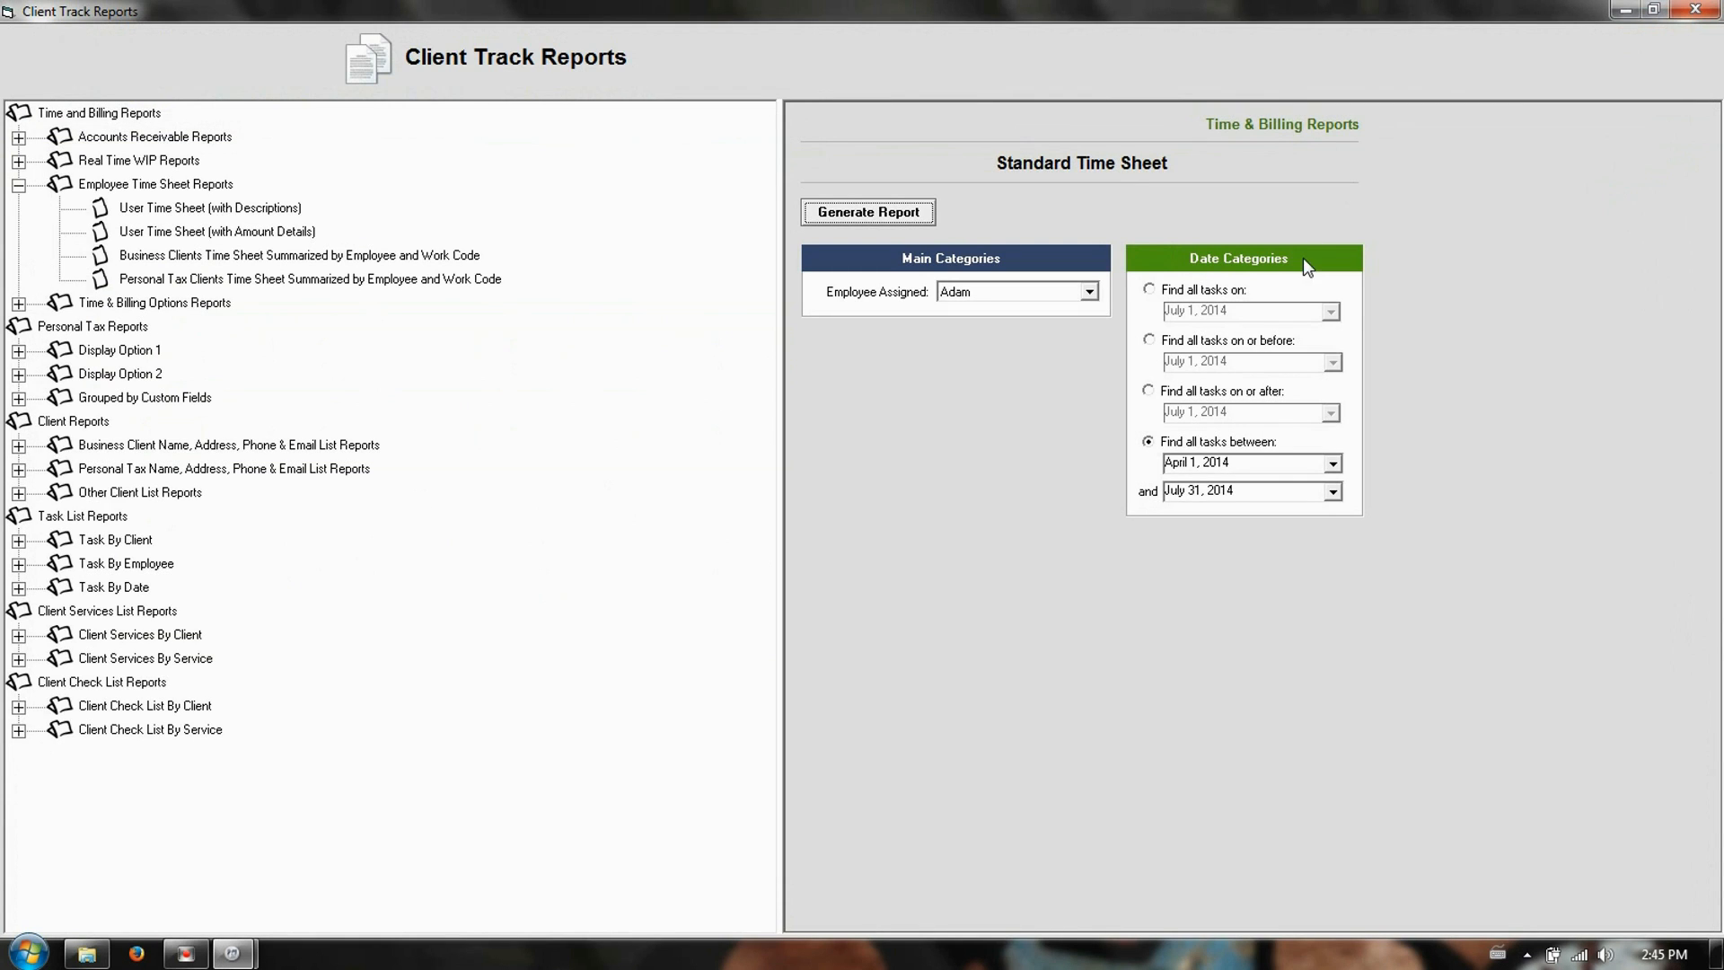
click(1696, 8)
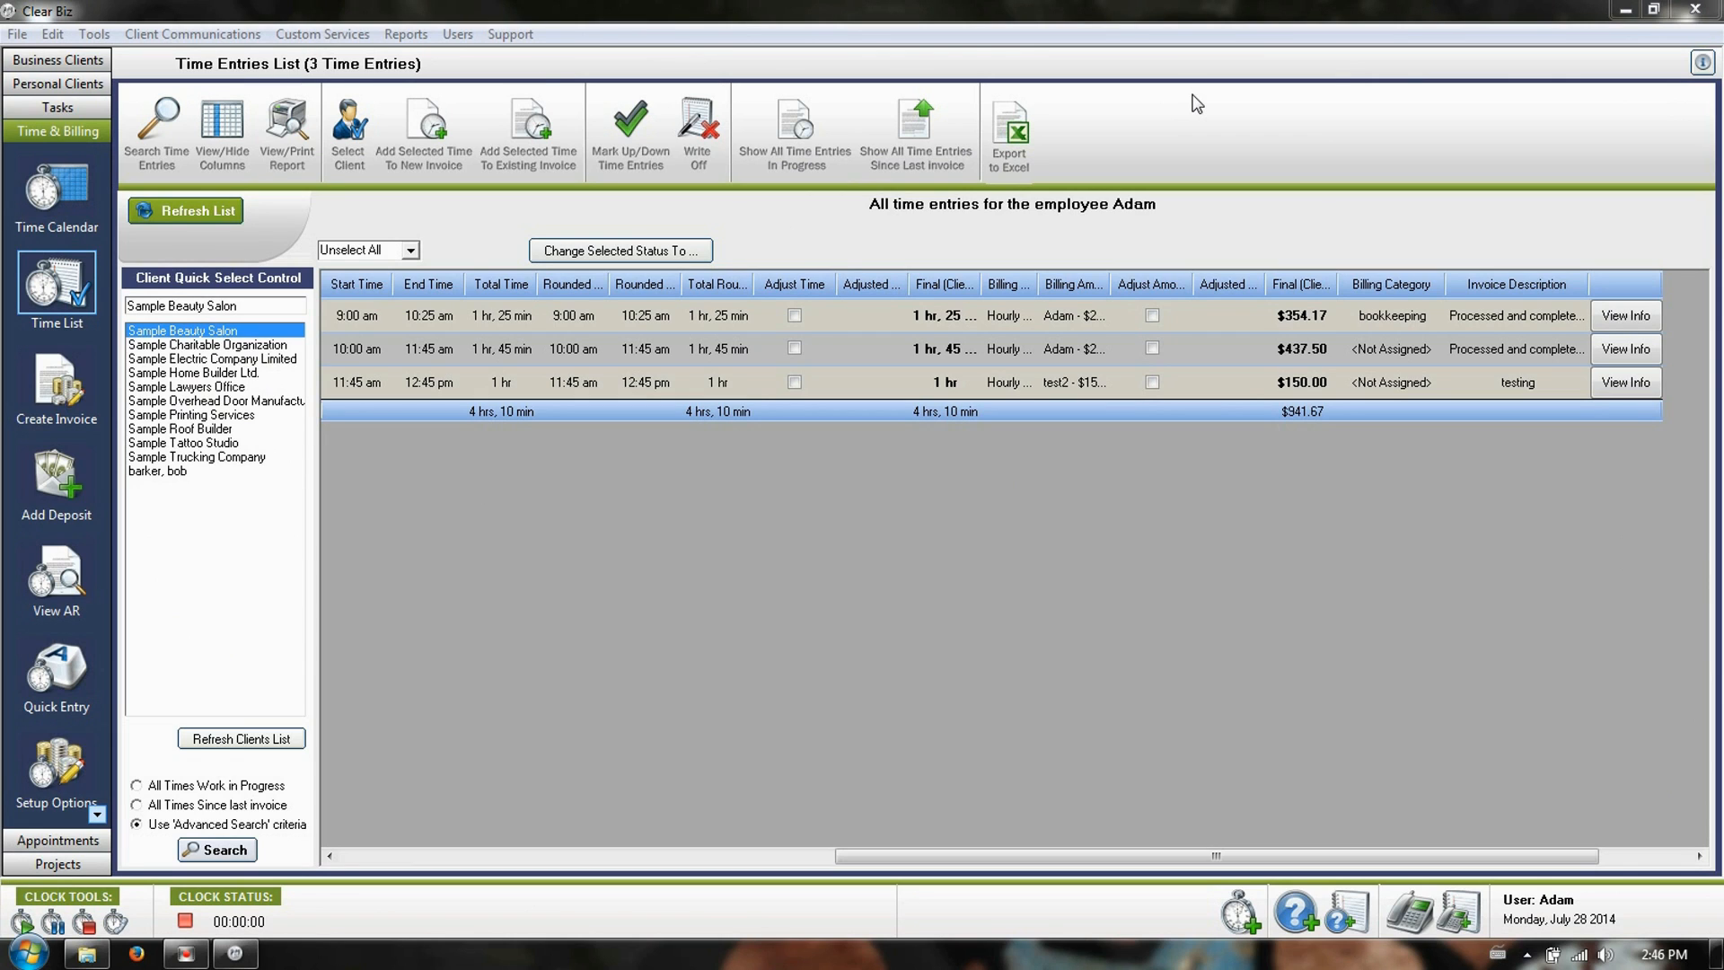
- Open invoice creation for Sample Beauty Salon and keep all WIP sent to the organized WIP time invoice, trying the specific WIP option
click(49, 394)
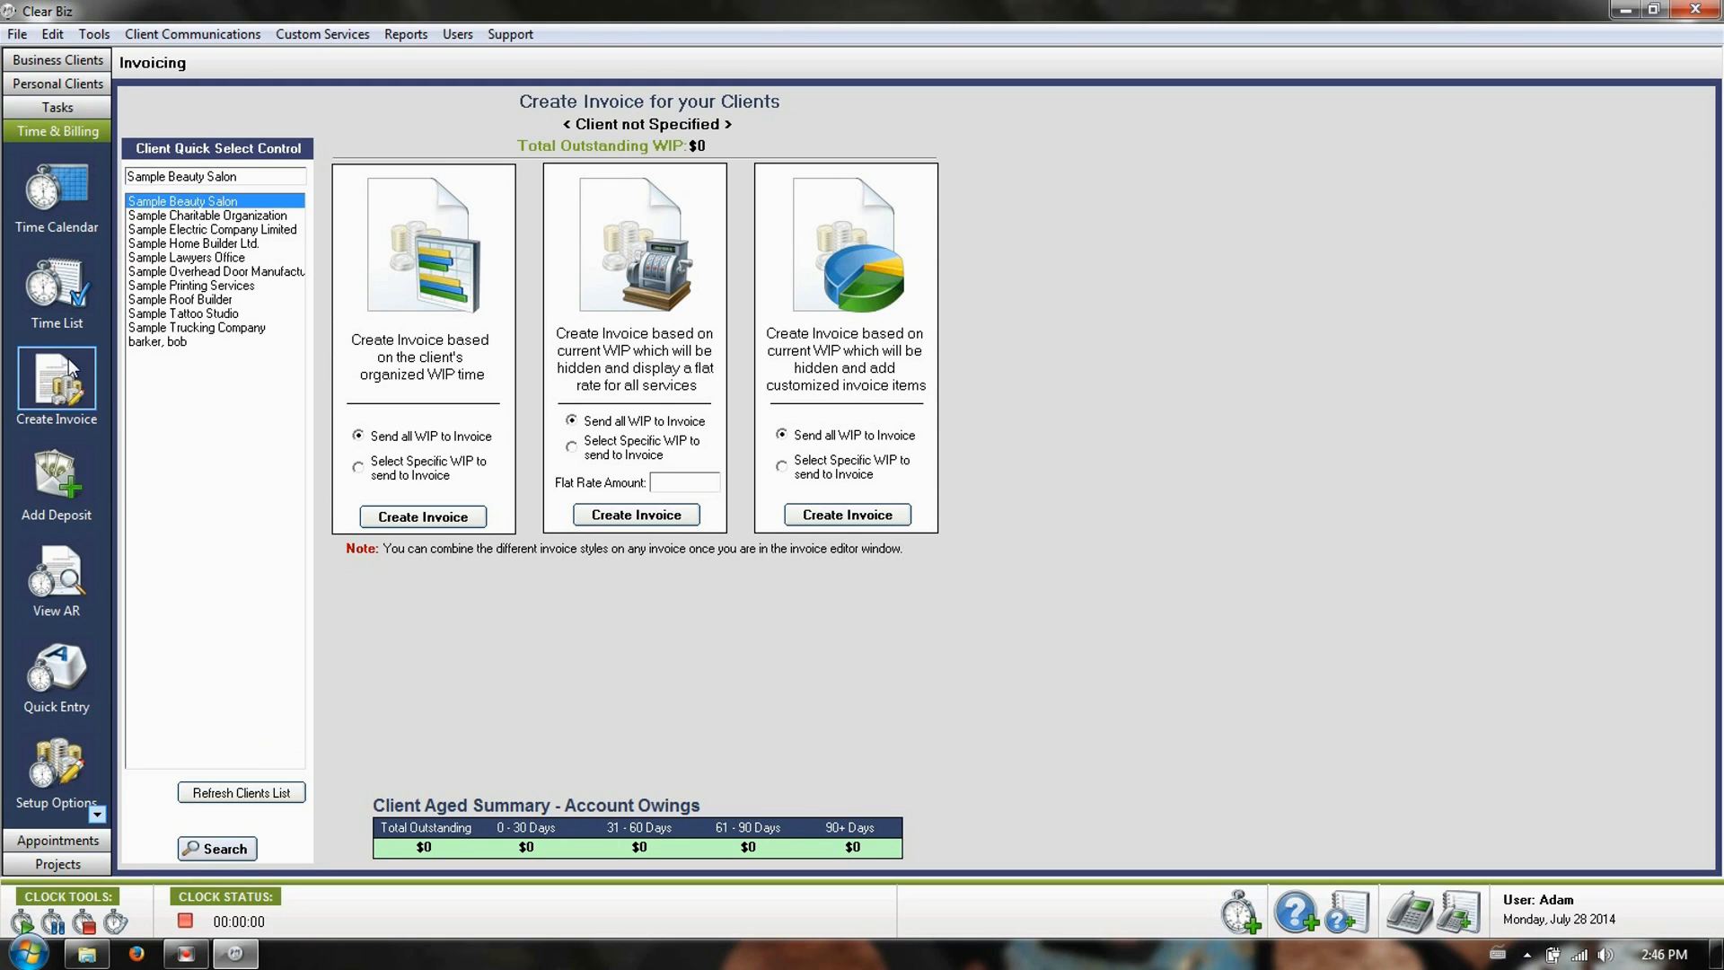
click(180, 218)
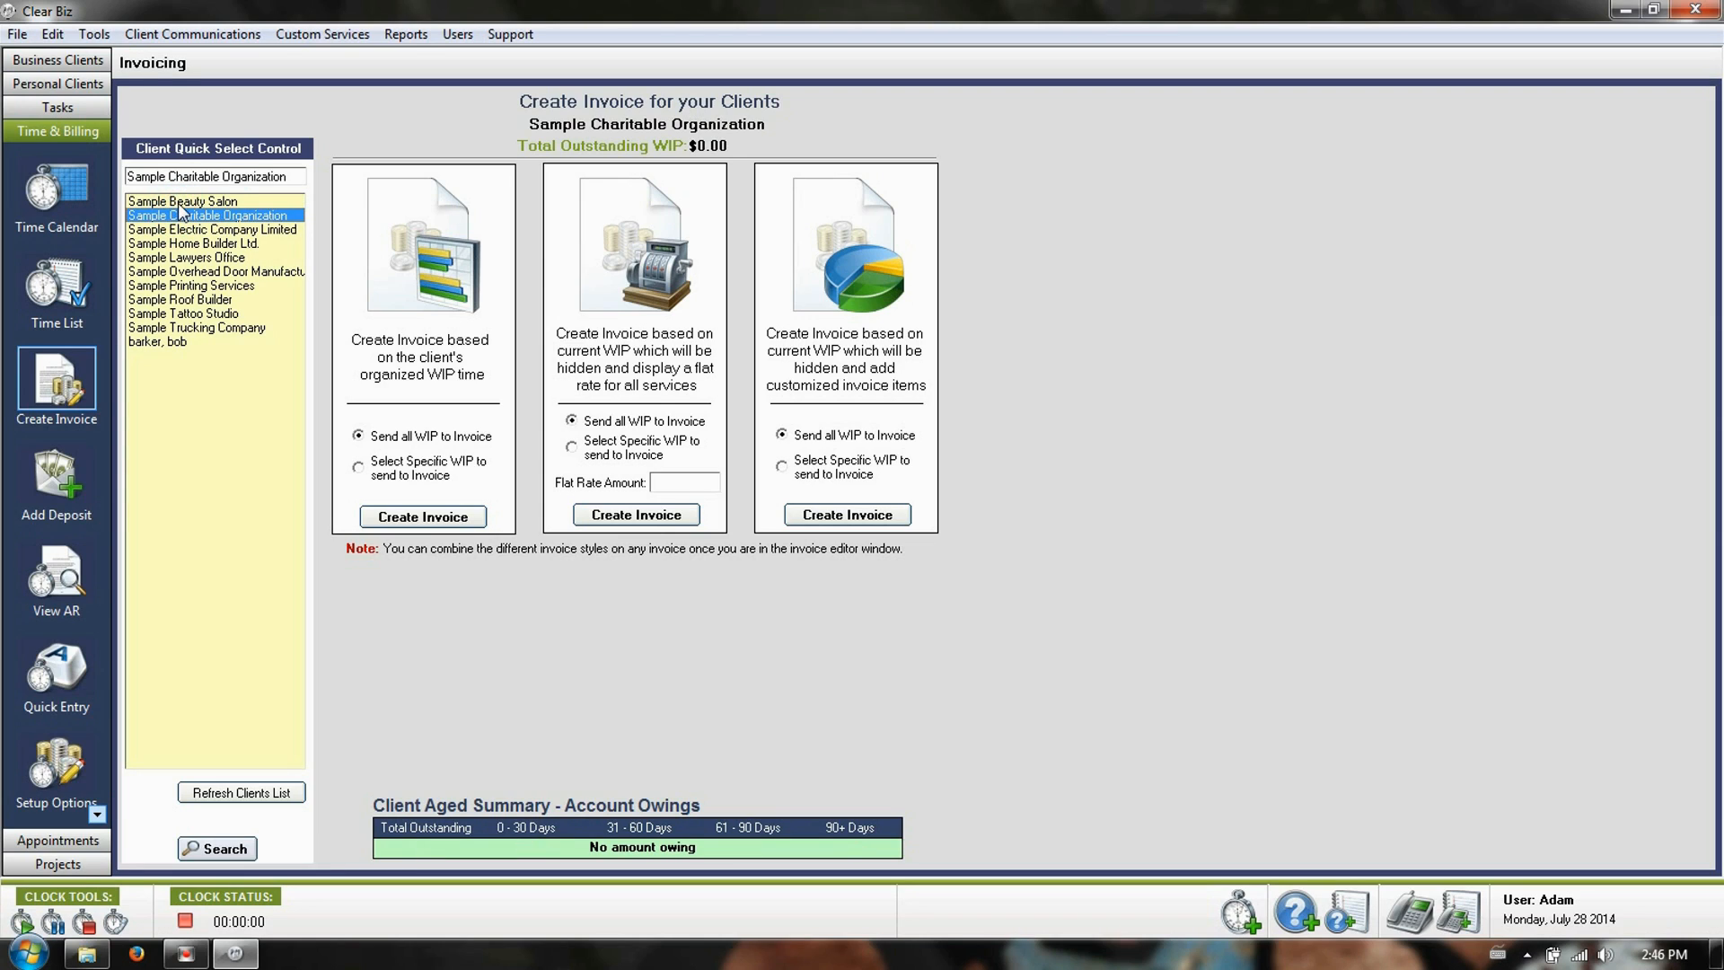
click(181, 204)
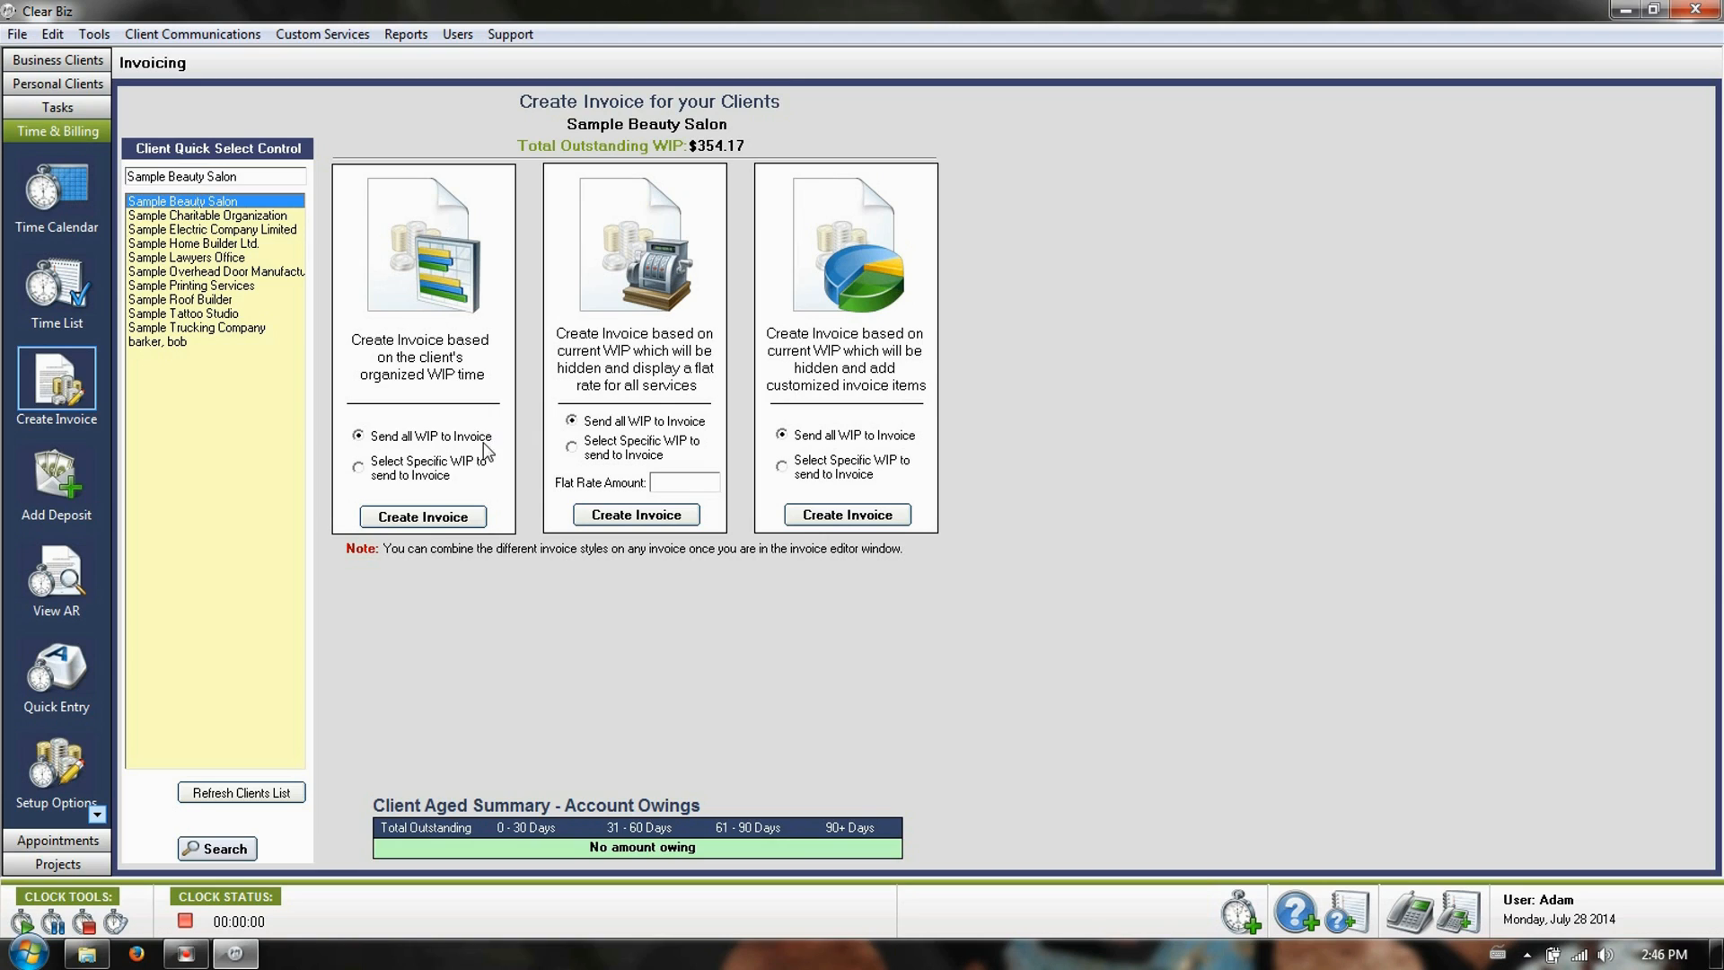
click(433, 468)
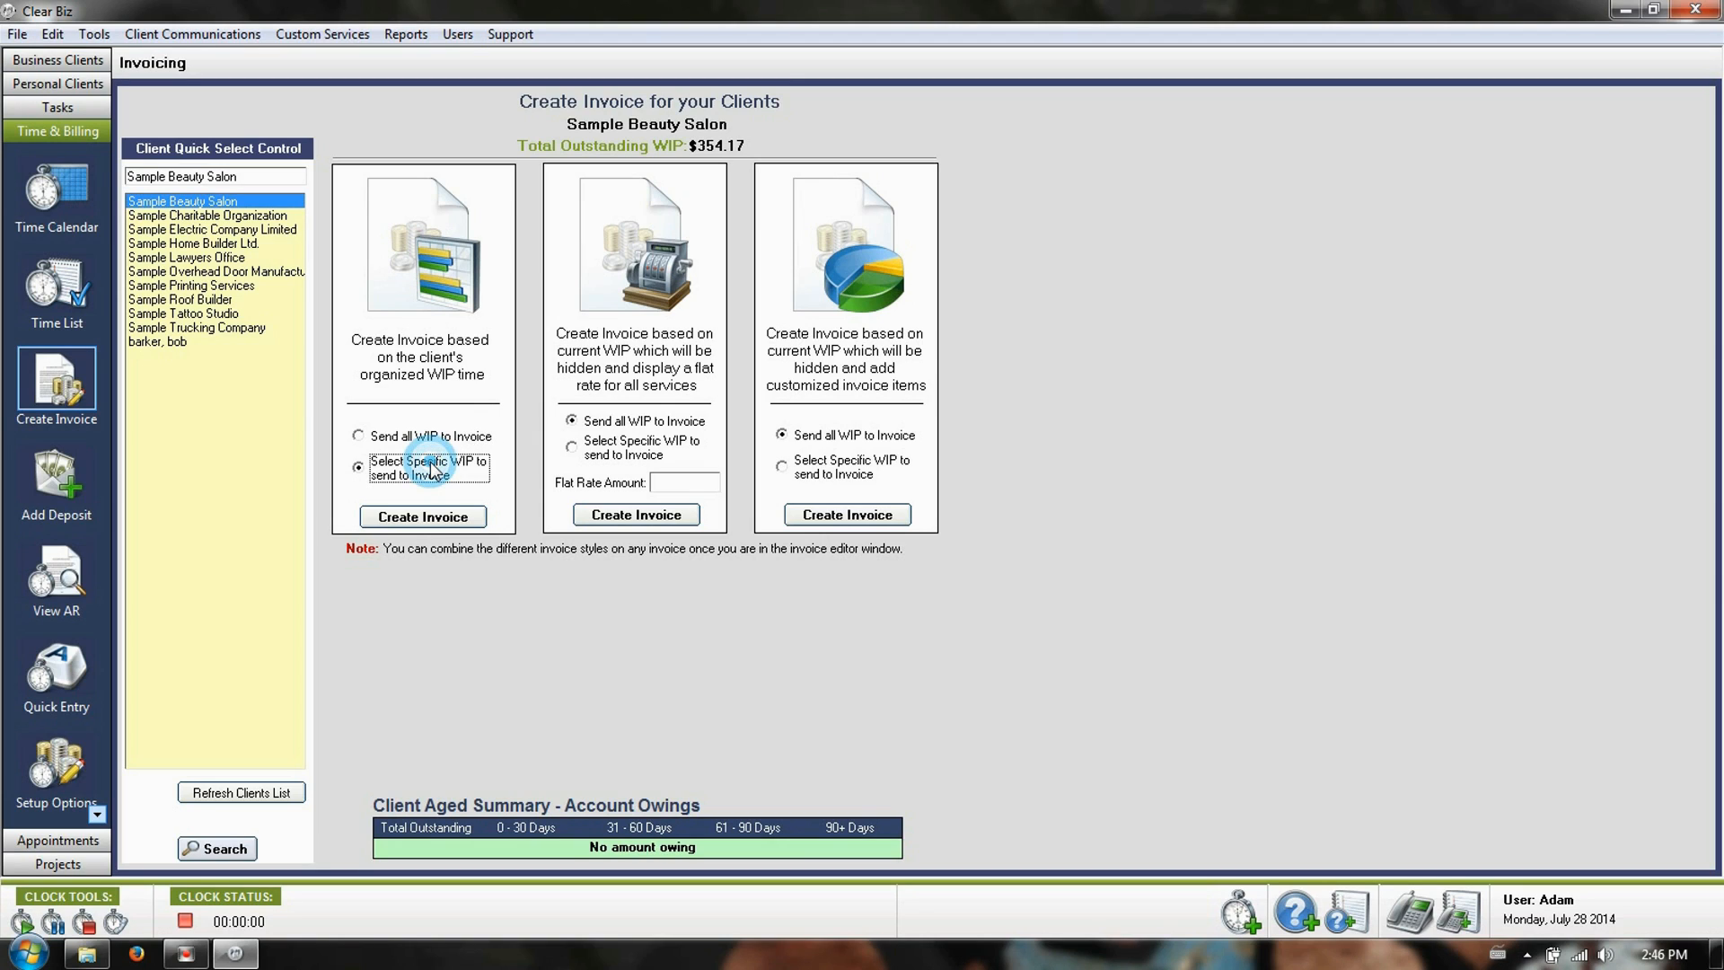
click(447, 438)
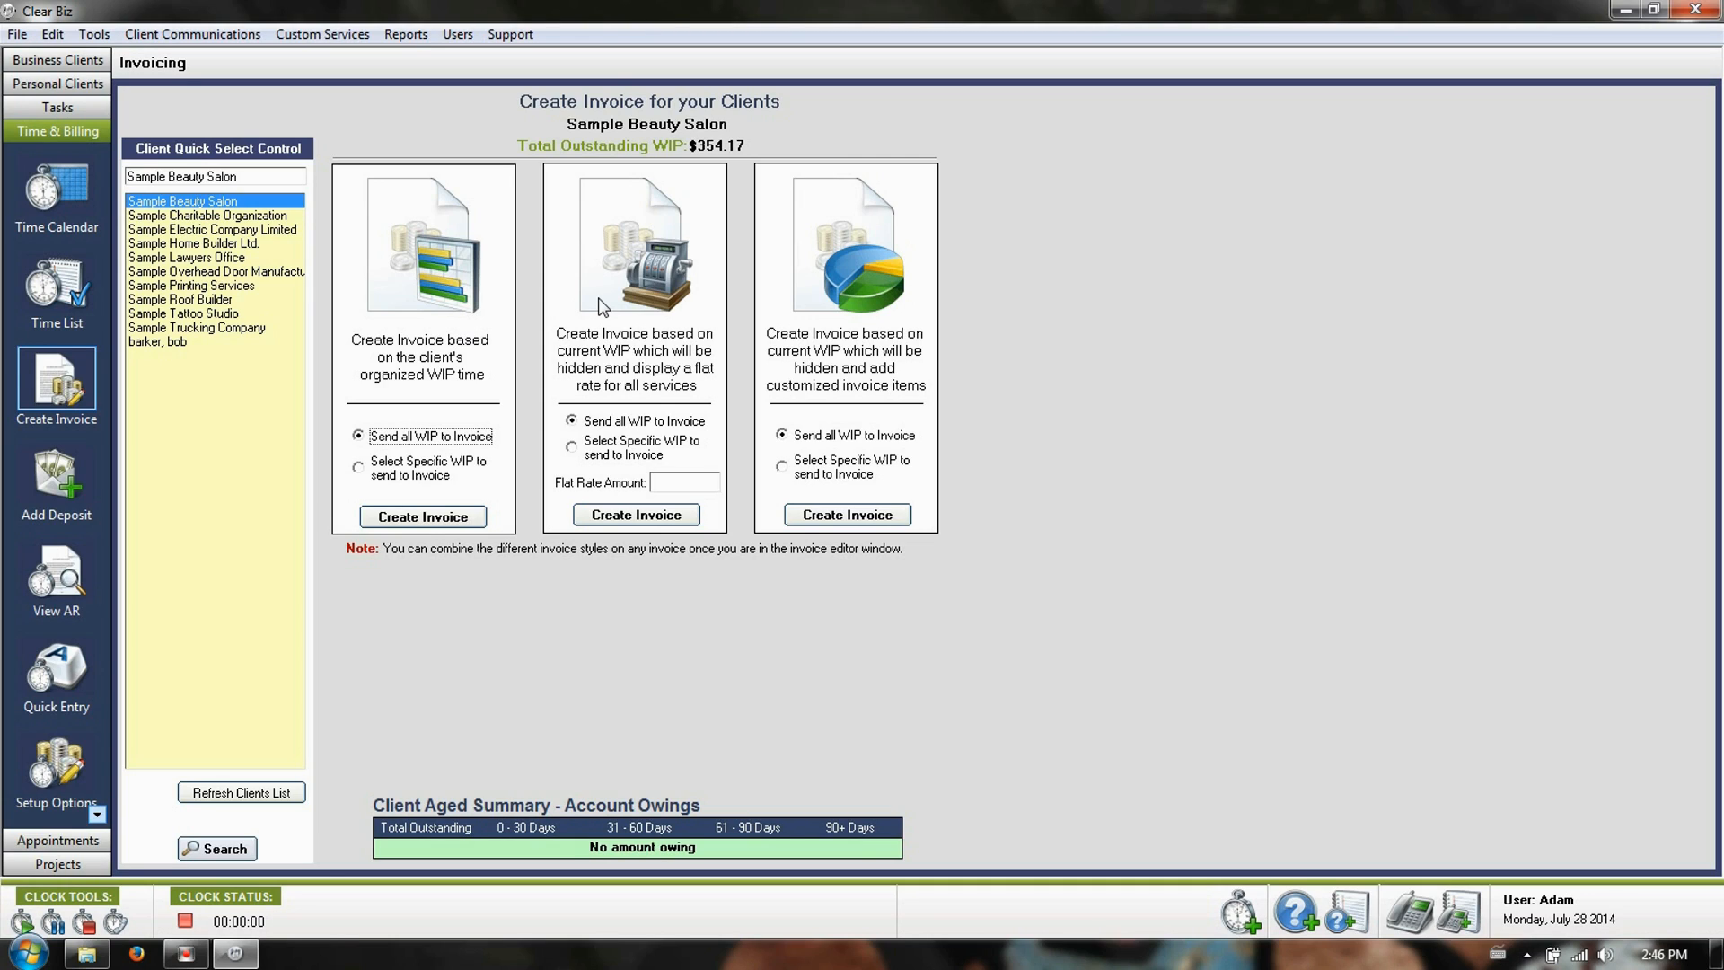
click(706, 479)
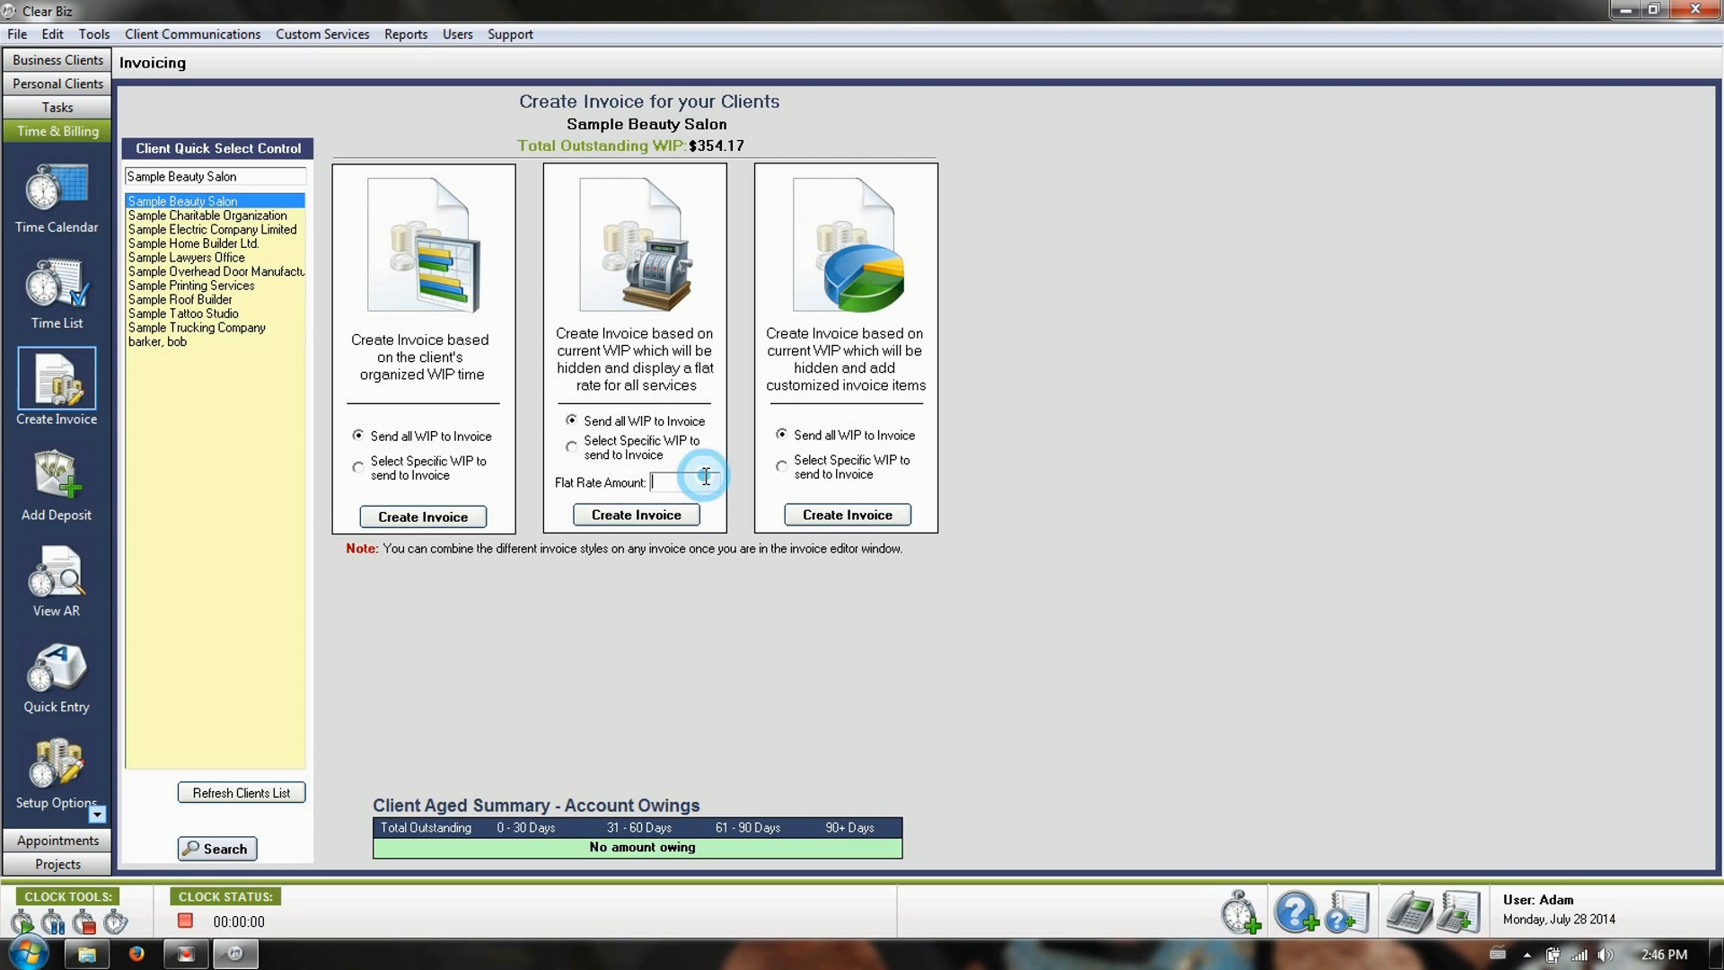
text(400)
key(BackSpace)
key(BackSpace)
key(BackSpace)
- Create a customized-items invoice from all WIP and add five new entries to the custom invoice items list
click(868, 515)
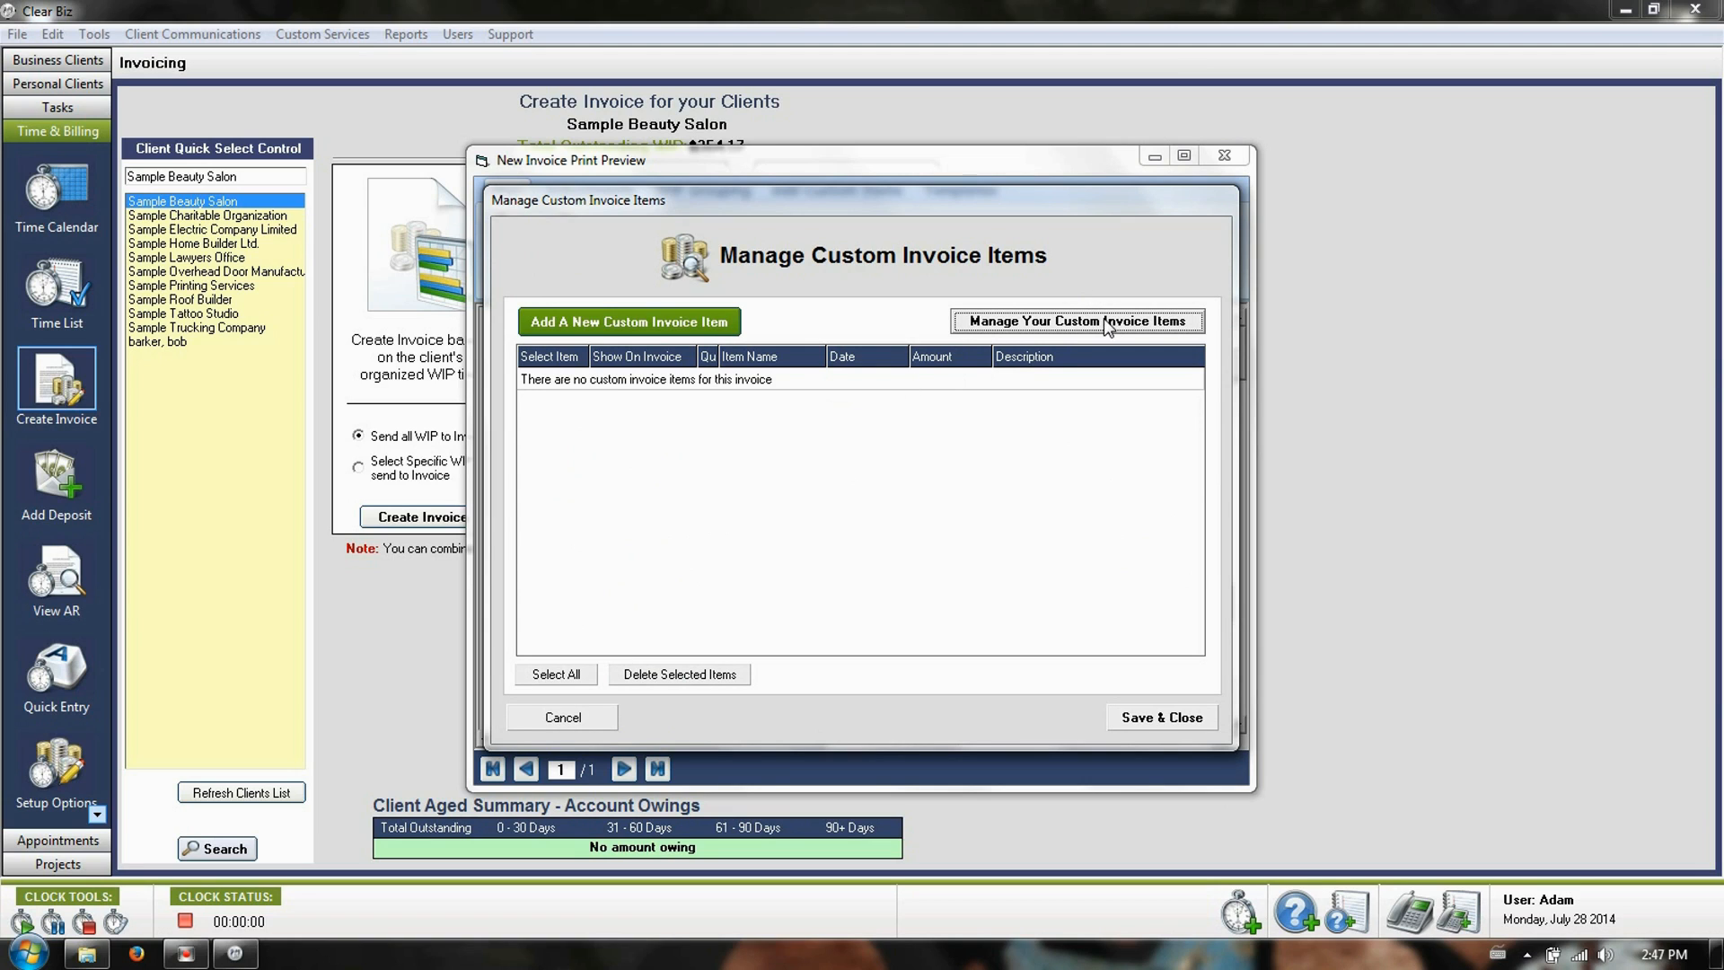
click(1132, 318)
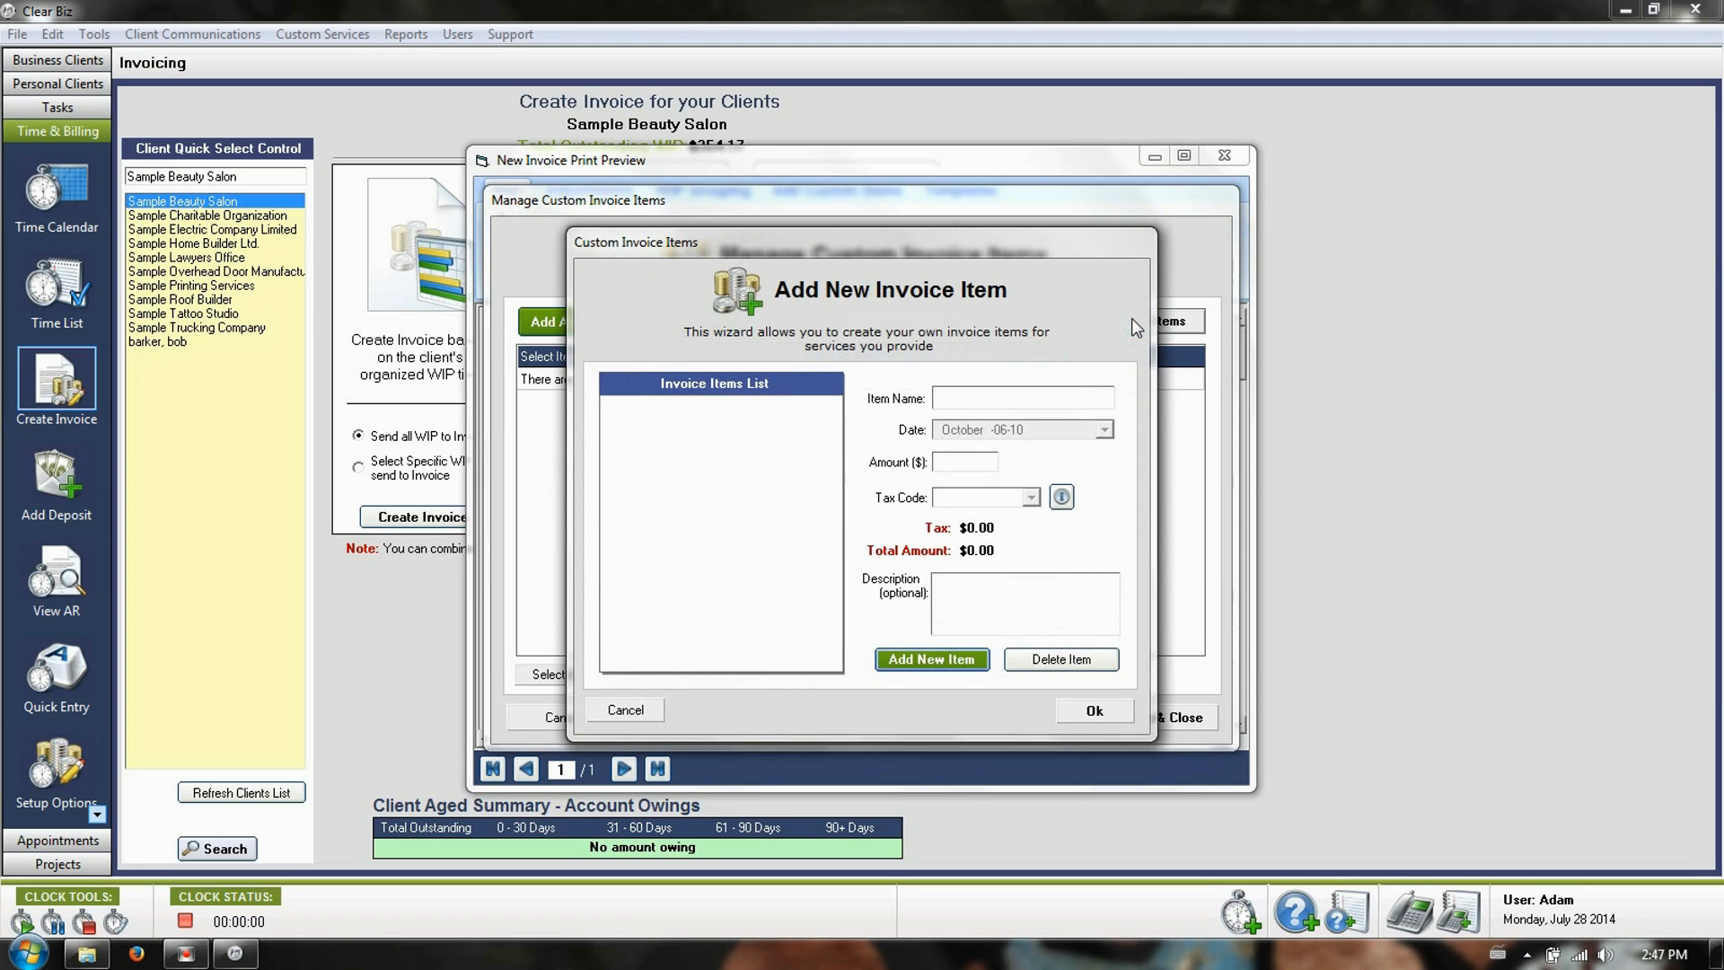
drag(958, 225, 775, 161)
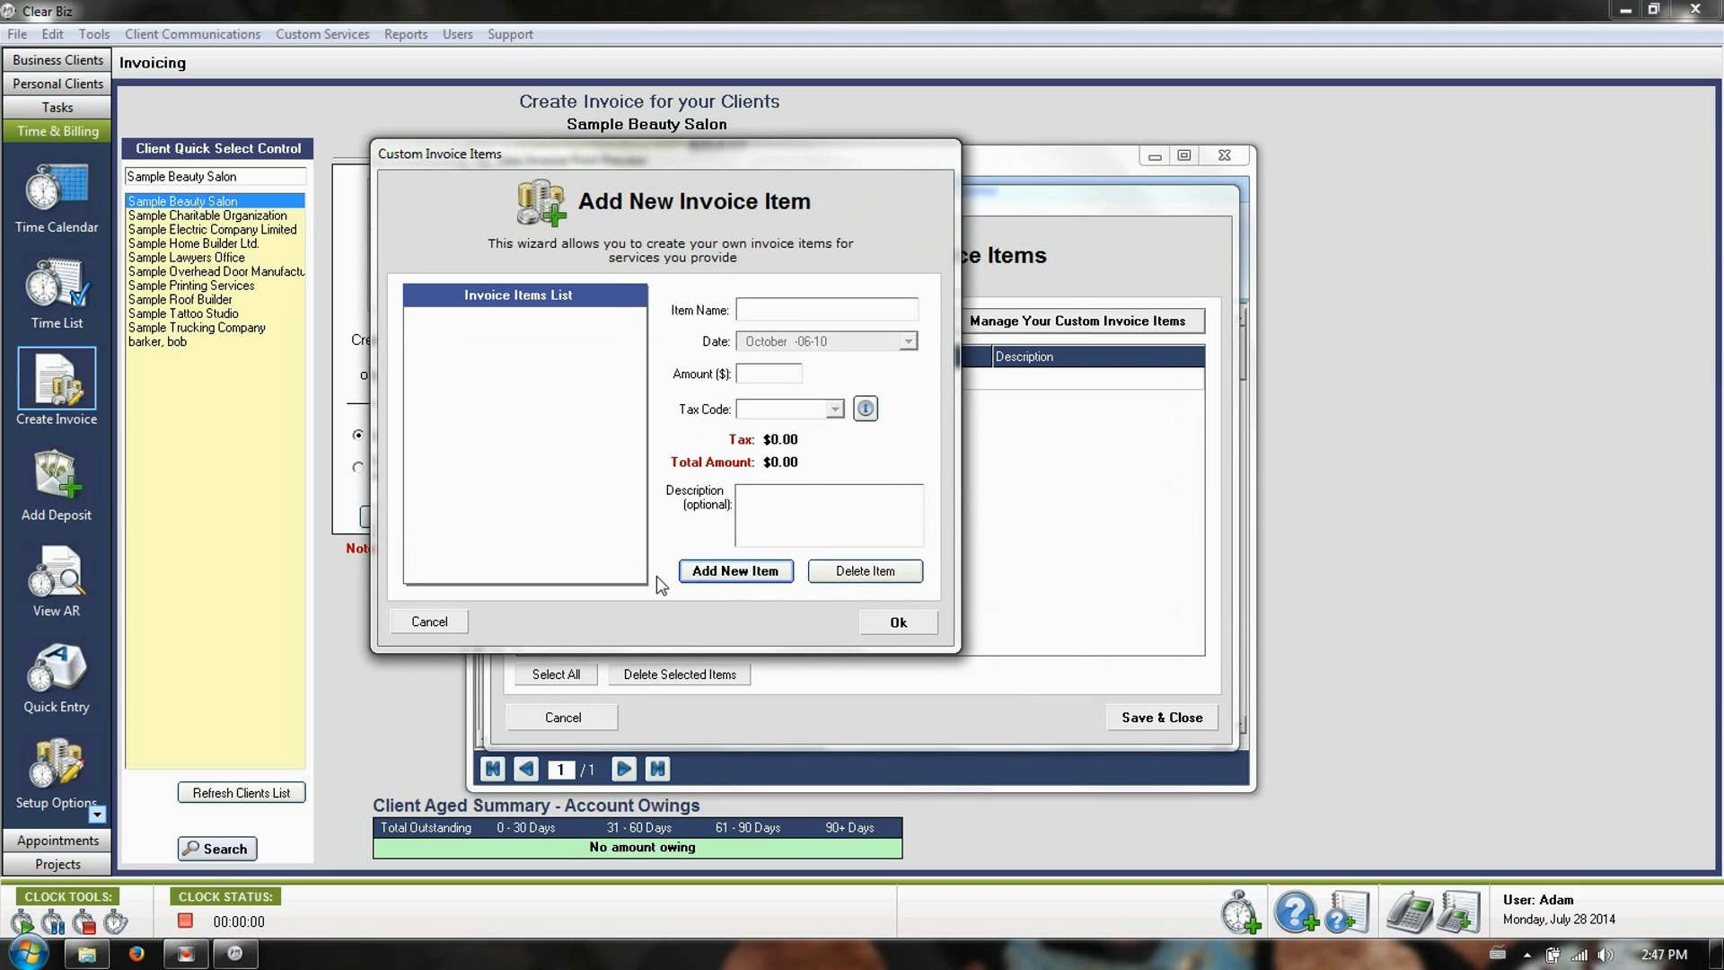
click(736, 571)
click(736, 571)
click(735, 572)
click(735, 571)
click(736, 571)
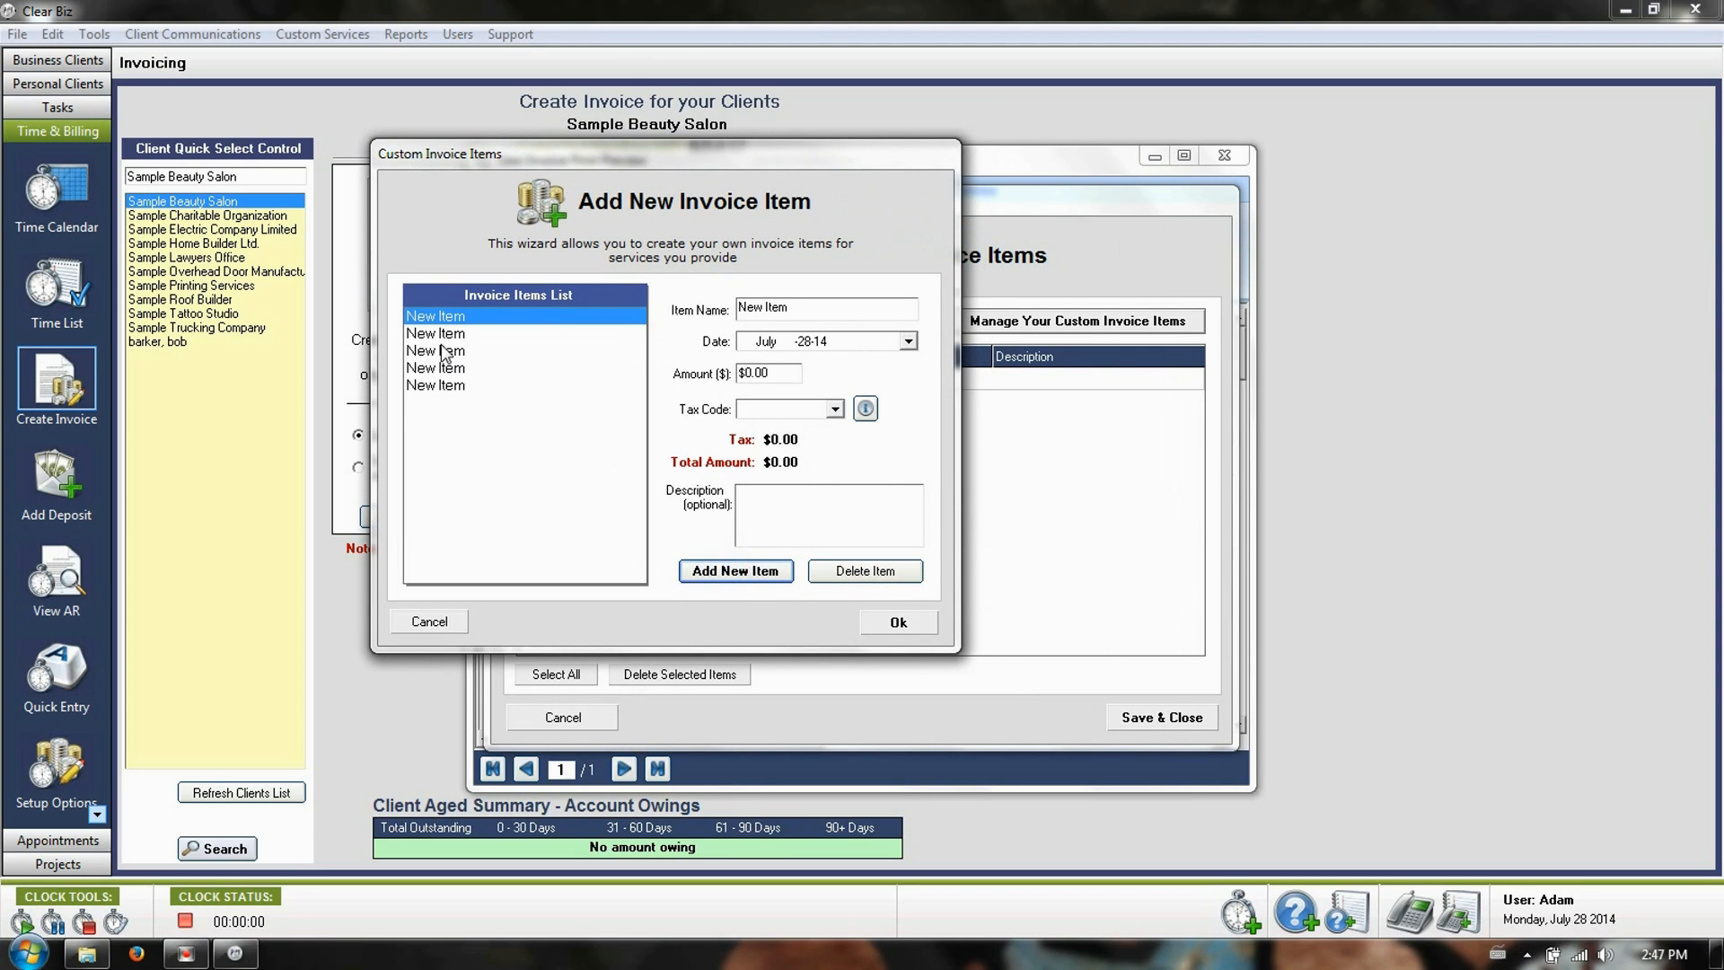
- Name one new invoice item "The Usual" with the description "This is usually what i tell my client"
click(795, 306)
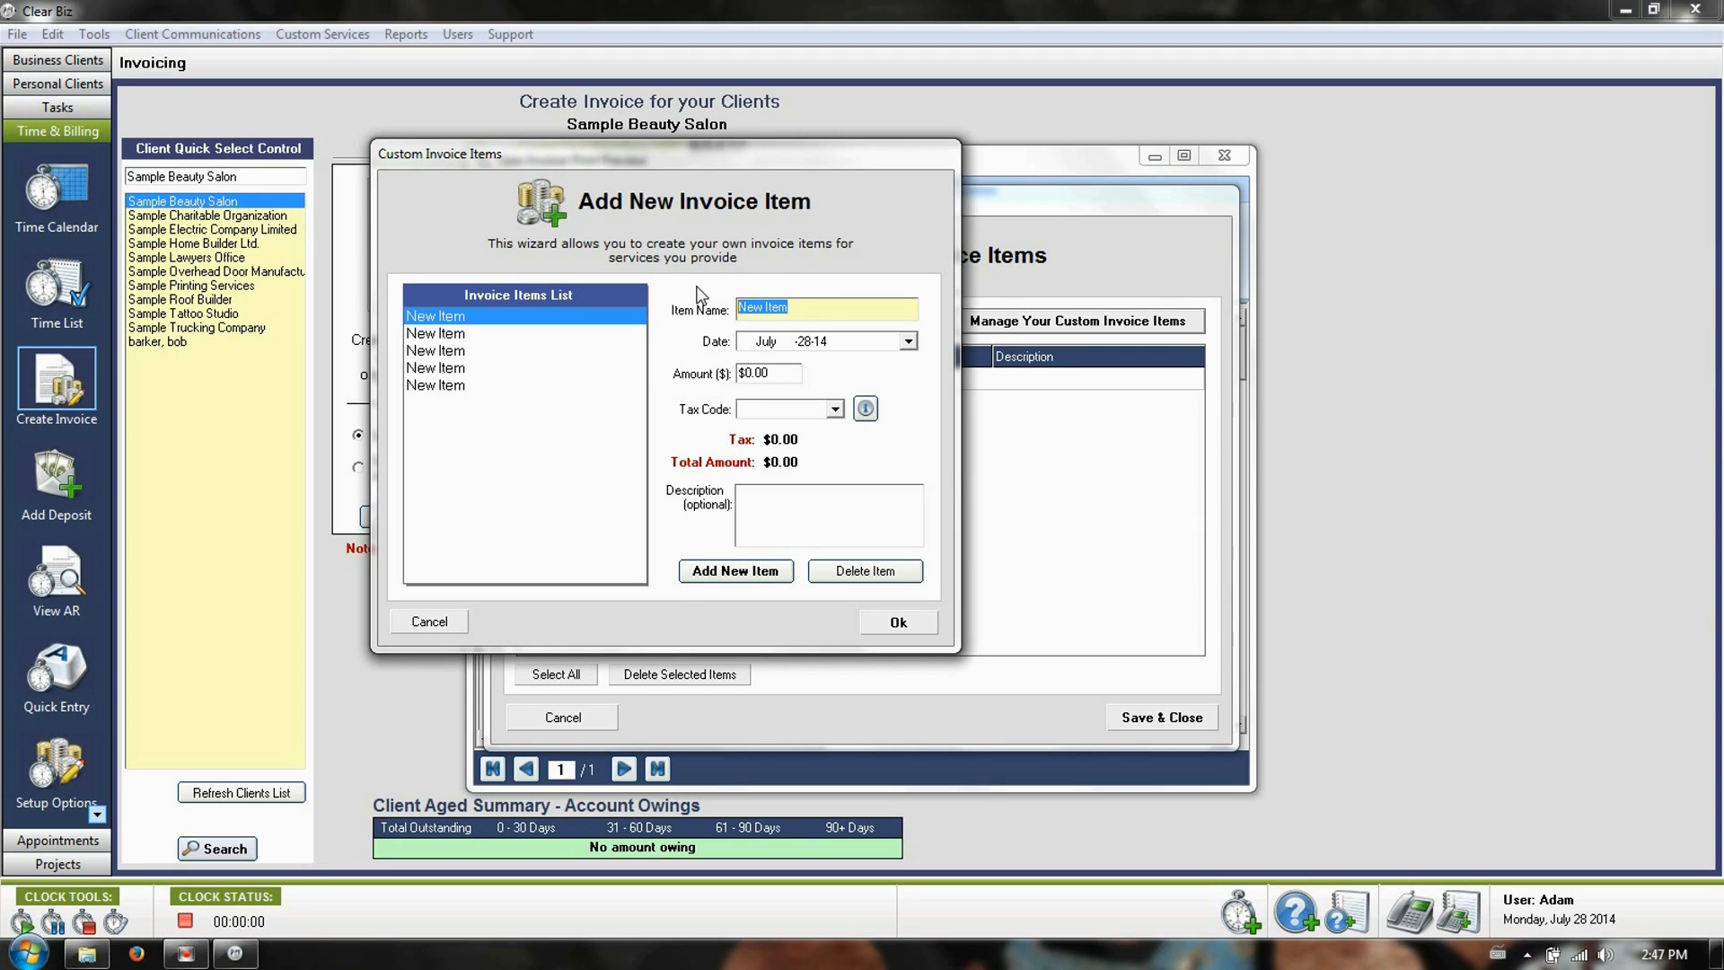
text(The U)
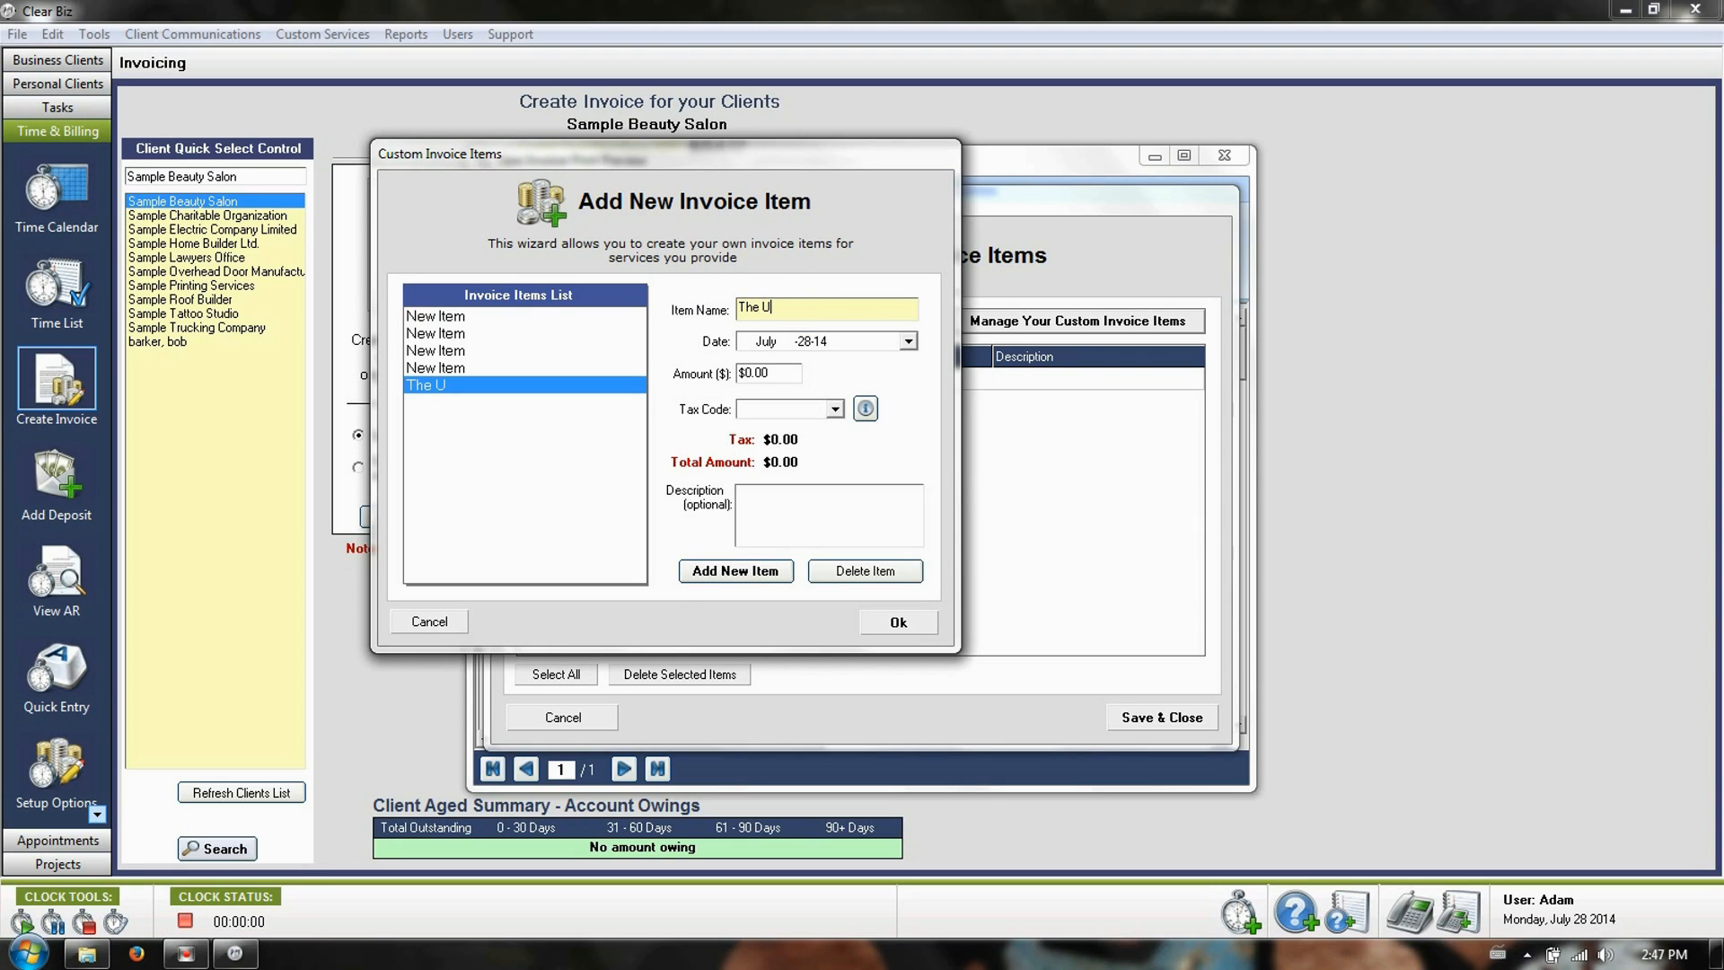
text(sual)
click(802, 501)
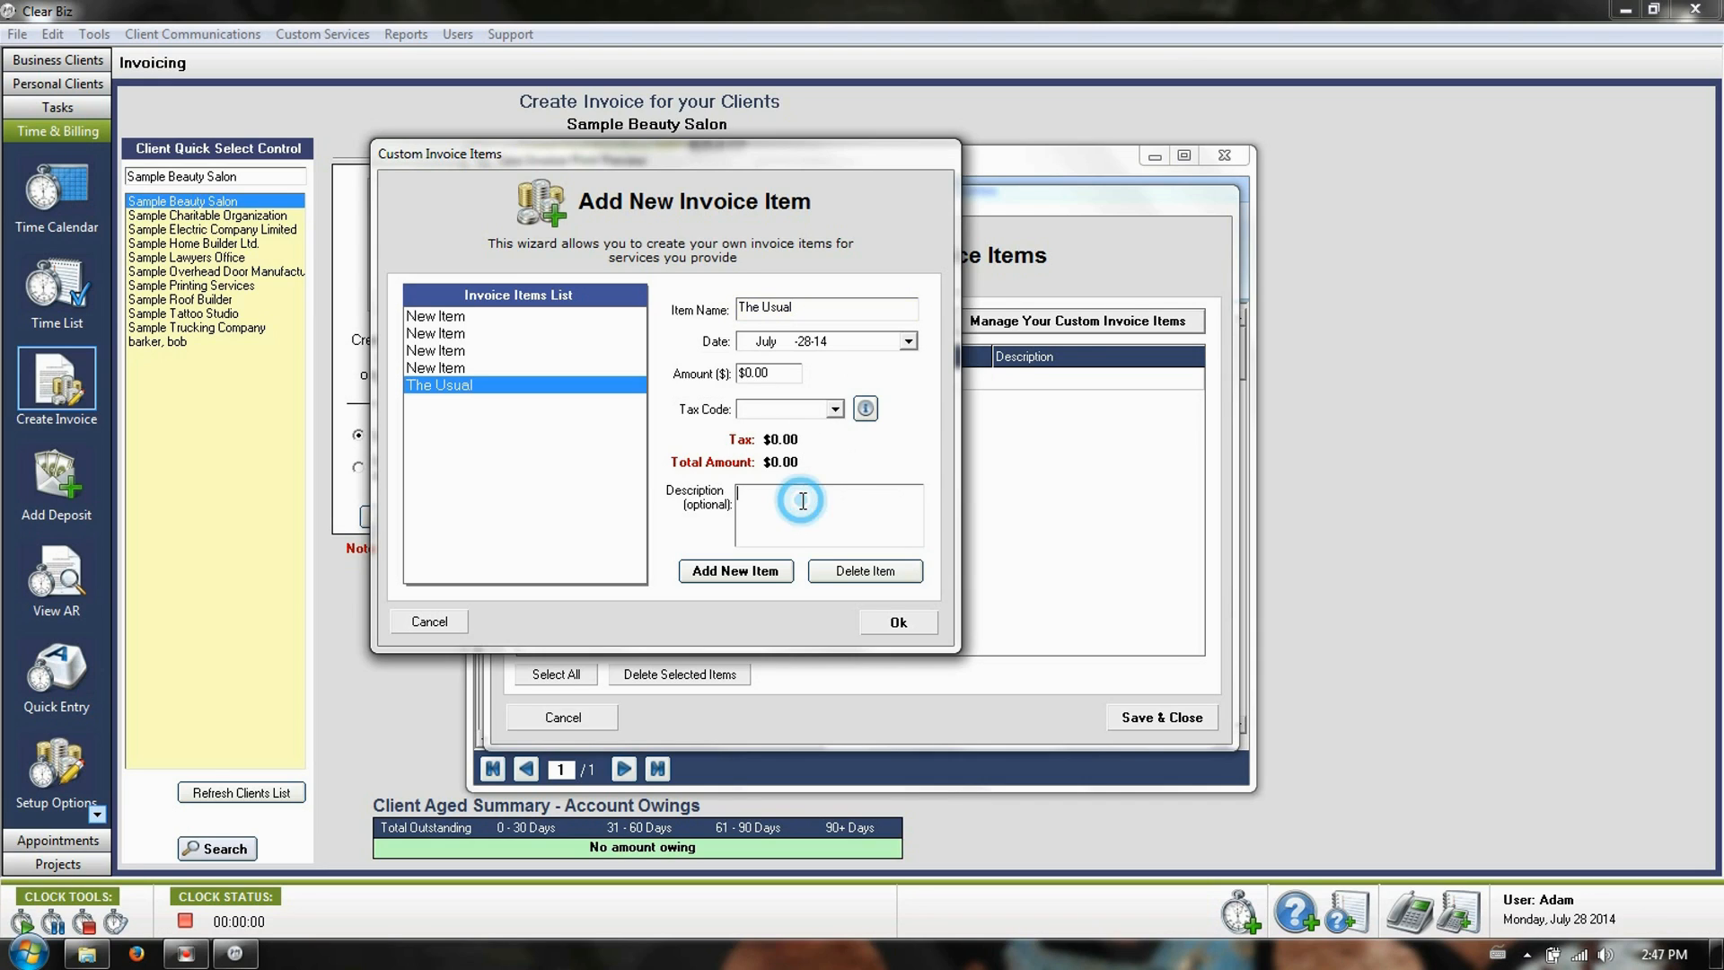
click(810, 320)
click(793, 310)
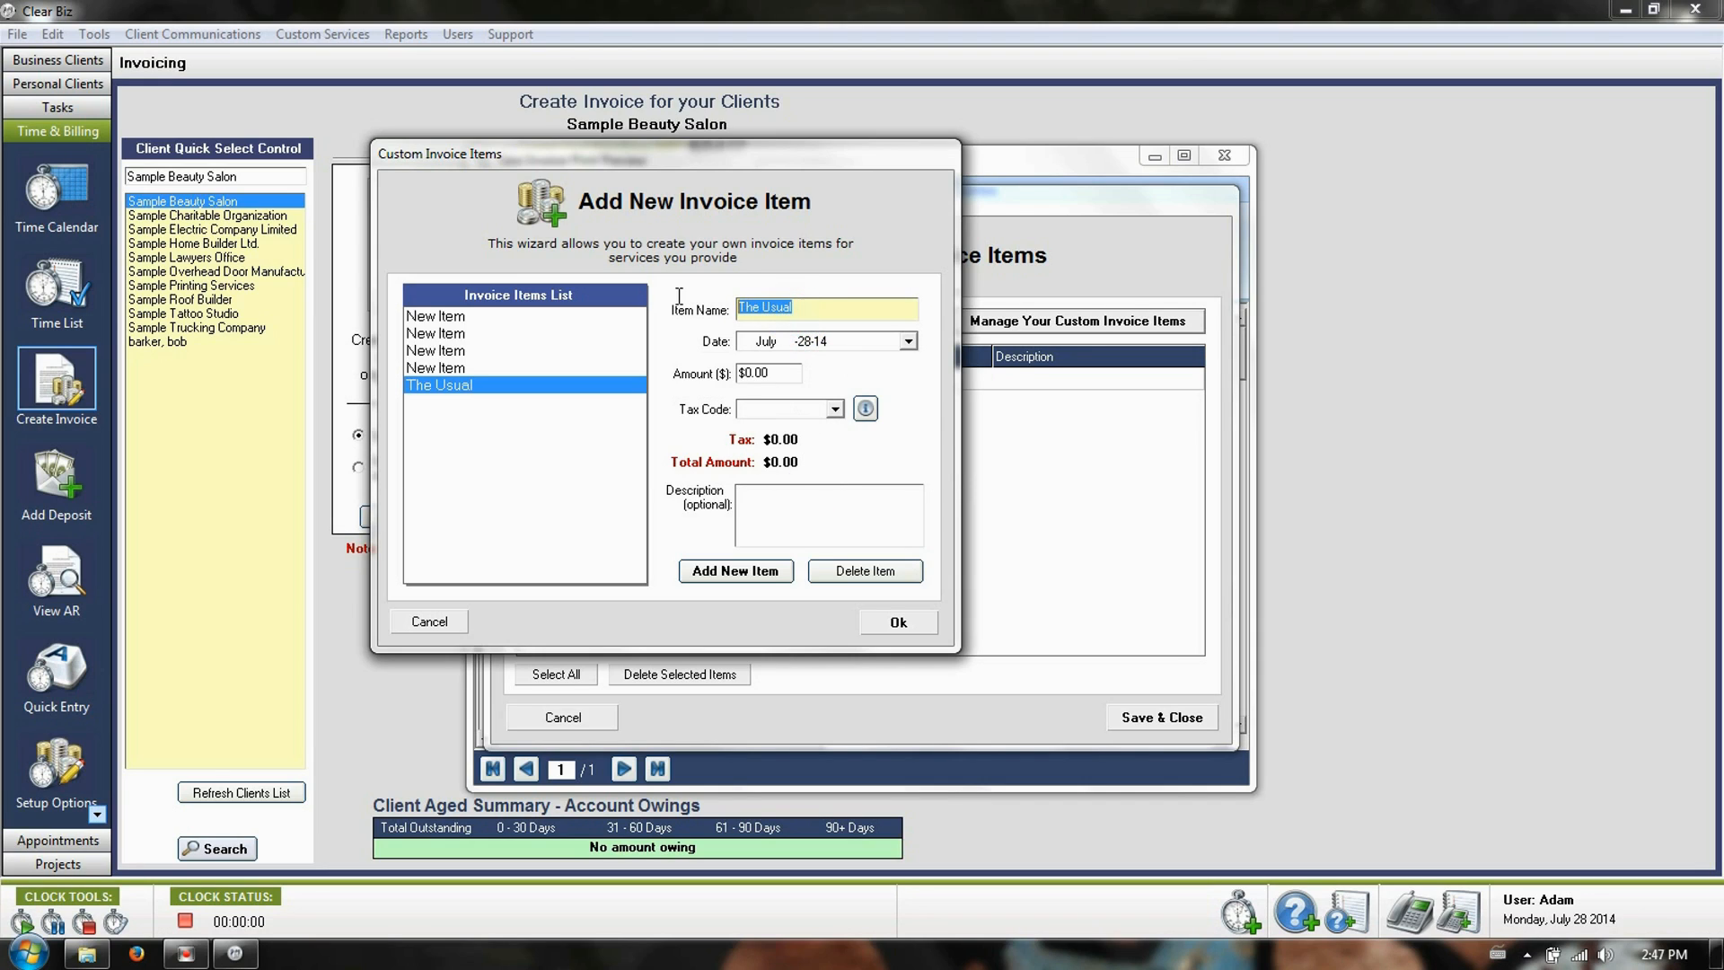
click(773, 503)
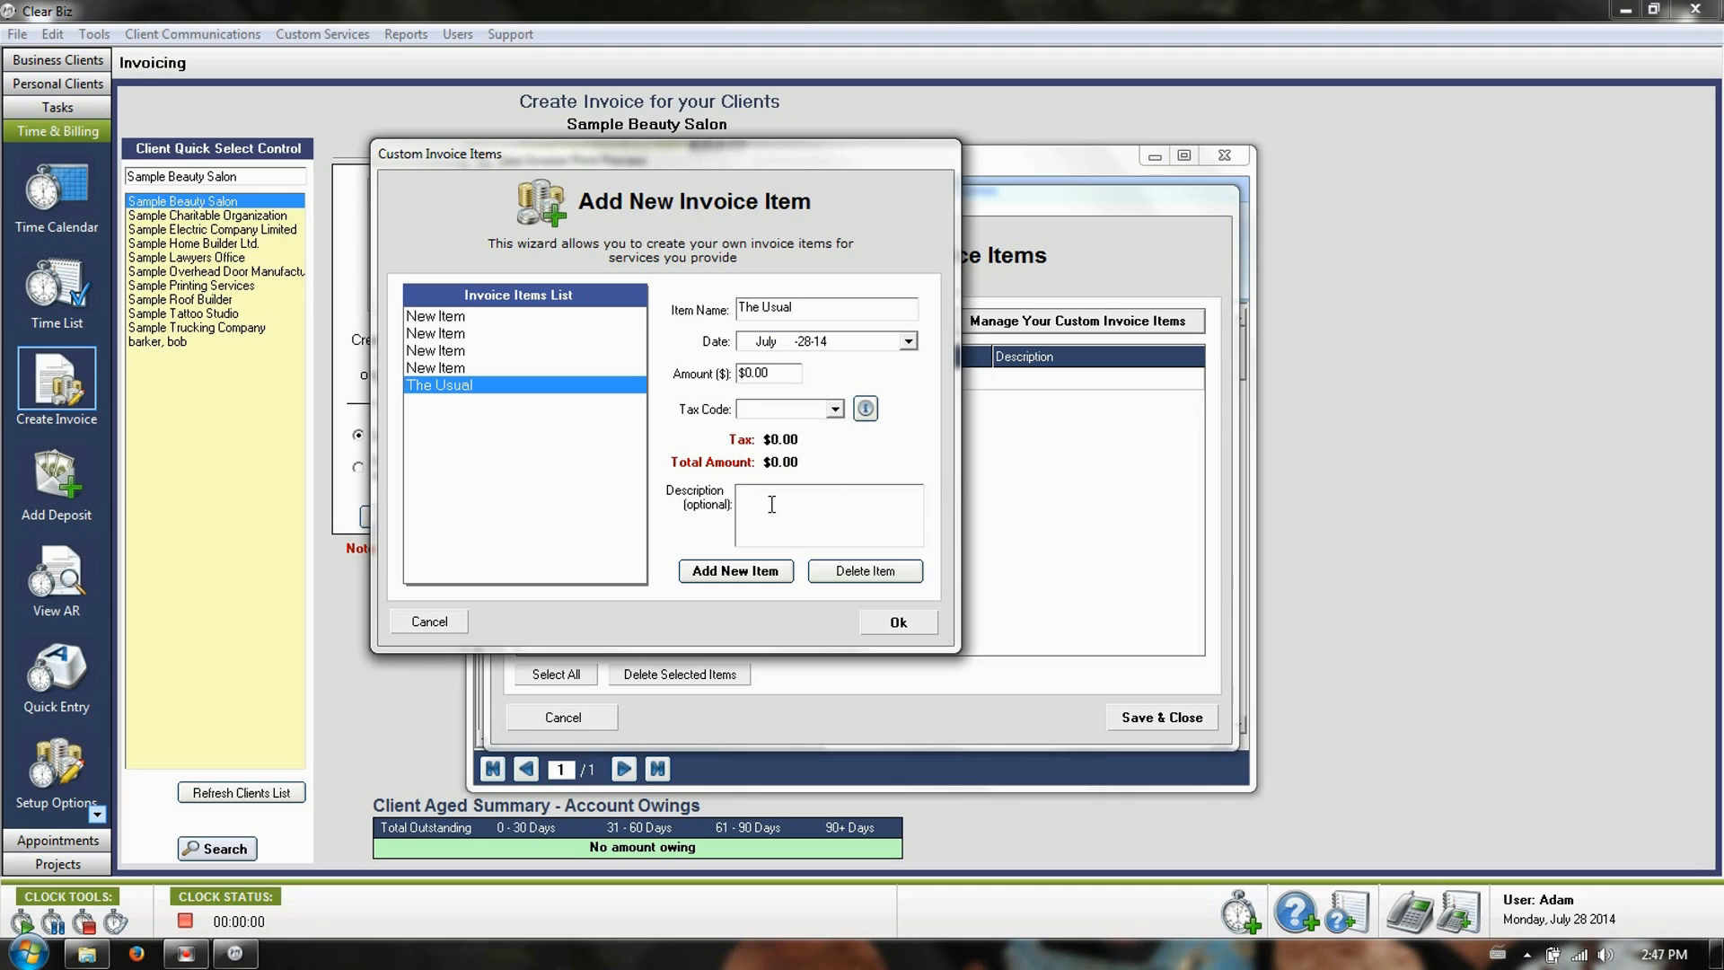
text(This is usualluy)
key(BackSpace)
text(y what i tell my client)
- Name another new invoice item "License Fee" with an amount of $50.00, and accept the custom items list
click(475, 368)
click(855, 310)
text(L)
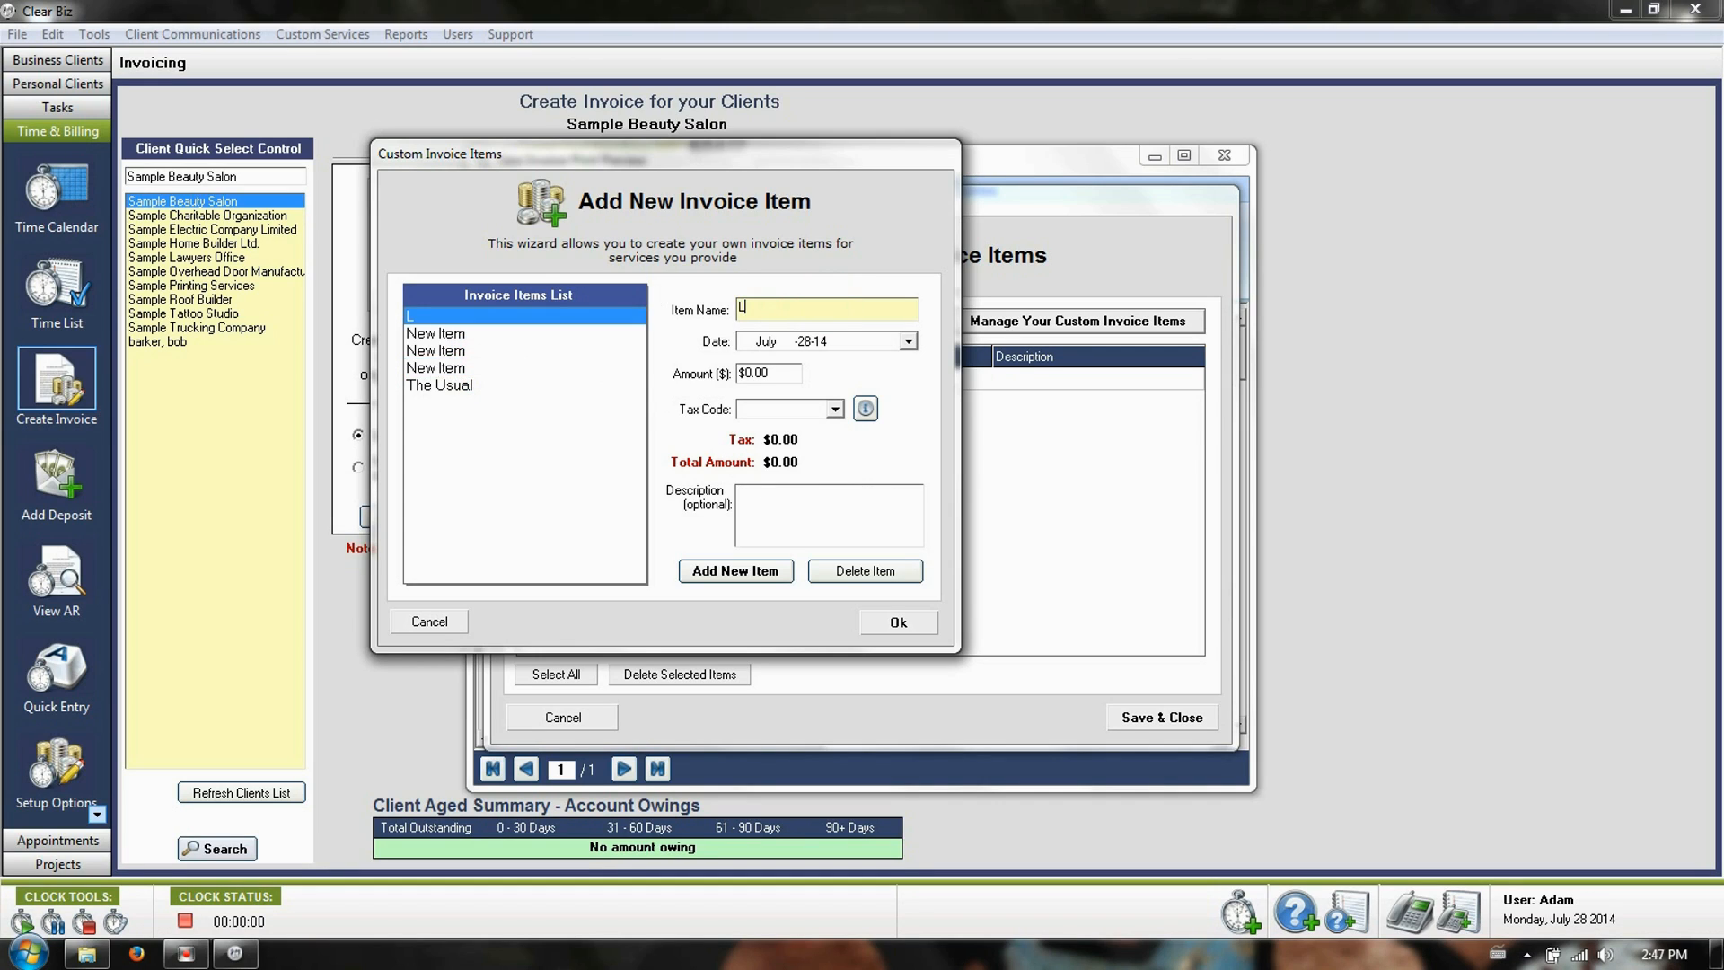
text(icense)
key(BackSpace)
key(BackSpace)
text(ense Fee)
click(742, 373)
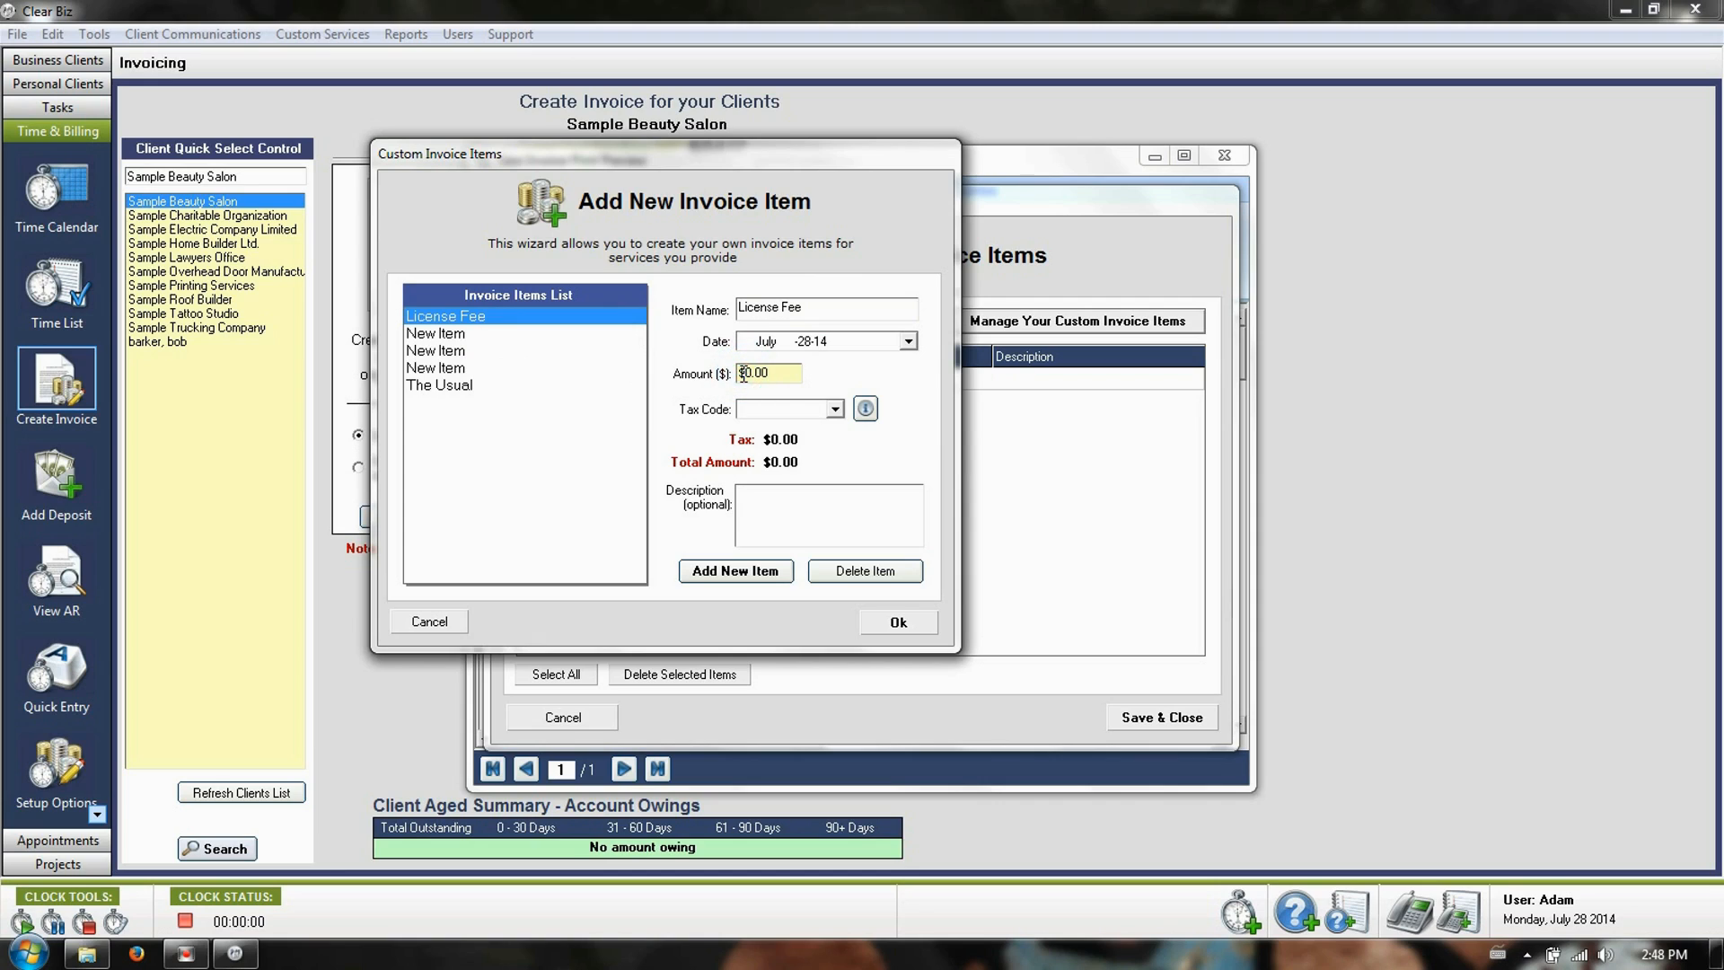
text(5)
key(Tab)
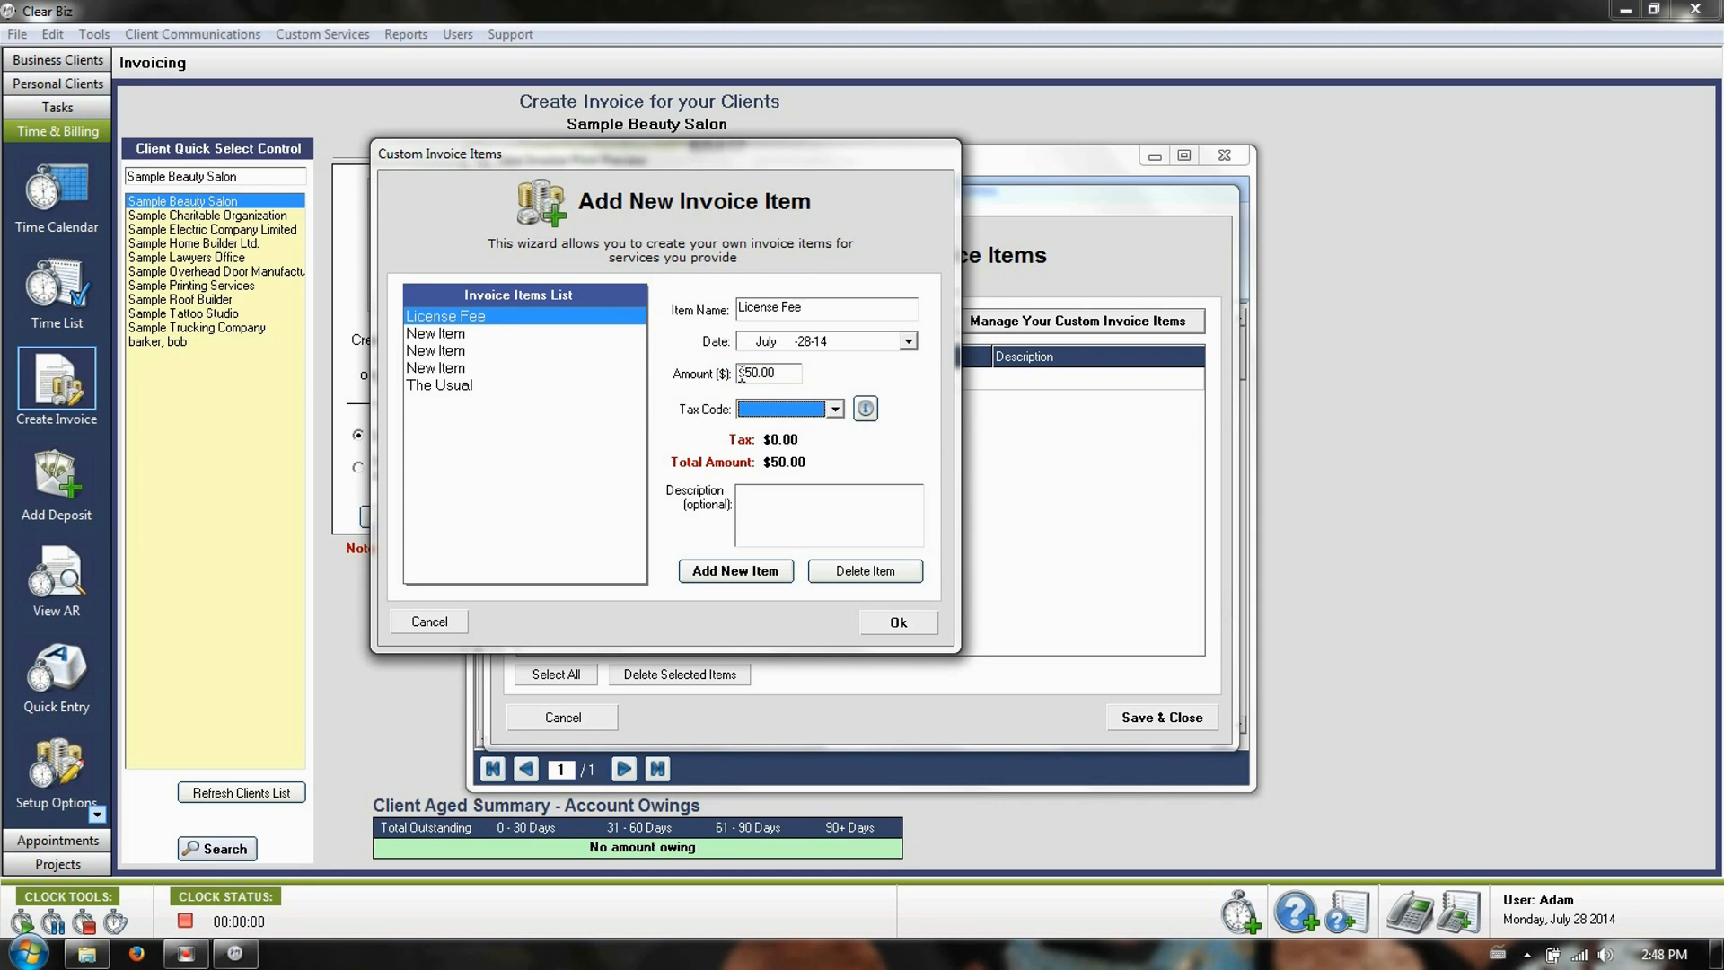
click(477, 352)
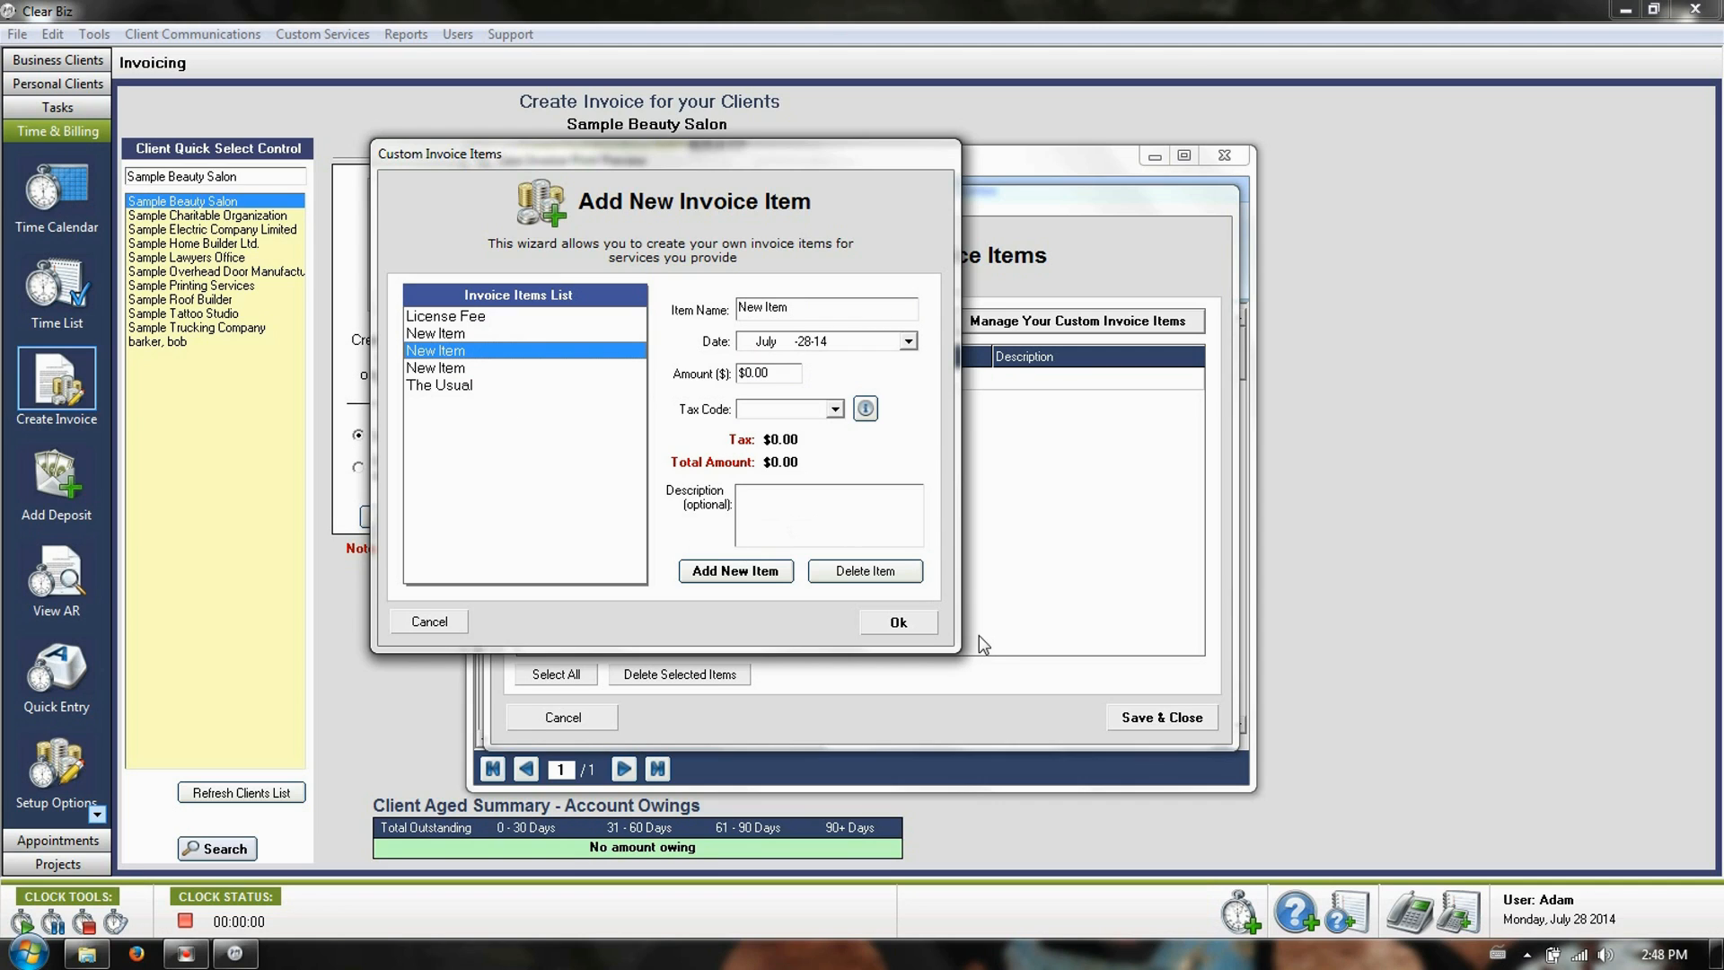
click(921, 623)
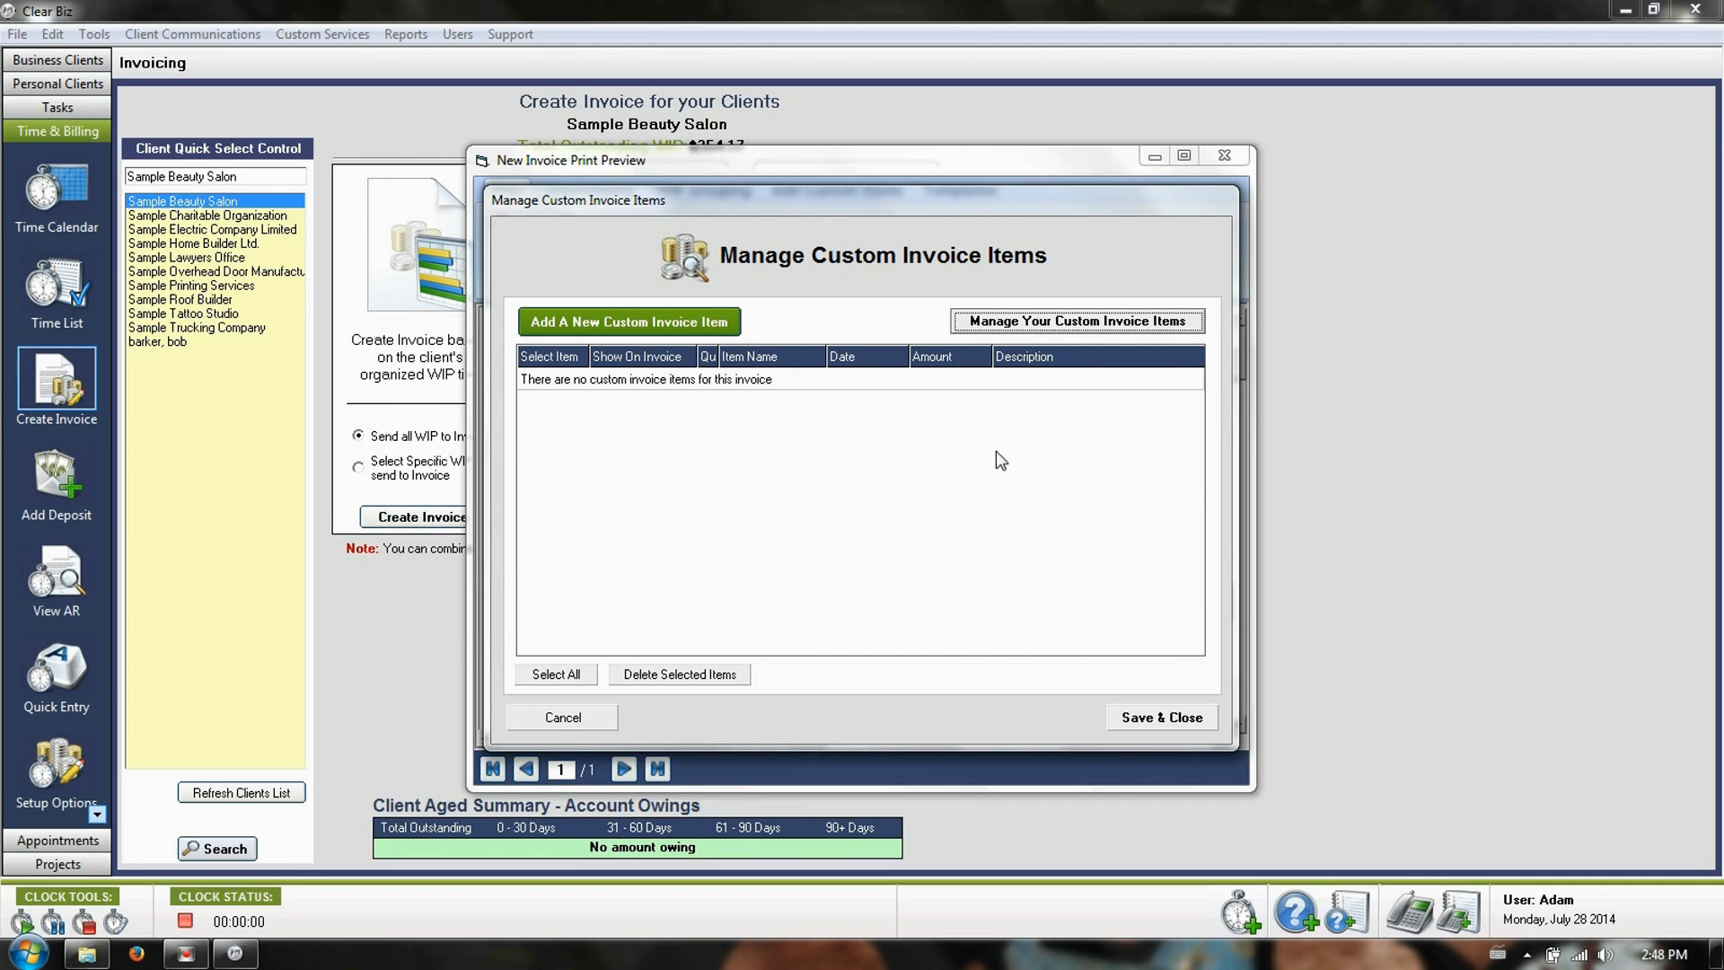
- Add two custom item rows to the invoice, choosing The Usual for the first and License Fee for the second
click(715, 327)
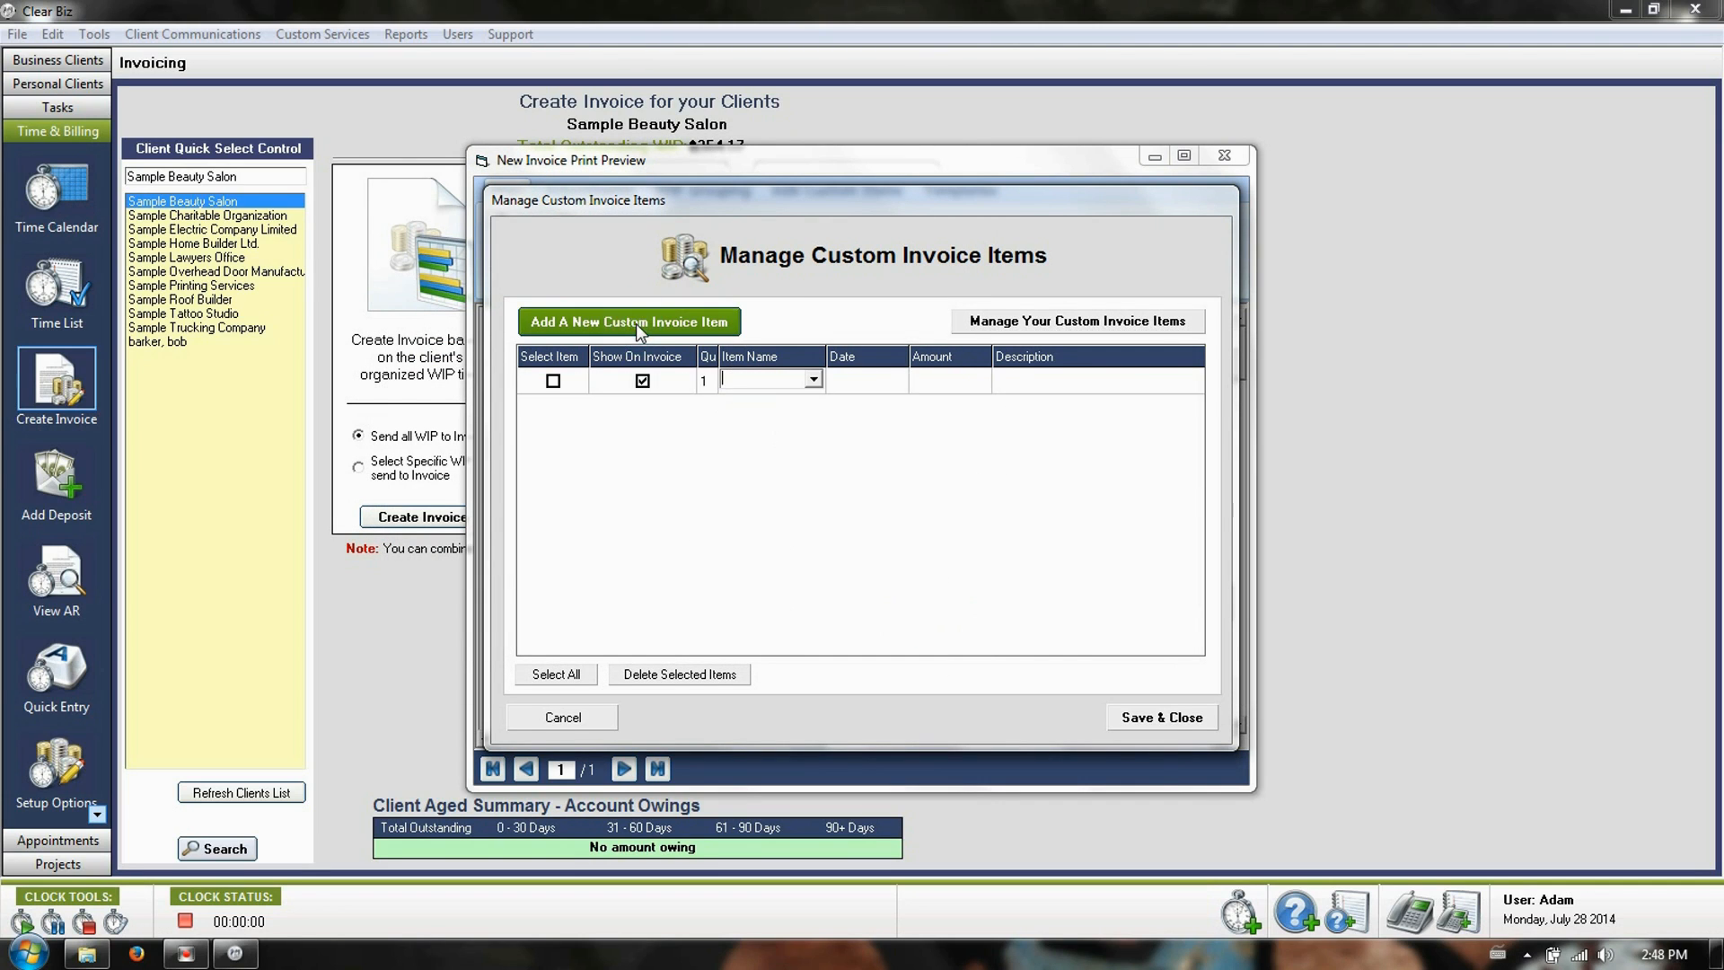
click(706, 318)
click(801, 374)
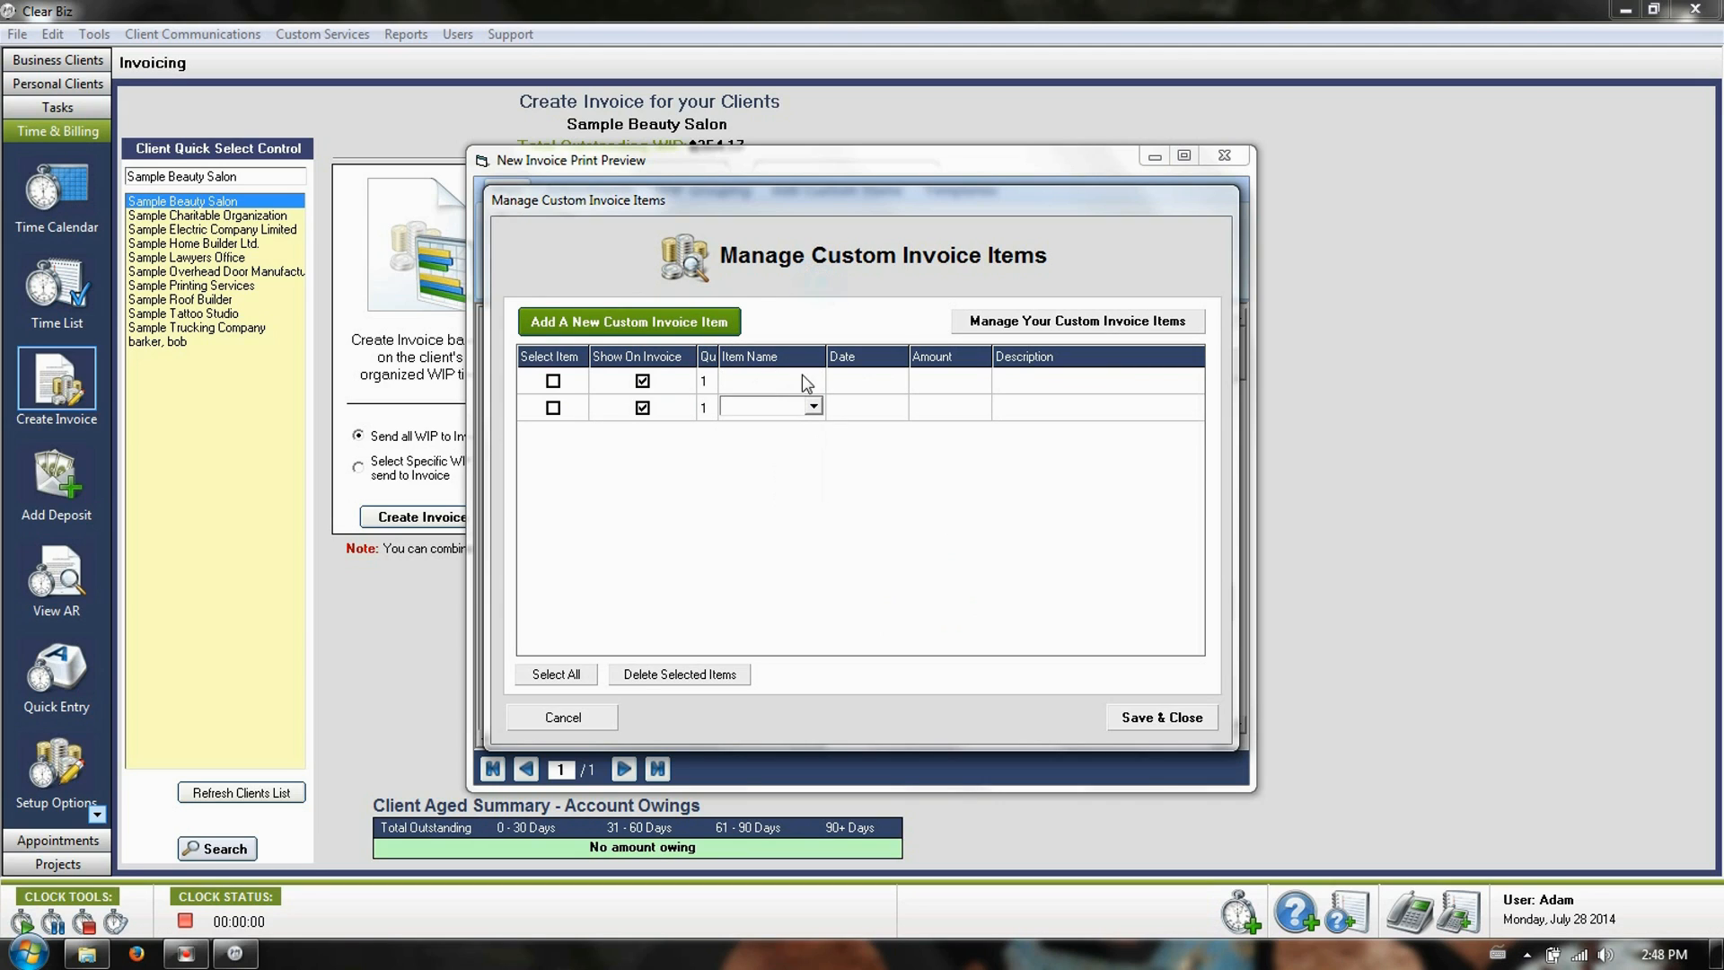
click(812, 377)
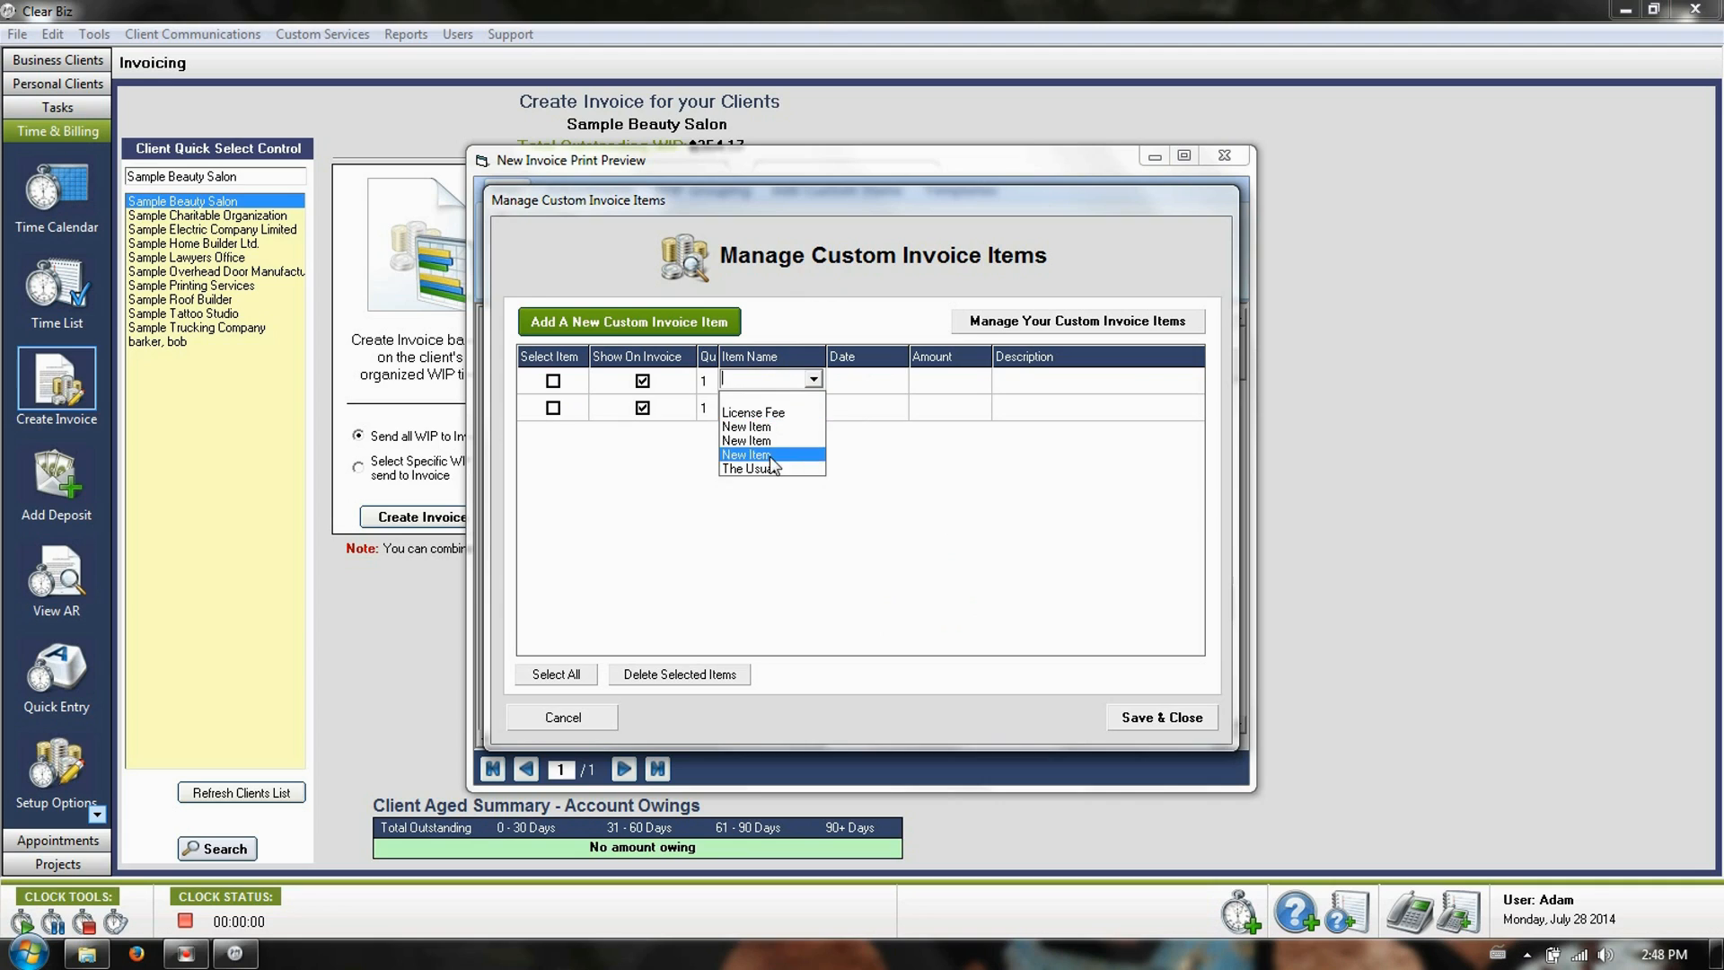
click(769, 466)
click(819, 412)
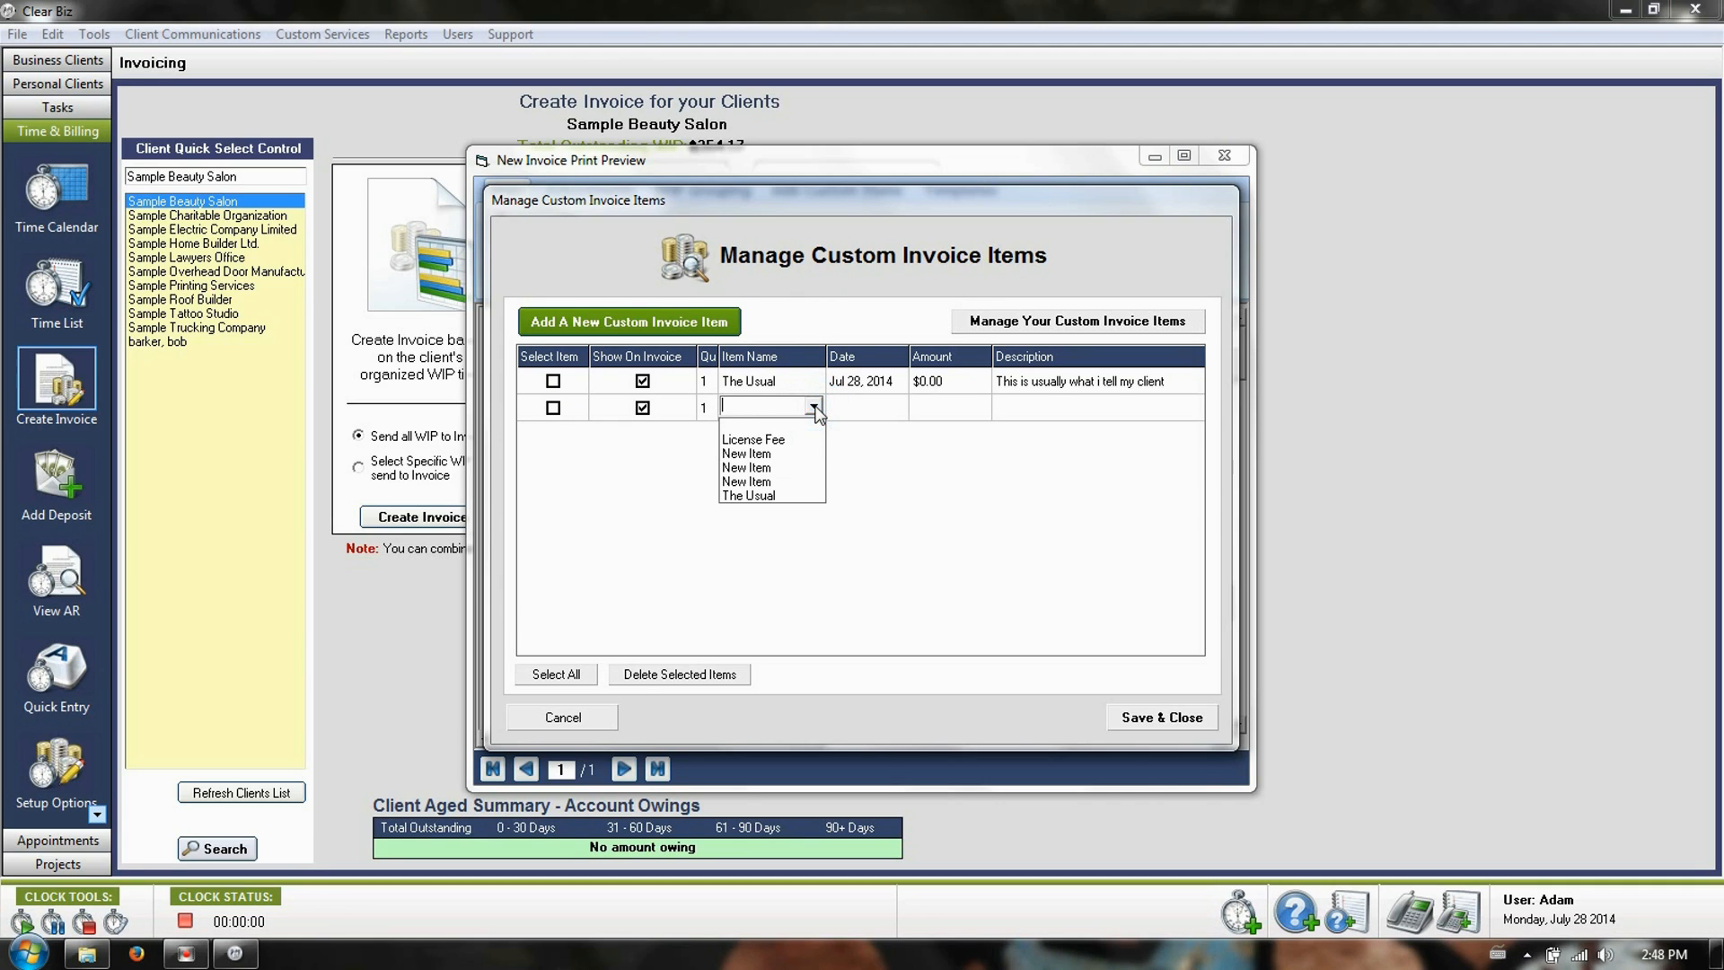
click(781, 439)
- Try to set The Usual's amount to $400.00, save the custom items, and maximize the invoice preview
click(921, 381)
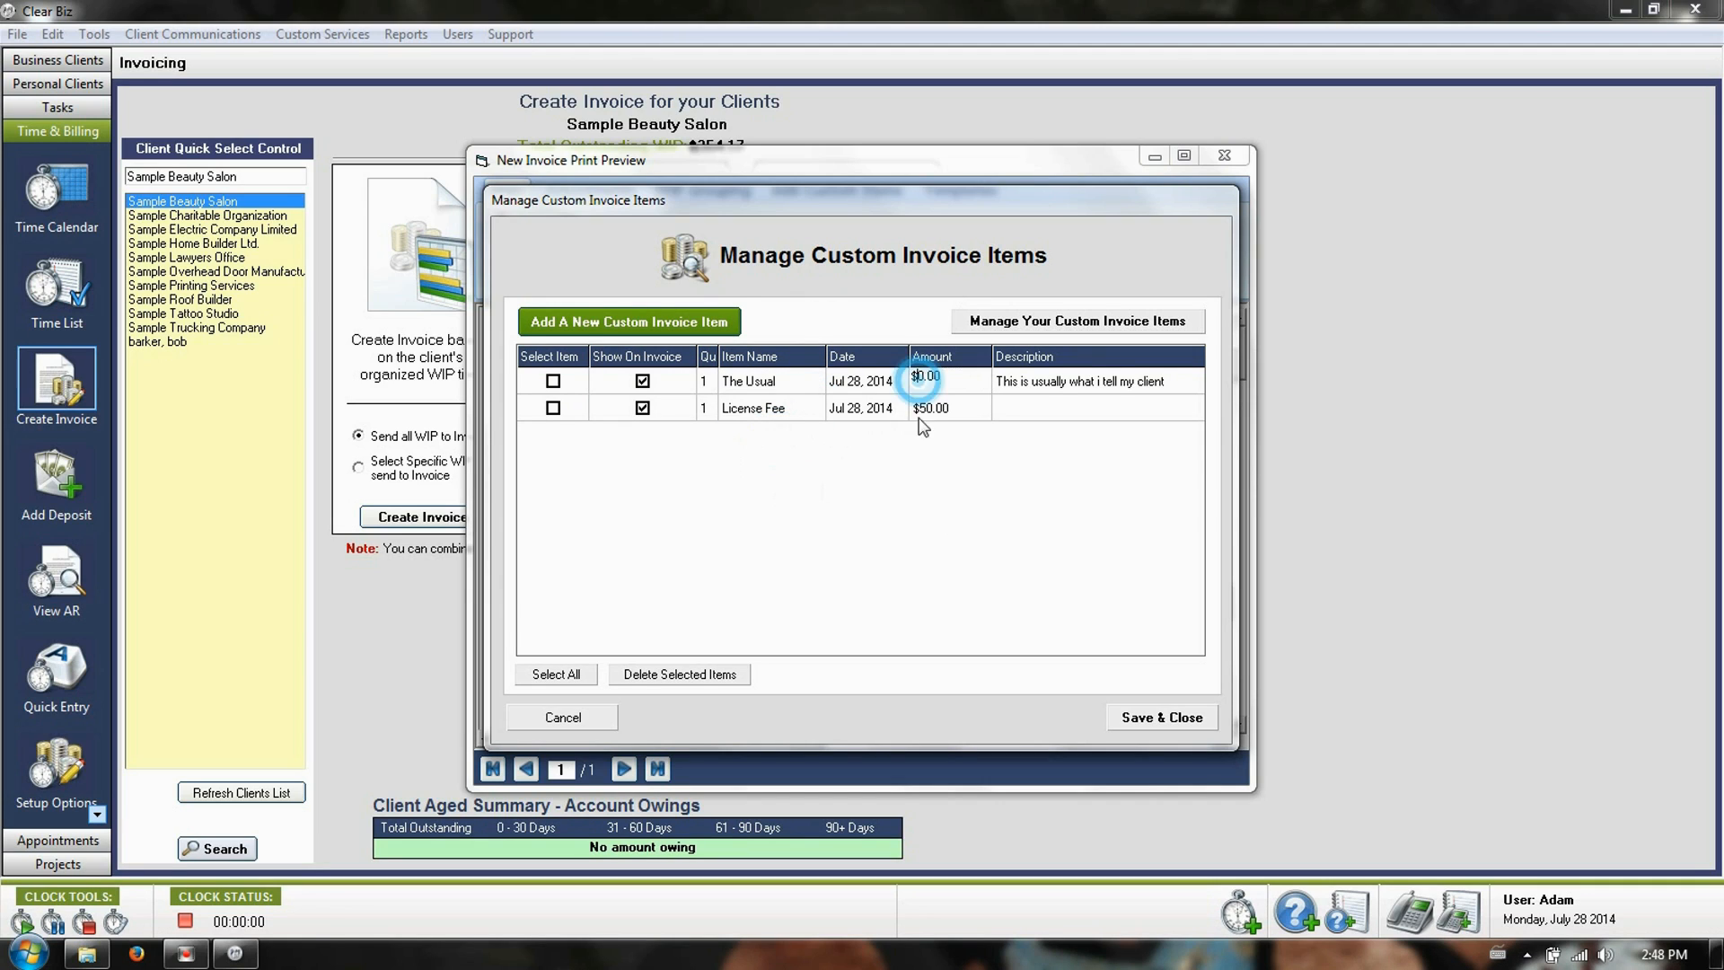
text(400)
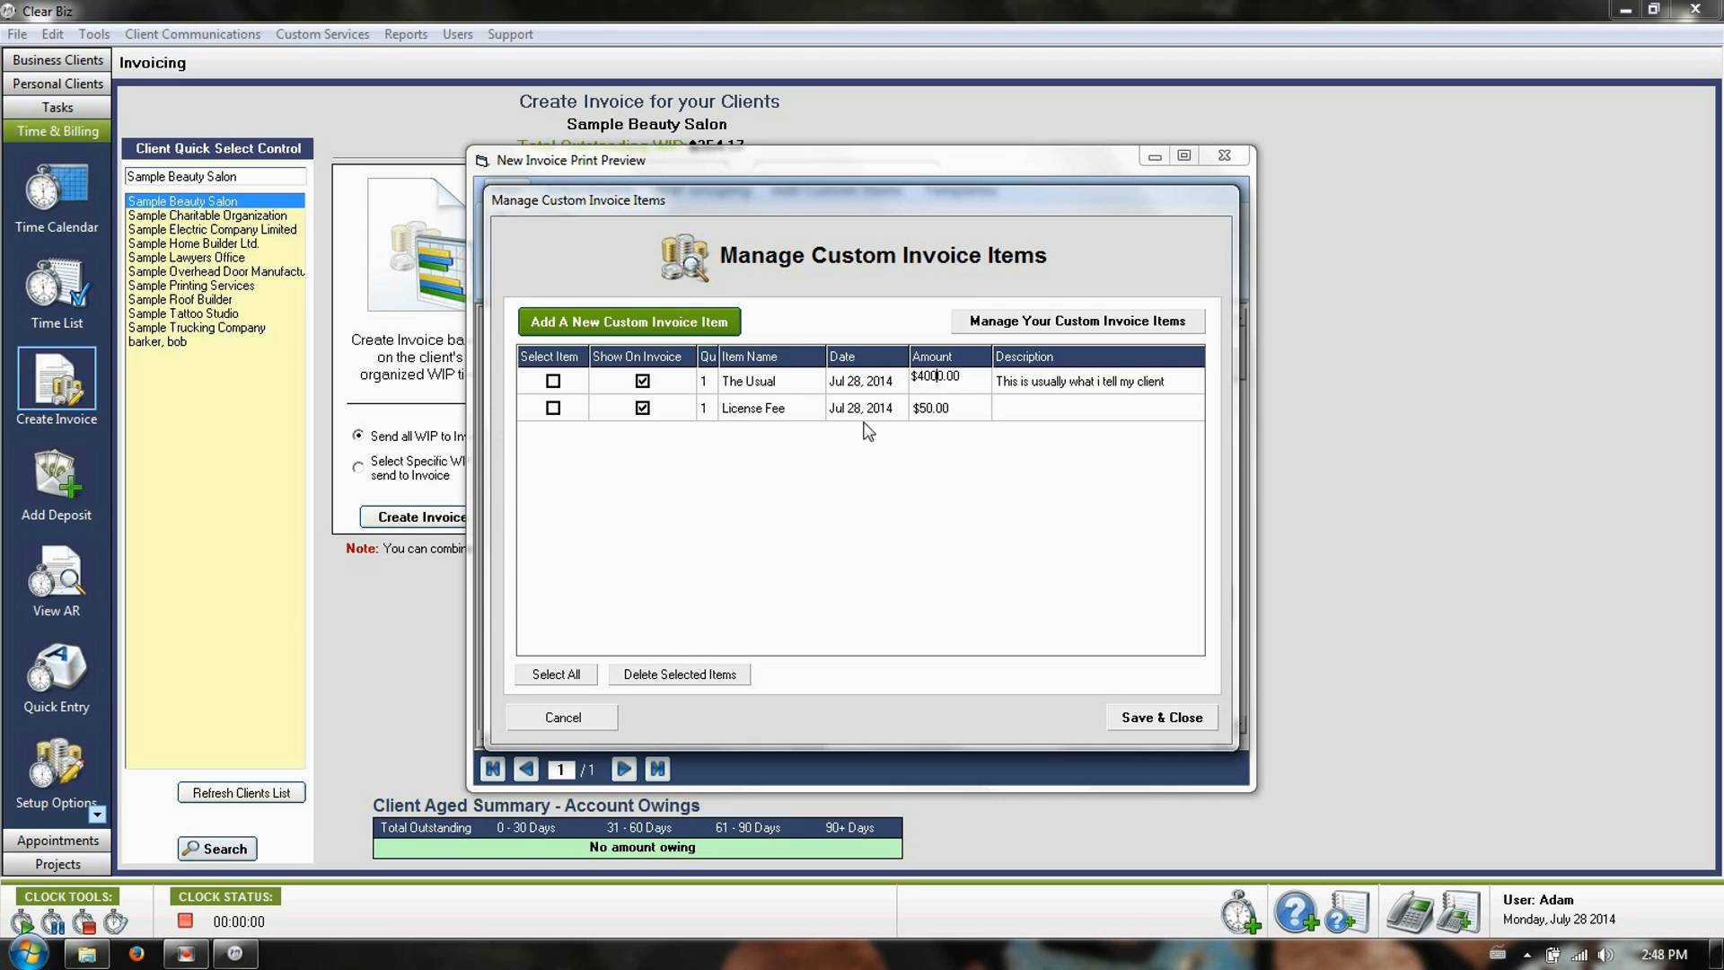
key(Delete)
key(Return)
click(1158, 716)
click(1185, 155)
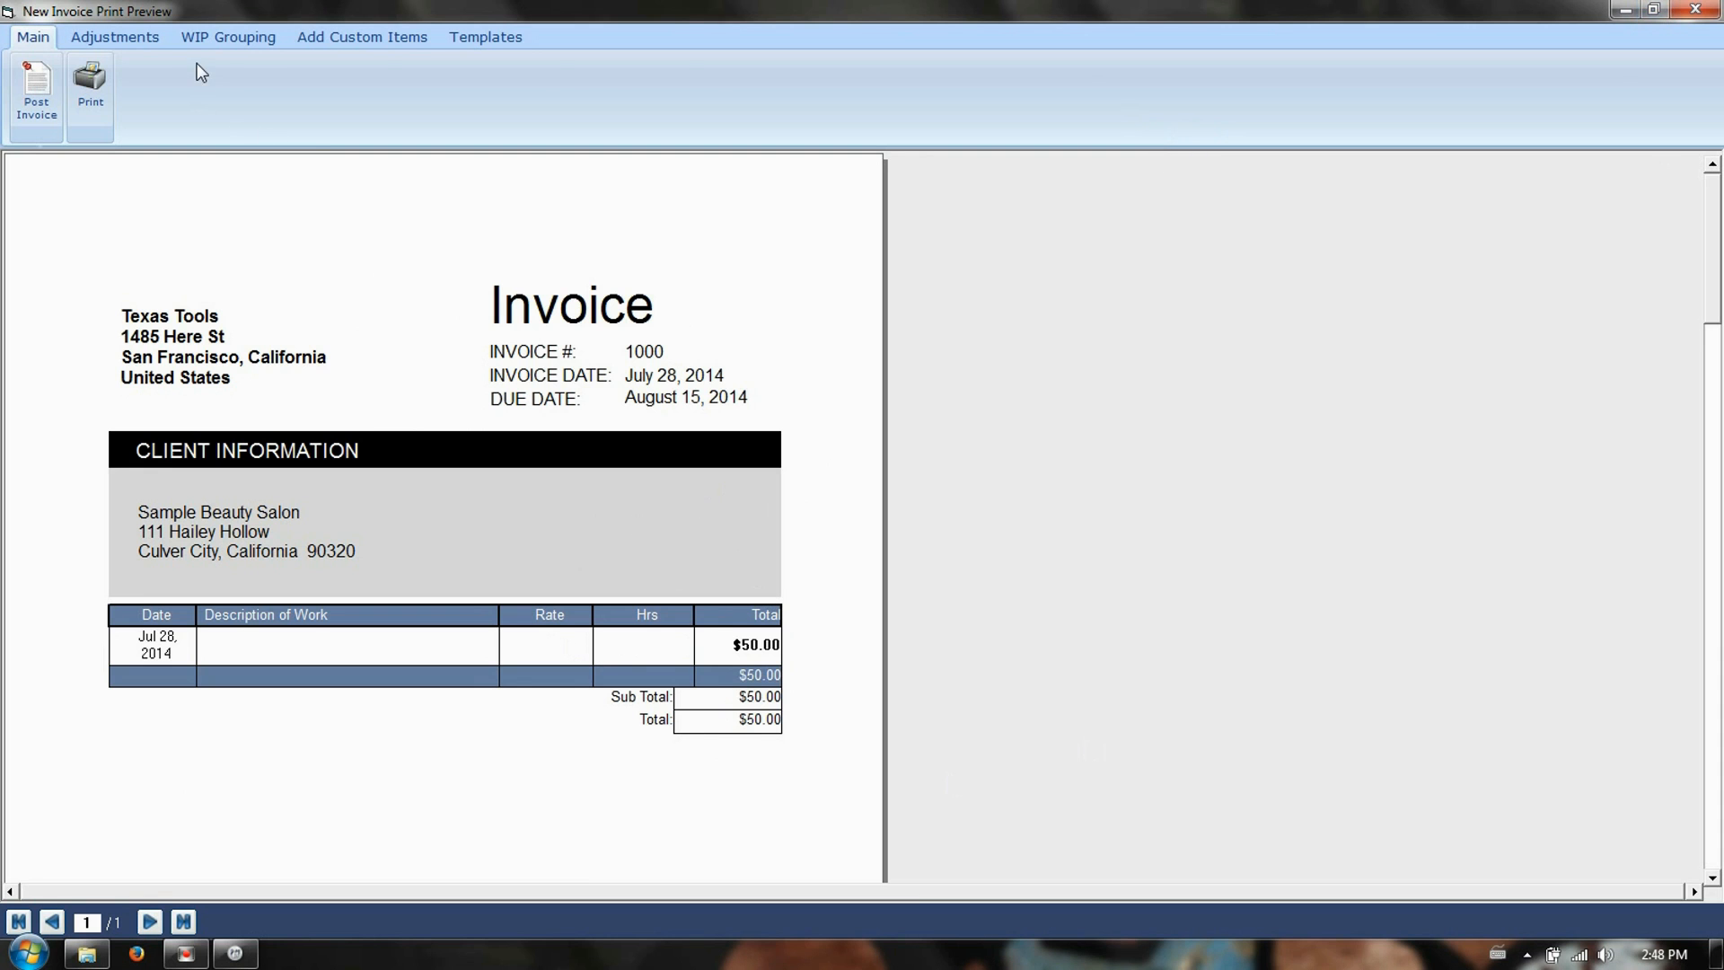
- Show all WIP on the invoice, and close the preview without saving the invoice
click(198, 36)
click(90, 86)
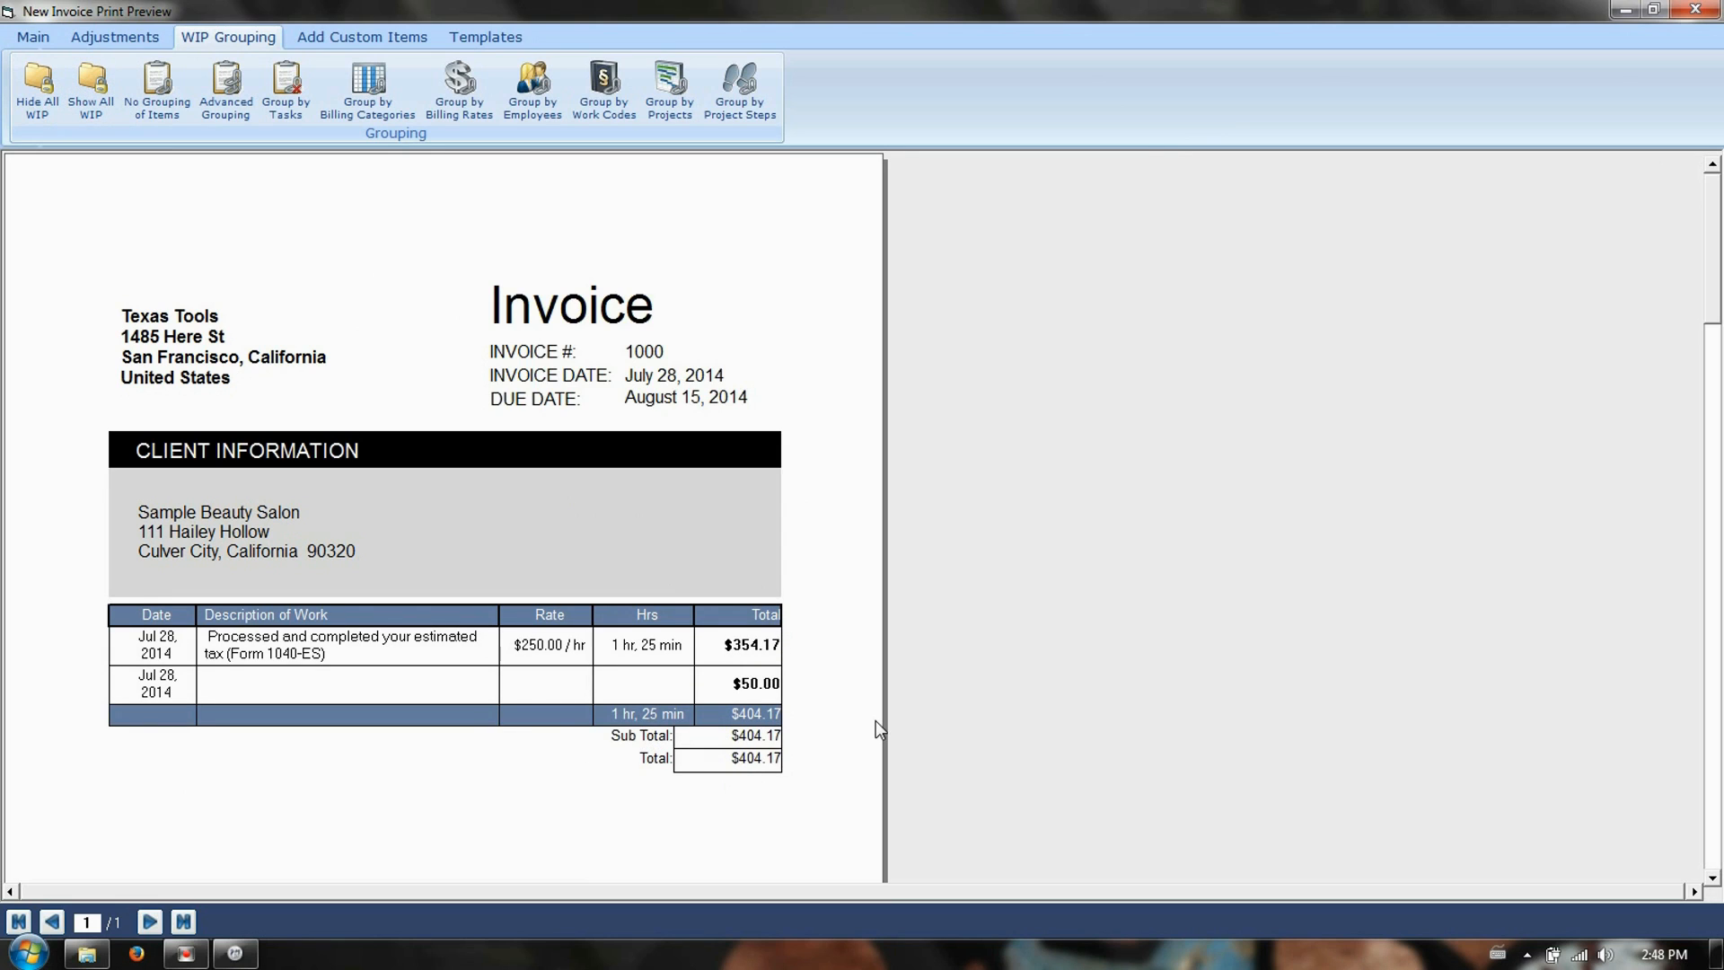
click(1696, 9)
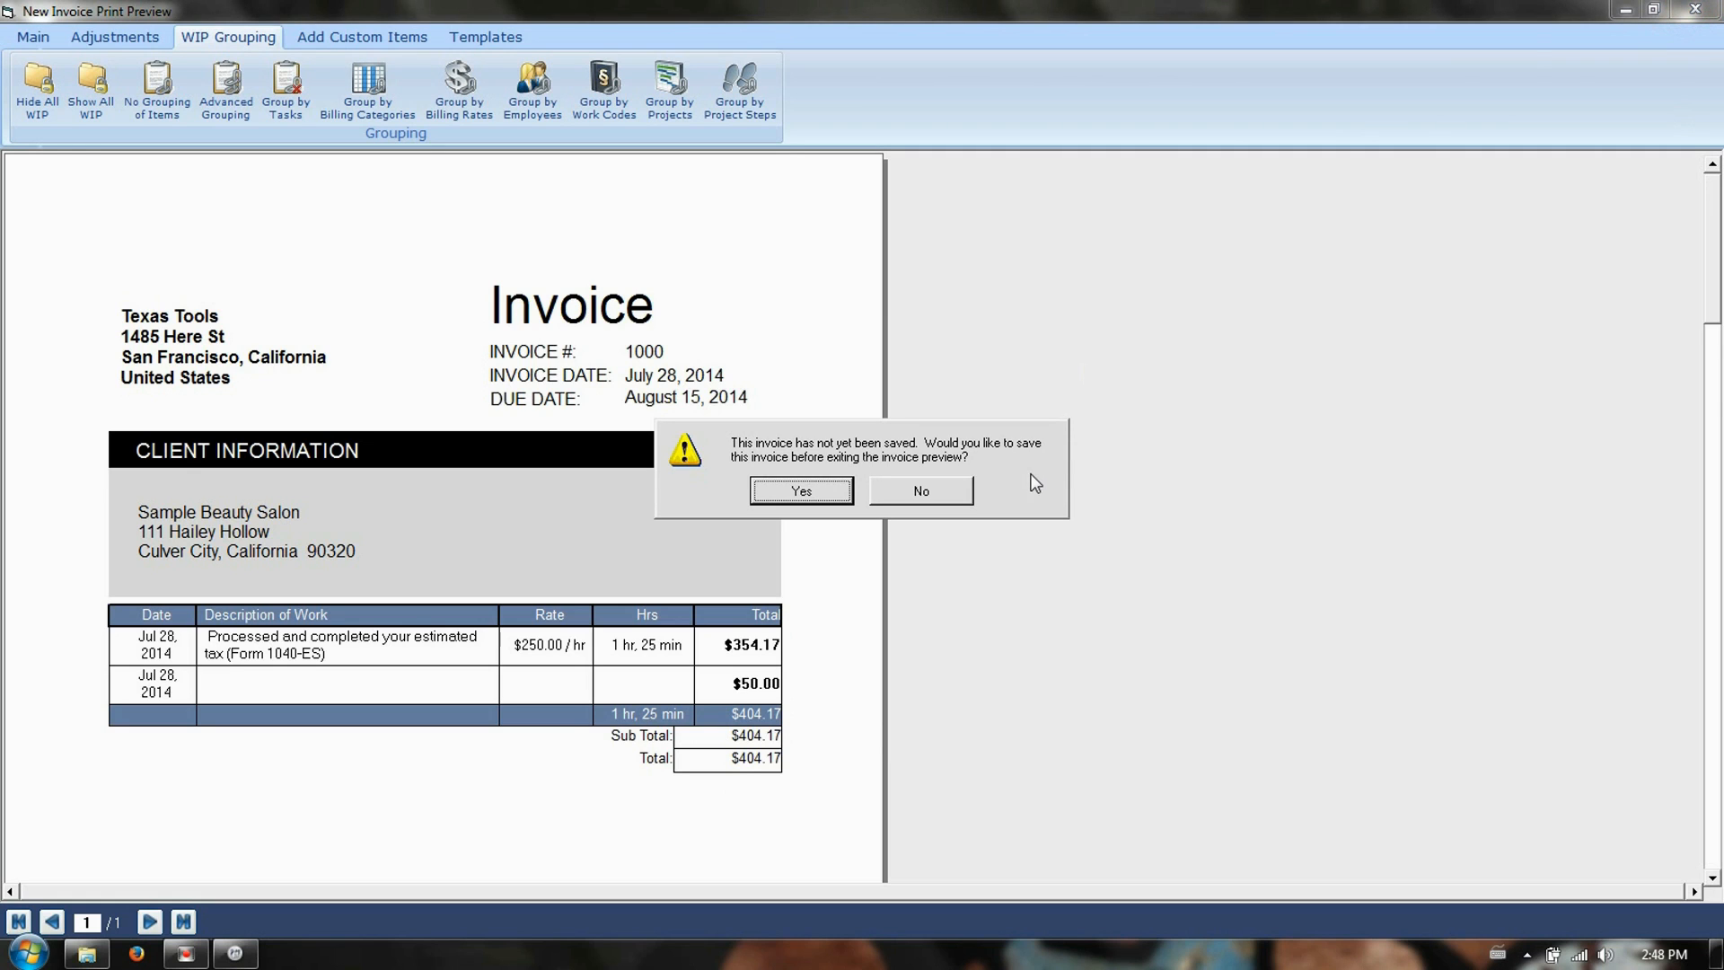
click(970, 490)
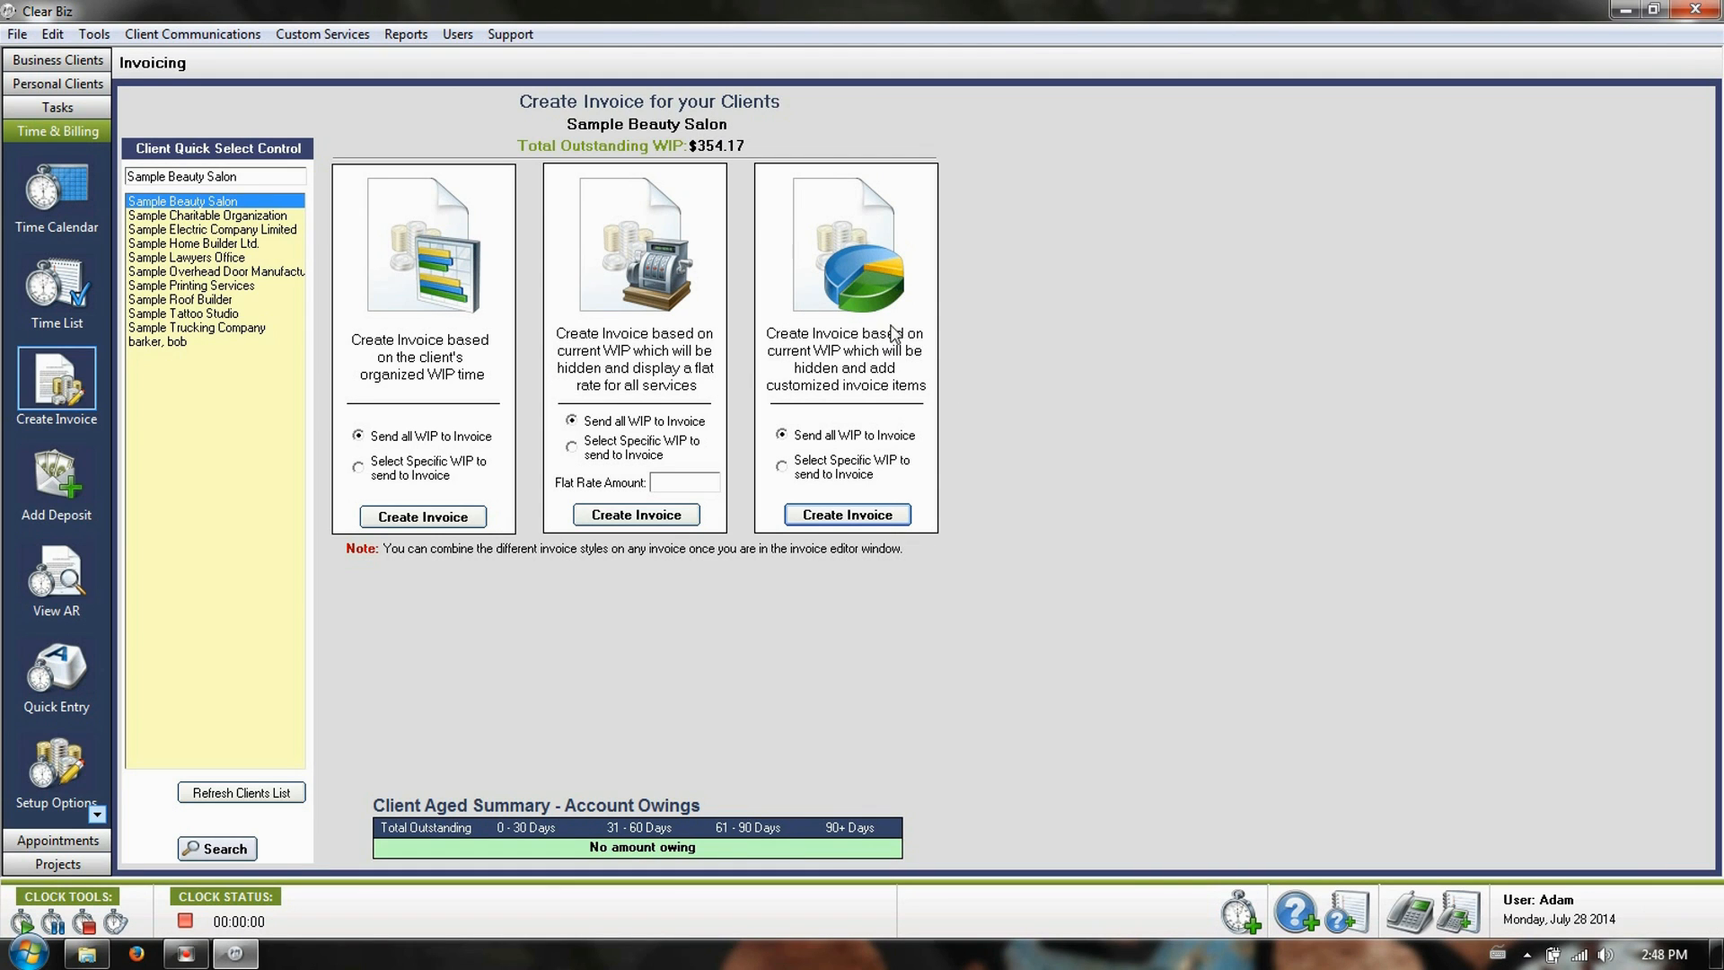
- Create an invoice from all organized WIP time and bring up its general invoice settings beside the maximized preview
click(401, 519)
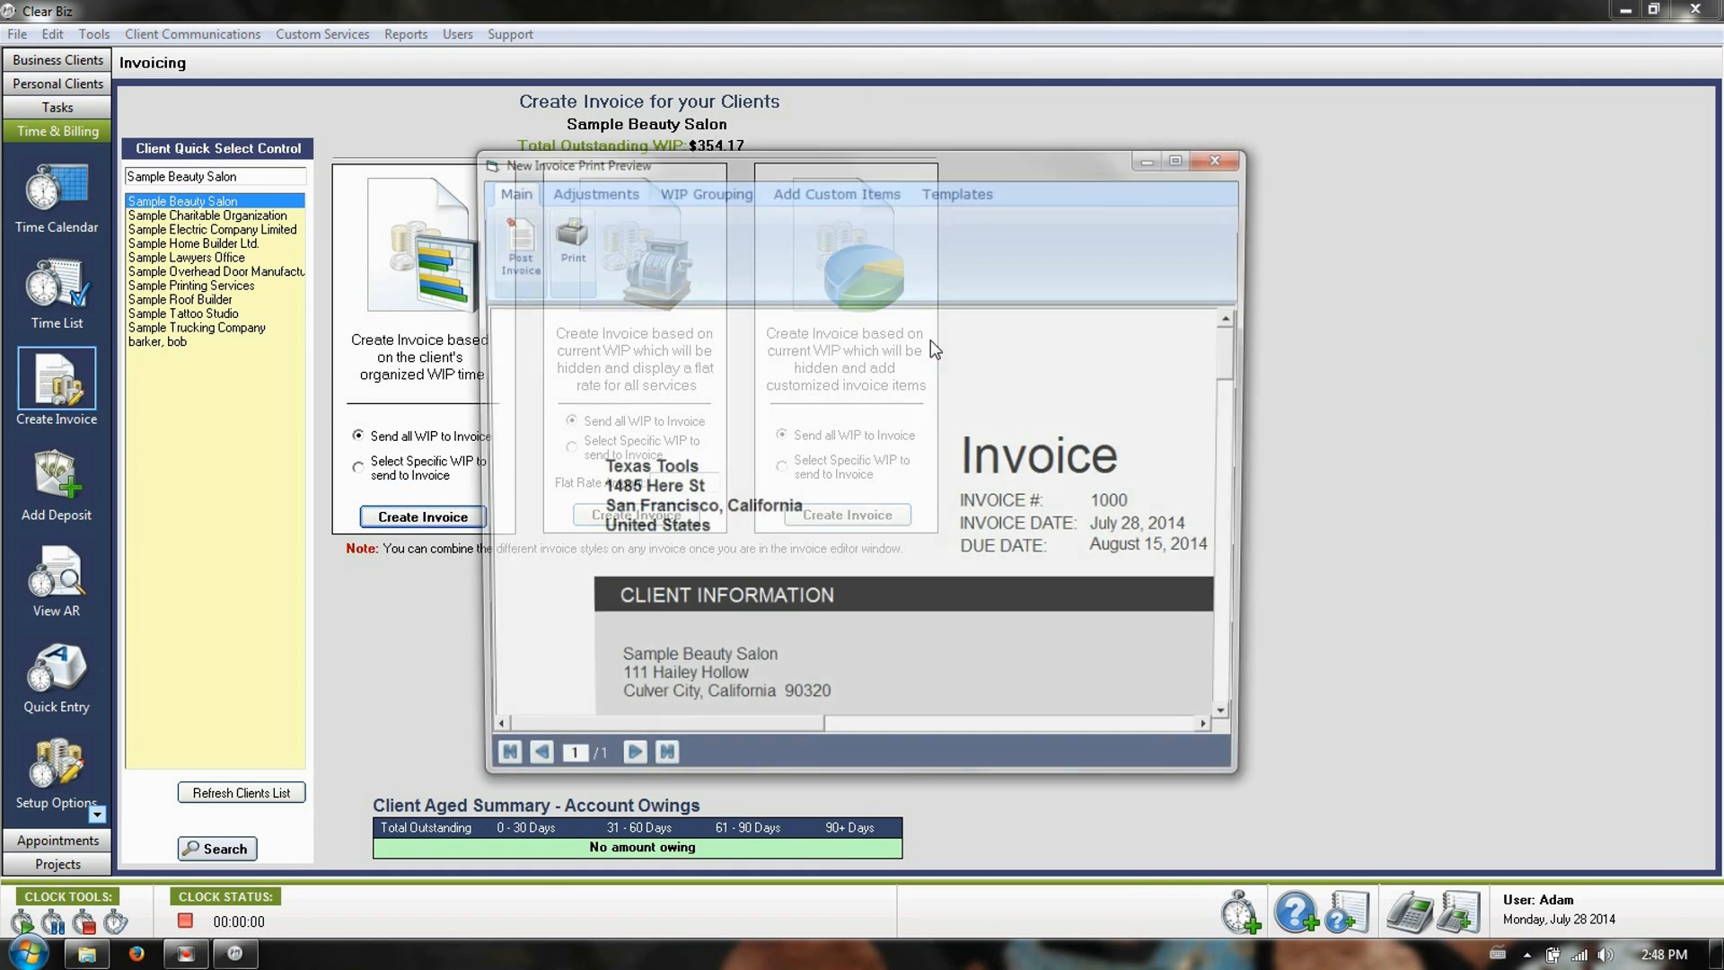
click(1179, 158)
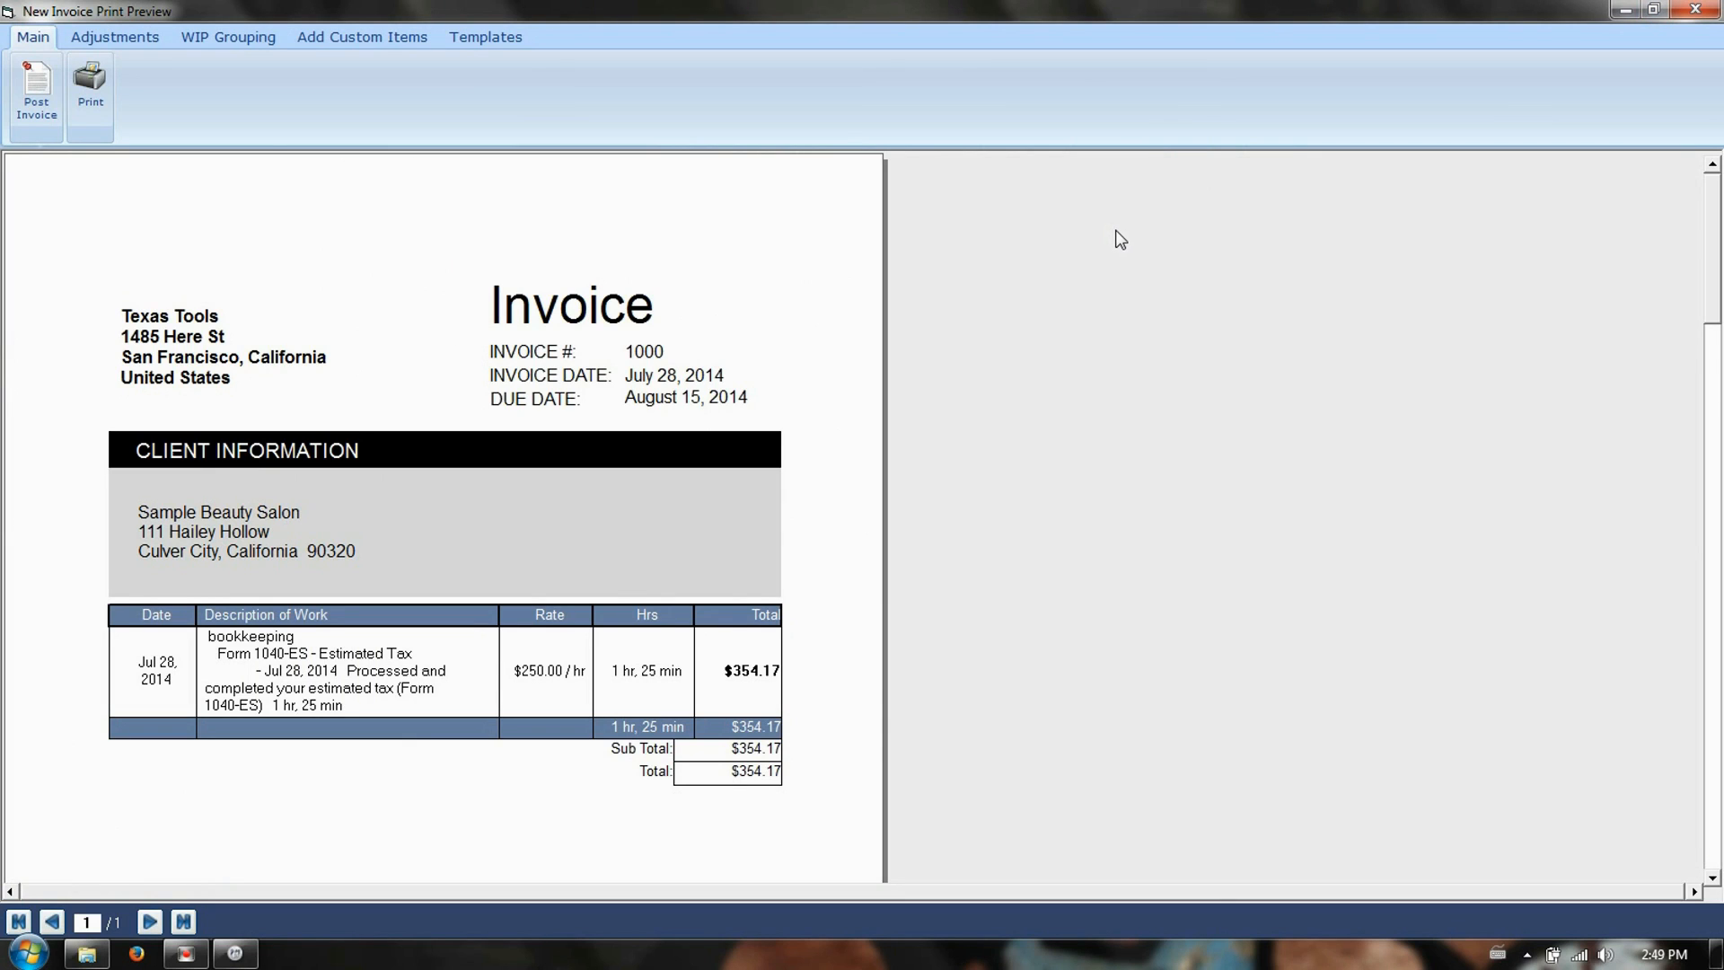
click(123, 36)
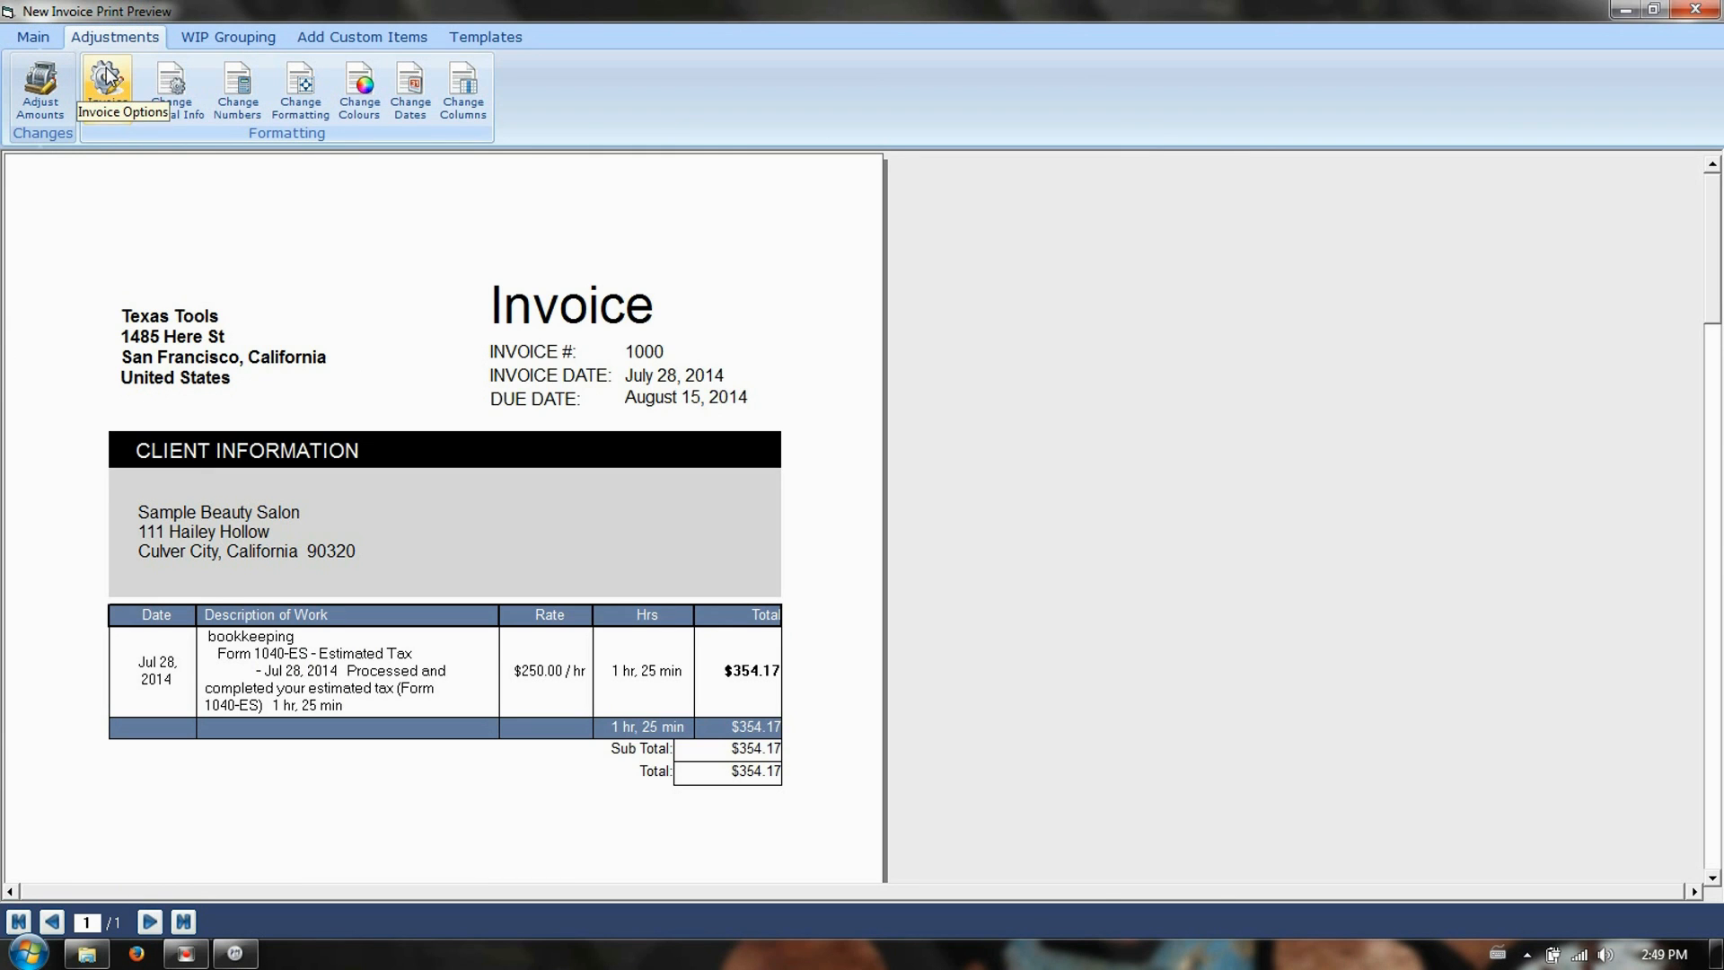
click(106, 73)
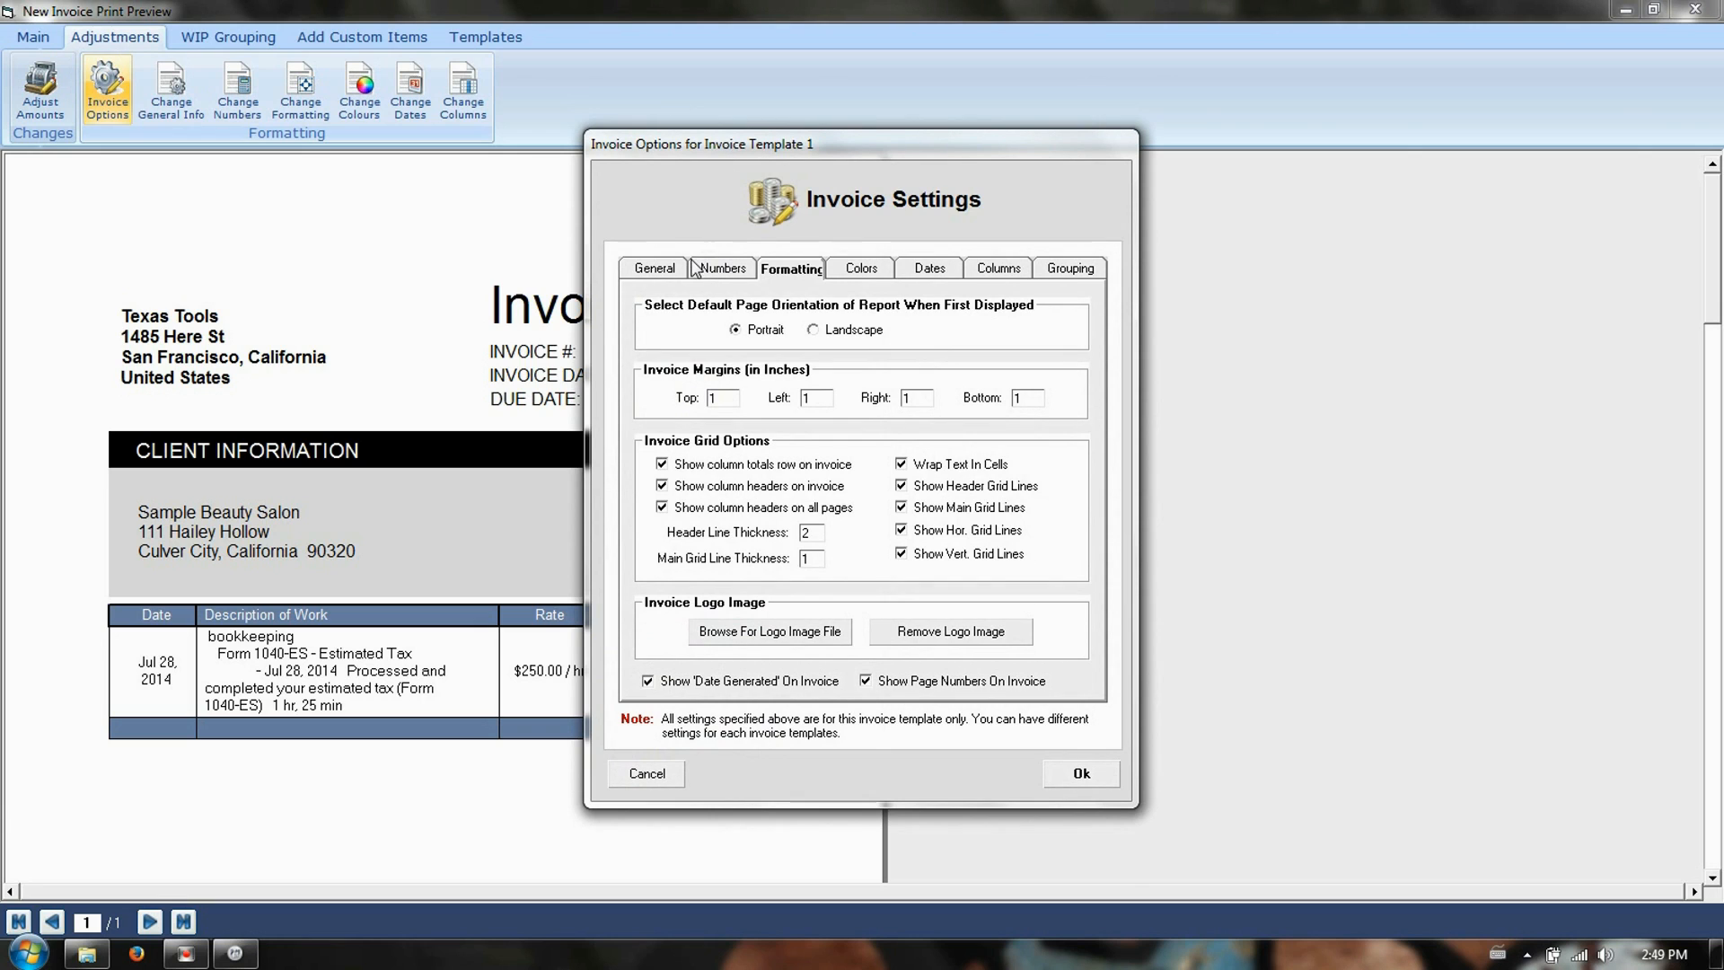
click(663, 263)
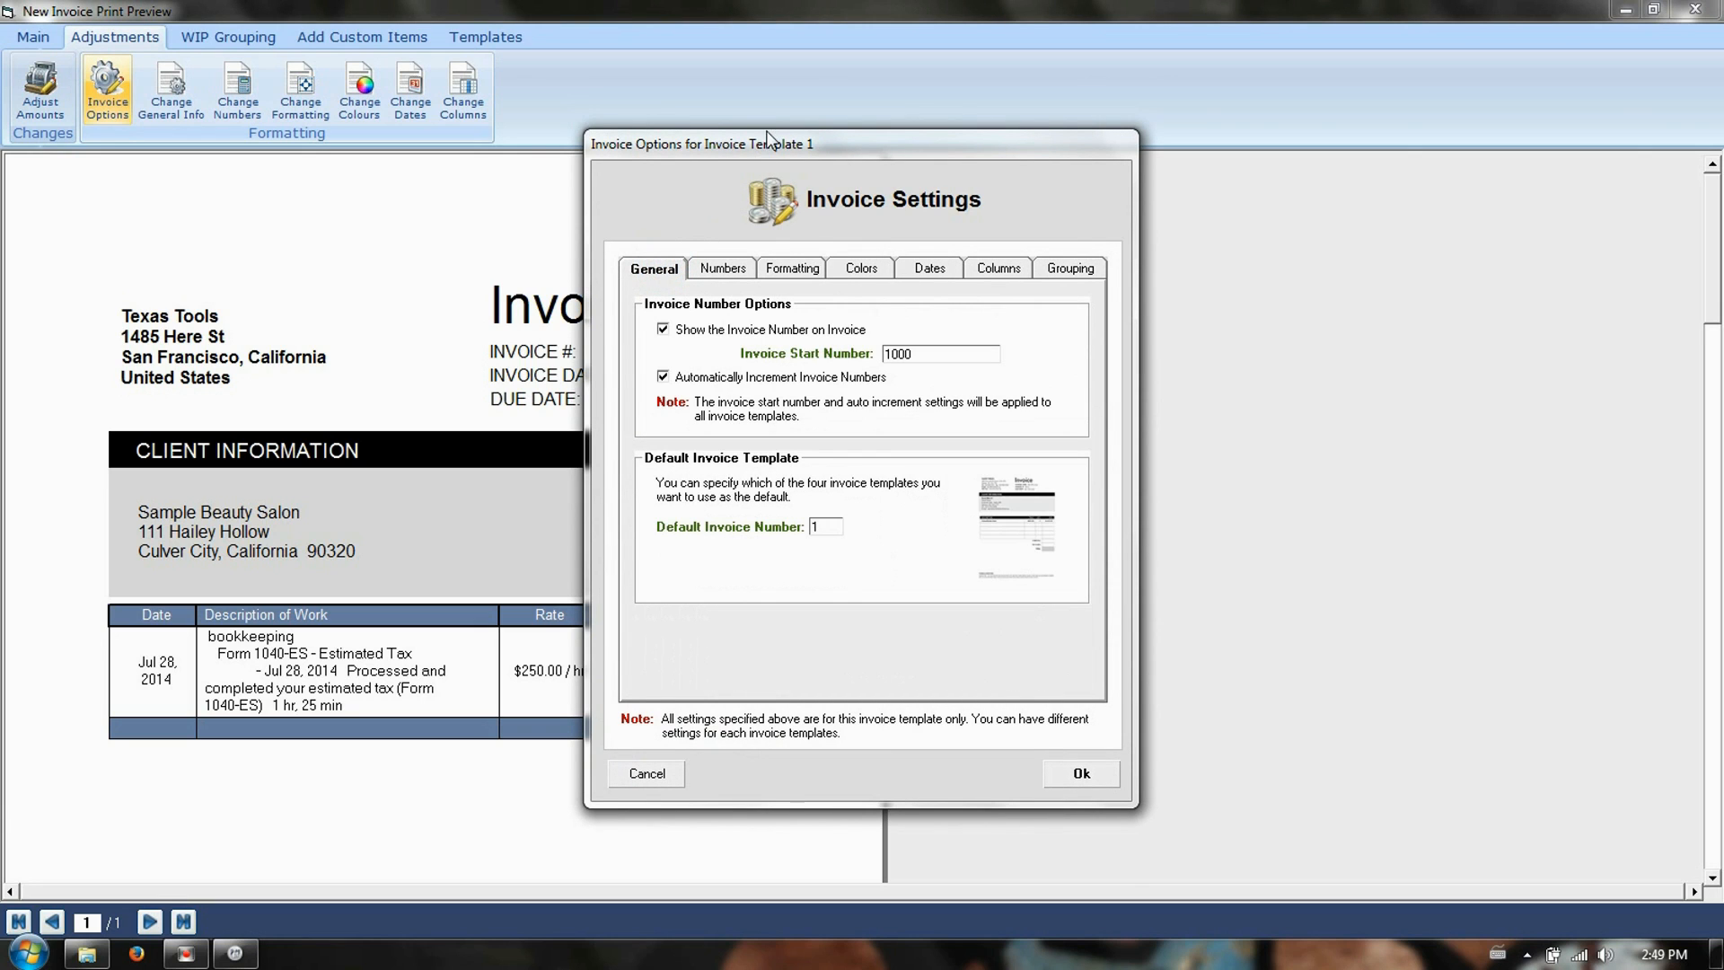
drag(757, 144, 1038, 134)
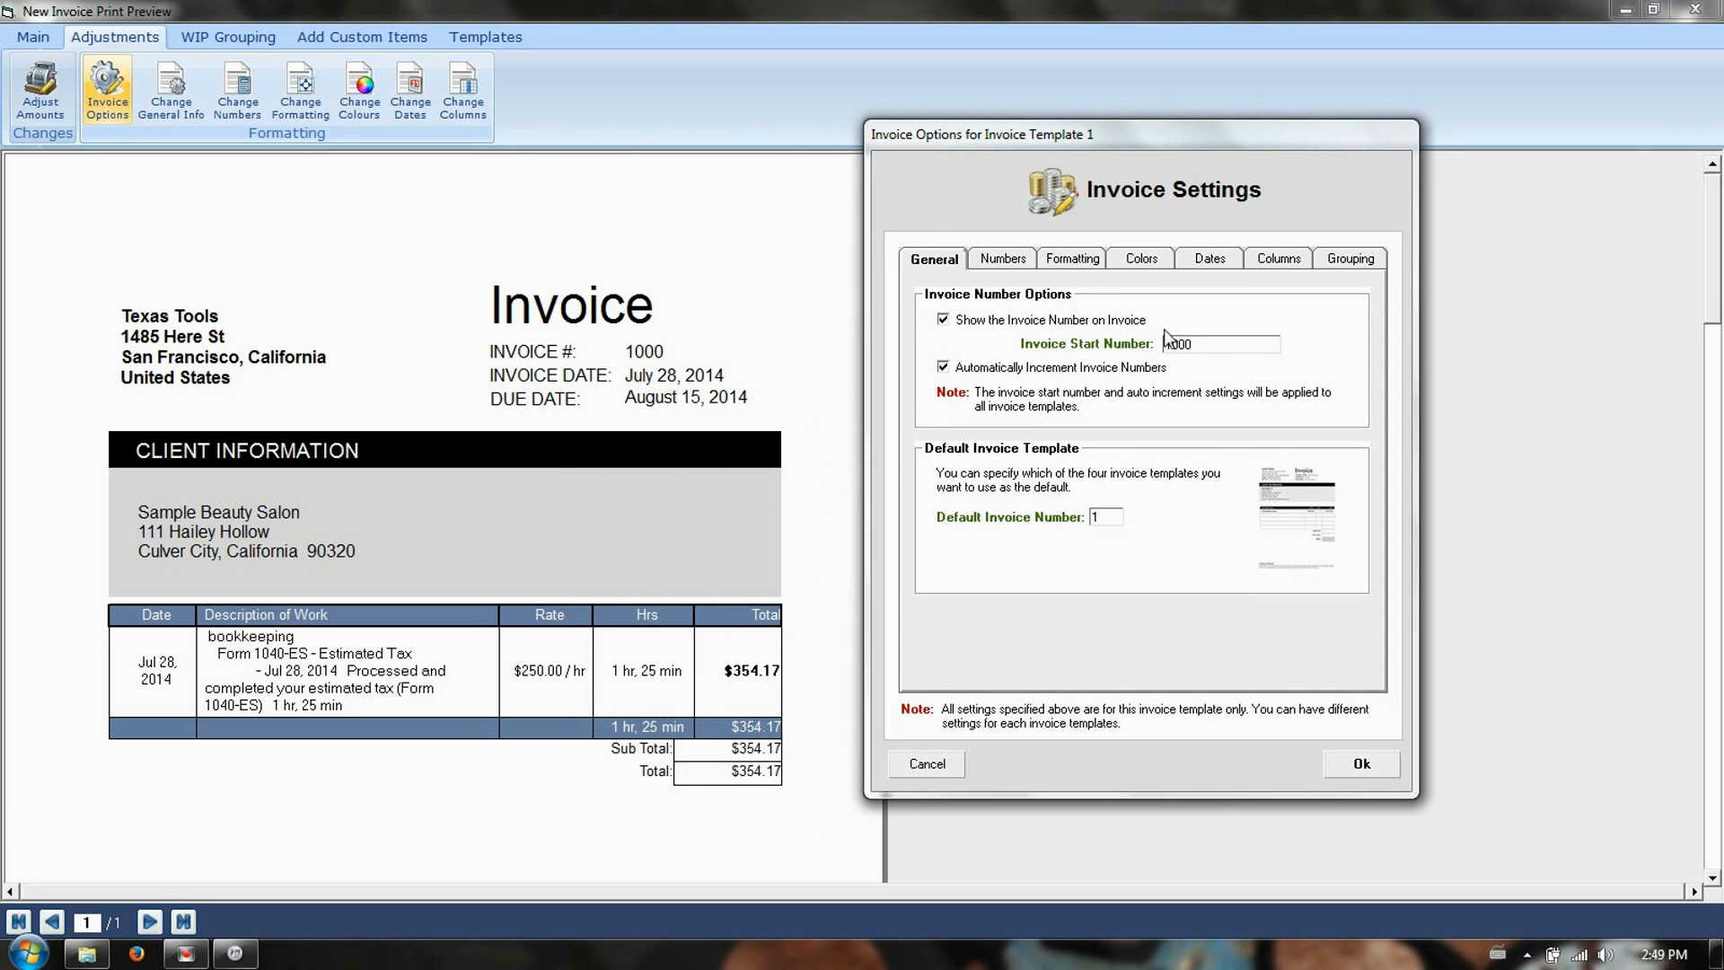
click(1202, 339)
- Examine the invoice's number and tax settings, including the default invoice tax choices
click(988, 259)
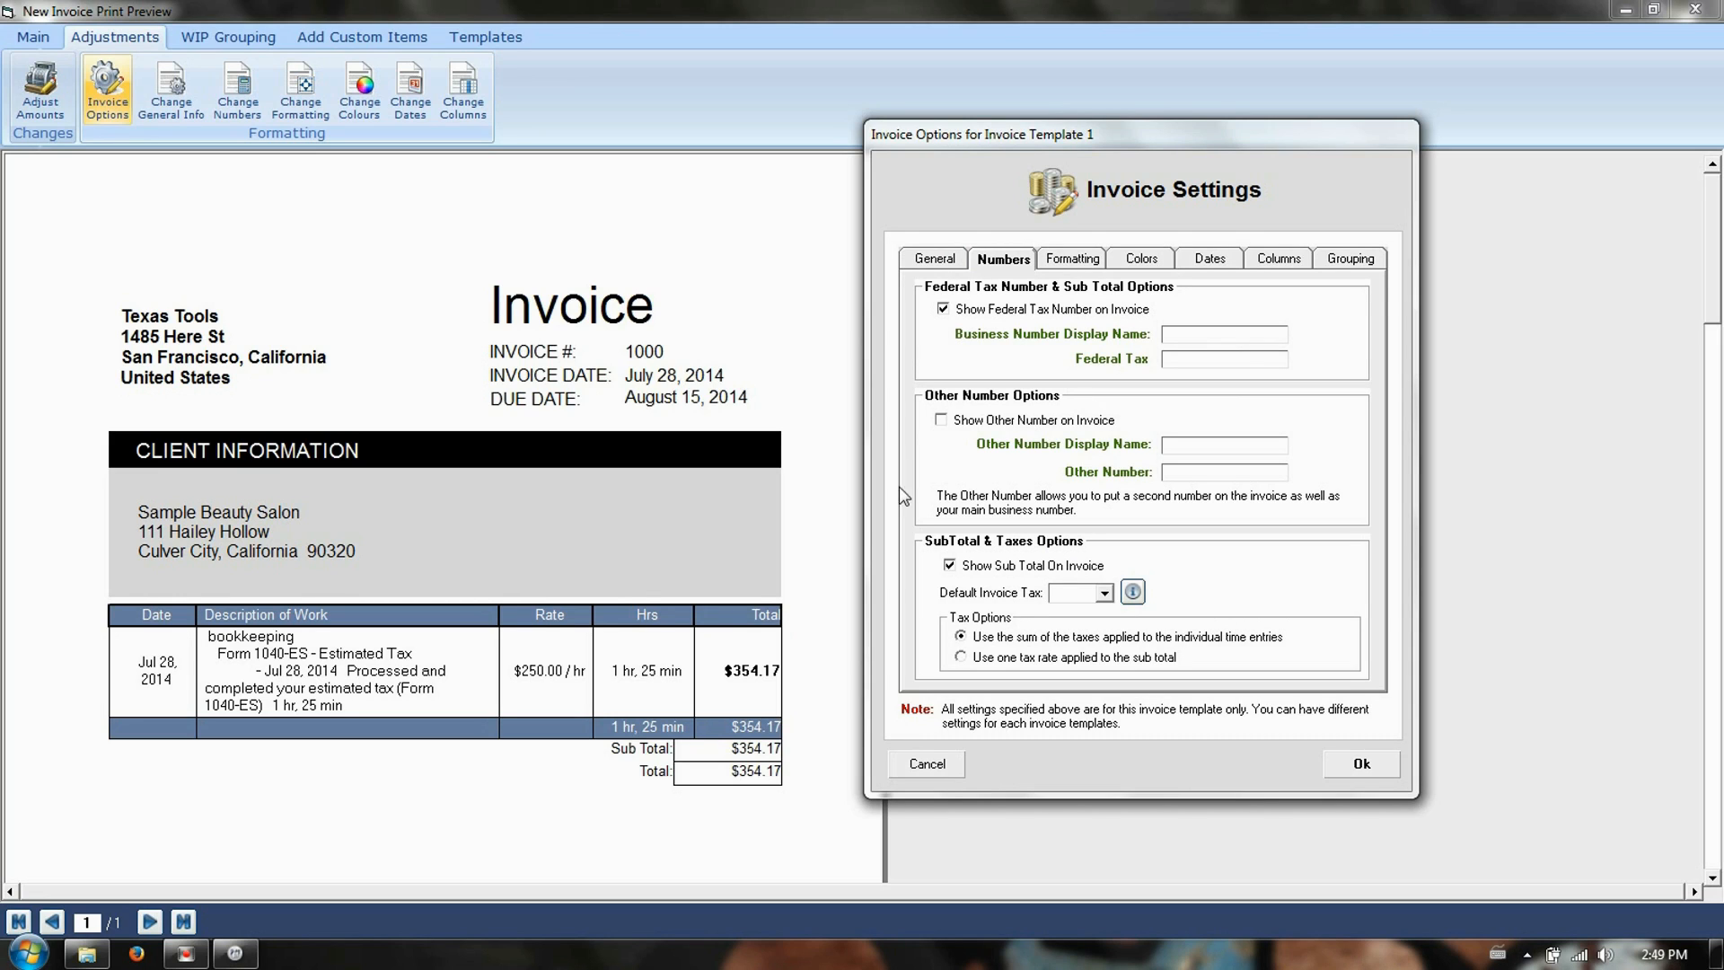
click(1104, 593)
click(1072, 627)
- In the invoice formatting settings, turn off the column totals row and the header, main, horizontal and vertical grid lines
click(1065, 263)
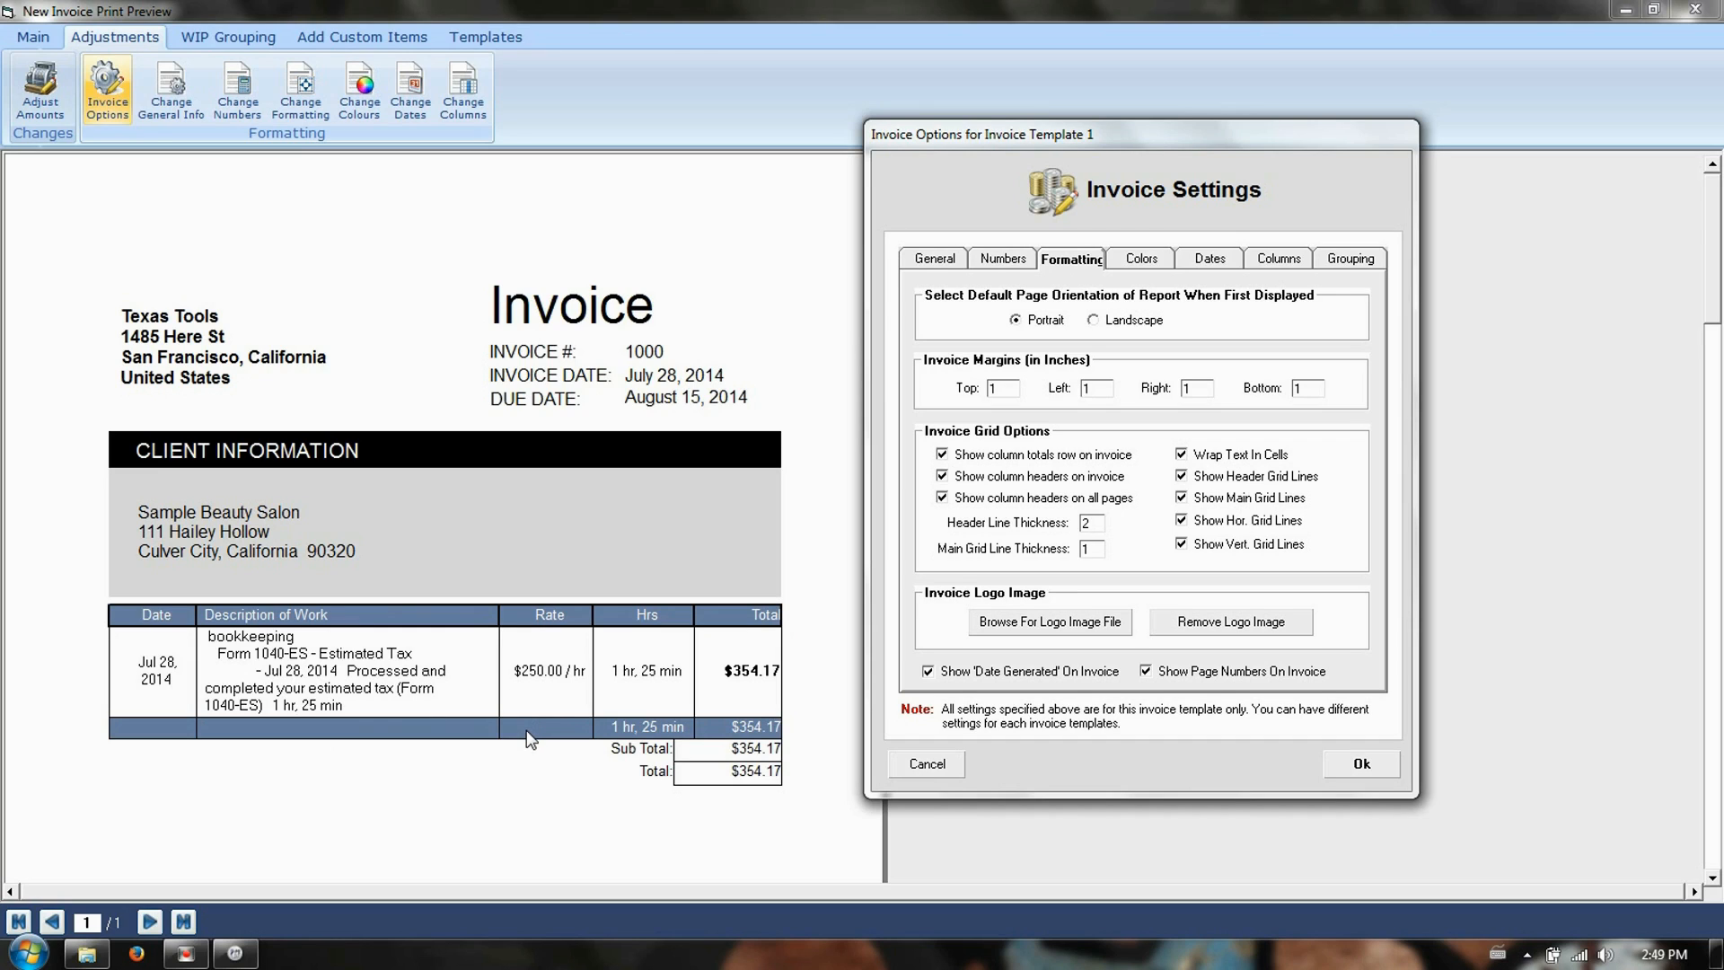
click(963, 456)
click(1265, 478)
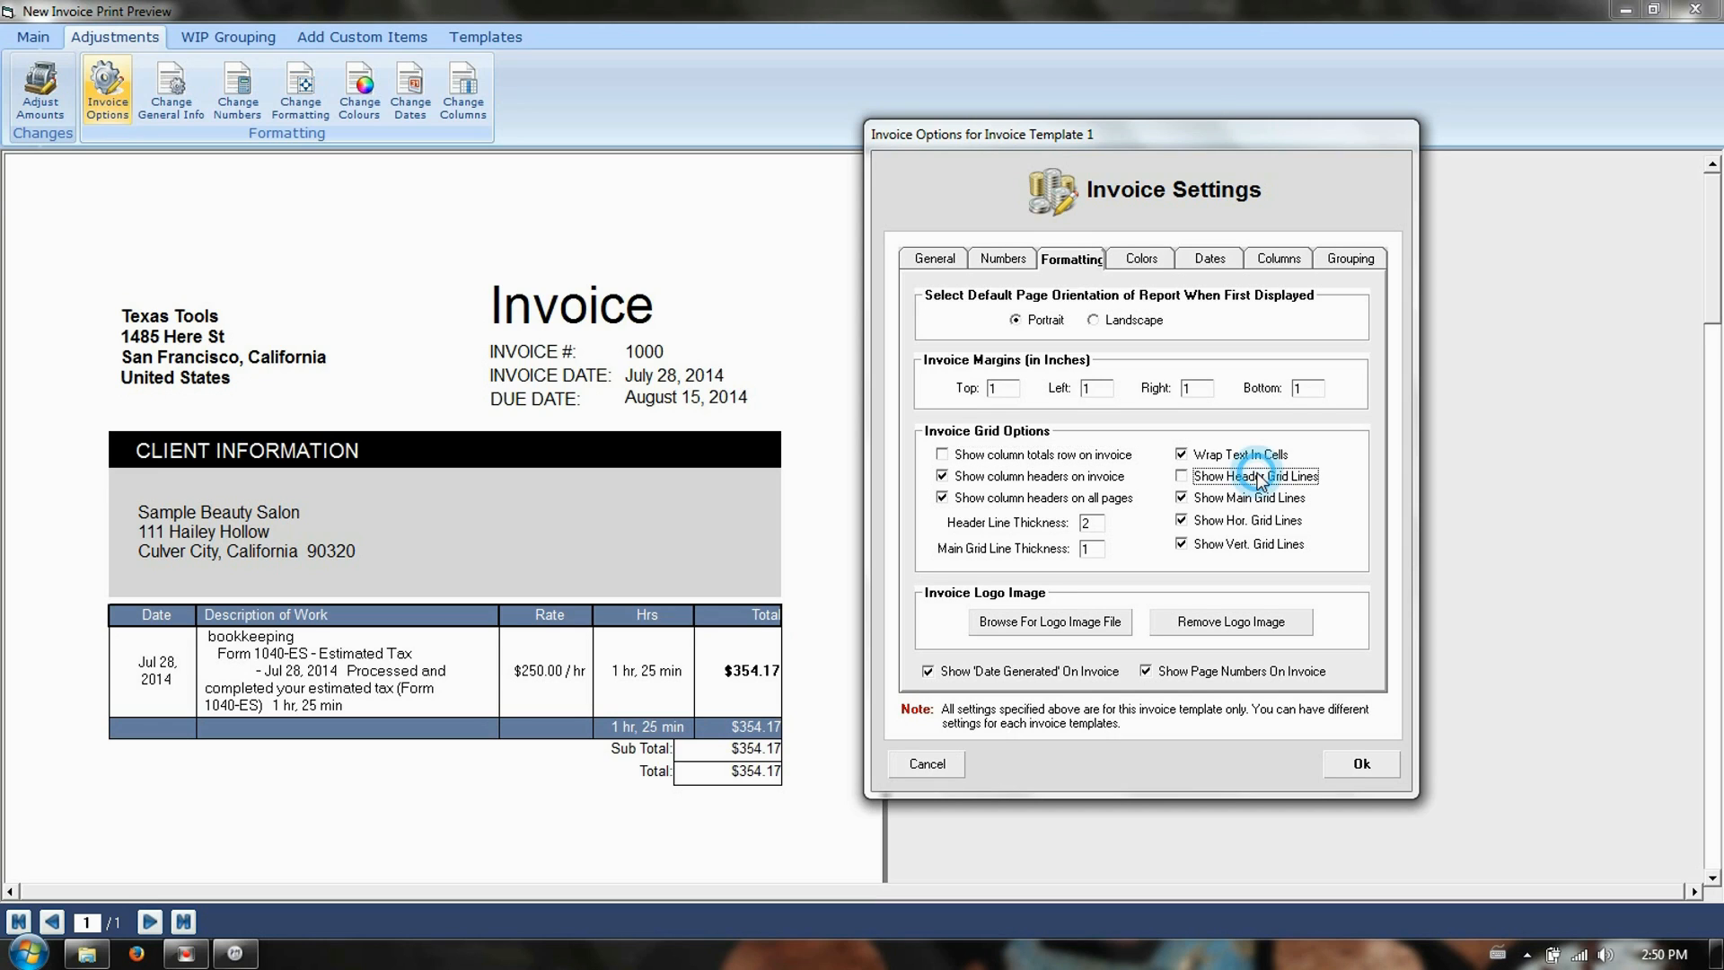
click(1214, 499)
click(1203, 522)
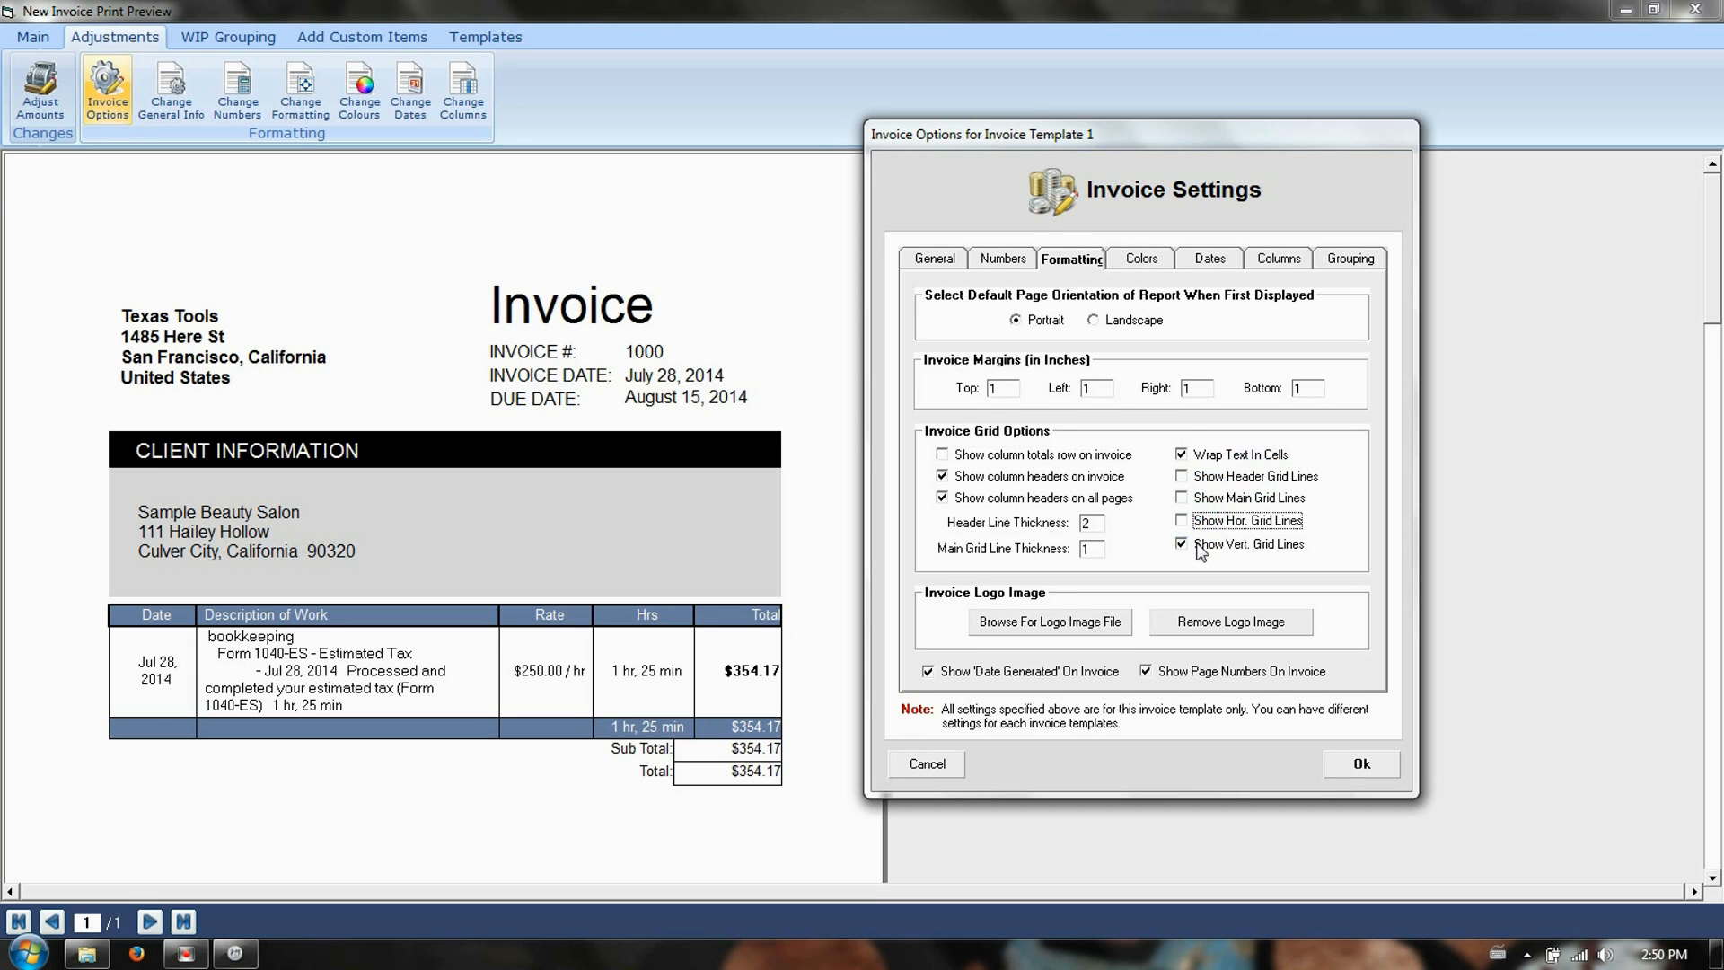
click(1200, 548)
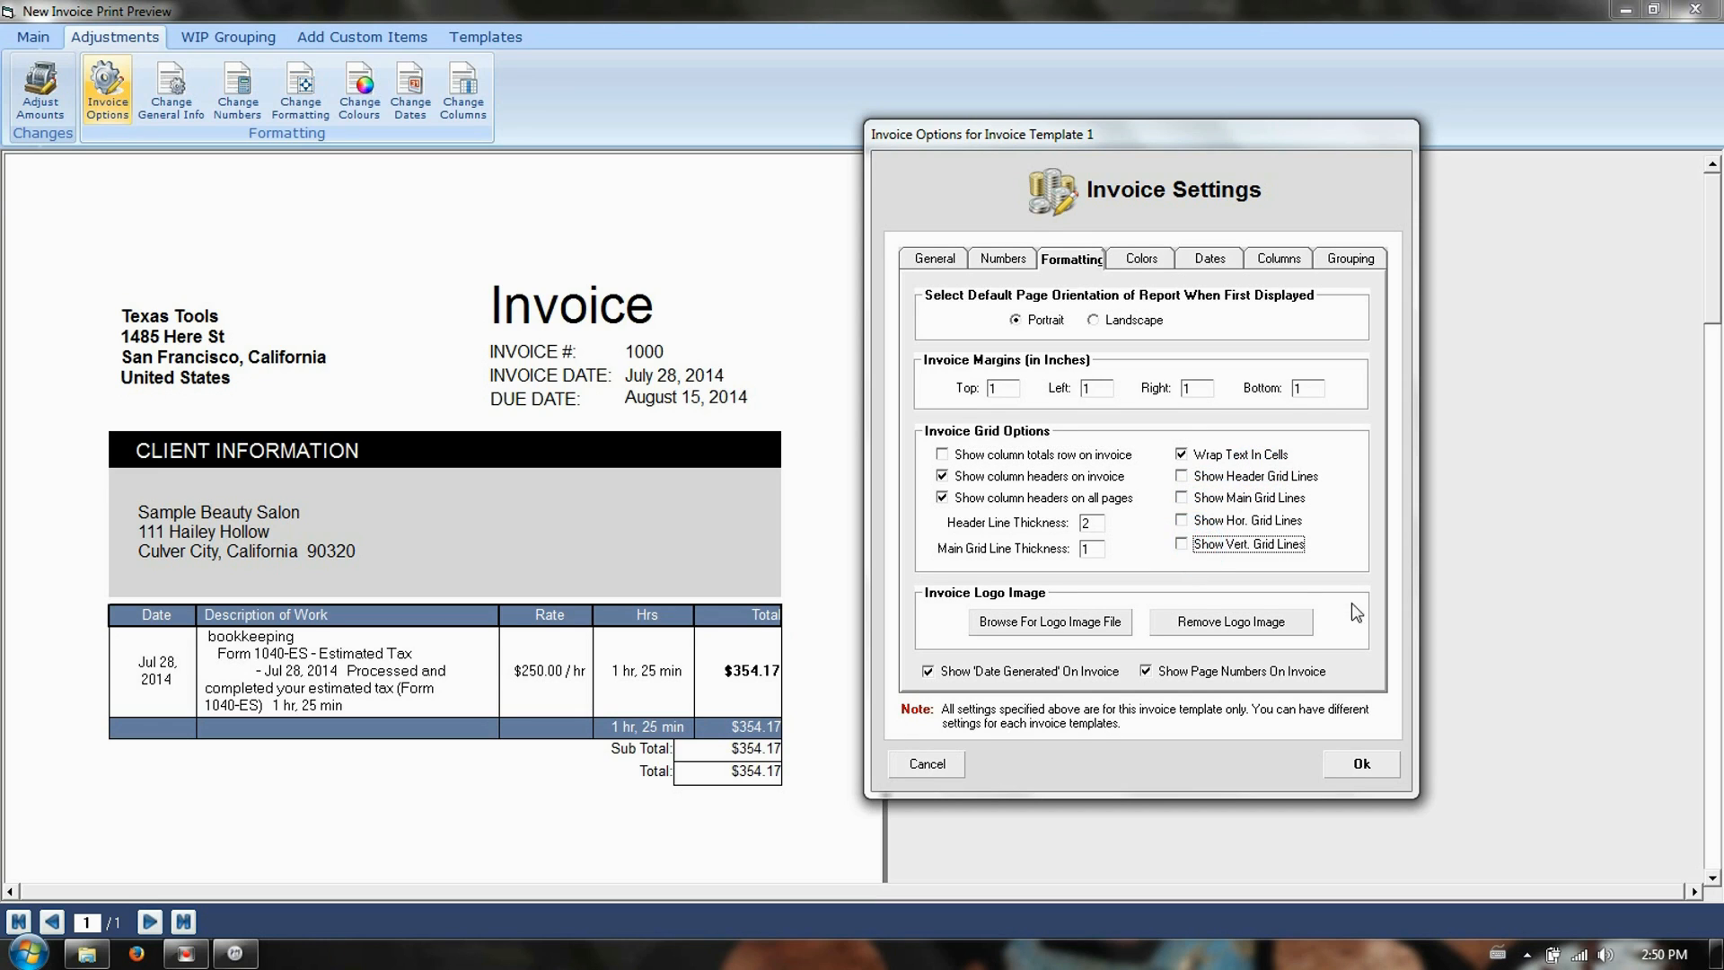
- Apply the formatting settings, and set the invoice's theme and header backgrounds to white and the header font to black
click(1367, 760)
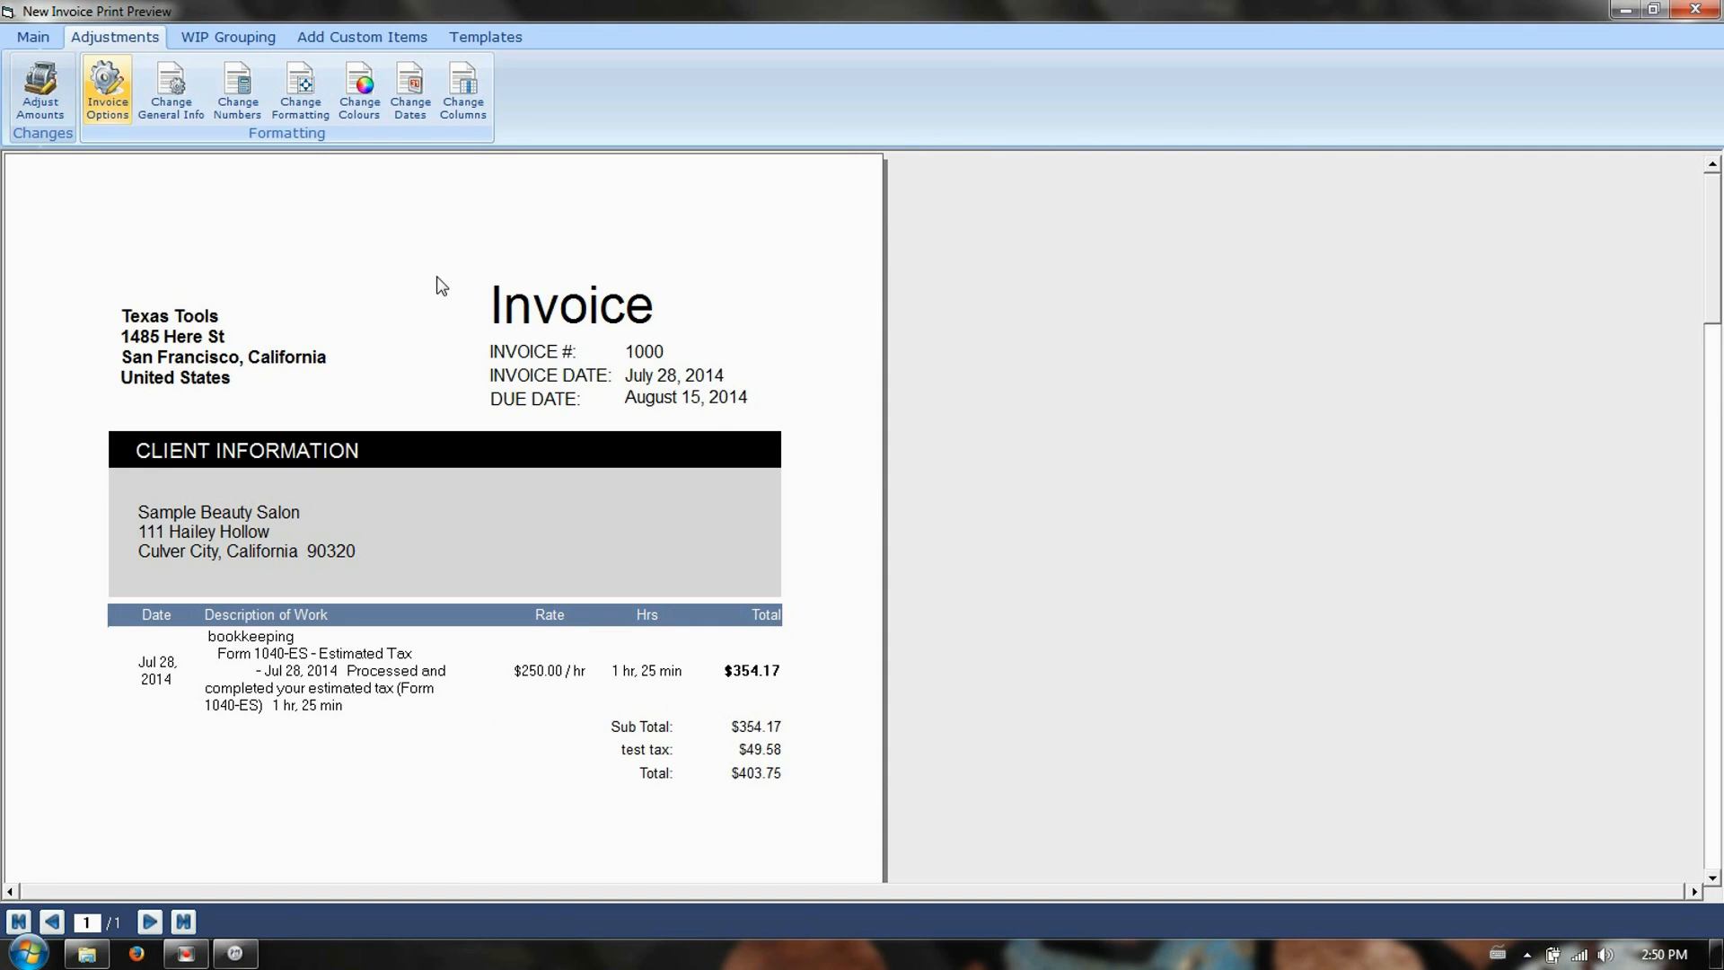
click(101, 80)
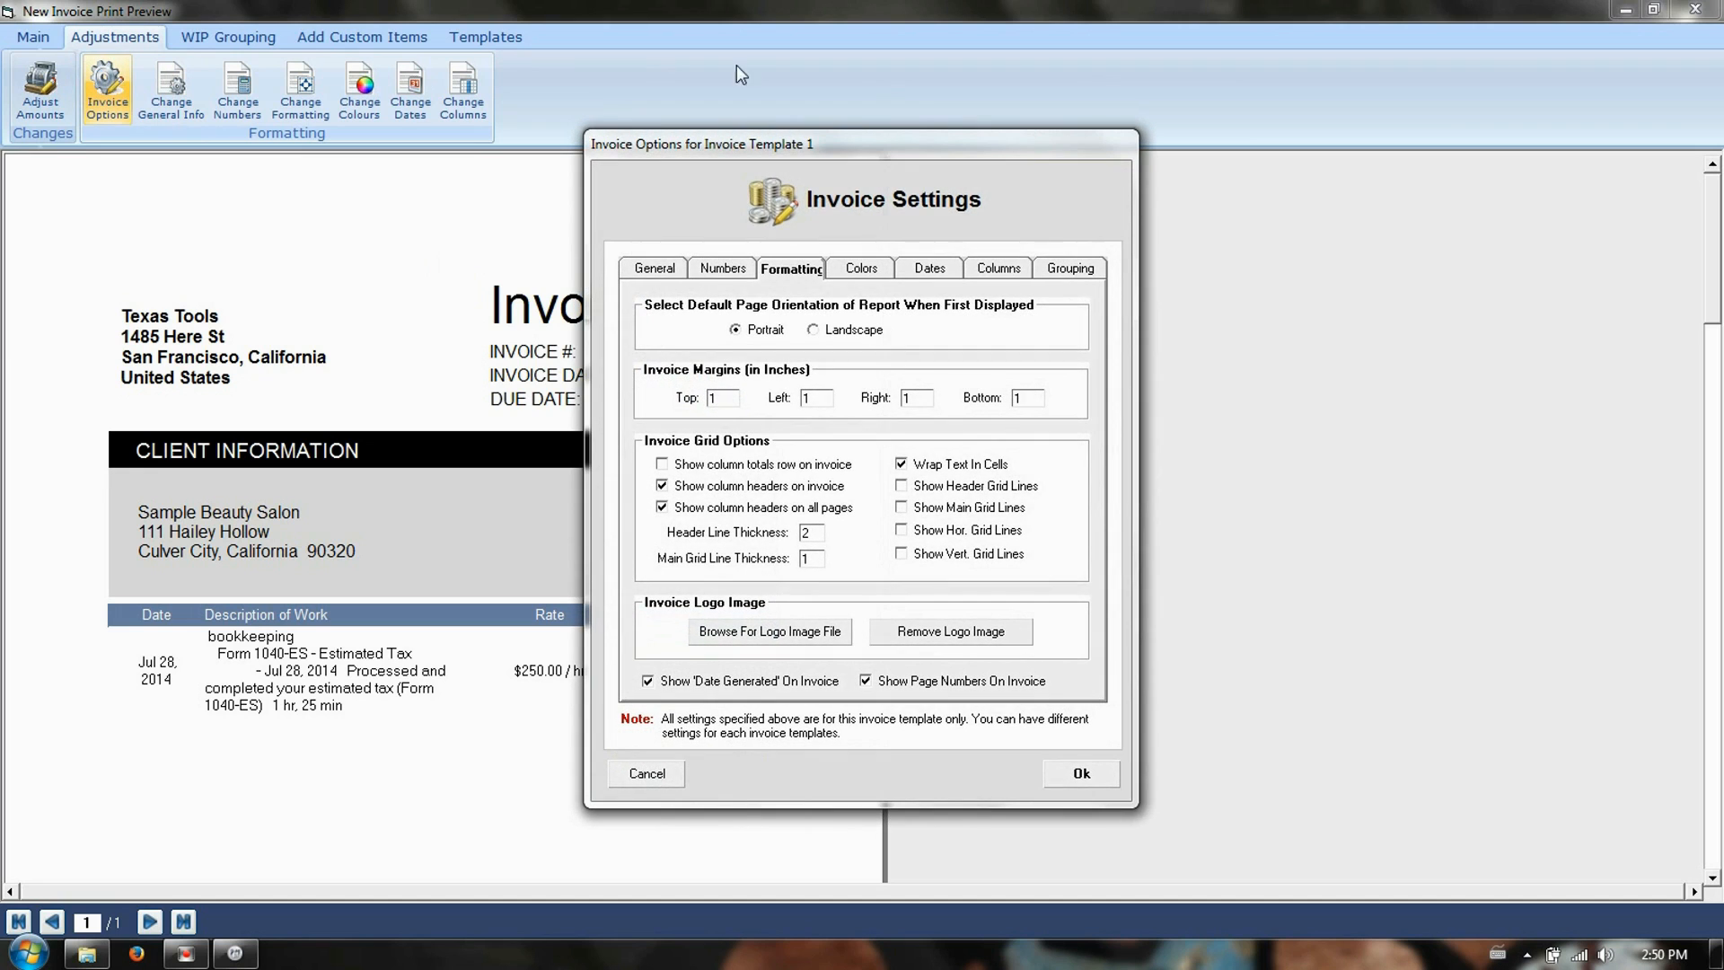
click(880, 268)
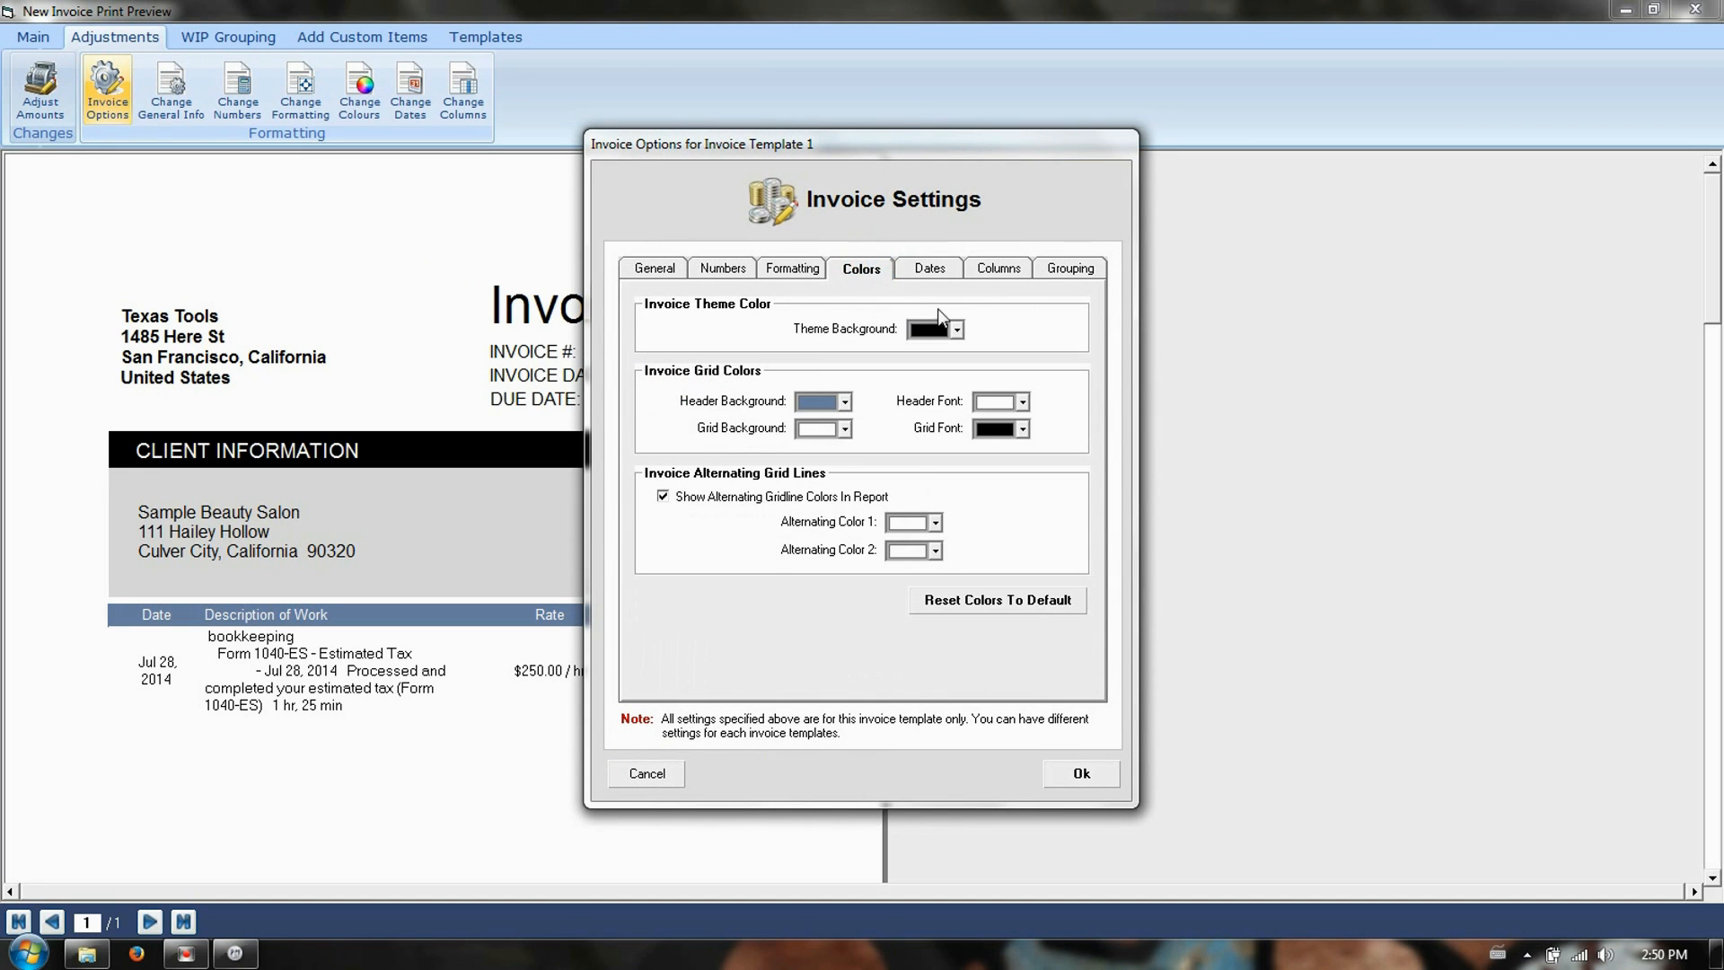
click(957, 328)
click(936, 355)
click(845, 404)
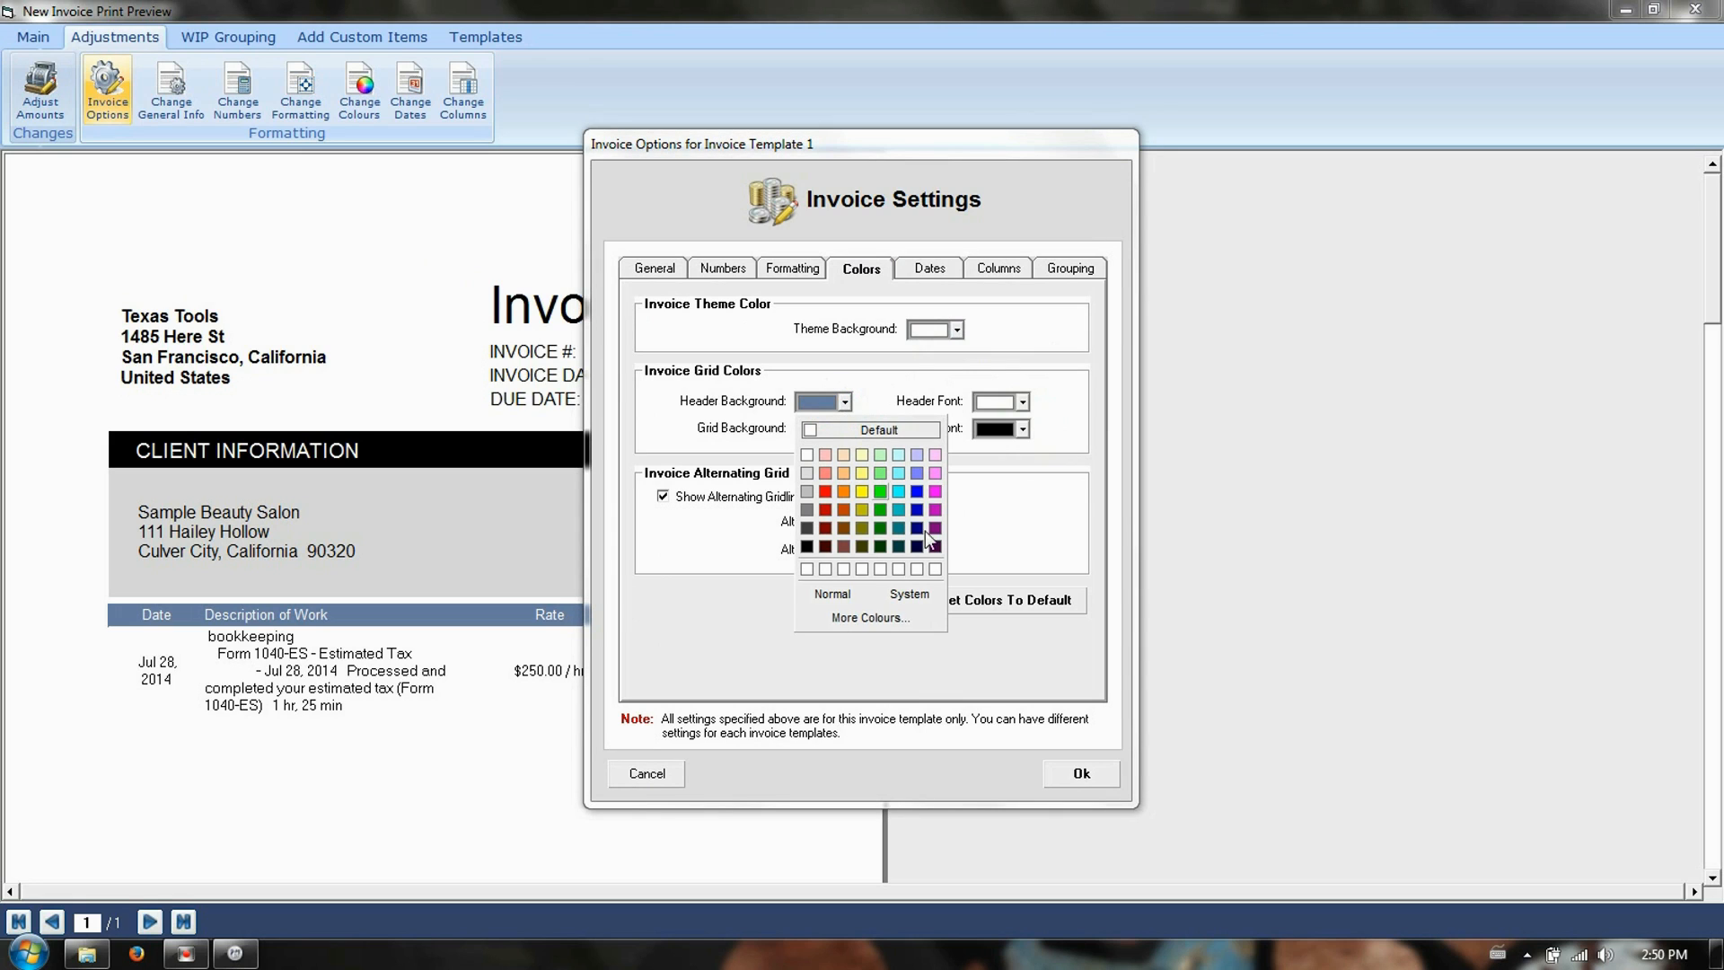
click(898, 430)
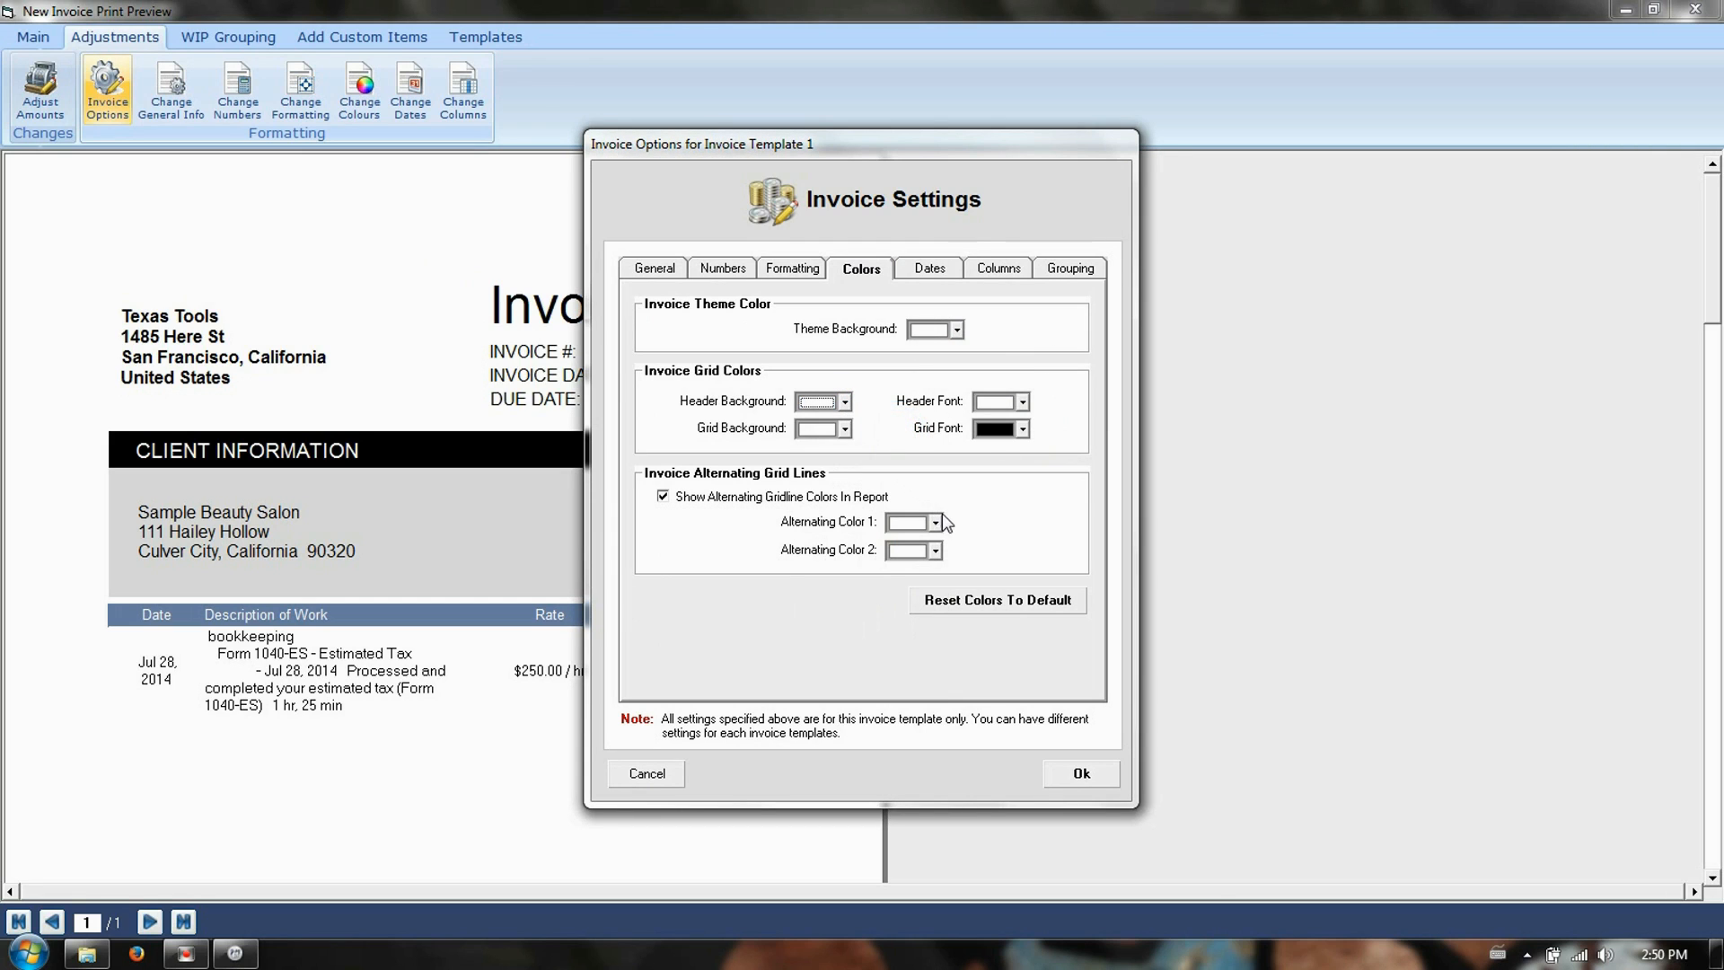
click(1024, 400)
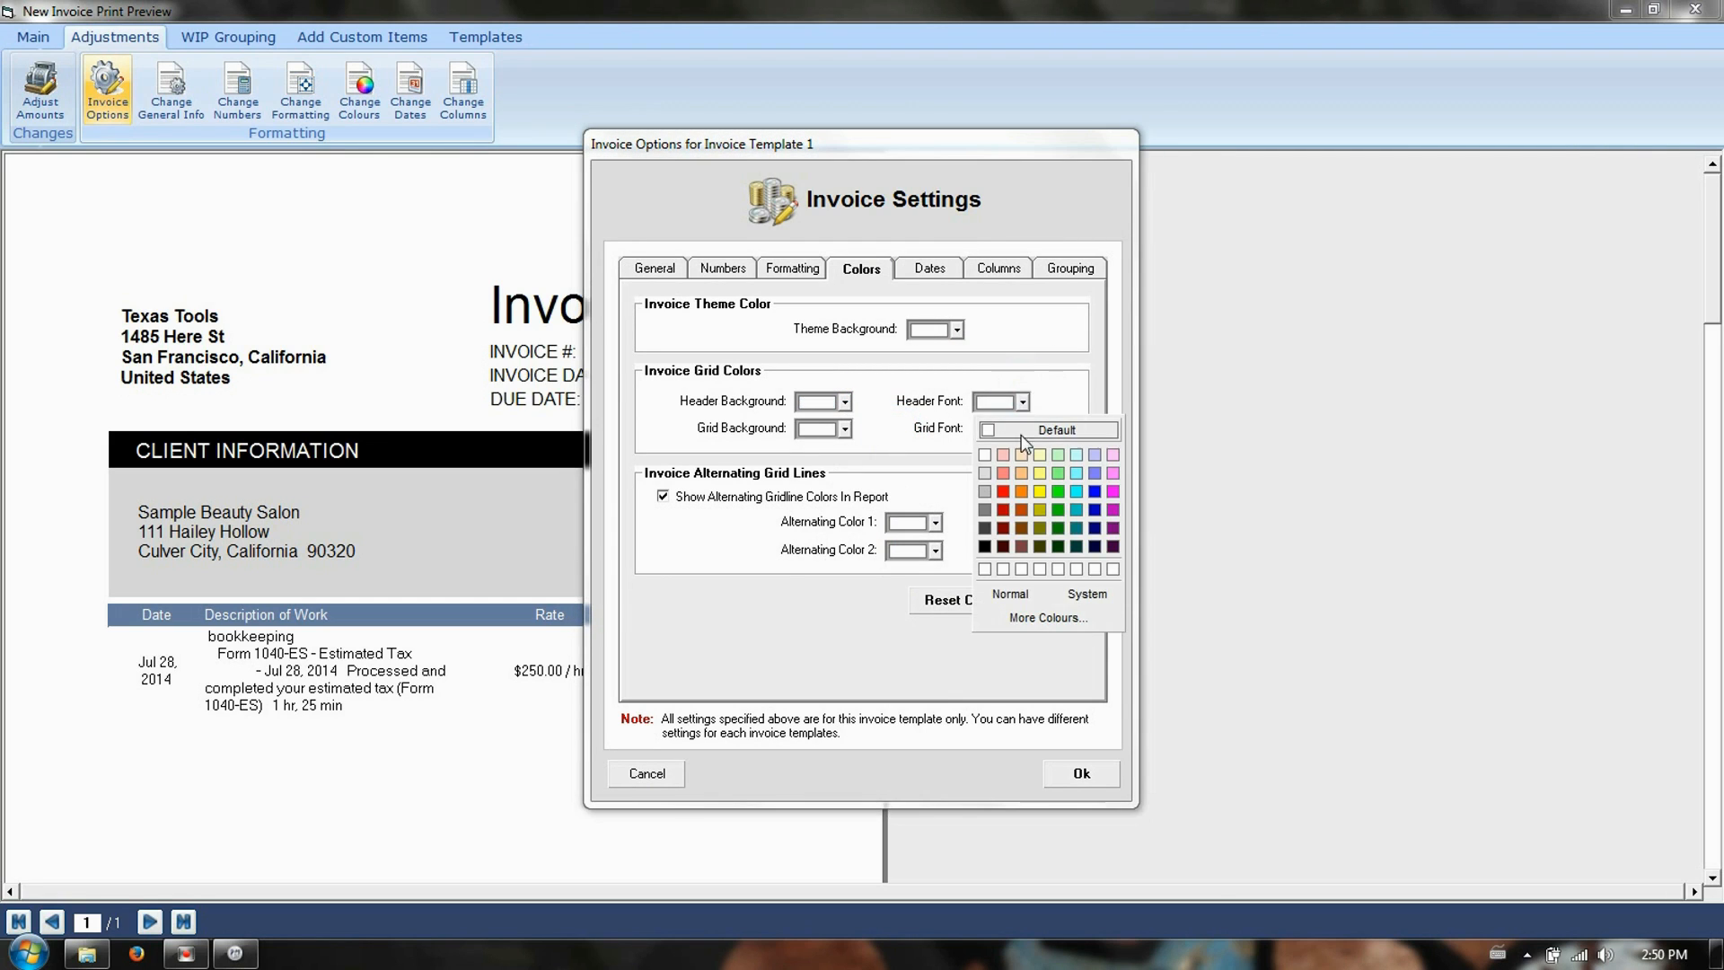
click(985, 543)
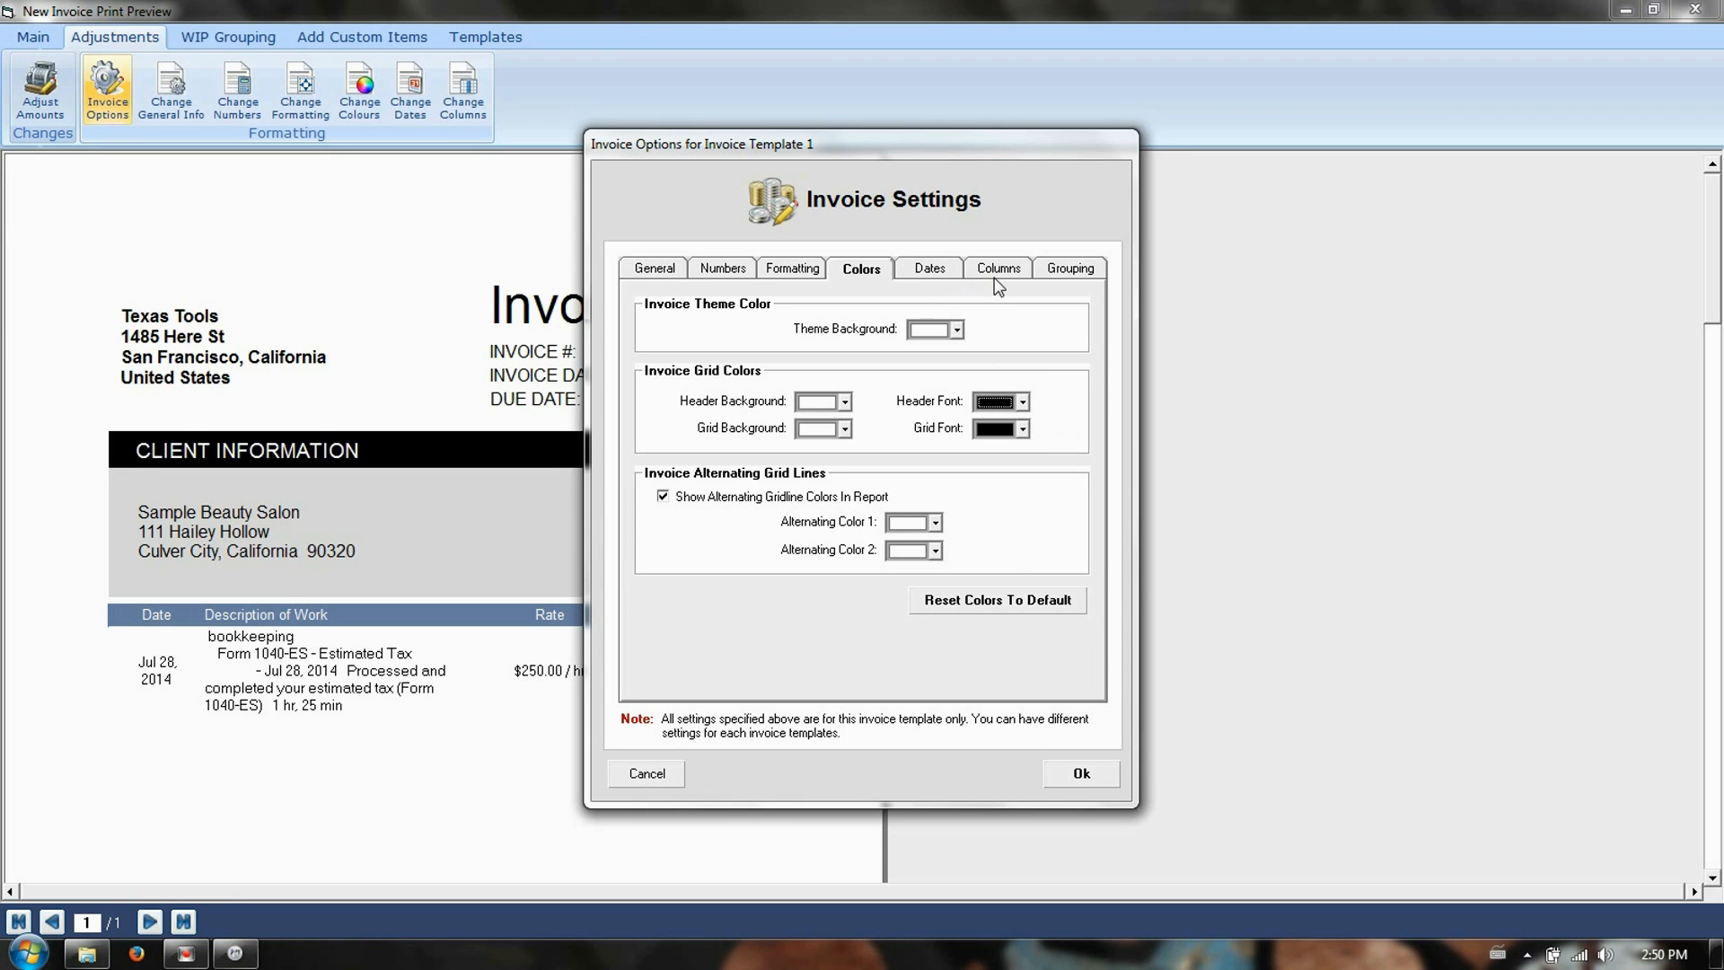
click(1081, 776)
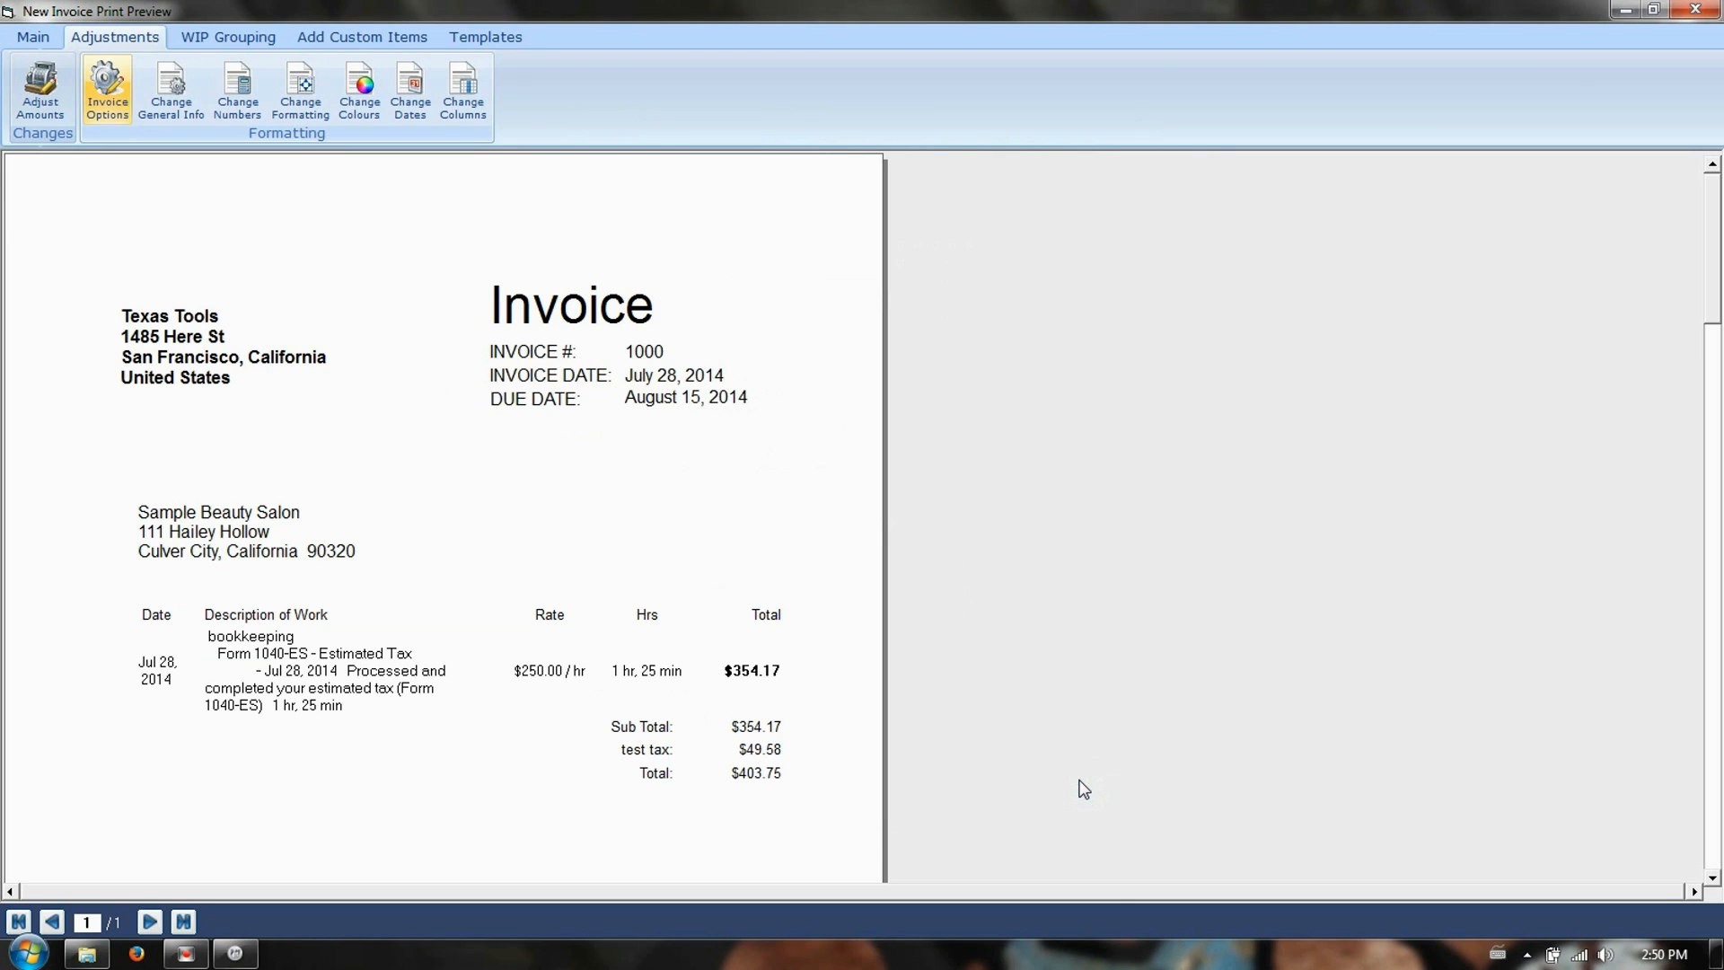
- In the invoice column settings, hide the date, hours, rate and total columns, leaving Description of Work
click(109, 80)
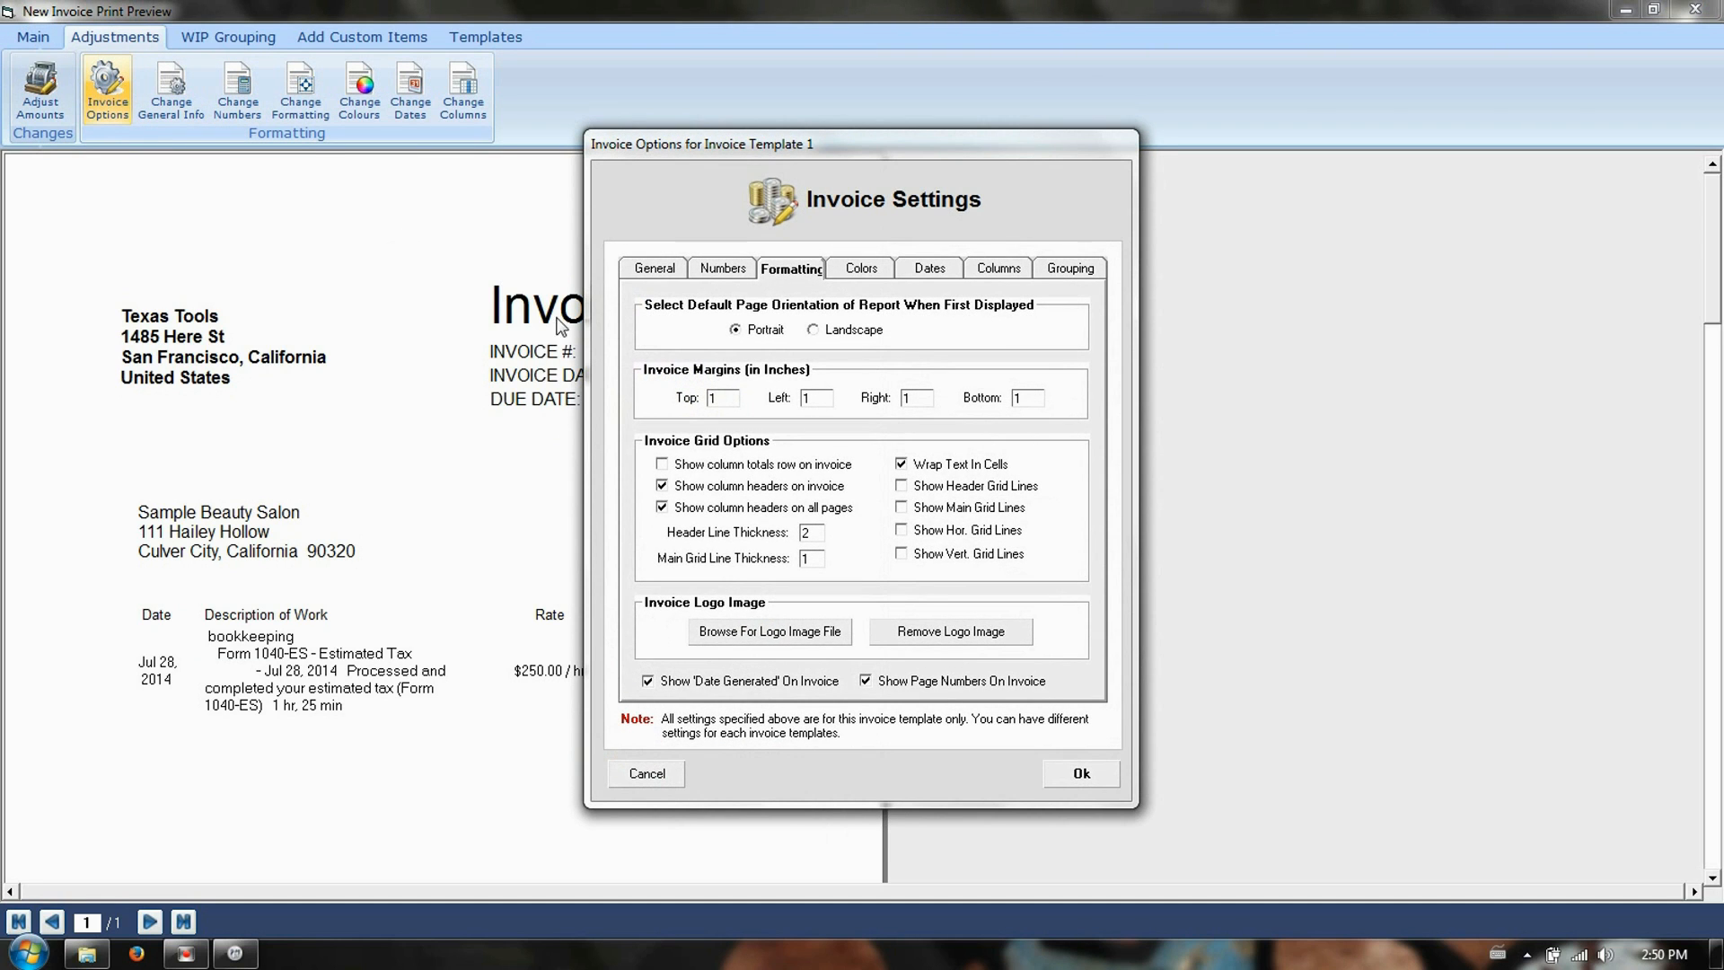
click(1014, 272)
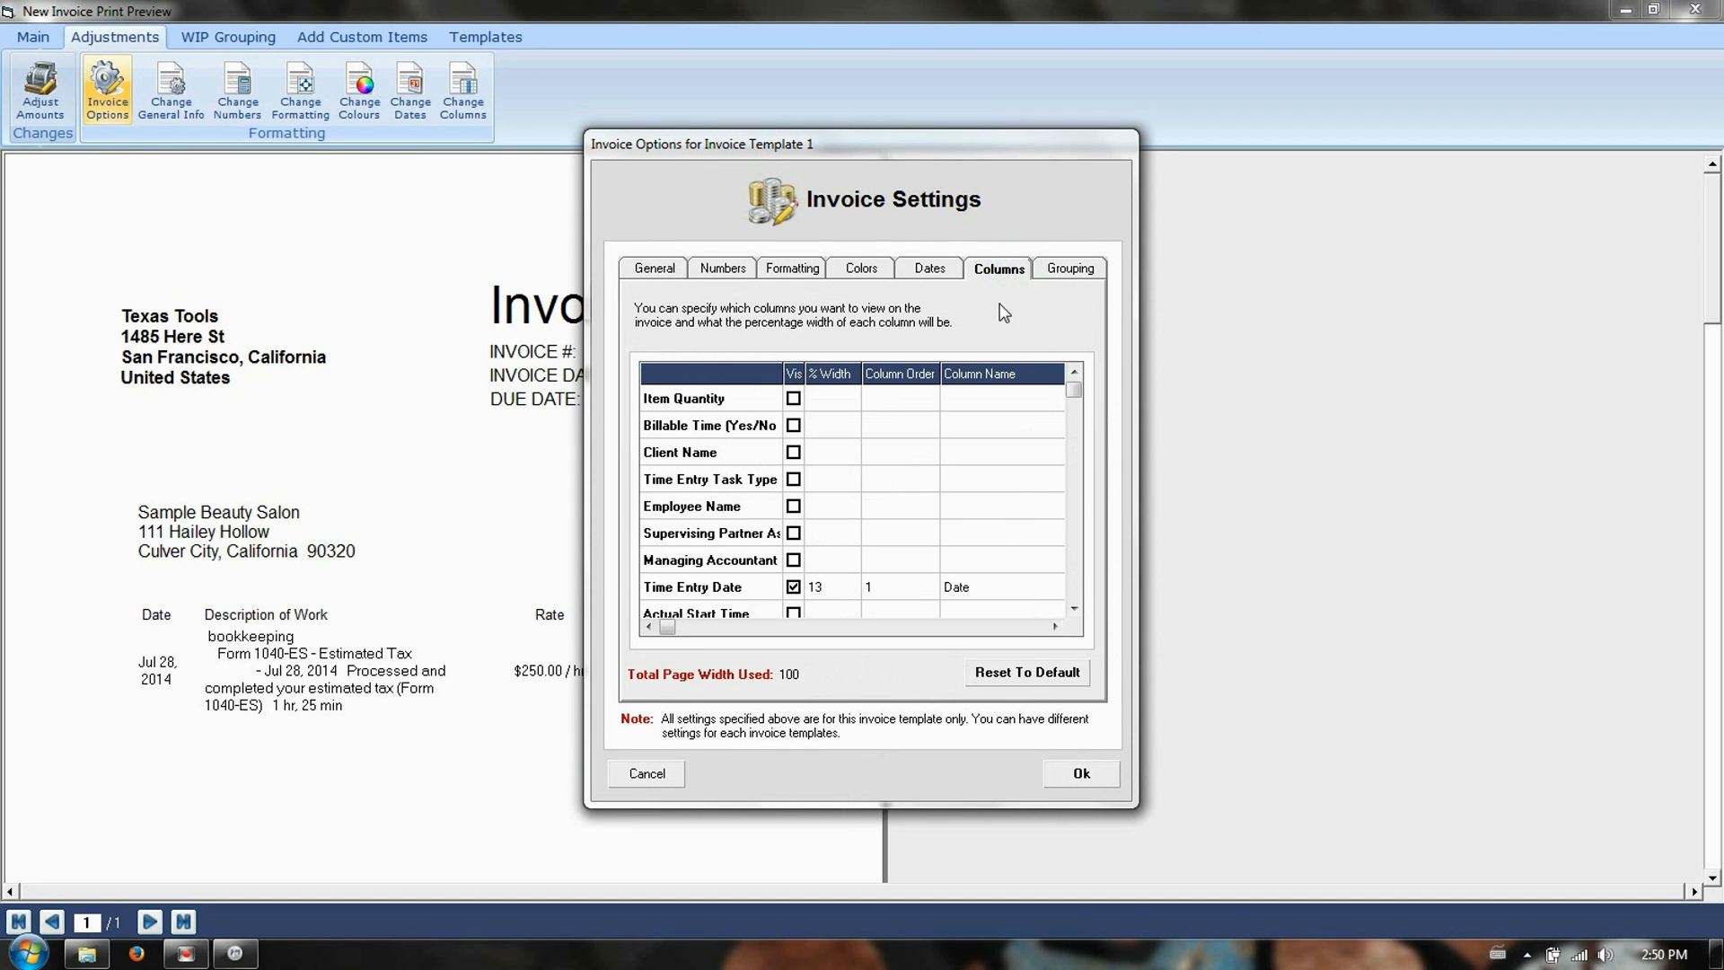
click(1074, 609)
click(1075, 610)
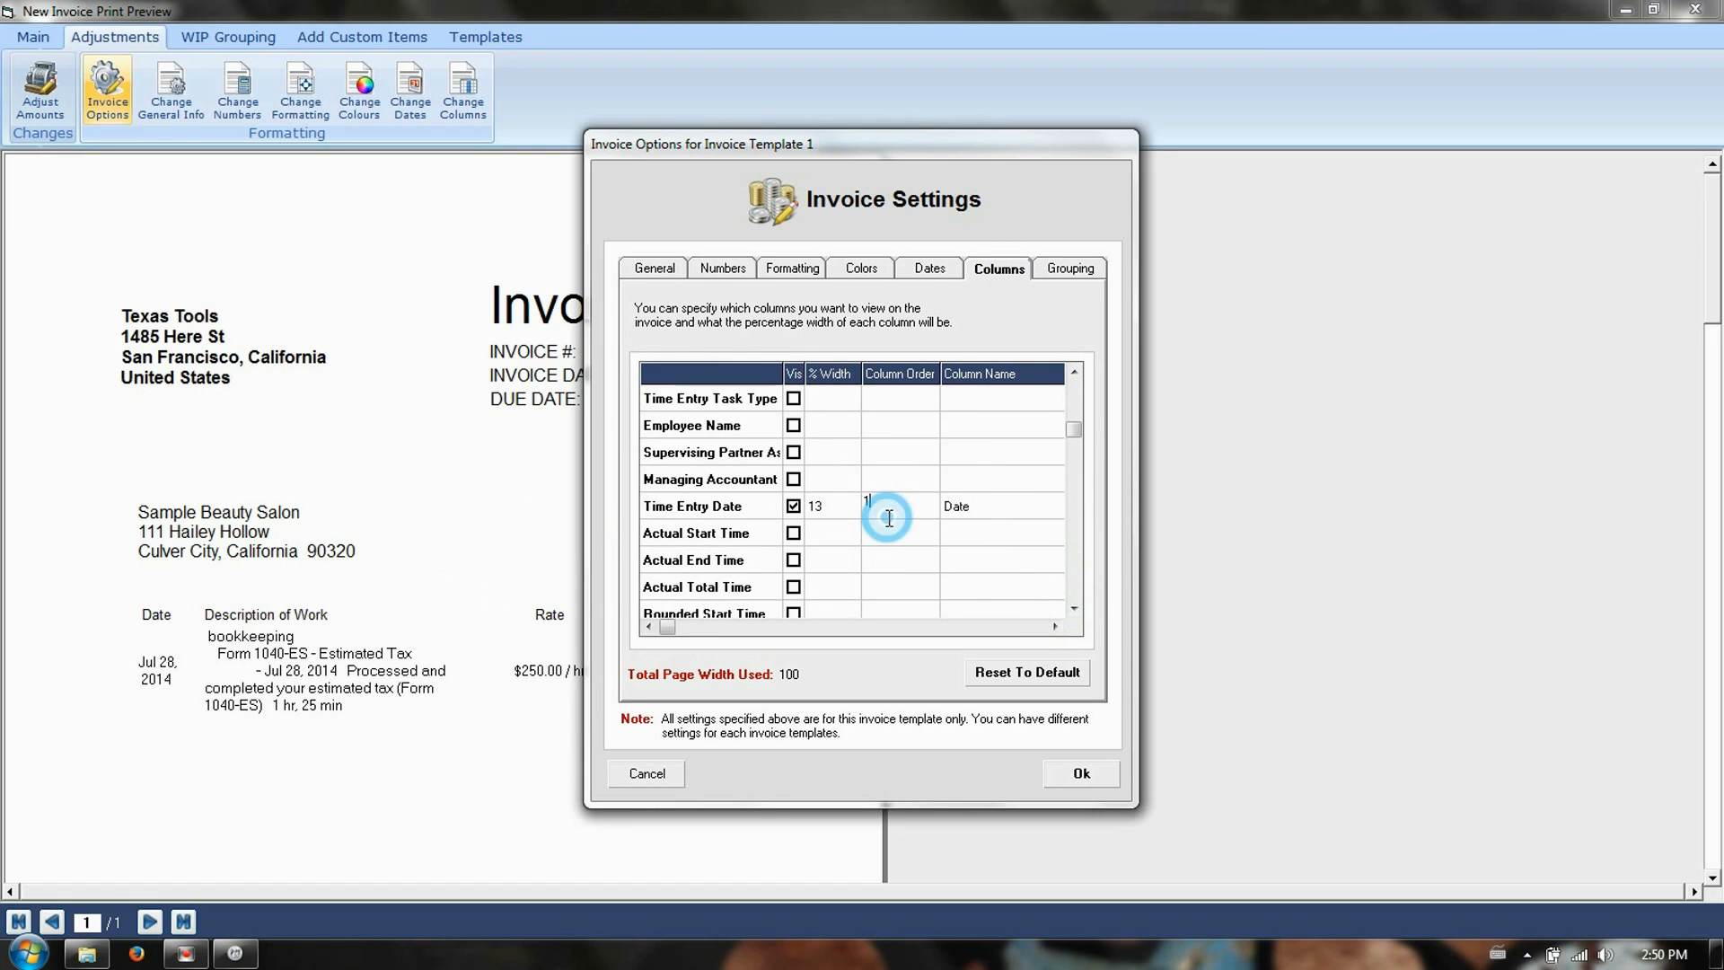
click(827, 502)
double_click(834, 510)
click(793, 506)
drag(1074, 433, 1089, 619)
click(793, 425)
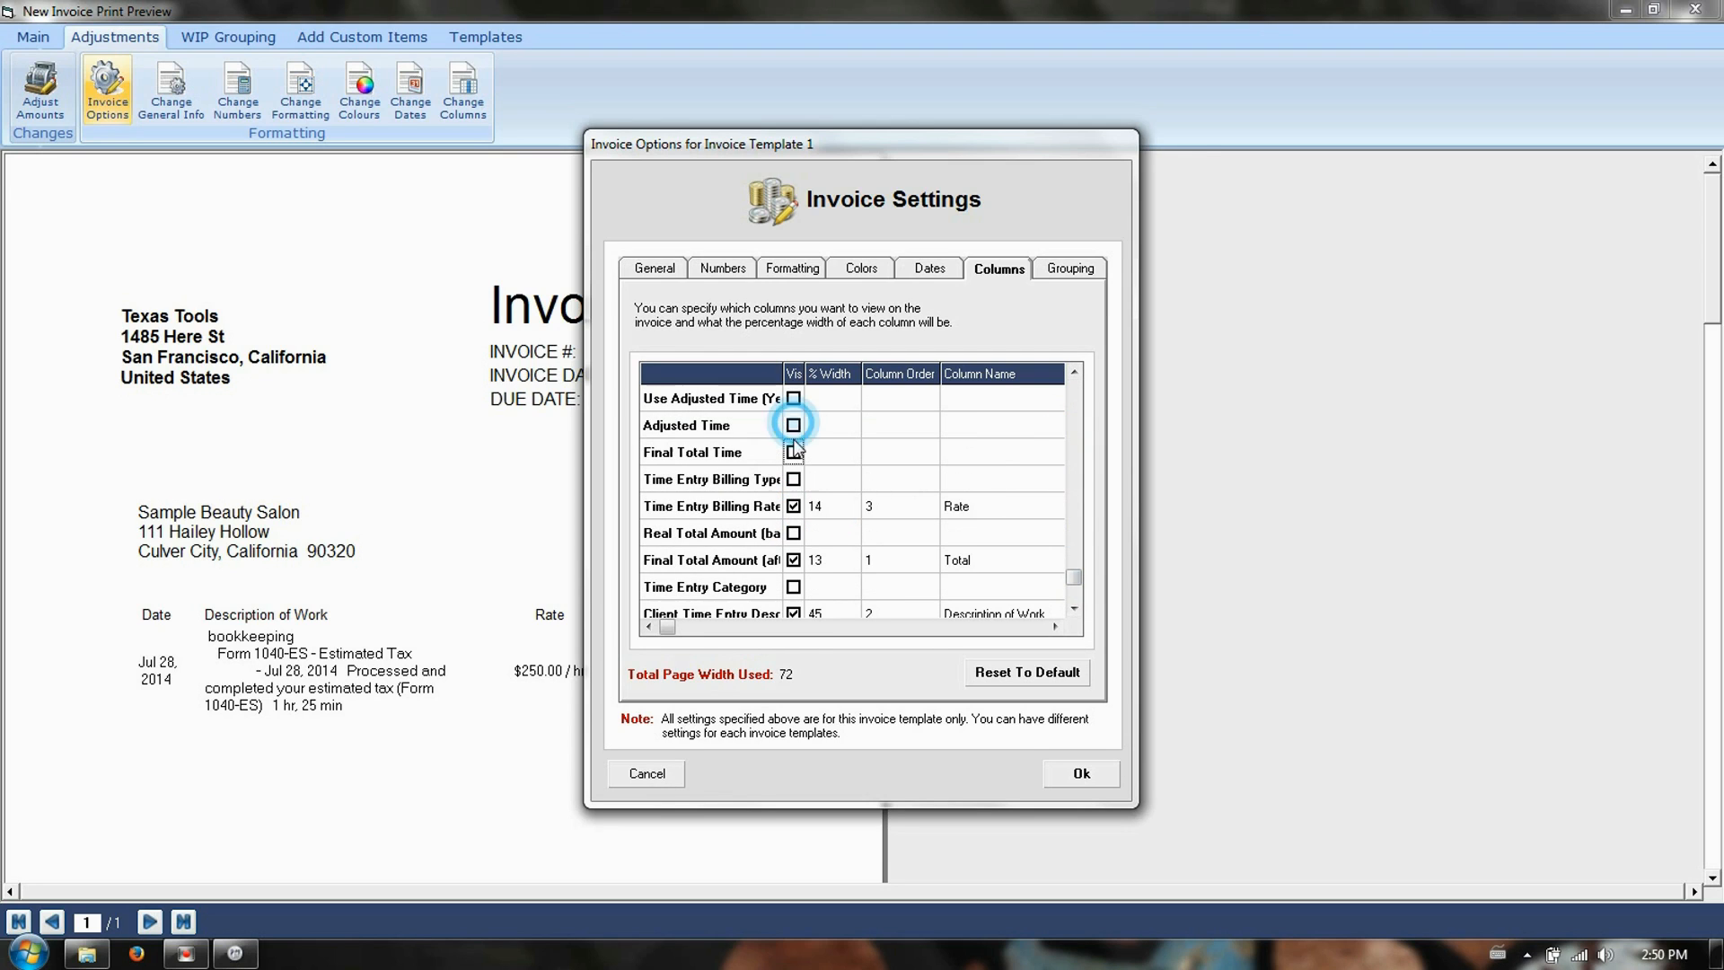
click(793, 505)
click(794, 560)
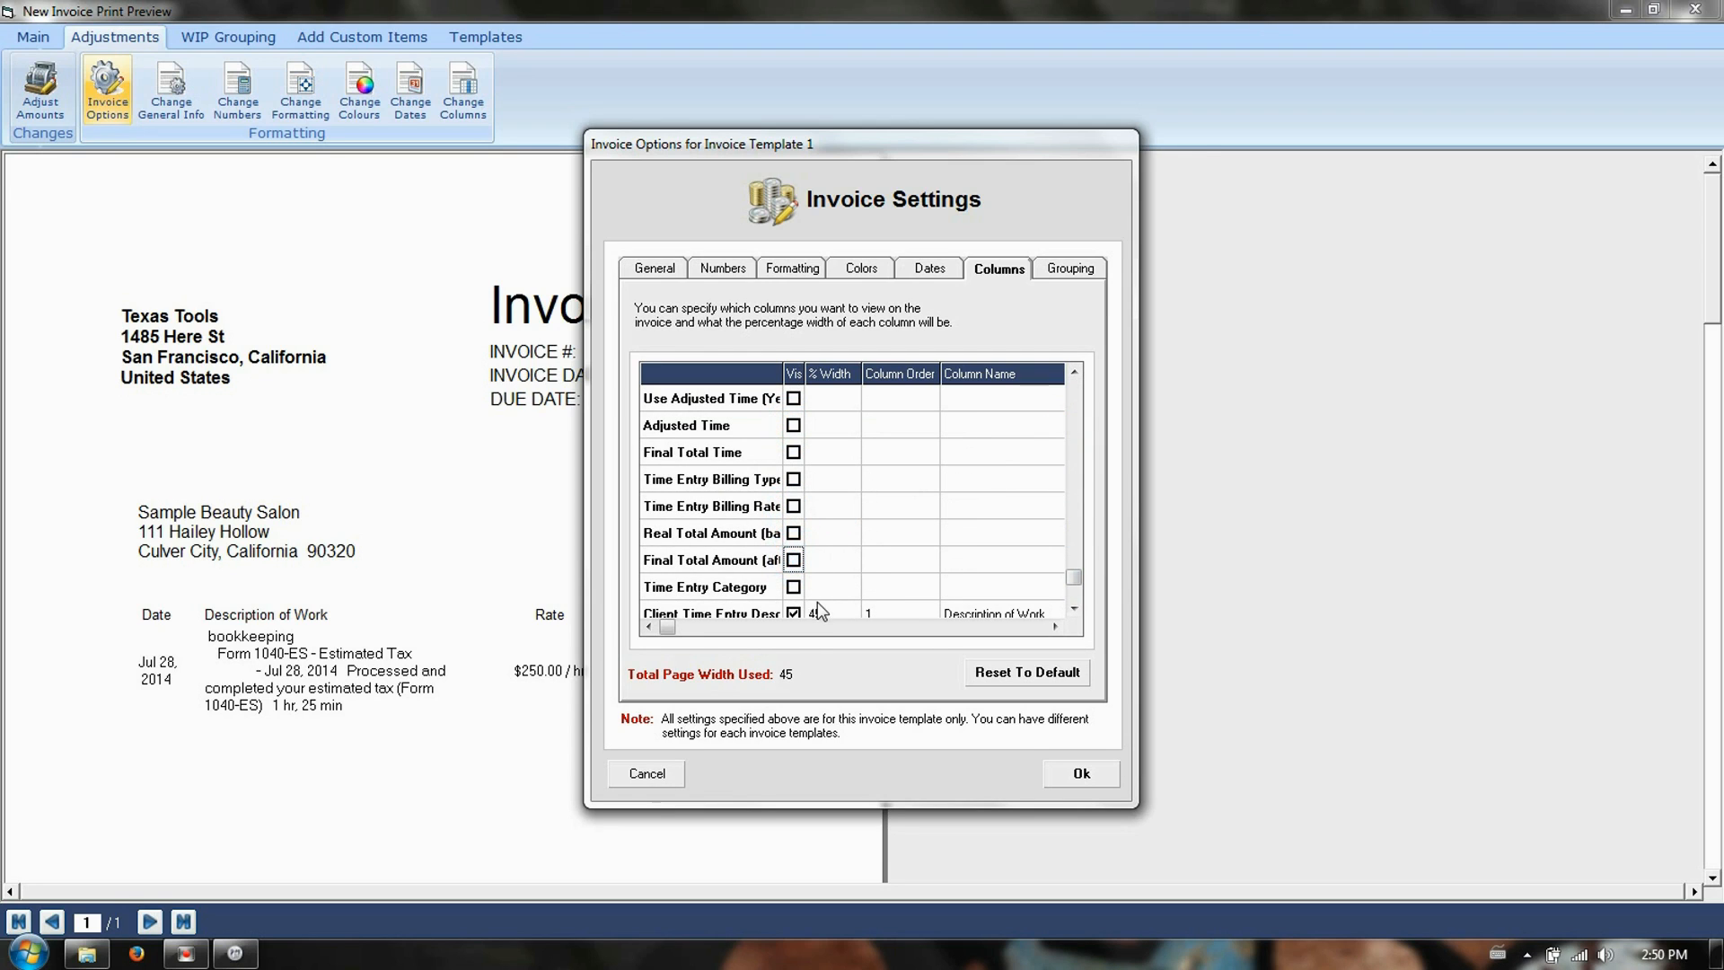
- Set the Description of Work column's width to 100 percent and apply the column settings
click(817, 603)
click(819, 584)
text(100)
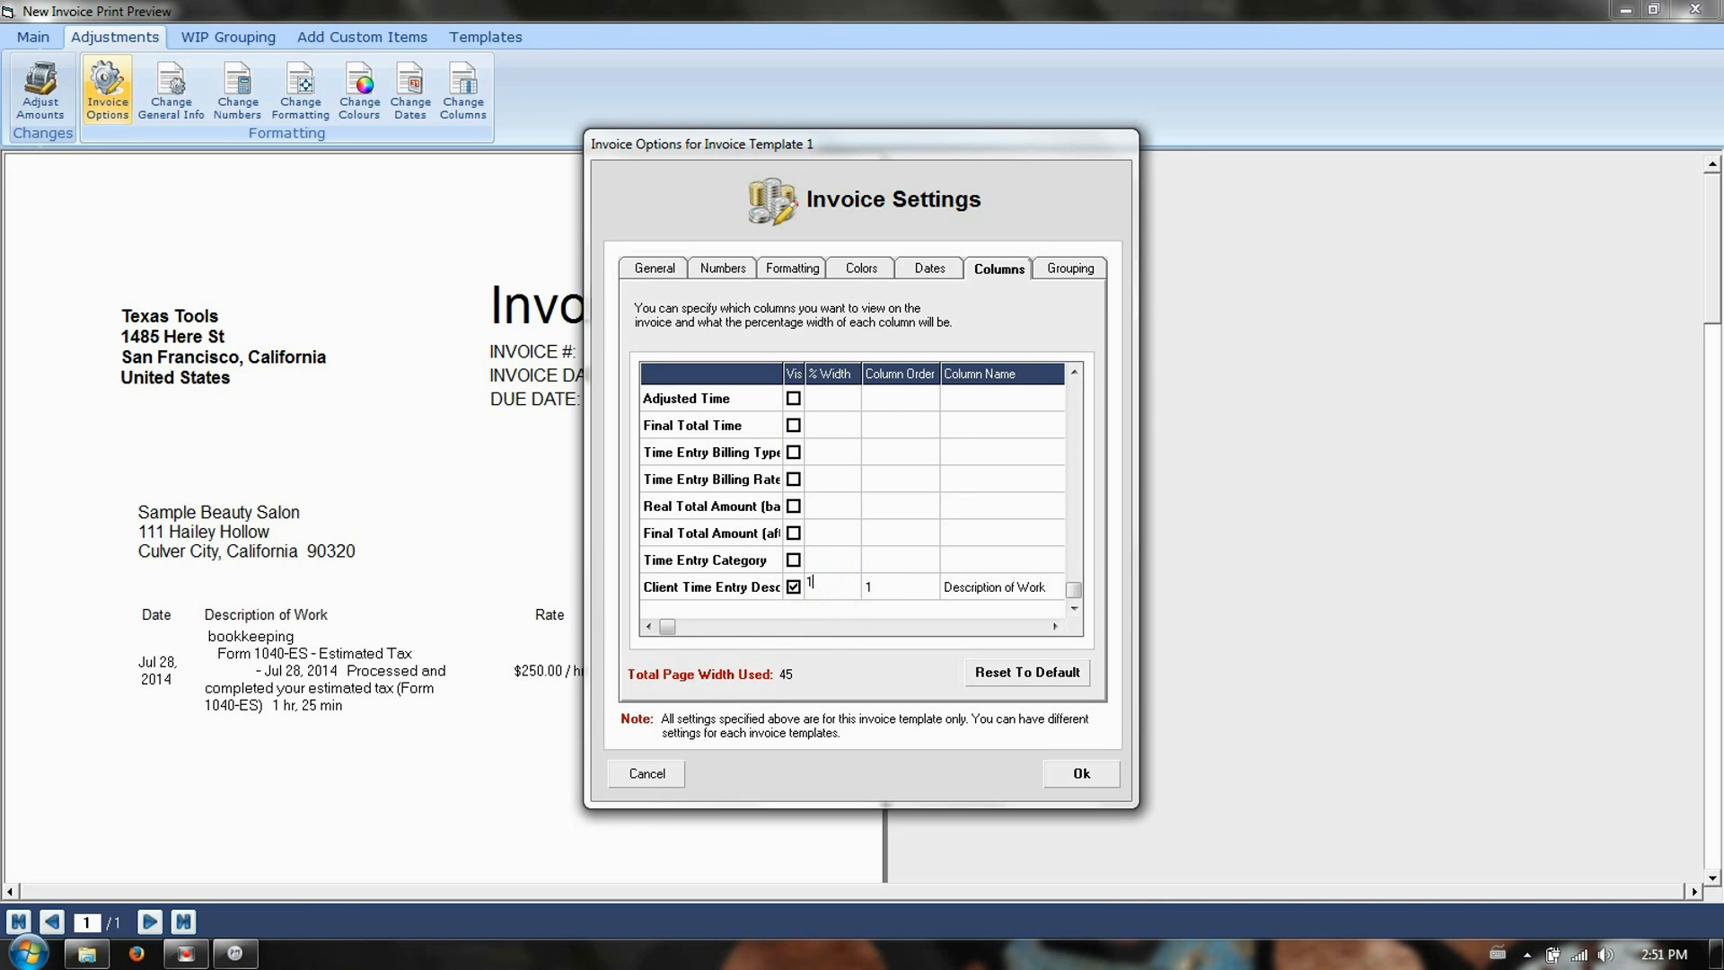
key(Tab)
click(1073, 773)
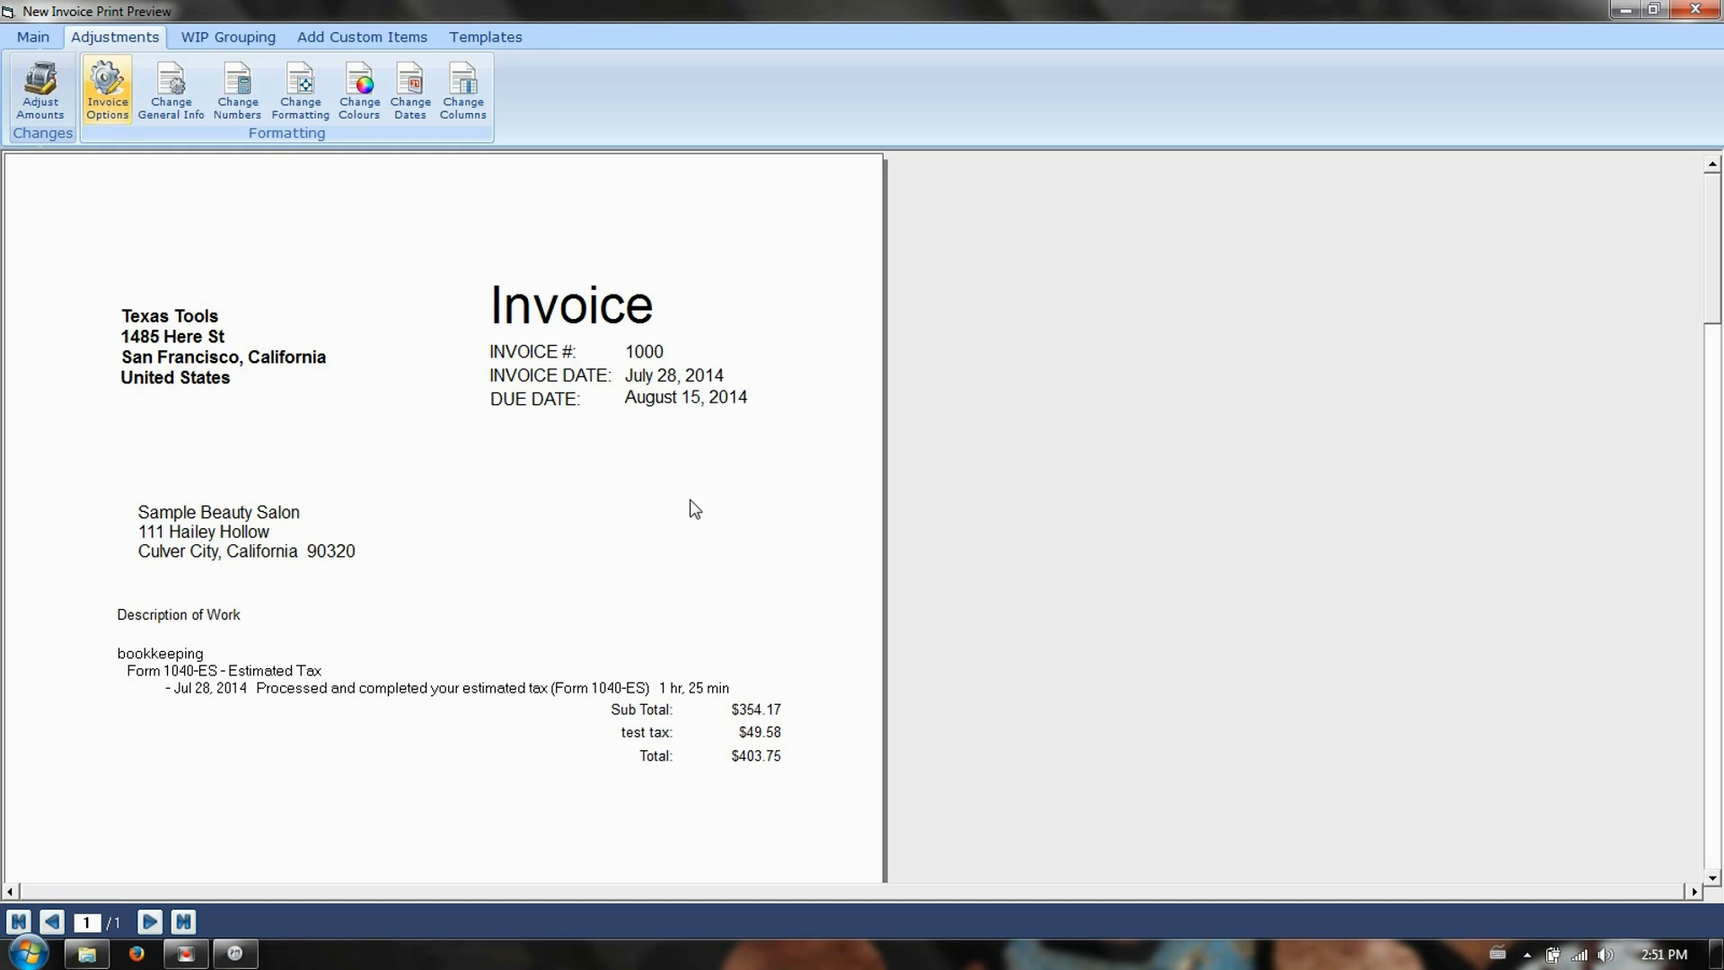
- In the invoice amount adjustments, use an adjusted amount with a subtotal of $400.00
click(36, 37)
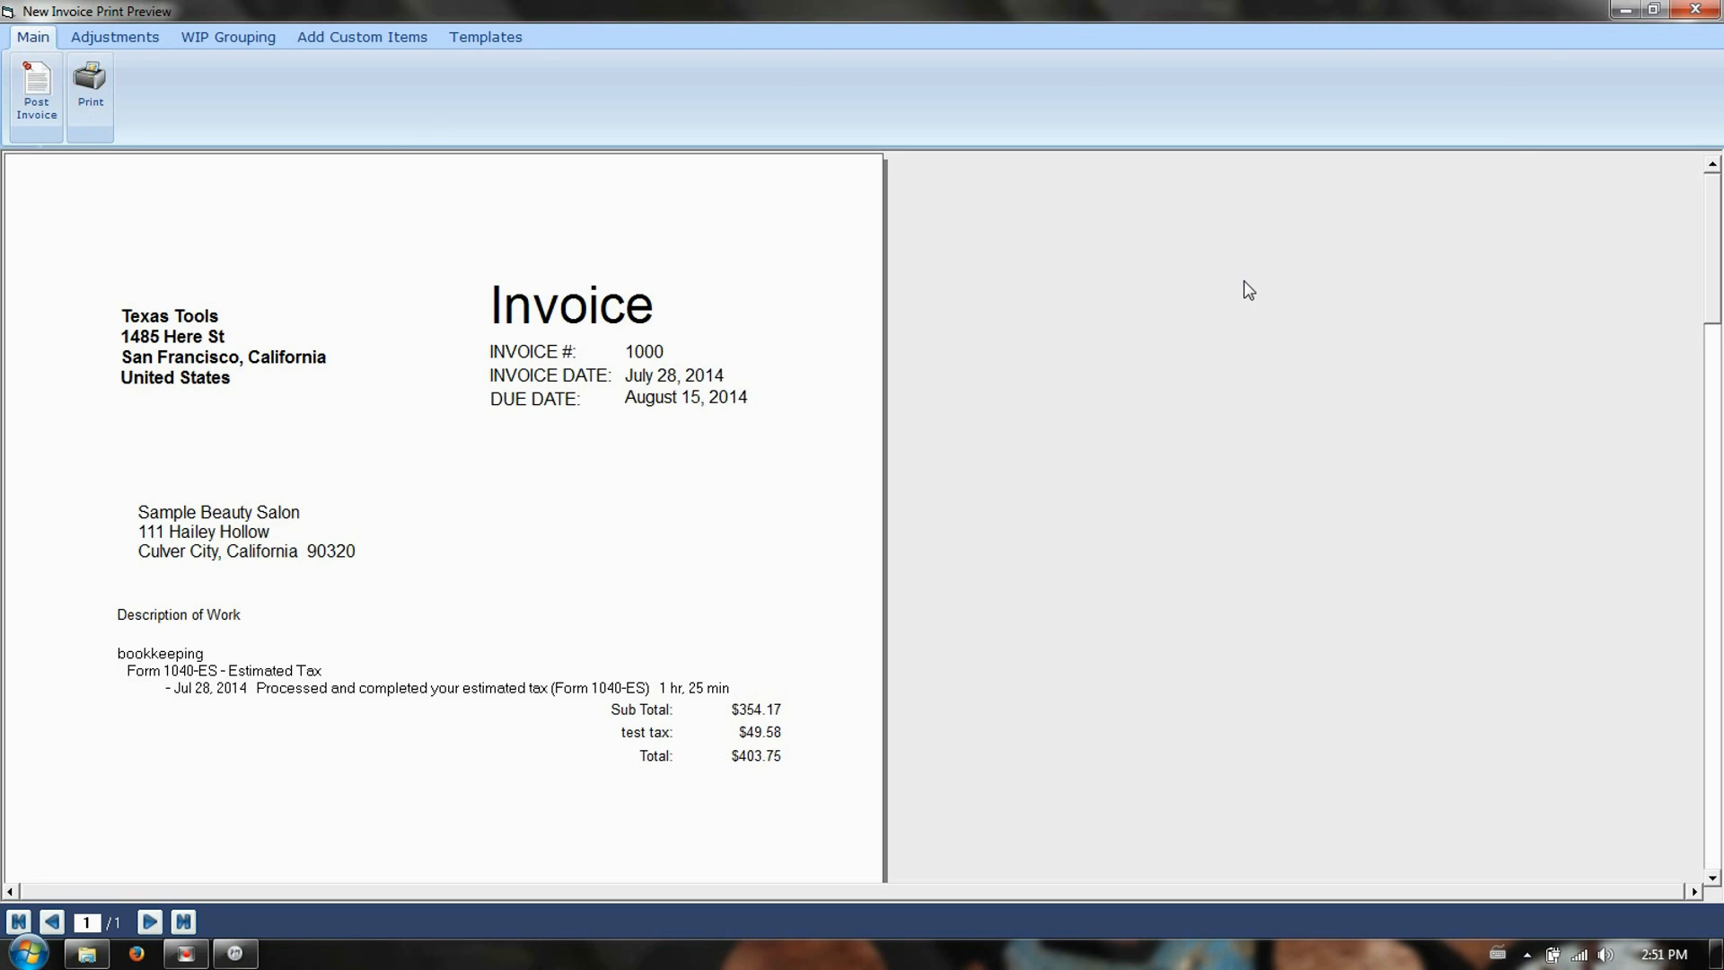
click(142, 37)
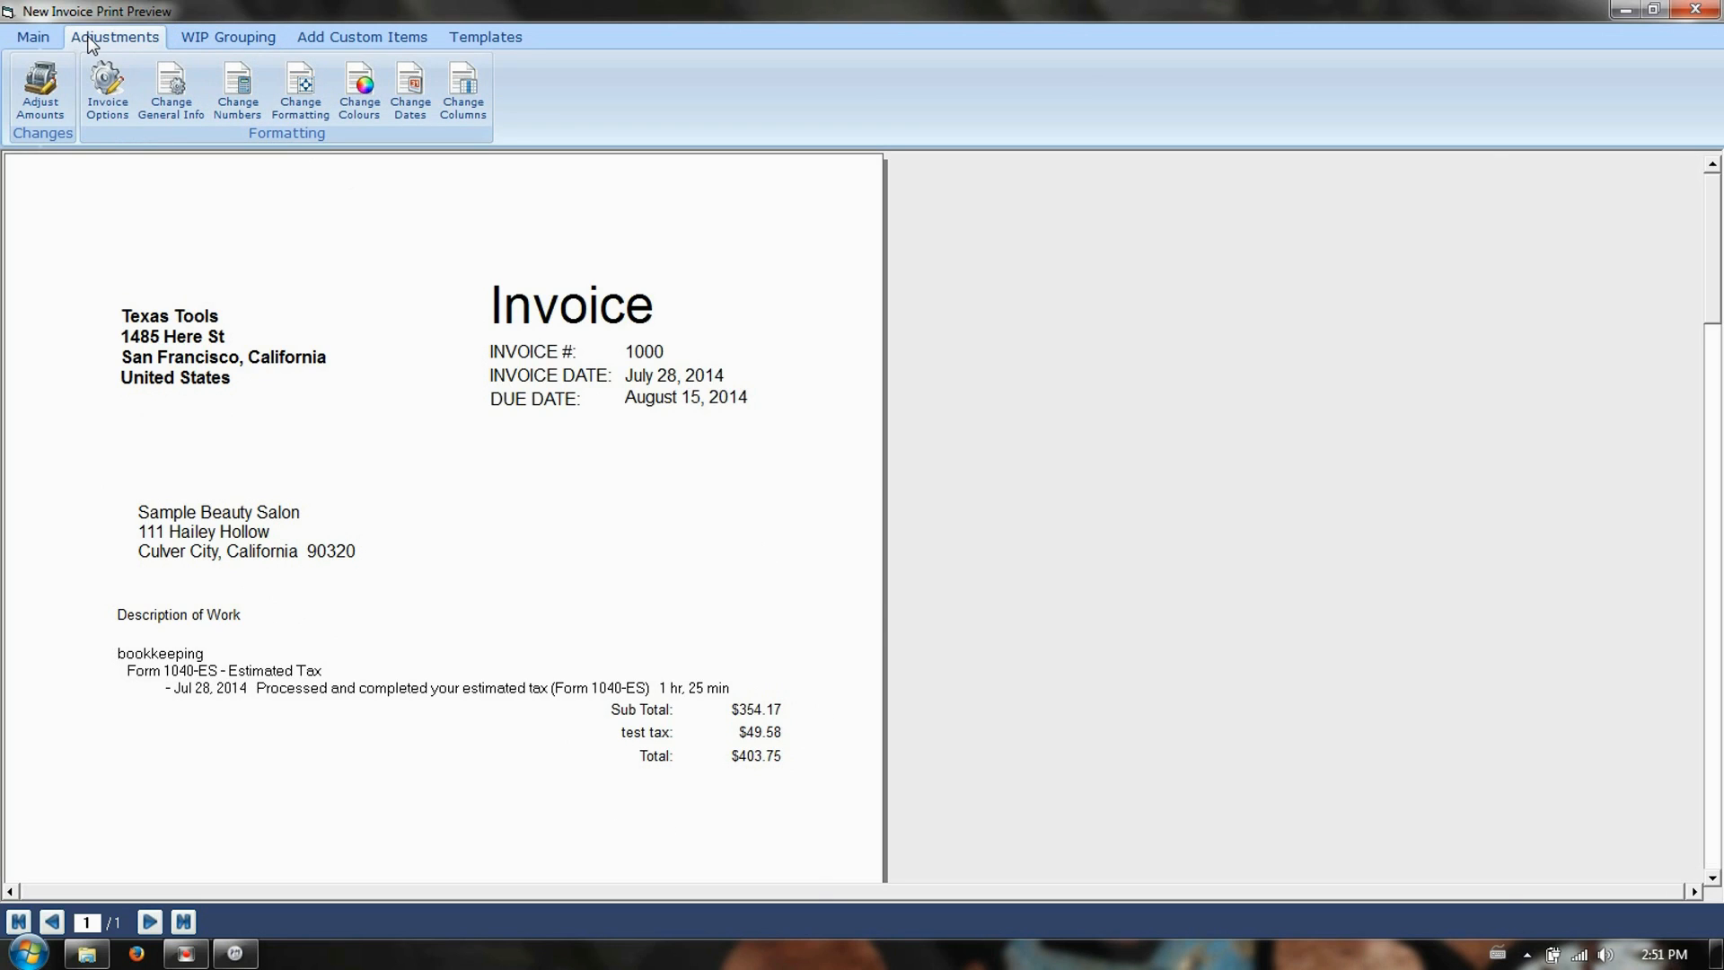
click(53, 88)
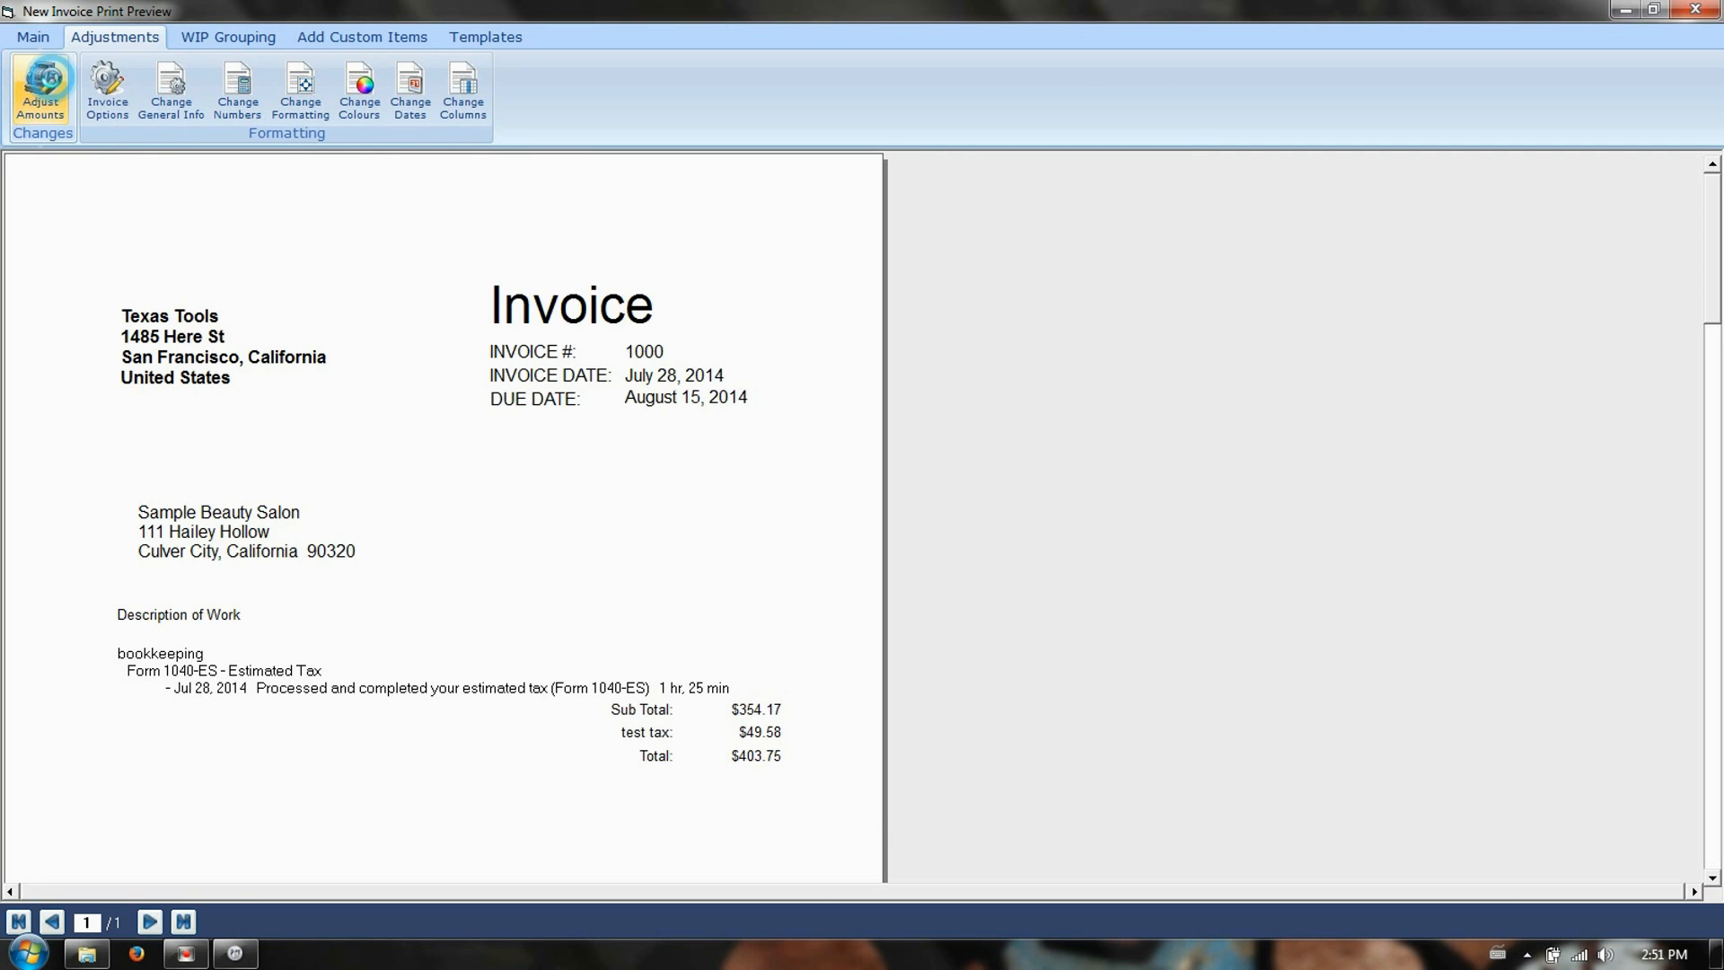
click(889, 483)
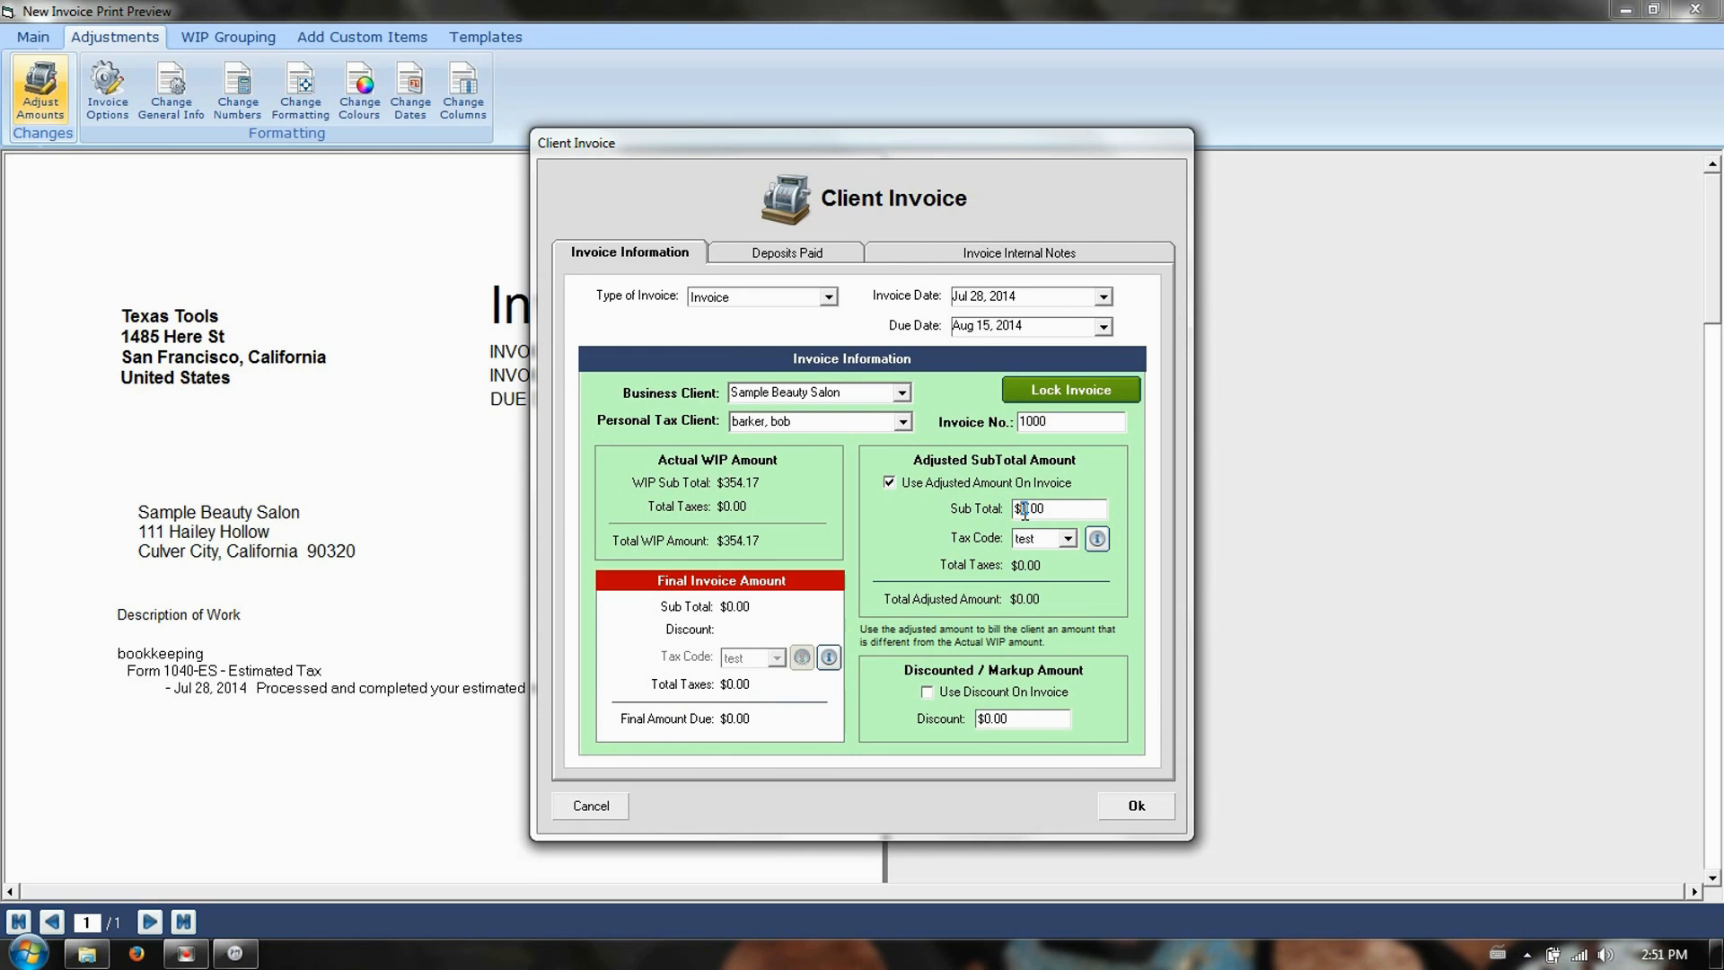
click(1025, 510)
text(400)
key(Tab)
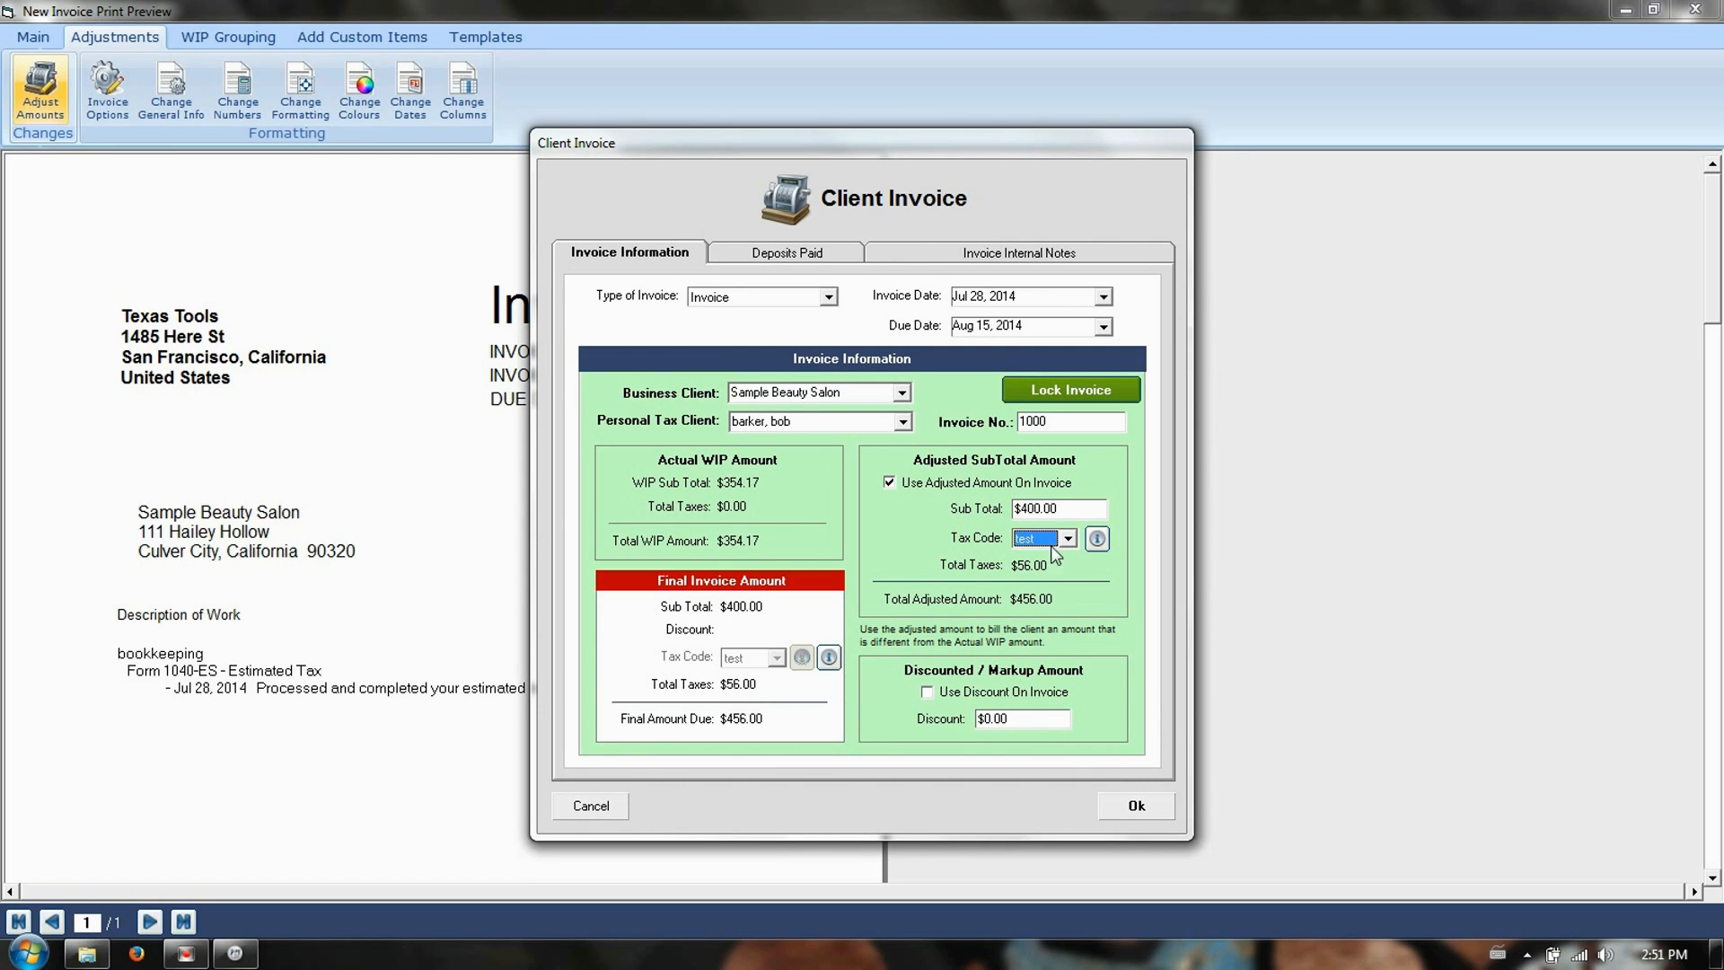
- Use a discount of -10 on the invoice and apply the adjusted amounts
click(992, 699)
click(979, 718)
text(-10)
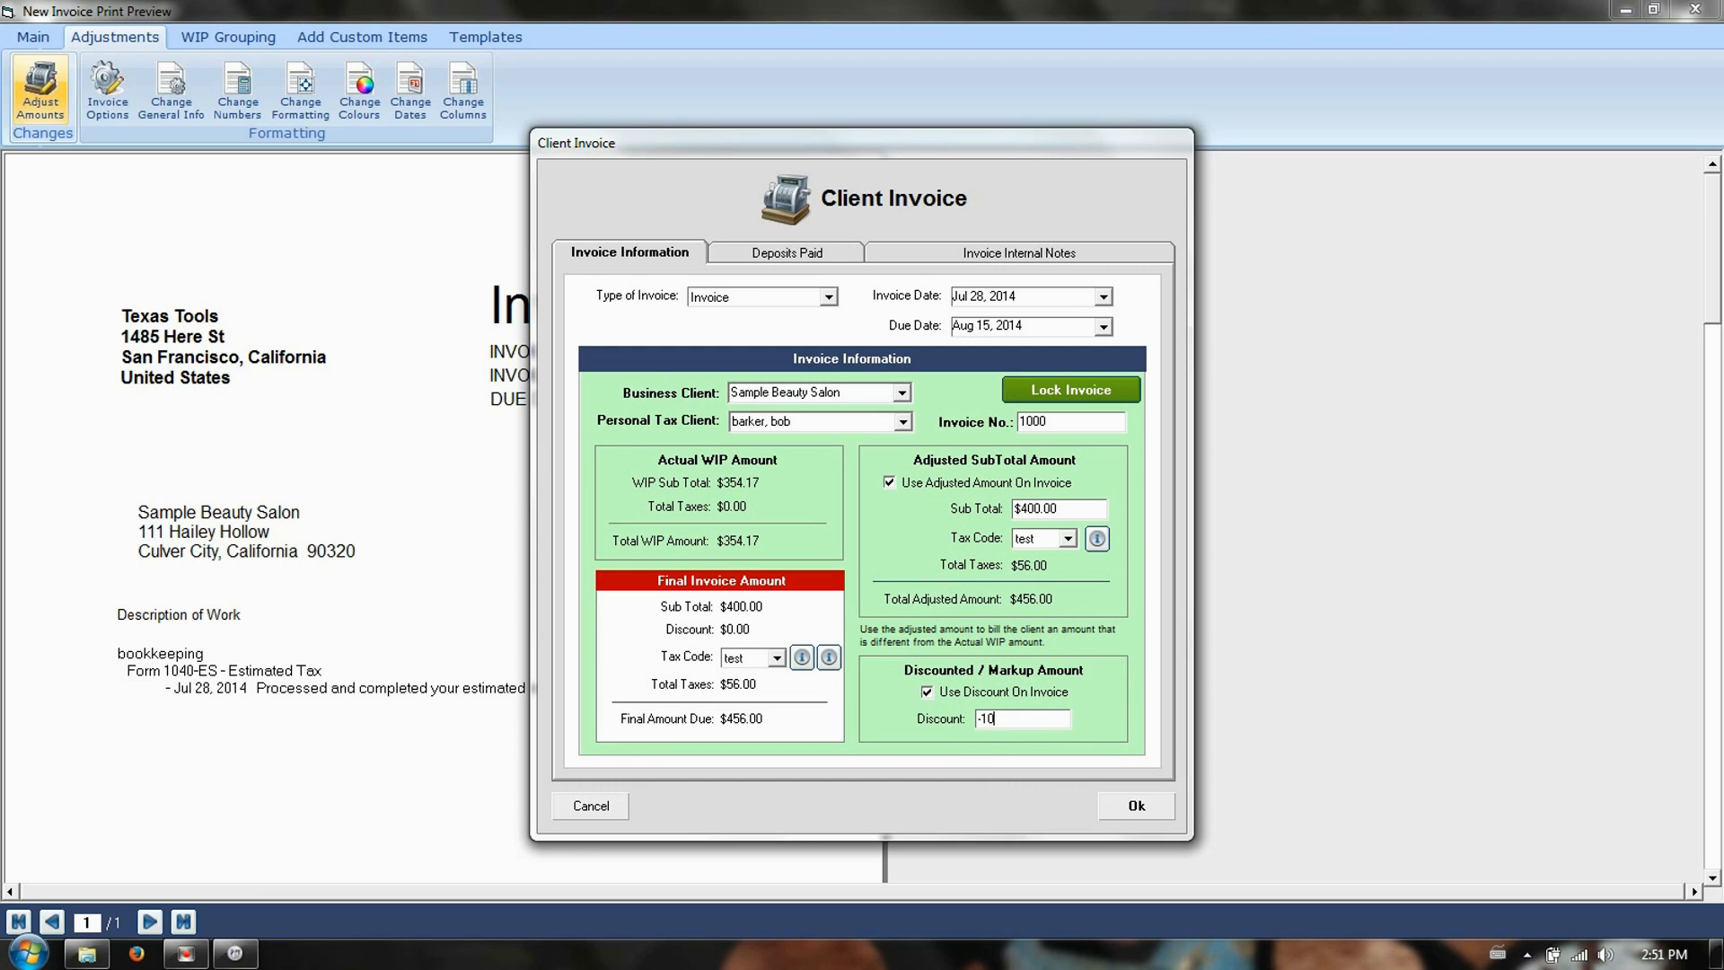
key(Tab)
click(1133, 805)
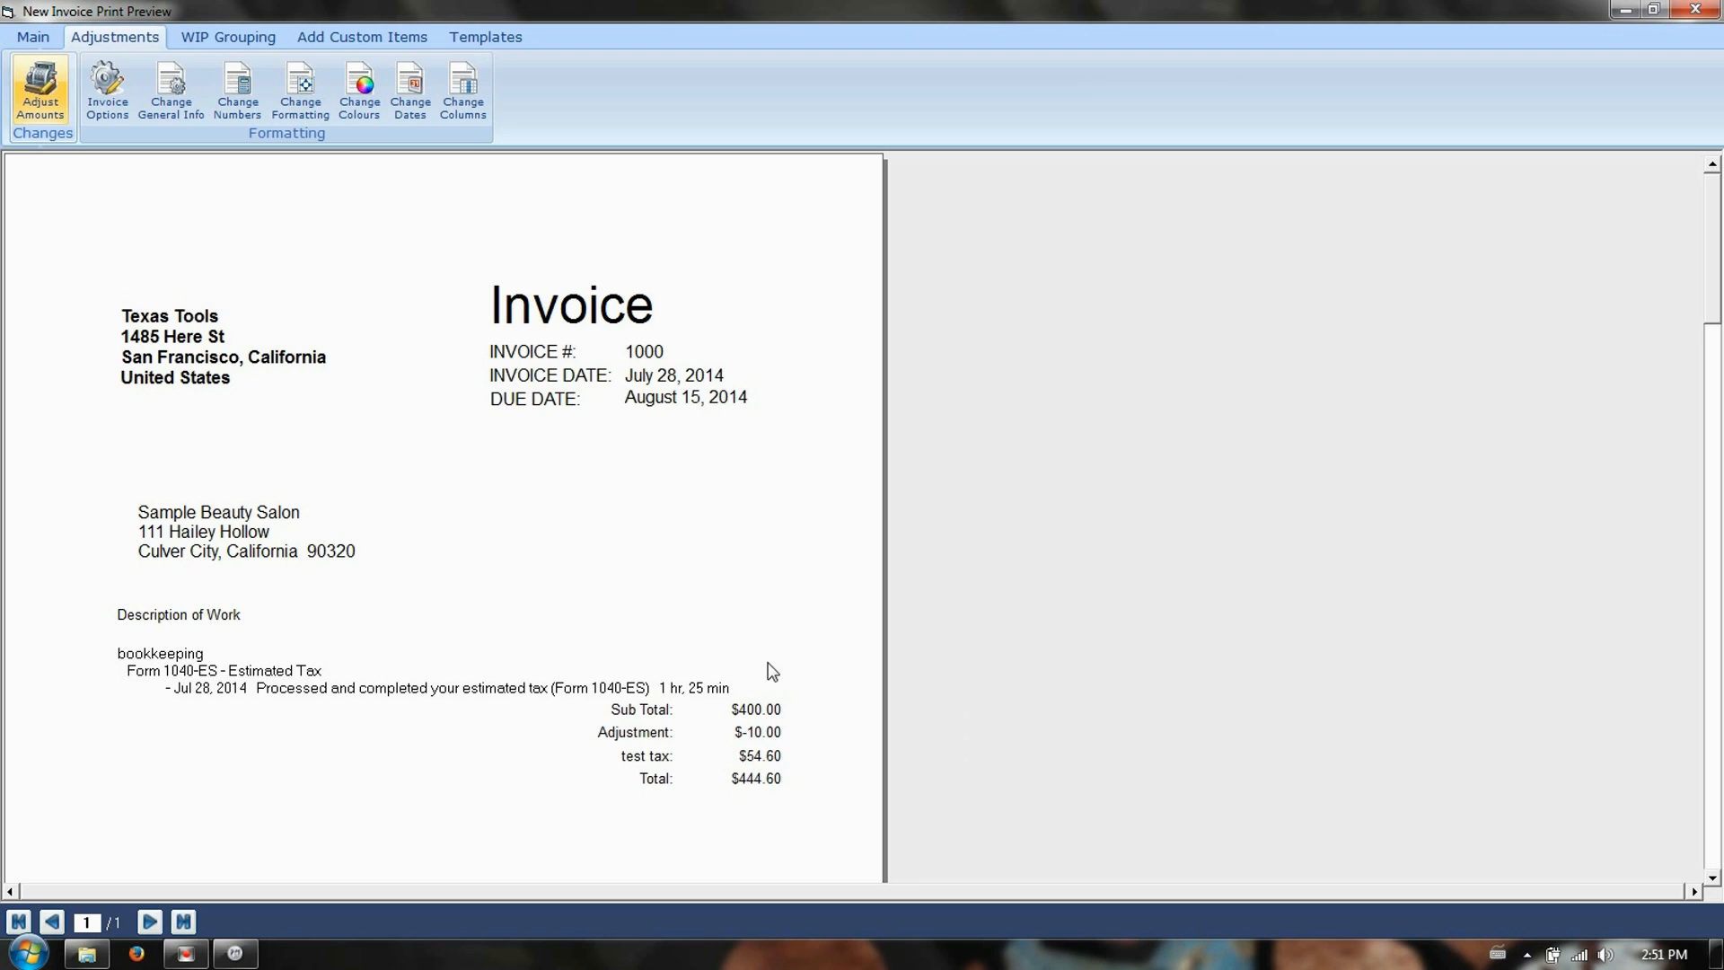
click(345, 37)
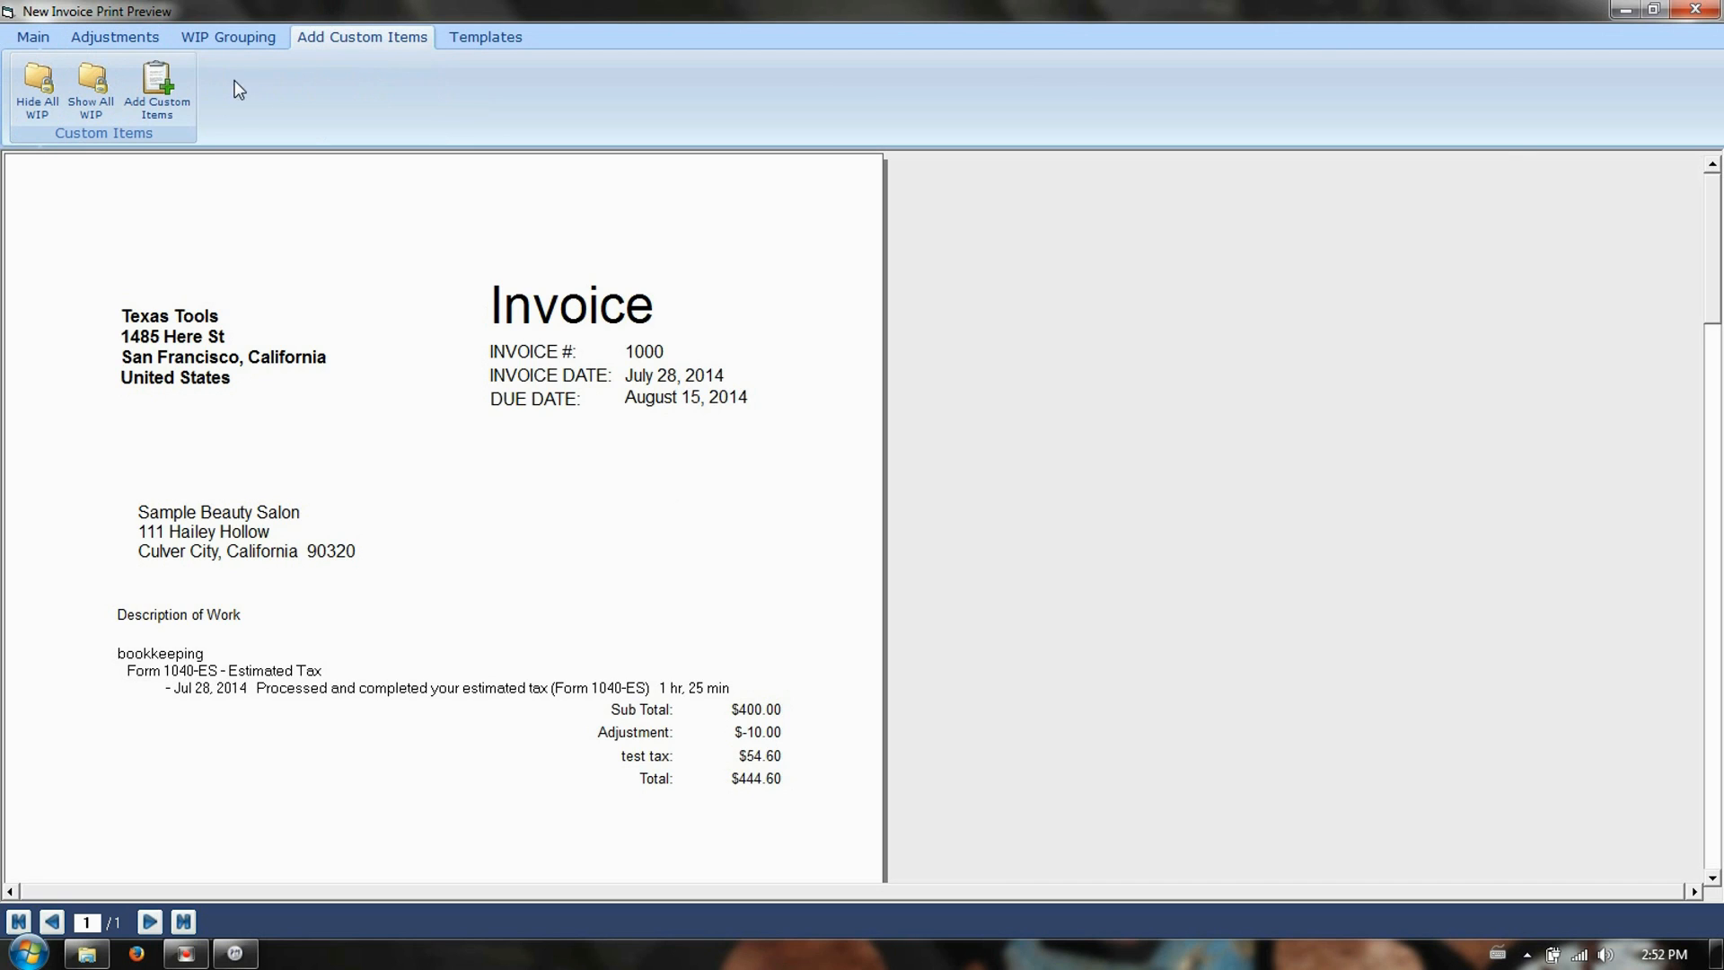
click(167, 90)
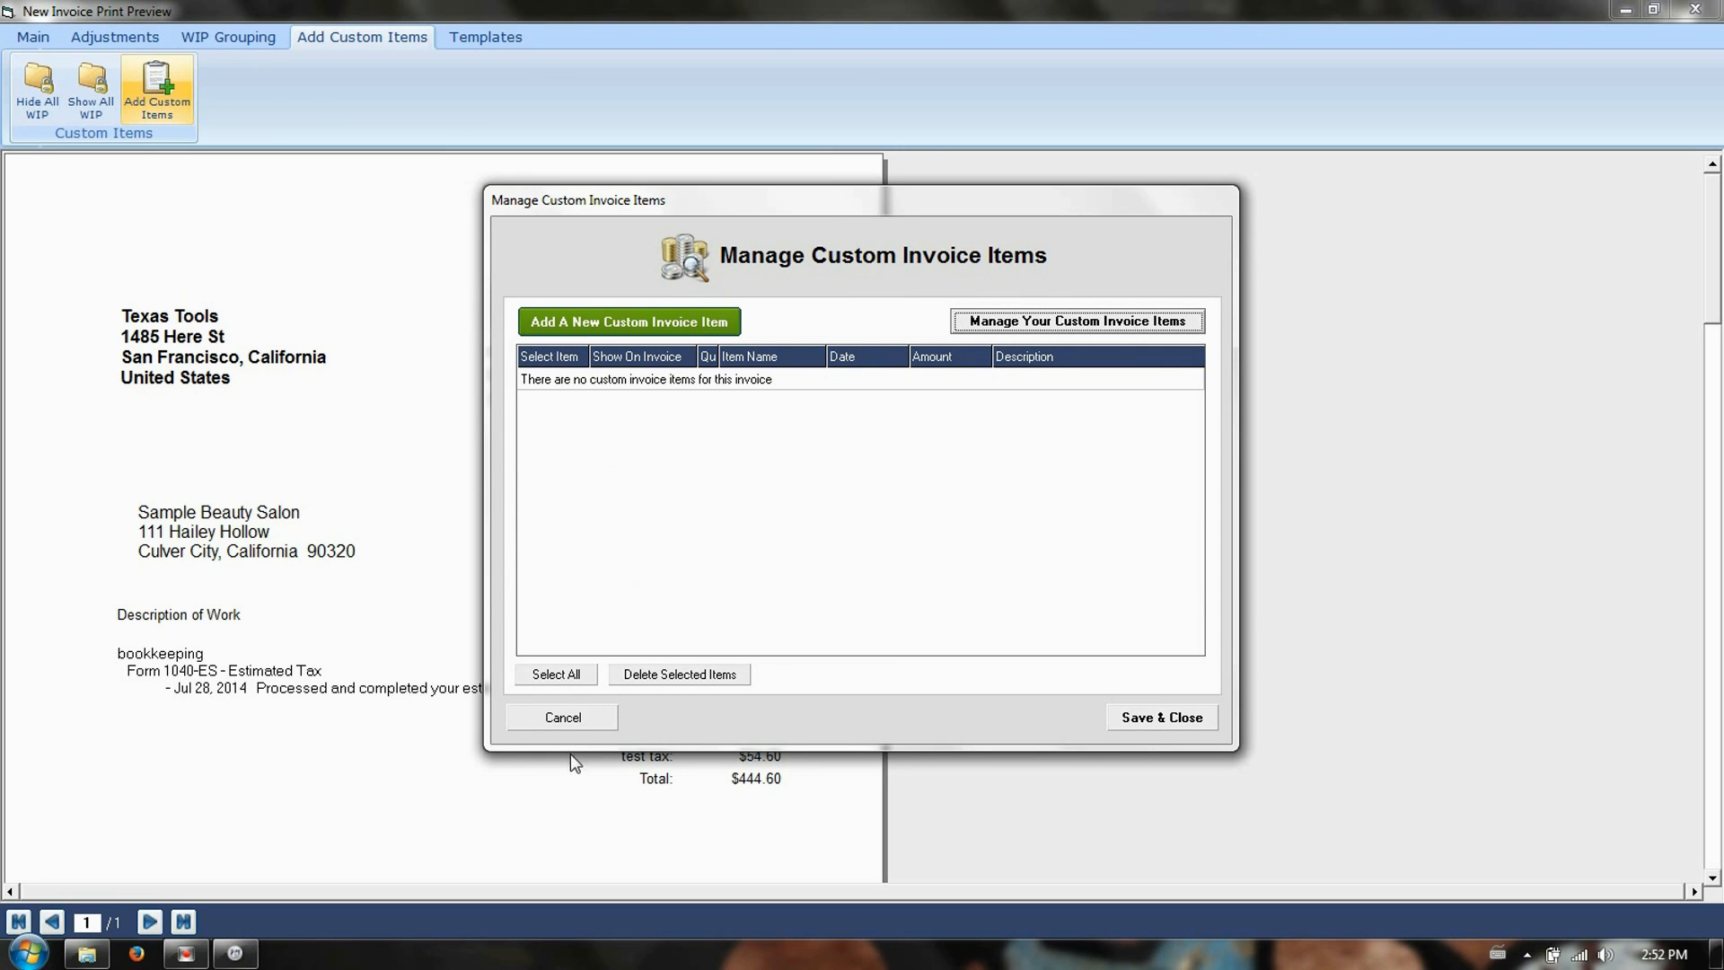
click(575, 725)
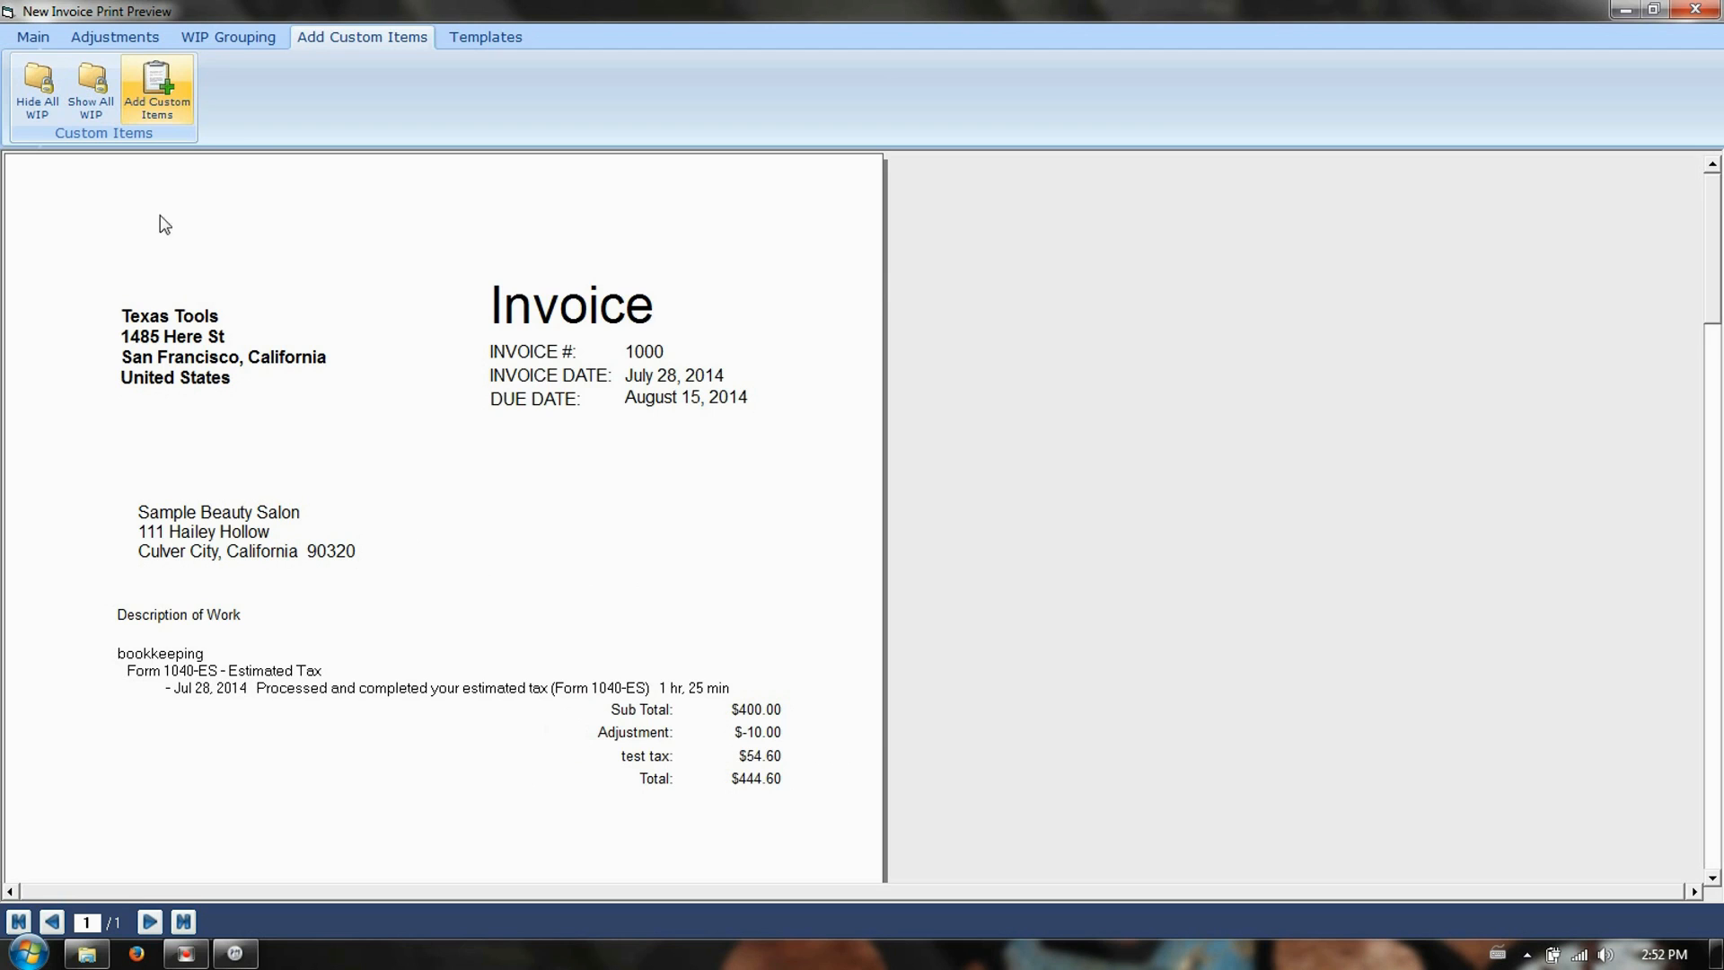
double_click(107, 14)
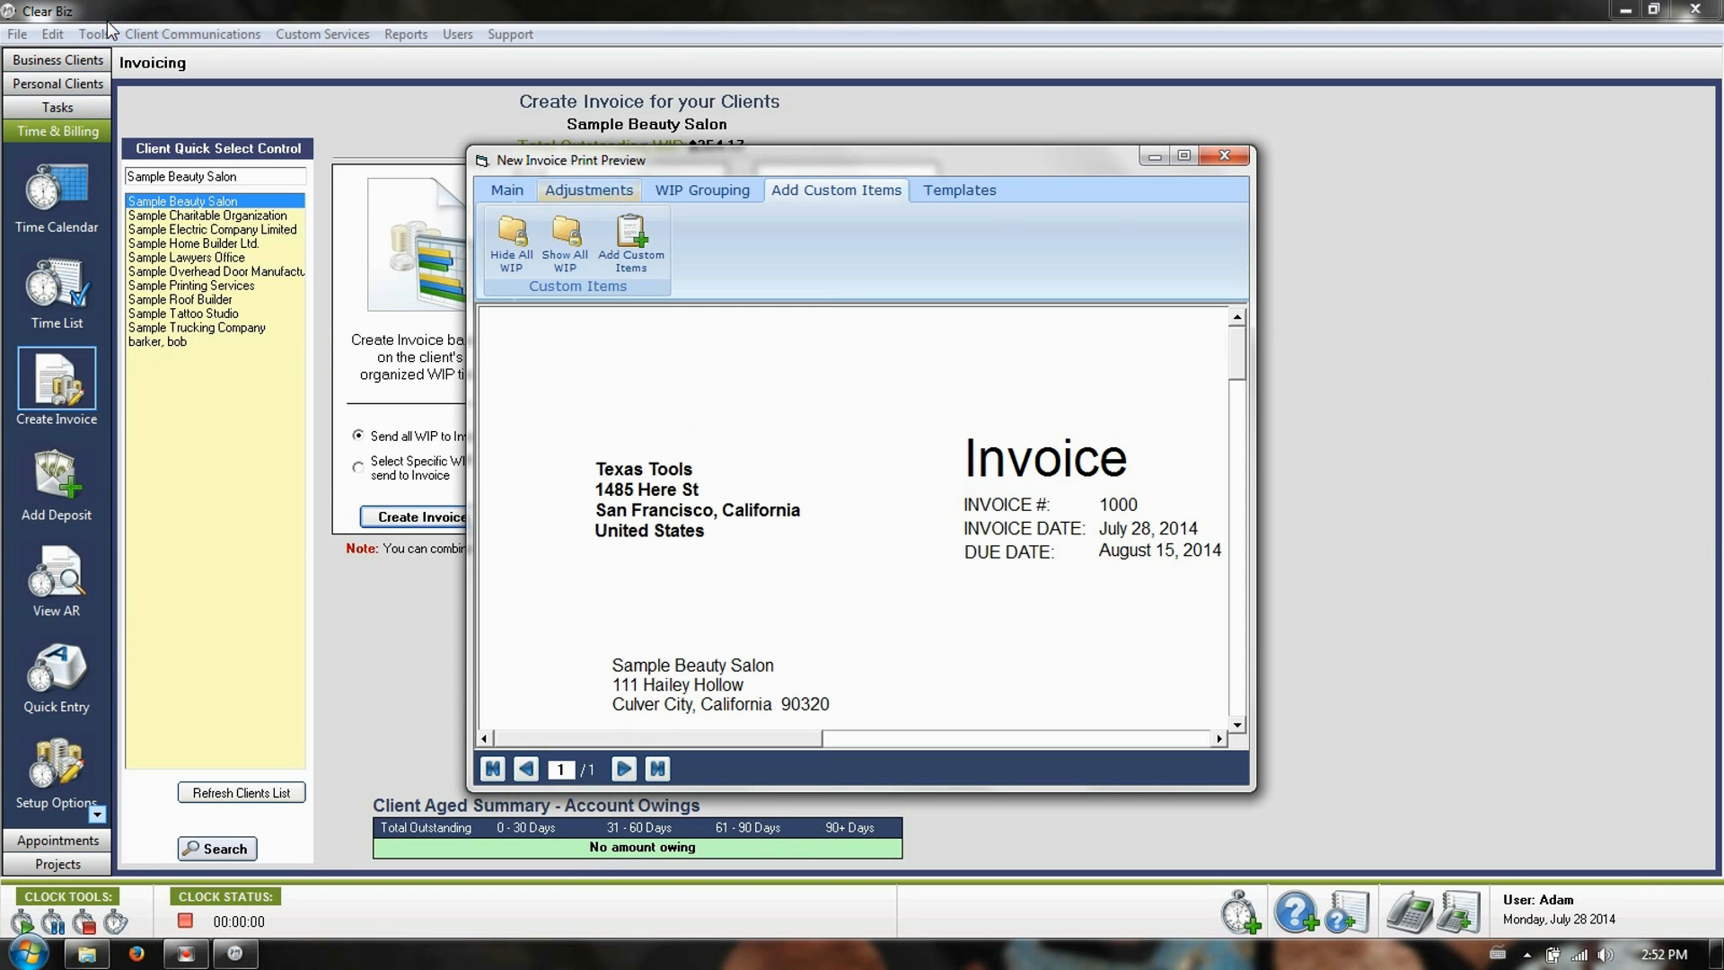
double_click(799, 160)
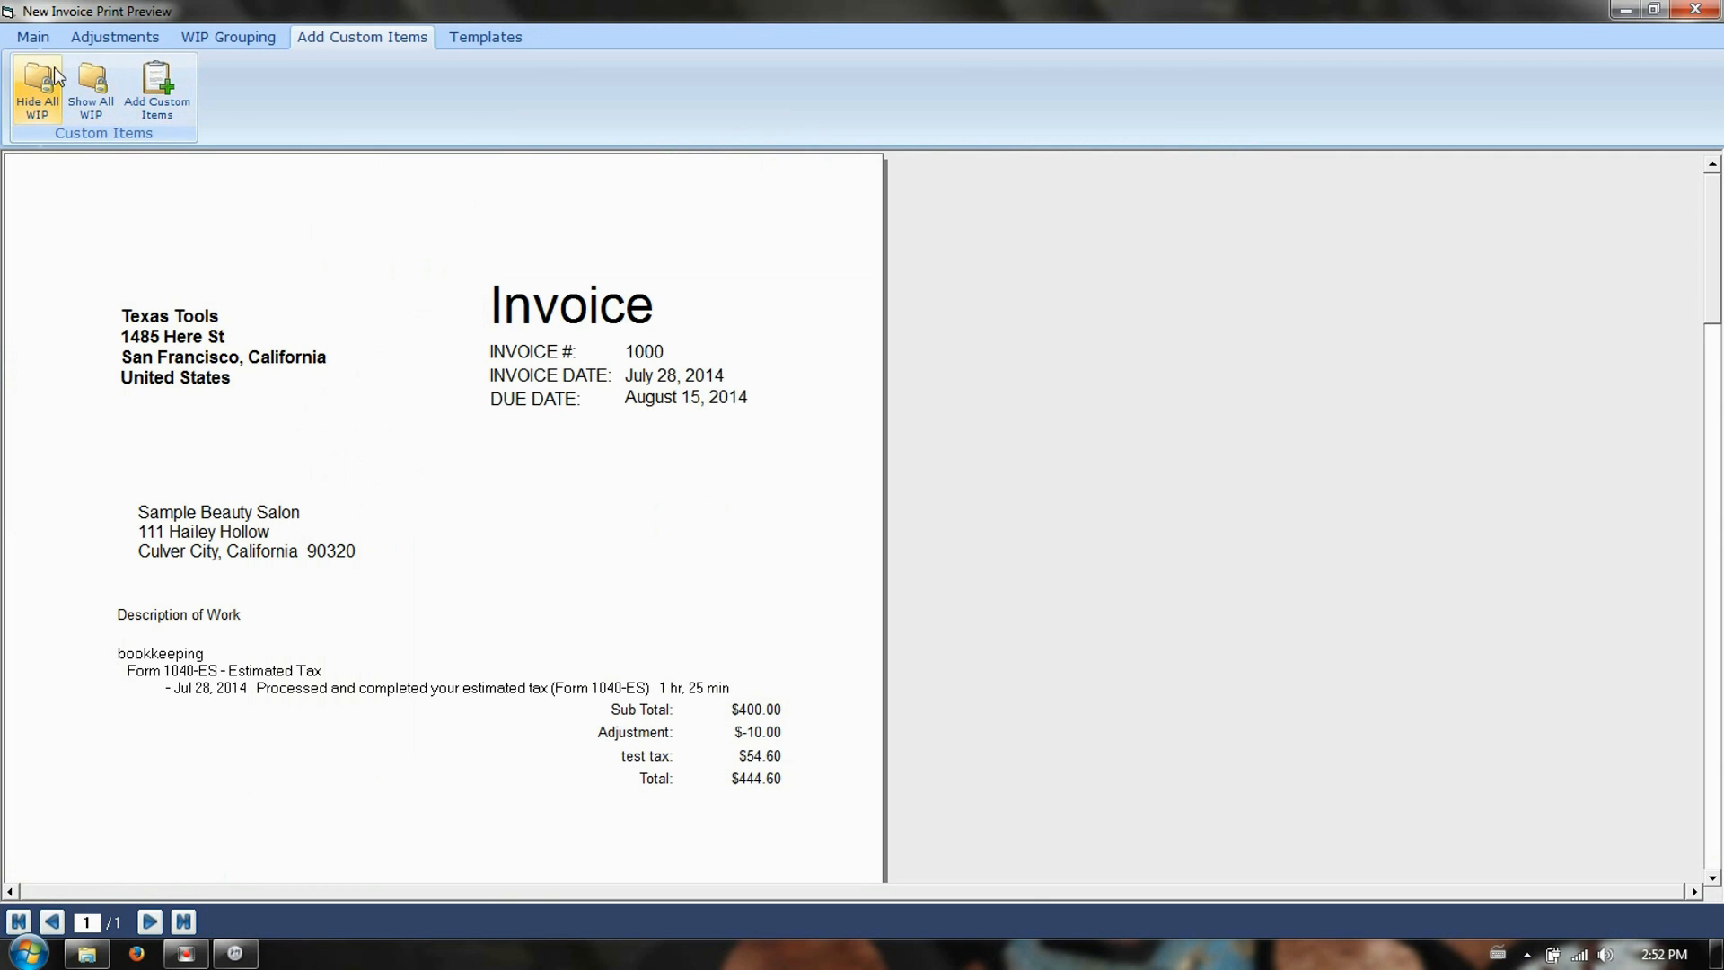
- Turn off both the adjusted amount and the discount on the invoice, and apply the change
click(83, 36)
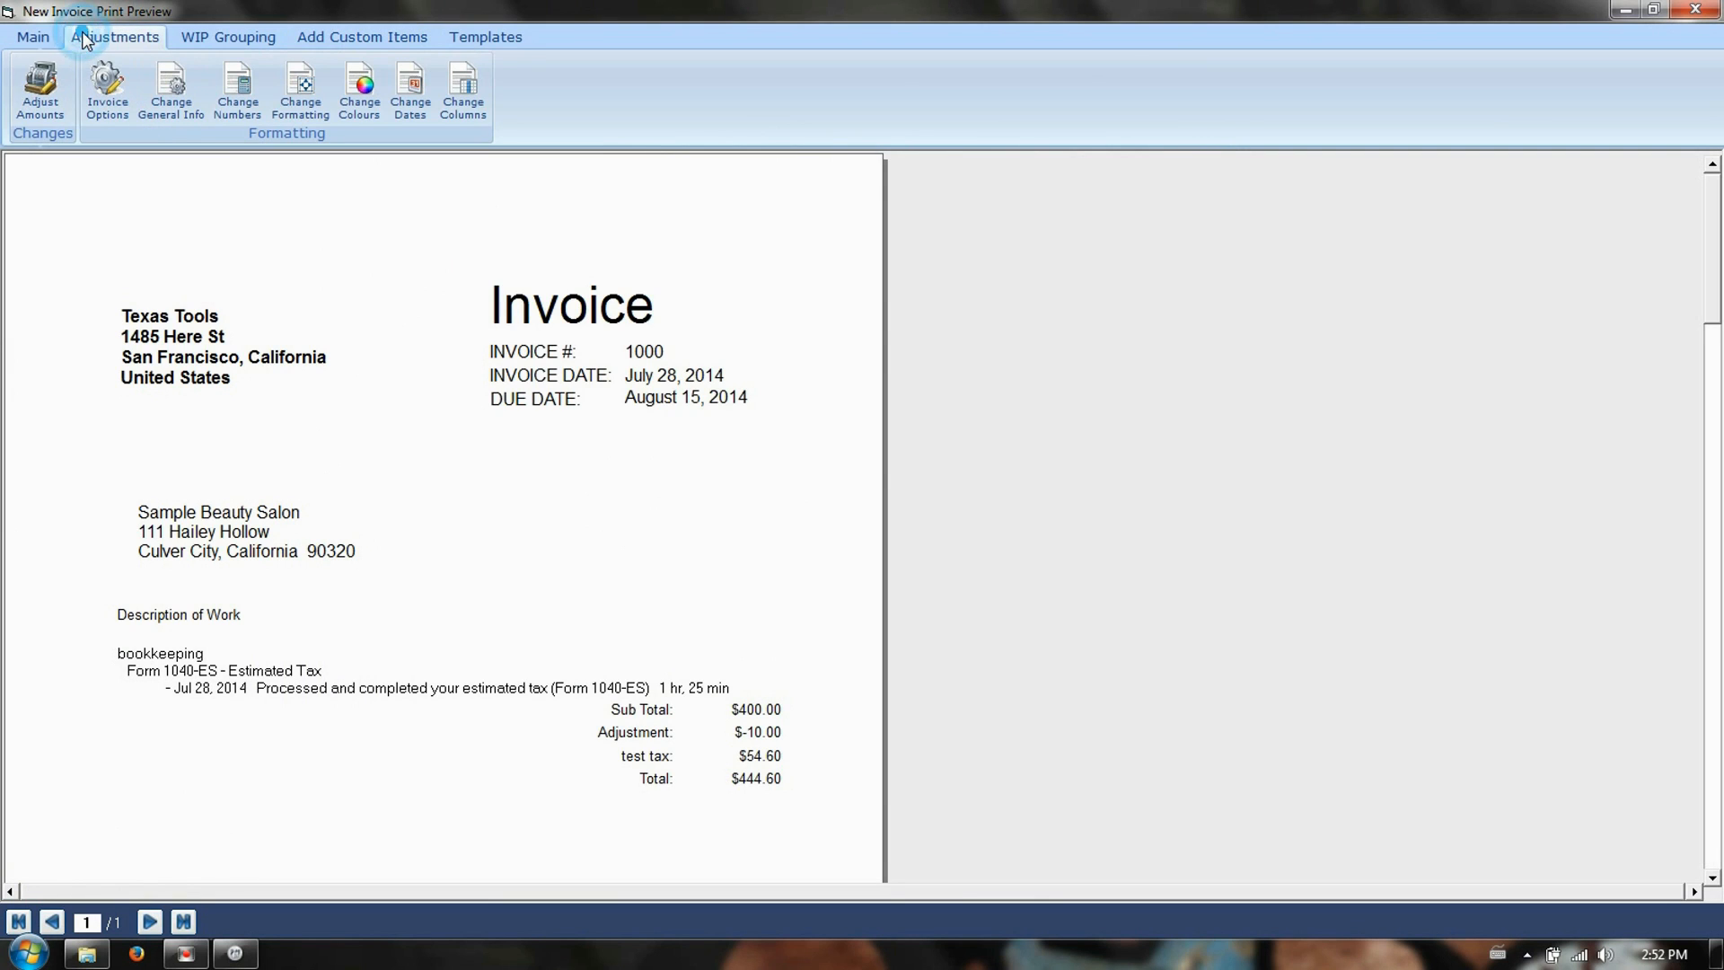
click(40, 86)
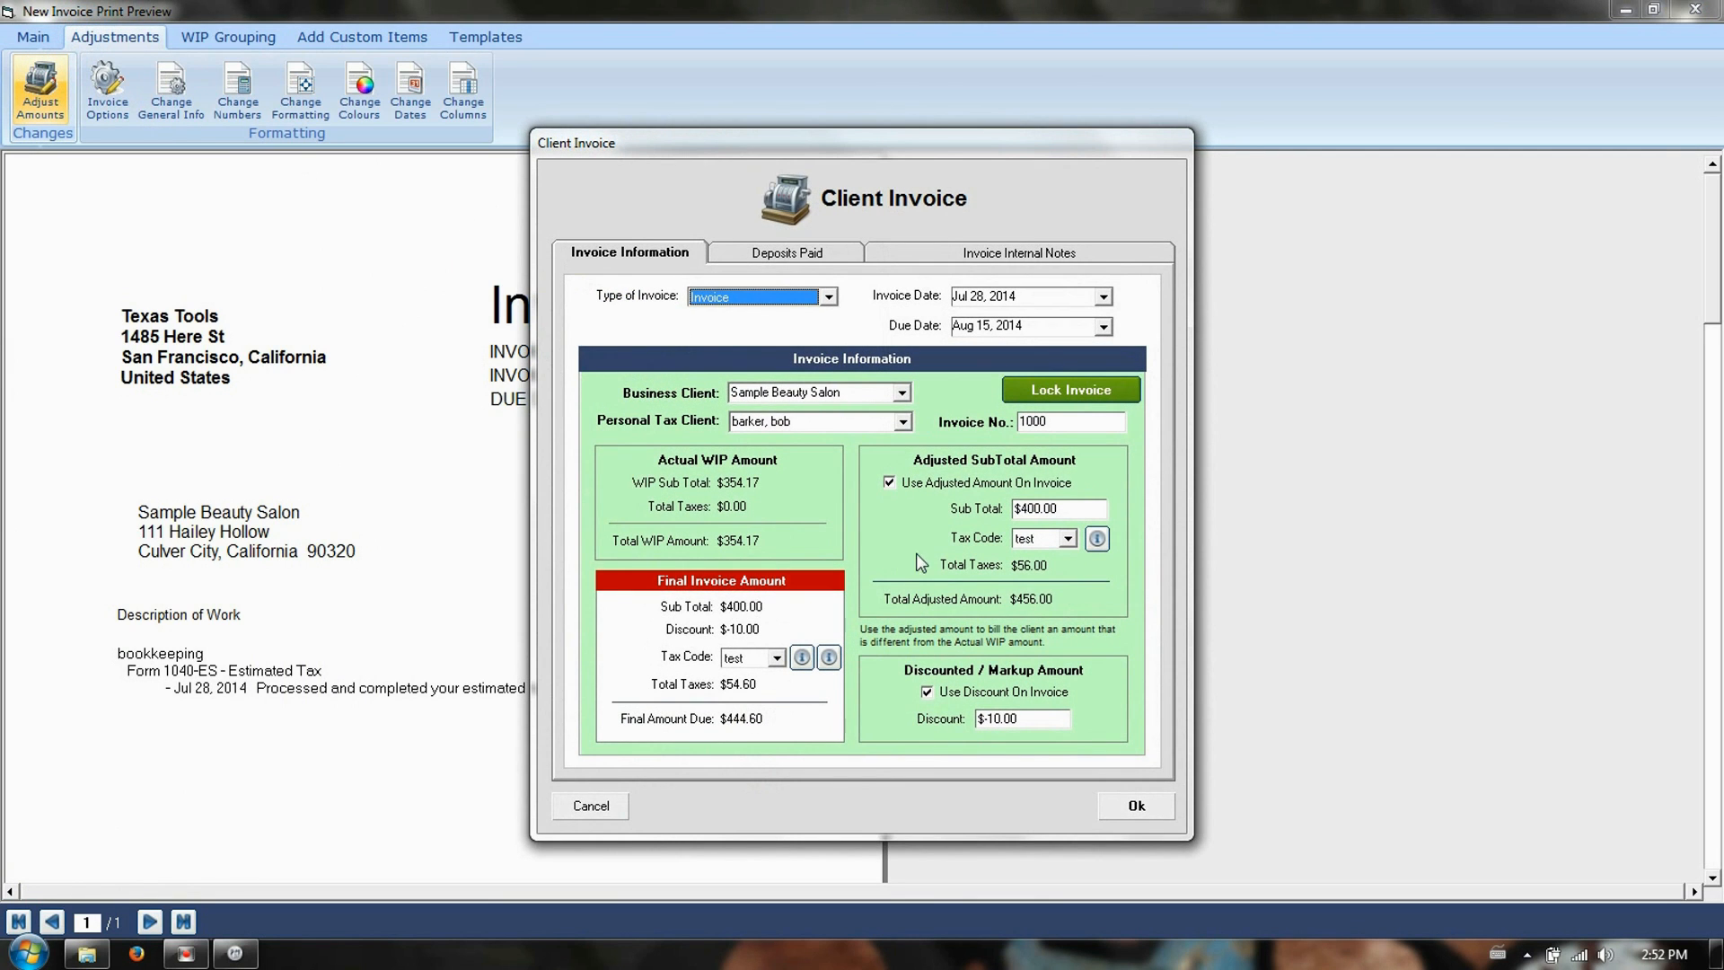
click(972, 486)
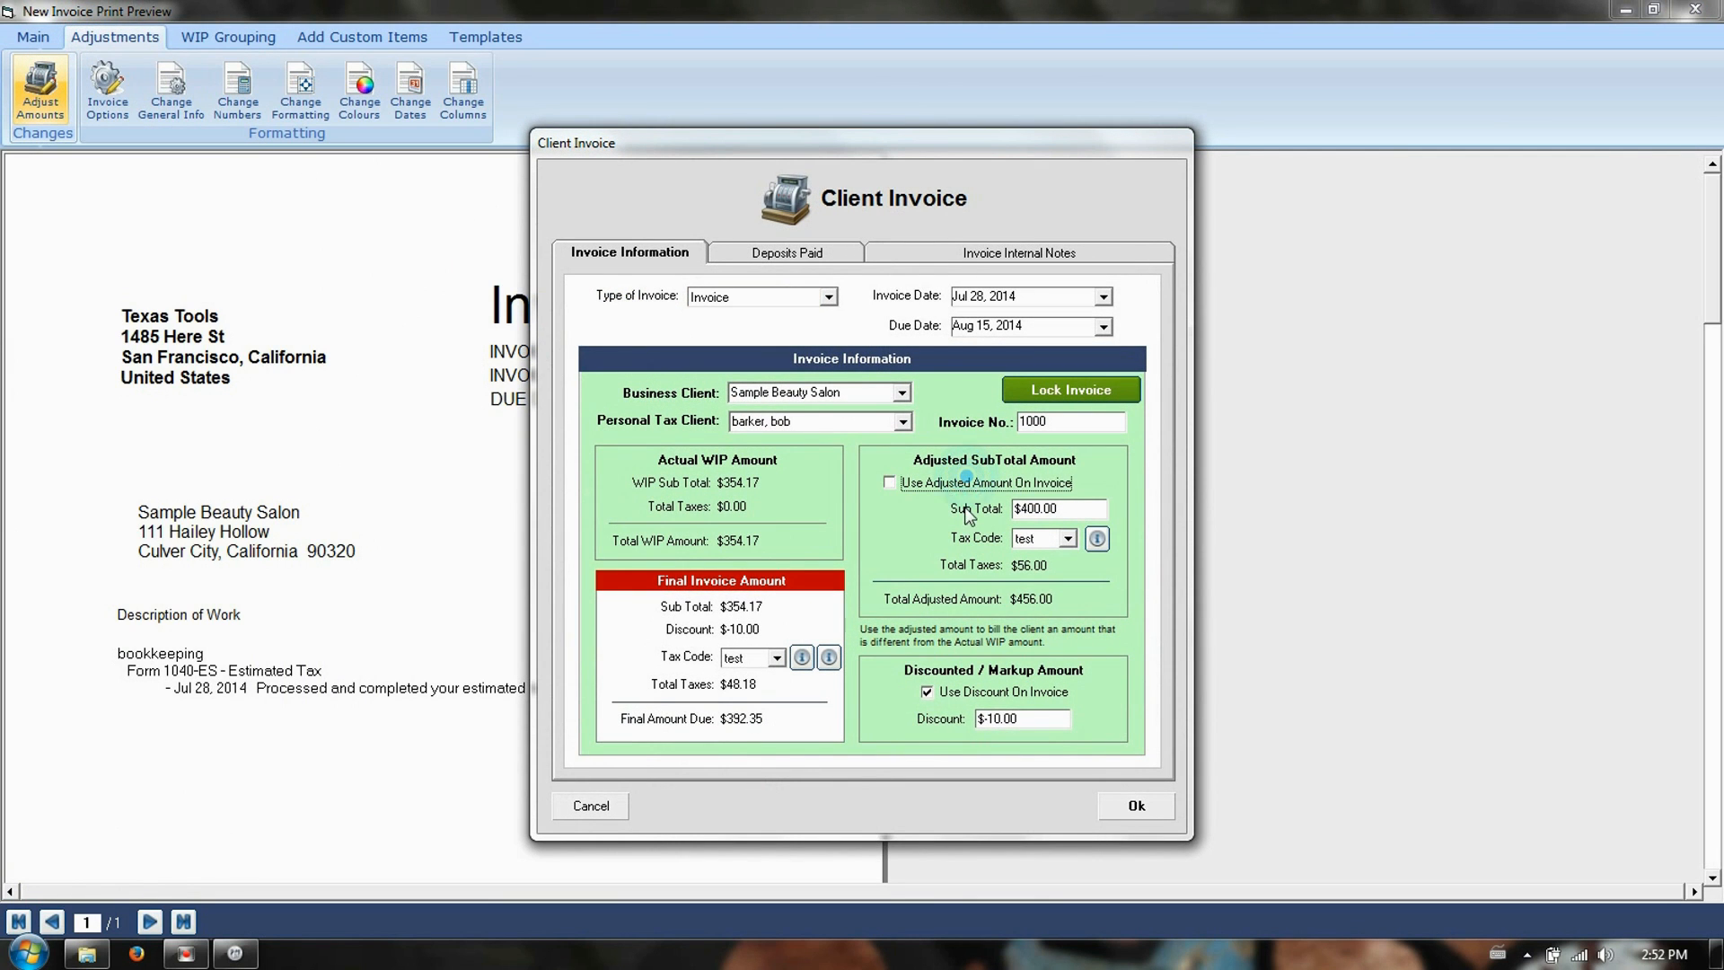
click(968, 691)
click(1165, 810)
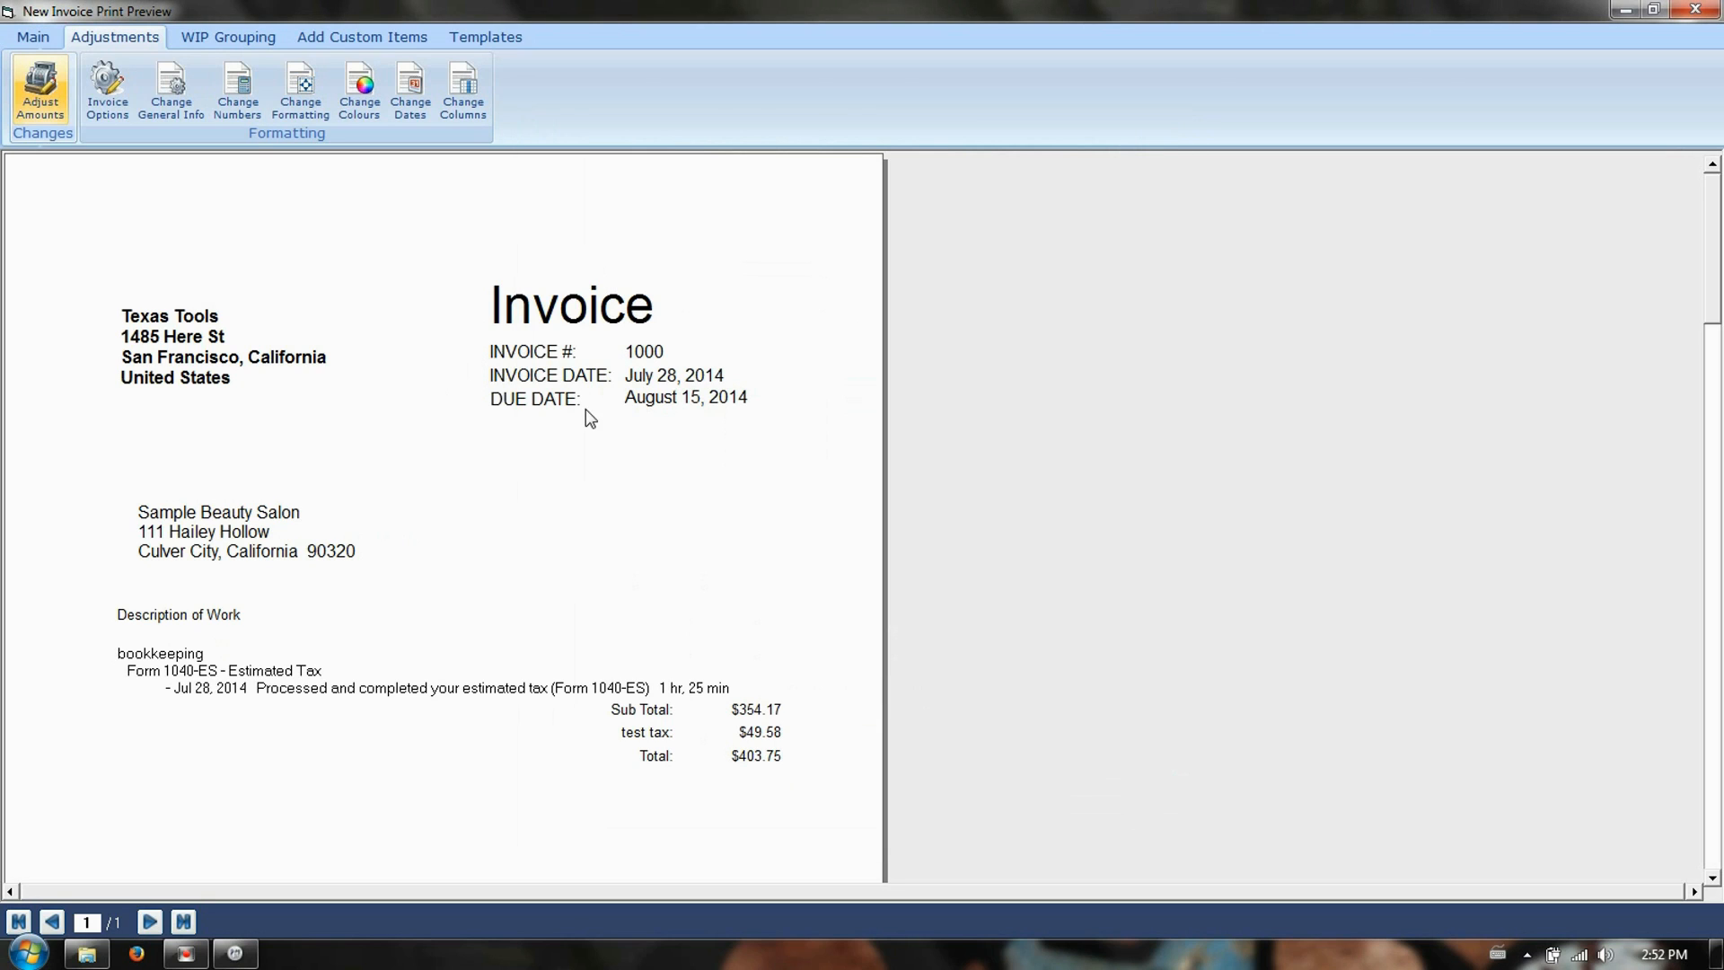
- Hide all WIP on the invoice and add the custom invoice item The Usual
click(327, 31)
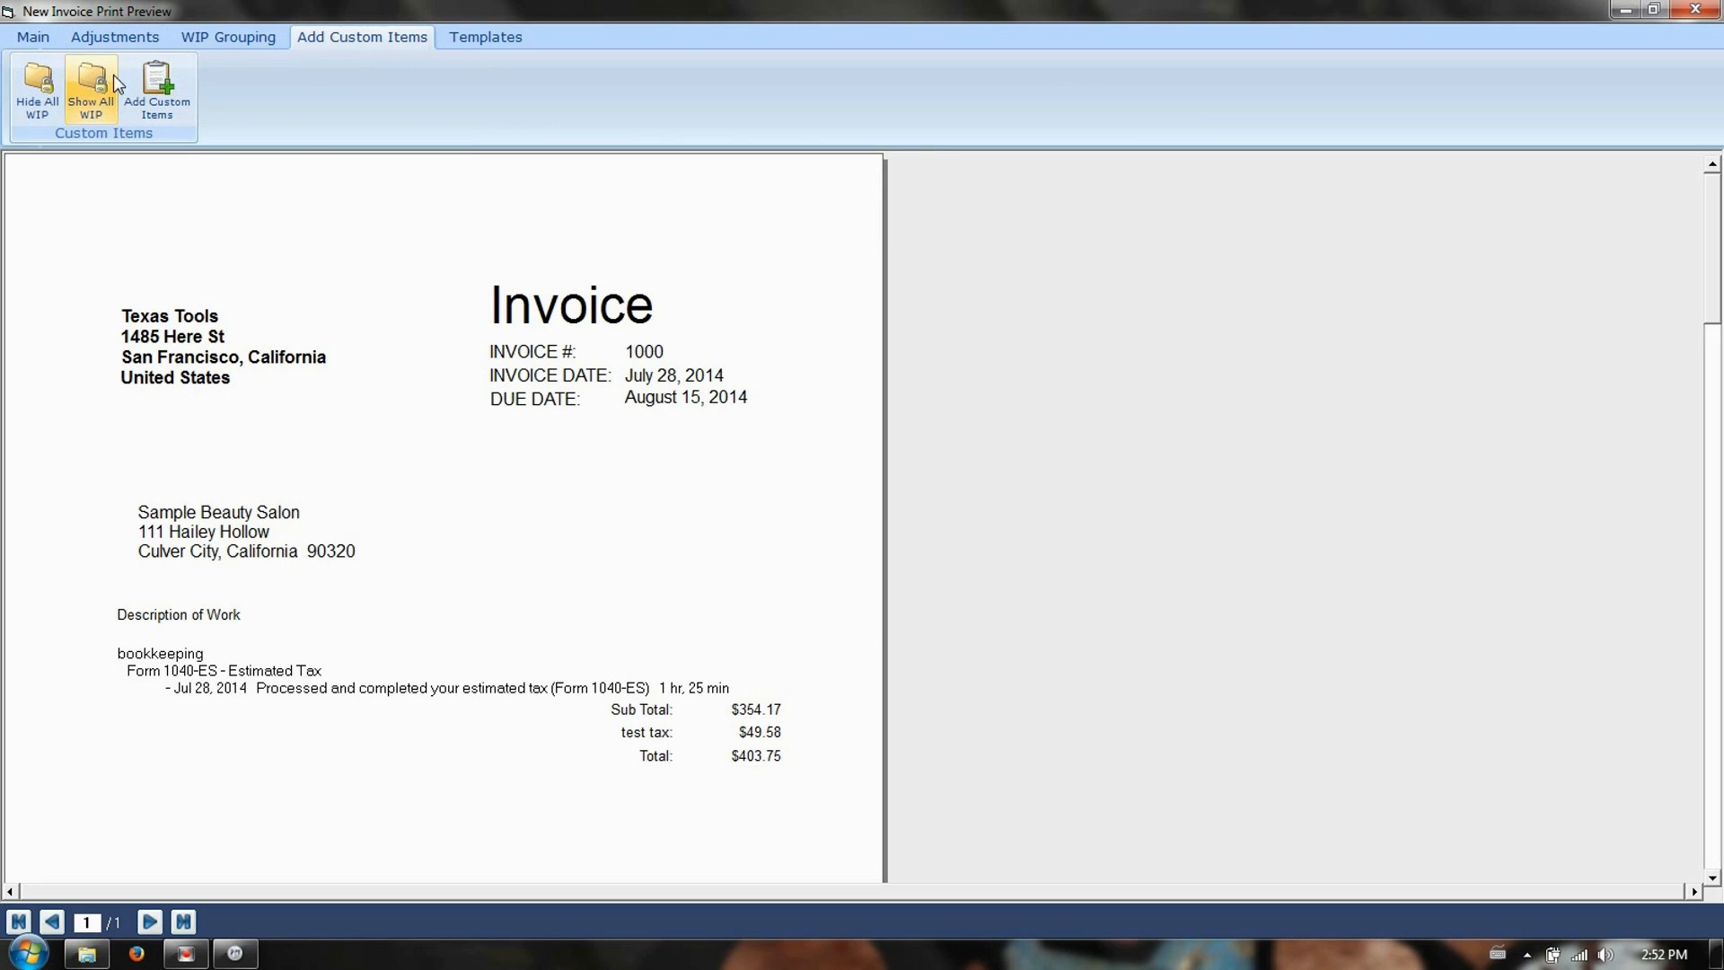
click(26, 106)
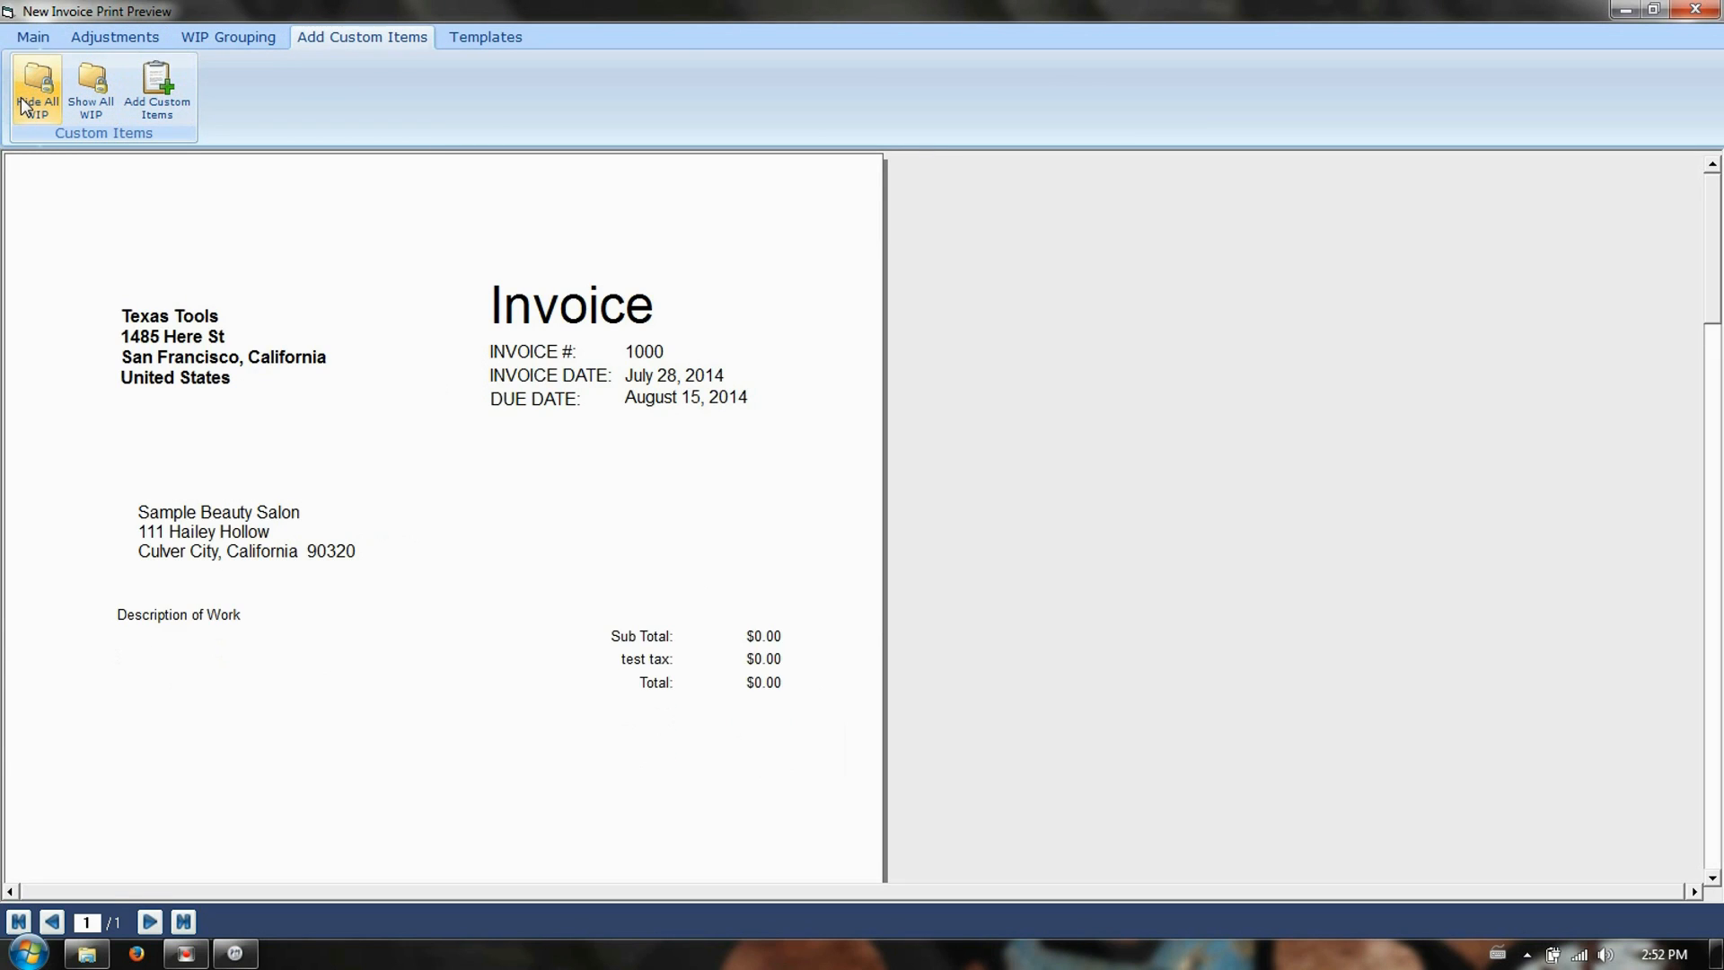
click(180, 79)
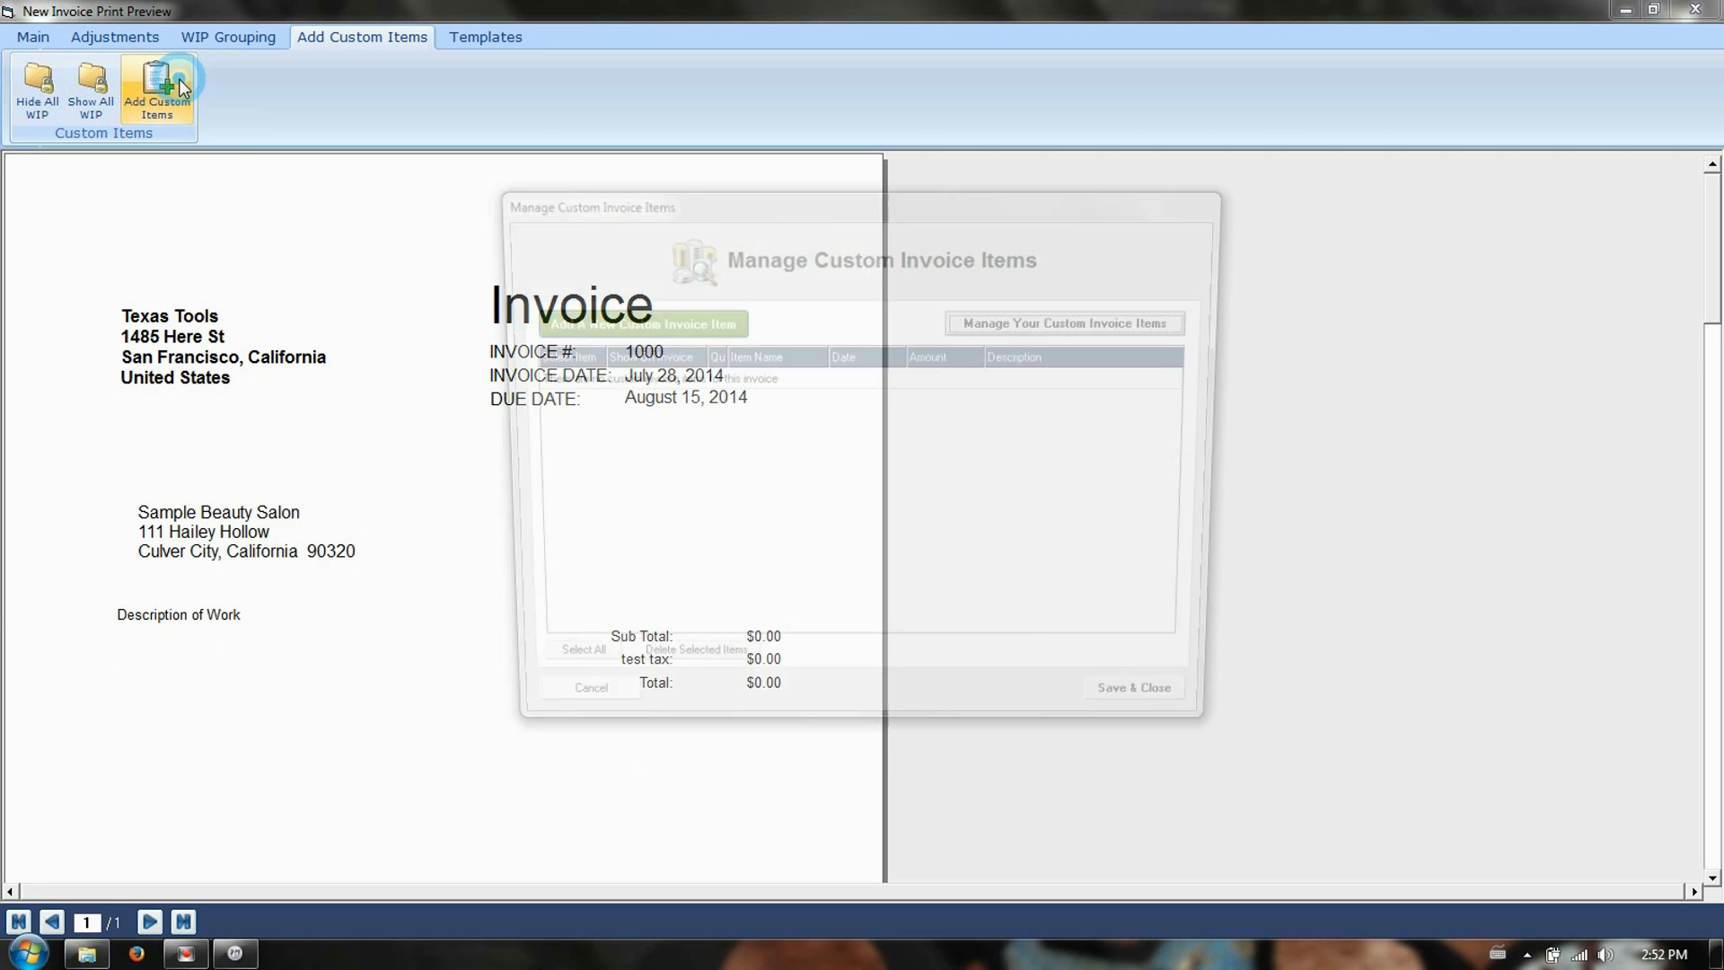
click(685, 322)
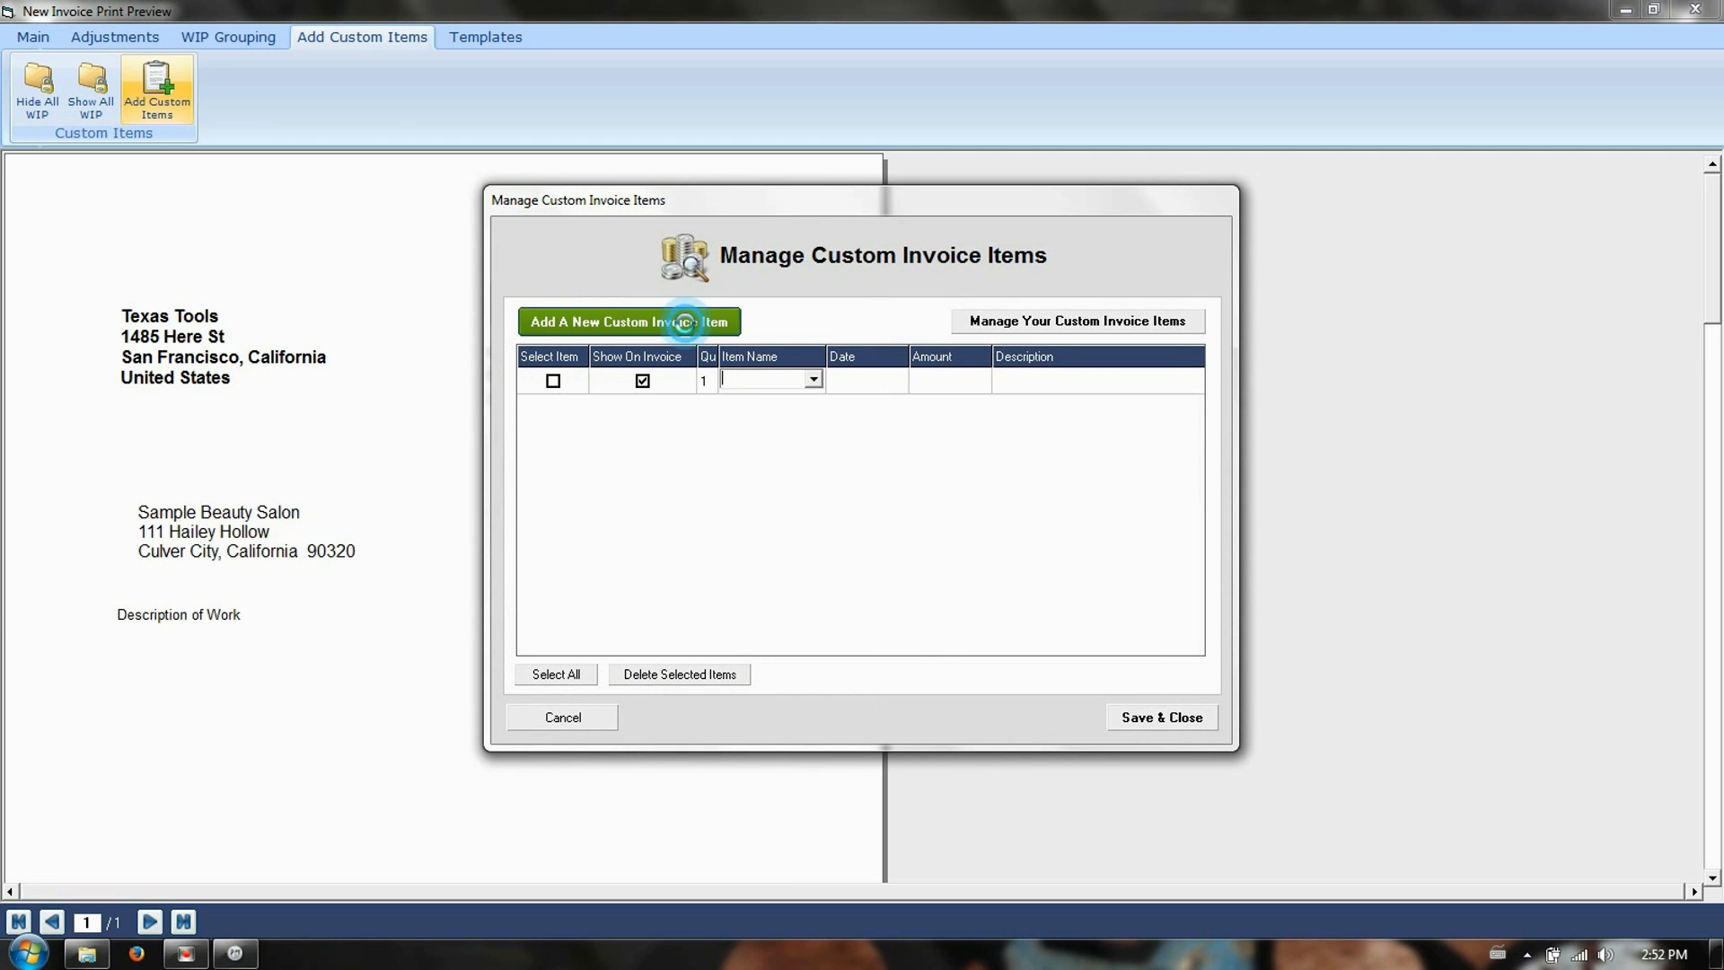
click(813, 379)
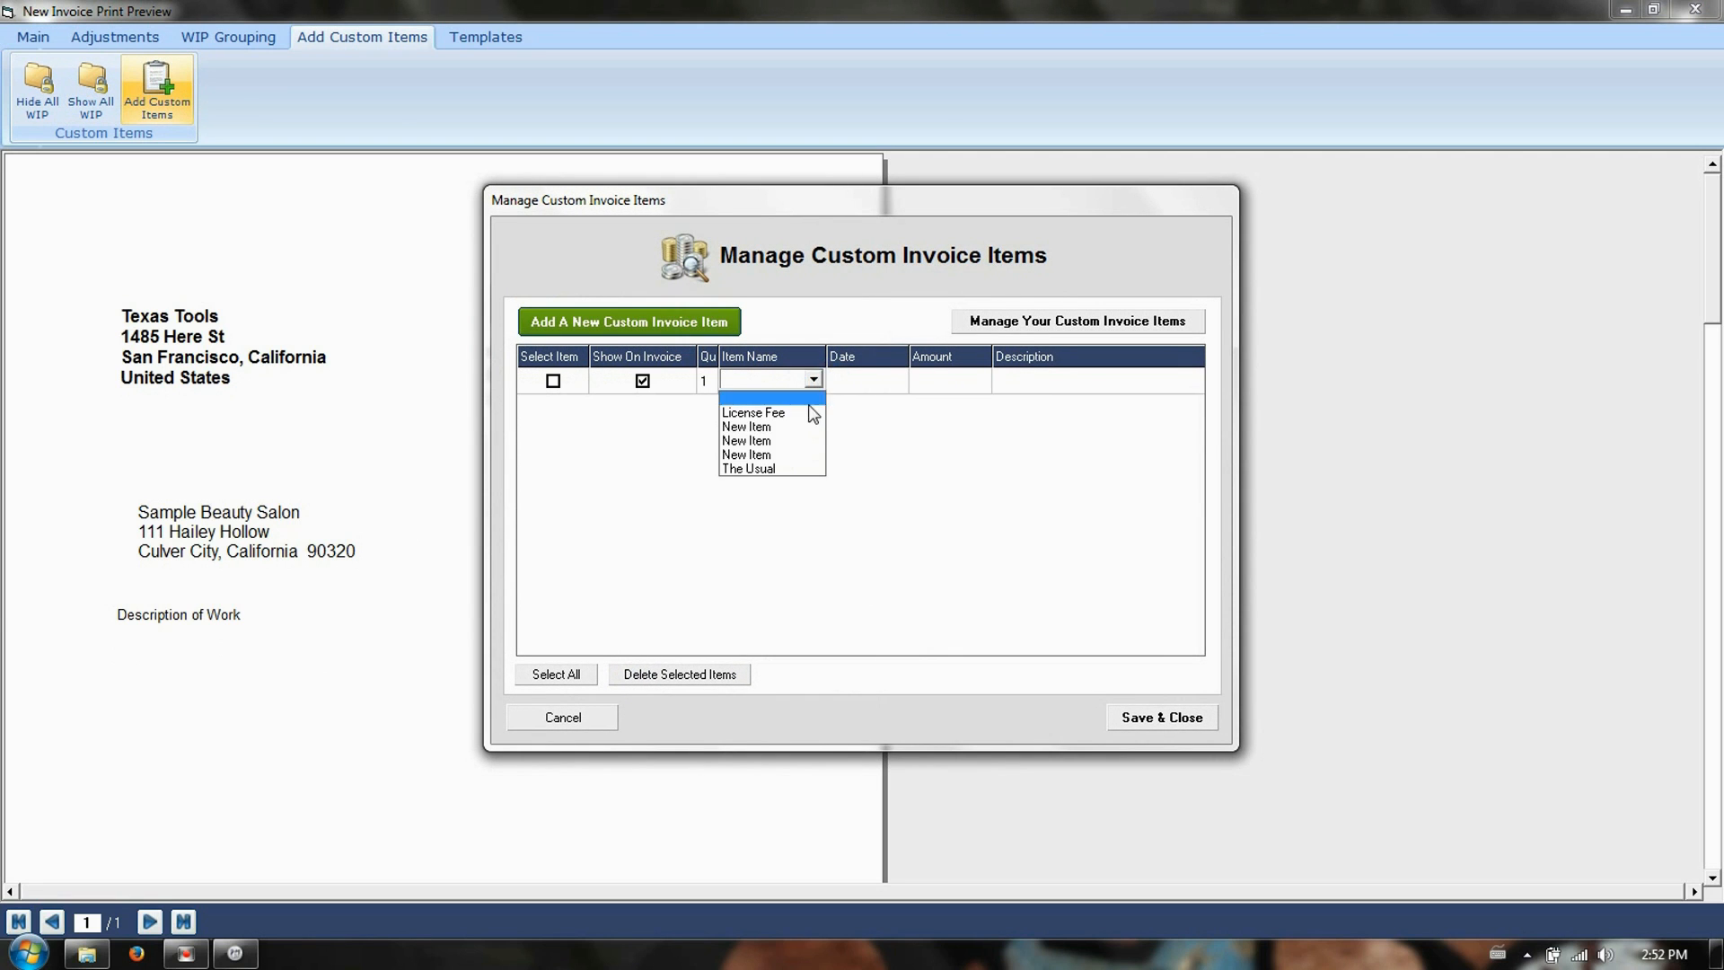
click(780, 469)
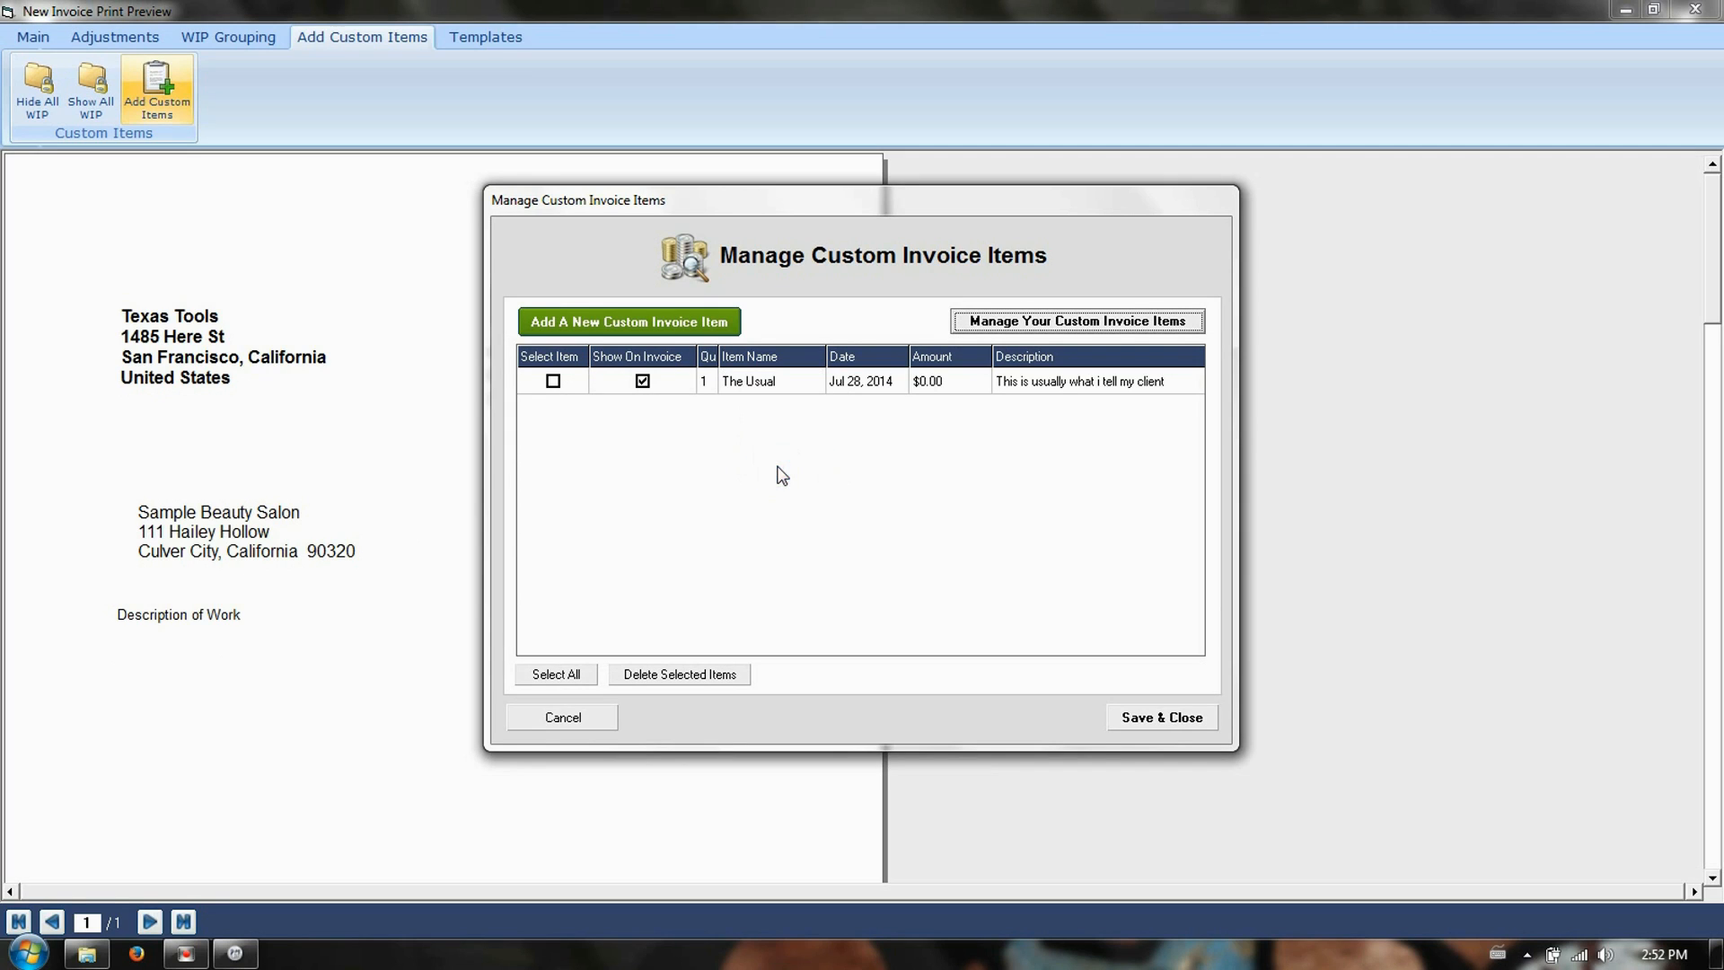
- Set the amount of the custom item The Usual to $400.00 and save the custom items
click(918, 381)
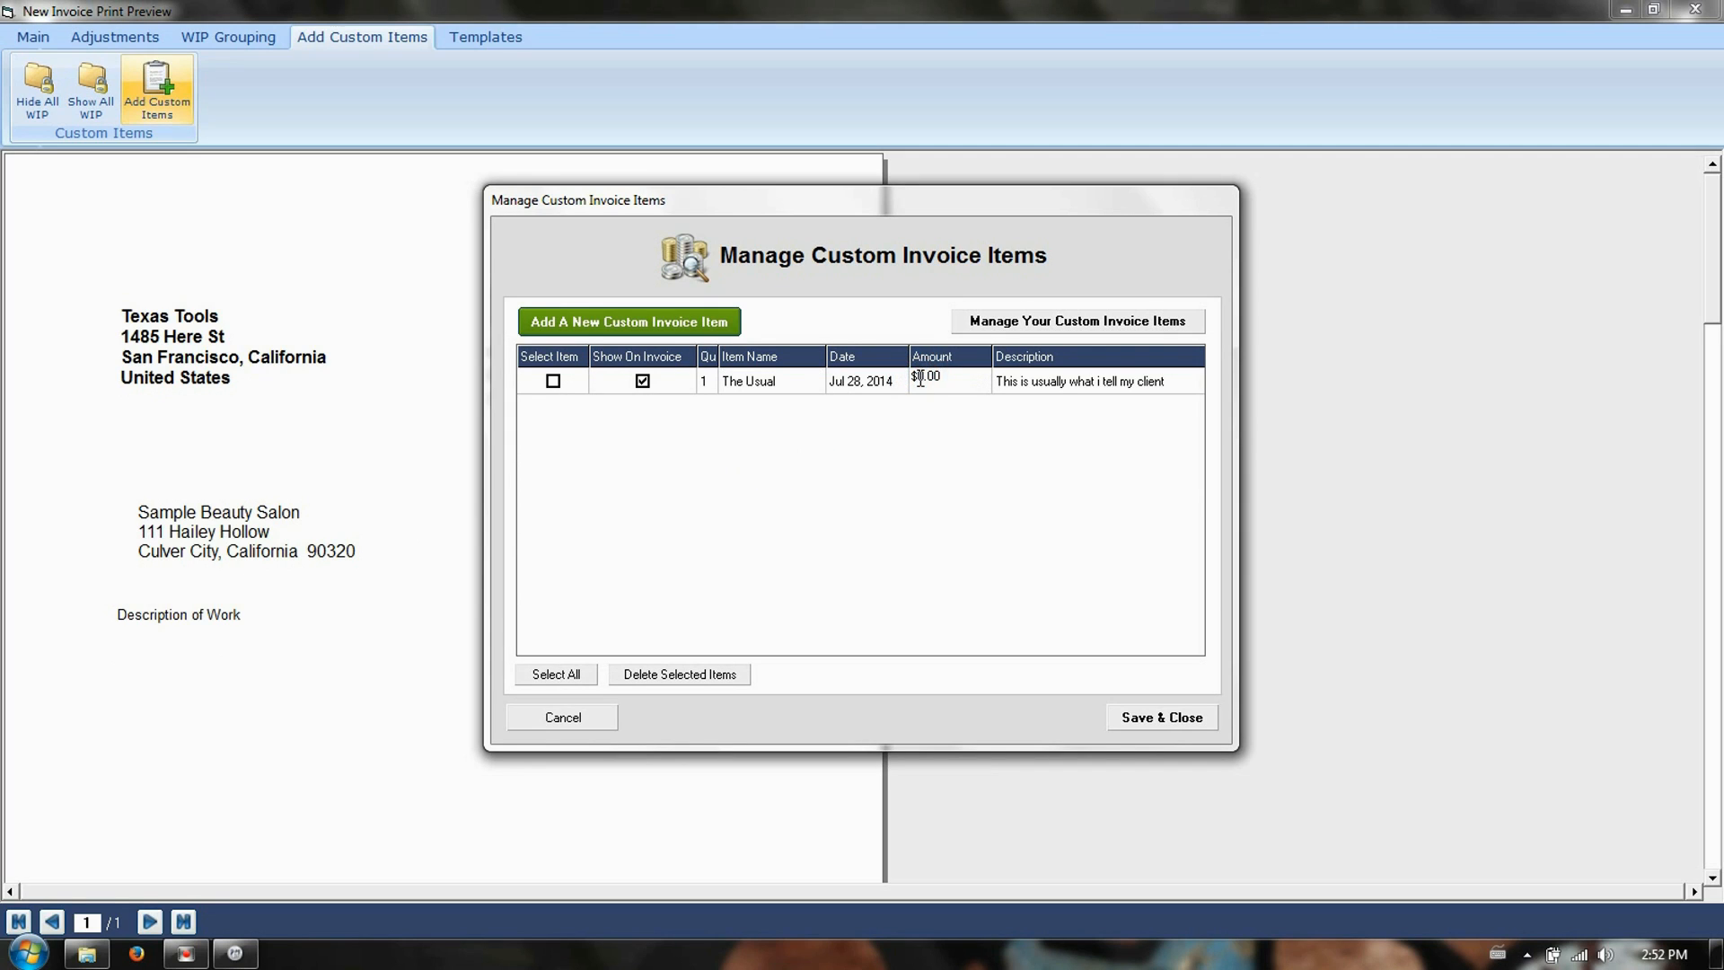
text(40)
key(Return)
click(1166, 718)
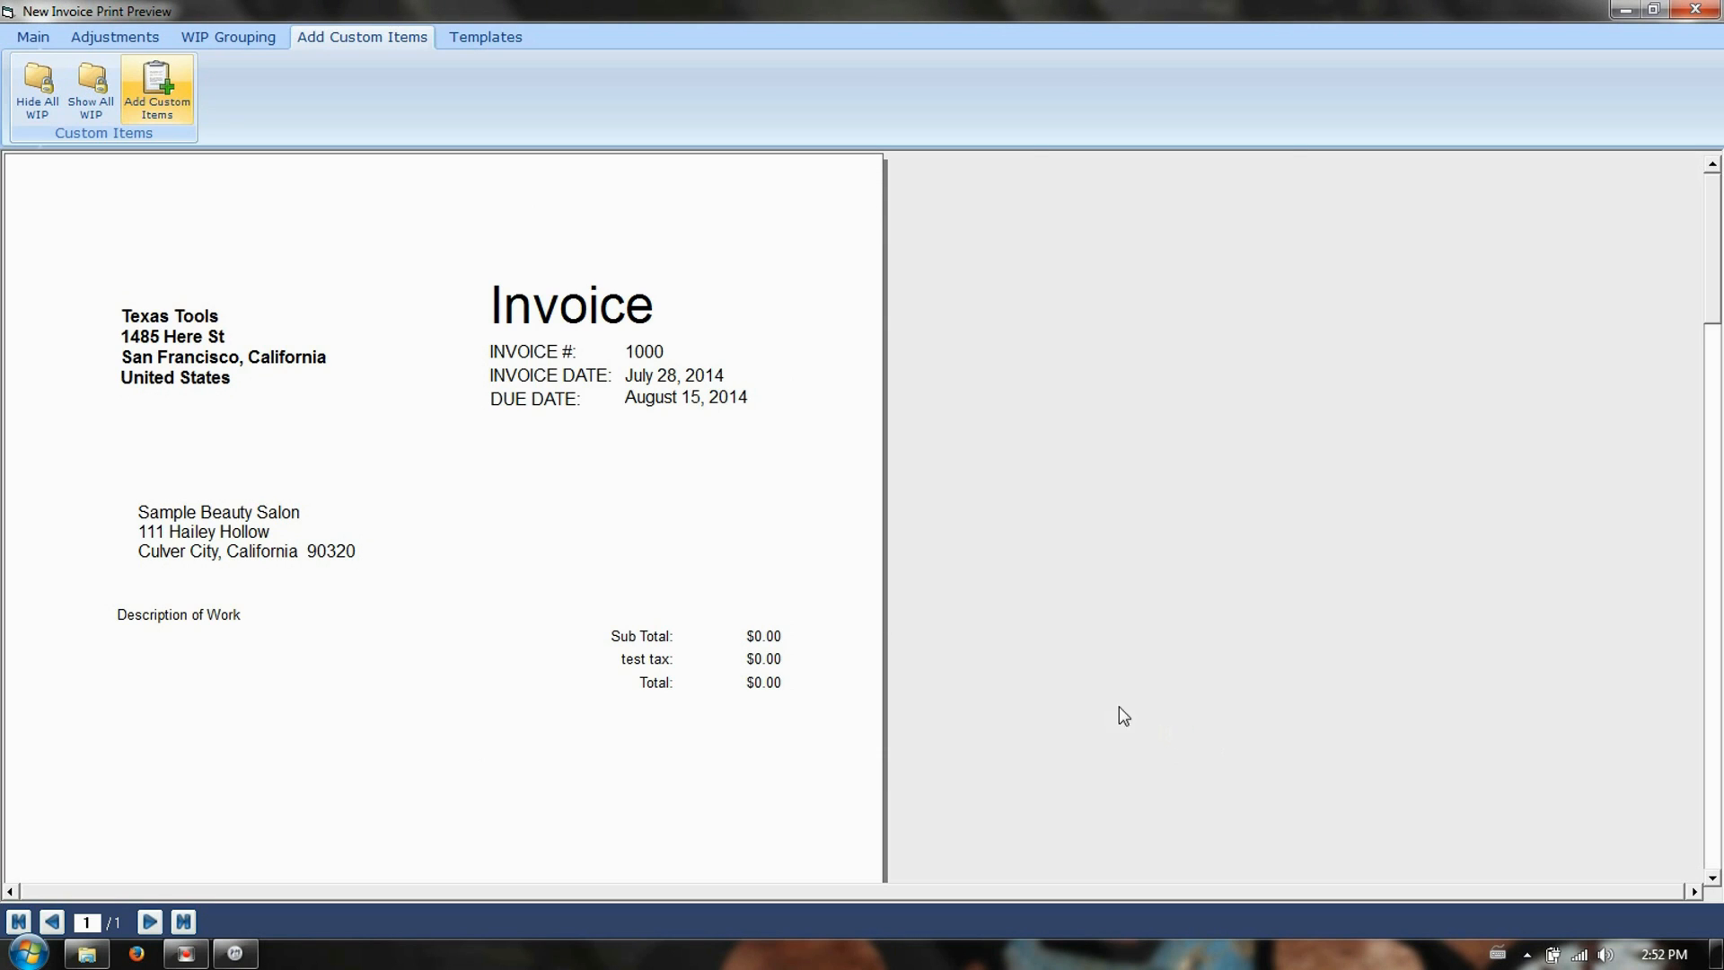
- Reopen the custom invoice items and save them again to refresh the invoice preview
click(134, 43)
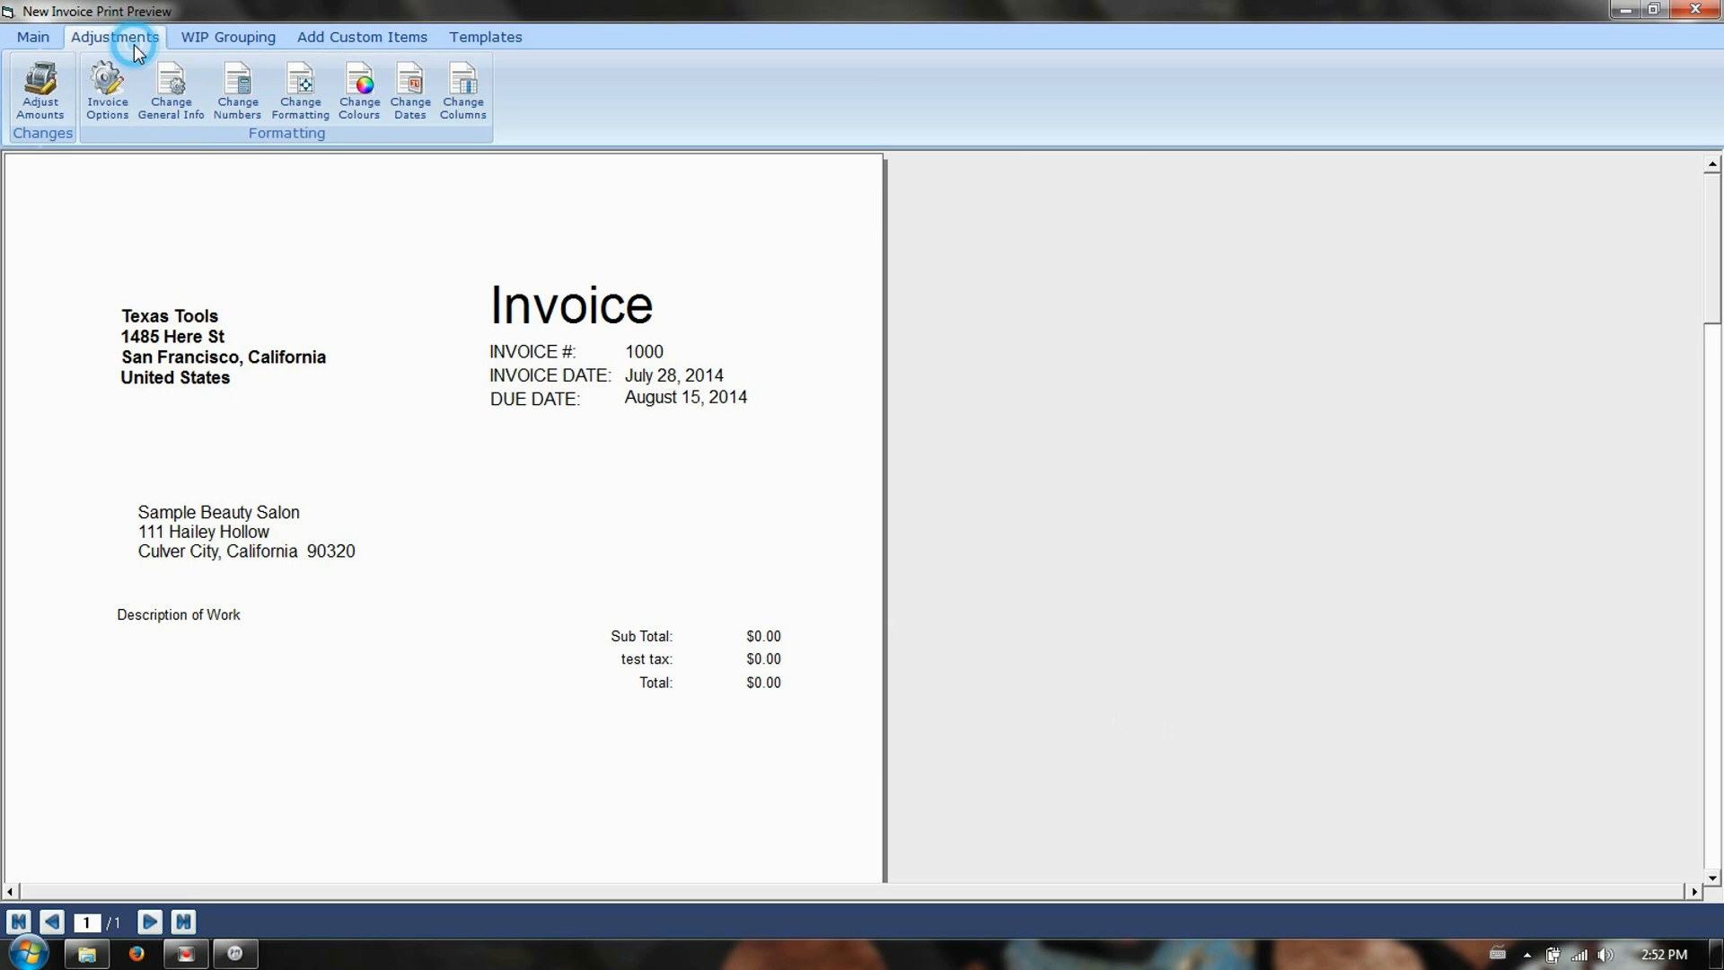
click(244, 27)
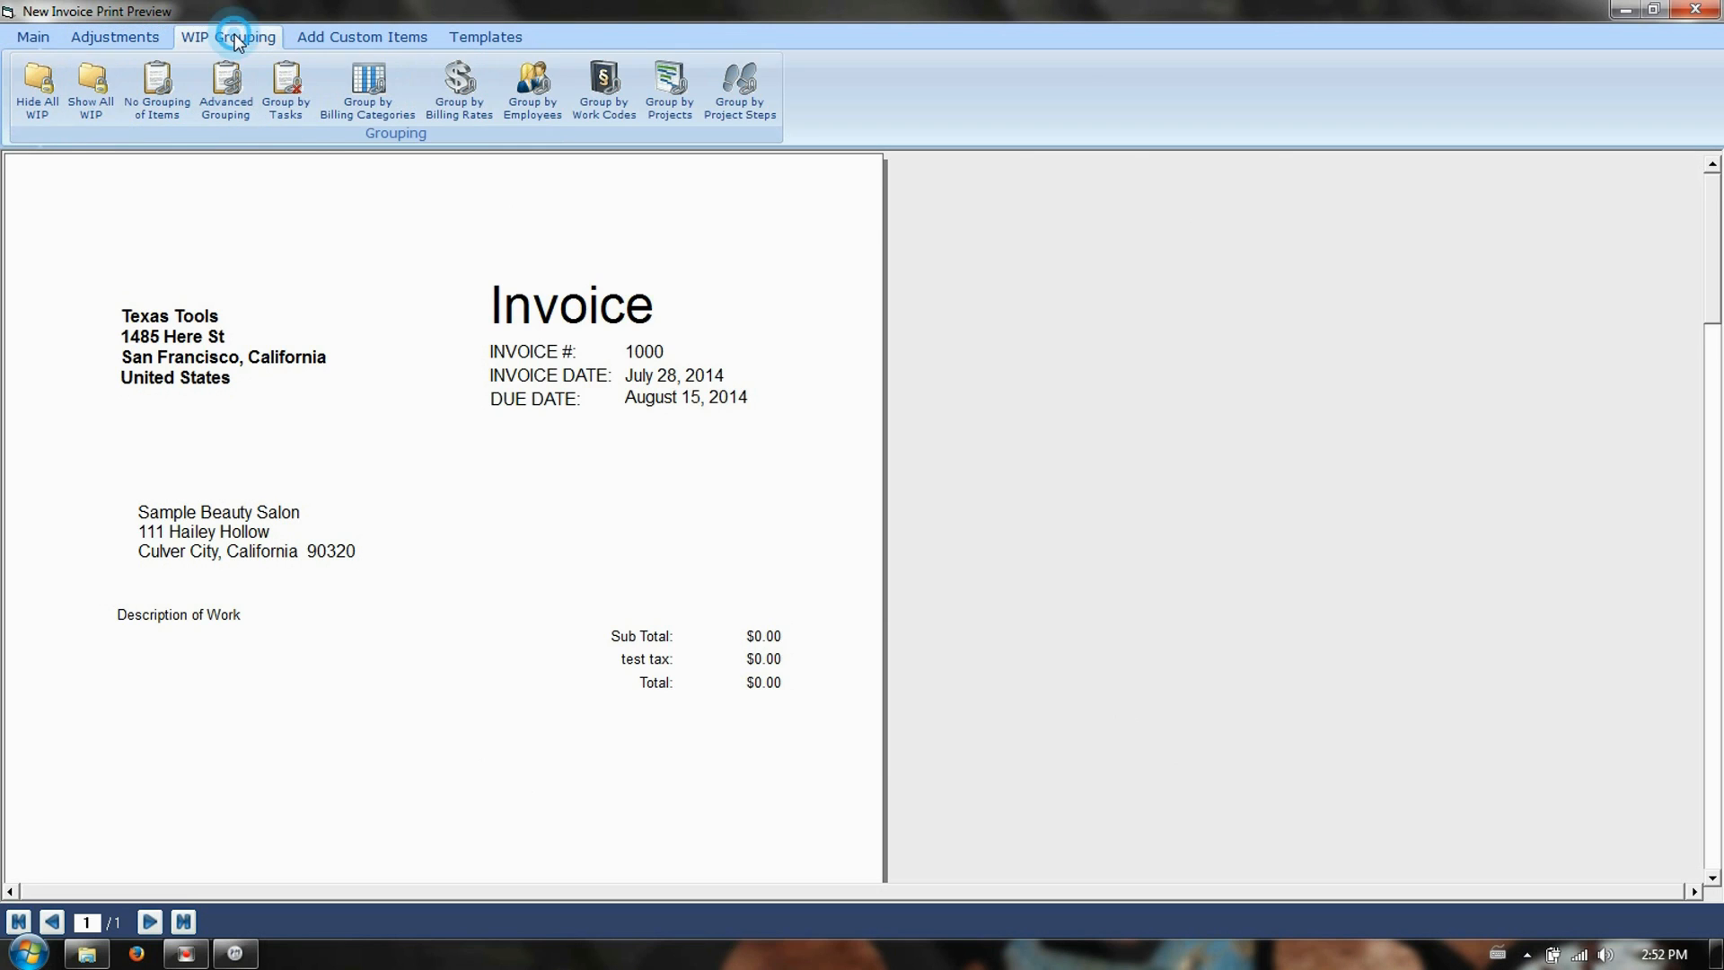
click(360, 40)
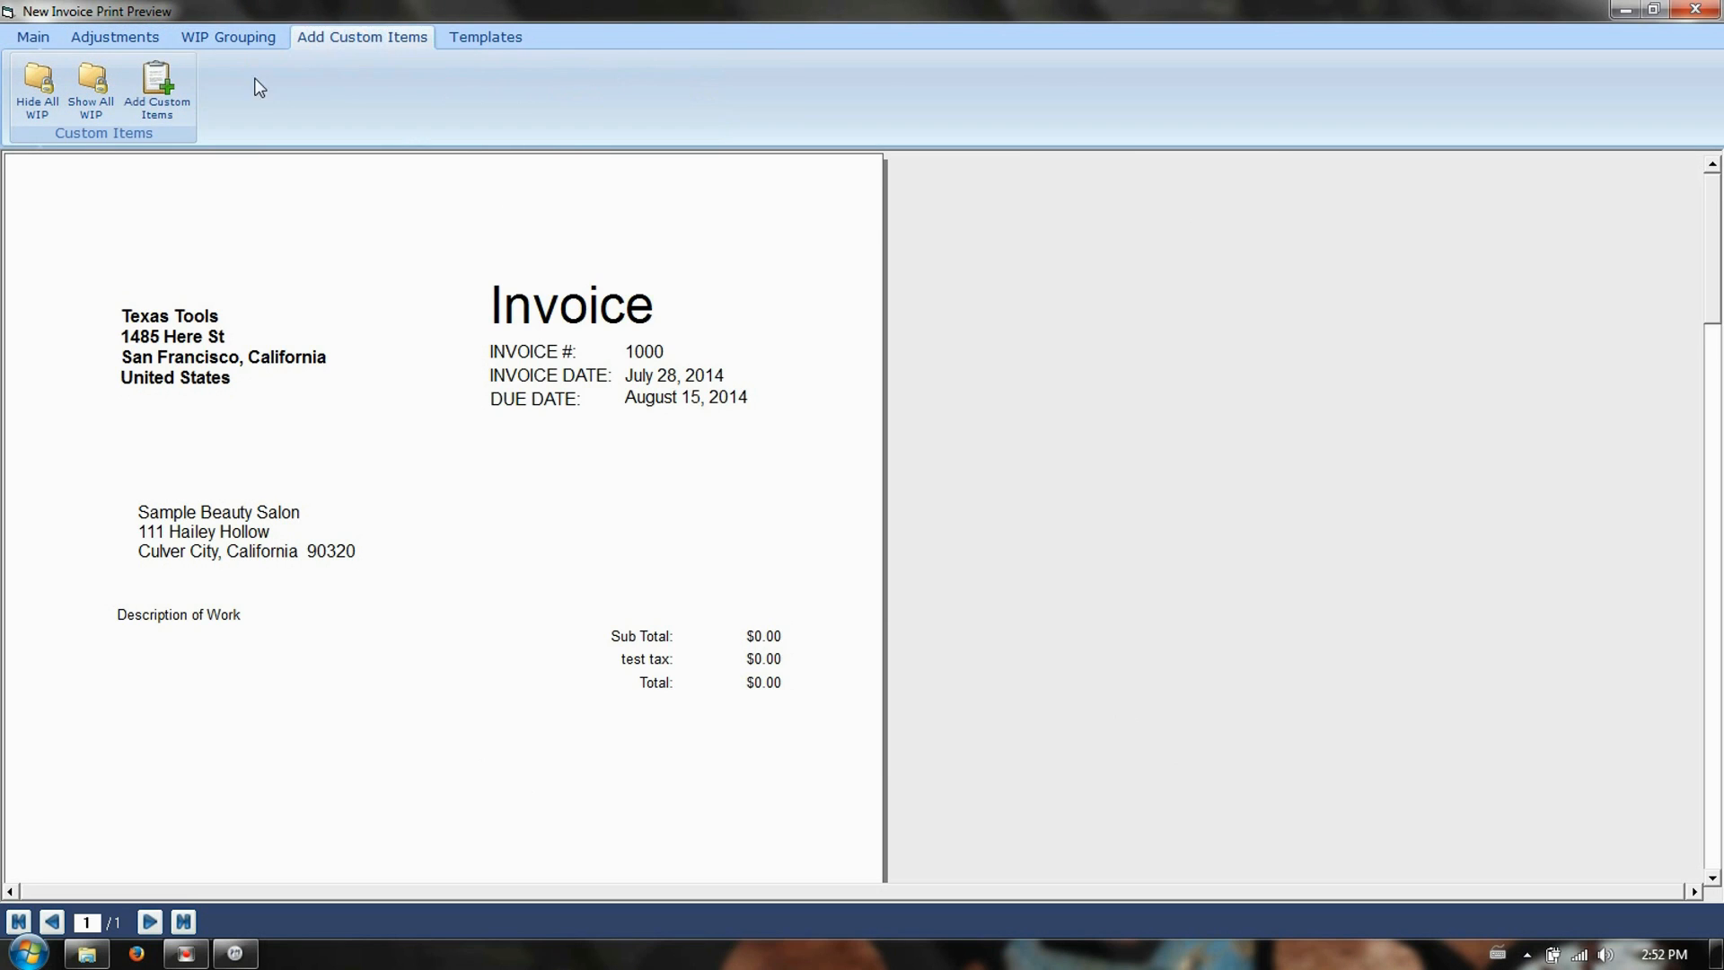
click(157, 85)
click(1167, 719)
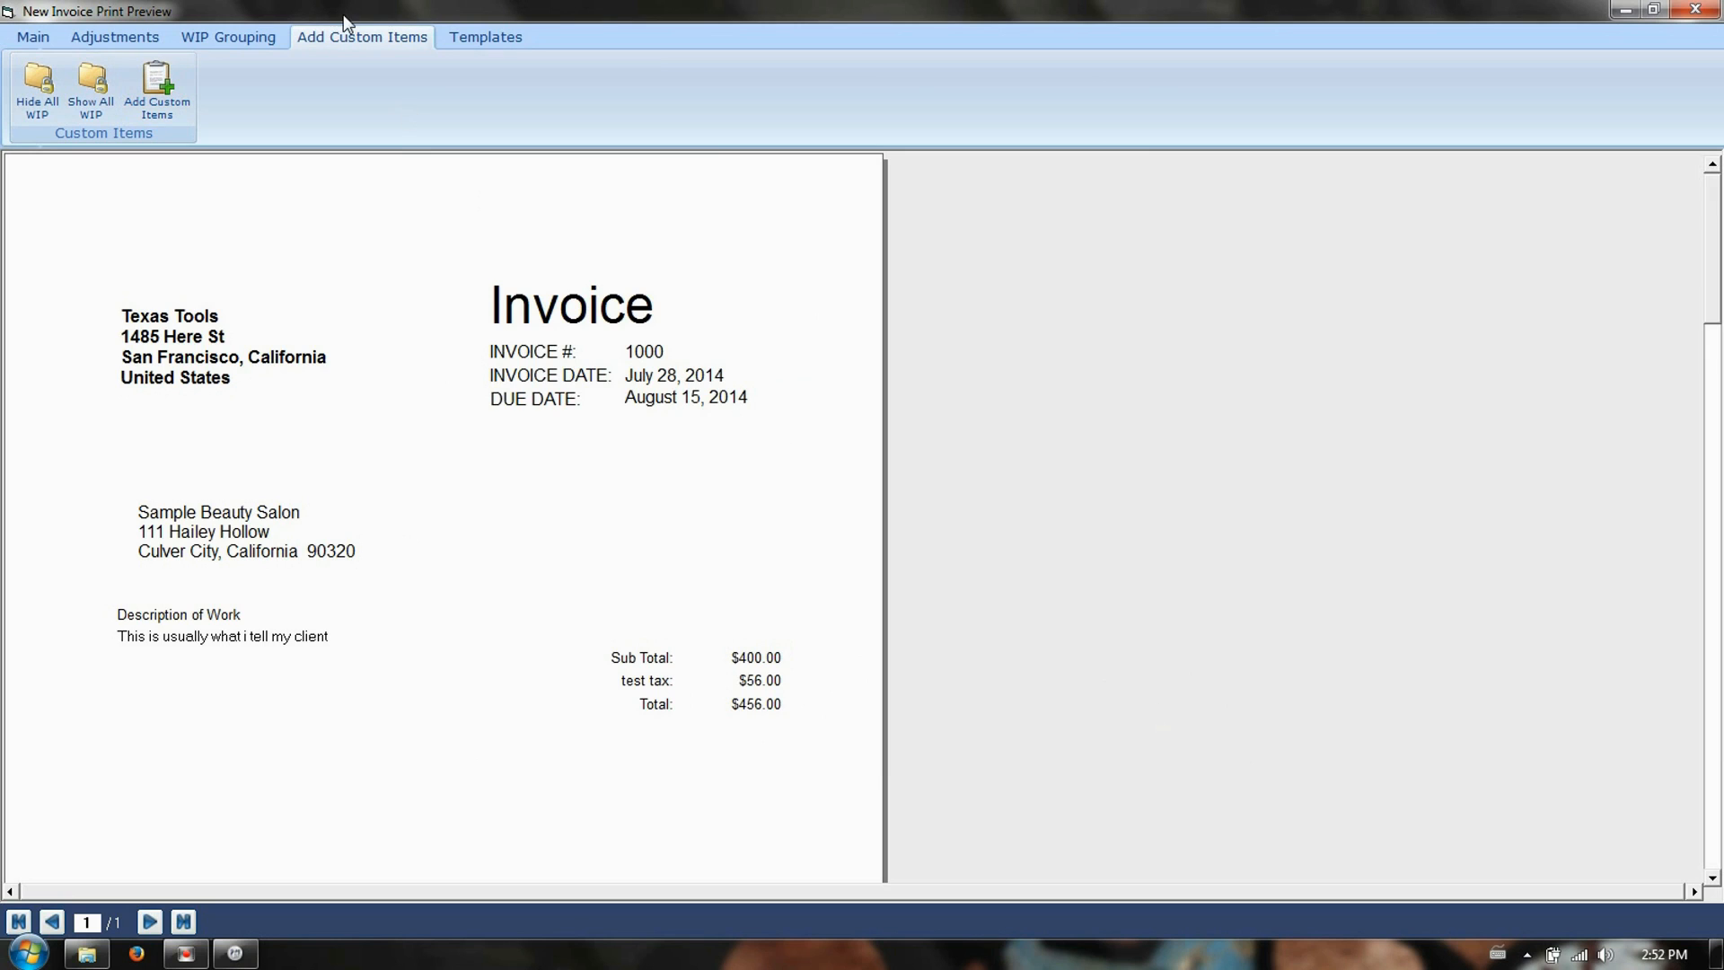
- Post the new invoice
click(36, 37)
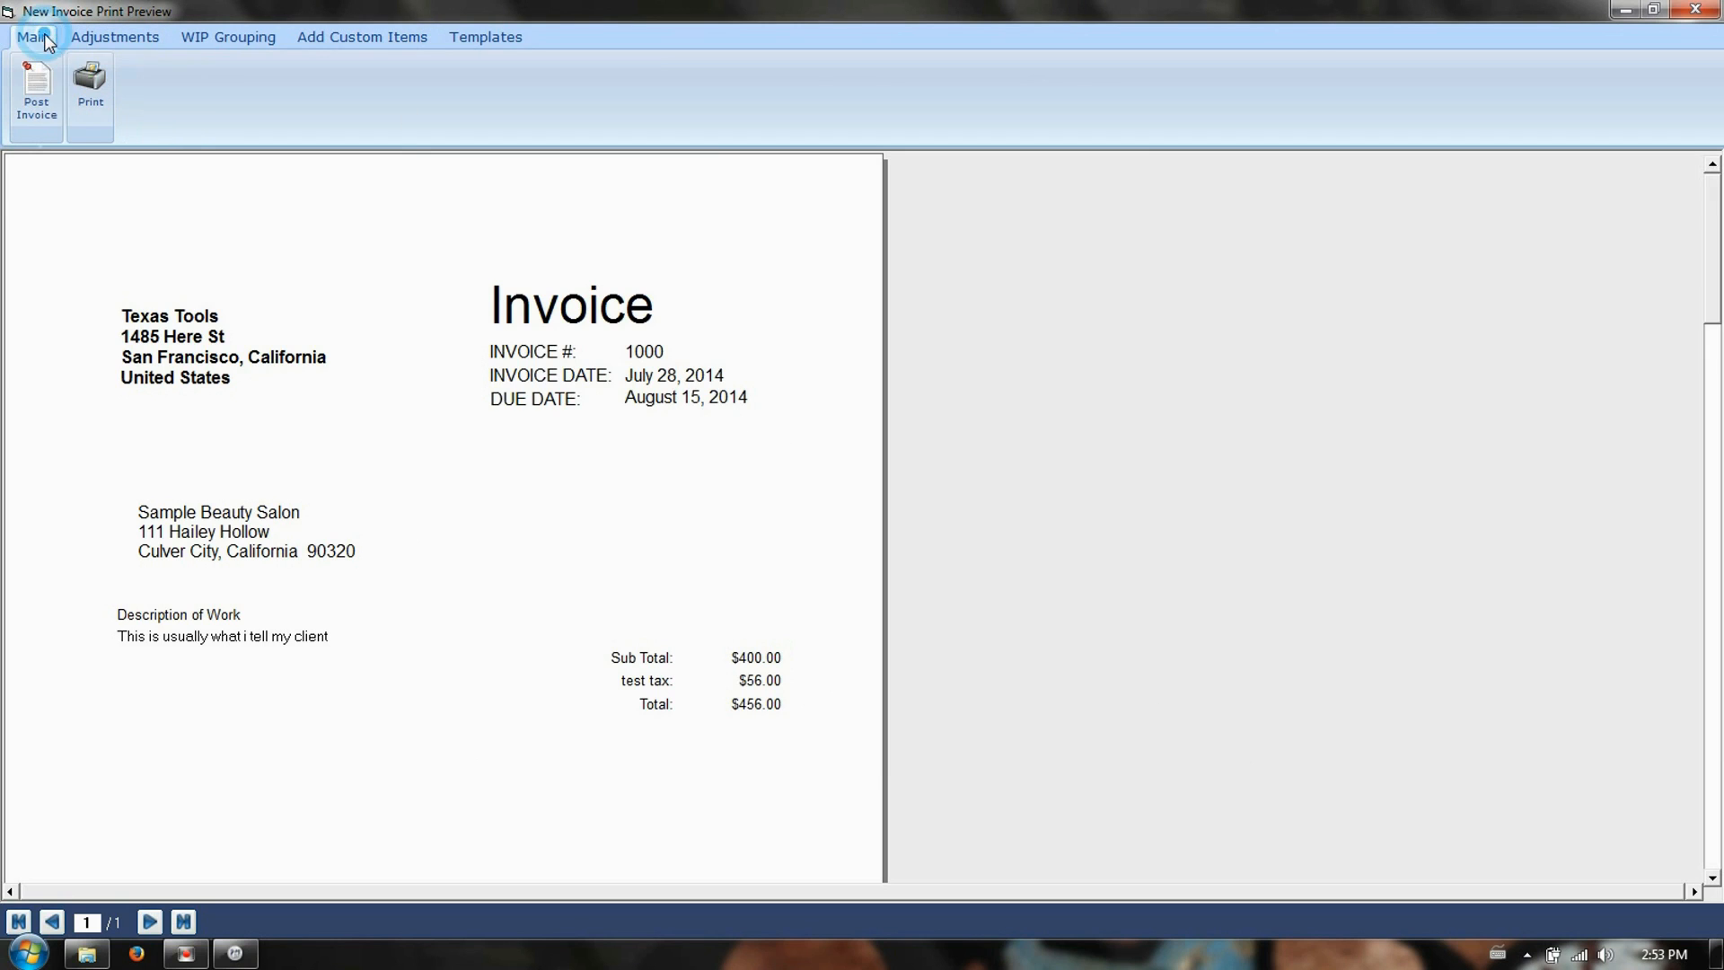
click(36, 88)
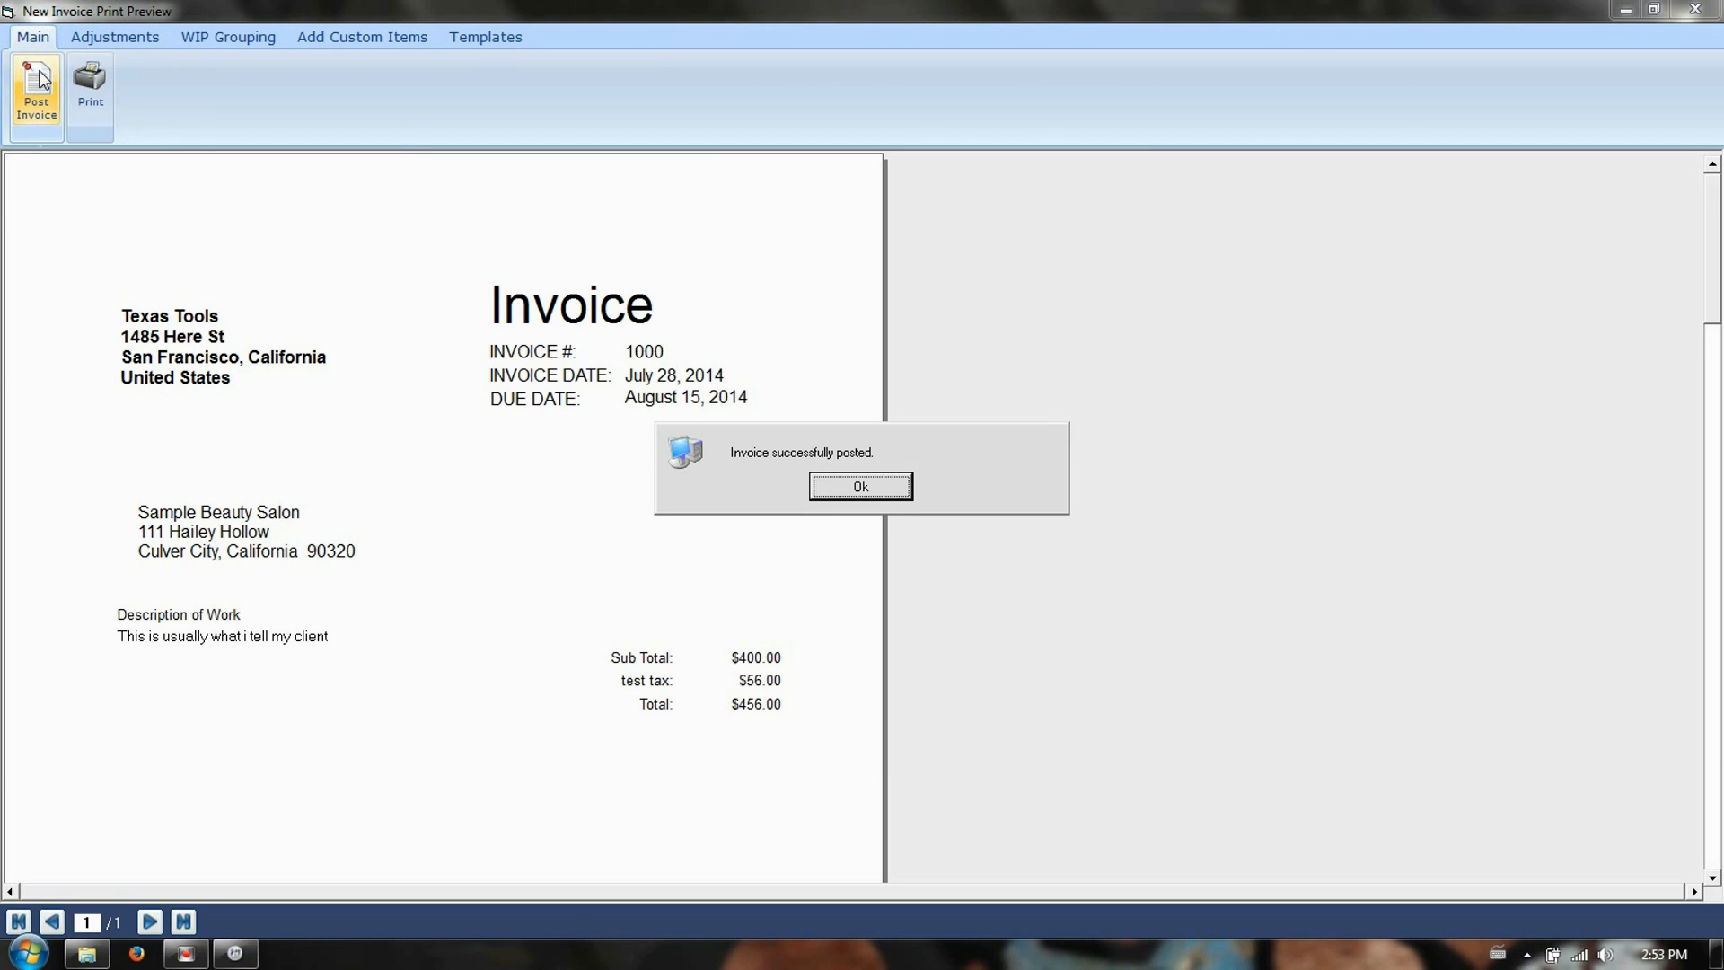
click(875, 491)
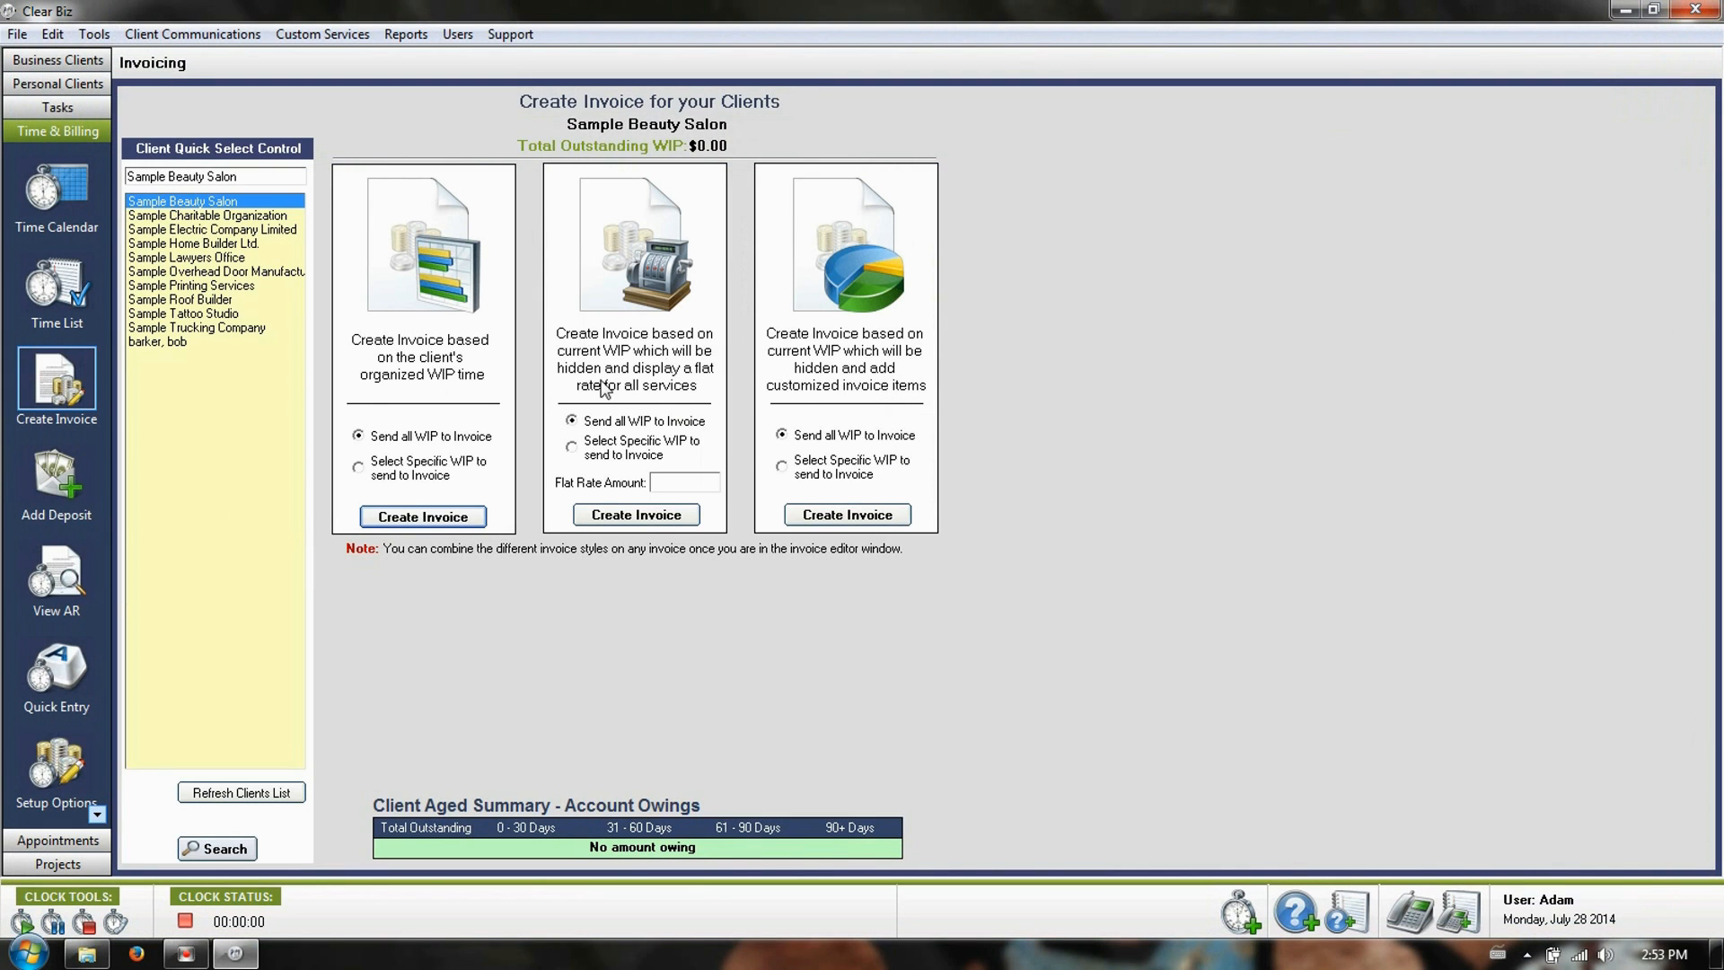
- View the accounts receivable list and examine the amount and payment columns of the posted invoice
click(63, 593)
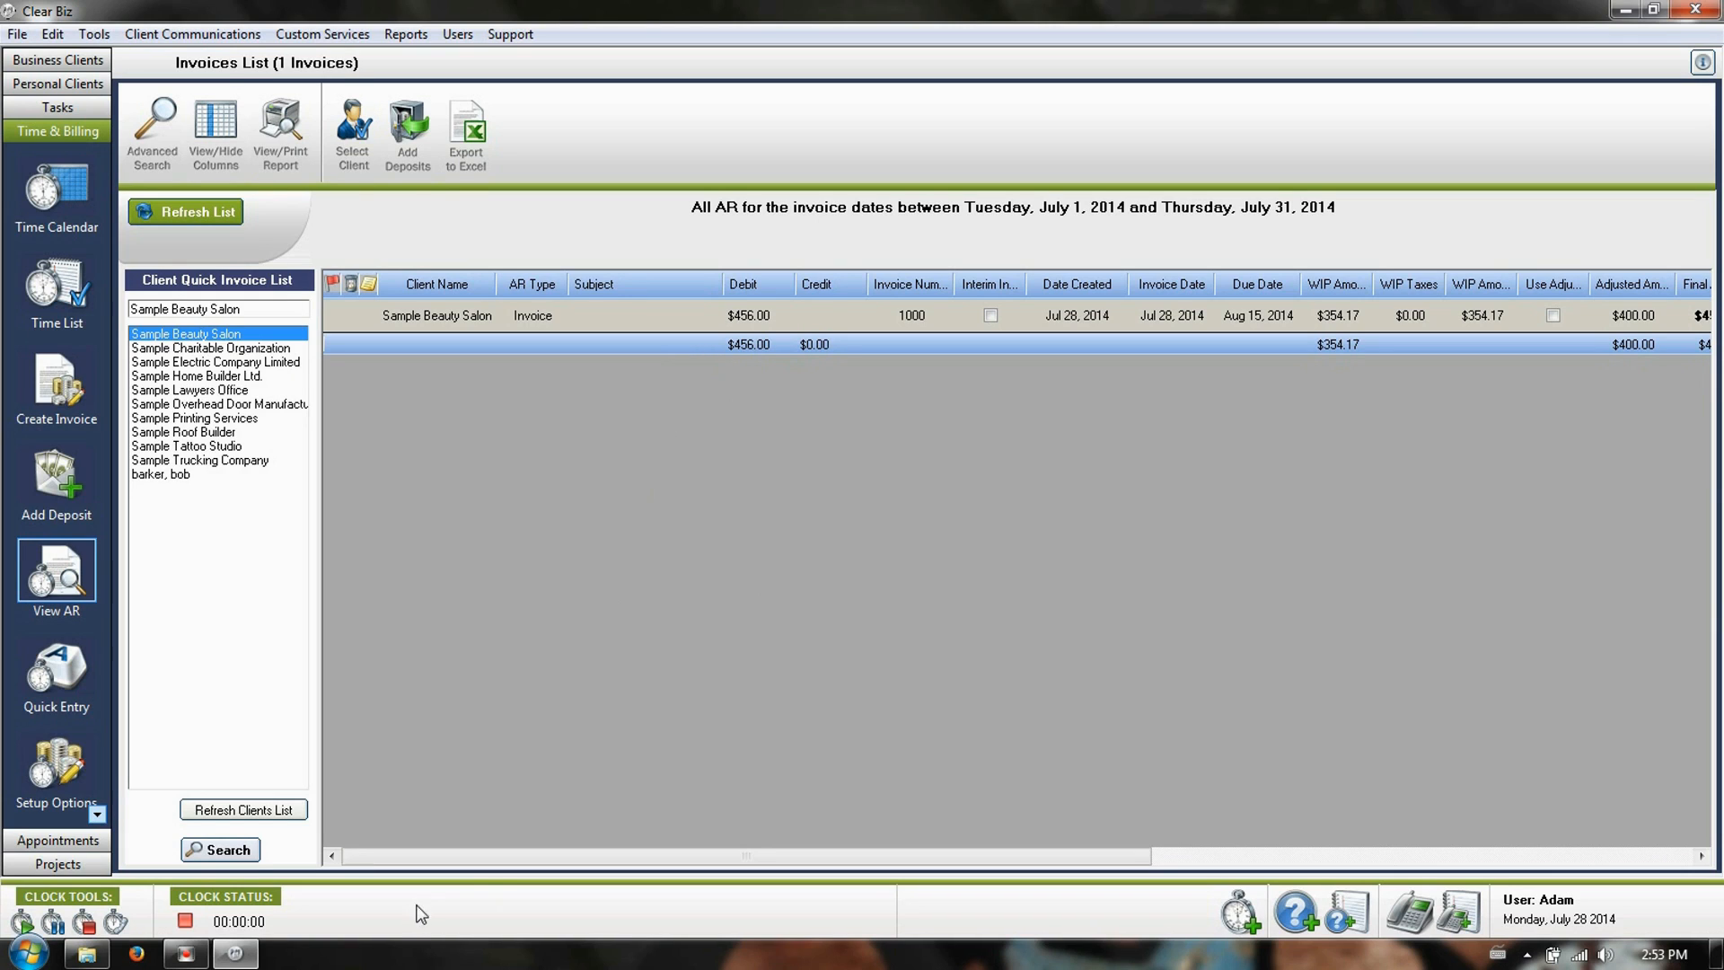
drag(489, 858, 860, 887)
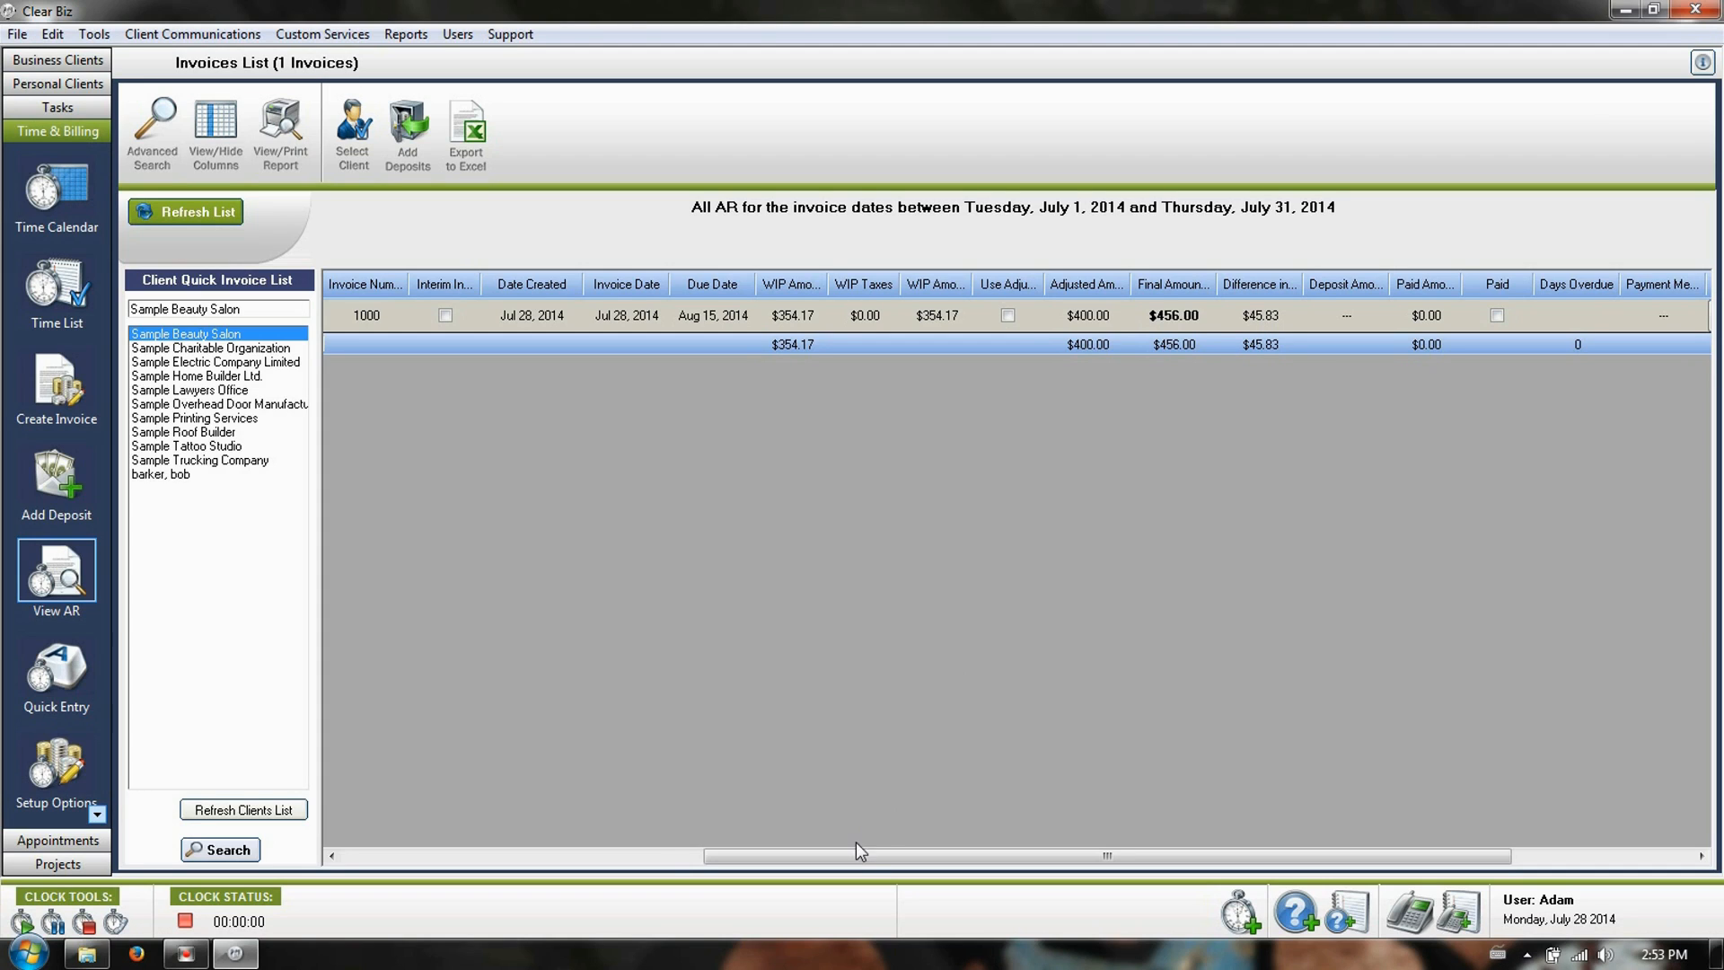
drag(855, 852, 990, 809)
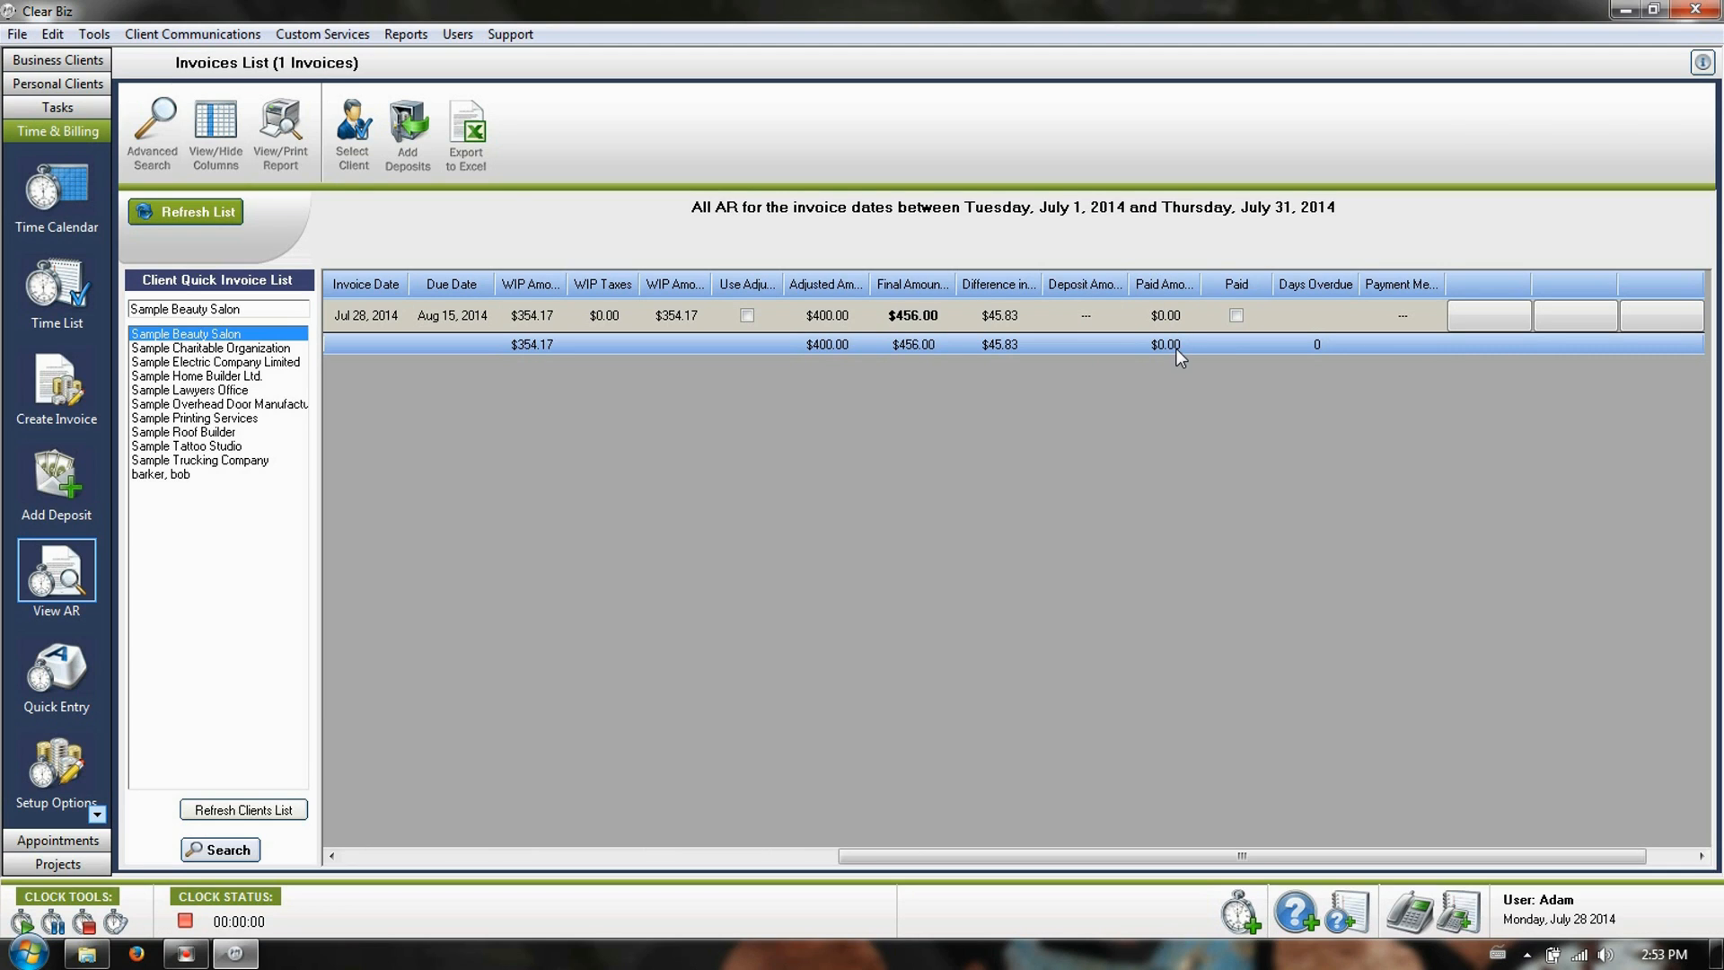
click(83, 508)
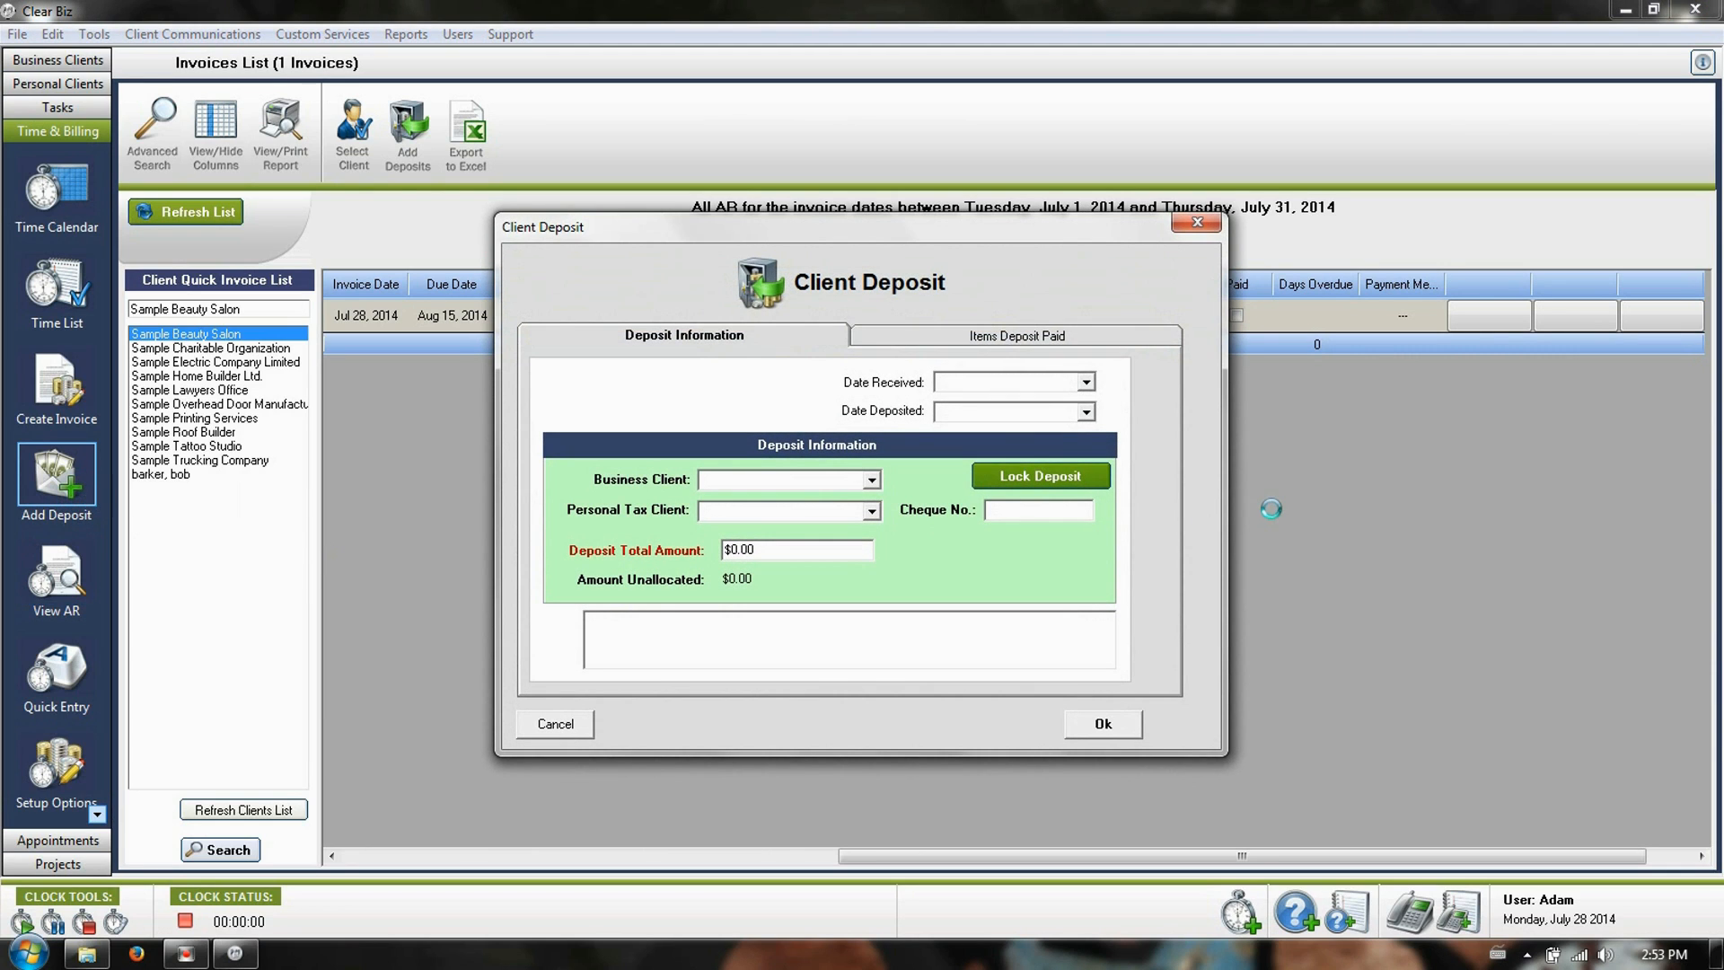
click(860, 479)
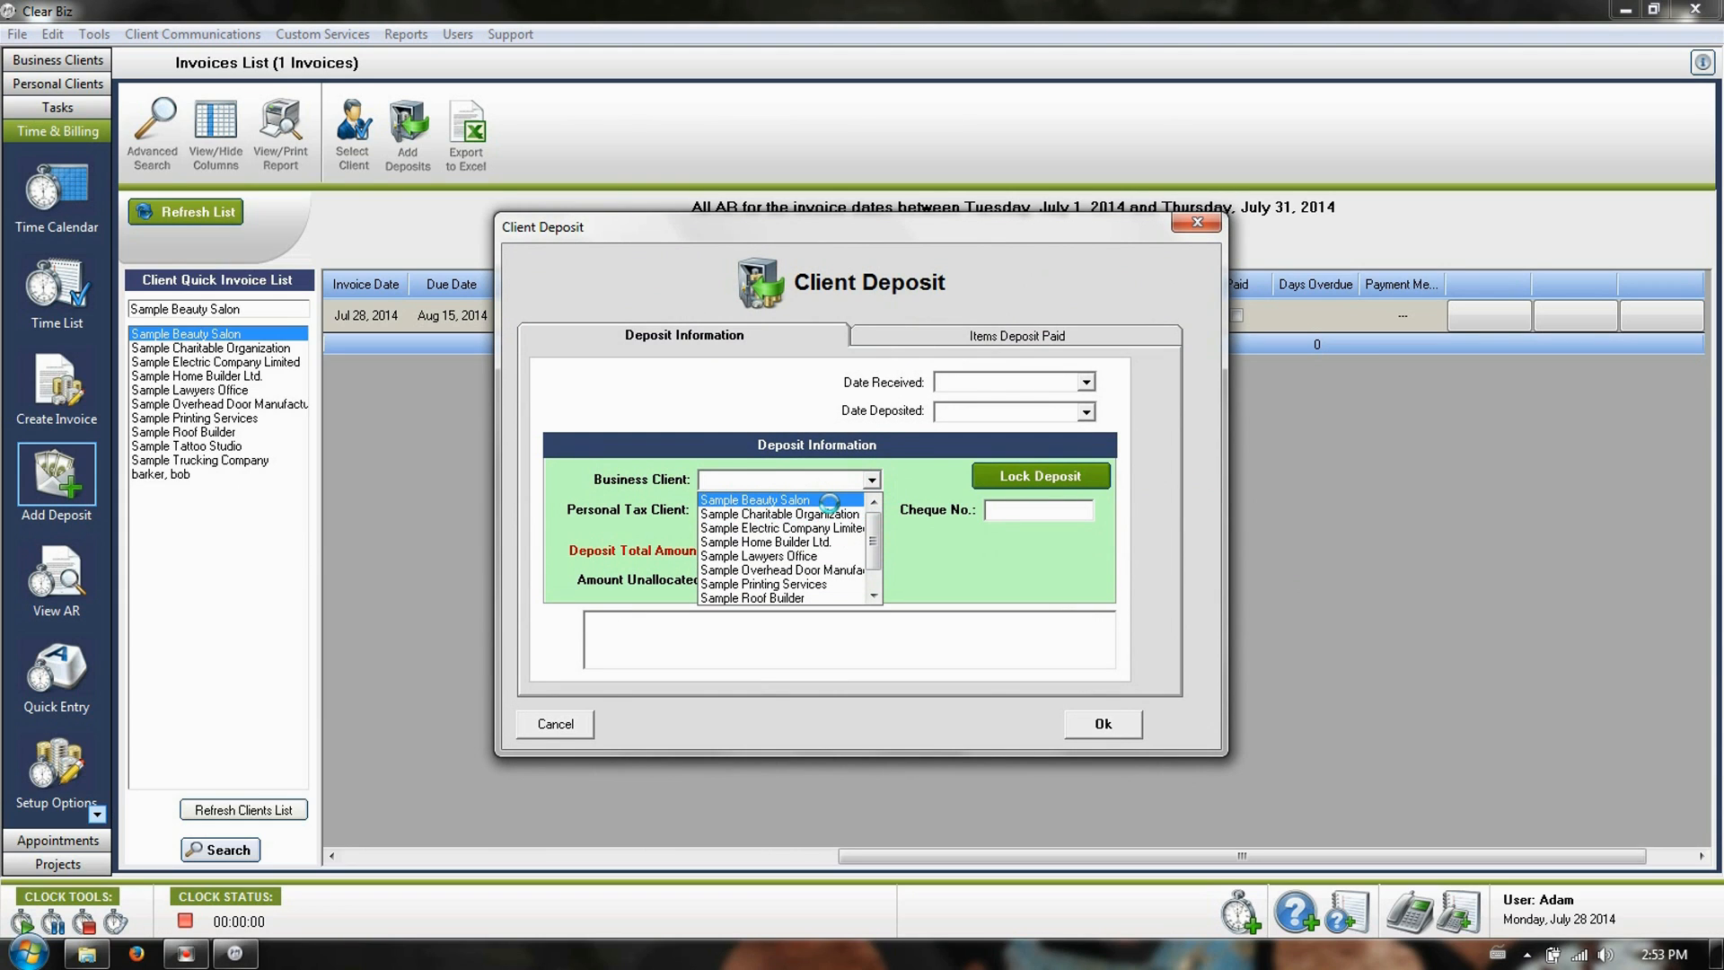
click(555, 723)
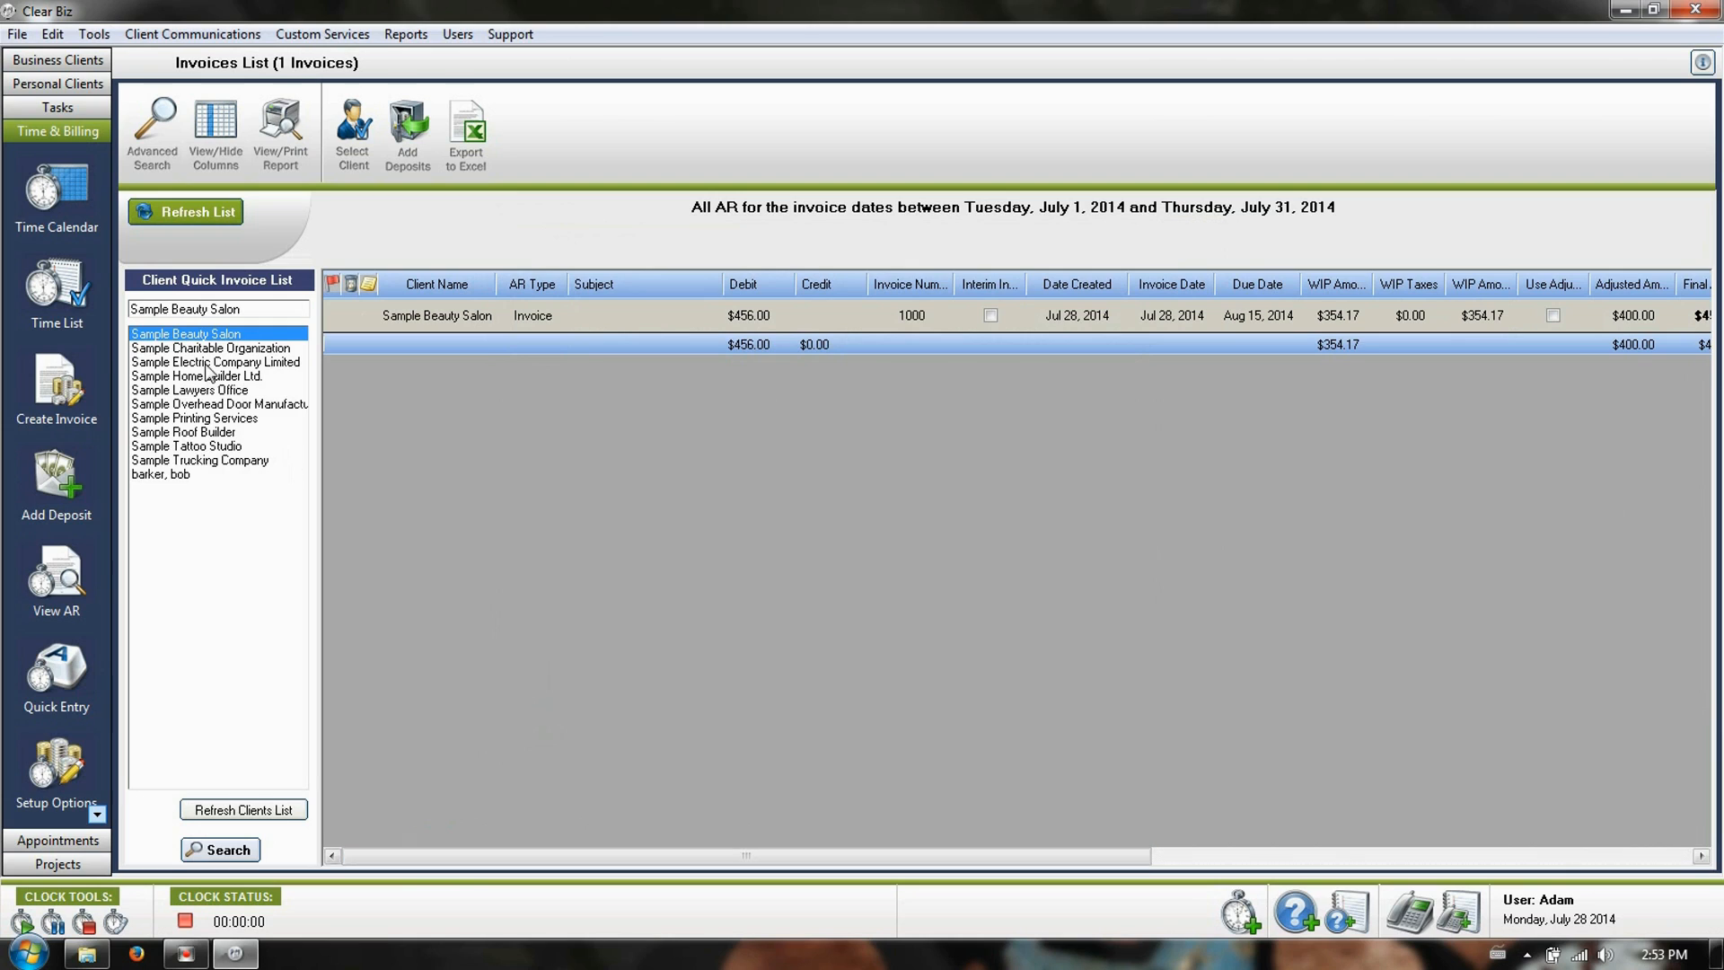
- Start a new client deposit for the business client Sample Beauty Salon
click(56, 476)
click(866, 480)
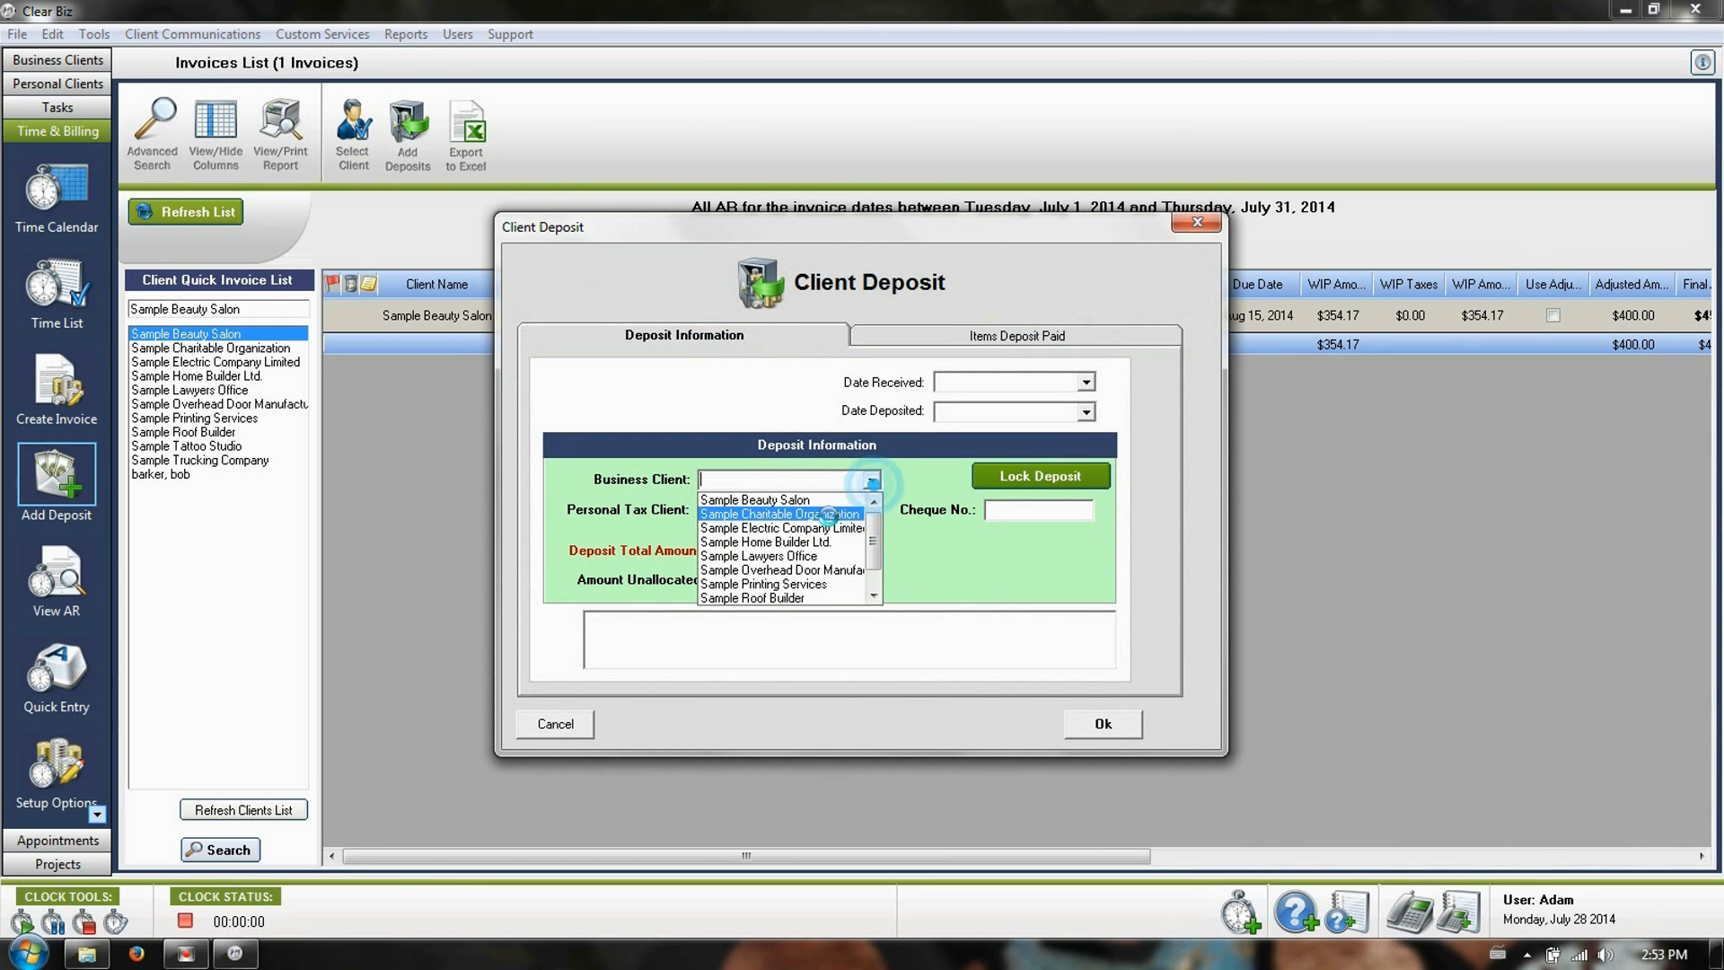
click(816, 507)
click(867, 480)
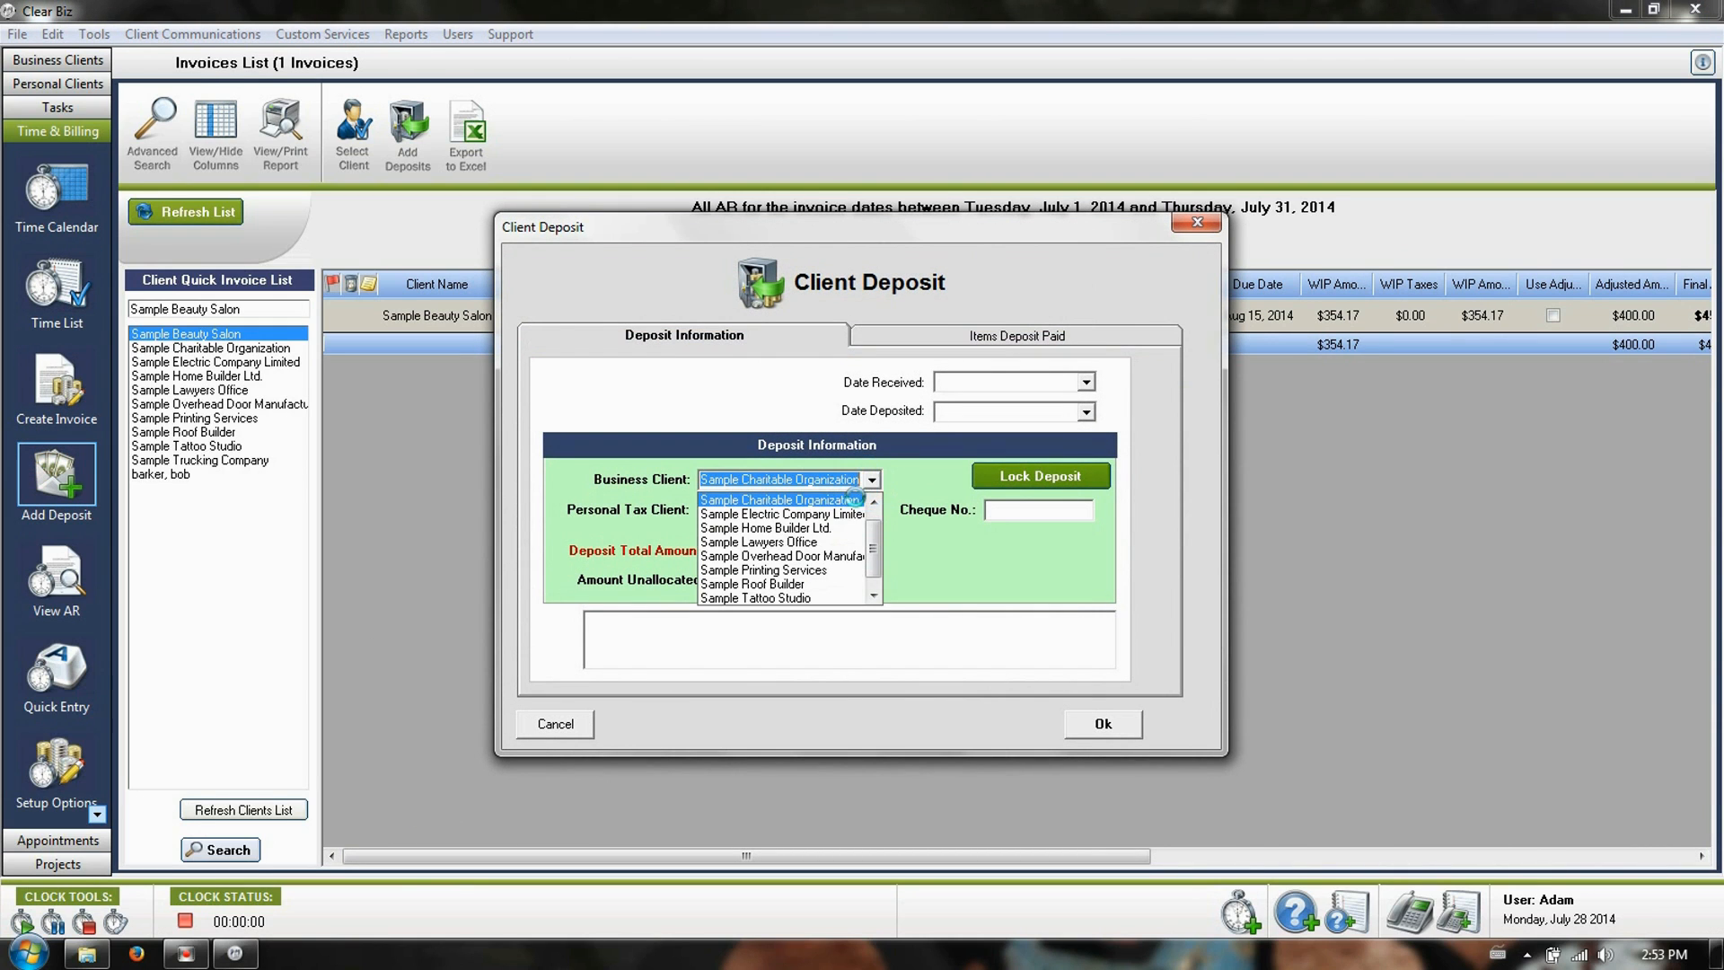
scroll(839, 498, up, 1)
click(840, 498)
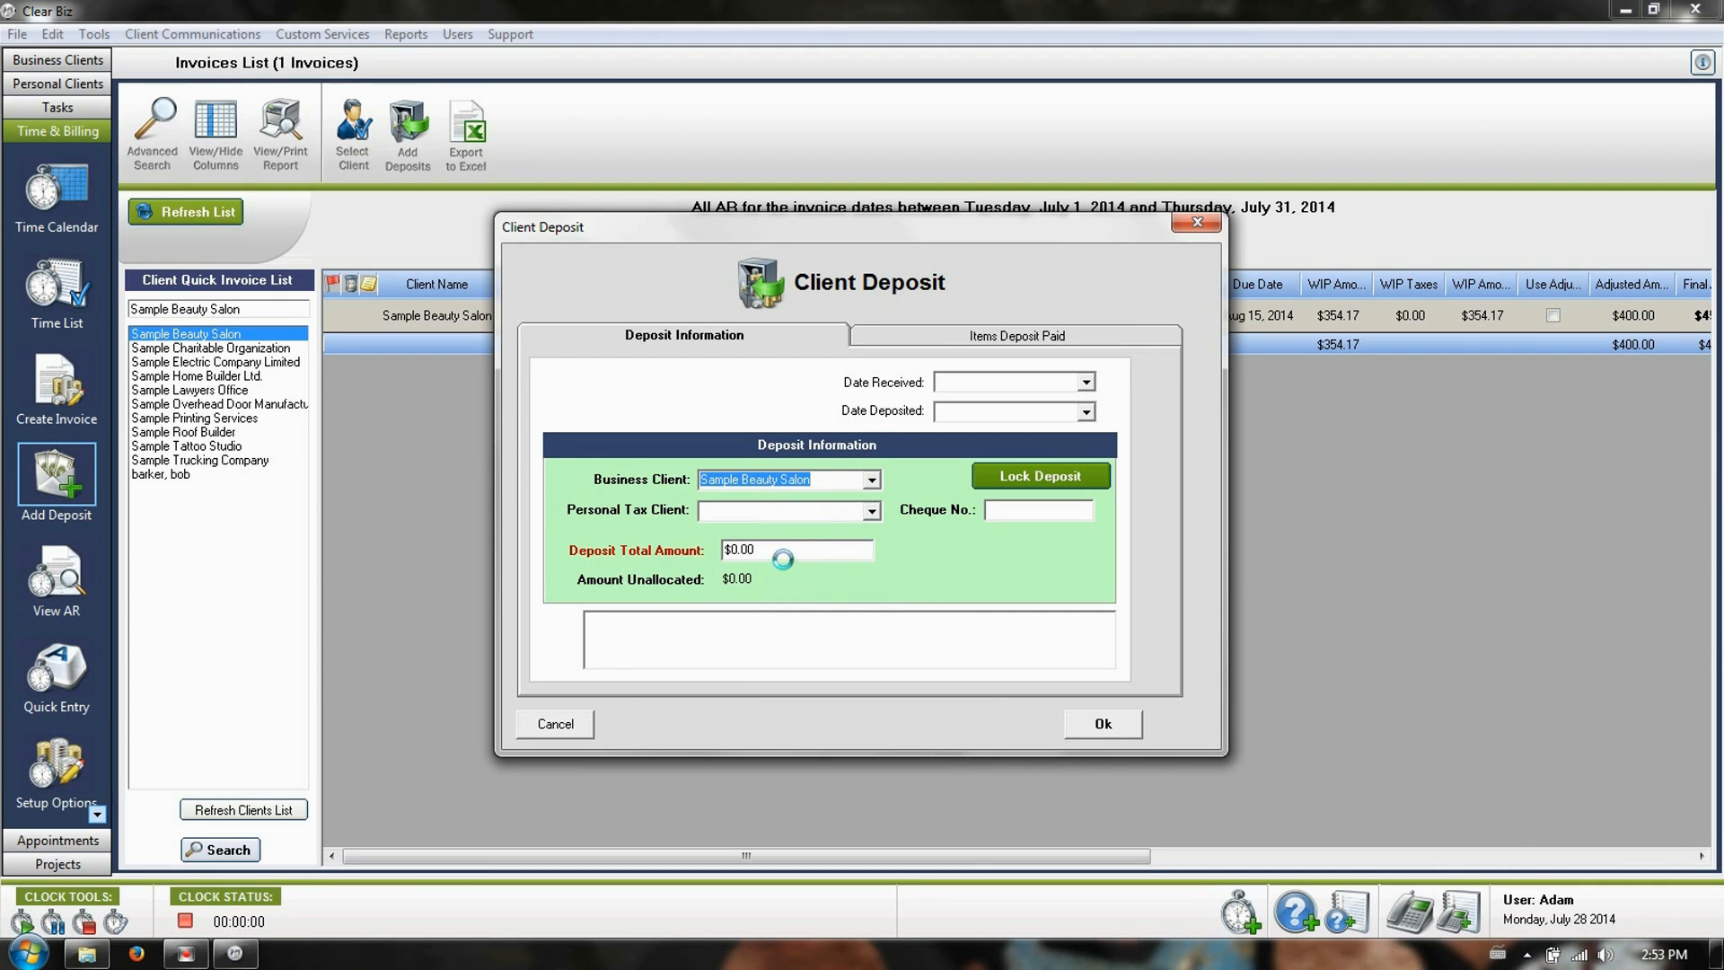
- Set the deposit total amount to $100.00 and the date deposited to July 28, 2014
click(755, 550)
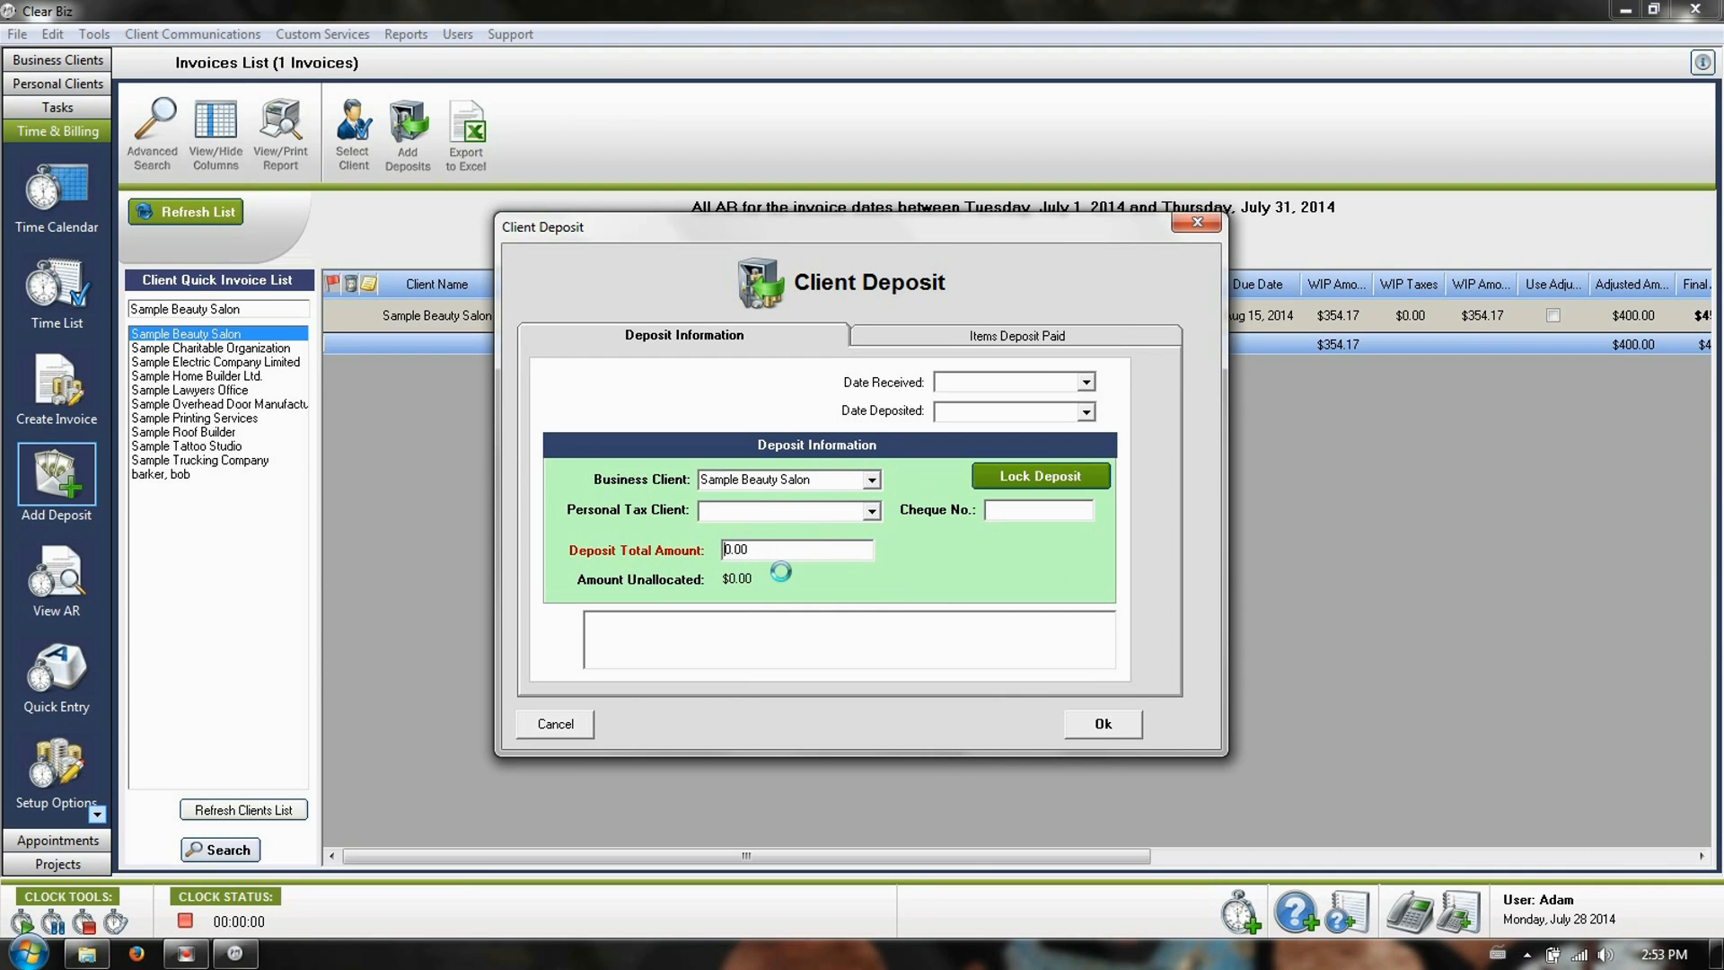
text(10)
click(1094, 414)
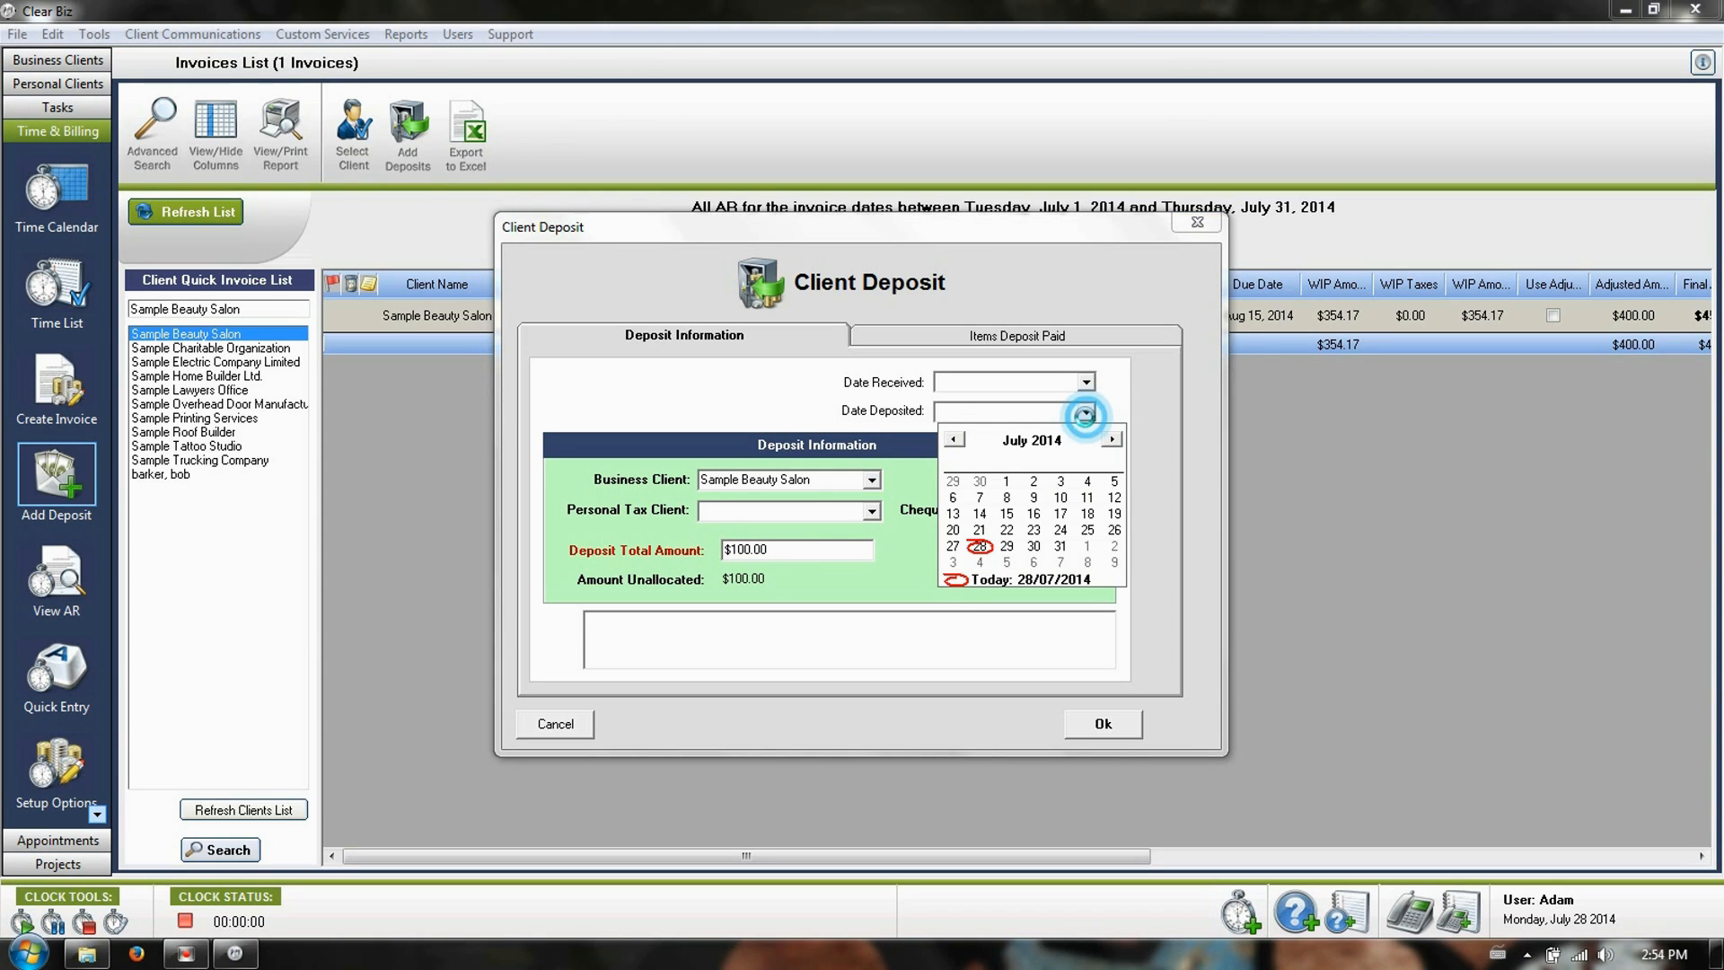
click(971, 548)
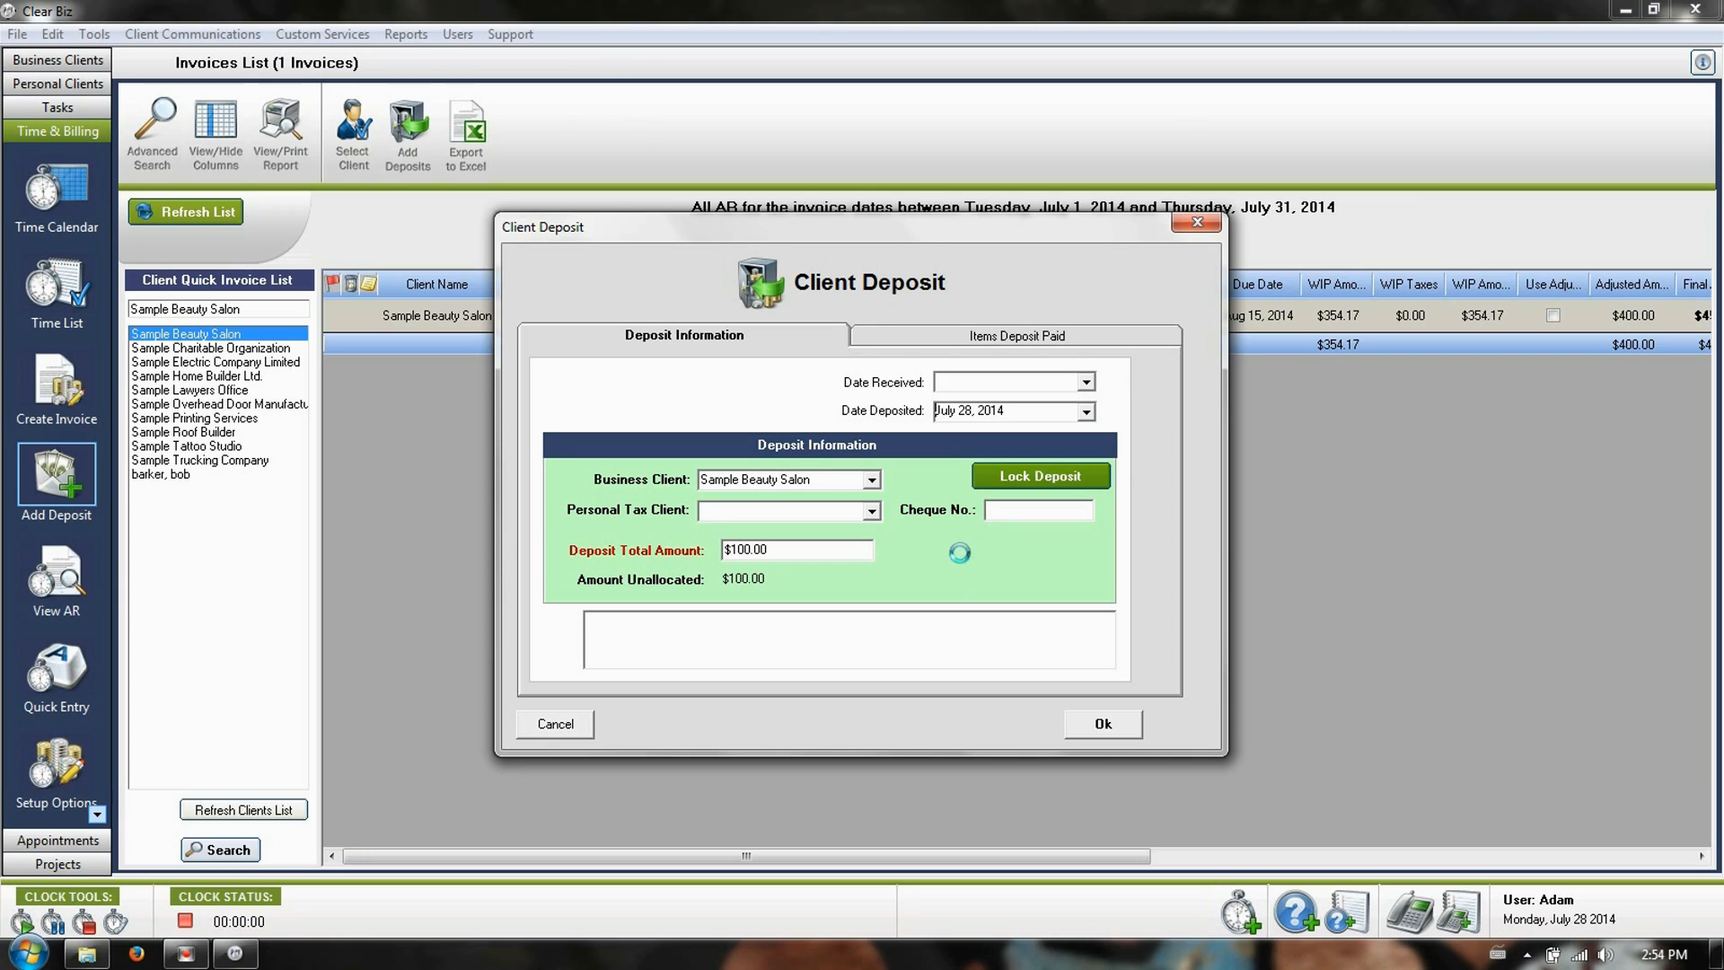
- Add a single deposit allocation line and assign it to the client's posted invoice
click(993, 332)
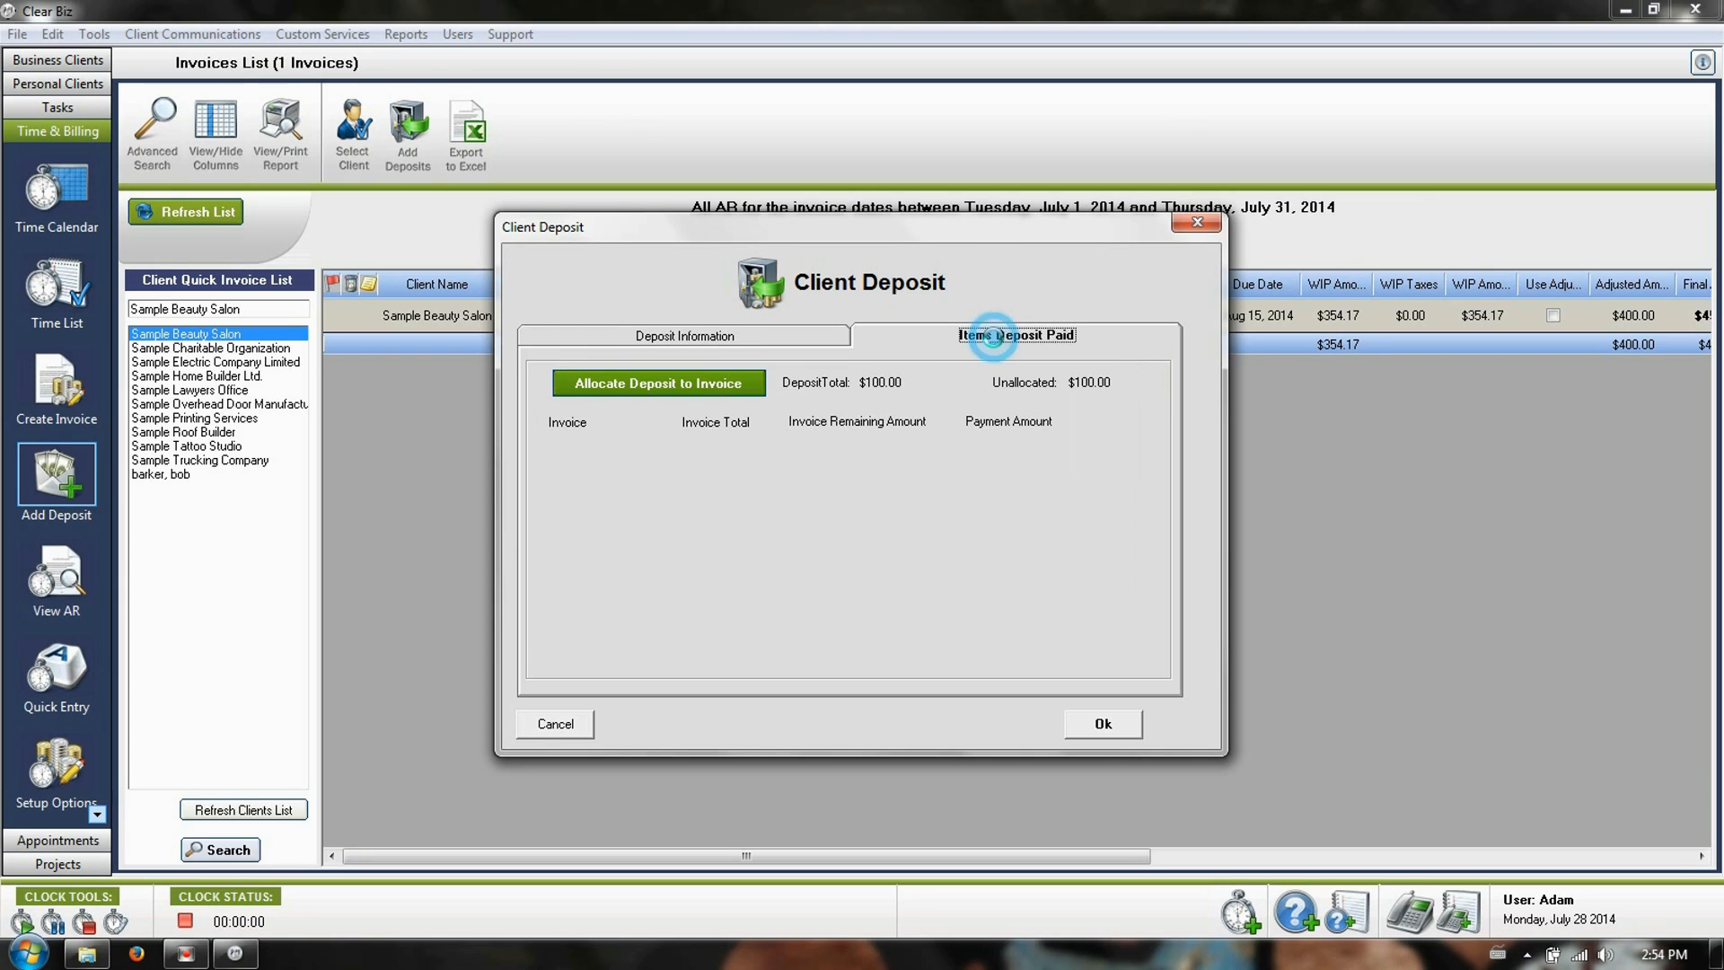
click(724, 386)
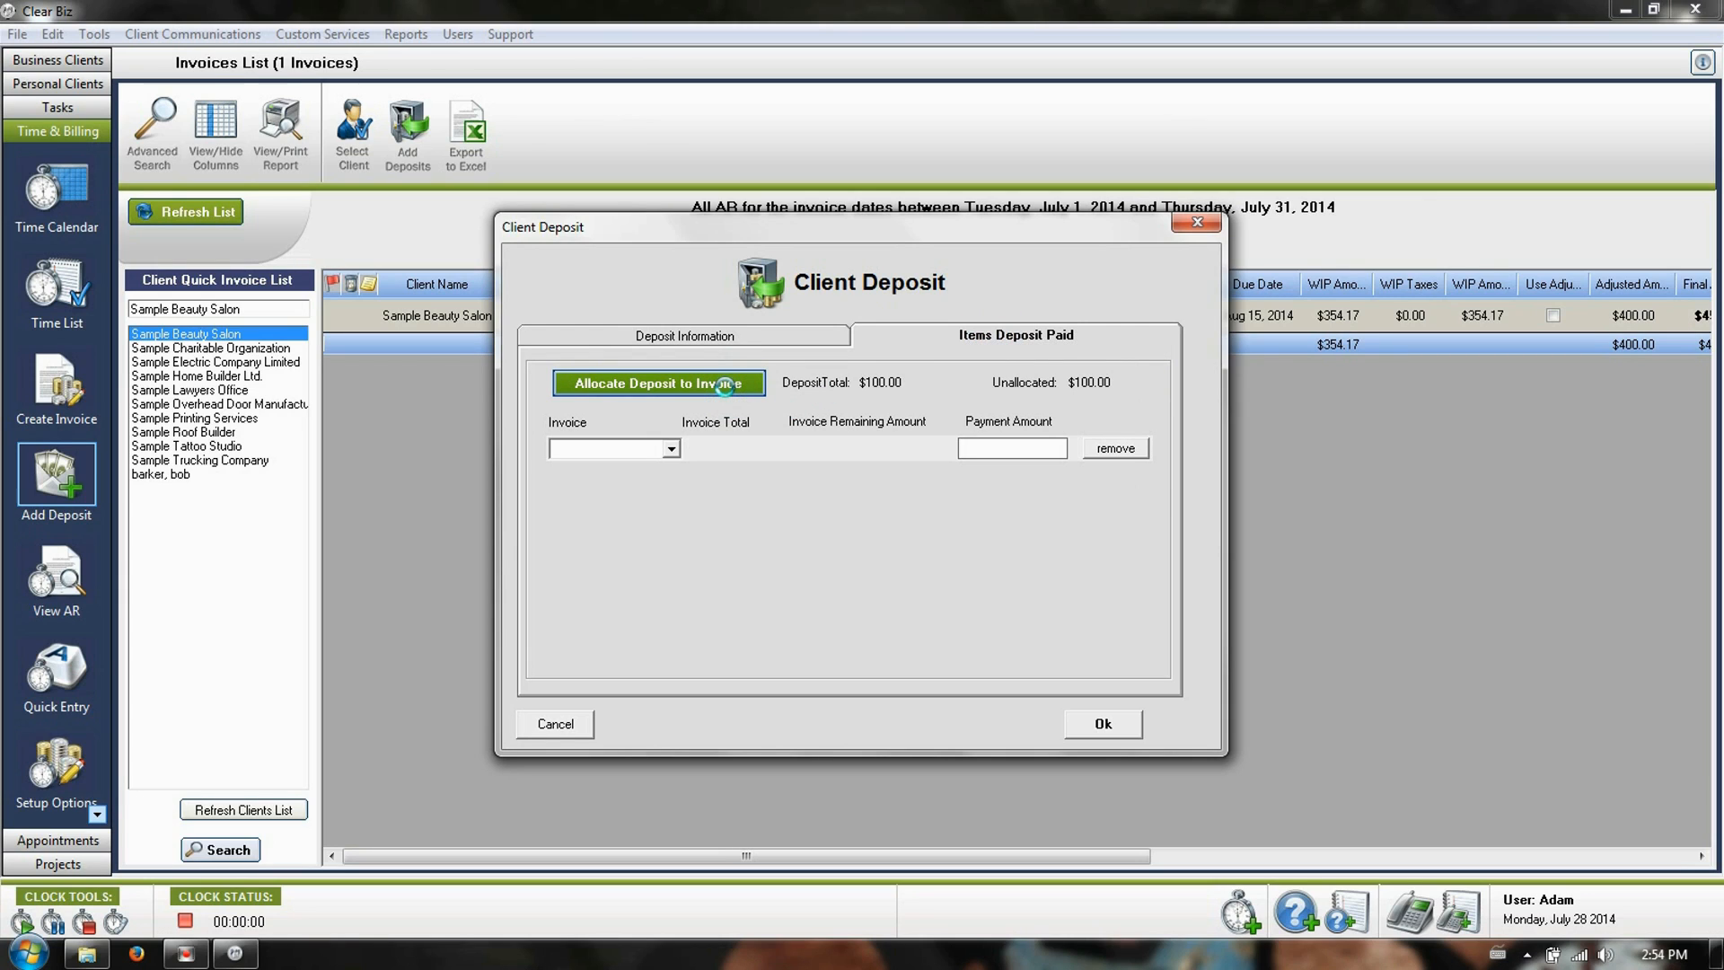
click(723, 386)
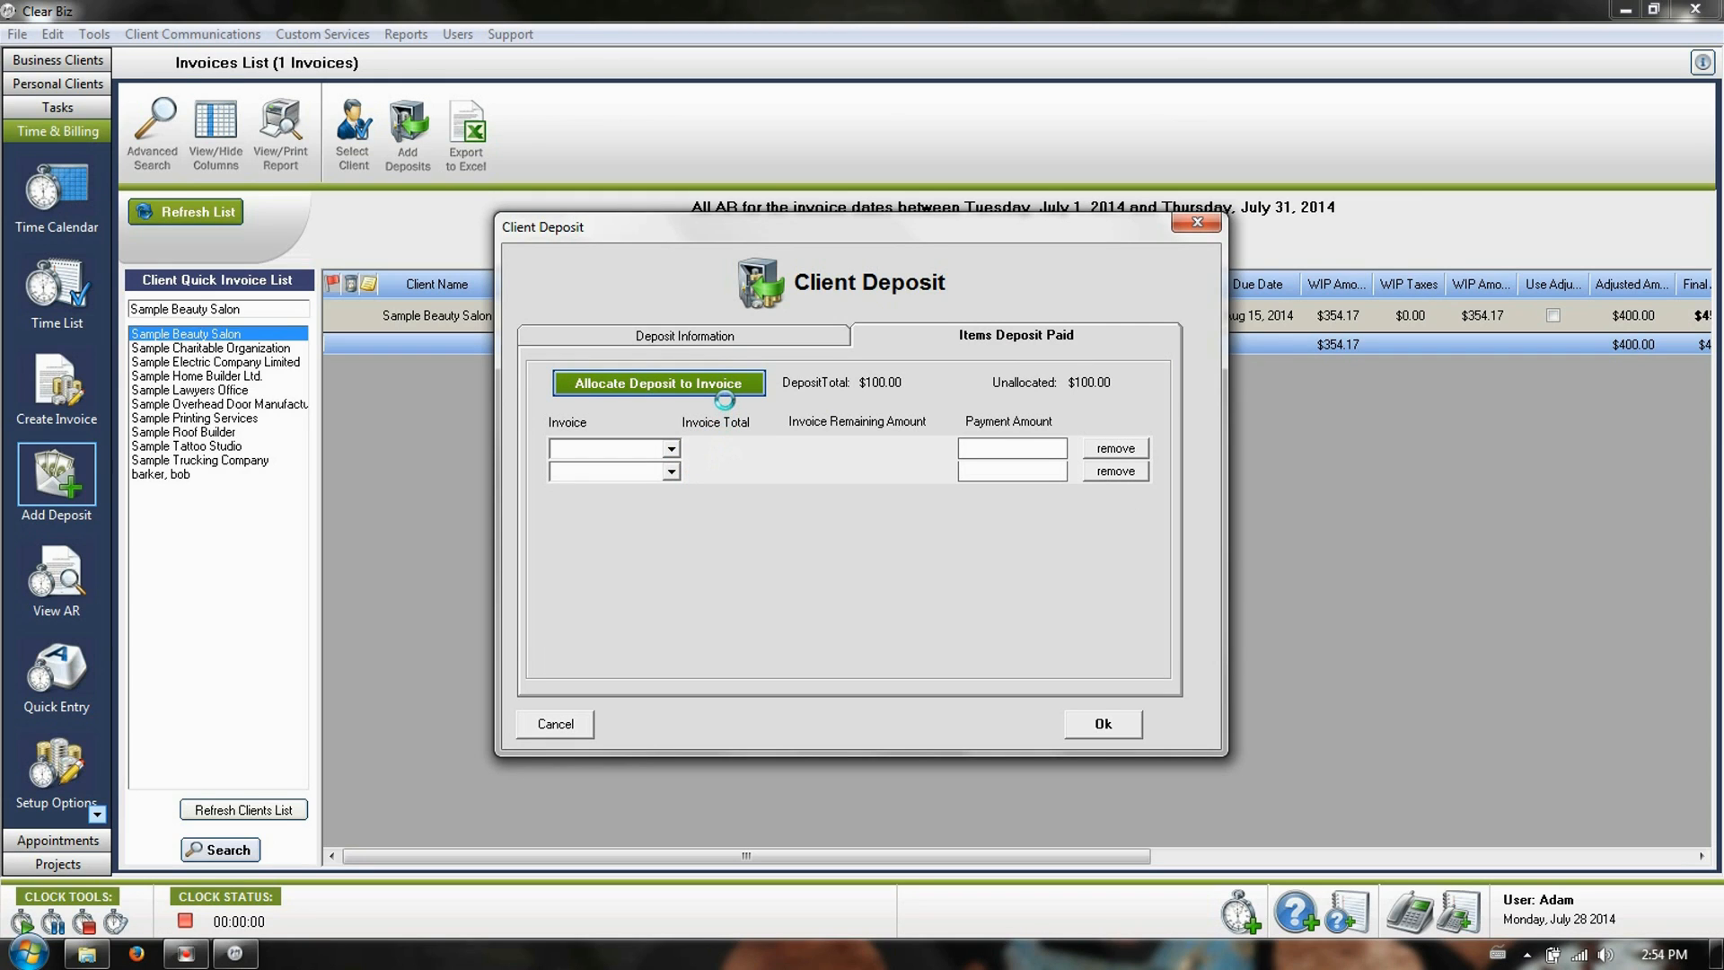
click(1116, 472)
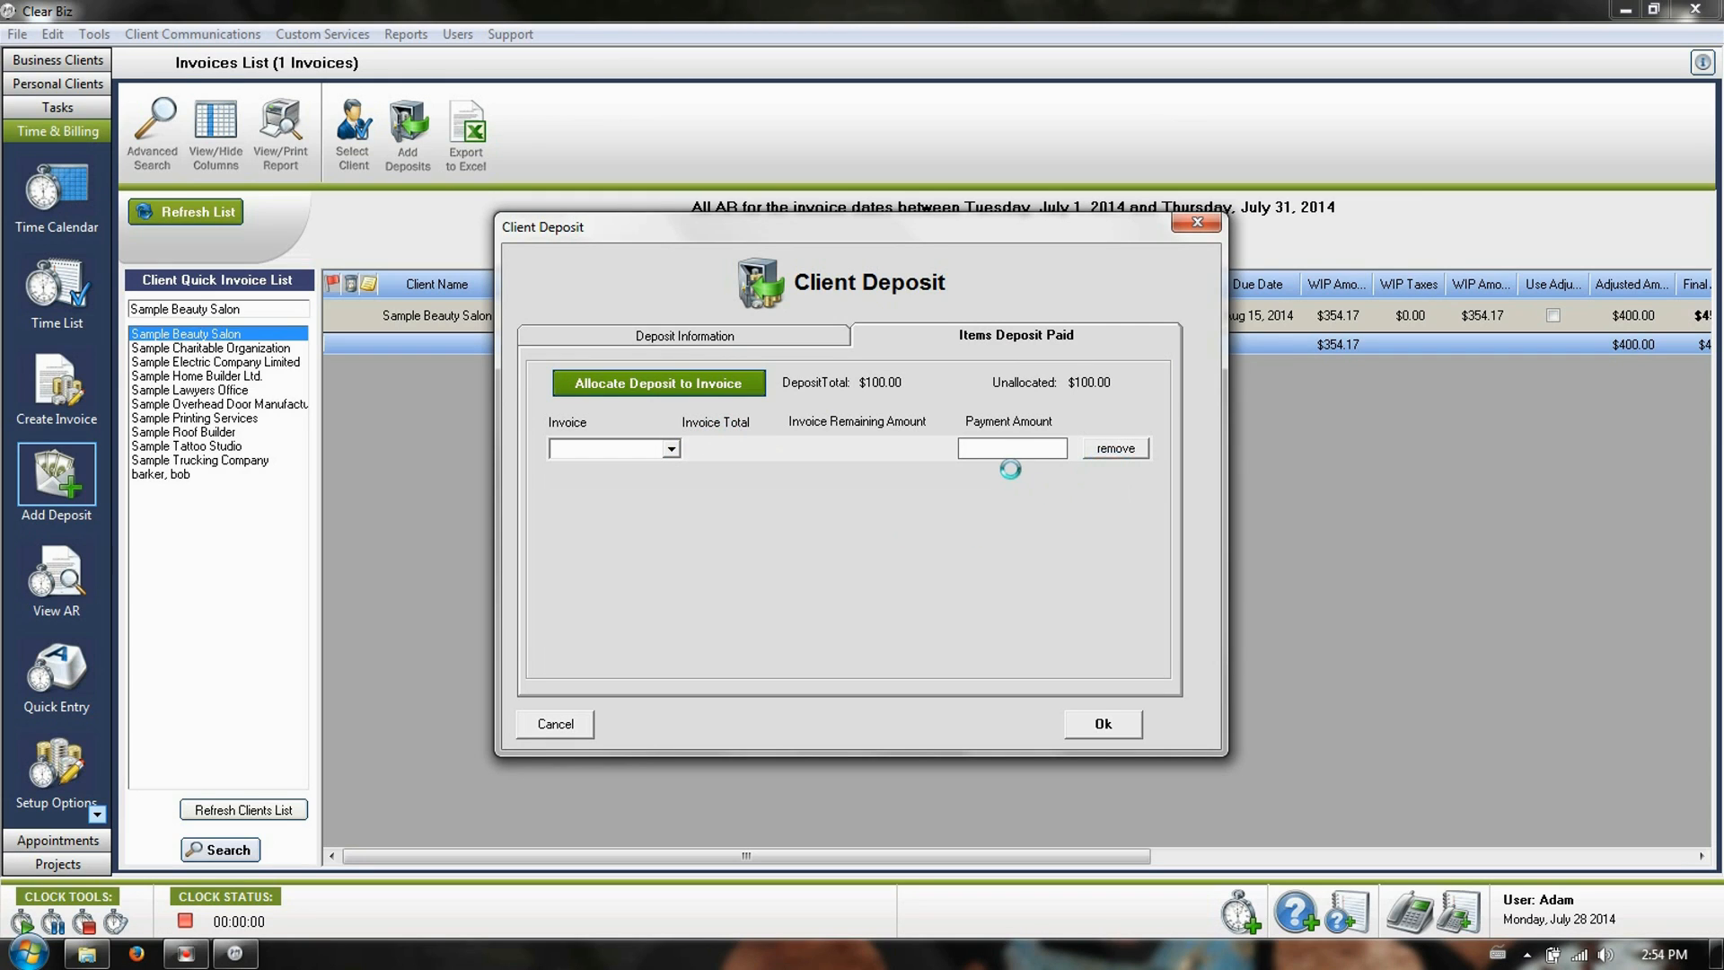
click(671, 448)
click(611, 469)
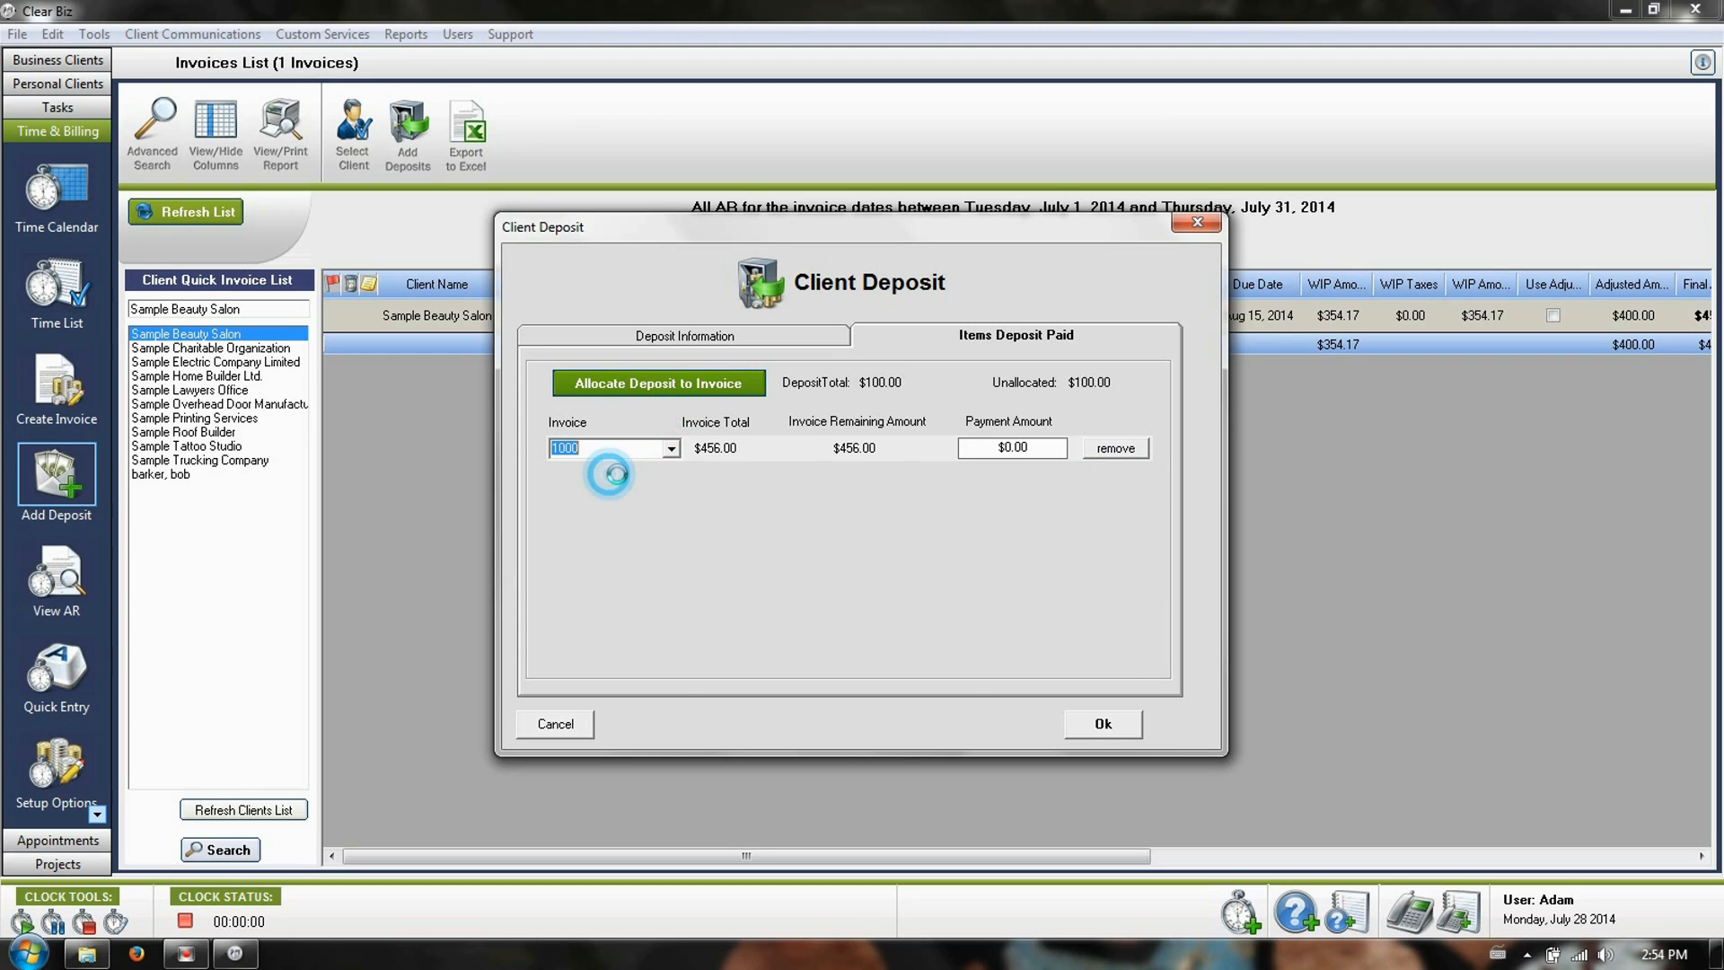
- Set the invoice's payment amount to $100.00, save the deposit and check the paid amount in the AR list
click(1003, 449)
text(1)
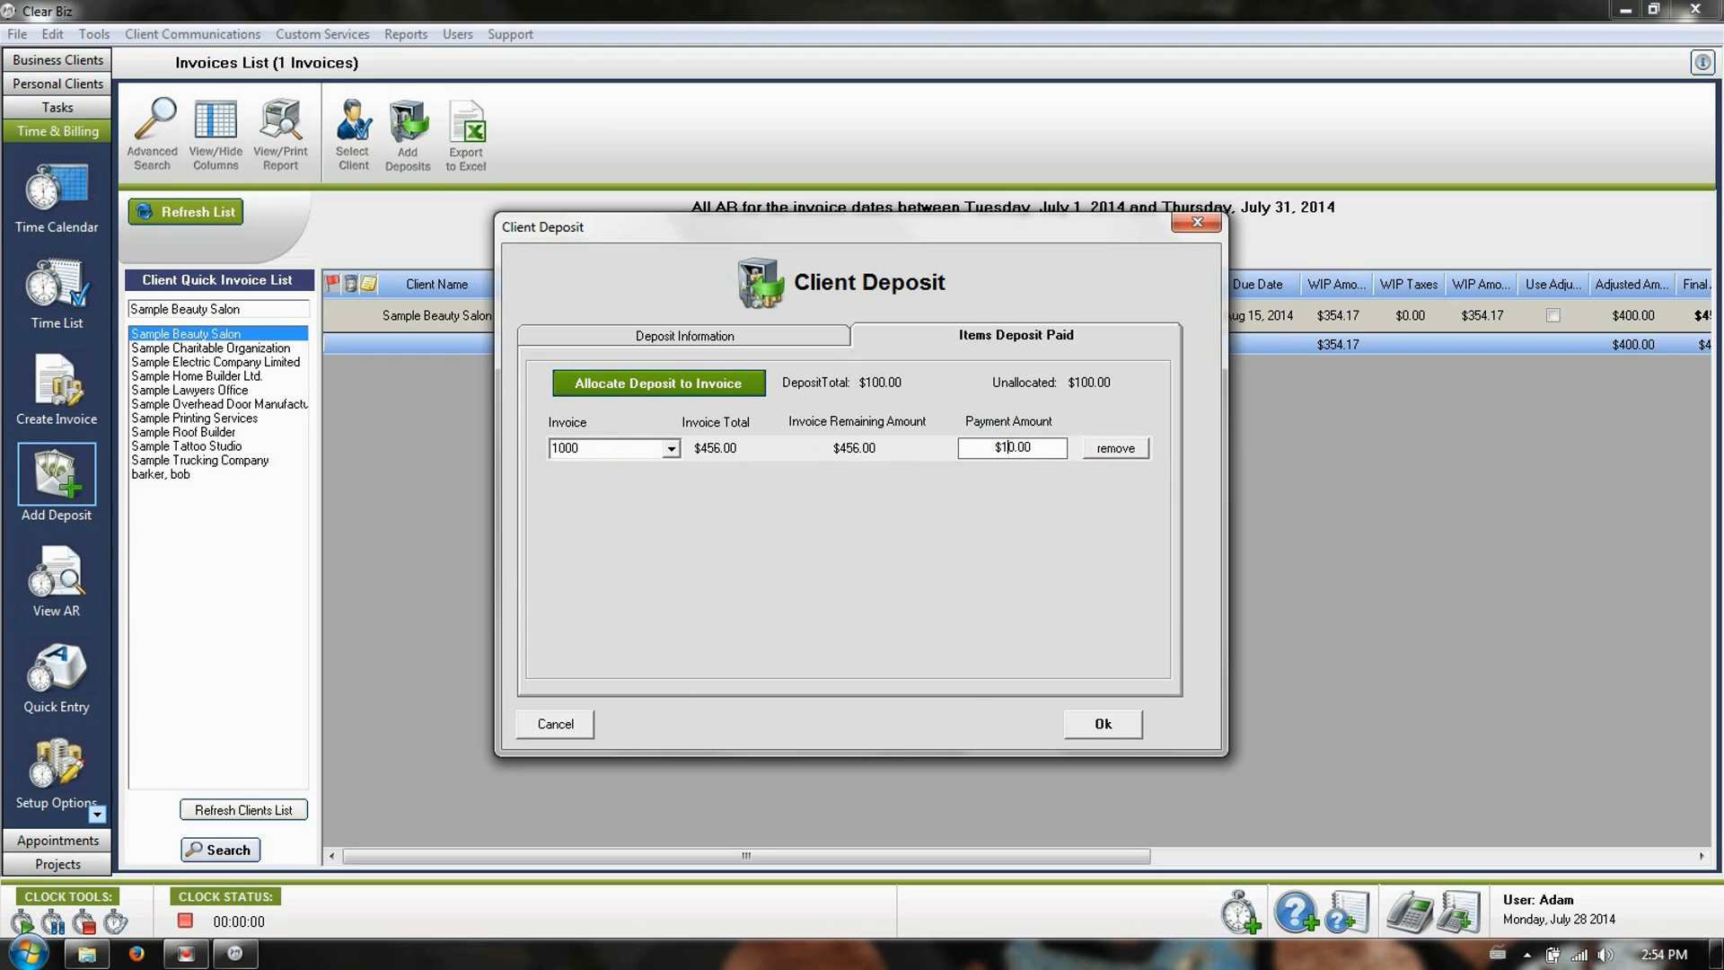
text(0)
click(1089, 726)
drag(837, 856, 1244, 855)
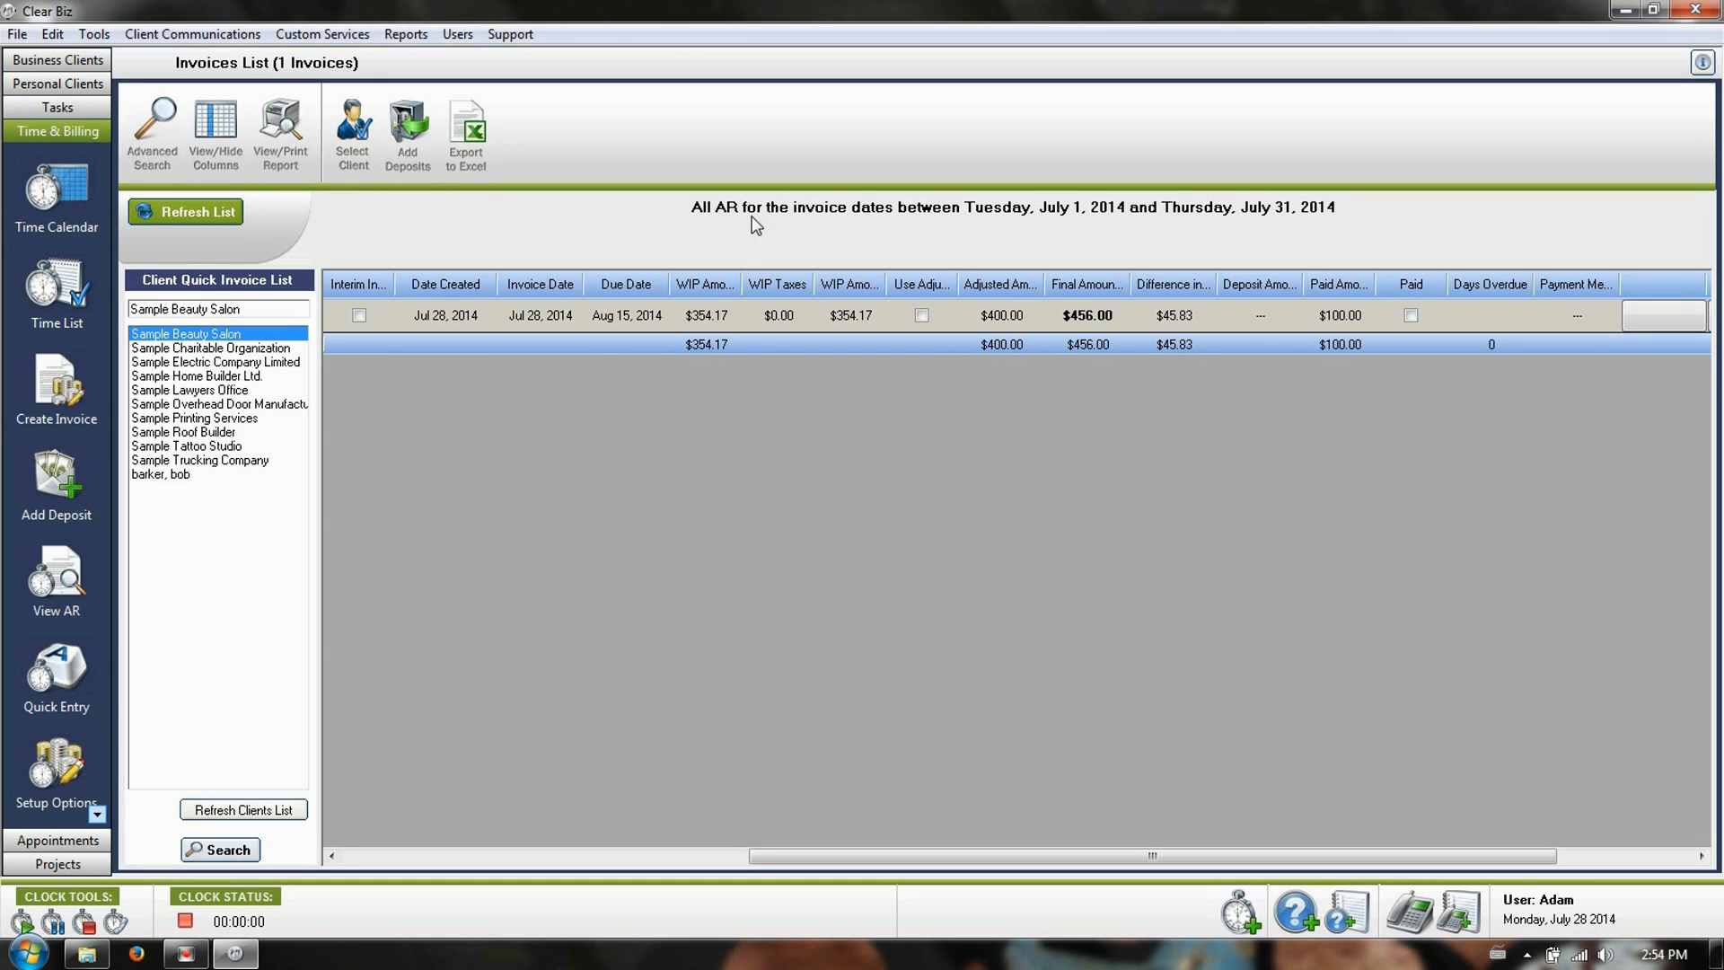
- Open the appointments calendar in week view
click(58, 839)
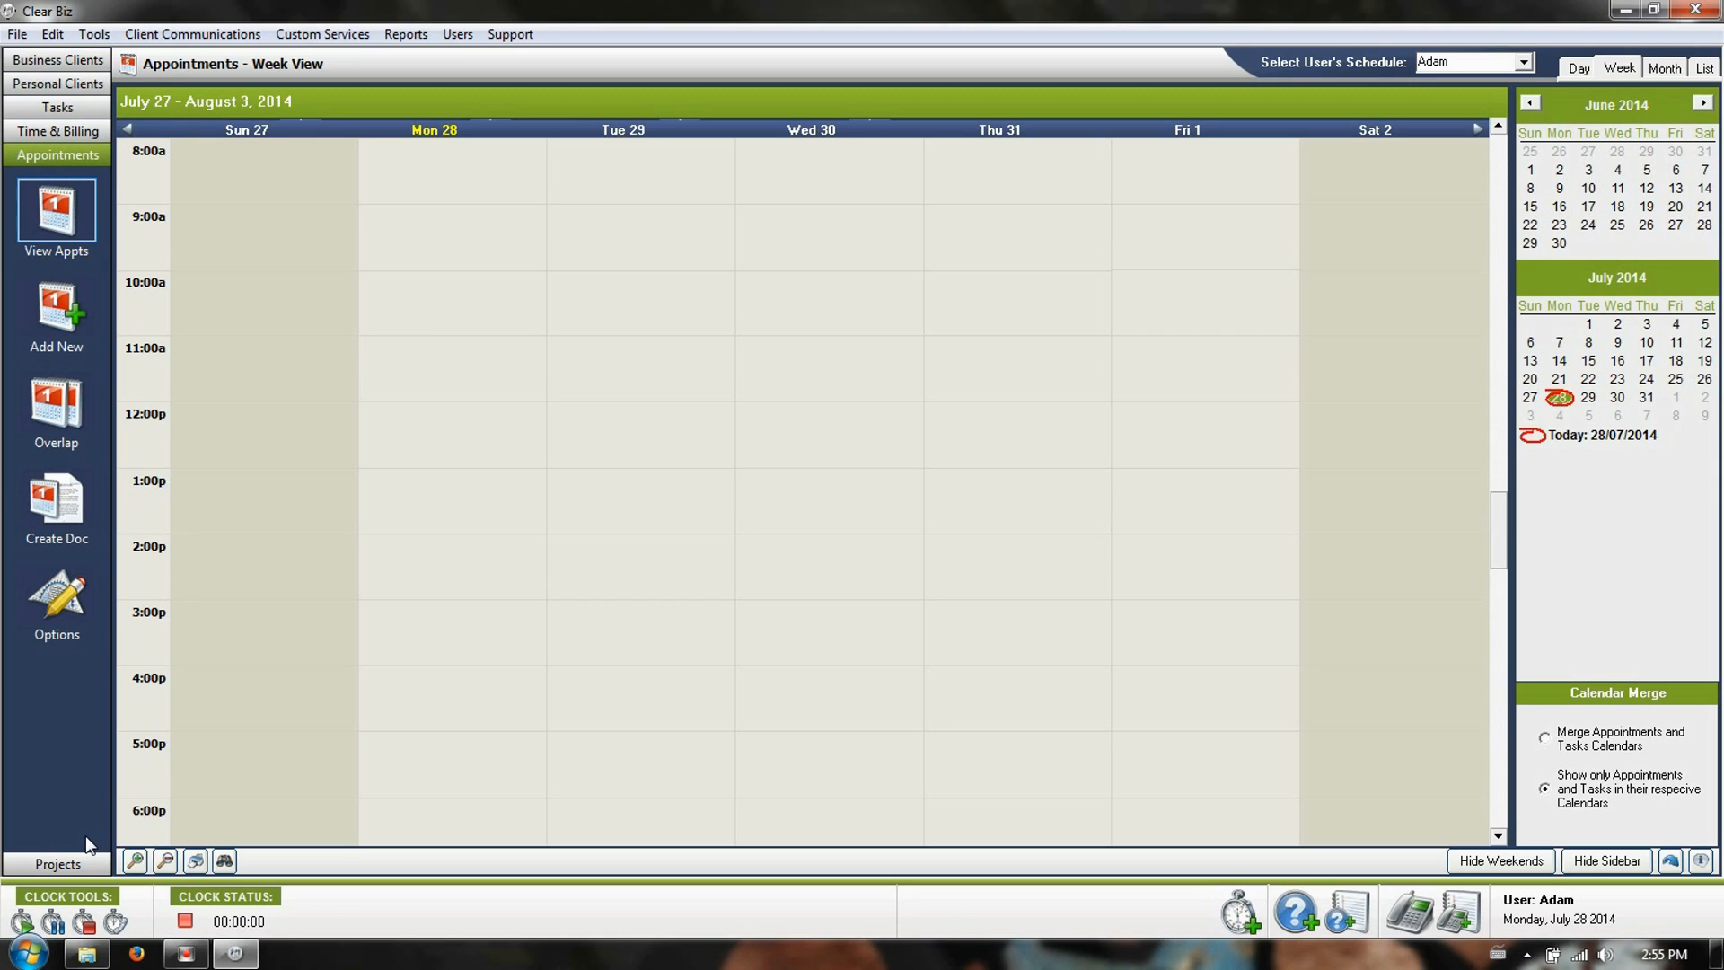
- Merge the appointments and tasks calendars and add a client-less appointment named test1 on Monday, July 28 at 11:45 AM
click(1601, 747)
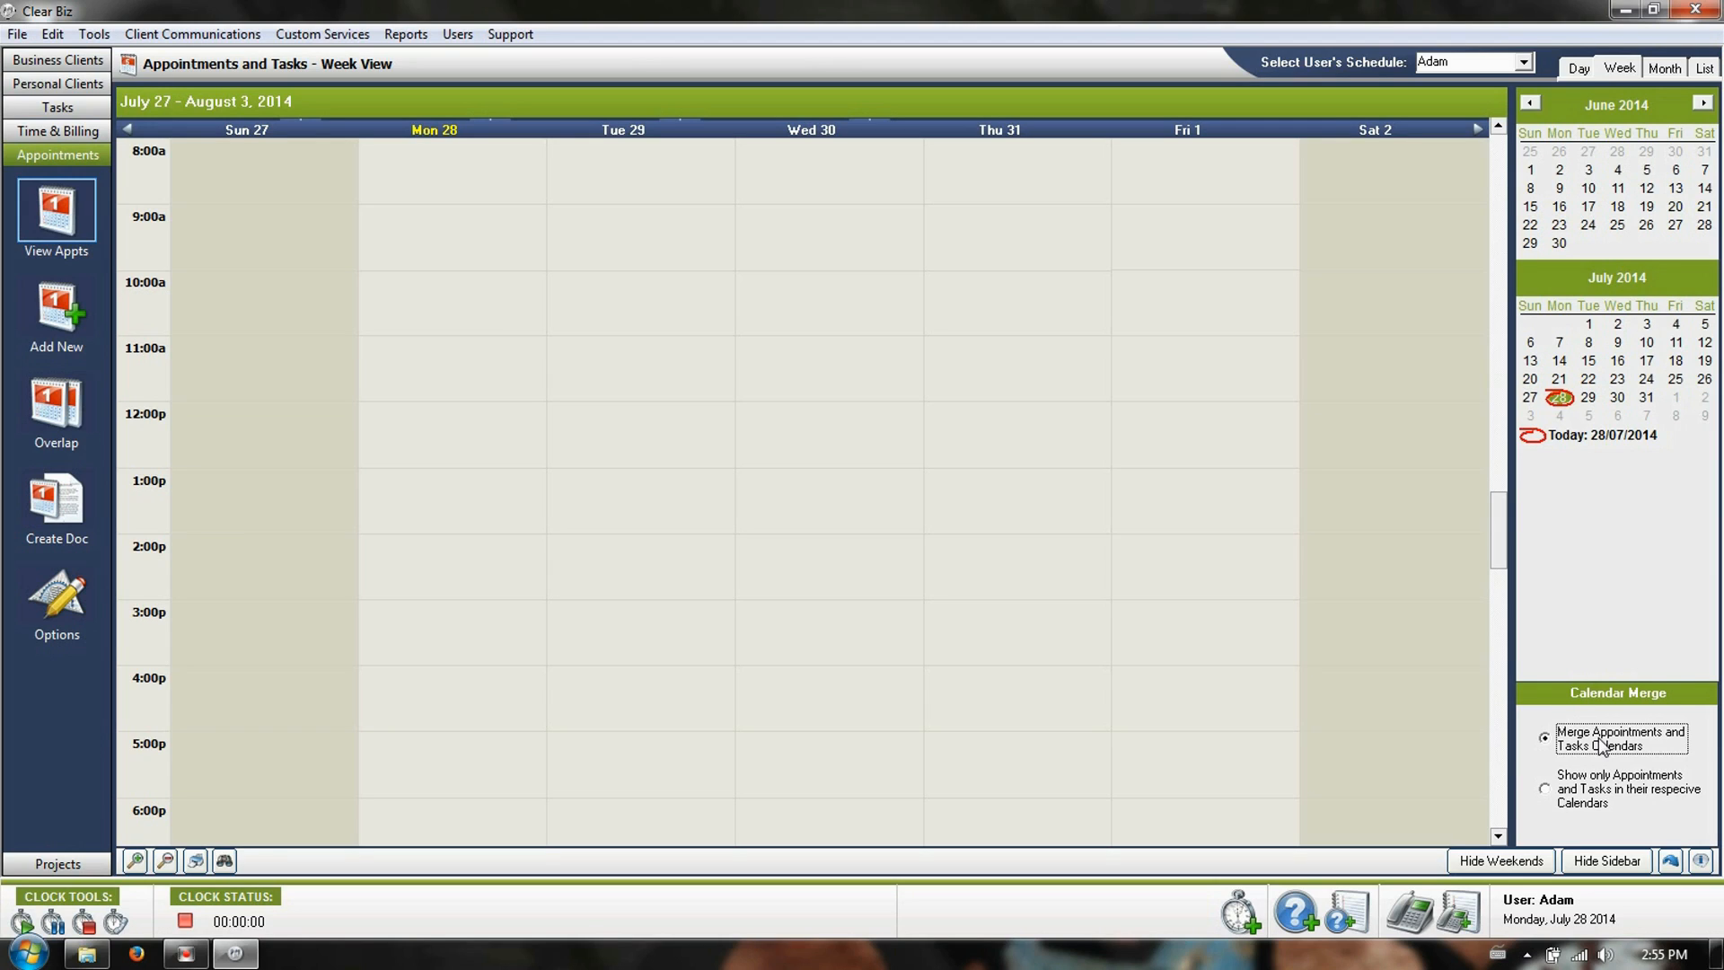
click(461, 372)
double_click(461, 372)
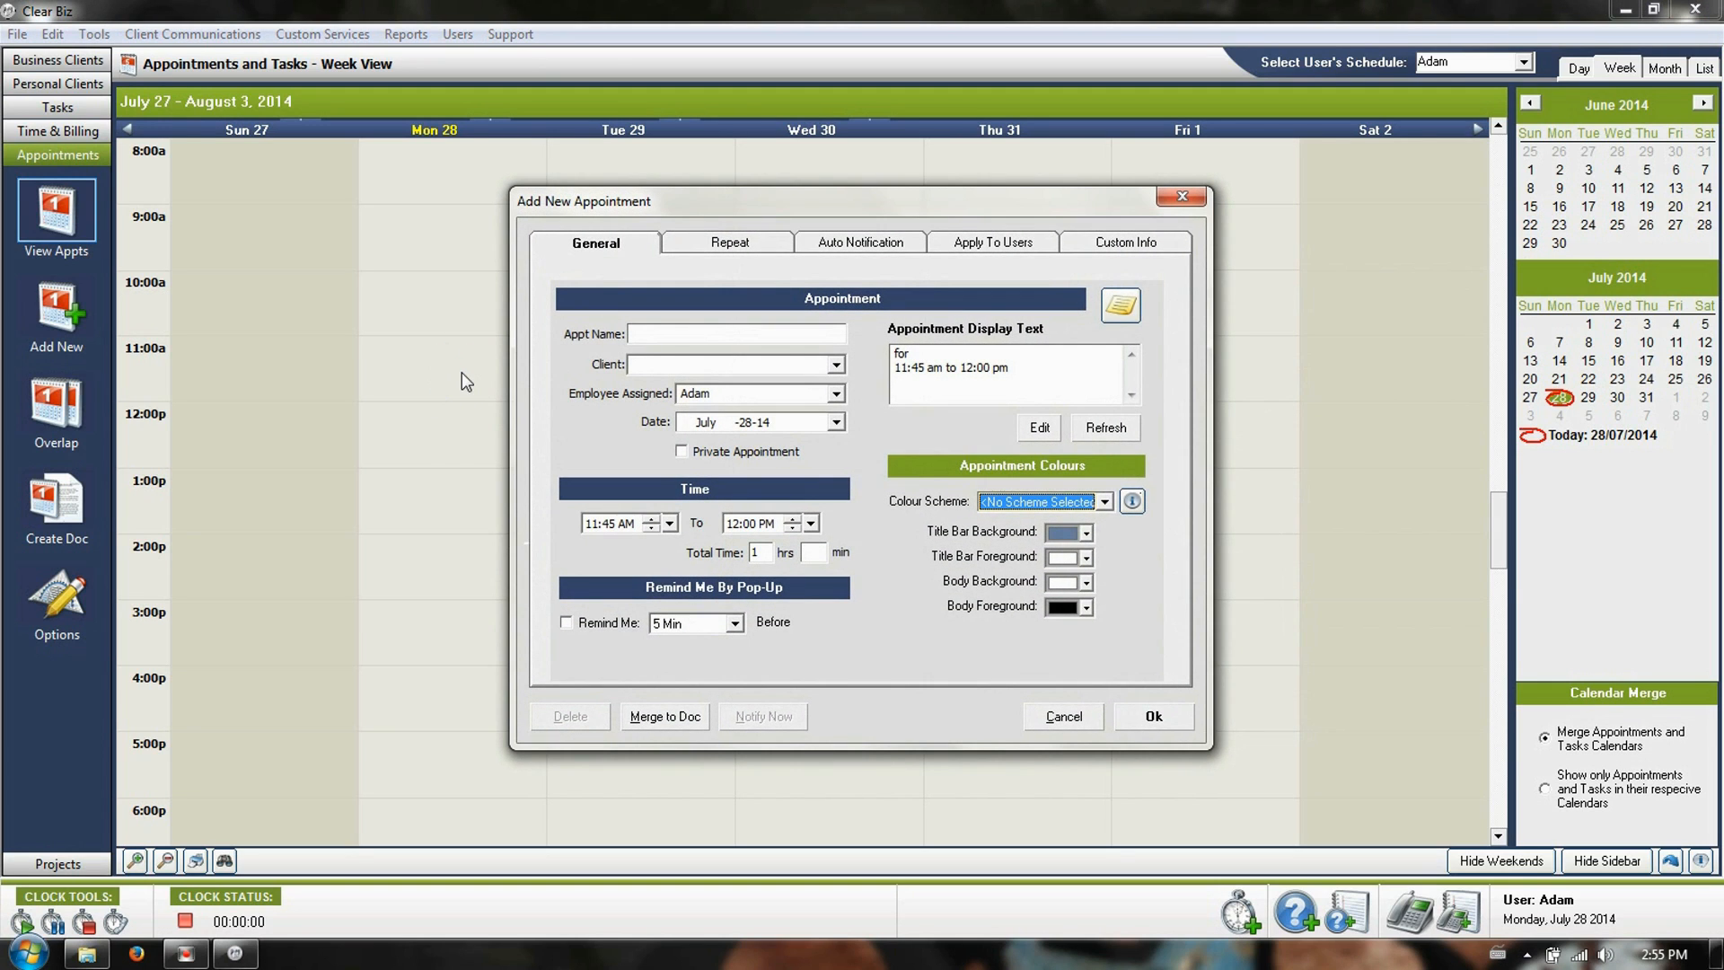
click(672, 338)
text(test)
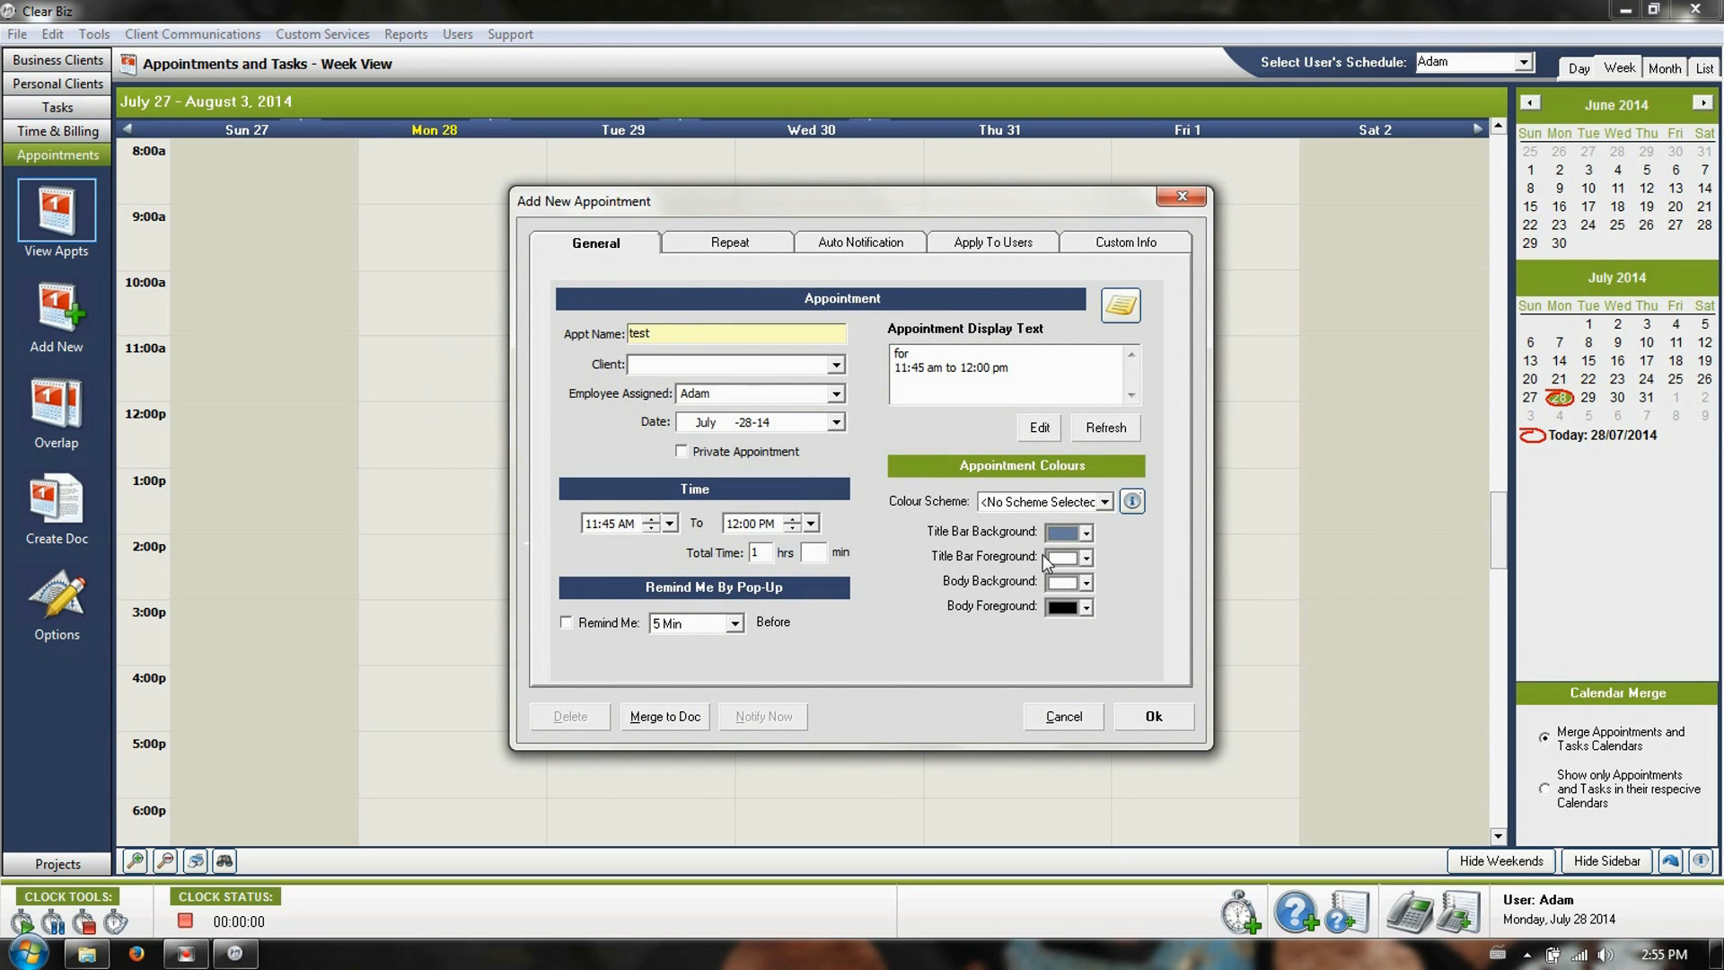
text(1)
click(1159, 716)
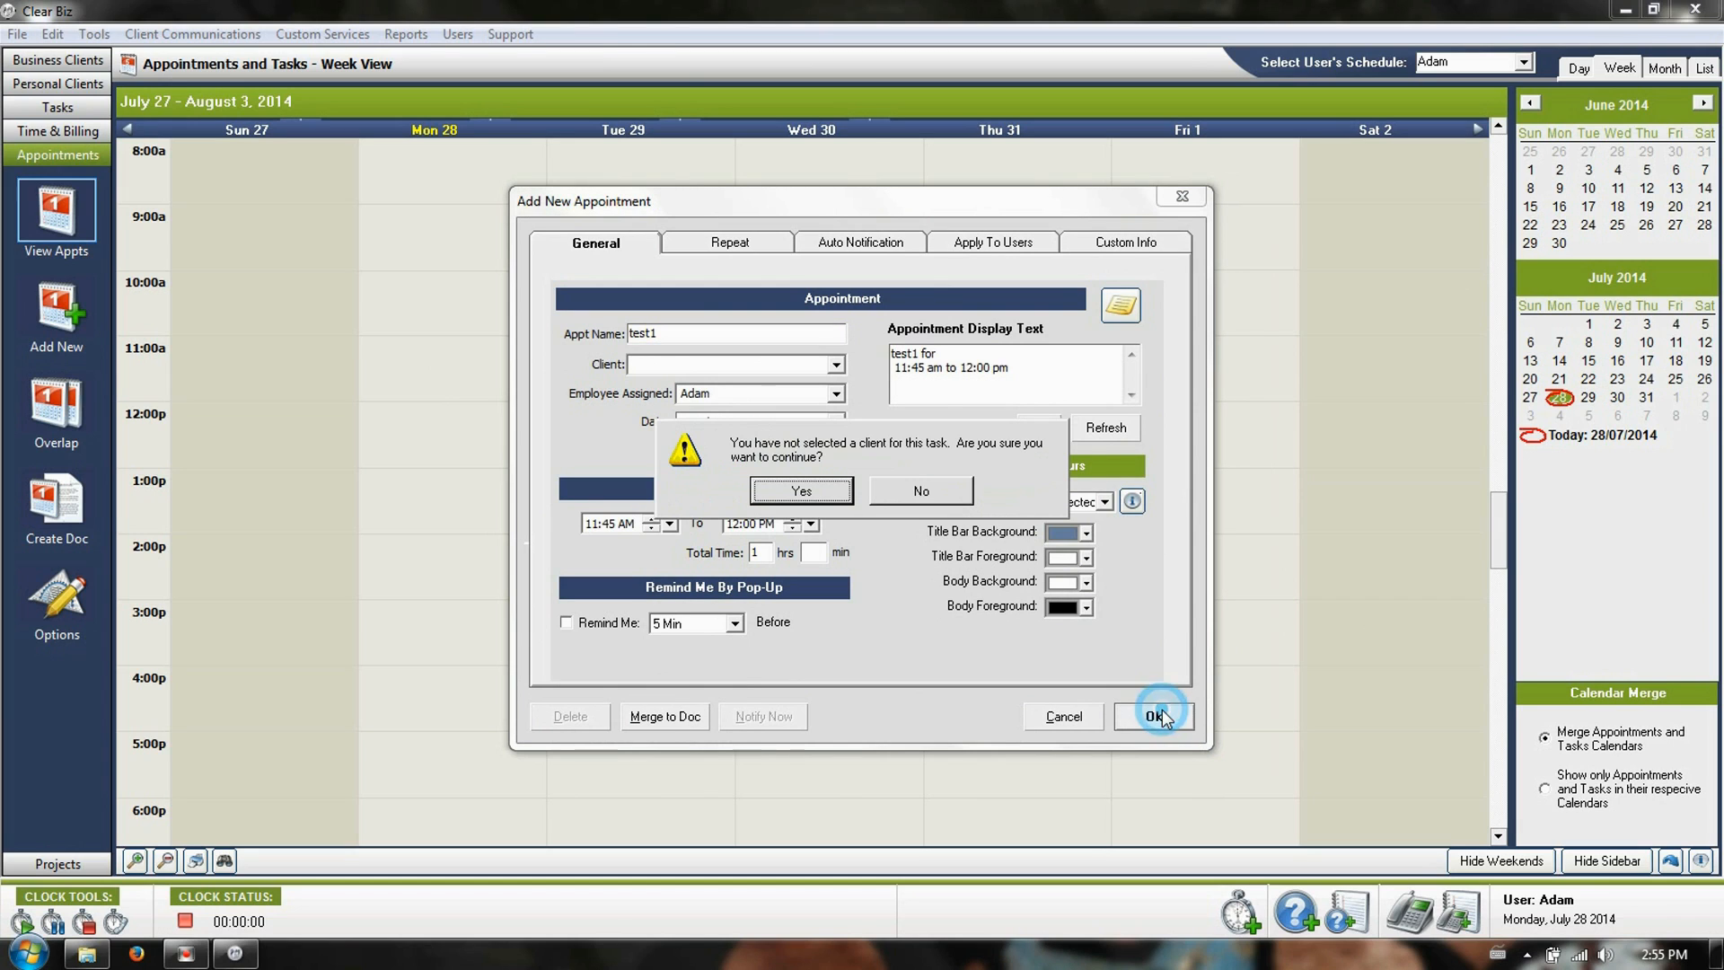
click(847, 494)
- Switch to the other user's schedule and add a private, client-less appointment named test2 on July 30 from 12:00 to 1:00 PM
click(1524, 62)
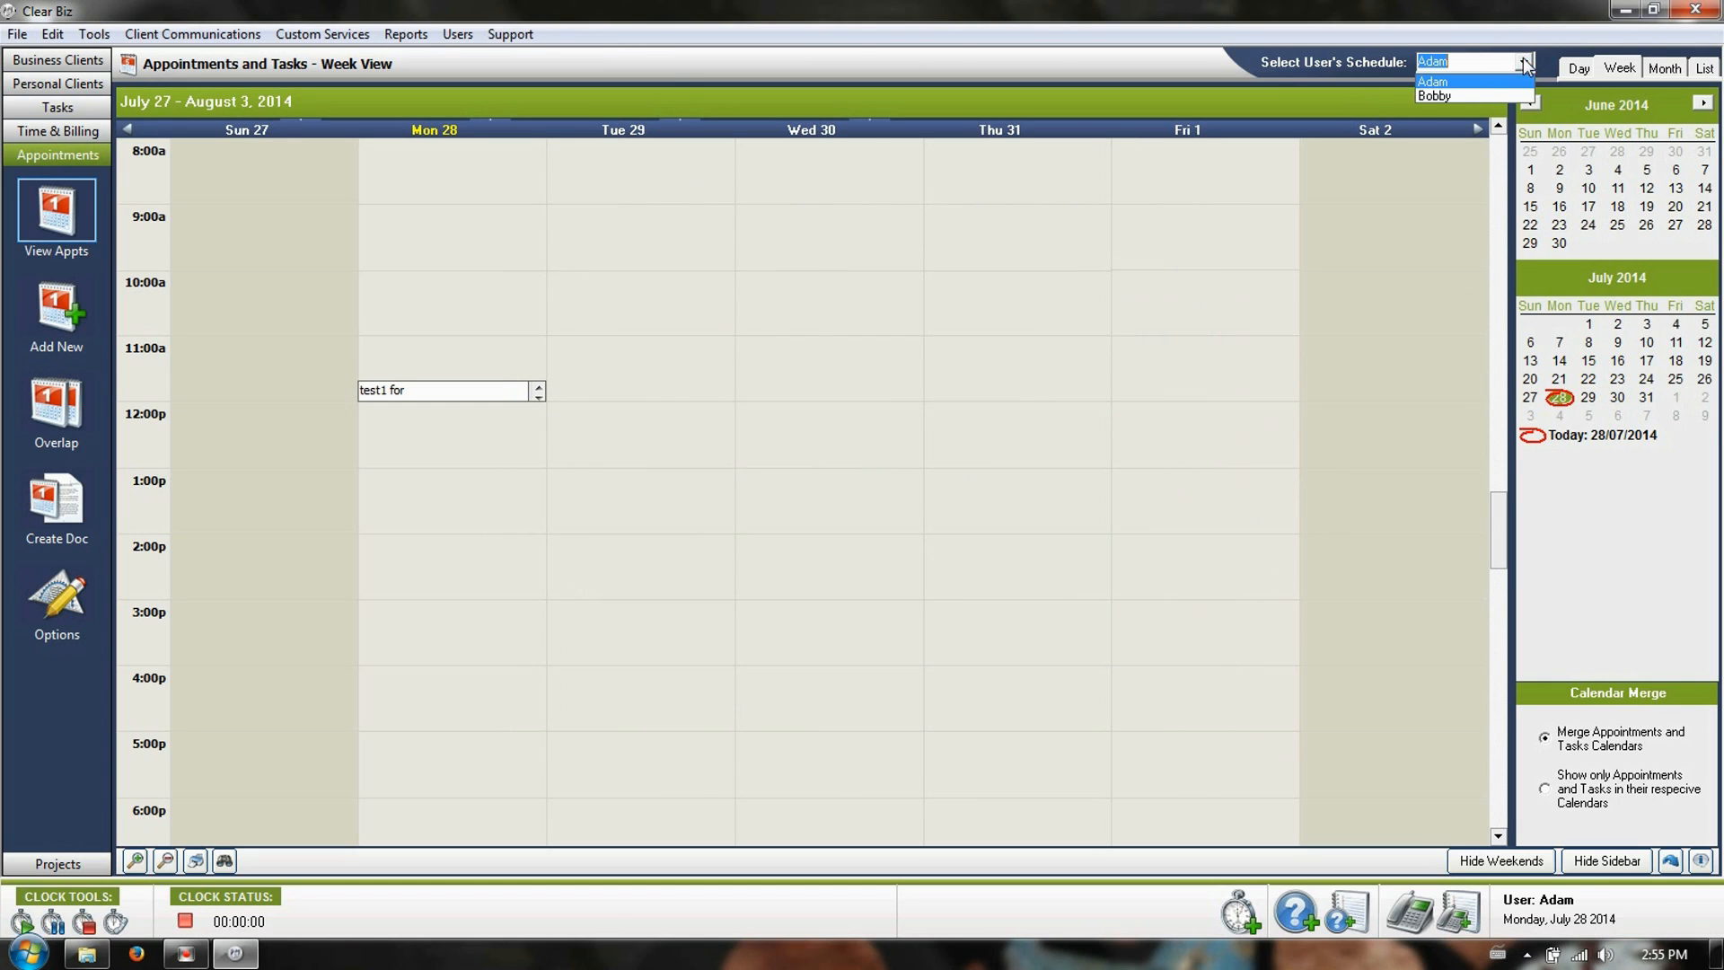
click(1437, 96)
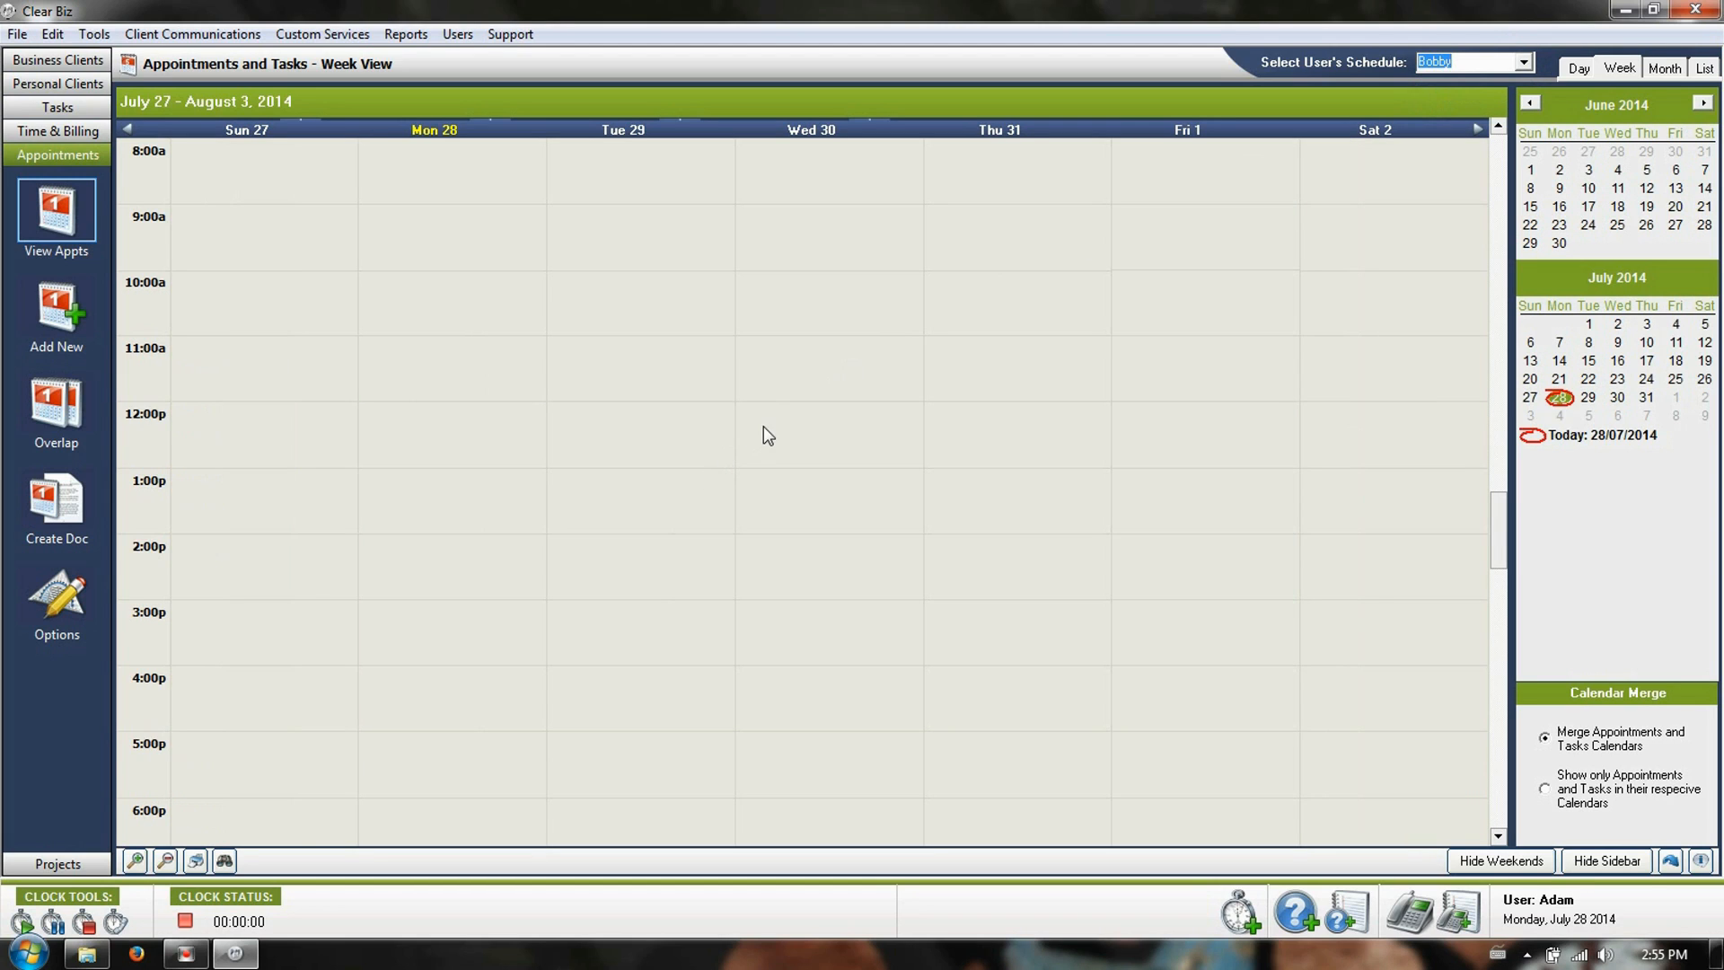
double_click(763, 425)
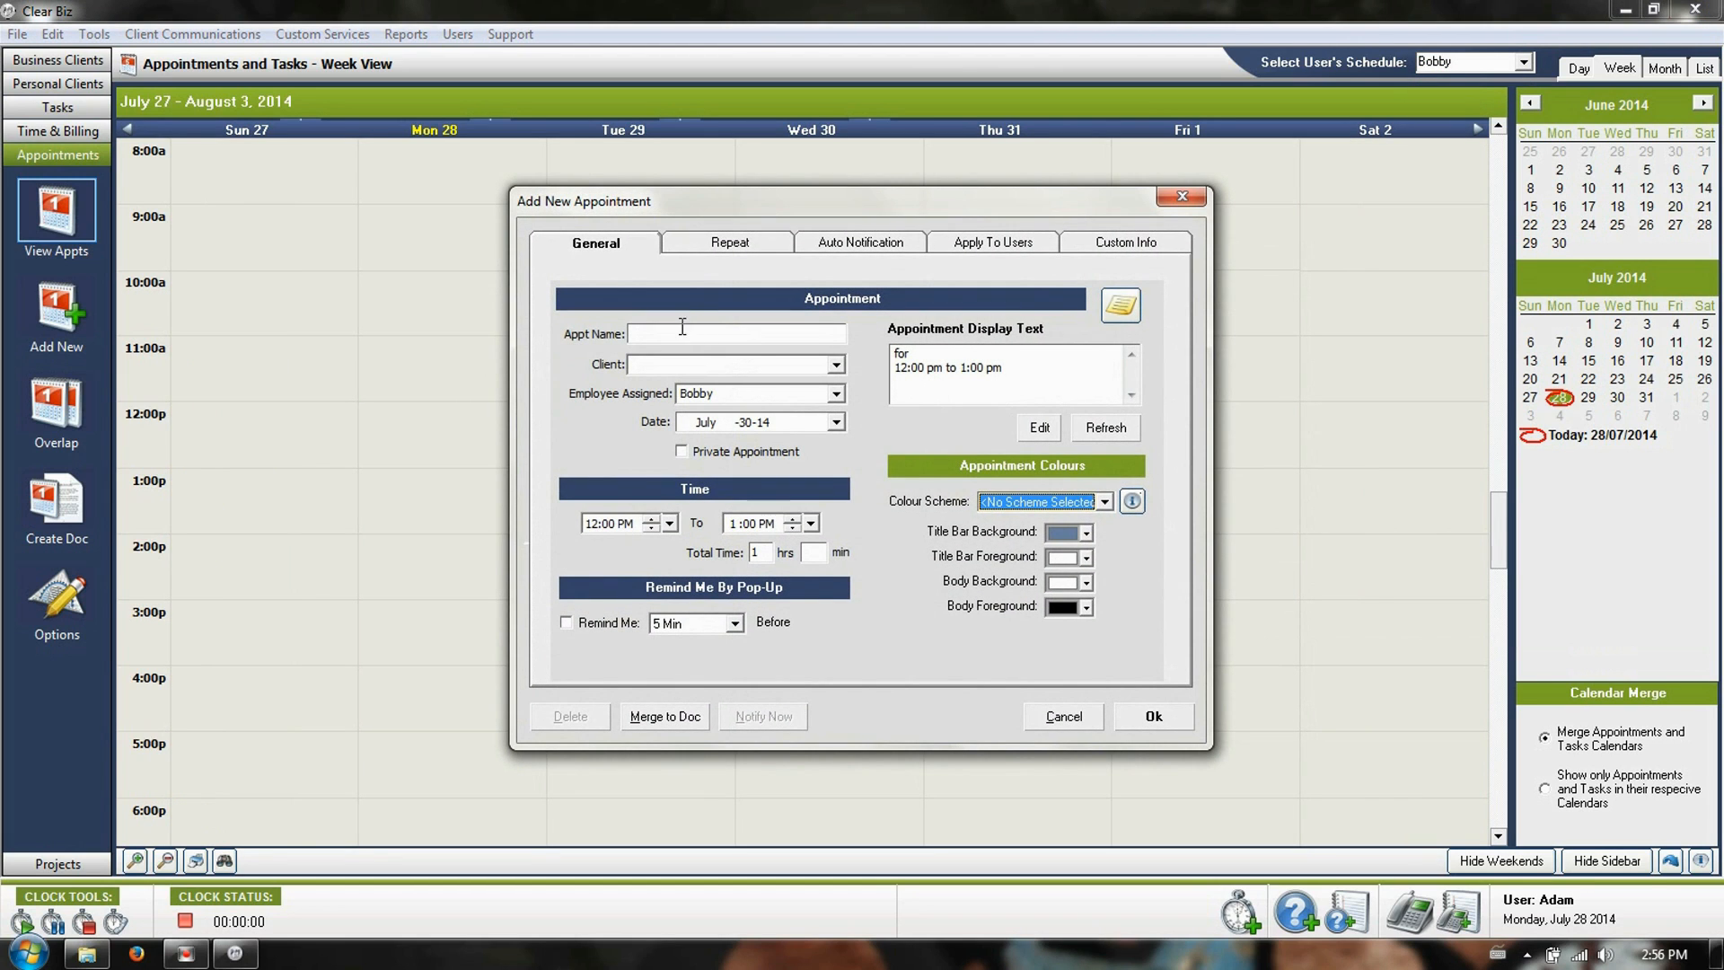
click(681, 328)
text(test3)
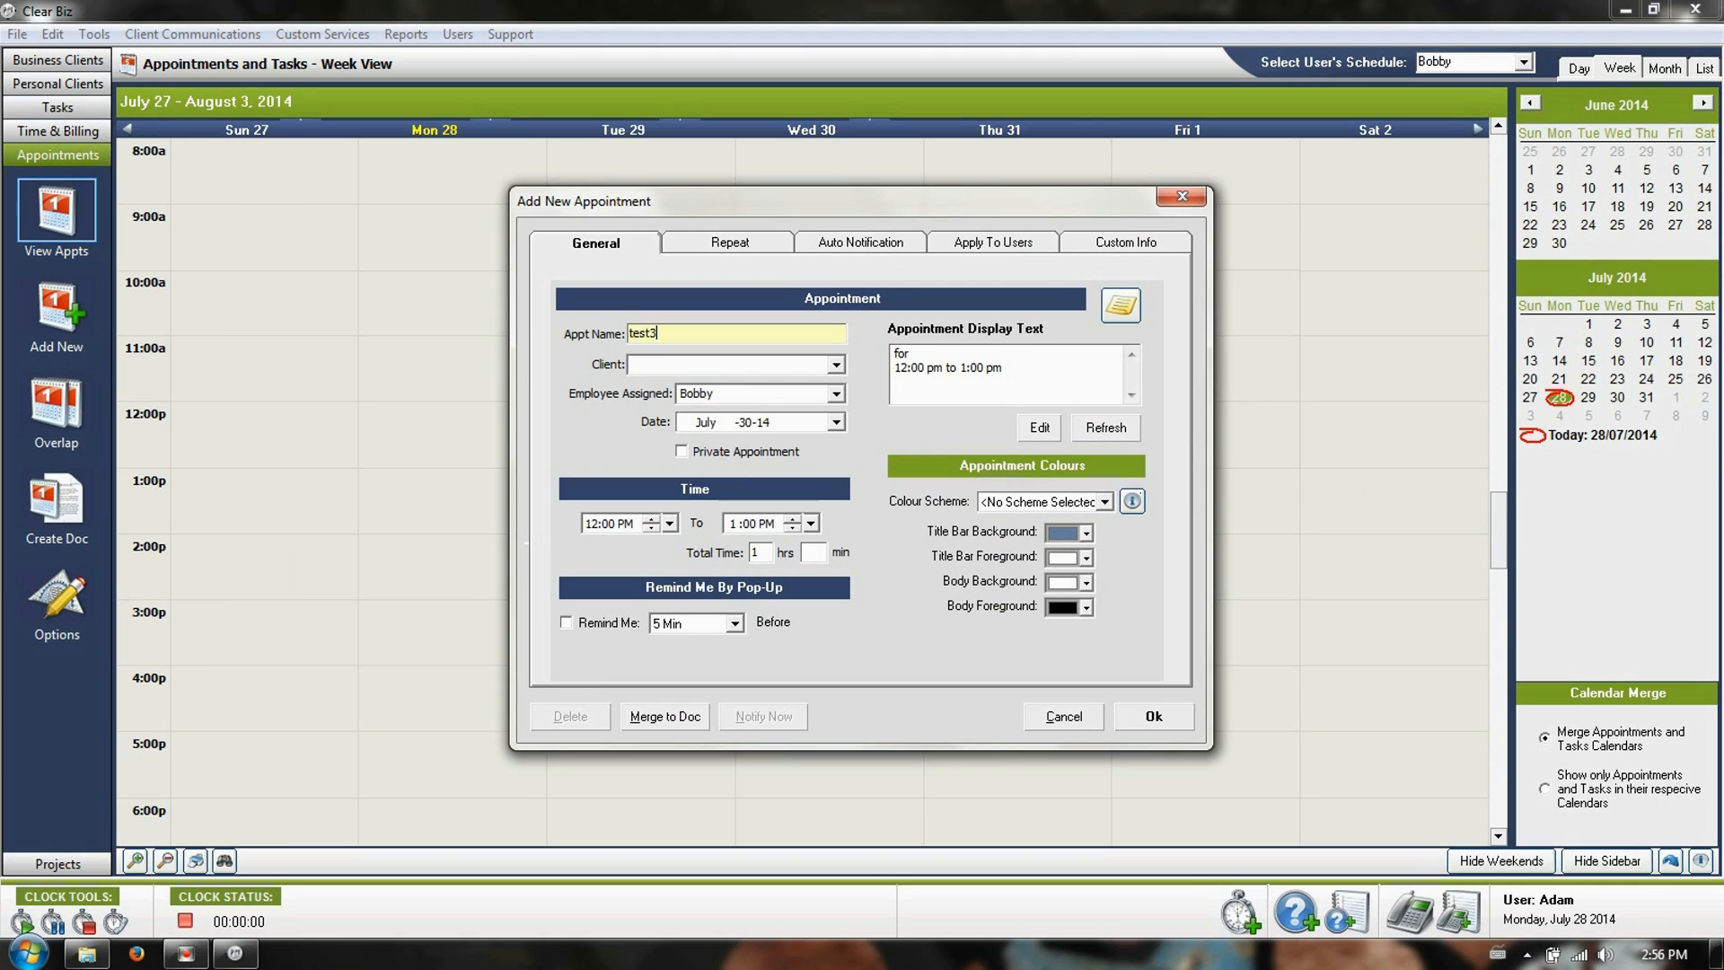
key(BackSpace)
text(2)
click(742, 453)
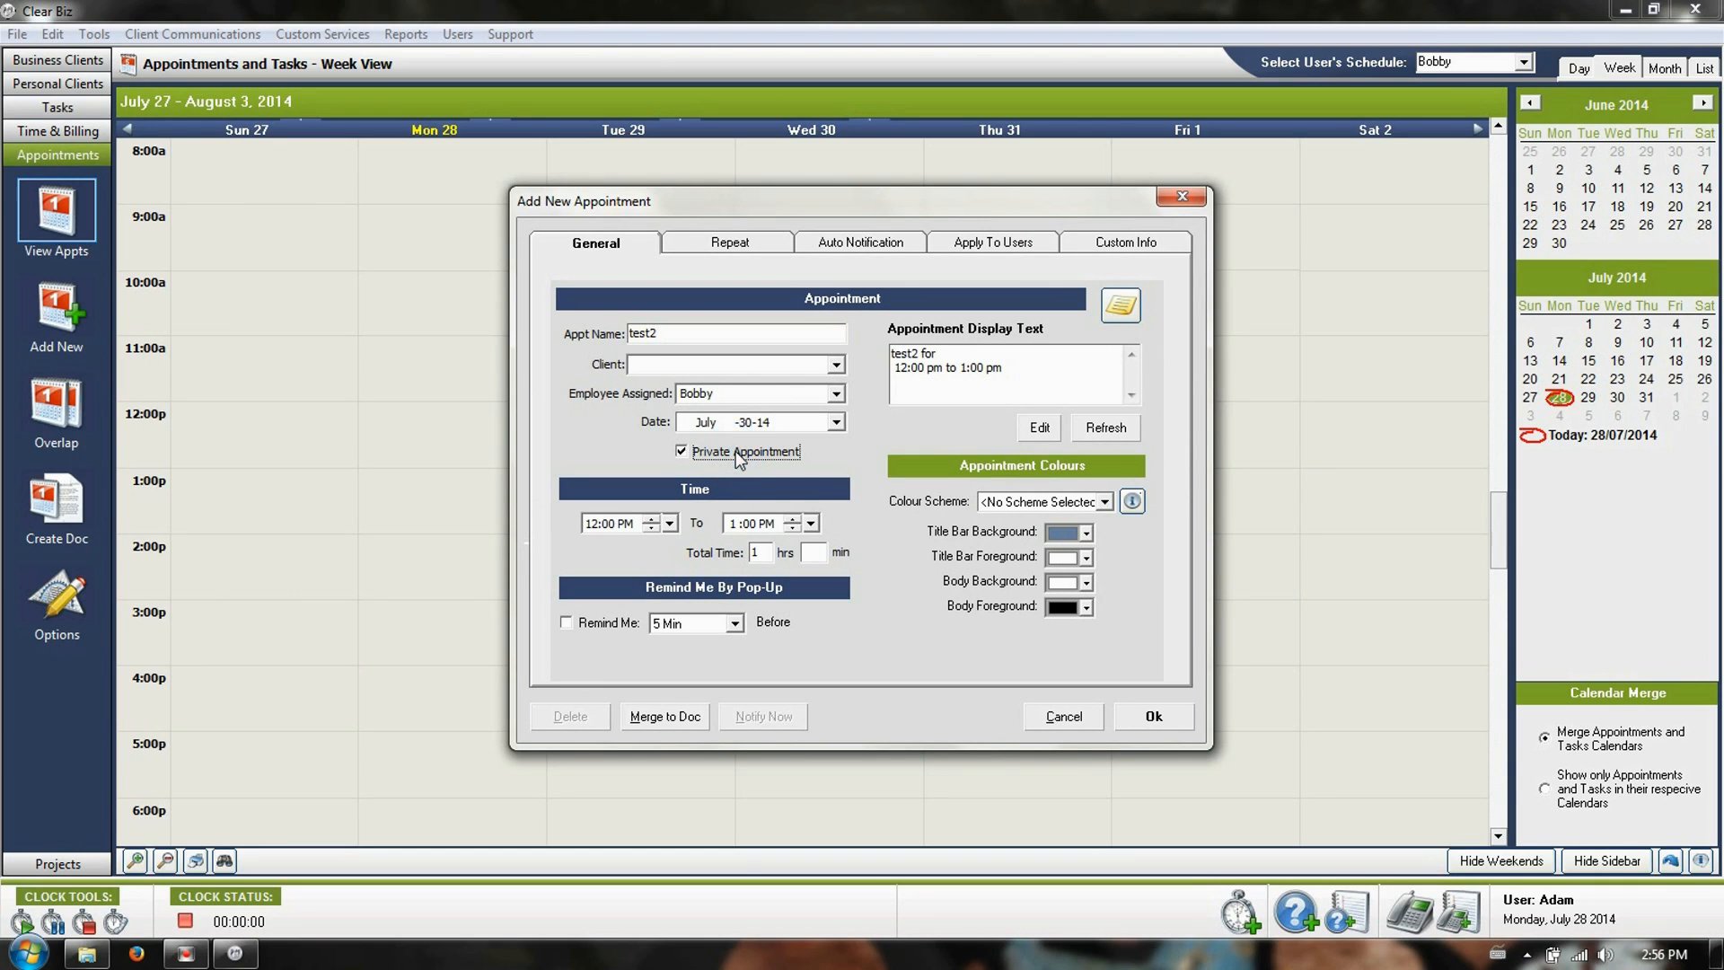
click(1149, 716)
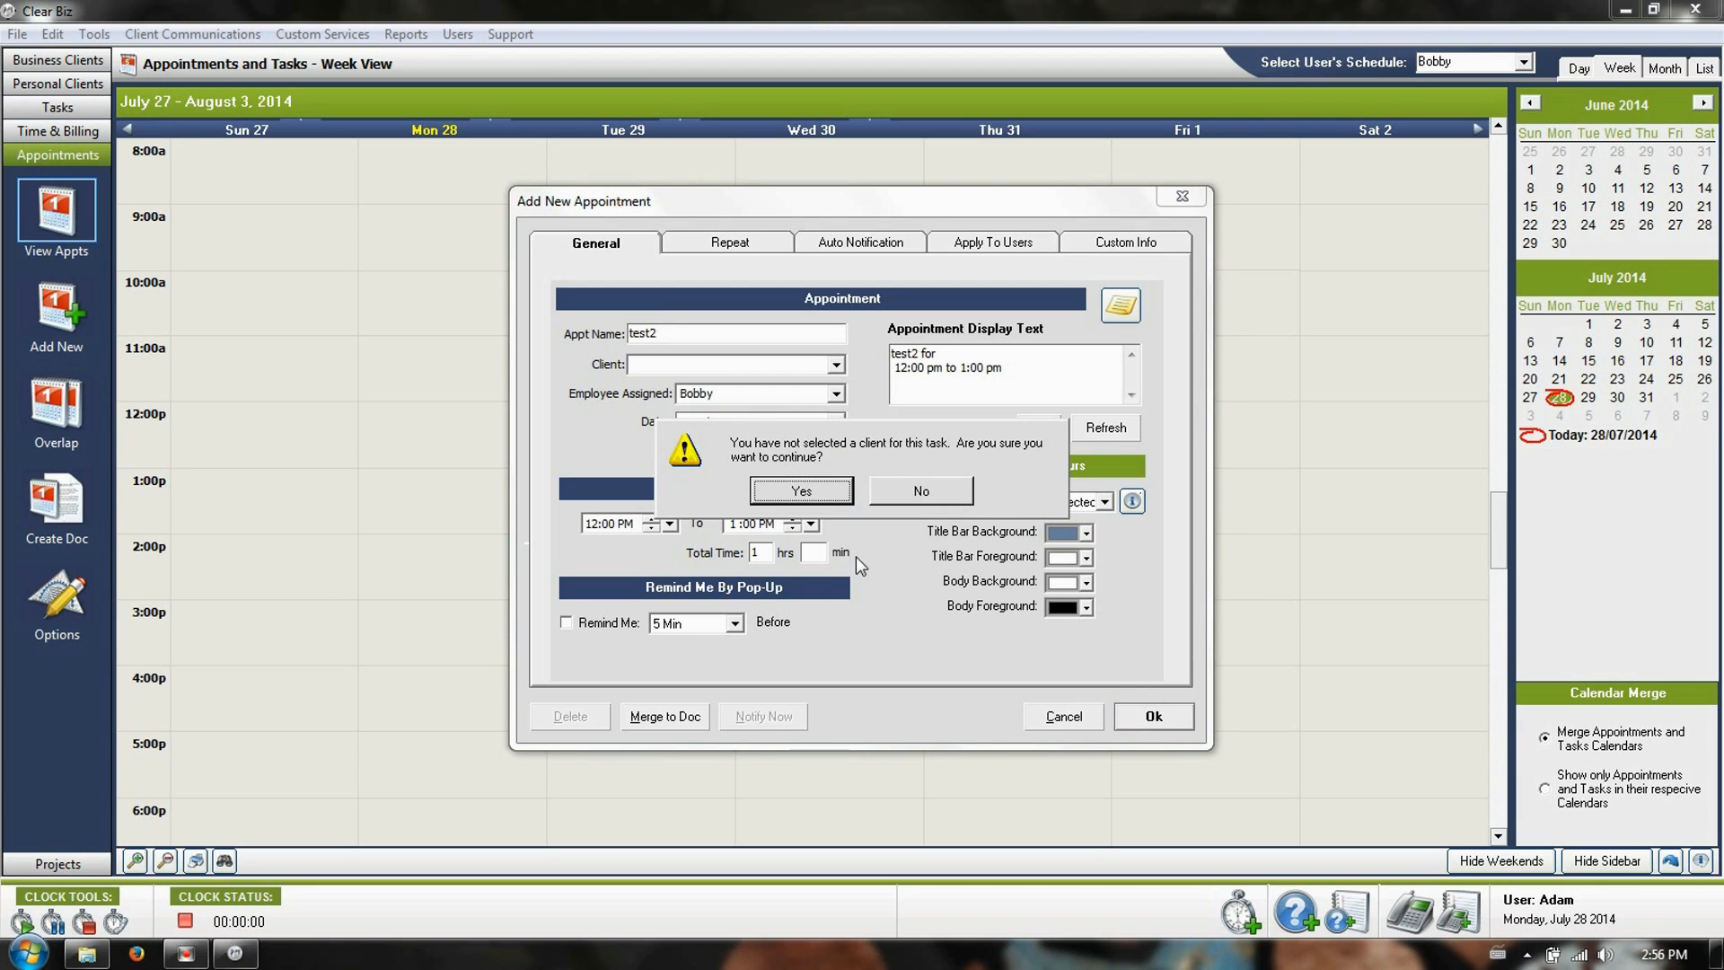
click(823, 494)
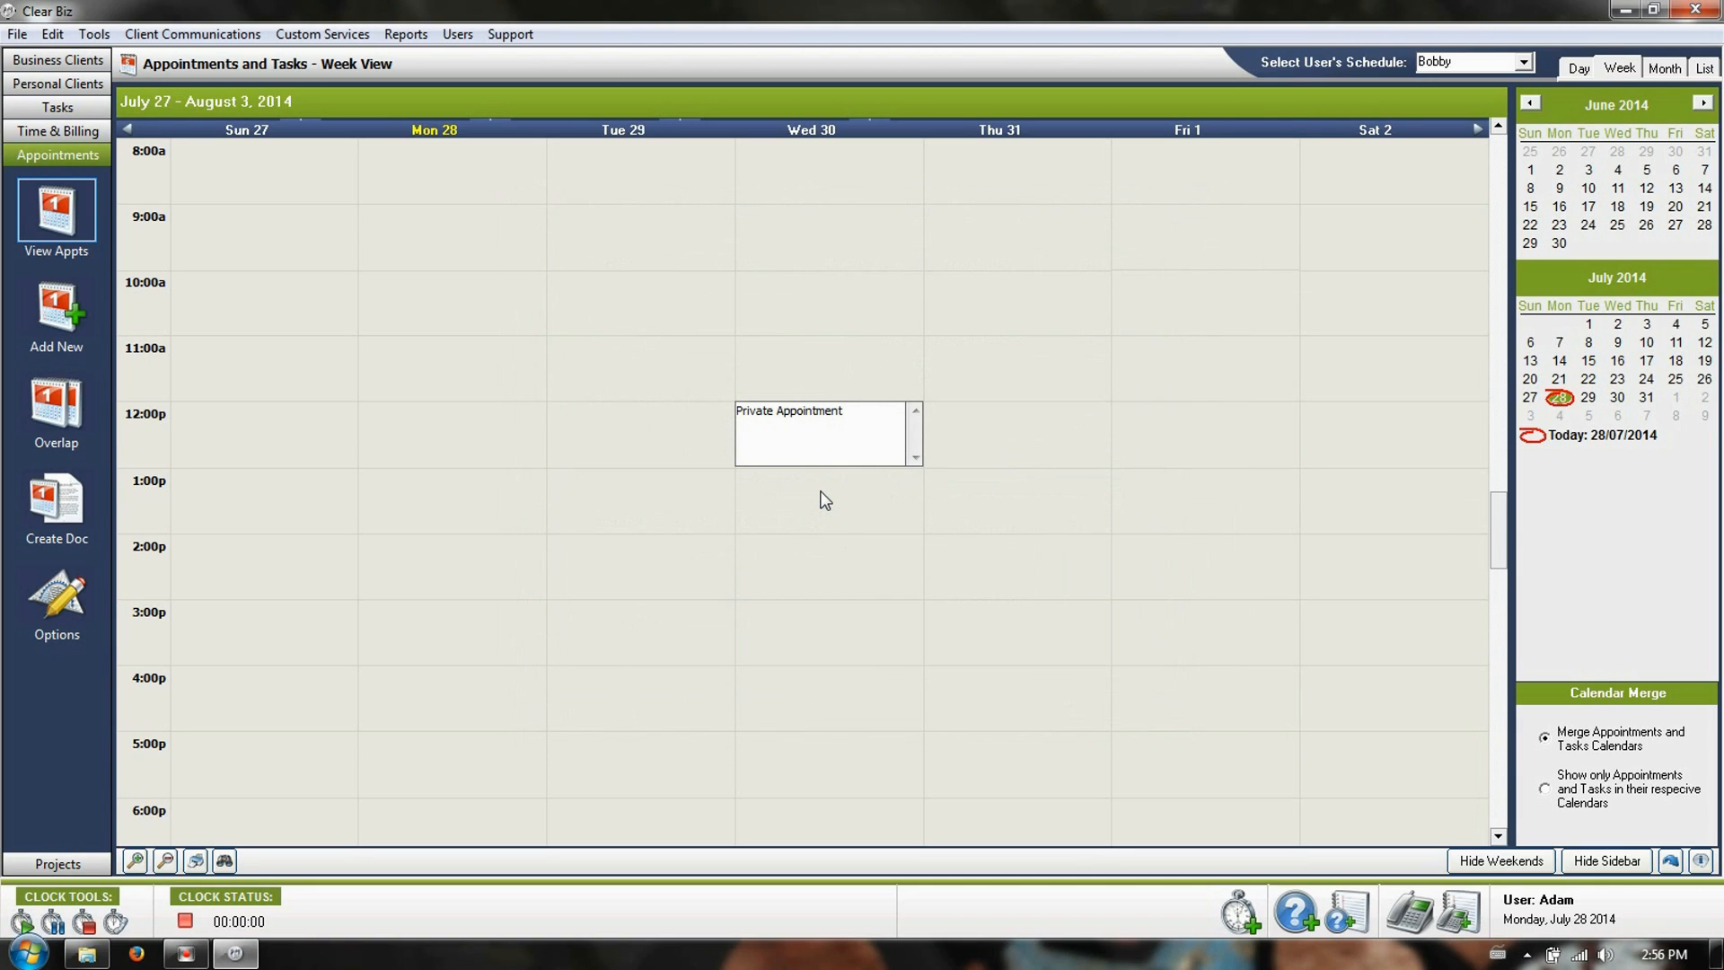
- Return to the logged-in user's schedule, view all users' appointments overlapped in the calendar, and exit overlap mode
click(1512, 64)
click(1472, 81)
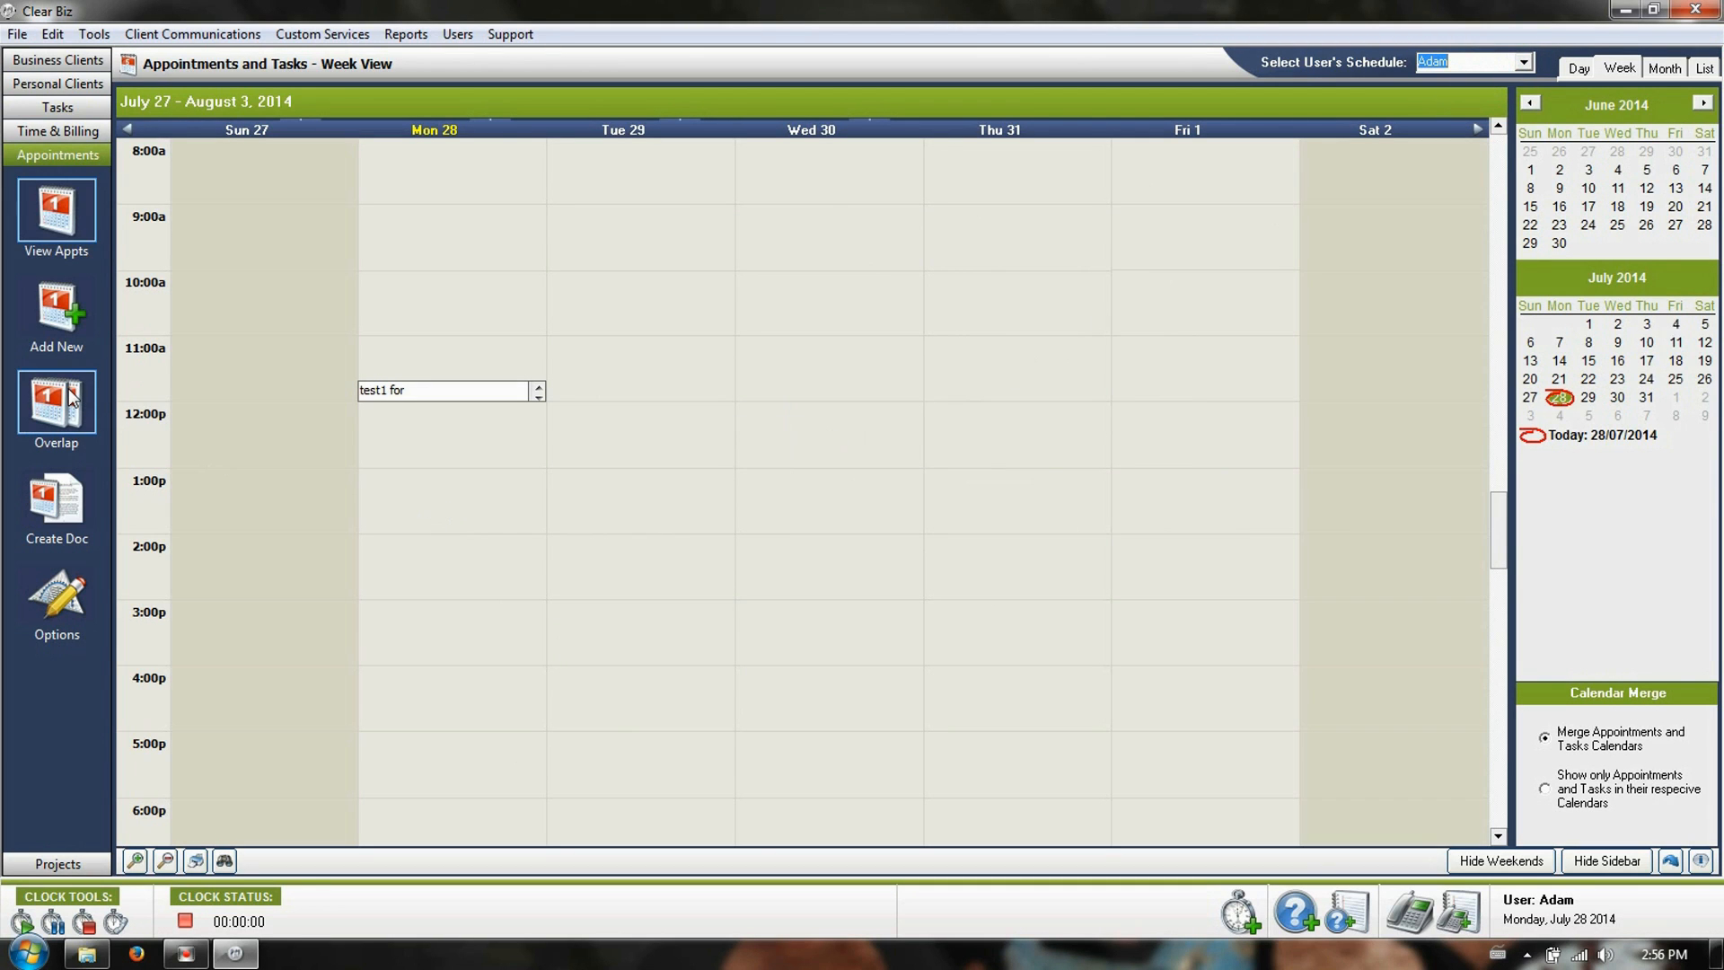
click(72, 398)
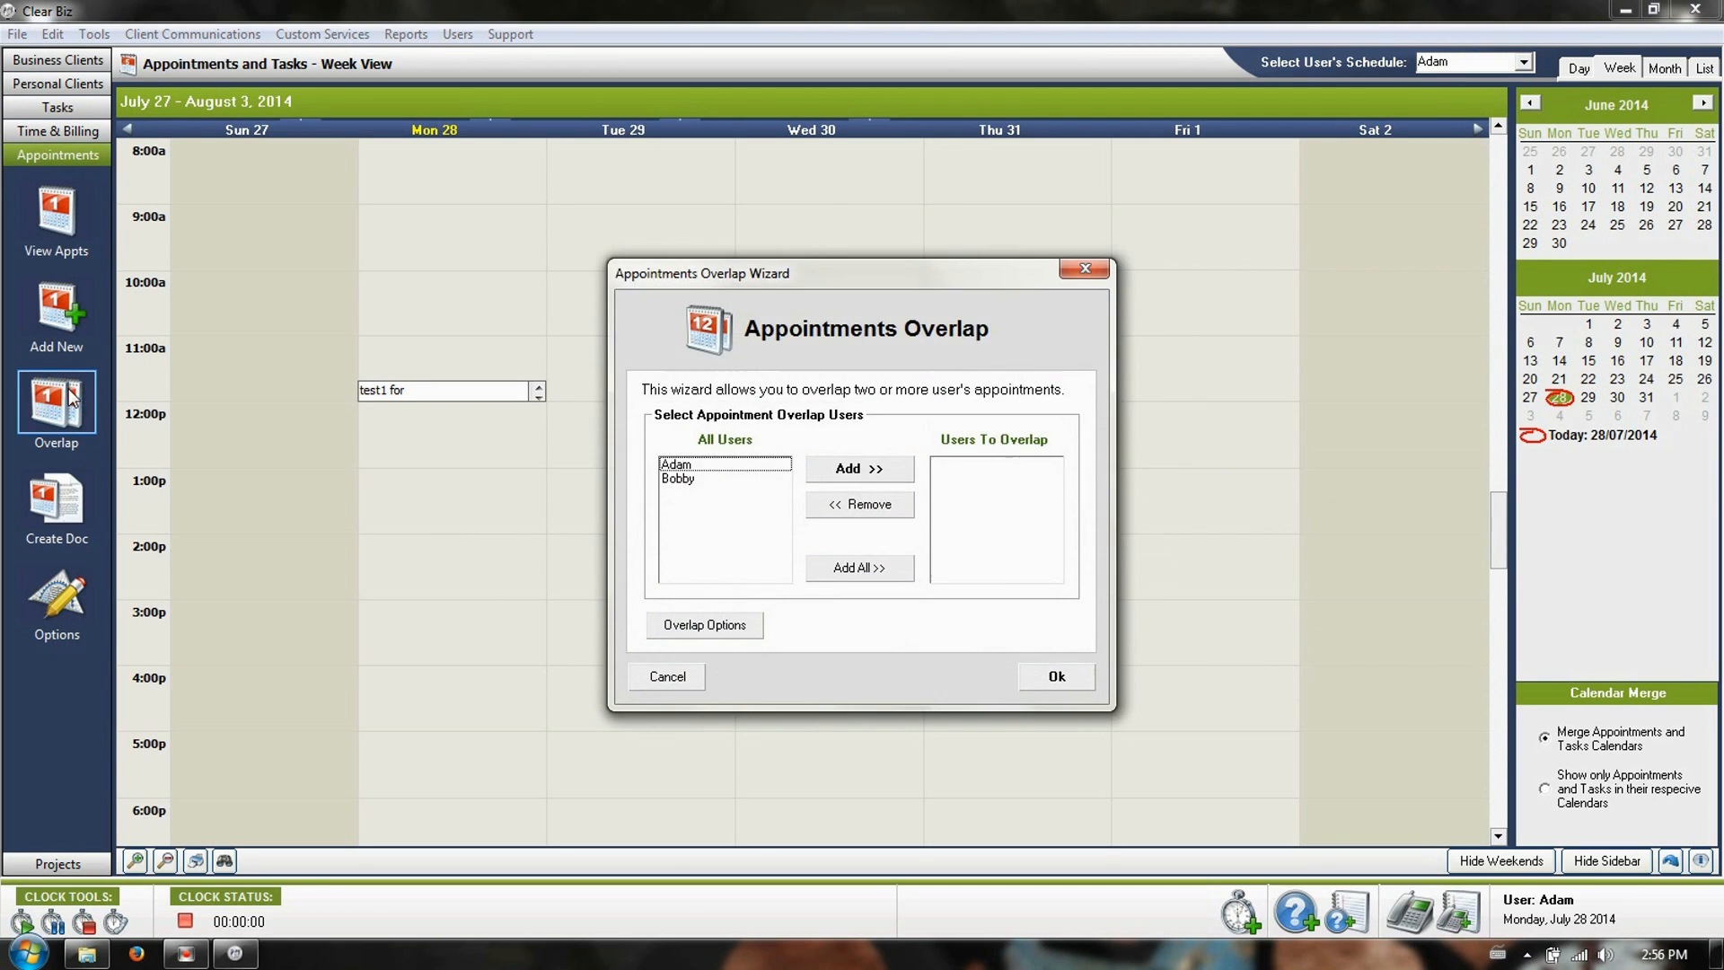
click(847, 566)
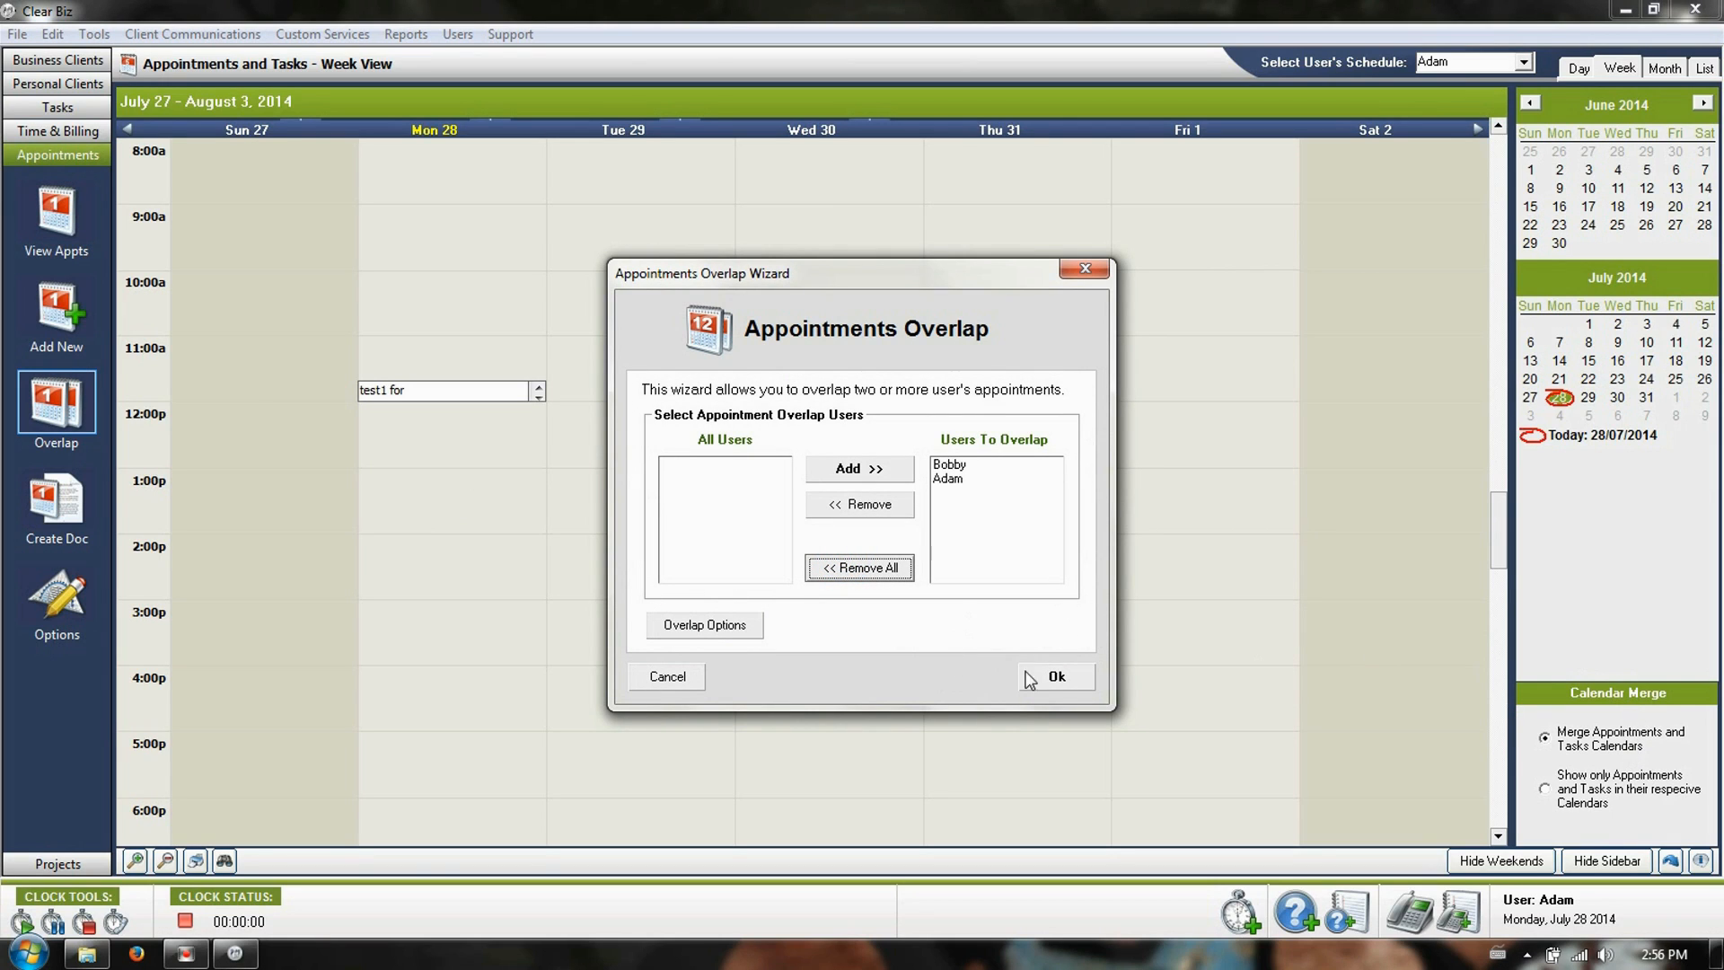
click(1064, 676)
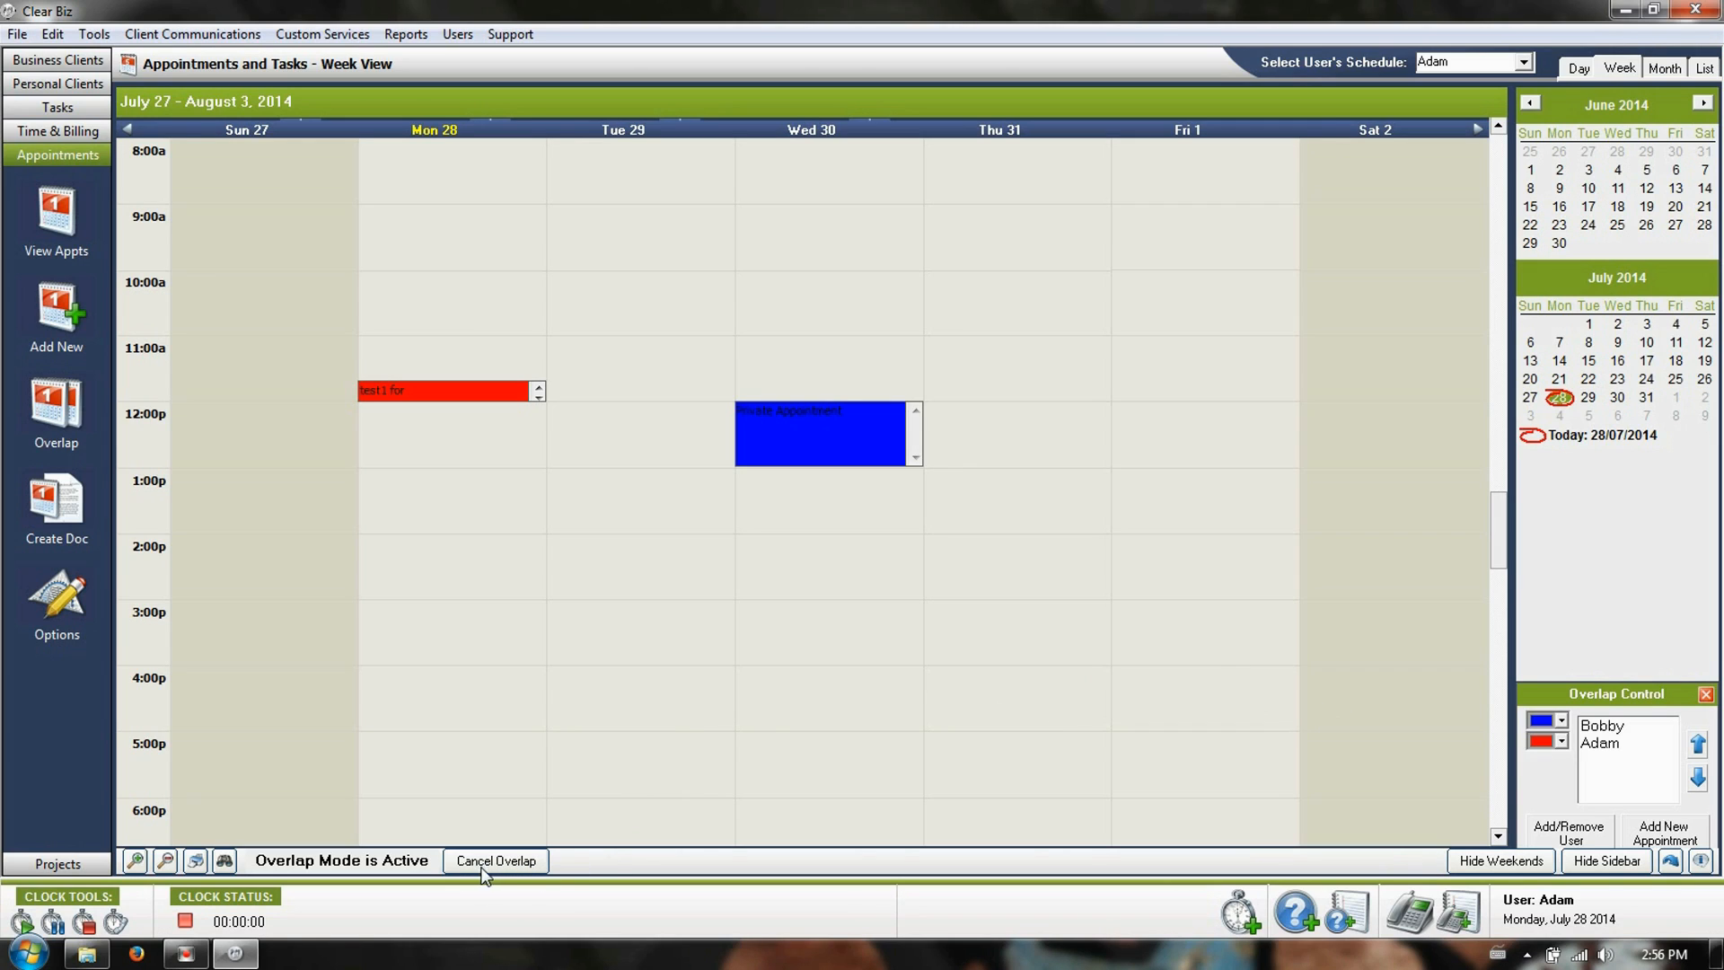
click(508, 862)
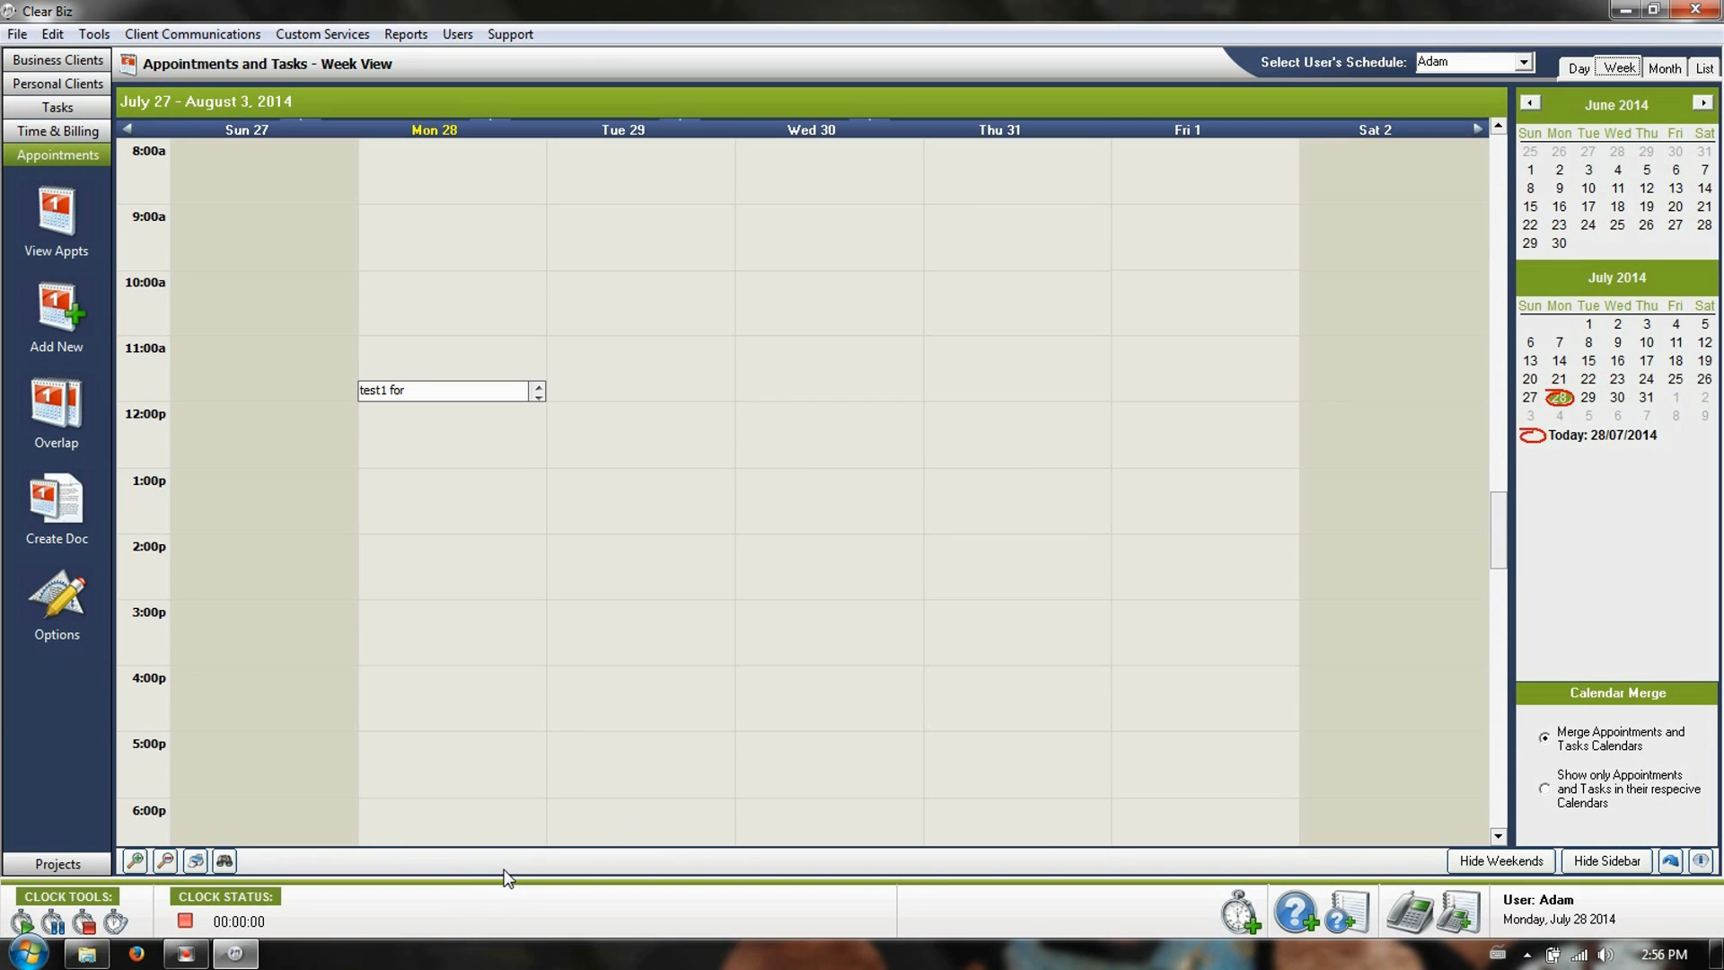
- Look at the MS Outlook synchronization wizard with the appointments option selected, and leave it without synchronizing
click(16, 34)
mouse_move(94, 165)
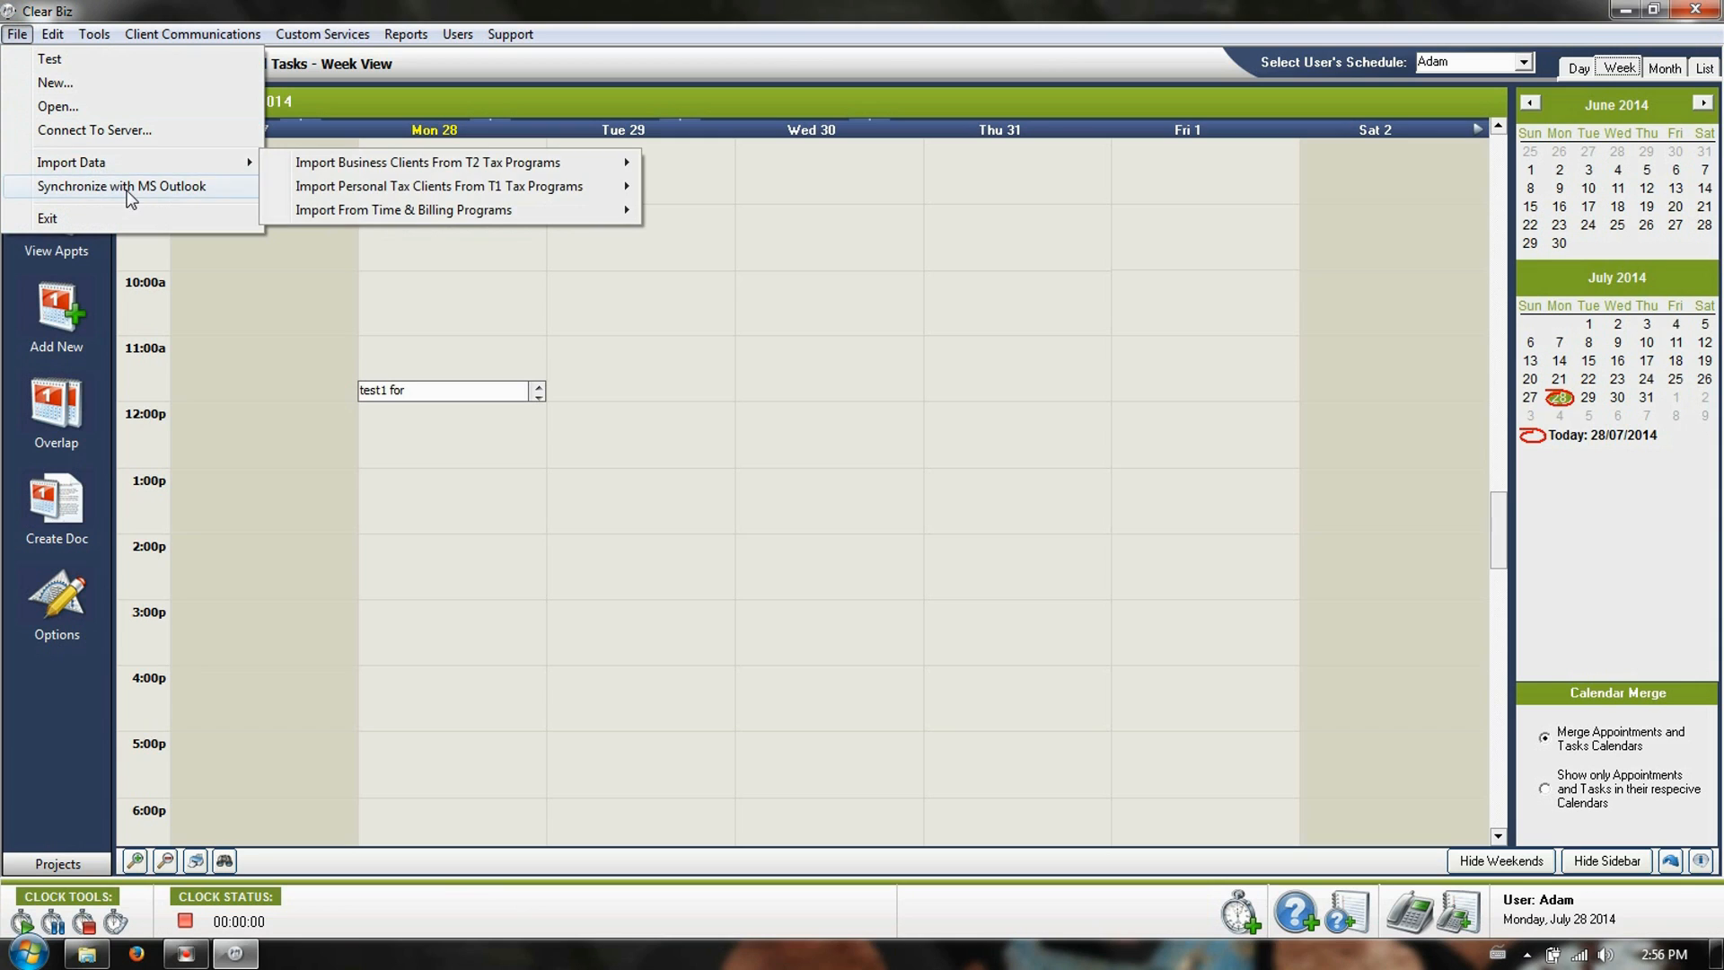
click(177, 189)
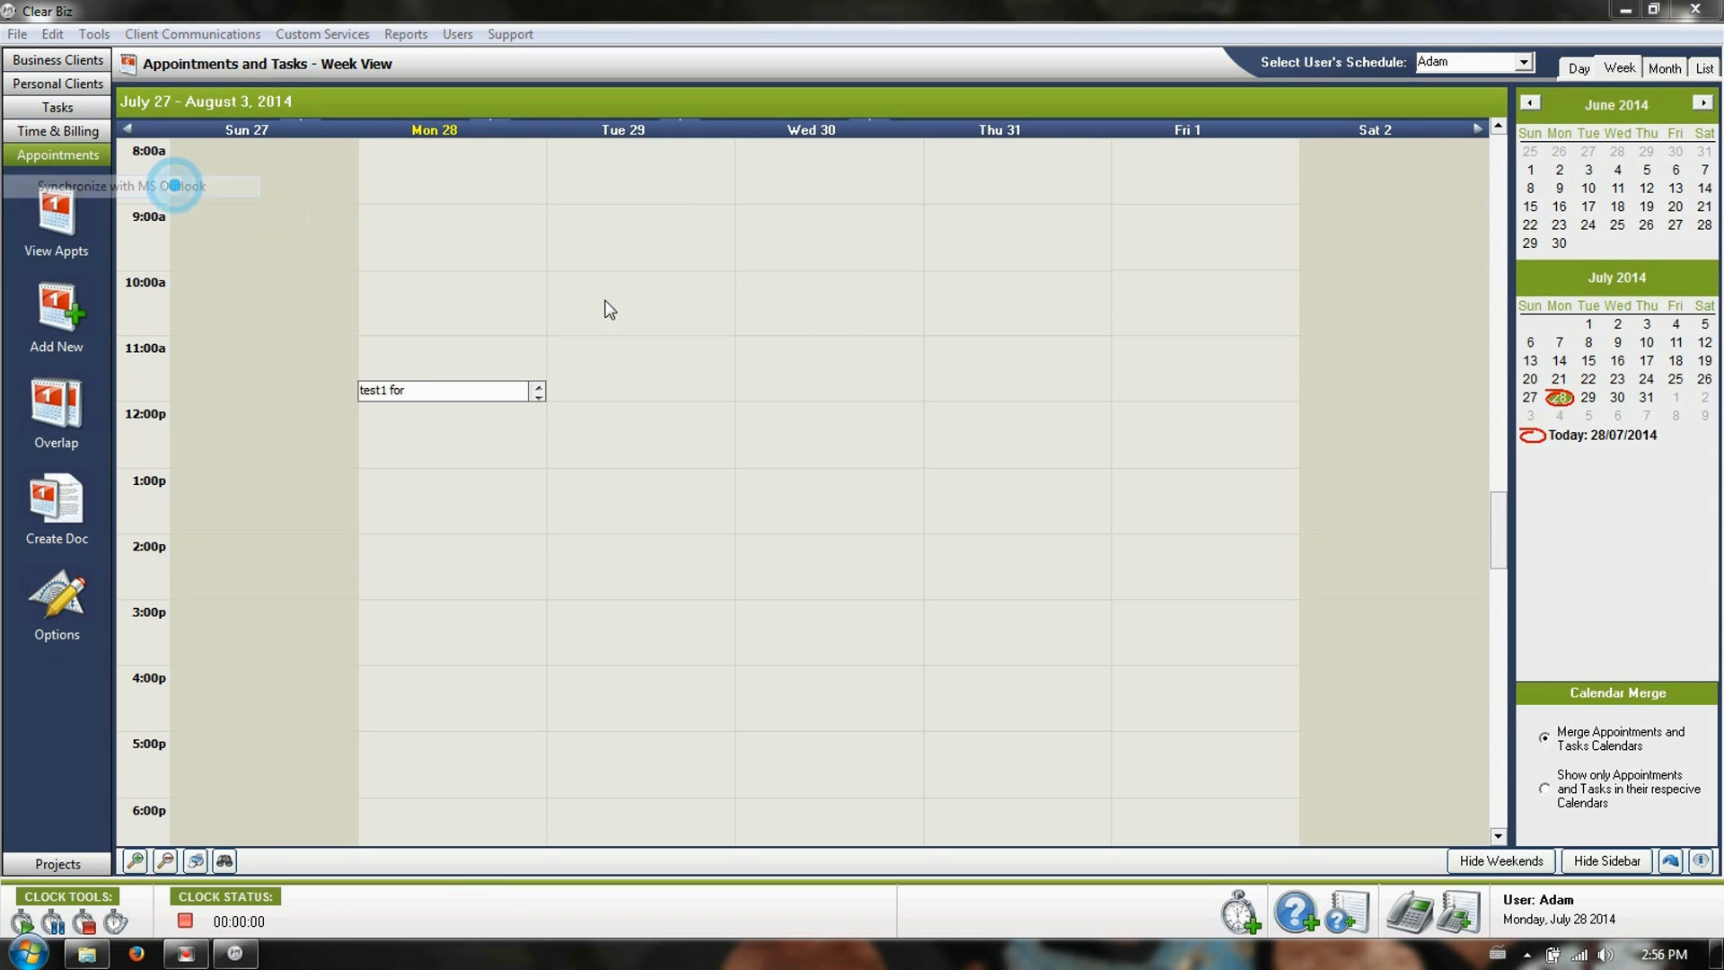
click(817, 493)
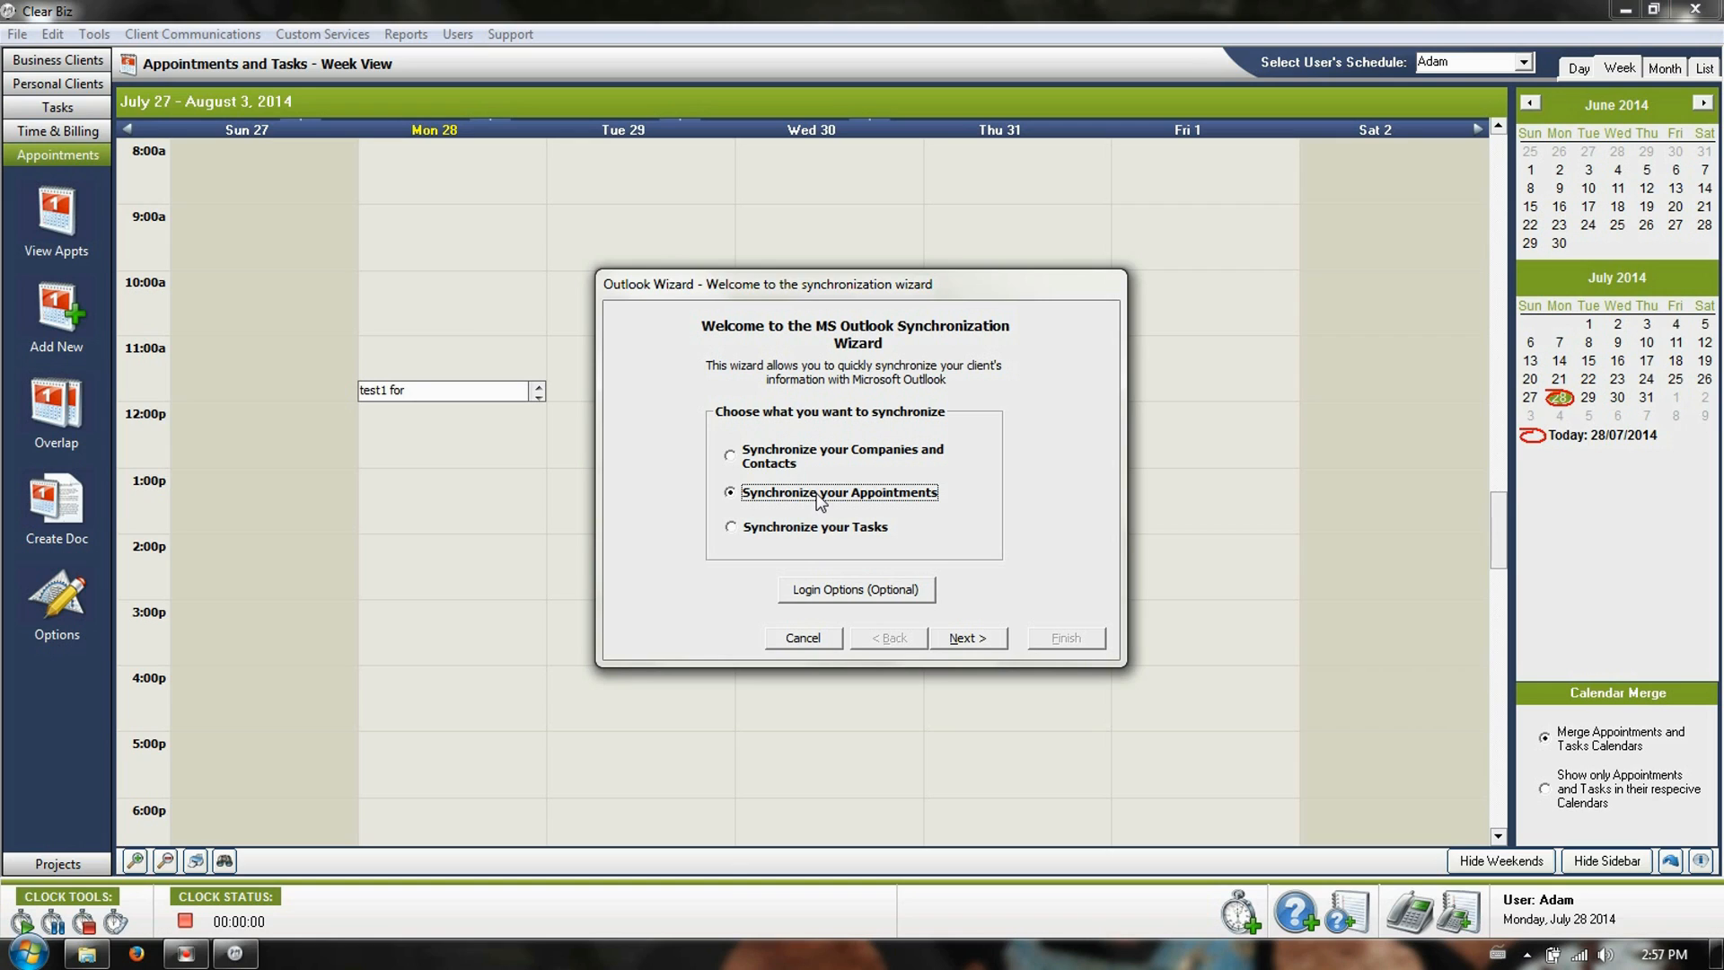
click(790, 642)
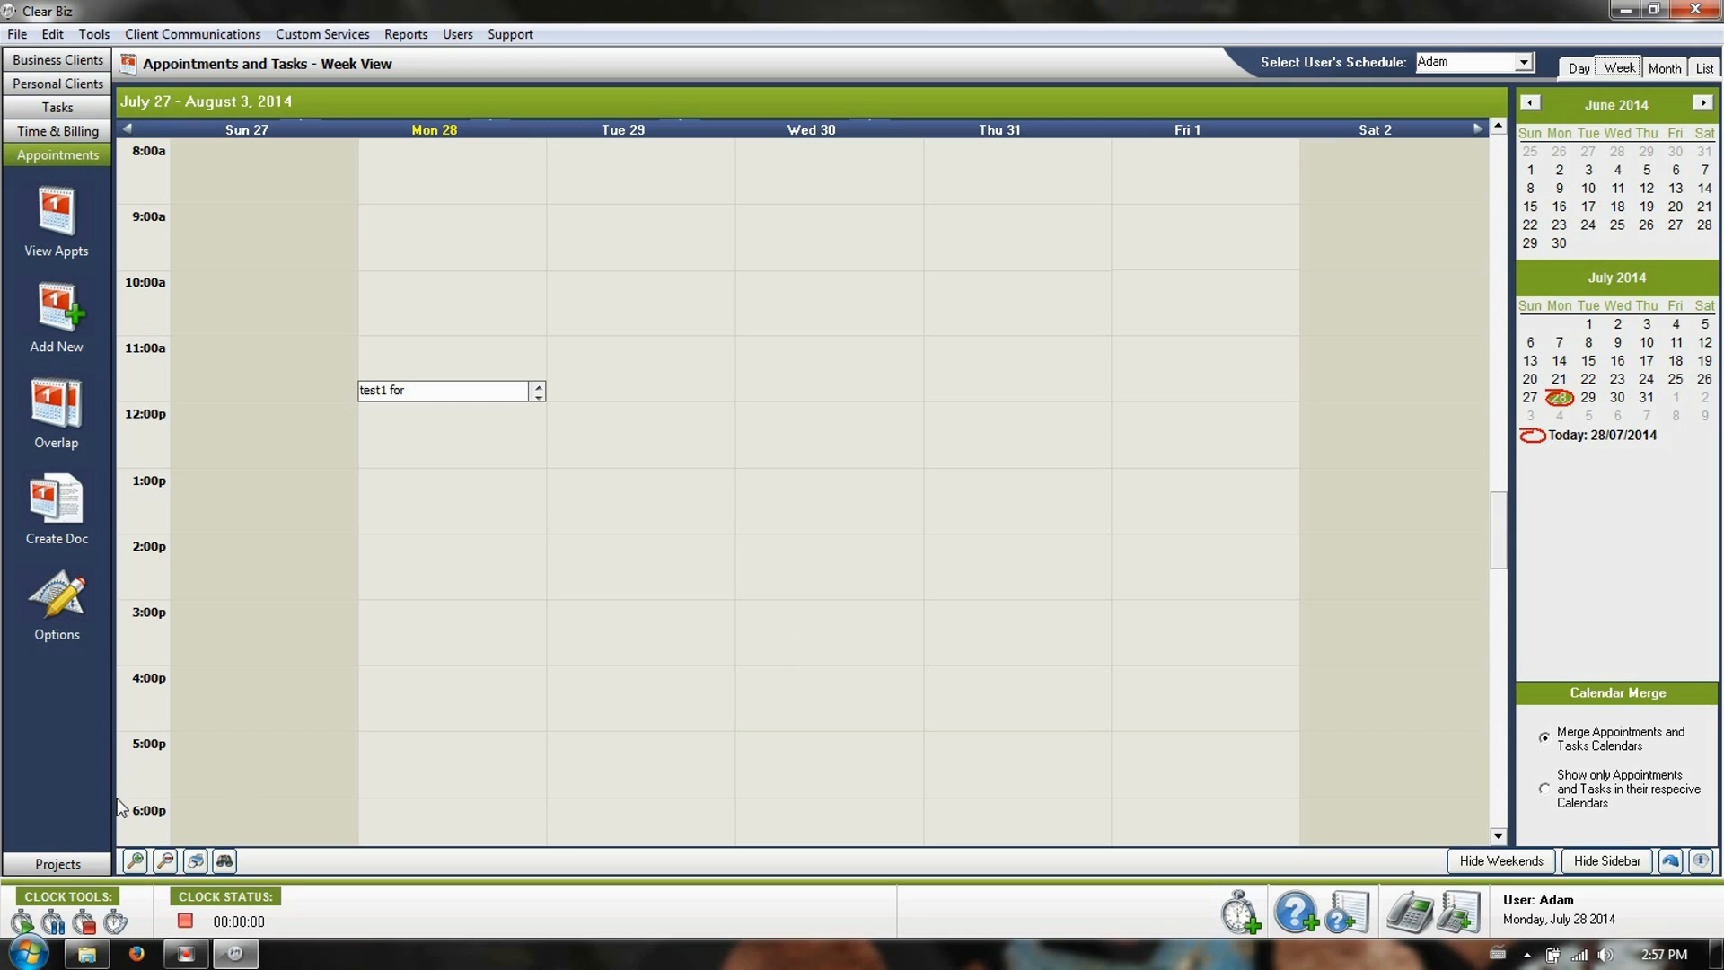
- Create a new project template in the project manager and name it Big Job
click(79, 861)
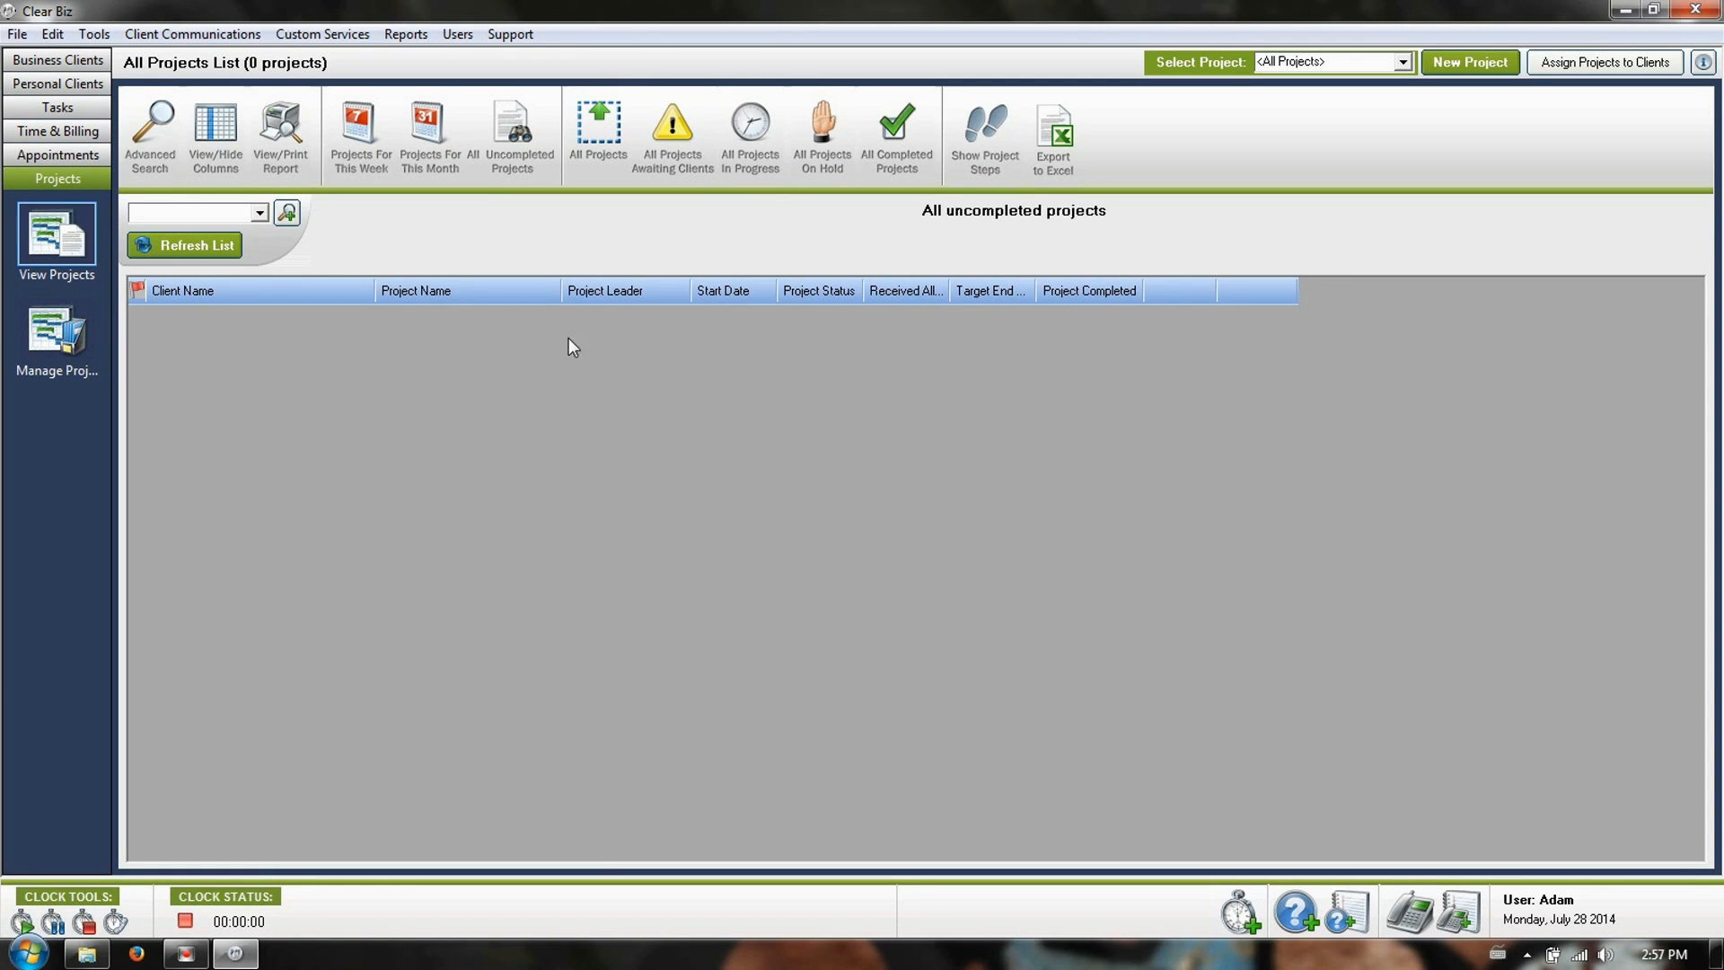
click(70, 341)
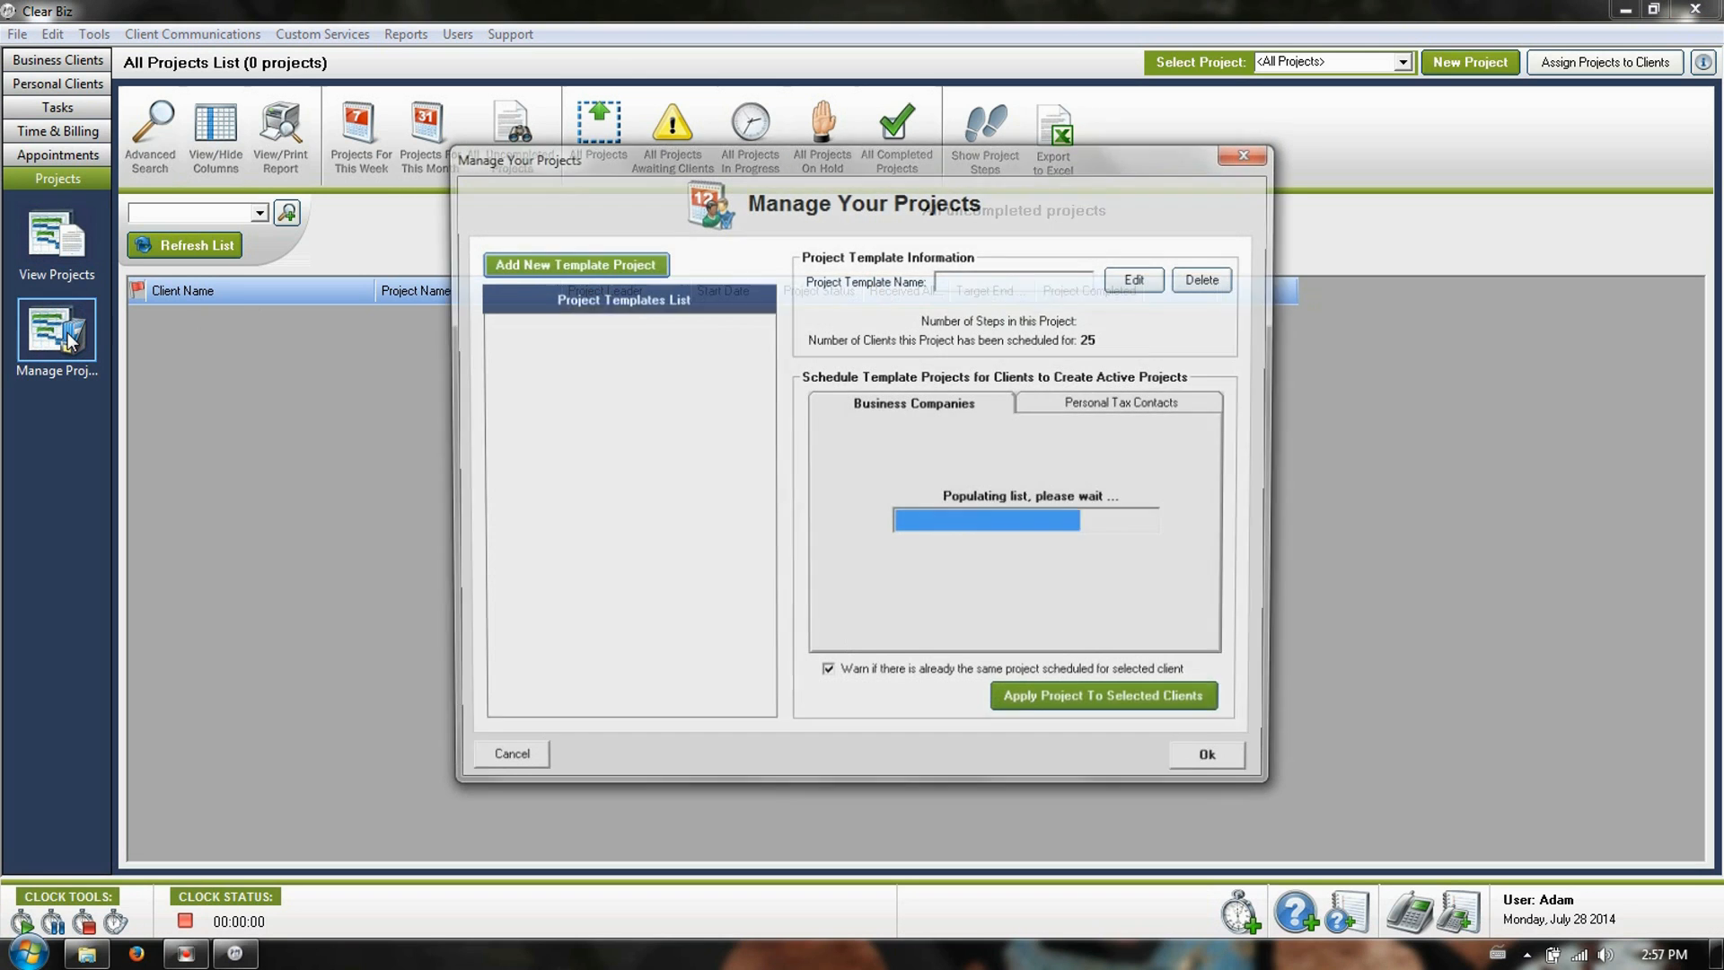
click(611, 264)
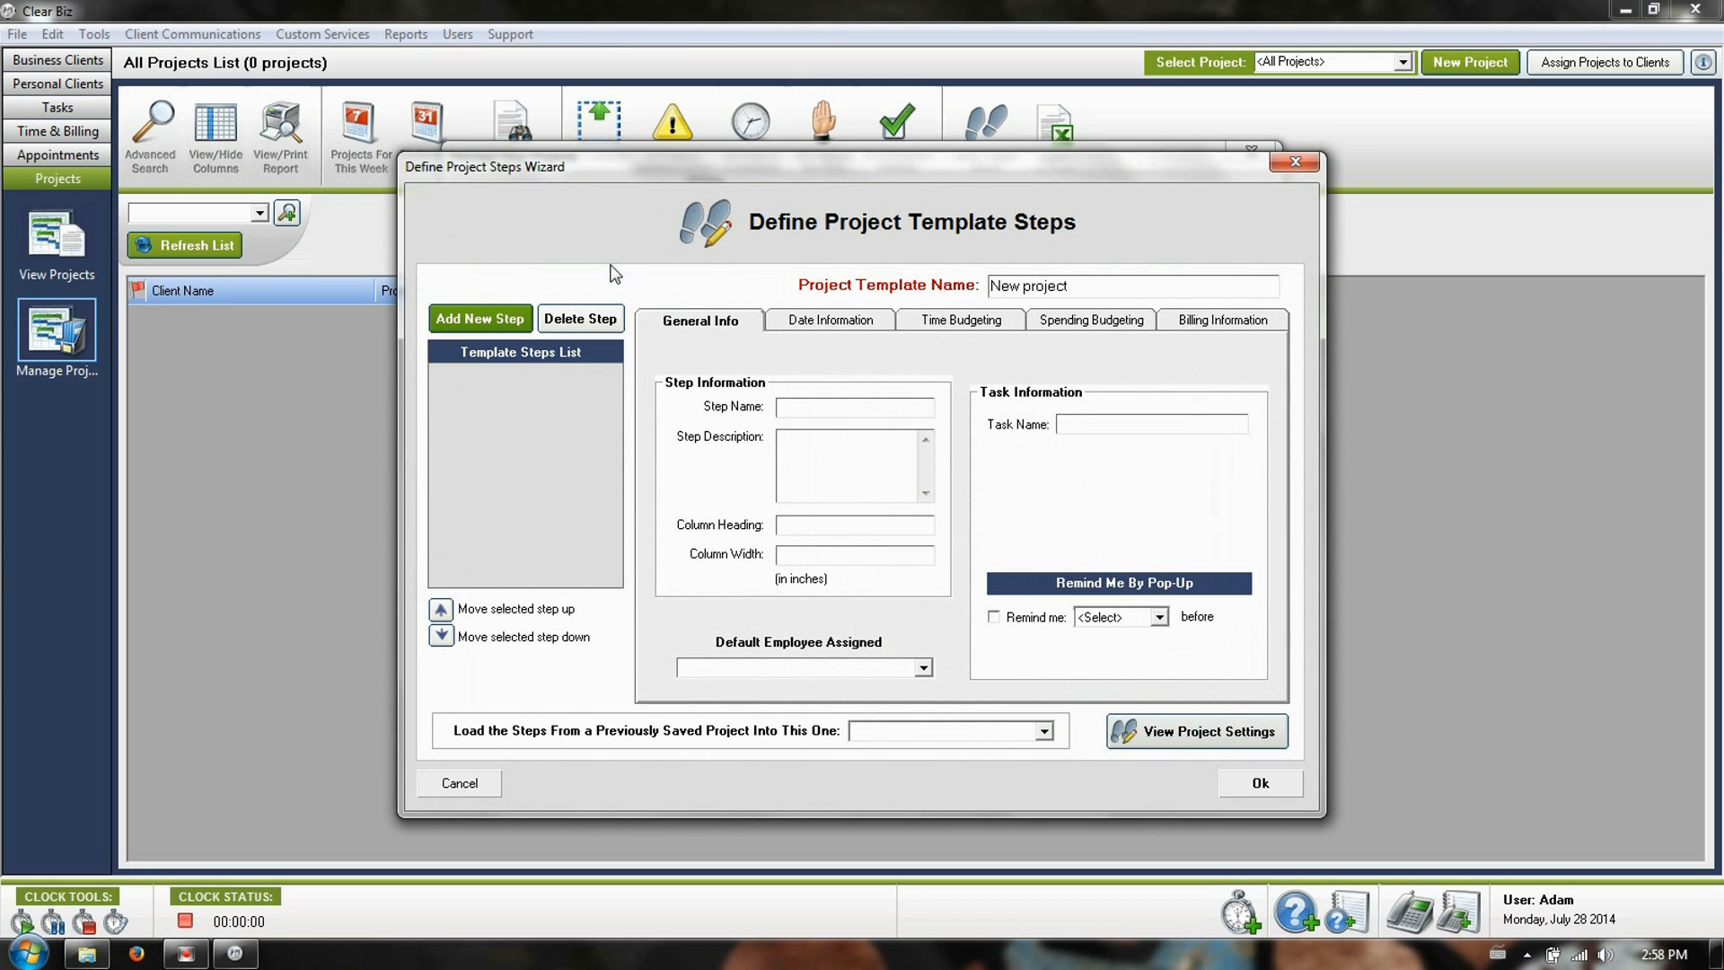
key(Delete)
key(Delete)
key(Delete)
key(Delete)
key(Delete)
key(Delete)
key(Delete)
key(Delete)
key(Delete)
key(Delete)
key(Delete)
text(Bing)
key(BackSpace)
key(BackSpace)
key(BackSpace)
text(ig Job)
- Add seven new steps to the Big Job template
click(460, 325)
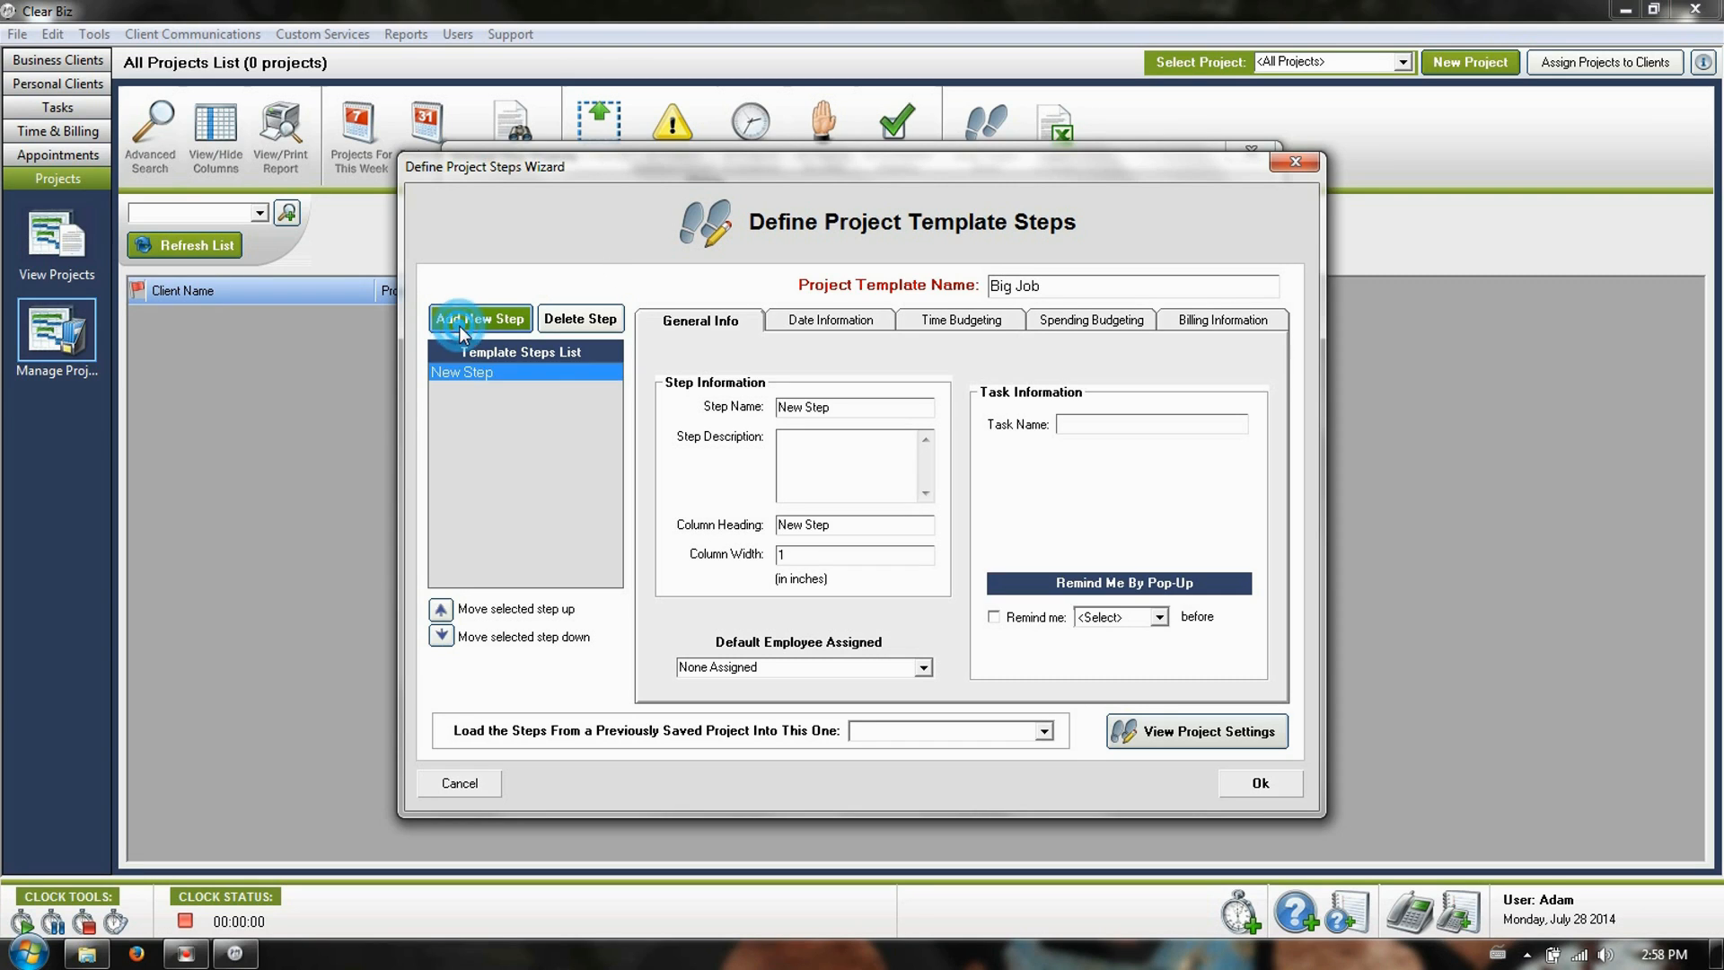
click(460, 325)
click(460, 325)
click(459, 325)
click(460, 325)
click(460, 325)
click(459, 325)
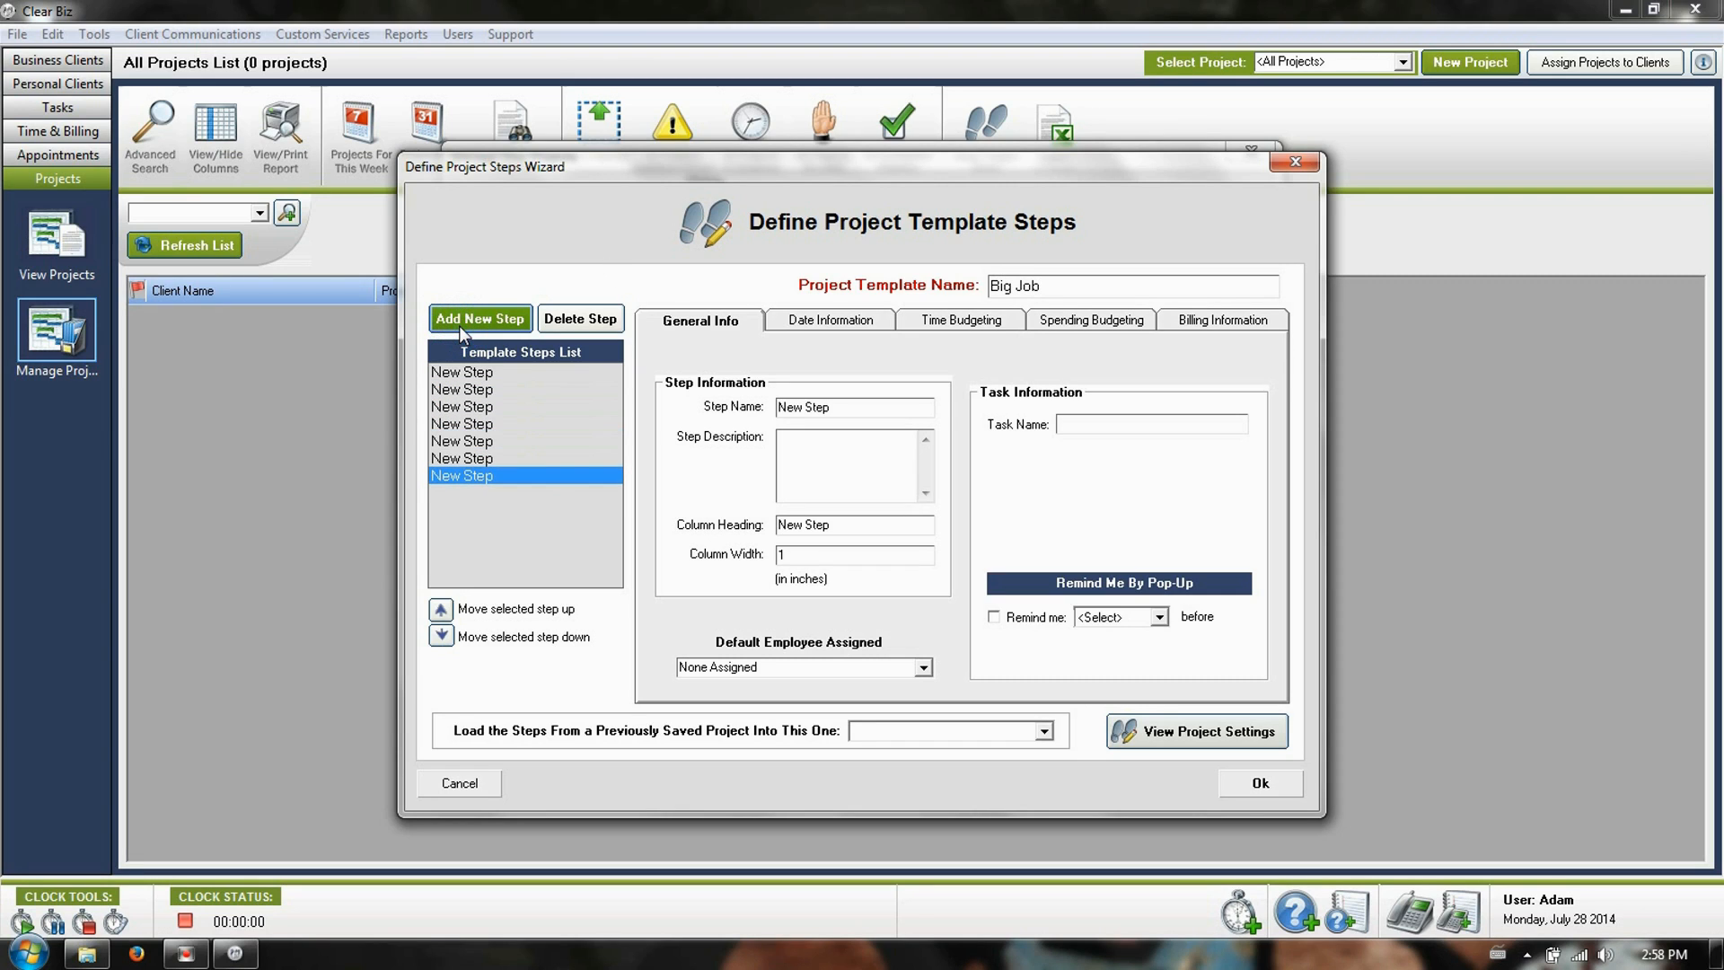
- Rename the topmost step of the template as First
click(502, 368)
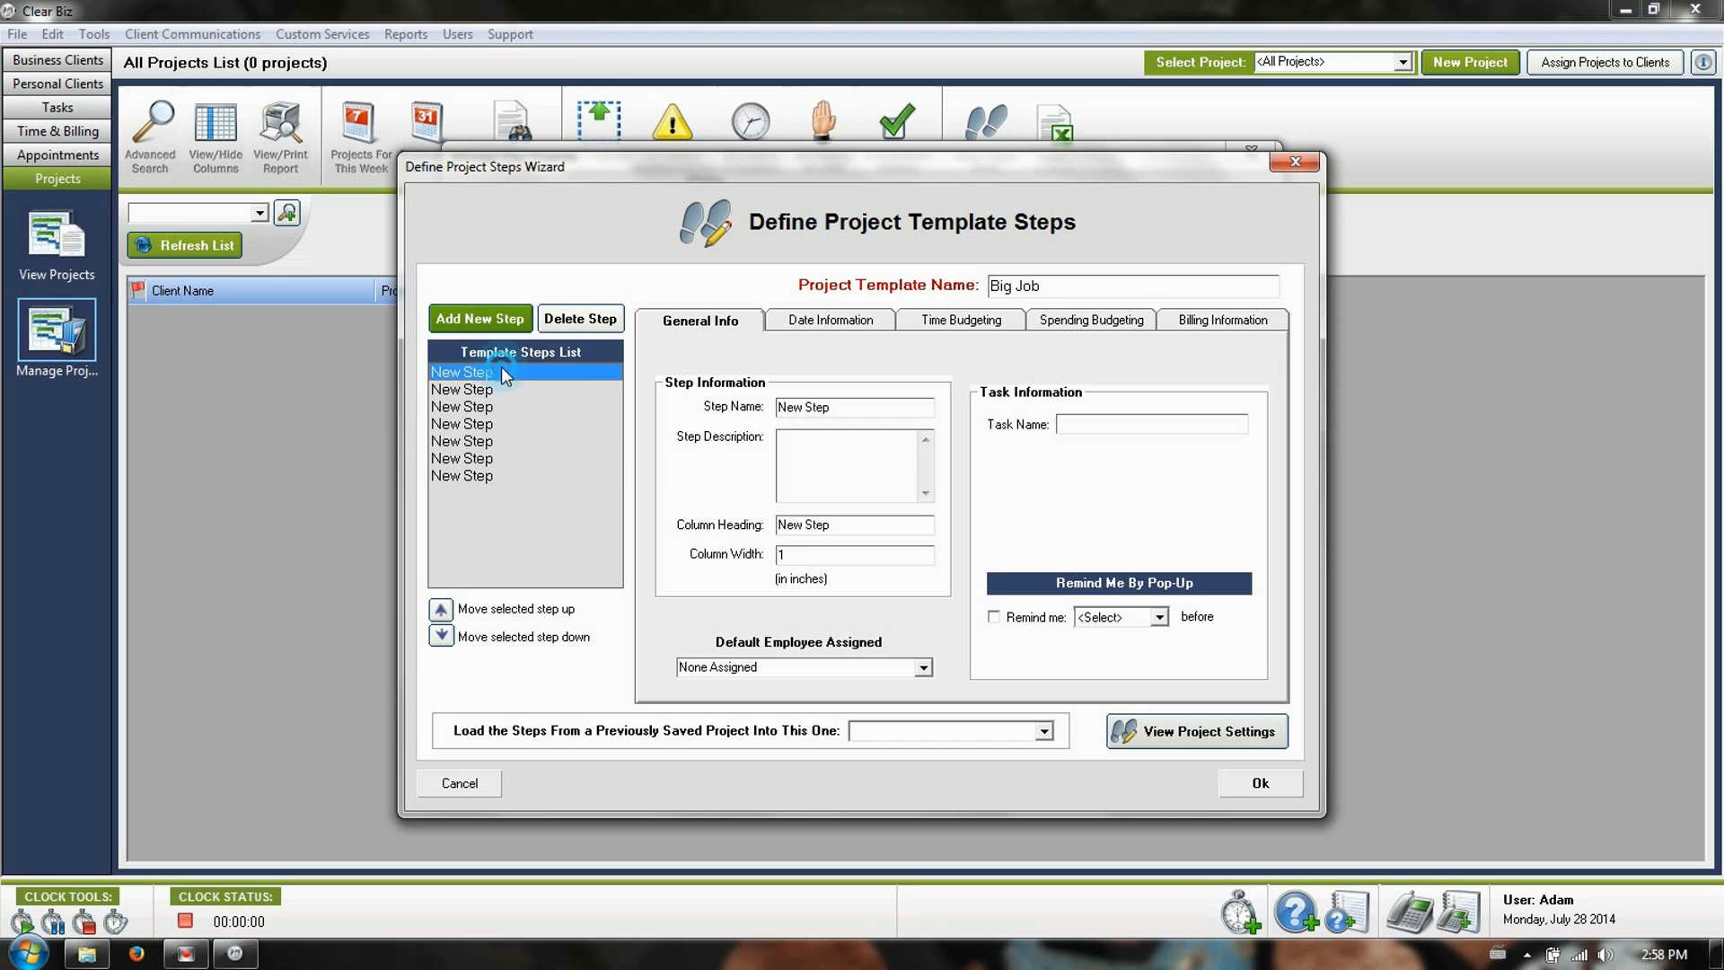
click(858, 409)
key(BackSpace)
key(BackSpace)
key(BackSpace)
key(BackSpace)
key(BackSpace)
key(BackSpace)
key(BackSpace)
key(BackSpace)
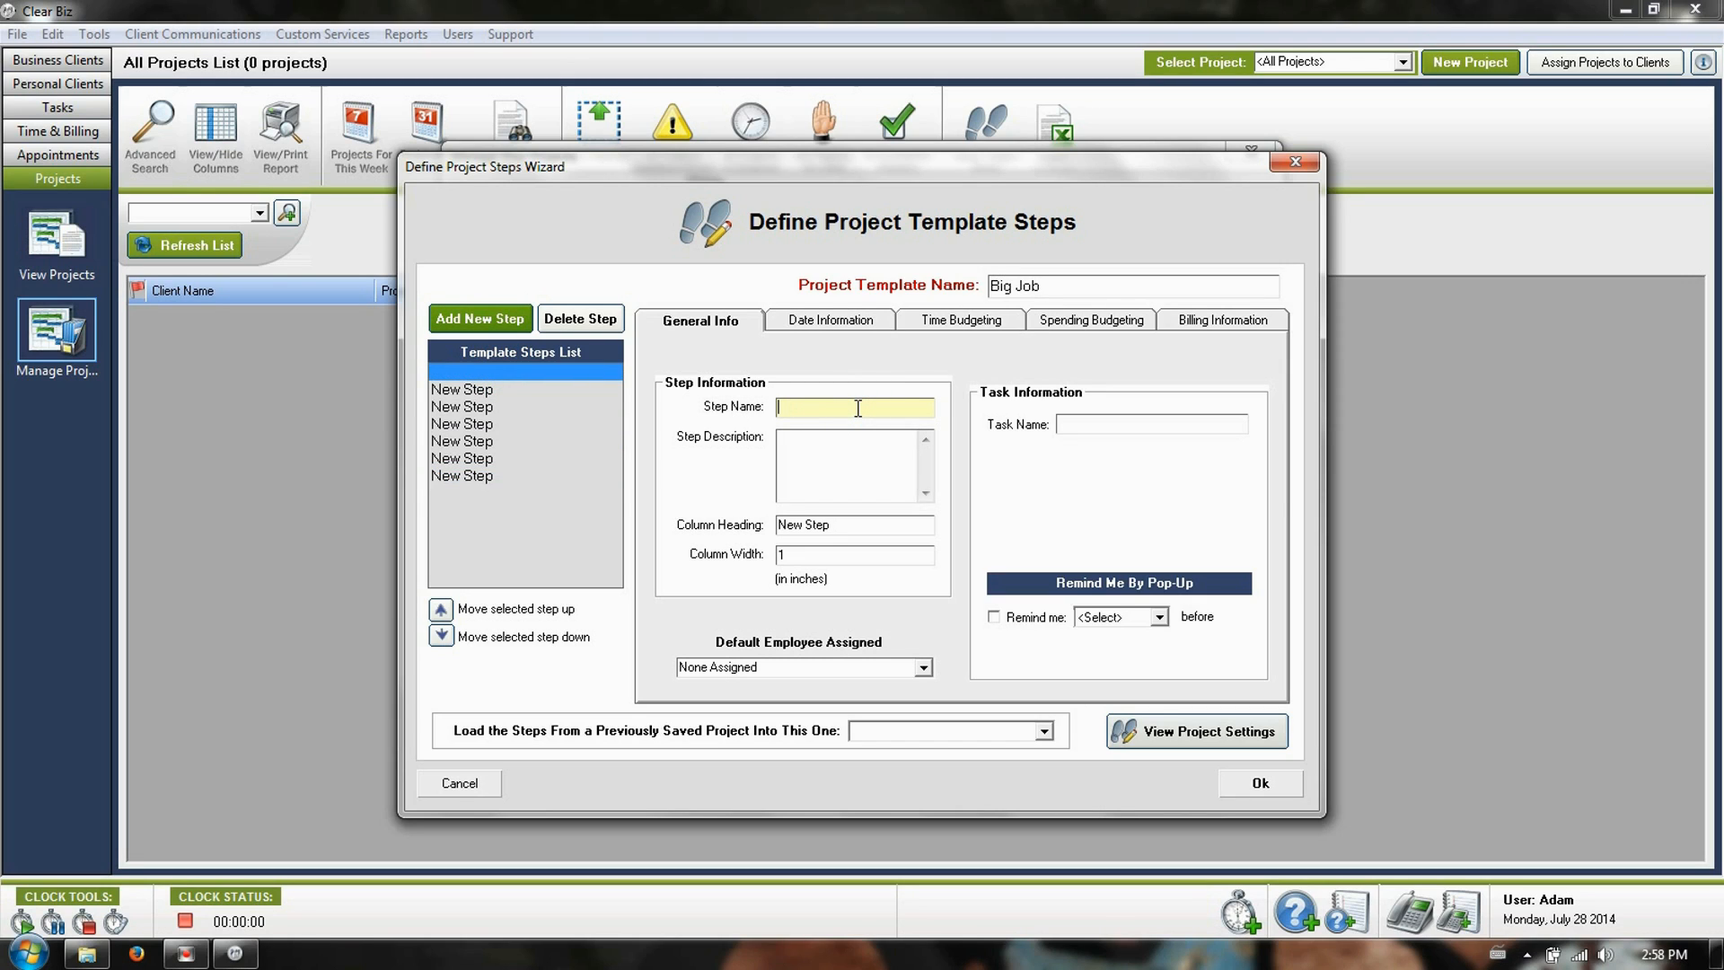
text(First)
- Give the First step the description testing and assign the logged-in user as its default employee
click(853, 449)
text(kjhdfkjghdhgdfk)
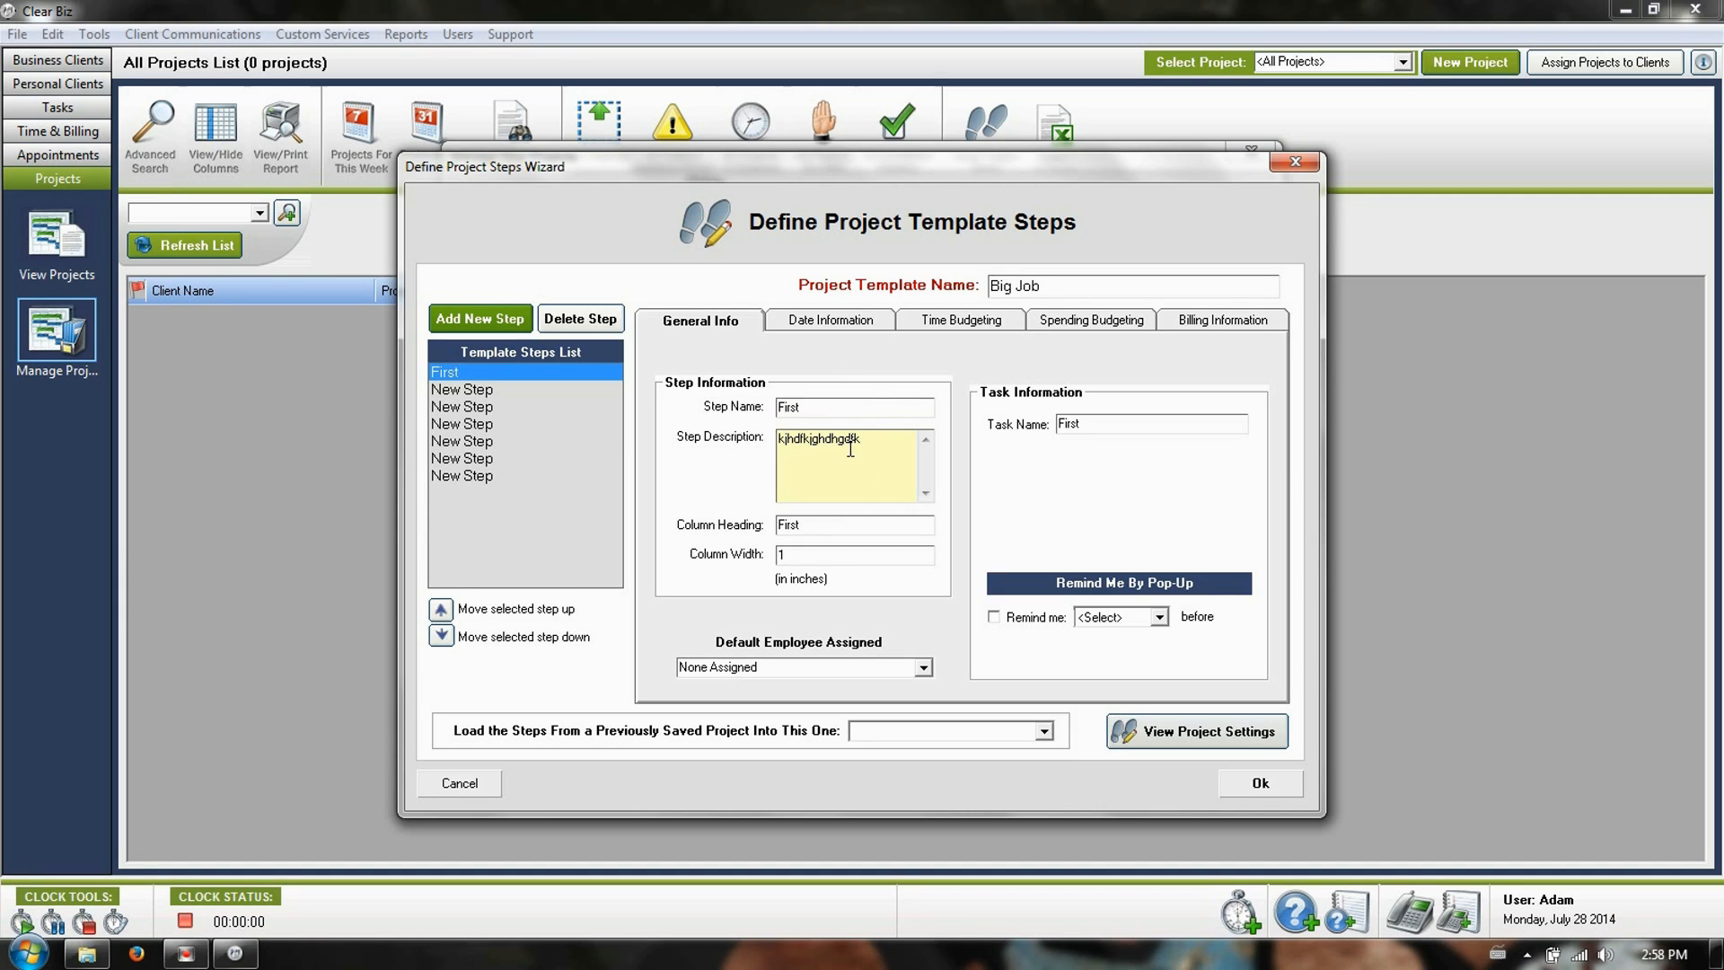
key(BackSpace)
key(BackSpace)
key(BackSpace)
key(BackSpace)
key(BackSpace)
key(BackSpace)
key(BackSpace)
key(BackSpace)
key(BackSpace)
key(BackSpace)
key(BackSpace)
key(BackSpace)
key(BackSpace)
key(BackSpace)
key(BackSpace)
text(testing)
click(923, 669)
click(887, 681)
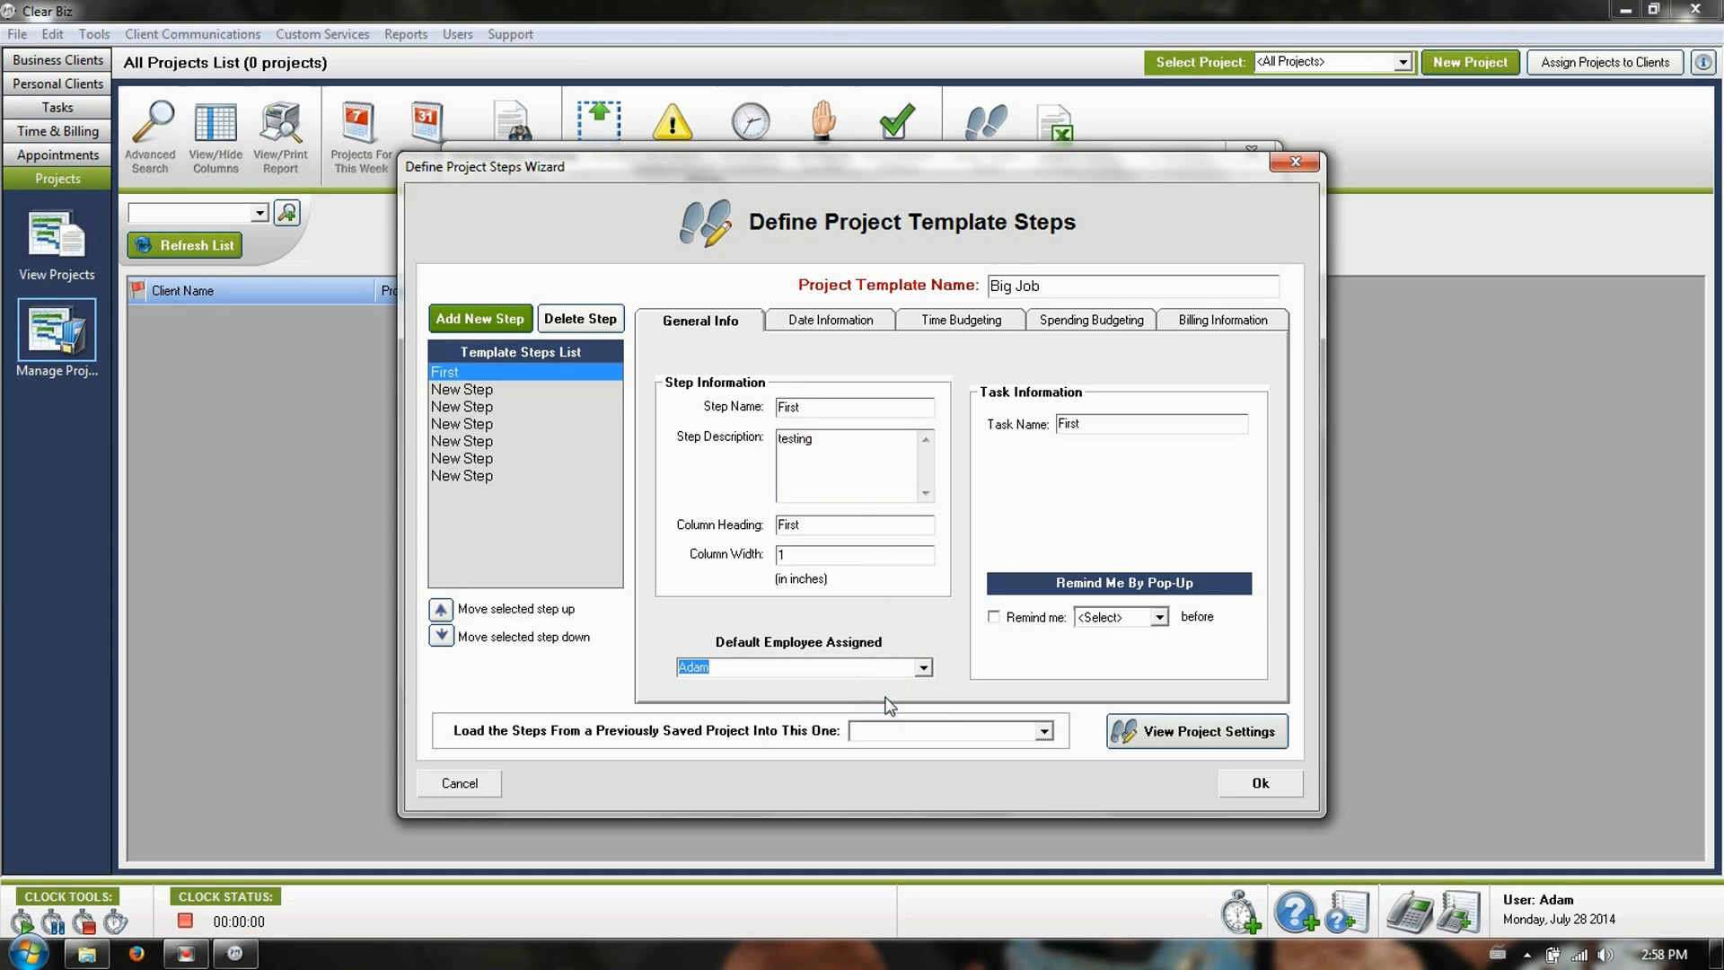
- Set the First step's deadlines to use fixed target dates
click(827, 321)
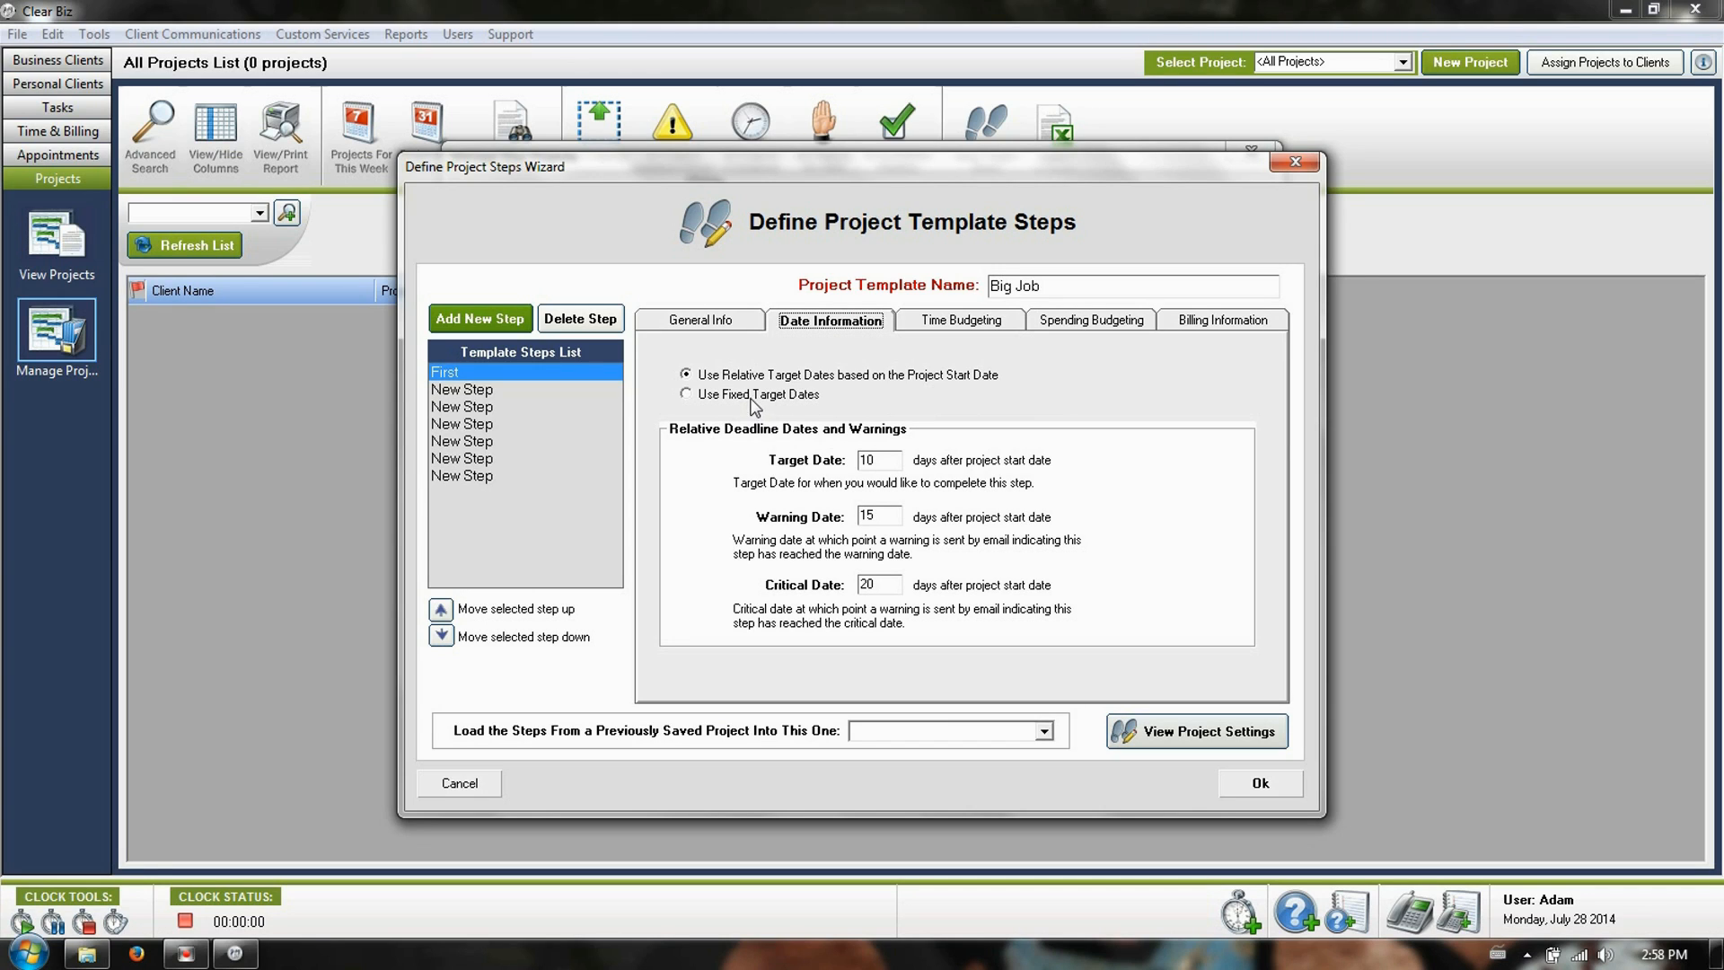
click(752, 400)
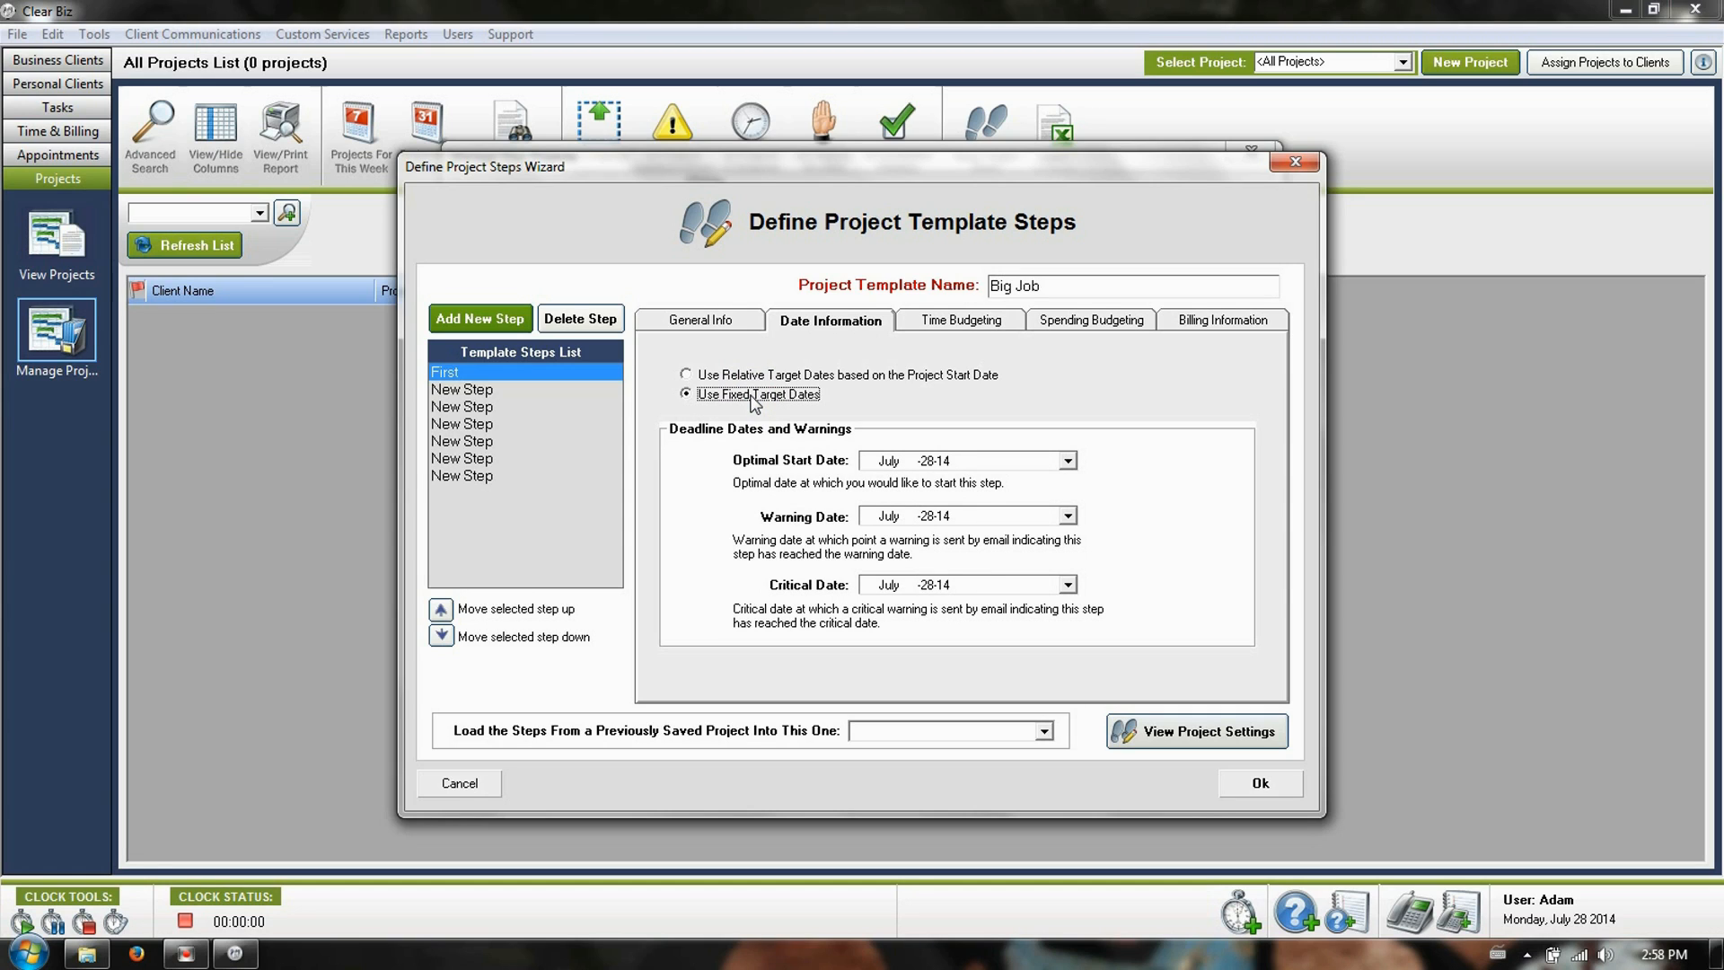
- Review the First step's time budgeting, spending budgeting and billing settings, and save the Big Job template
click(967, 325)
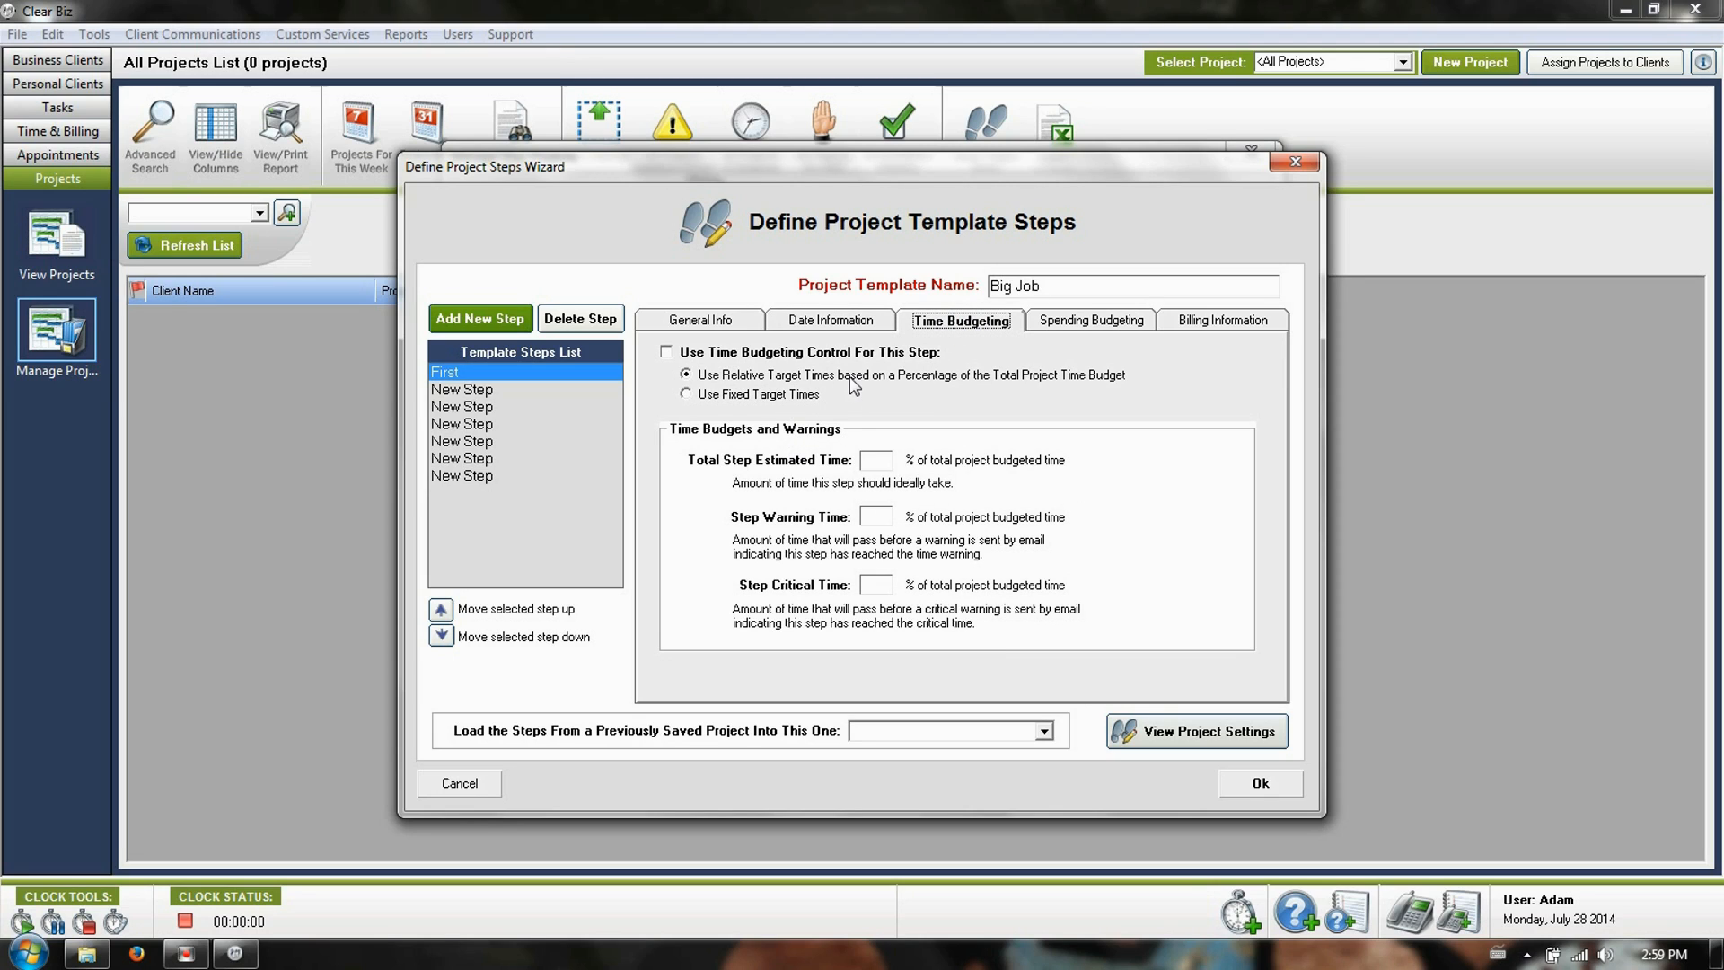
click(1078, 331)
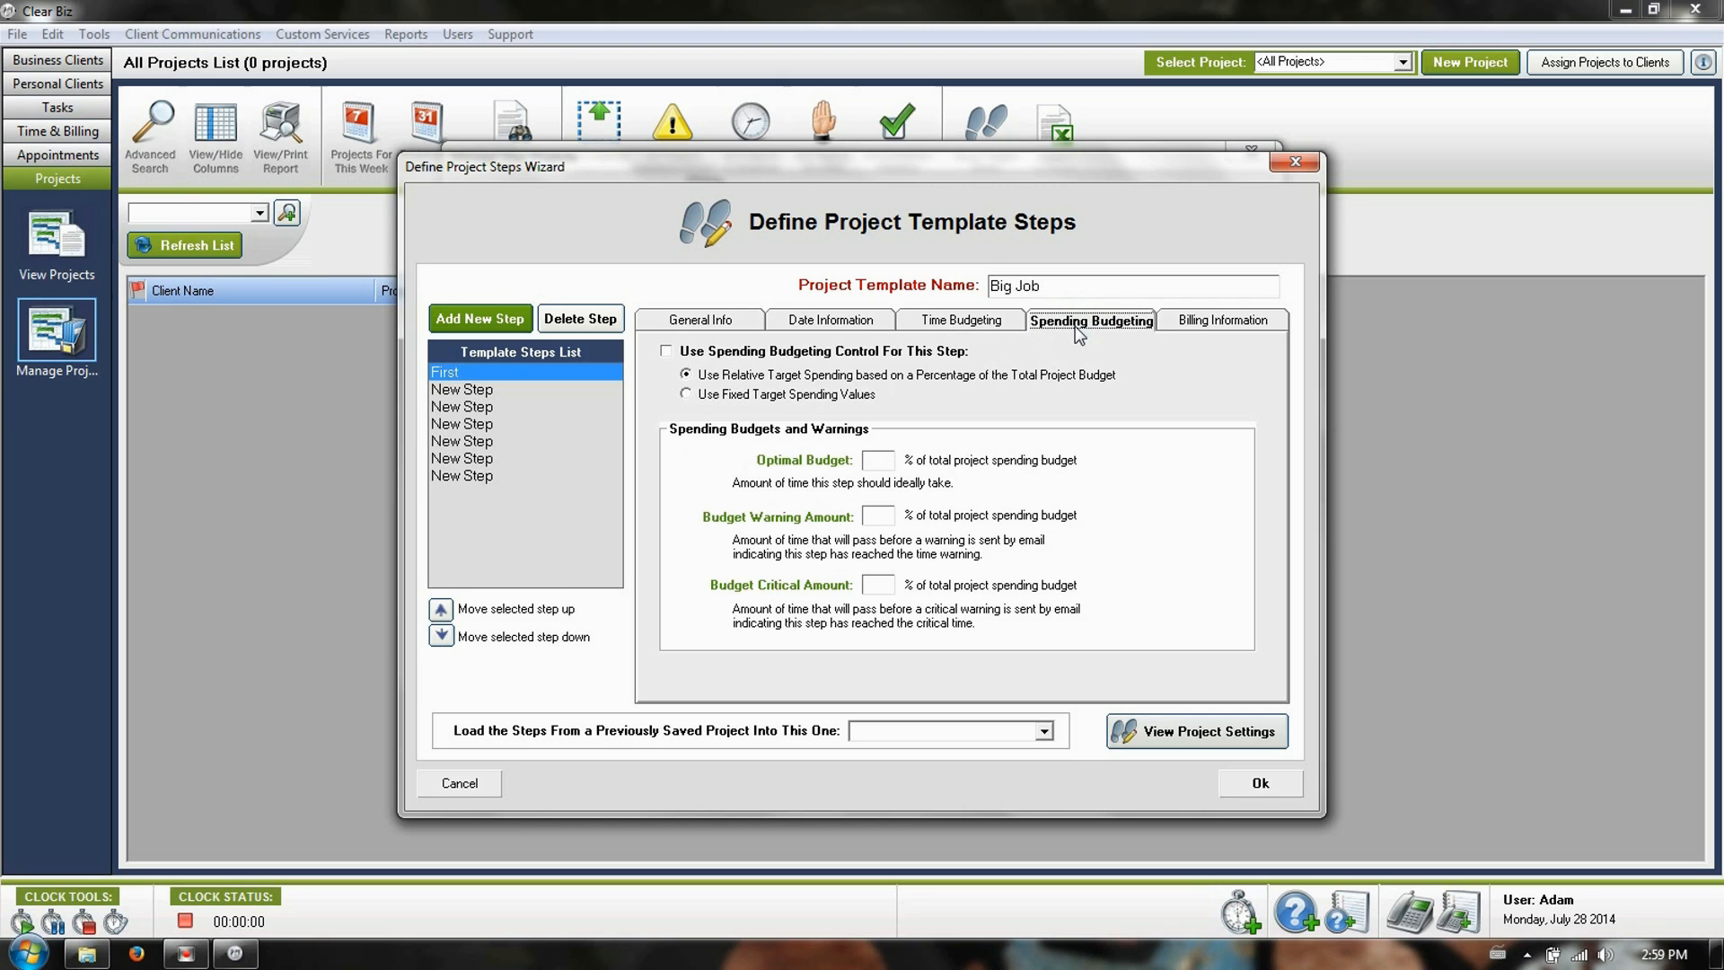
click(1196, 325)
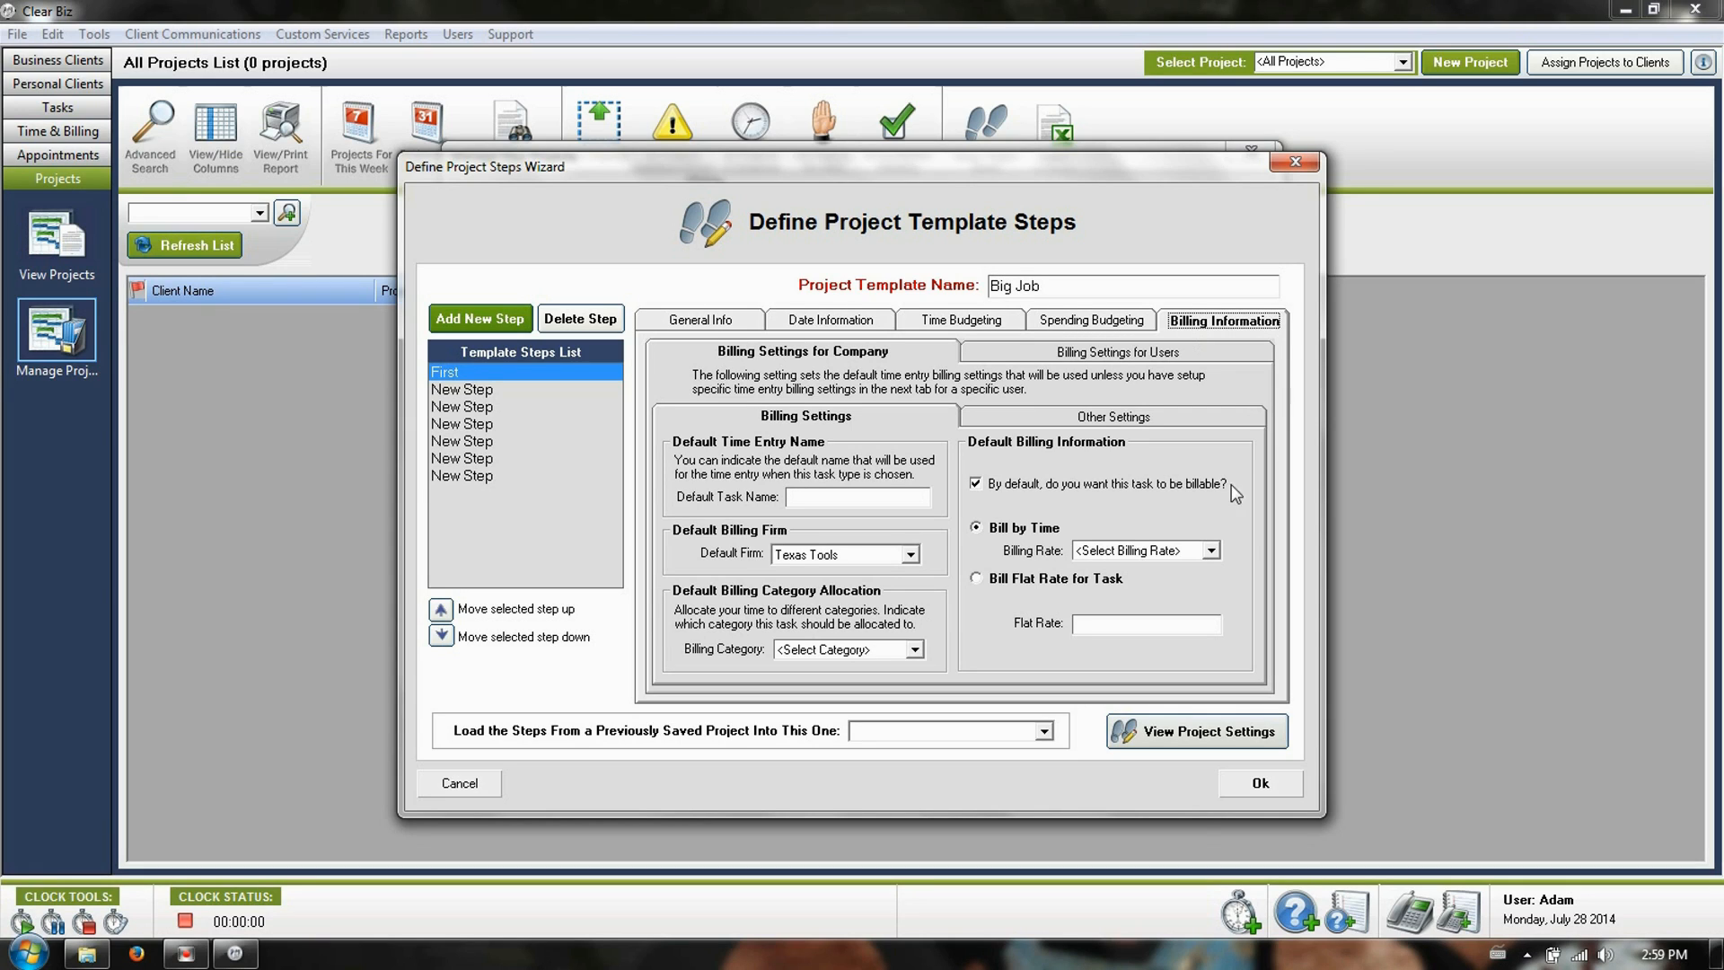
click(1261, 784)
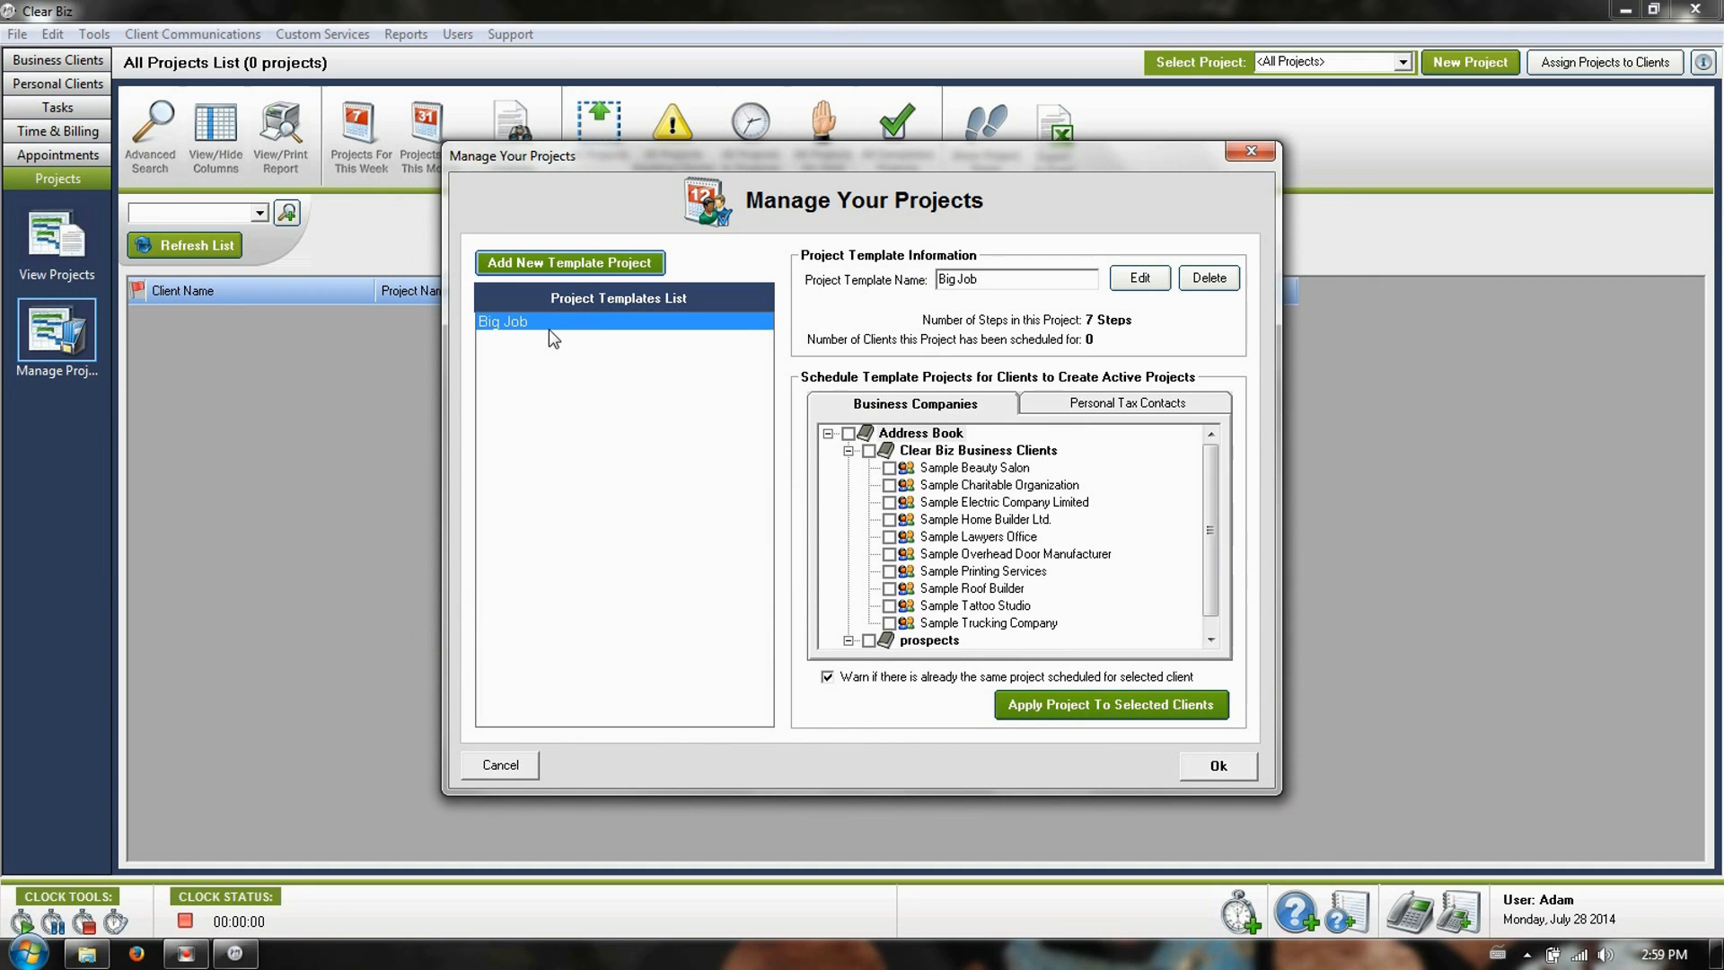
- Schedule the Big Job template for Sample Beauty Salon and Sample Charitable Organization with the default project schedule options, and close project management
click(890, 467)
click(889, 485)
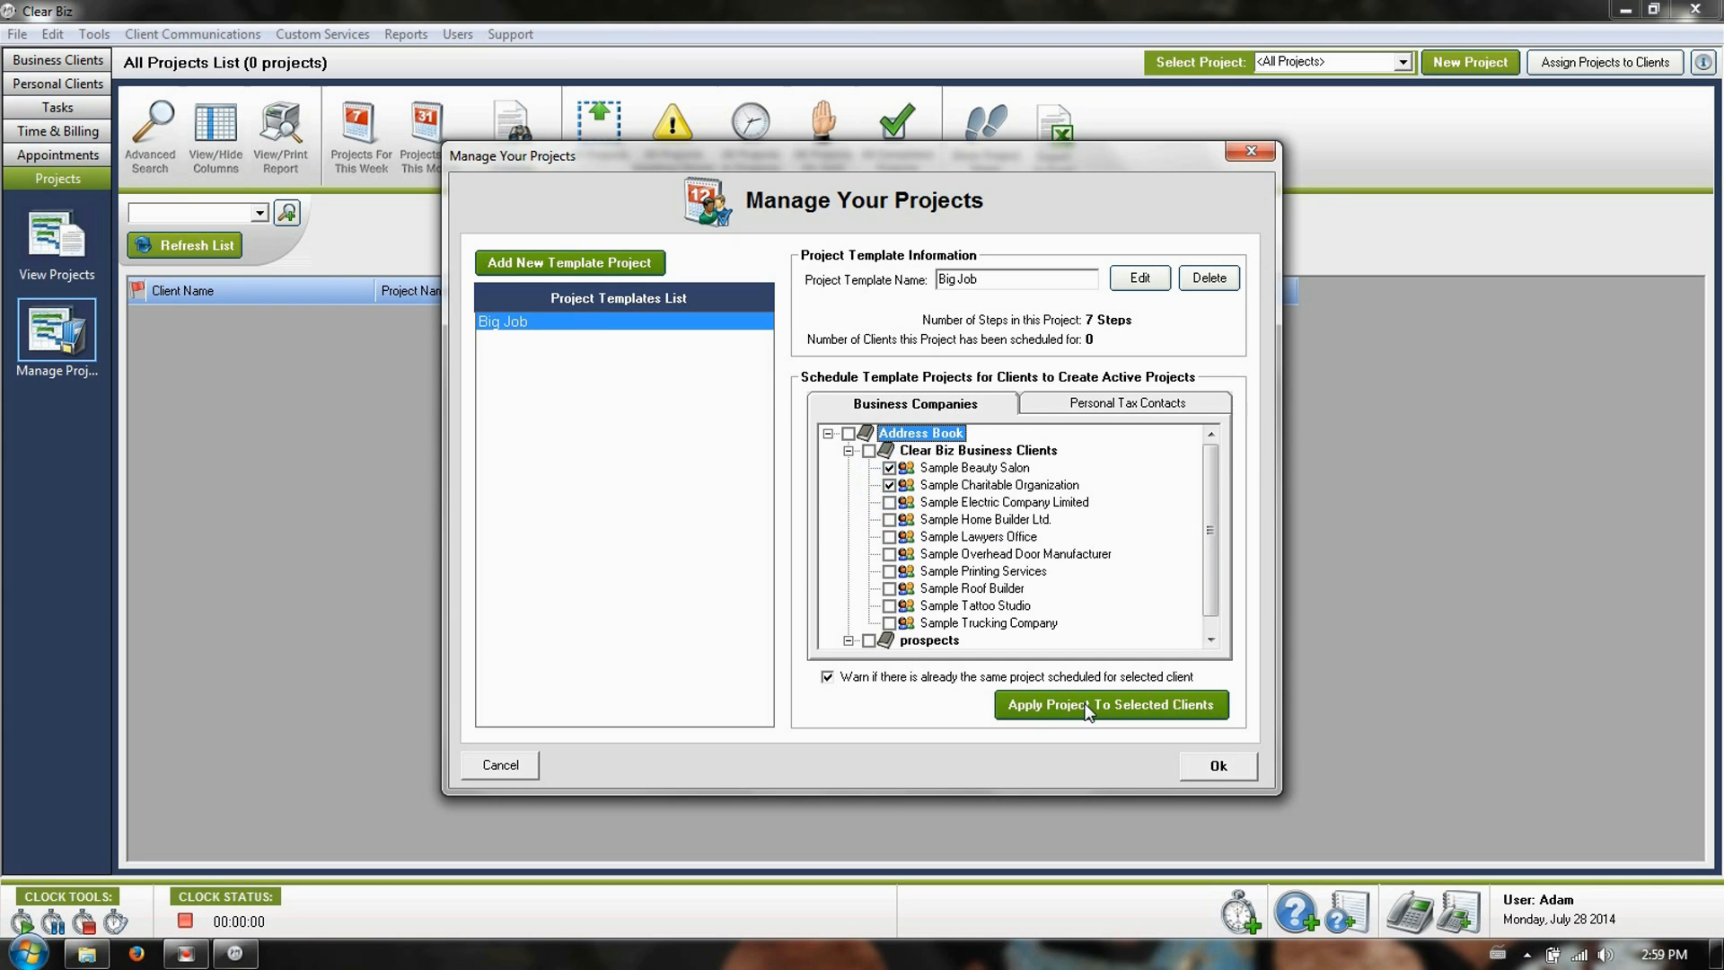
click(1128, 705)
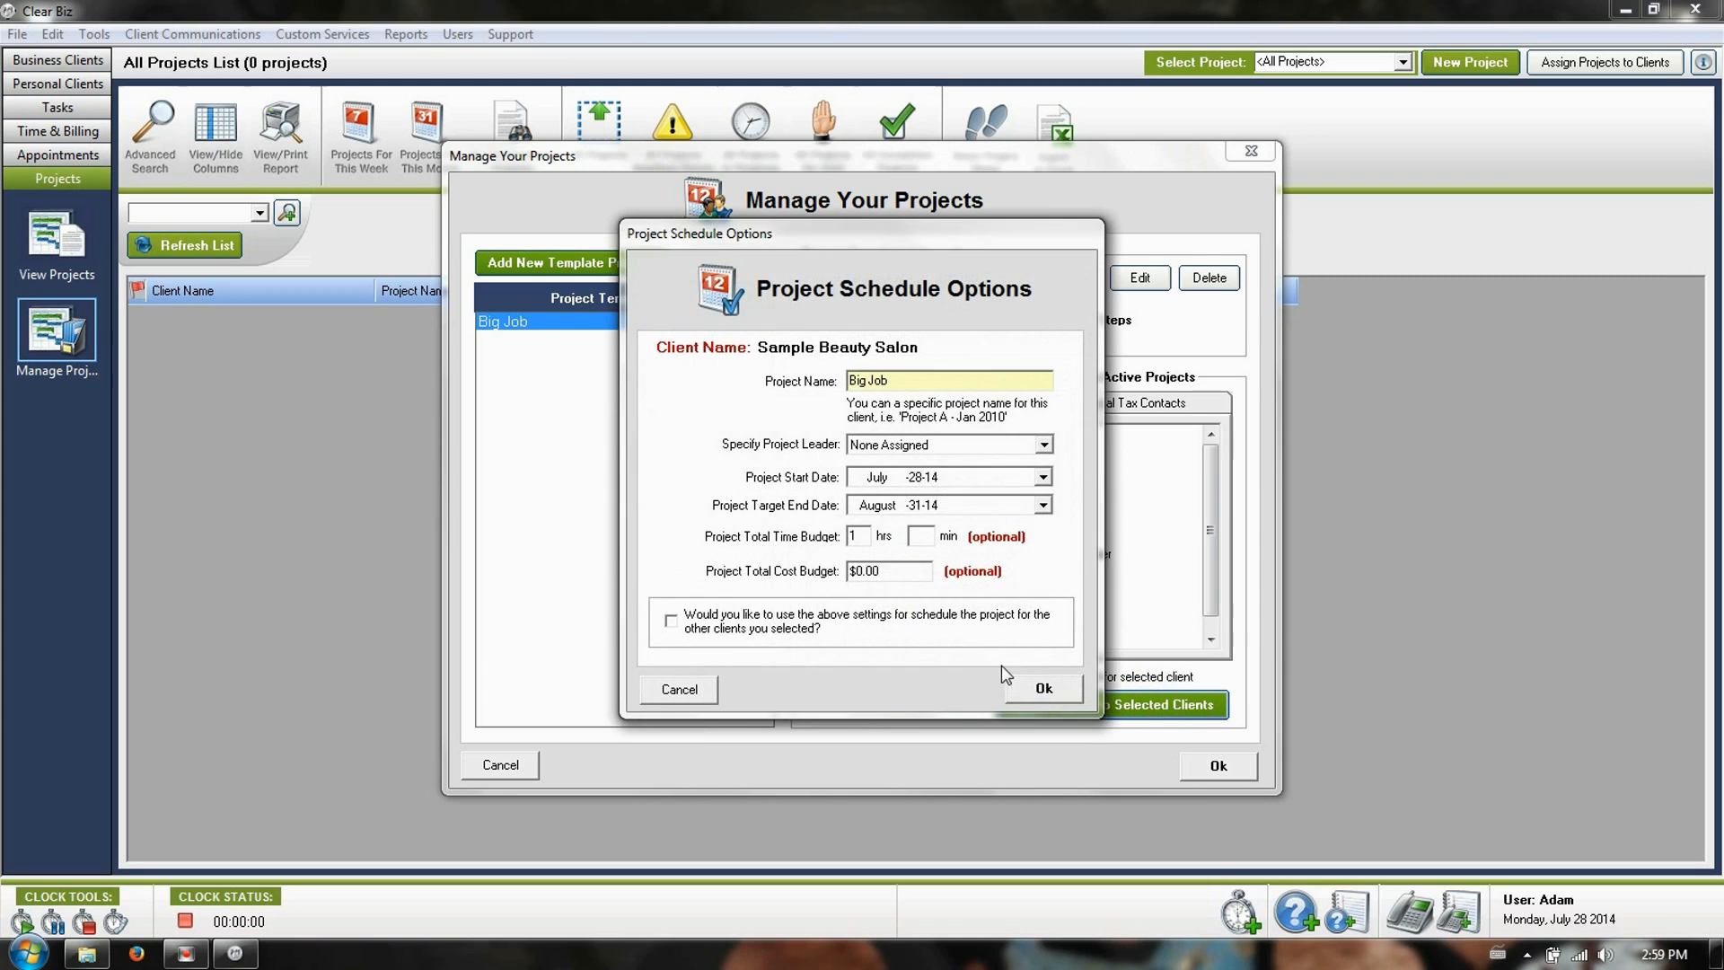
click(1035, 691)
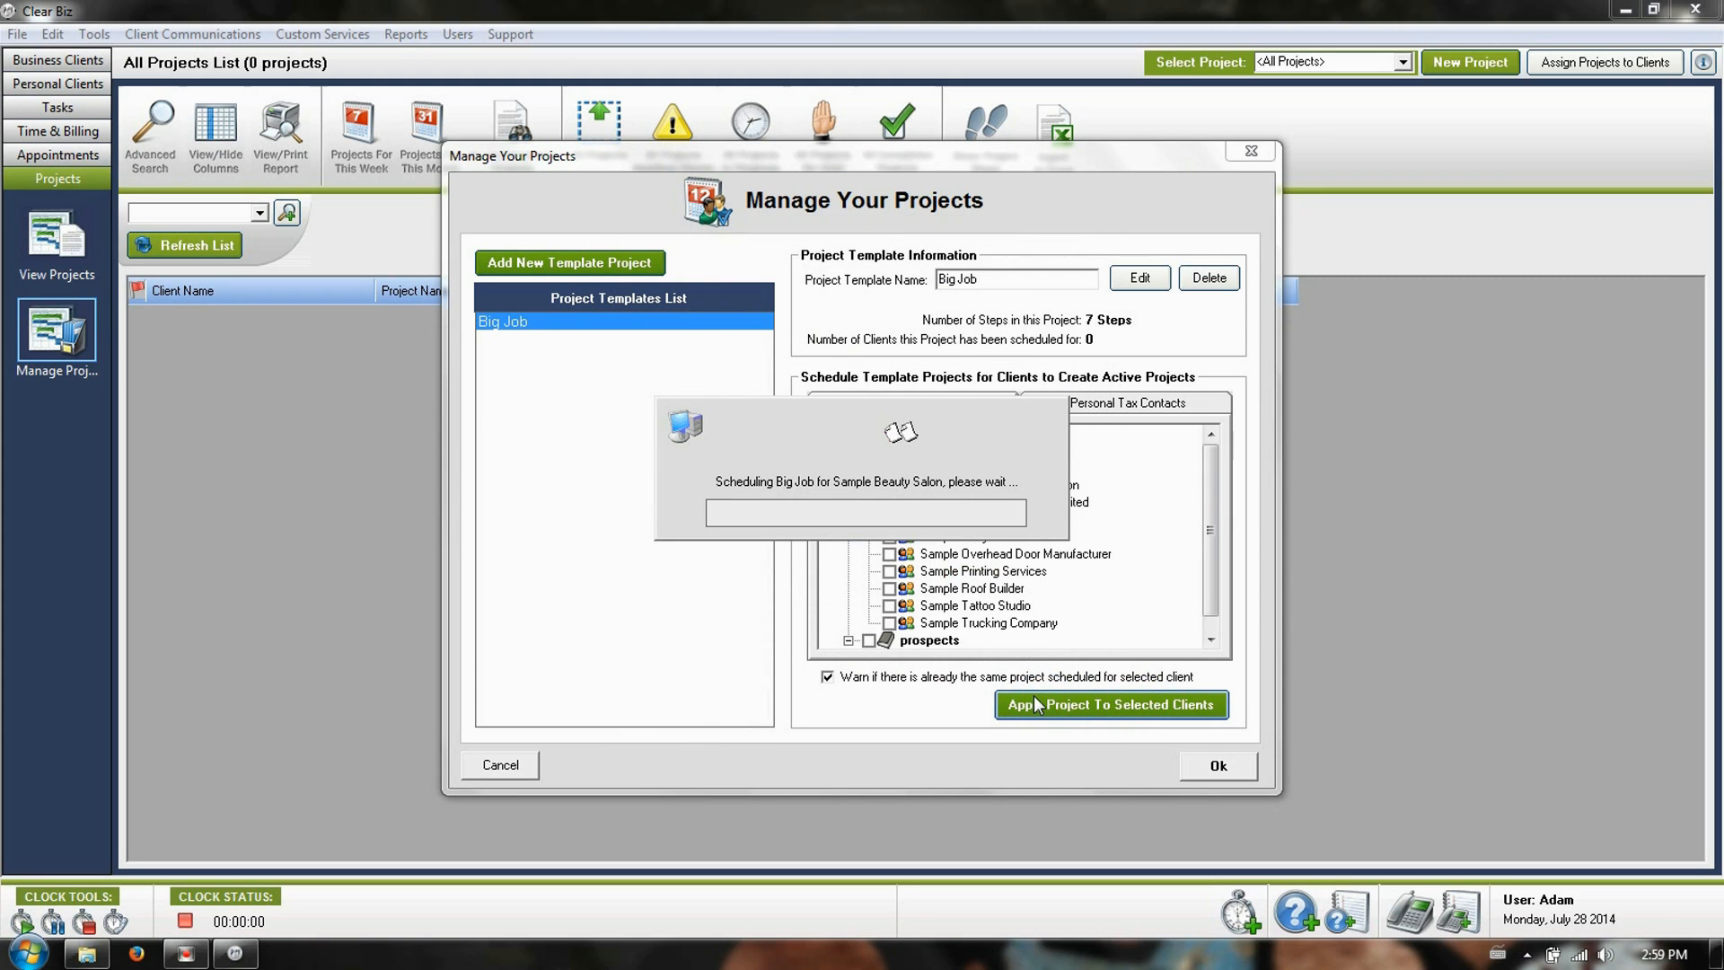
click(1034, 694)
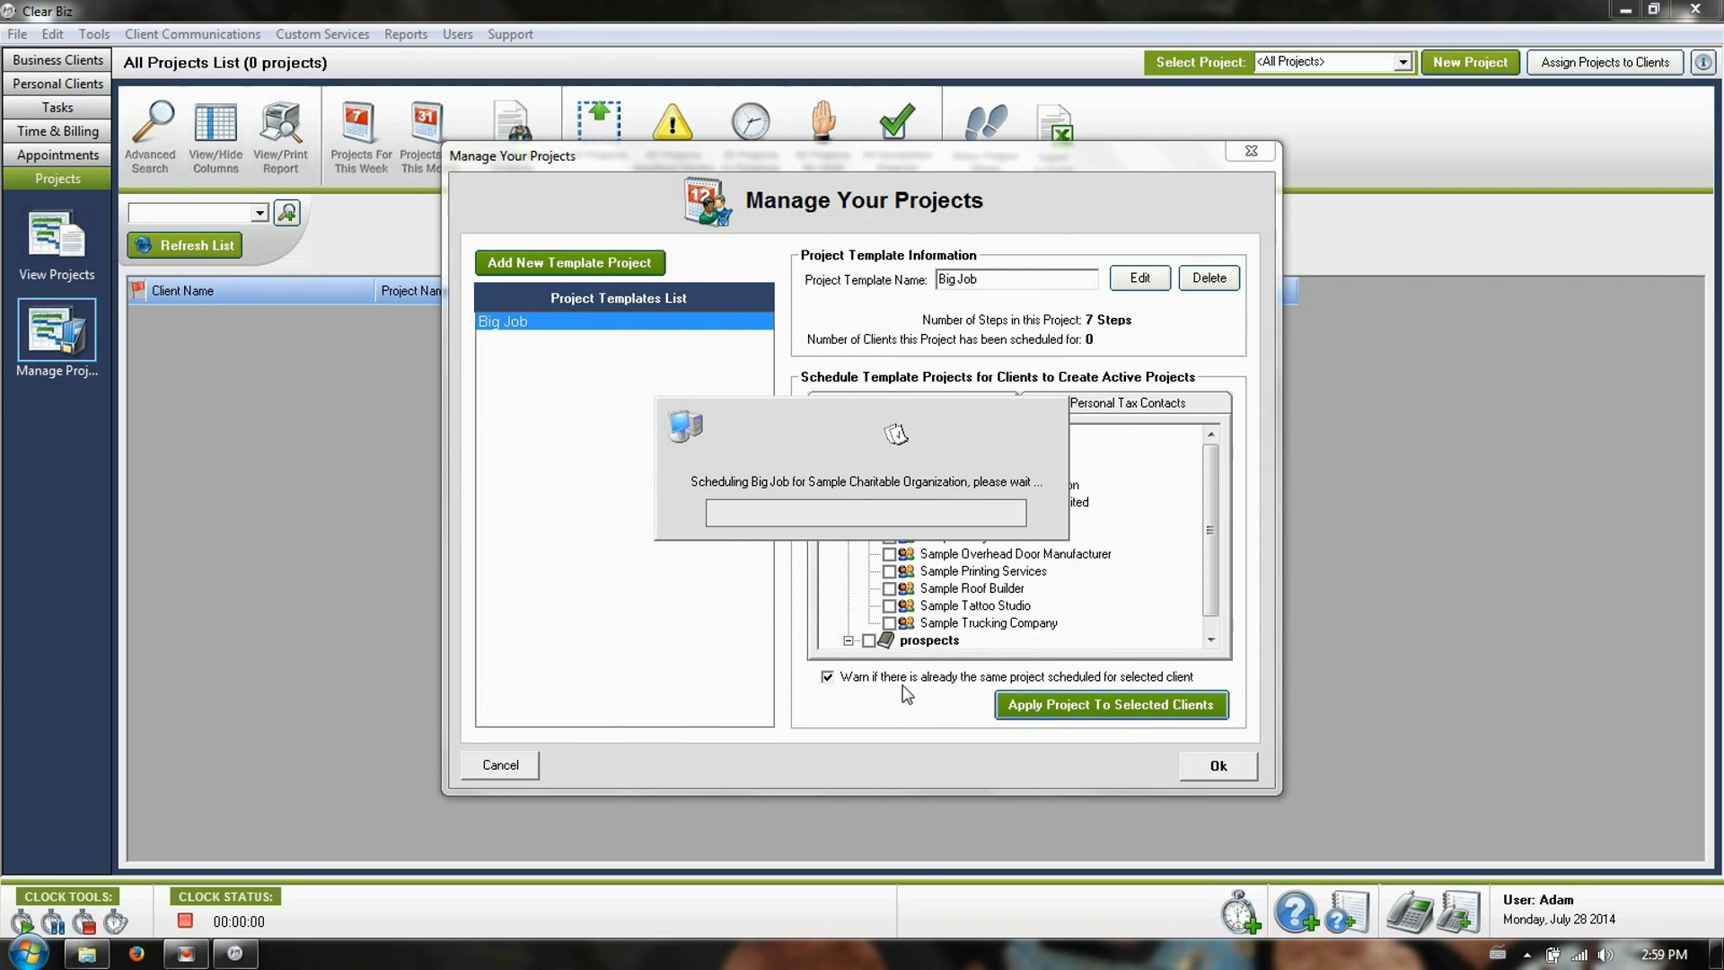
click(862, 494)
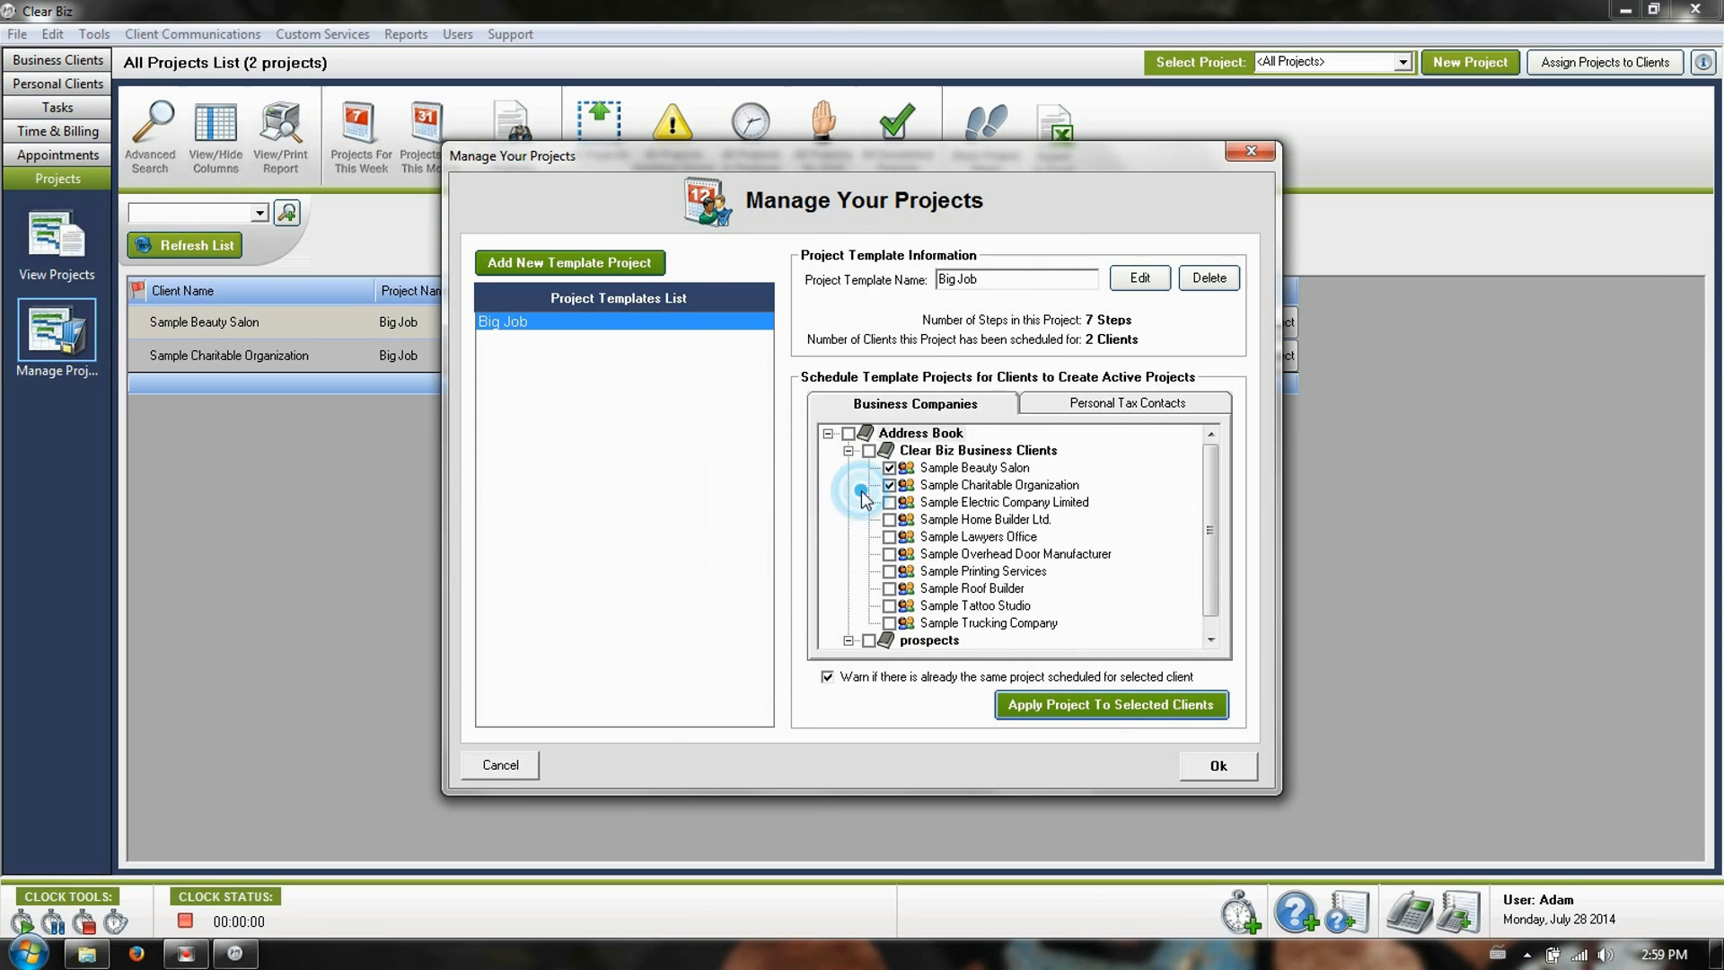
click(1221, 766)
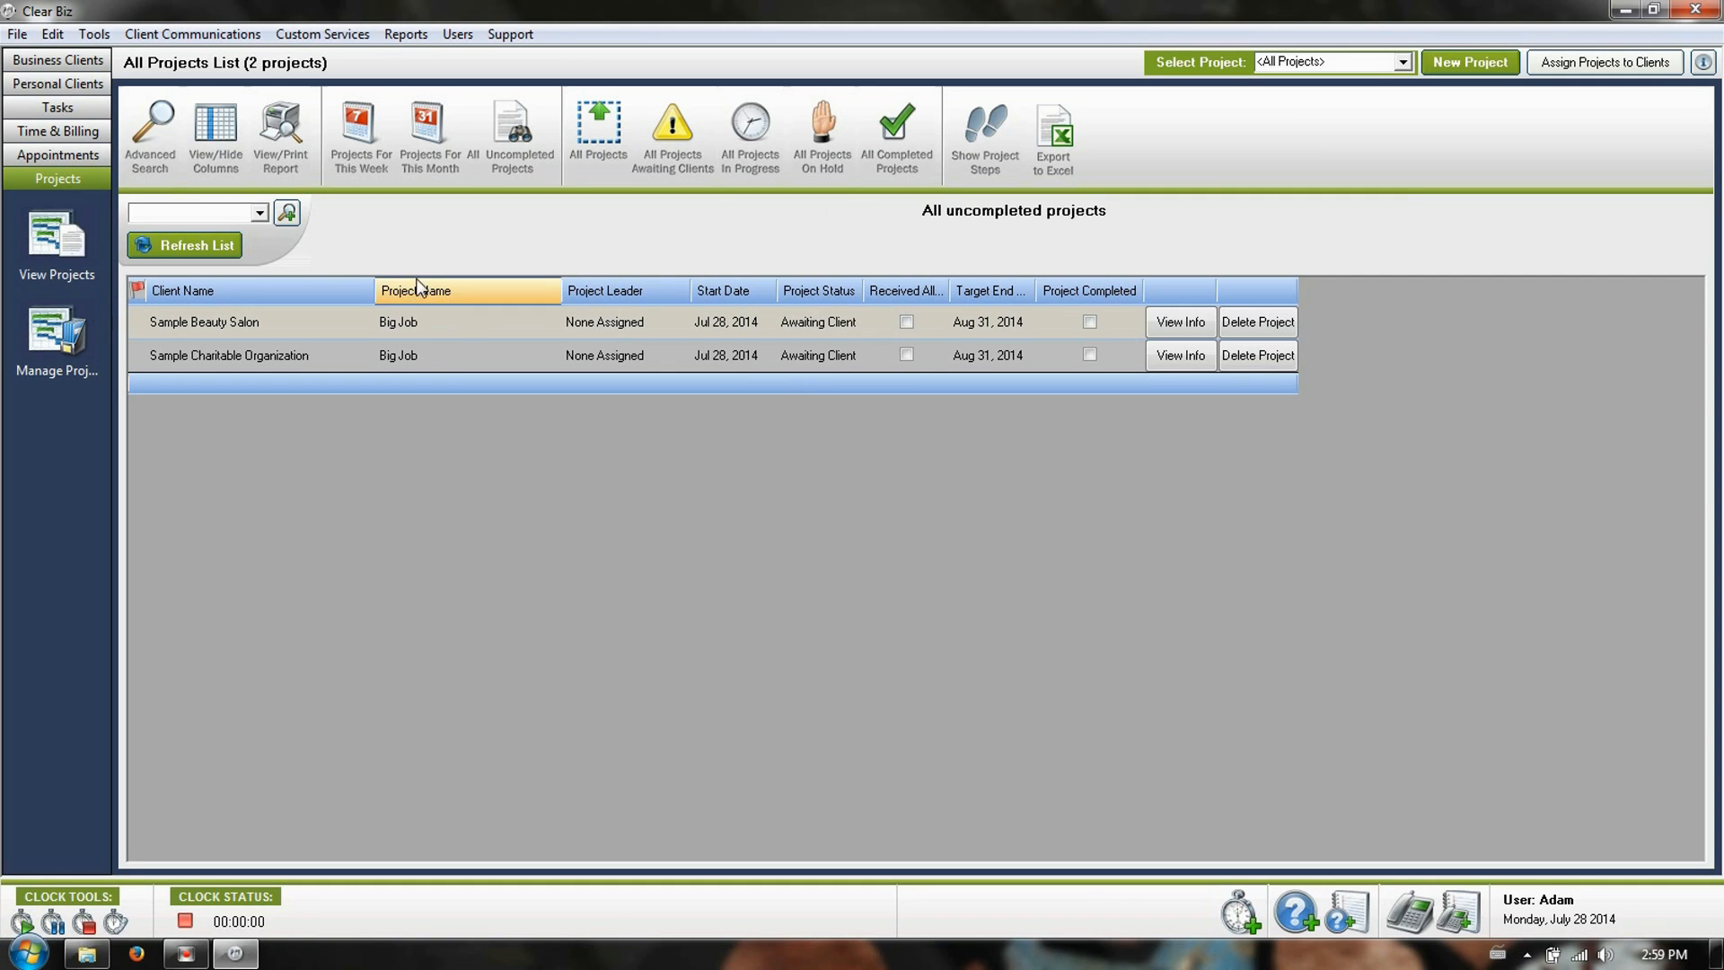
- Check the advanced project search options without running a search, and limit the projects list to Big Job
click(156, 126)
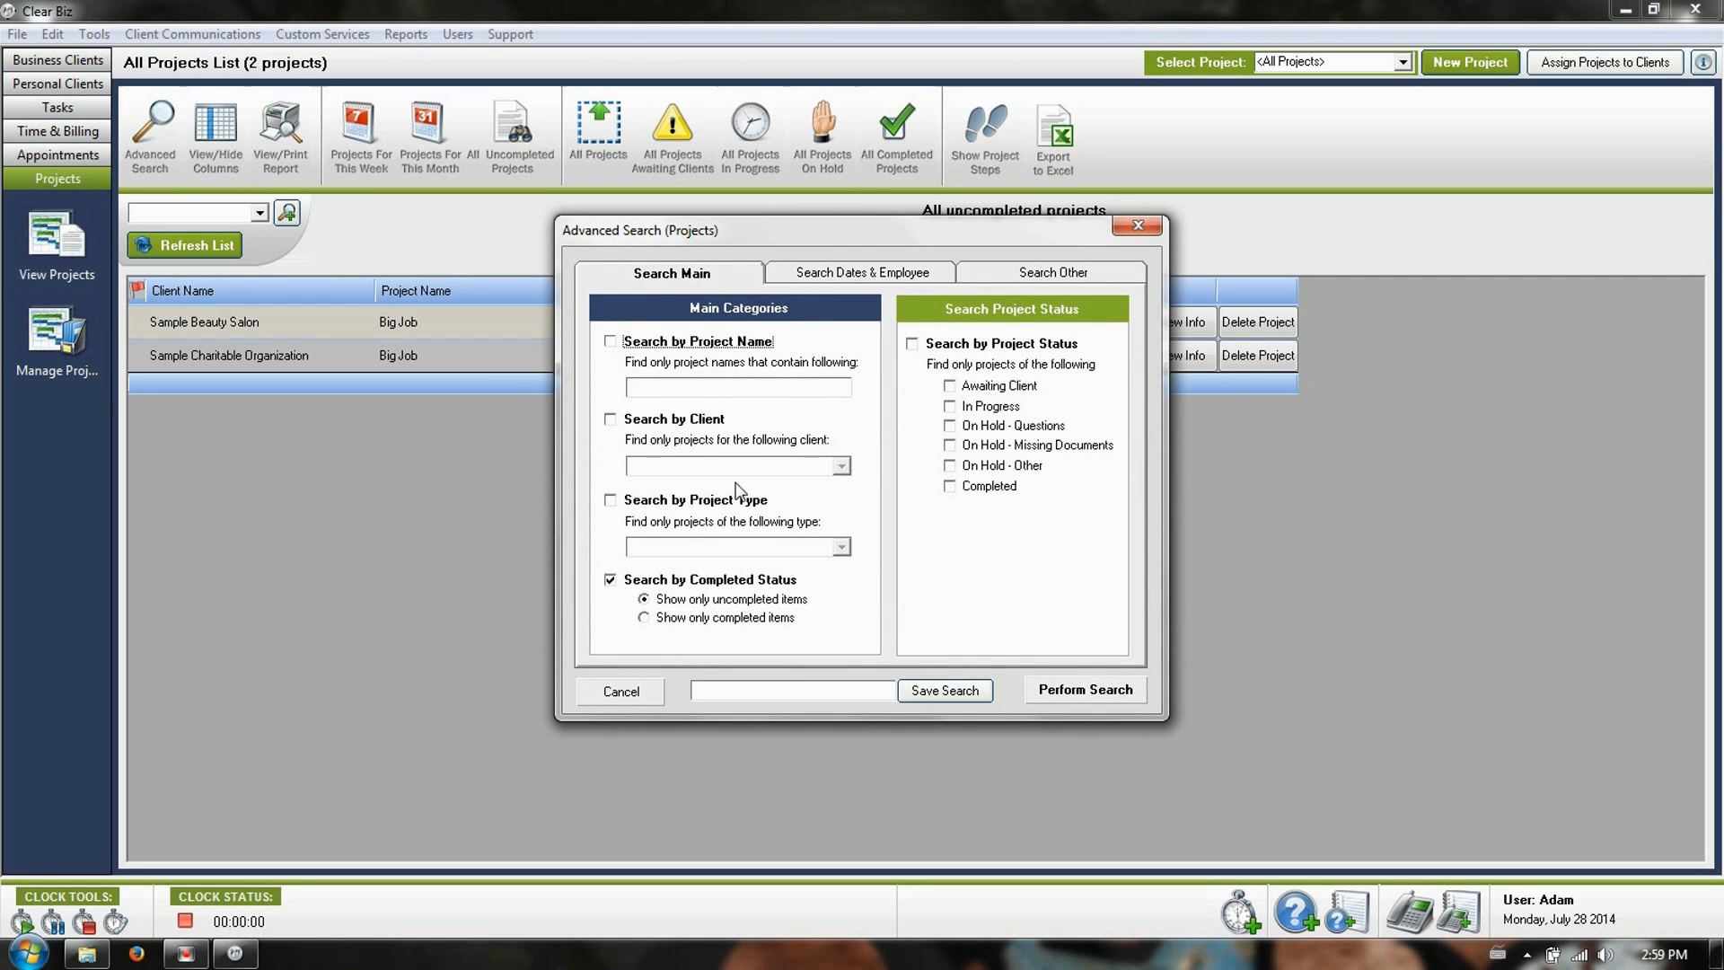
click(619, 692)
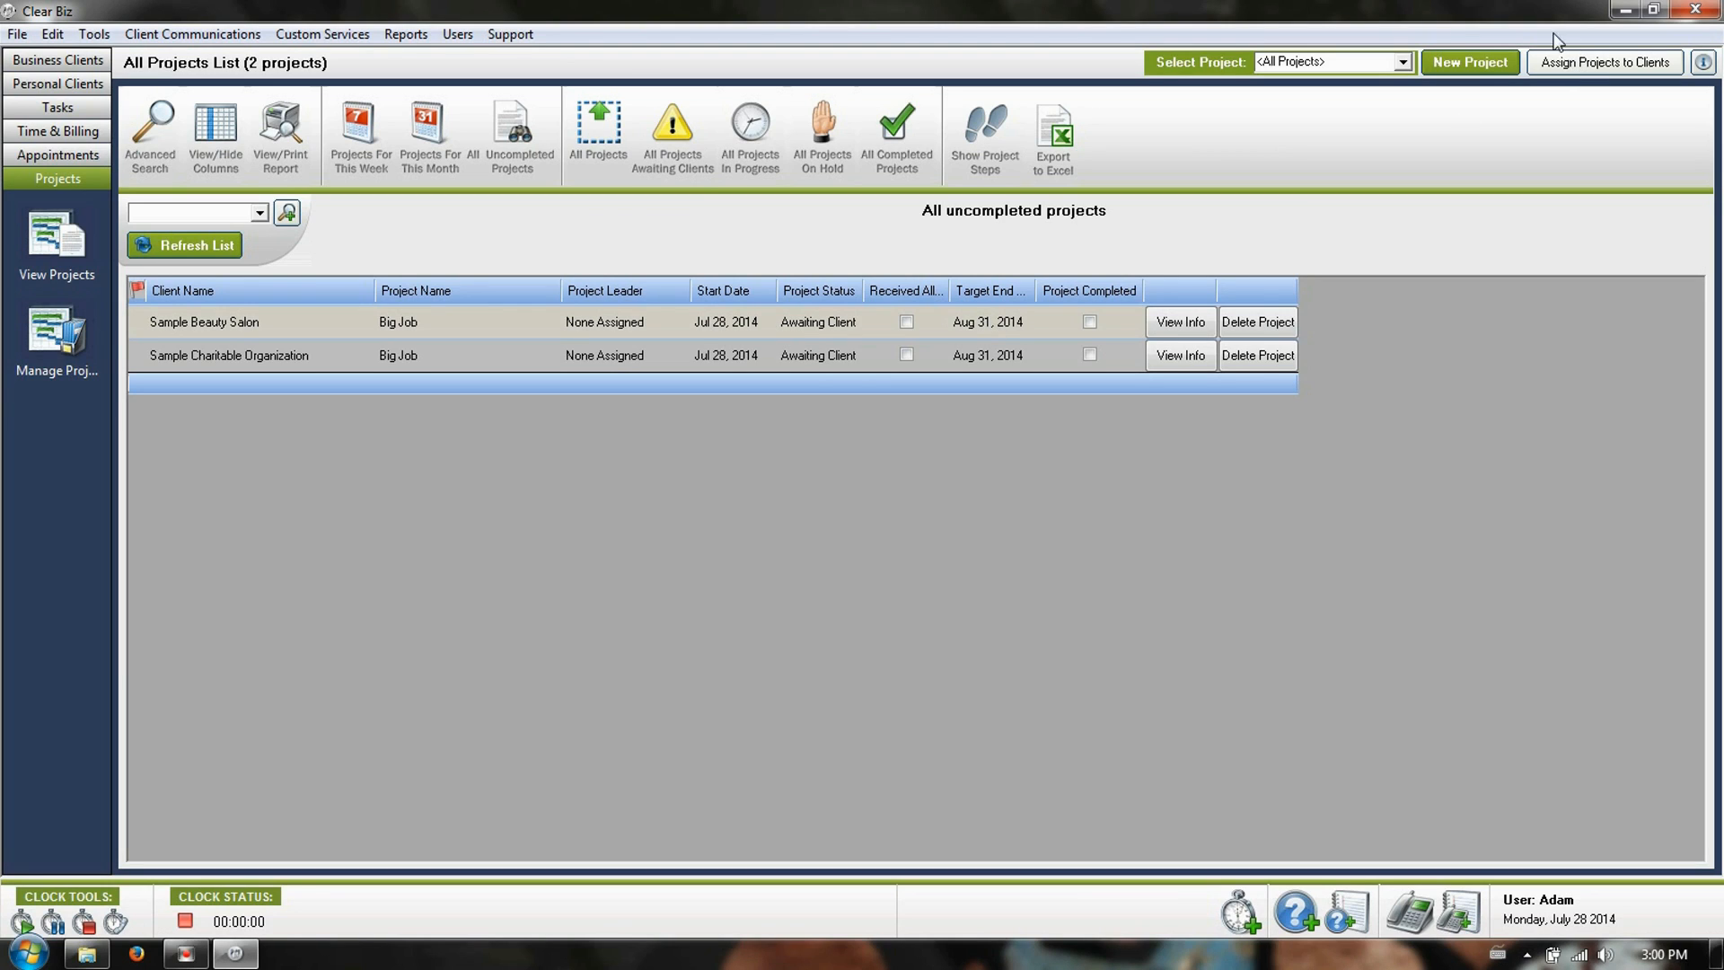
click(1402, 61)
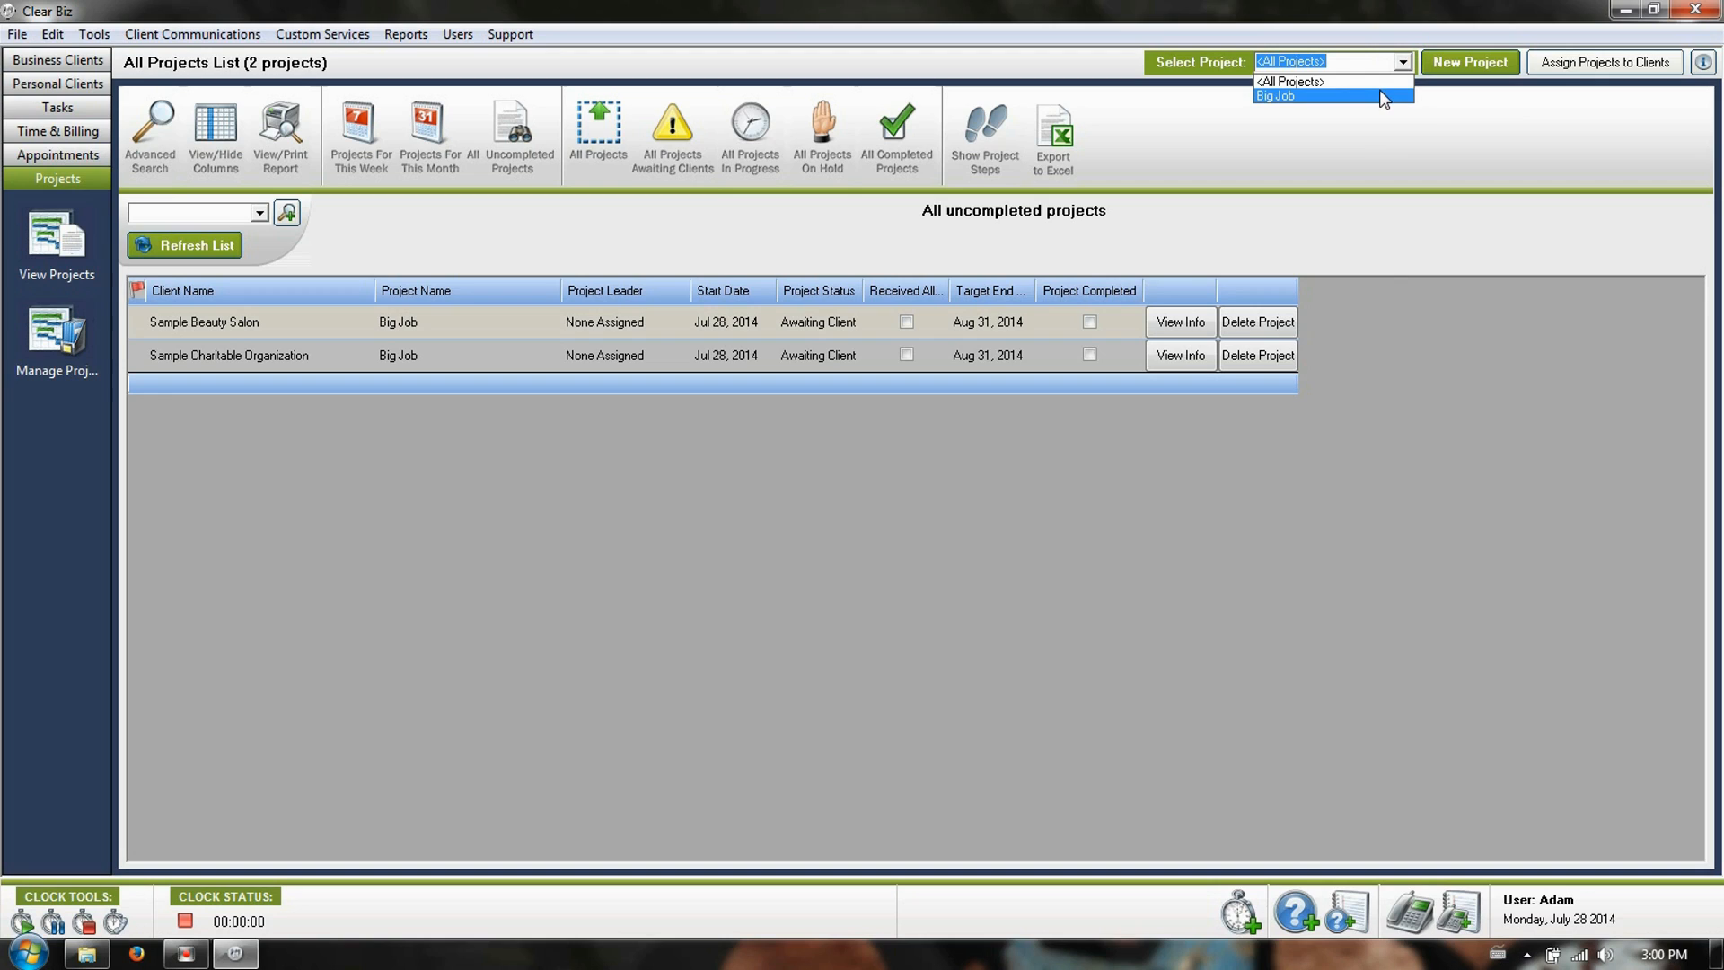
click(1384, 98)
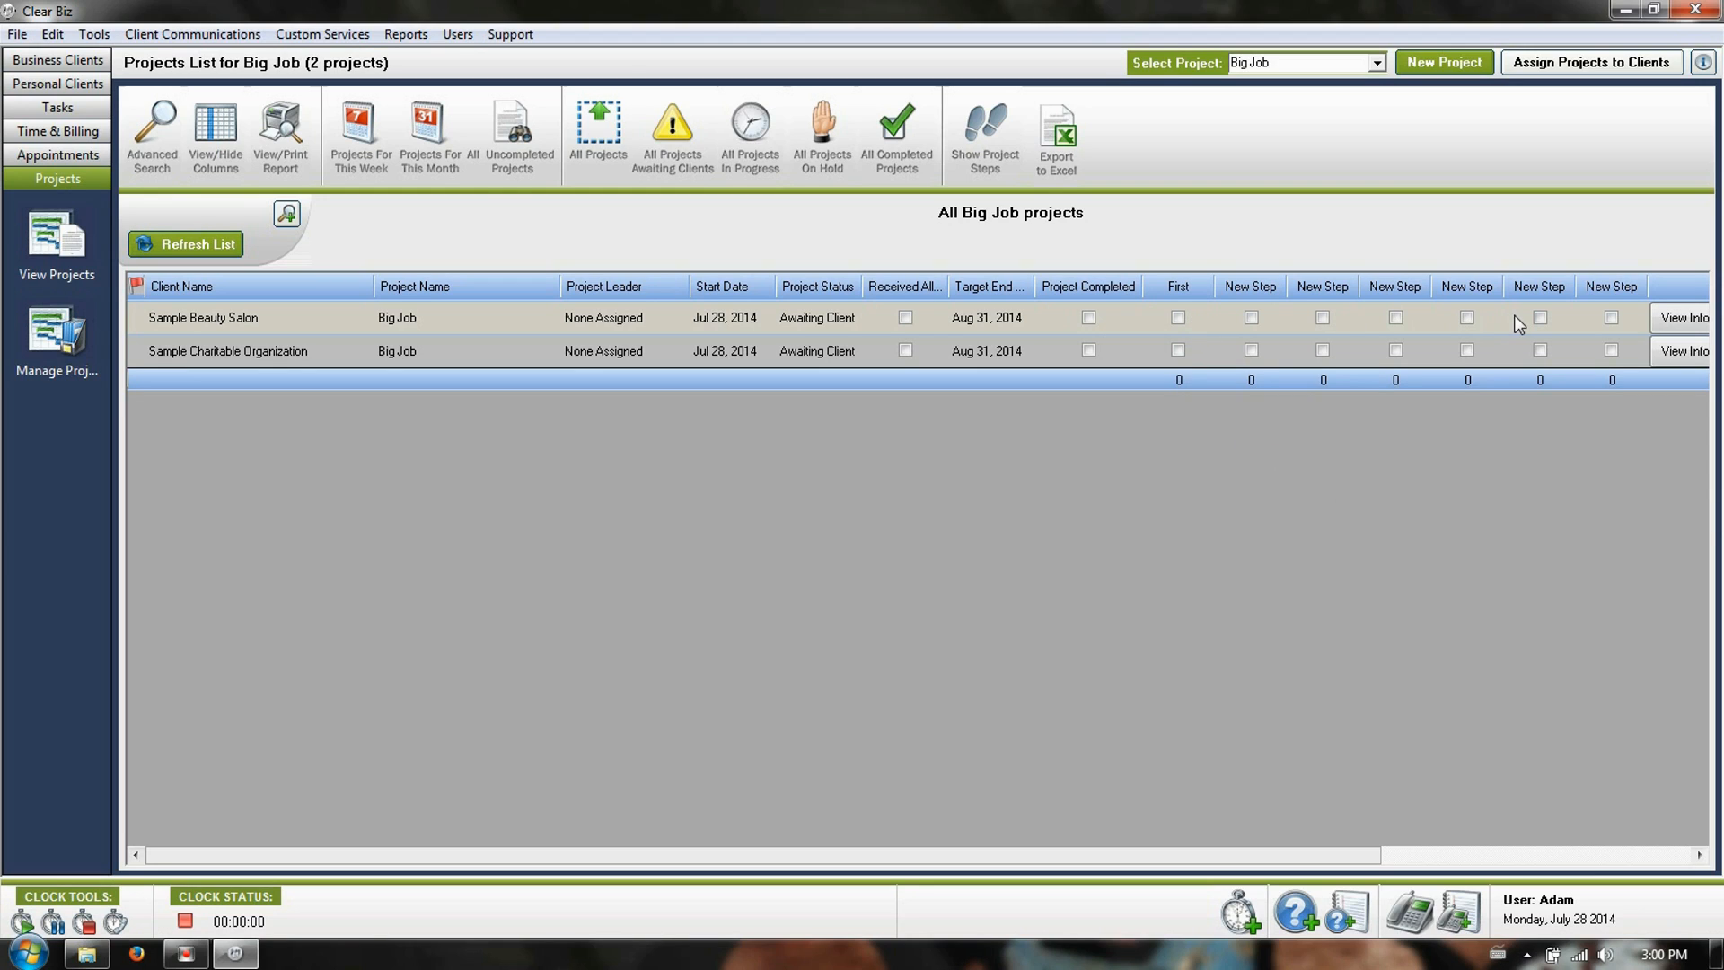
- Mark the First step complete for Sample Beauty Salon, view its step notes, and slightly widen the First column
click(1179, 317)
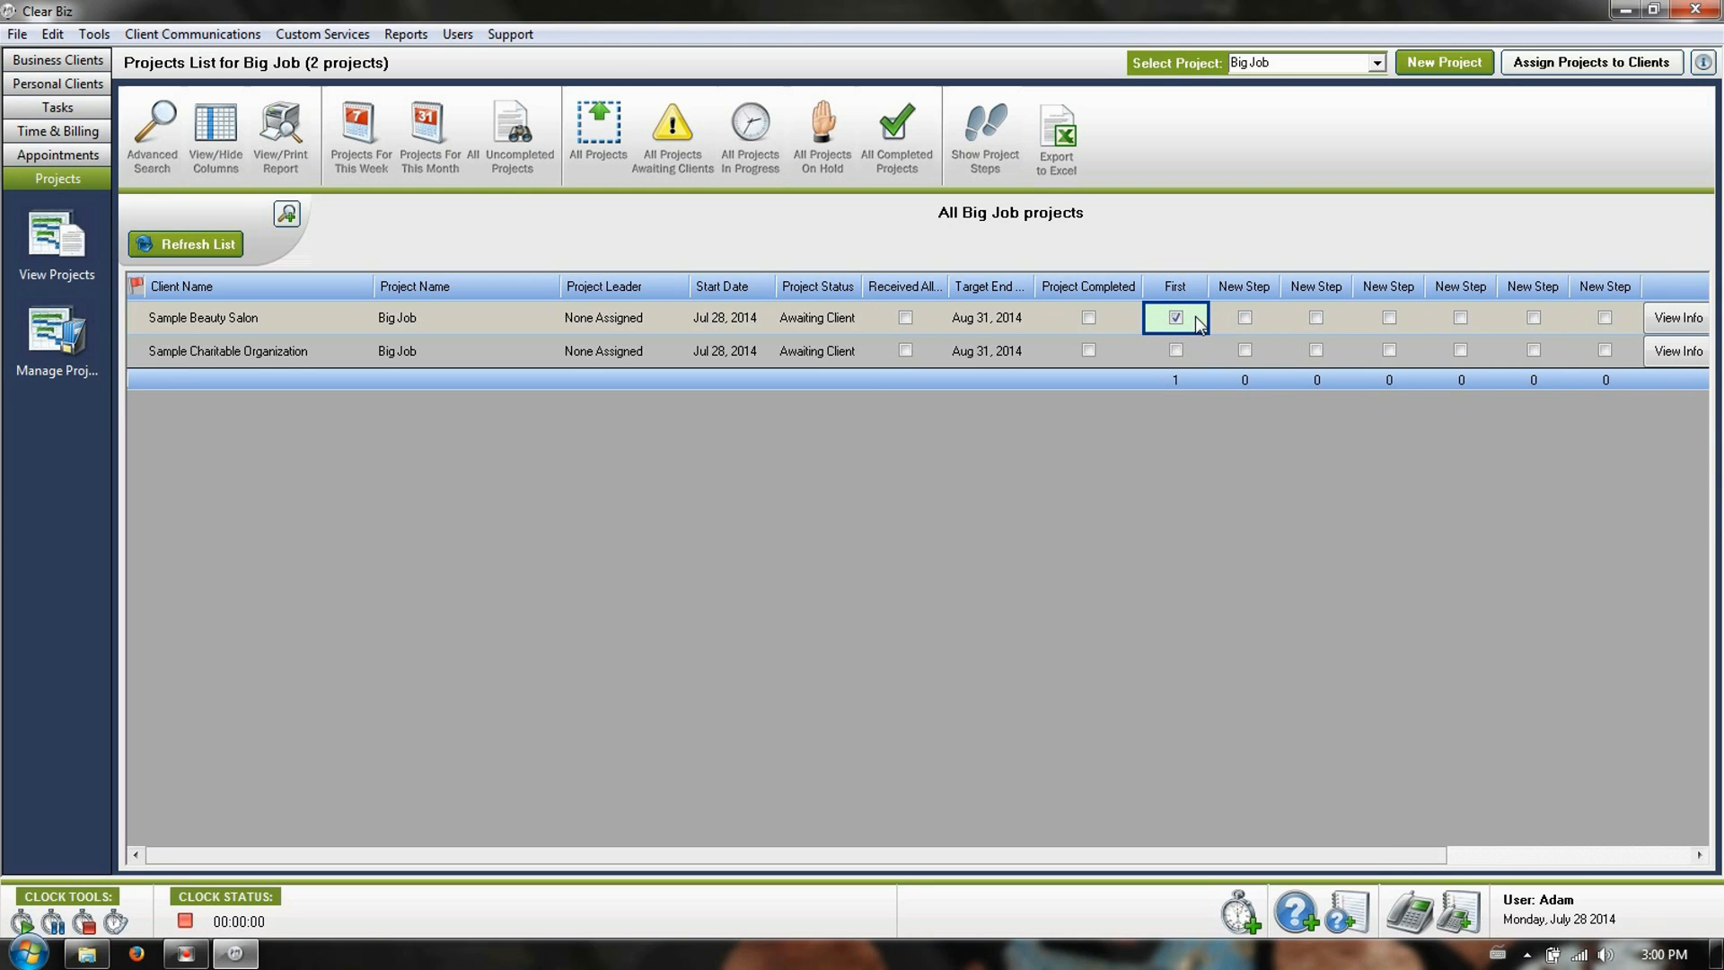
click(1197, 319)
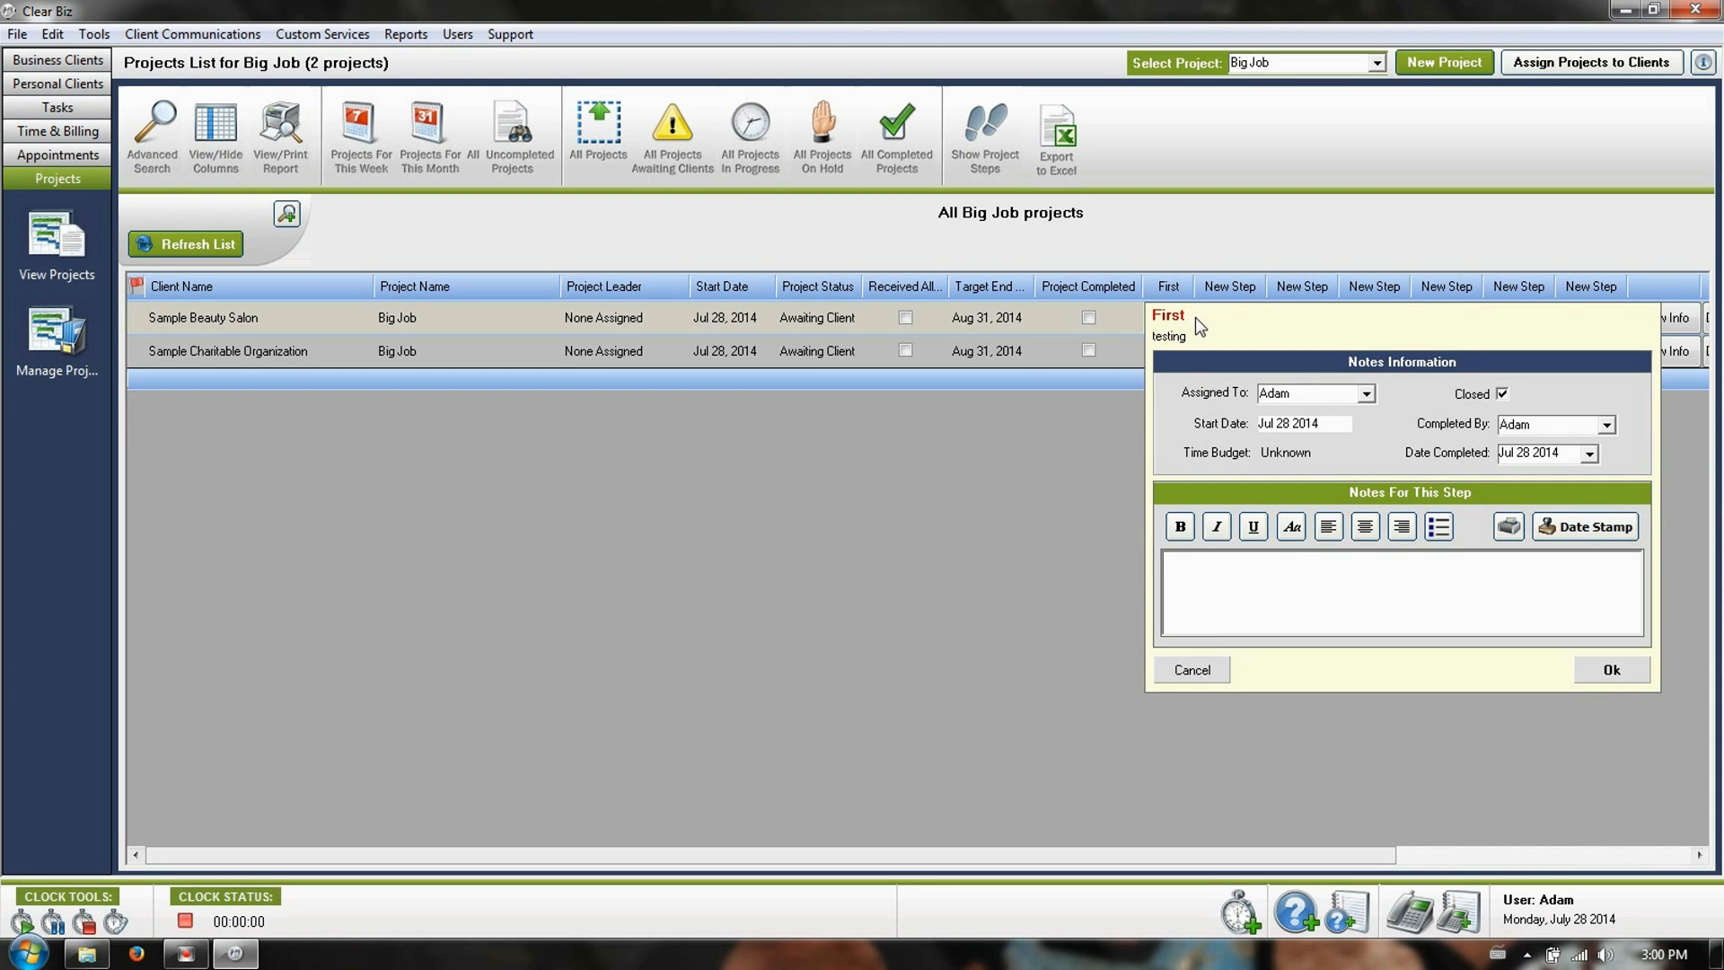
click(1194, 672)
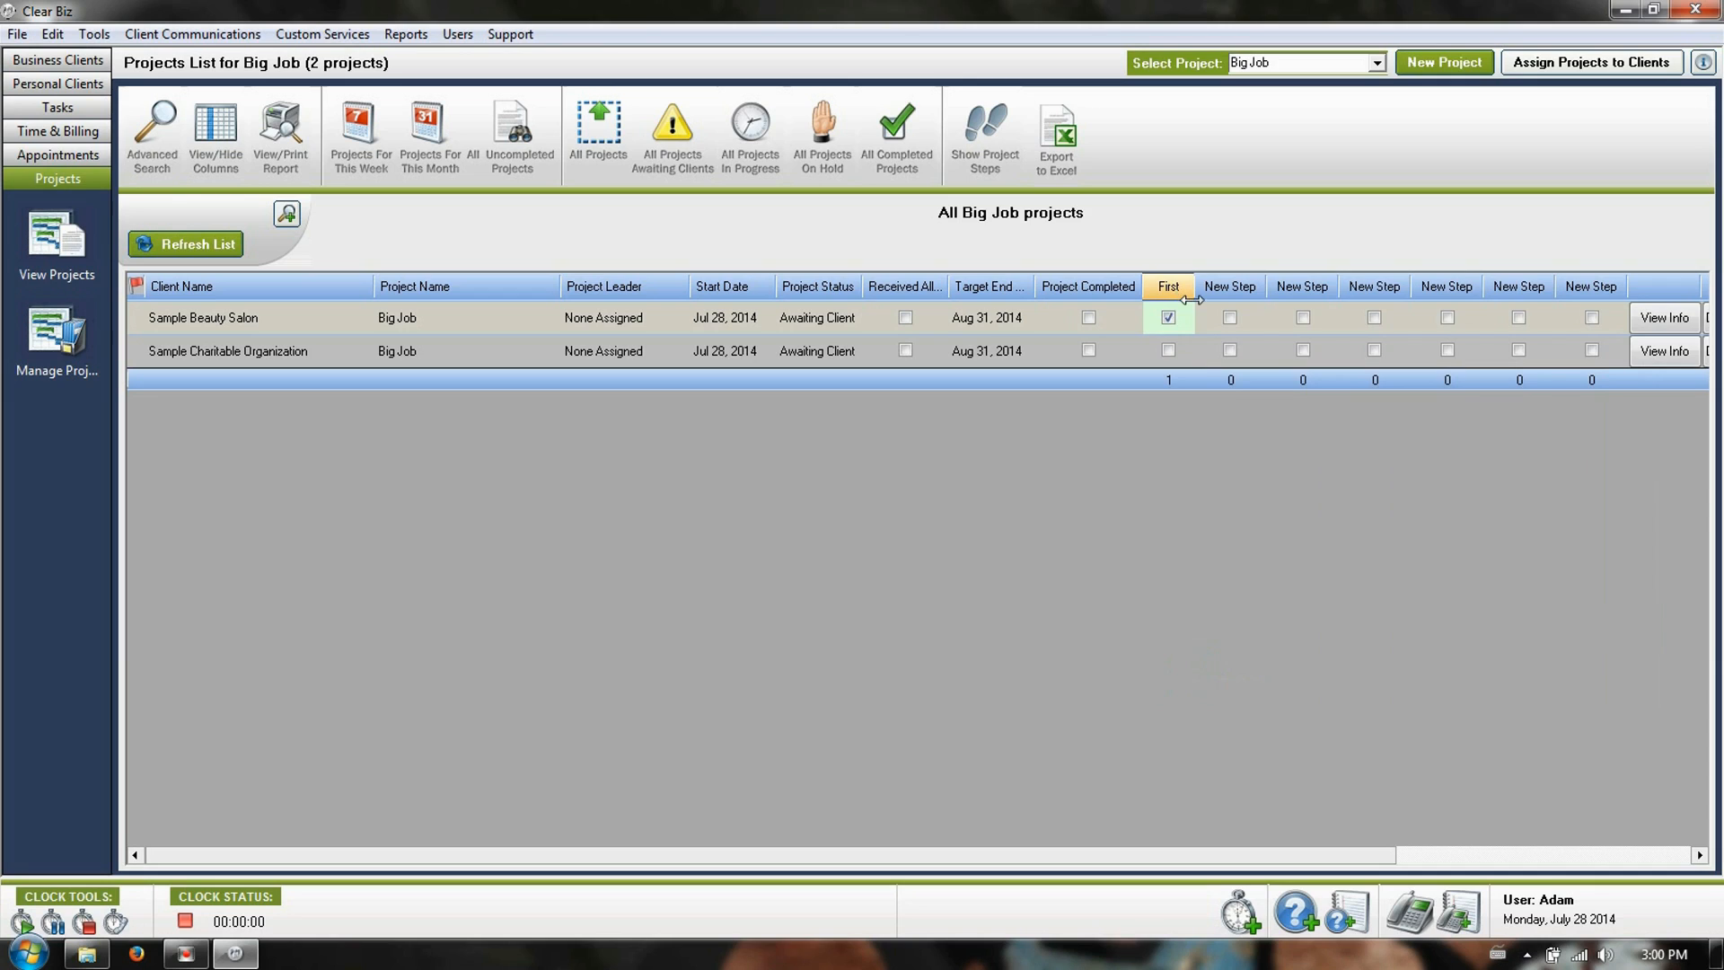
drag(1194, 299, 1226, 299)
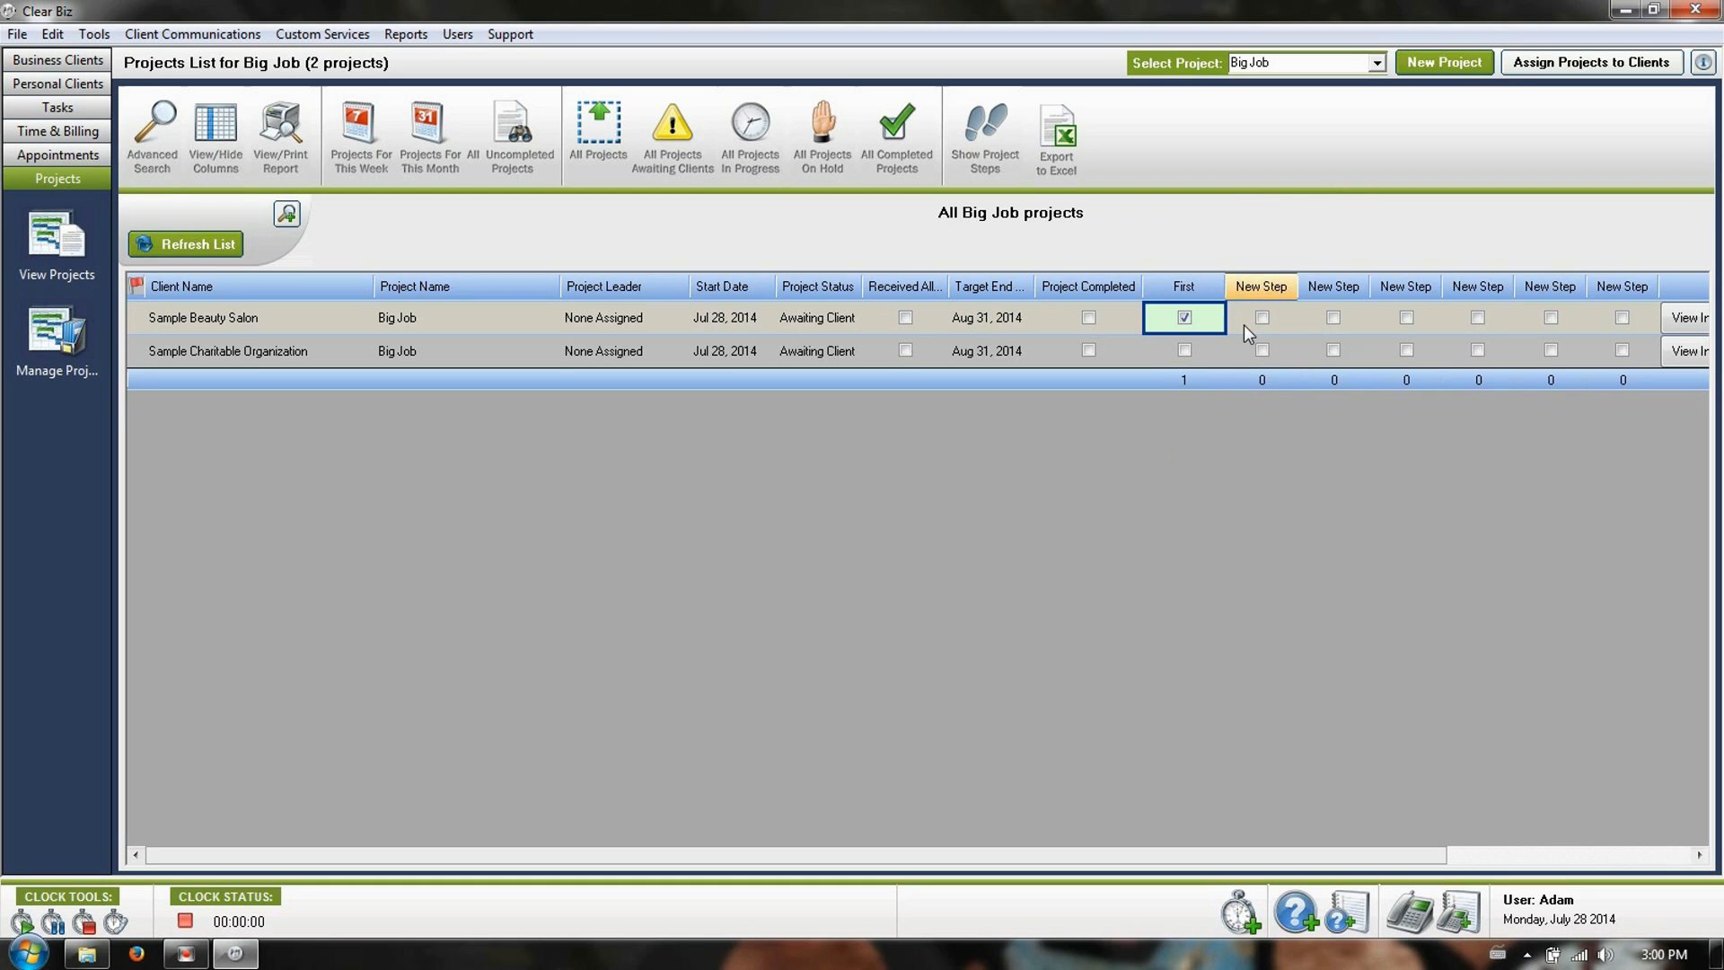
- View the tasks list for comparison, and open the projects assigned to the business client Sample Beauty Salon
click(56, 107)
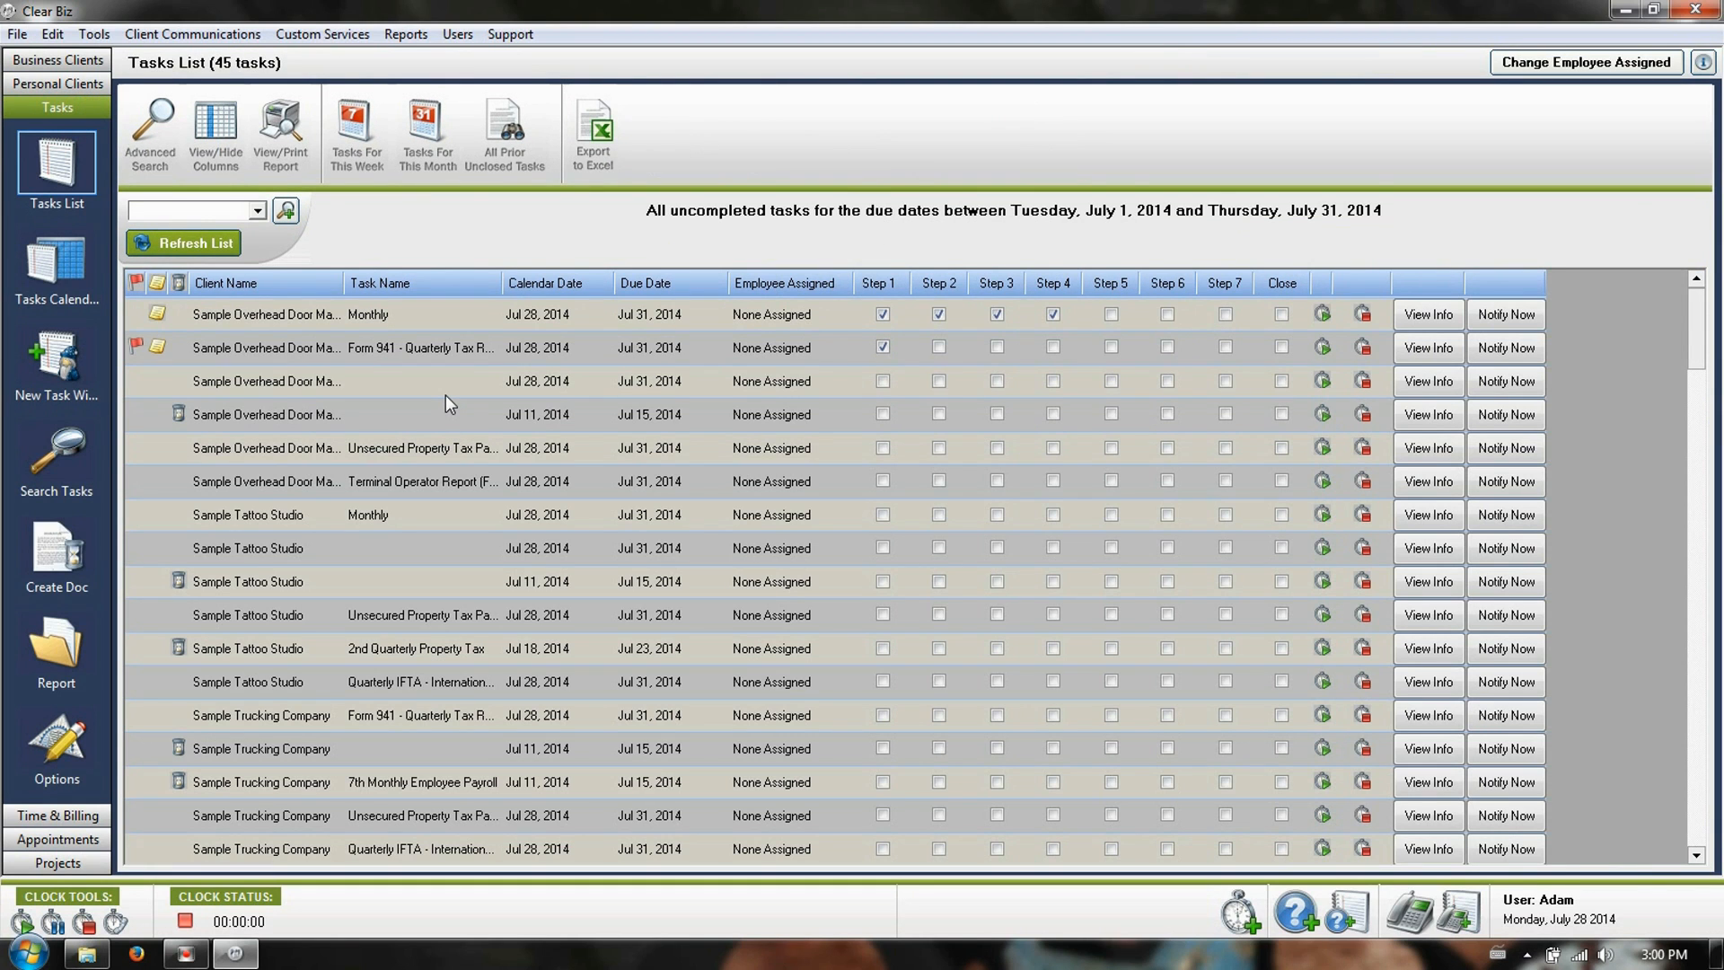
click(58, 59)
click(298, 97)
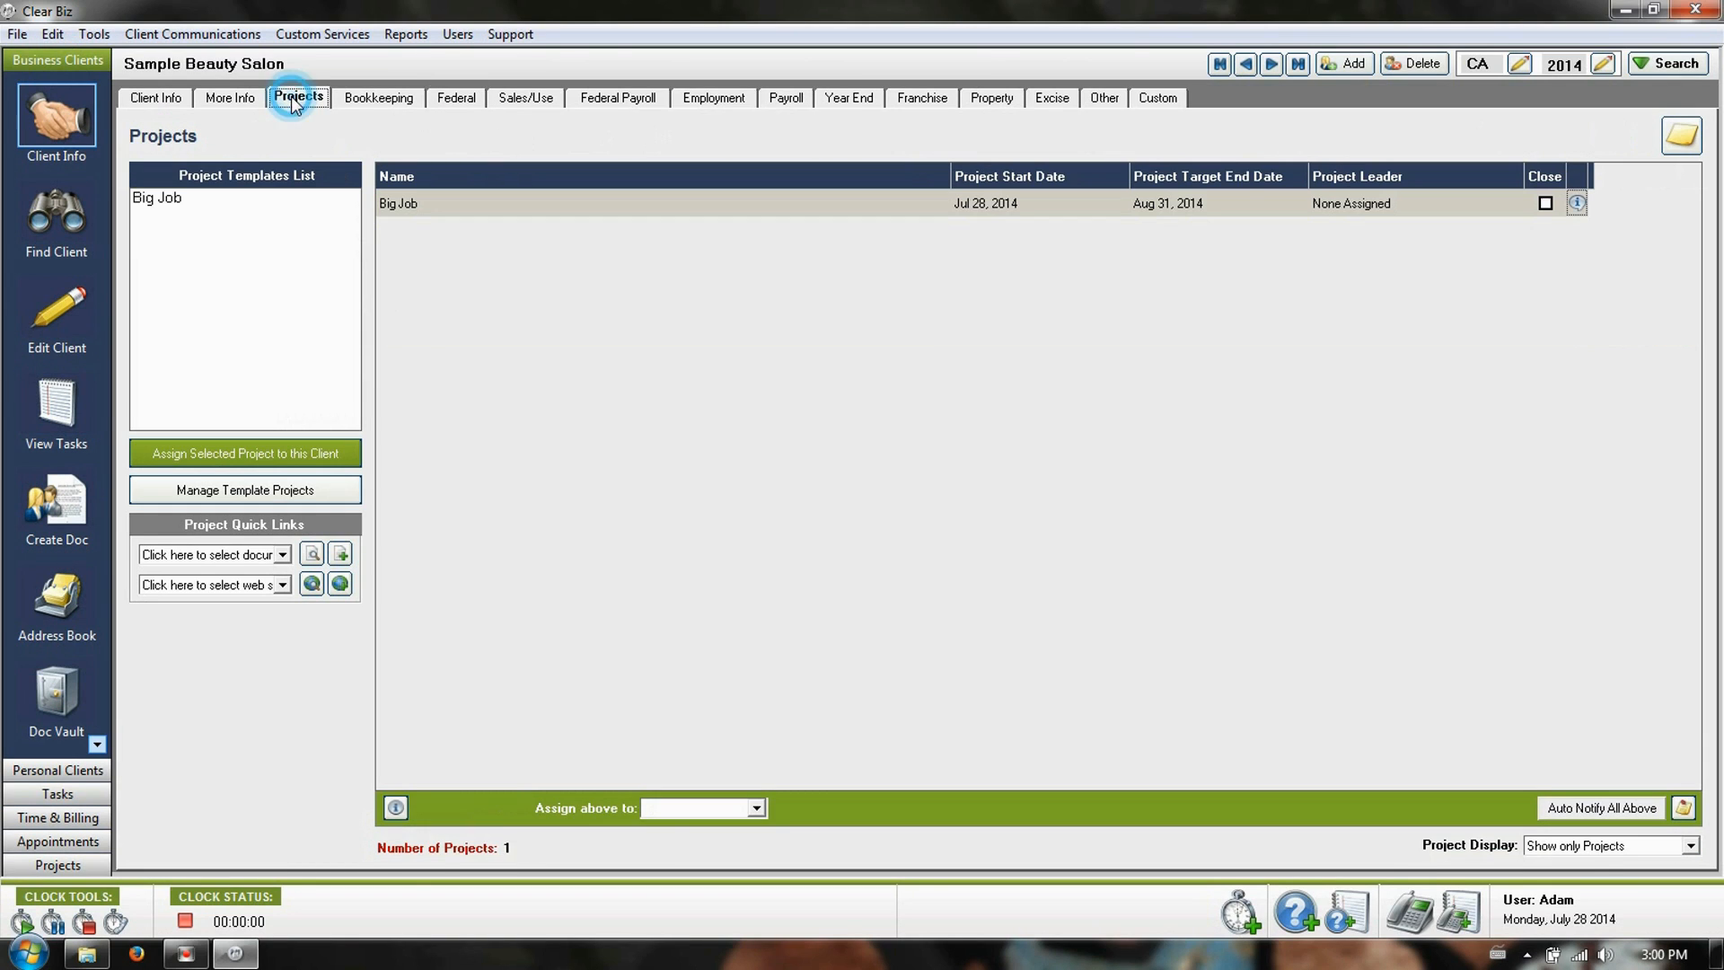